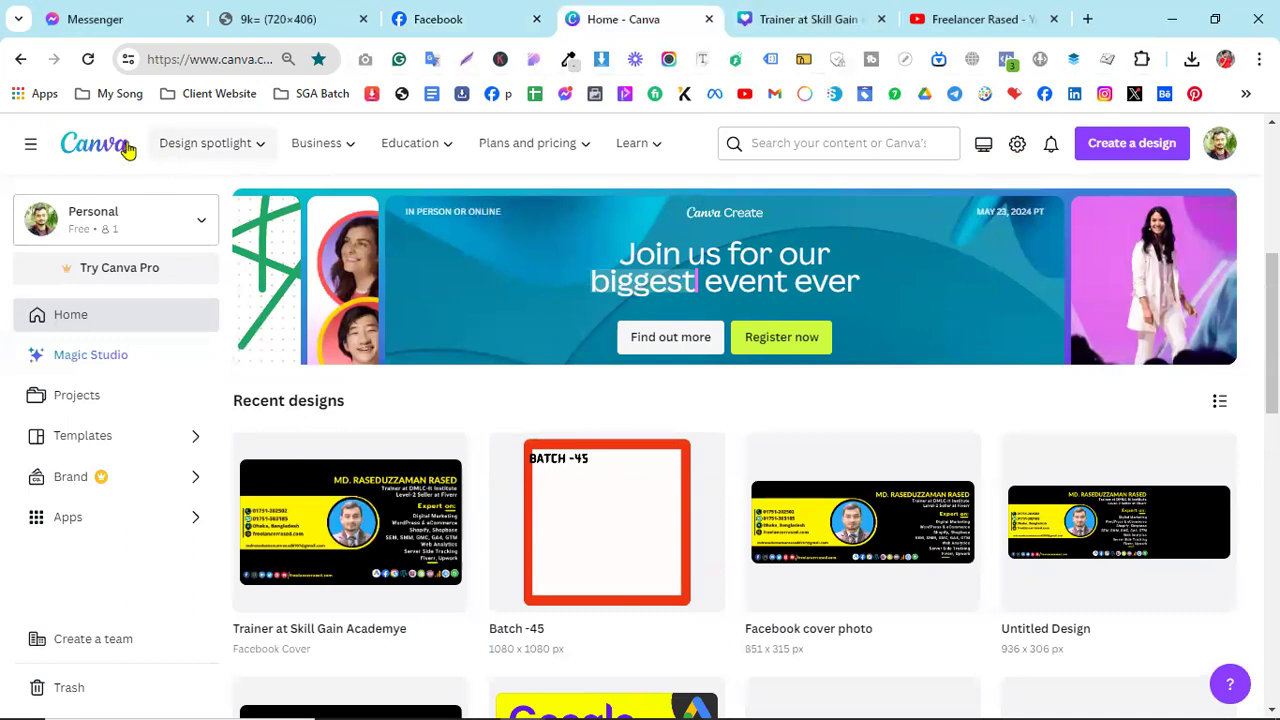
- Go to the home page and switch from the Personal team to LifetimeCanvaPro
left_click(112, 146)
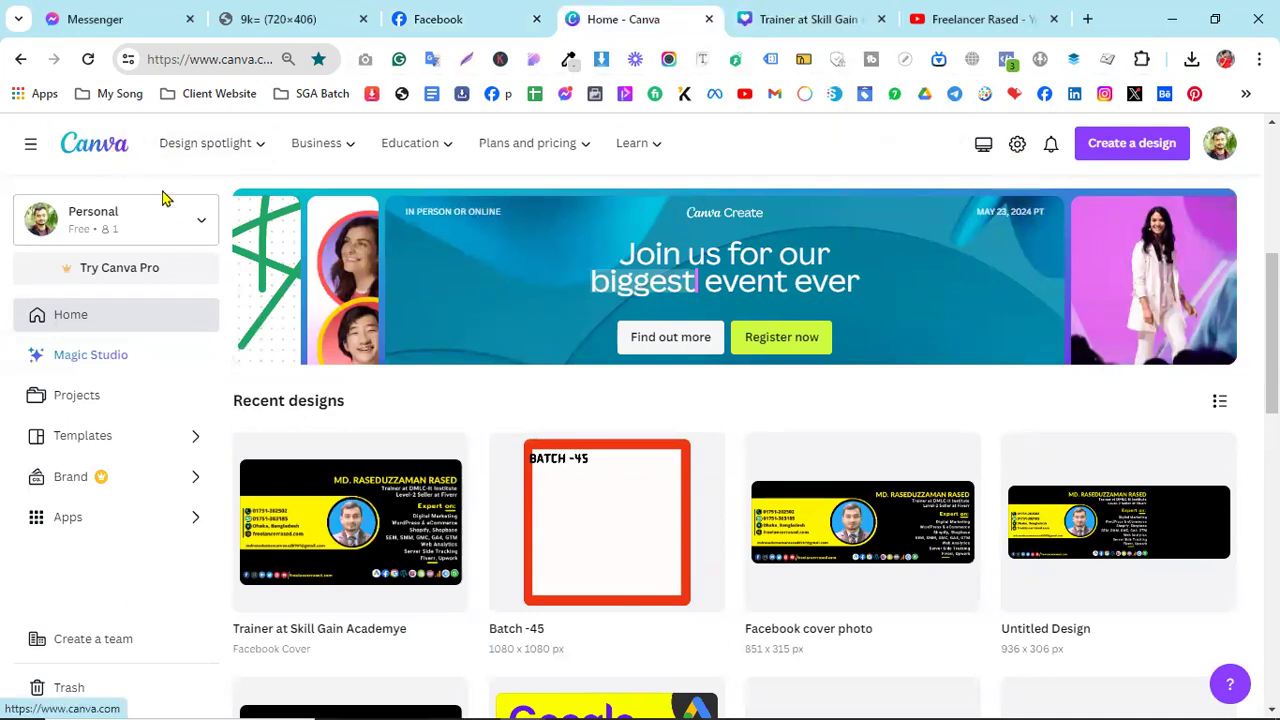
left_click(186, 217)
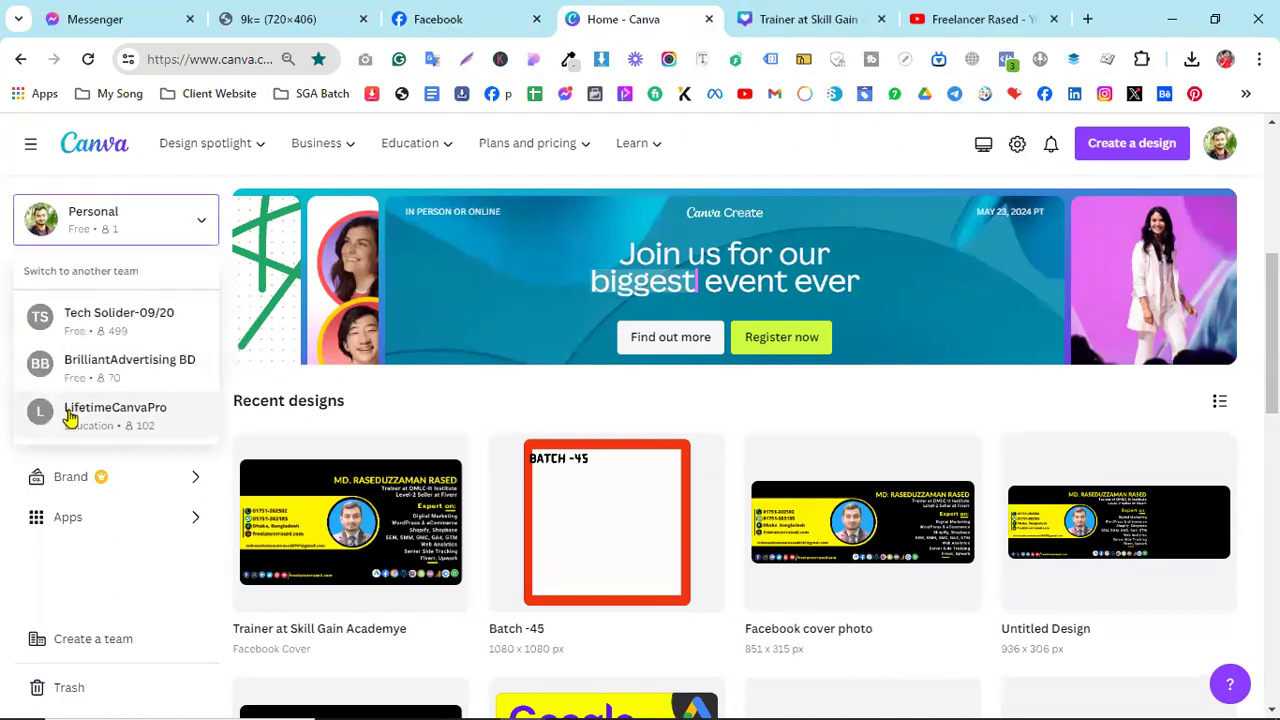
left_click(70, 412)
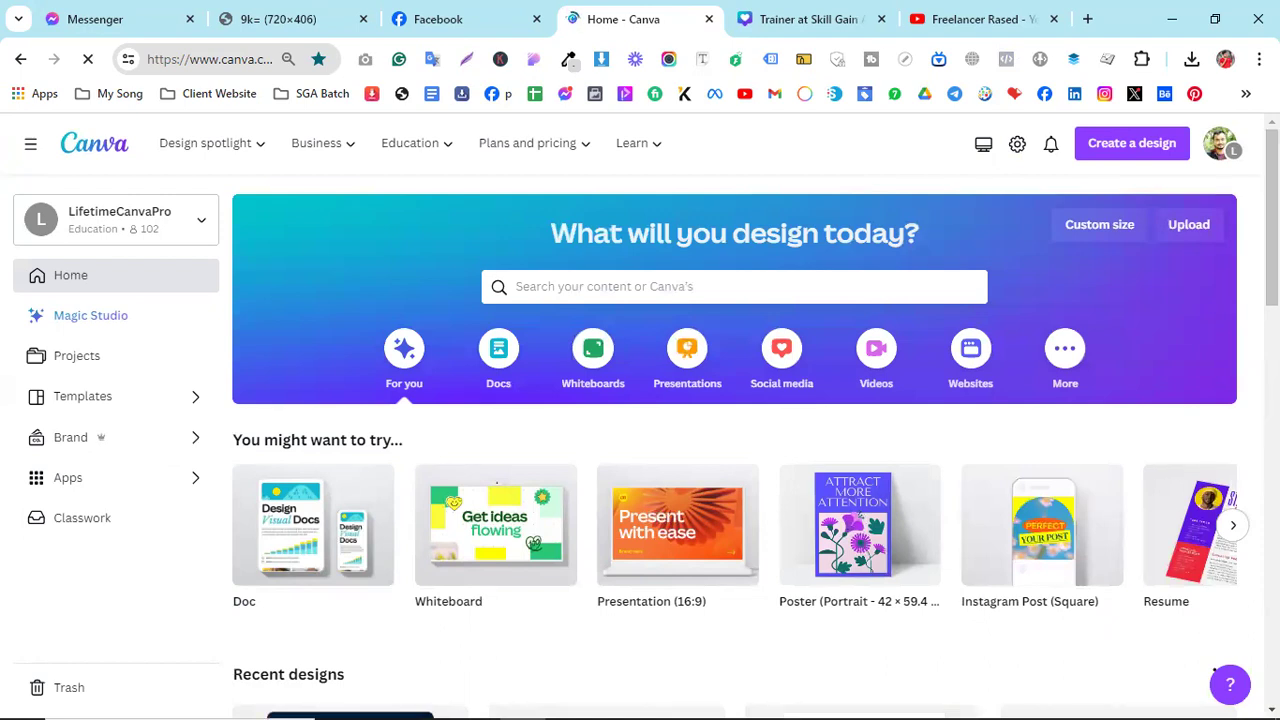
scroll(1234, 322, "down", 5)
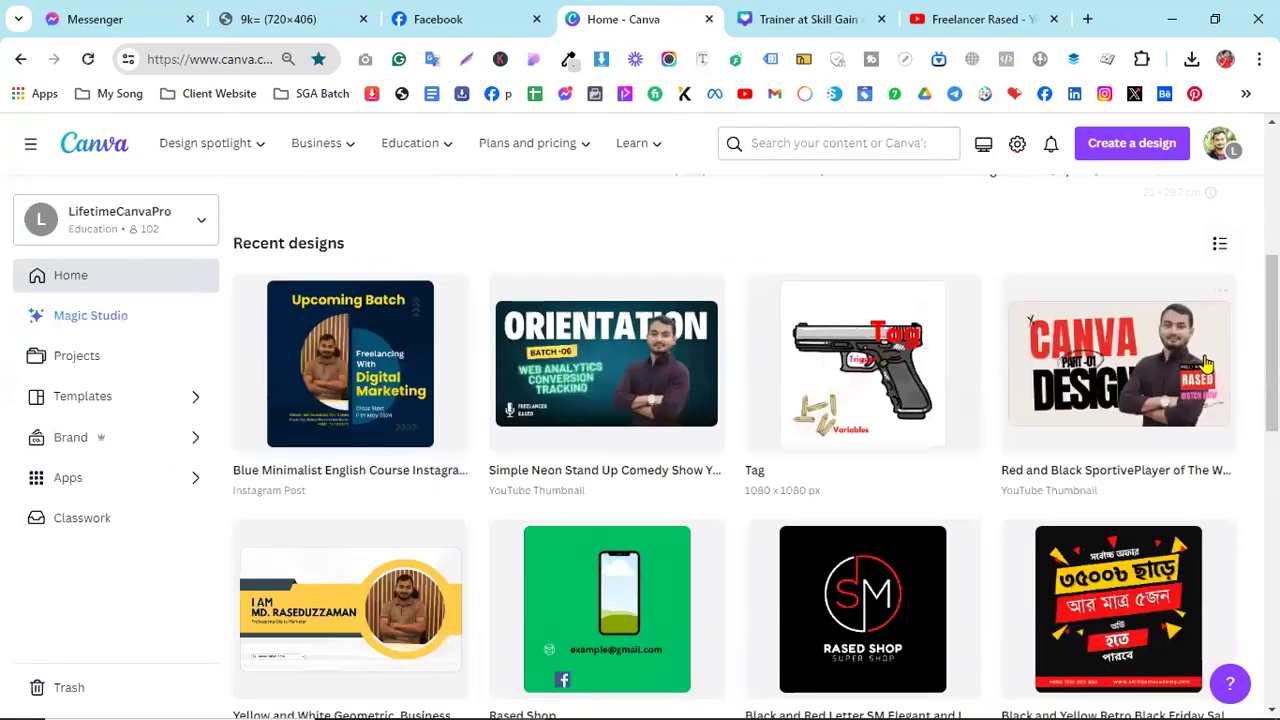
scroll(1207, 364, "up", 5)
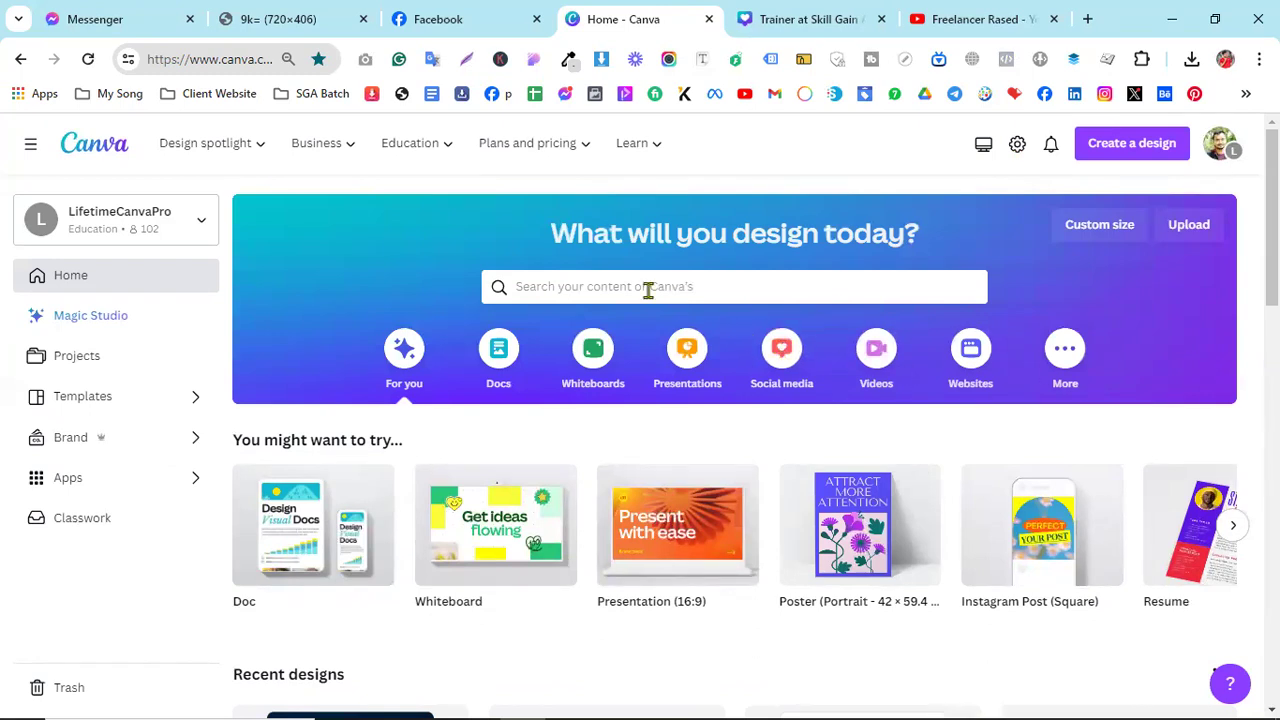
- Search for 'facebook cov' and open the Facebook Cover templates
left_click(570, 290)
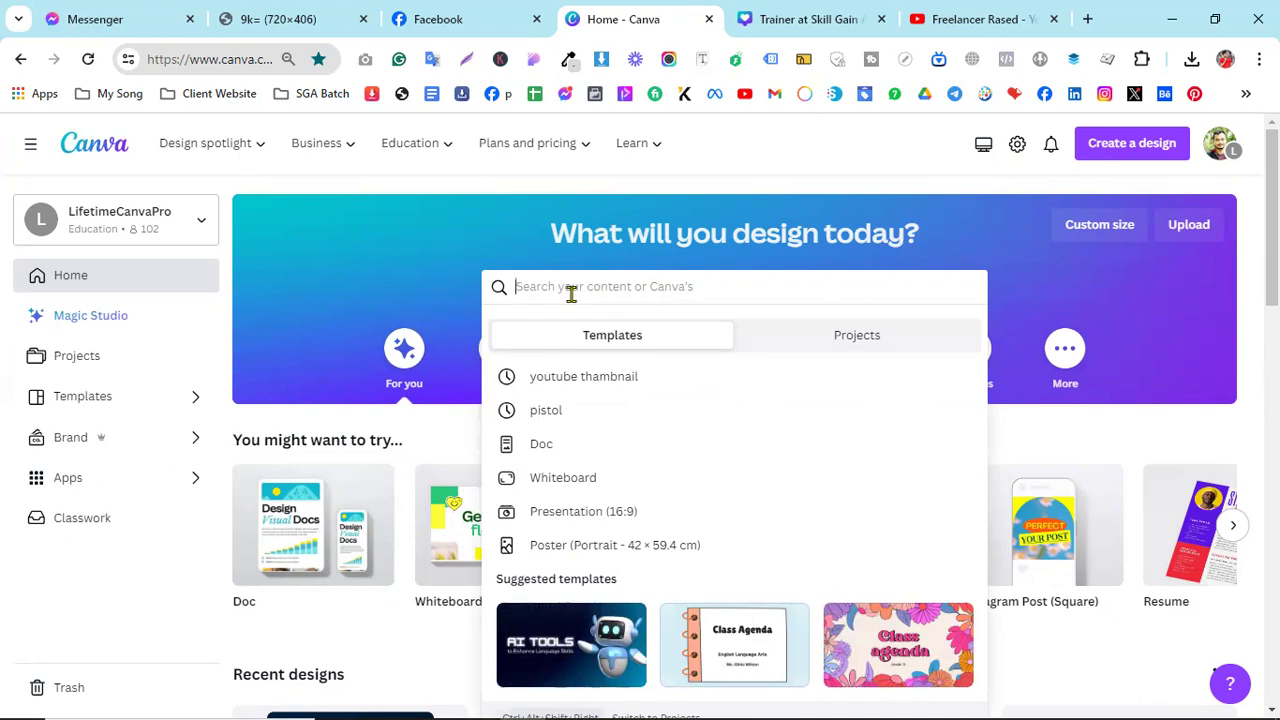
type("facebook cover")
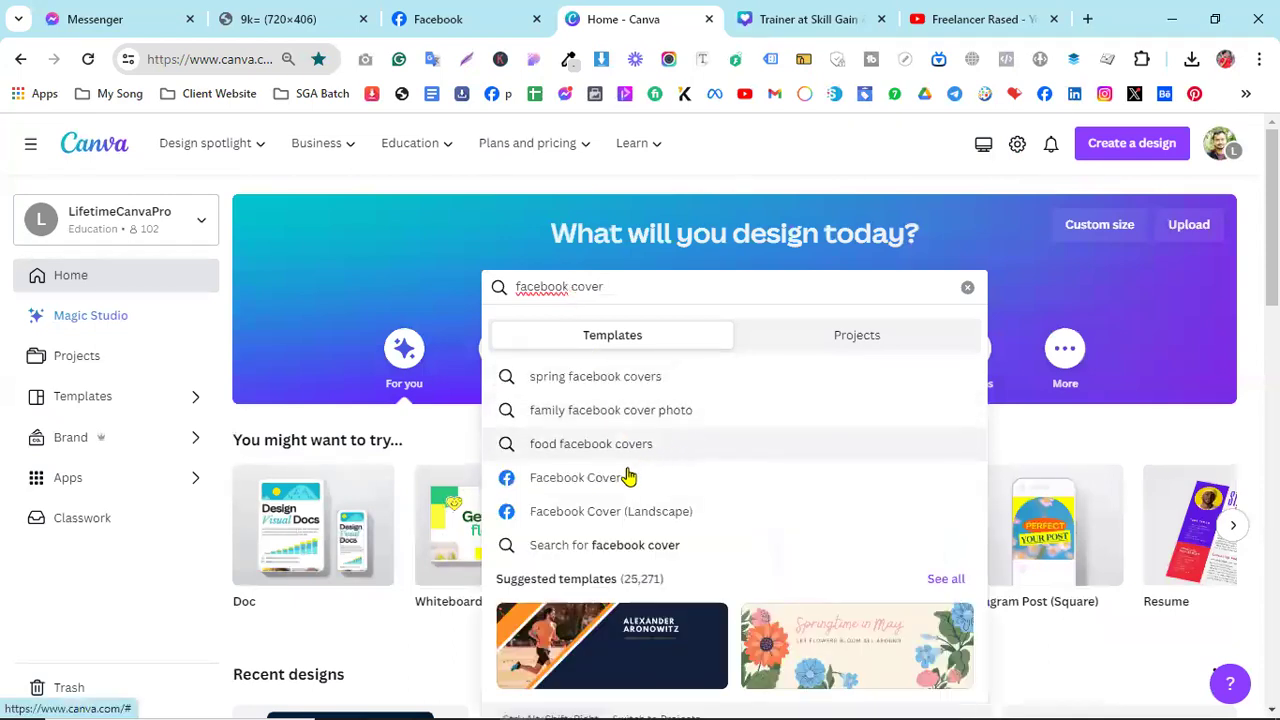
left_click(868, 488)
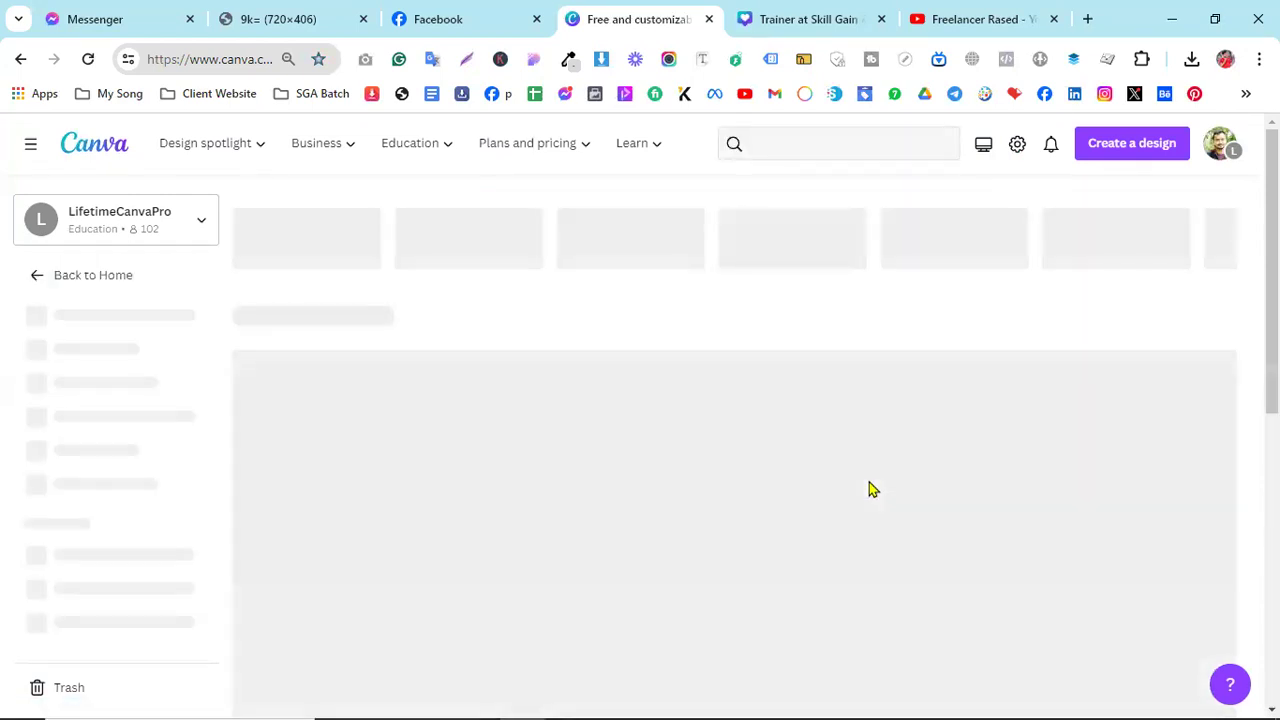
- Scroll the template grid and preview the Red Geometric Marketing Agency cover
scroll(760, 472, "down", 2)
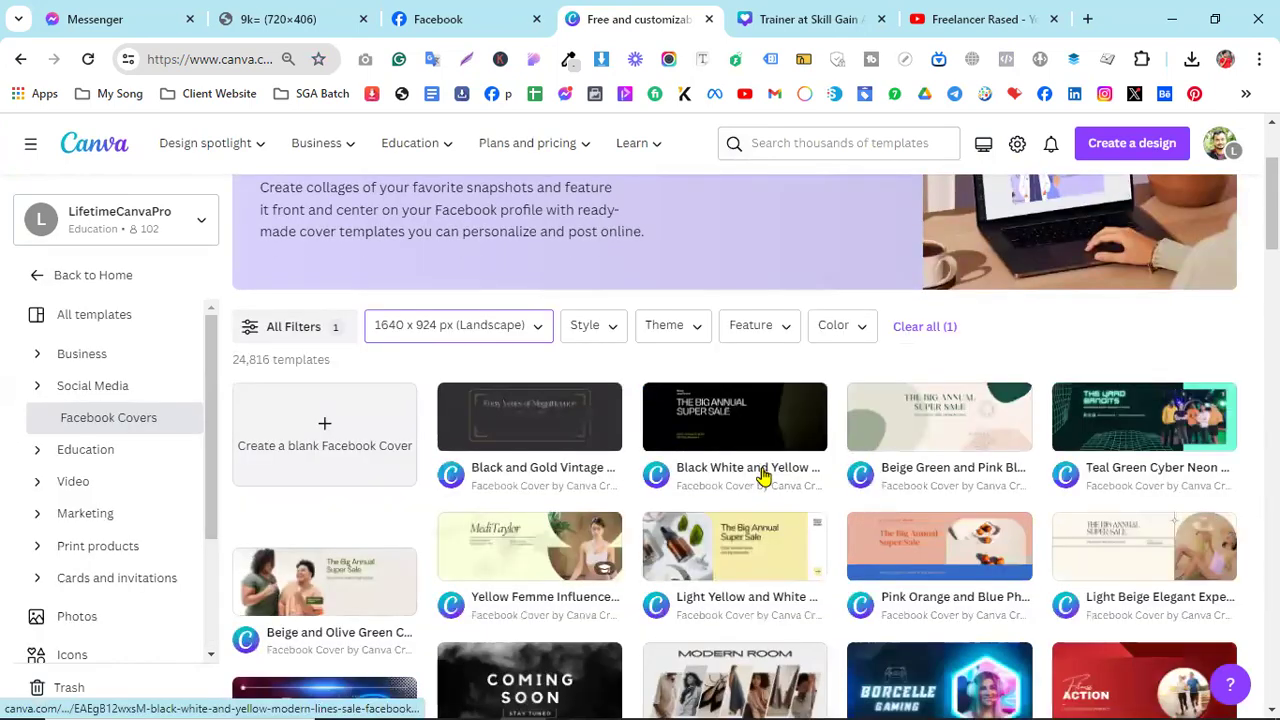
scroll(762, 475, "down", 2)
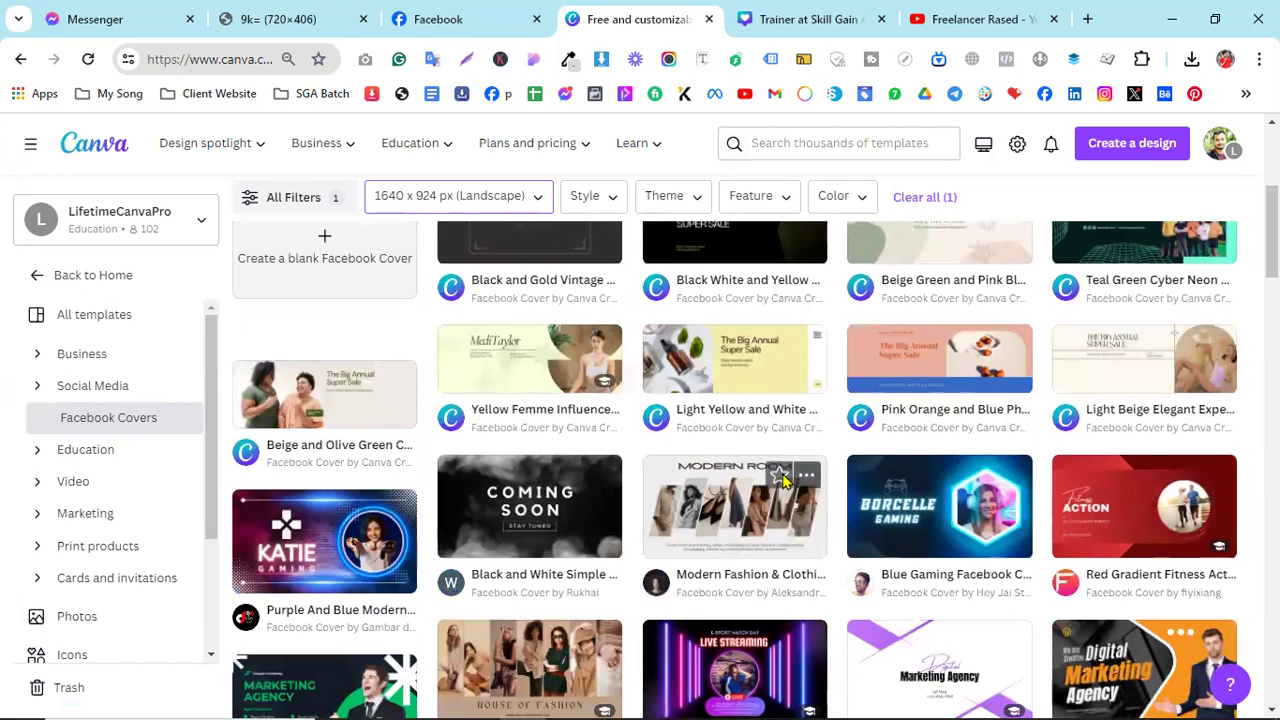
scroll(780, 480, "down", 4)
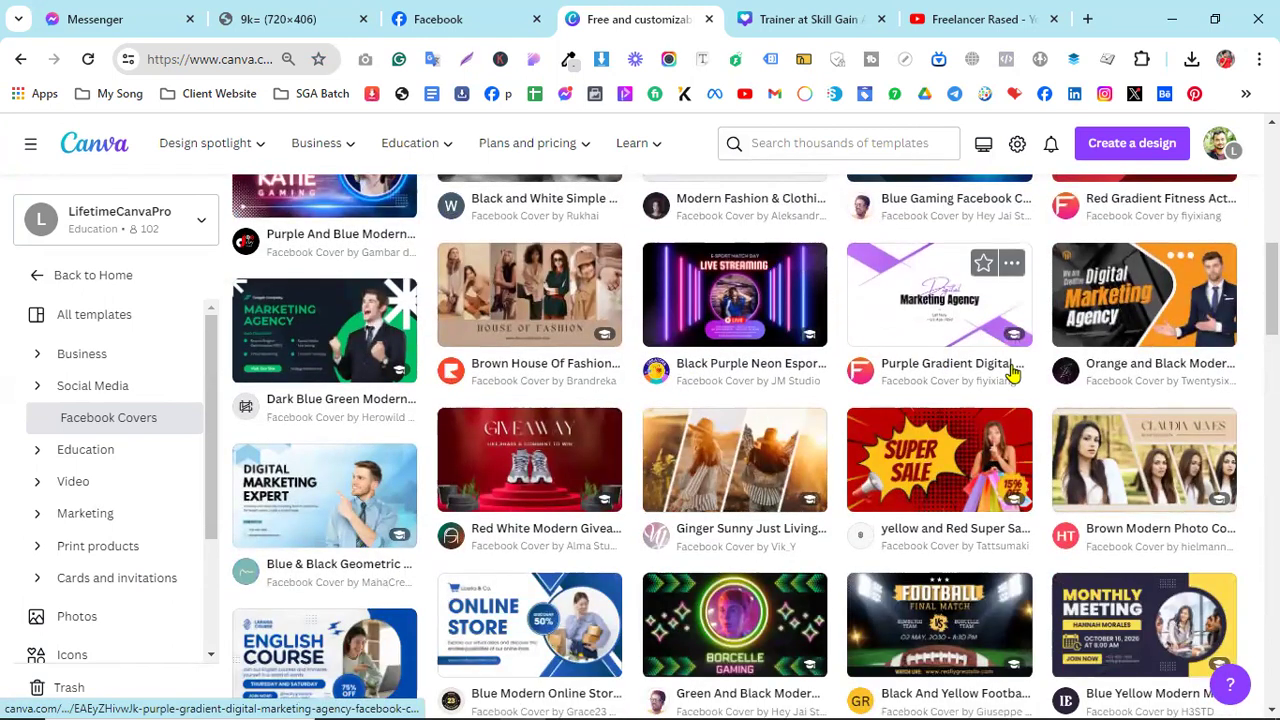
scroll(1006, 366, "down", 2)
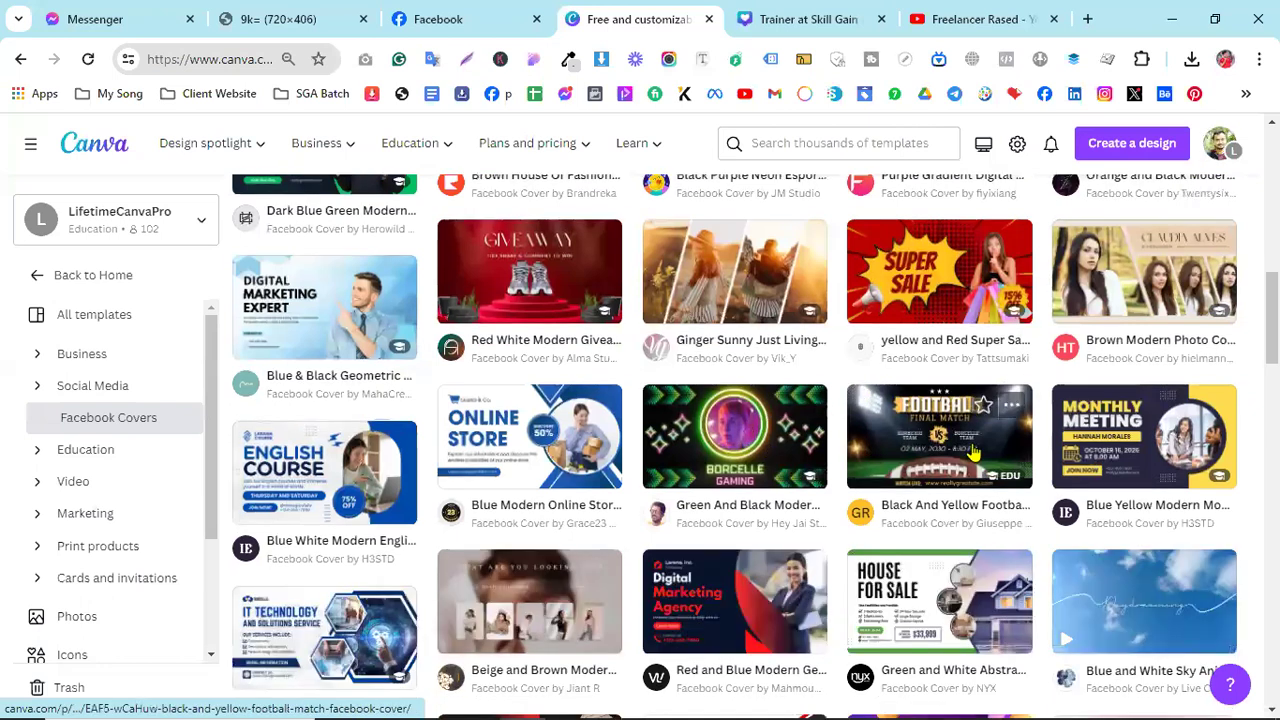
scroll(966, 455, "down", 1)
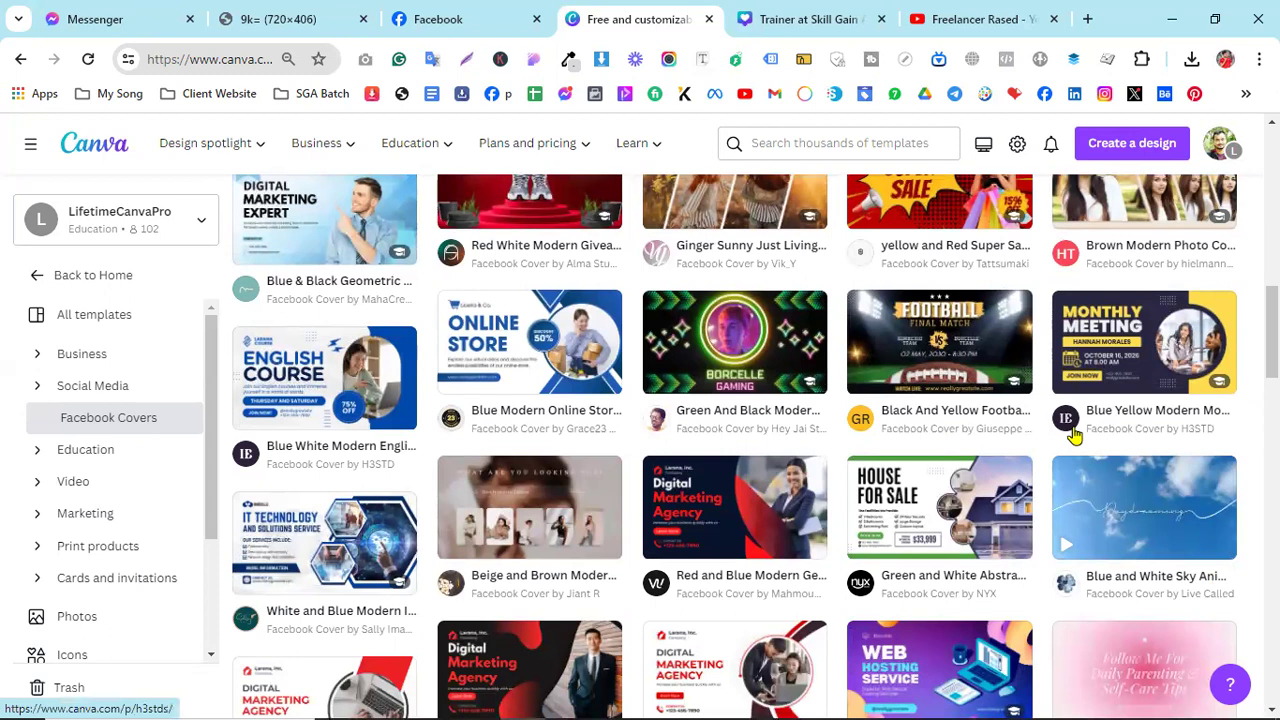
scroll(1072, 430, "down", 2)
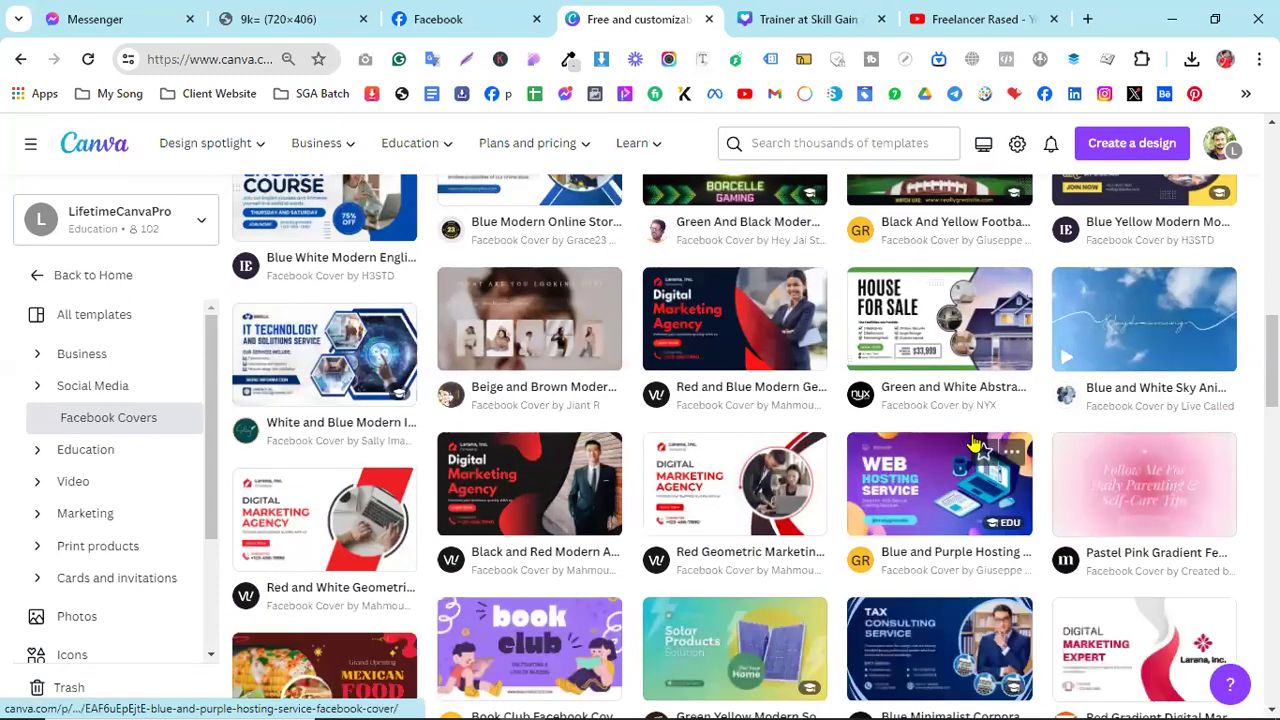
scroll(973, 443, "down", 2)
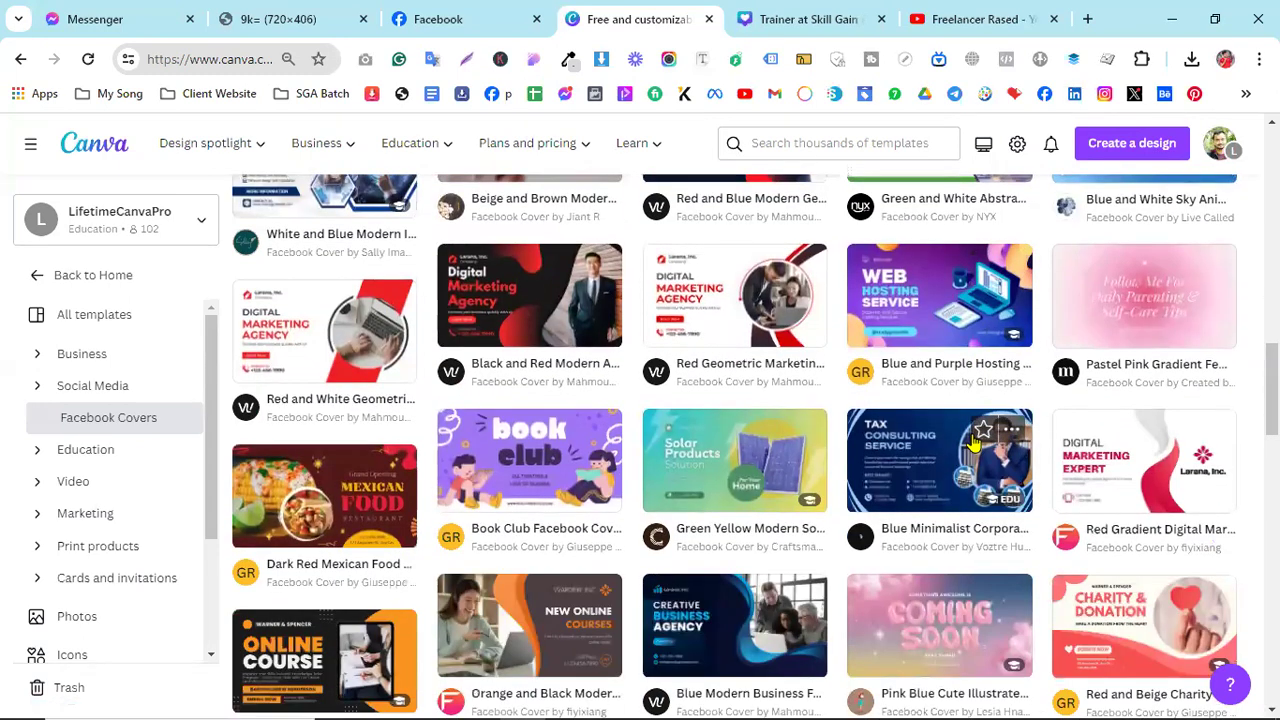
left_click(735, 312)
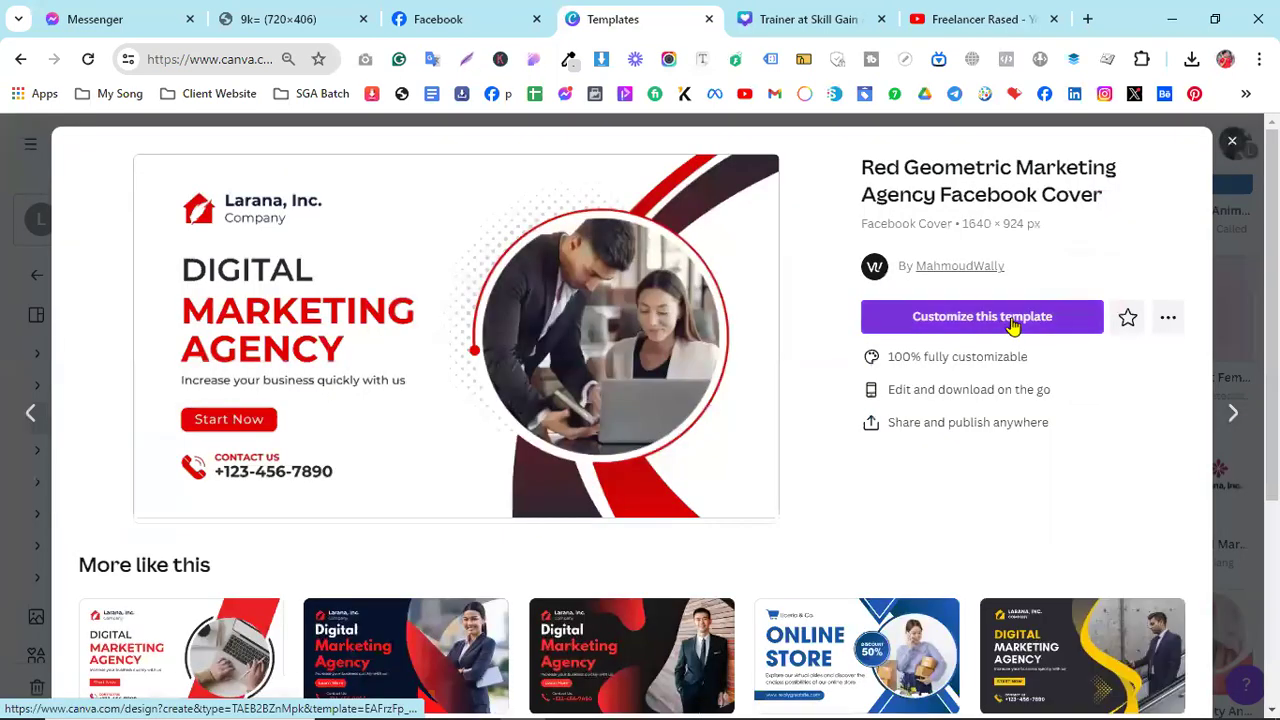
- Customize the template and delete the 'Company' caption, 'Larana, Inc.' name and house logo
left_click(1008, 322)
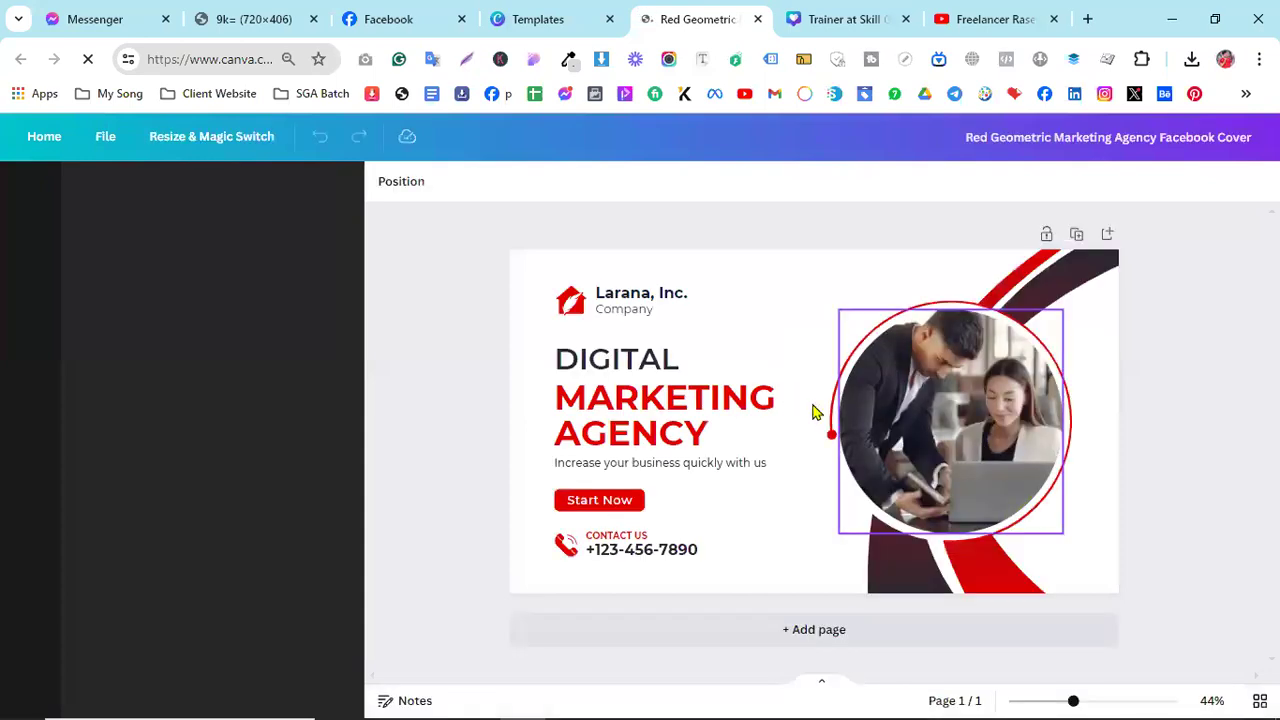
left_click(630, 312)
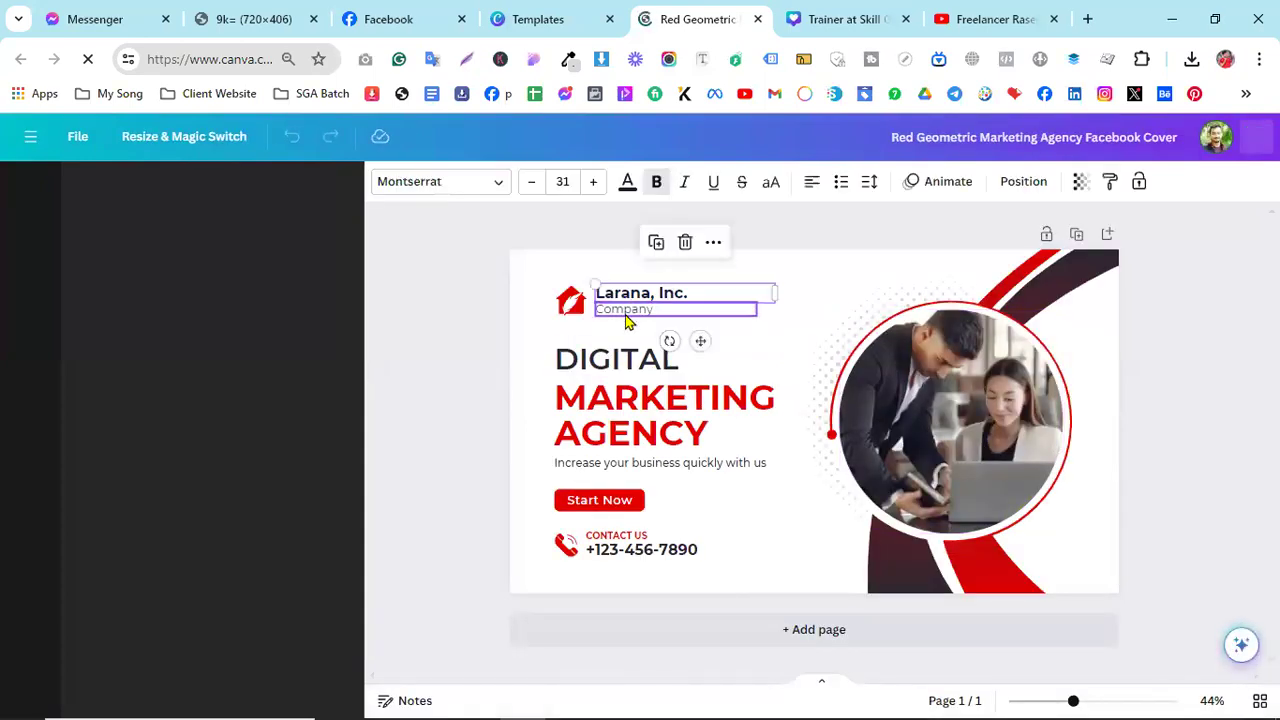
left_click(622, 311)
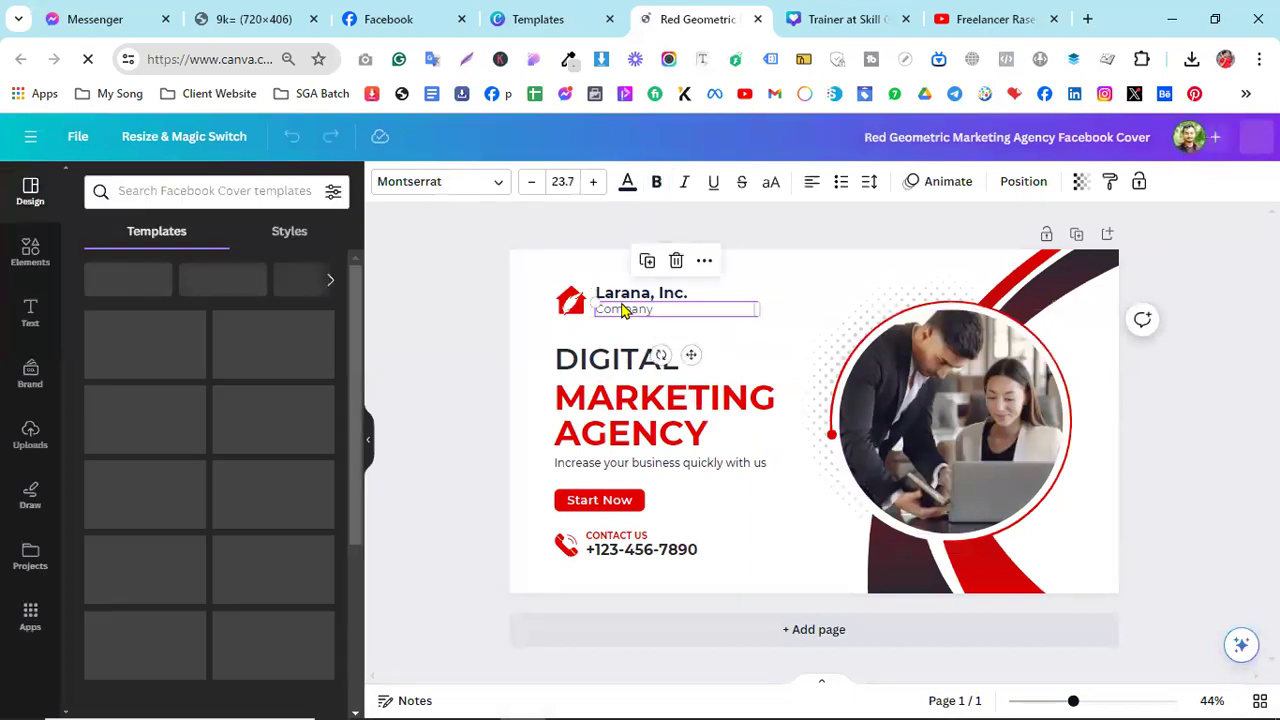
key("Delete")
left_click(621, 298)
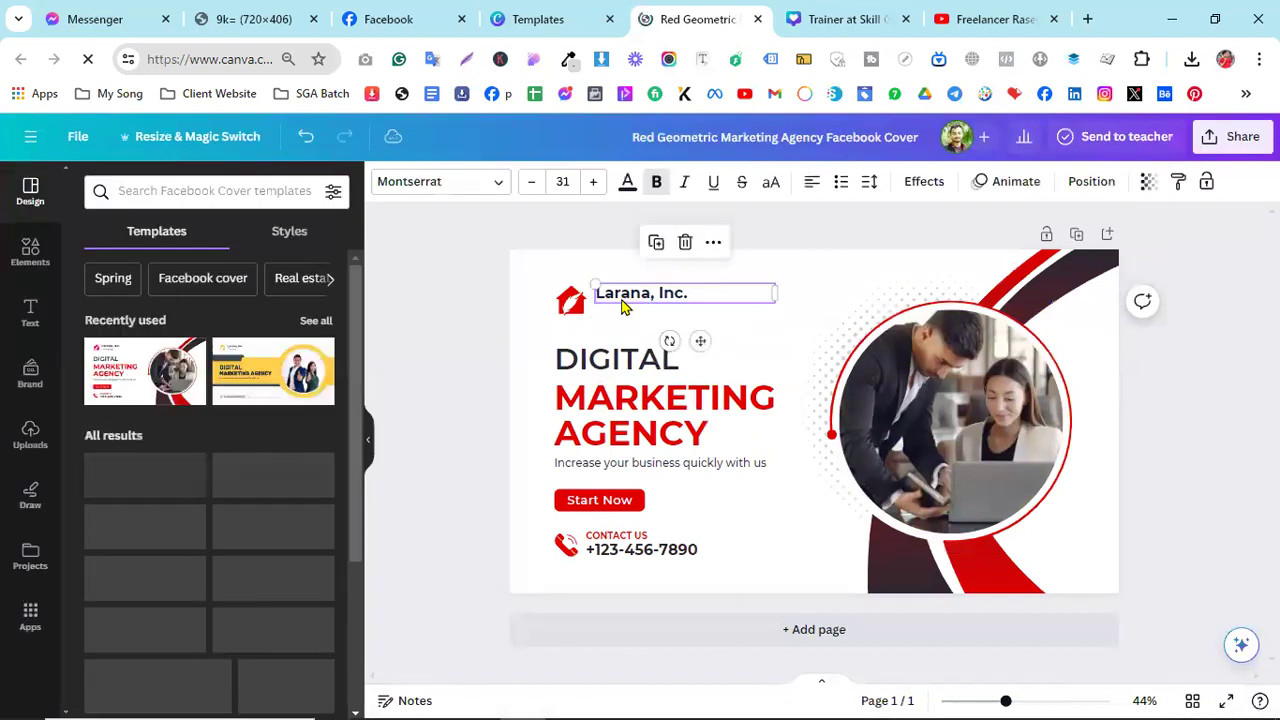
key("Delete")
left_click(585, 313)
key("Delete")
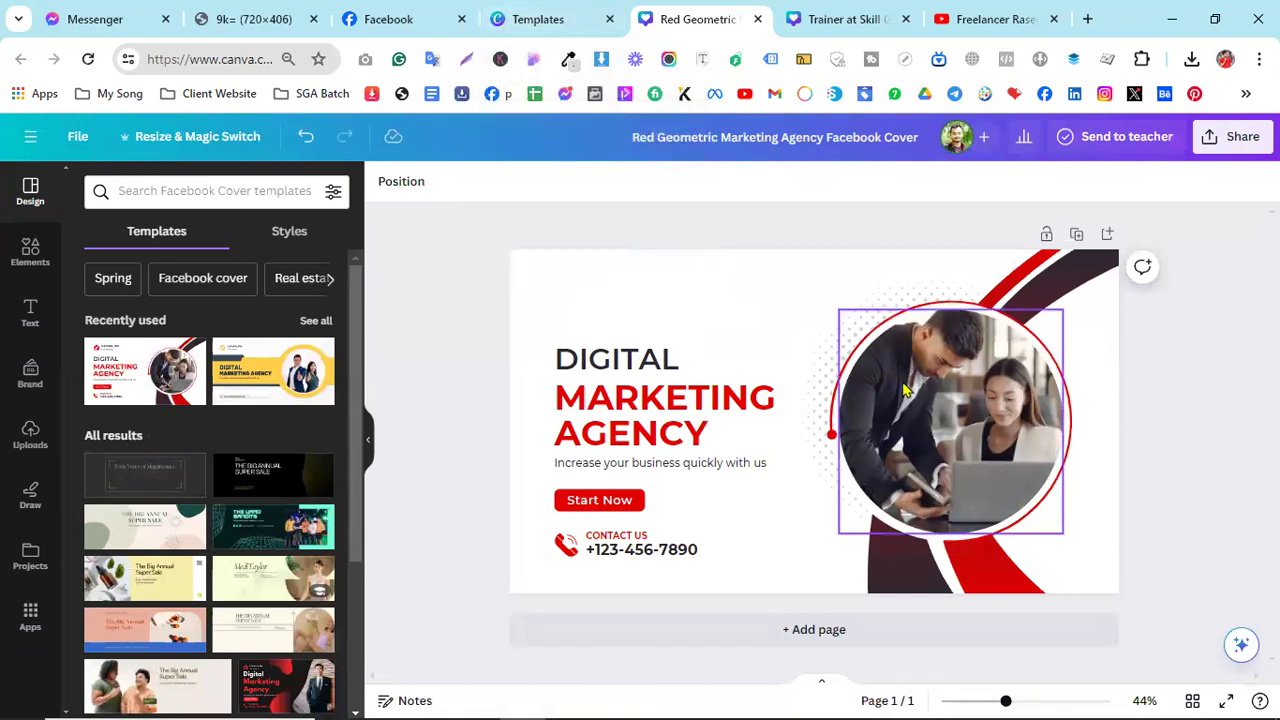
- Replace the heading words with 'I AM' and the owner's surname
double_click(620, 360)
type("I AM")
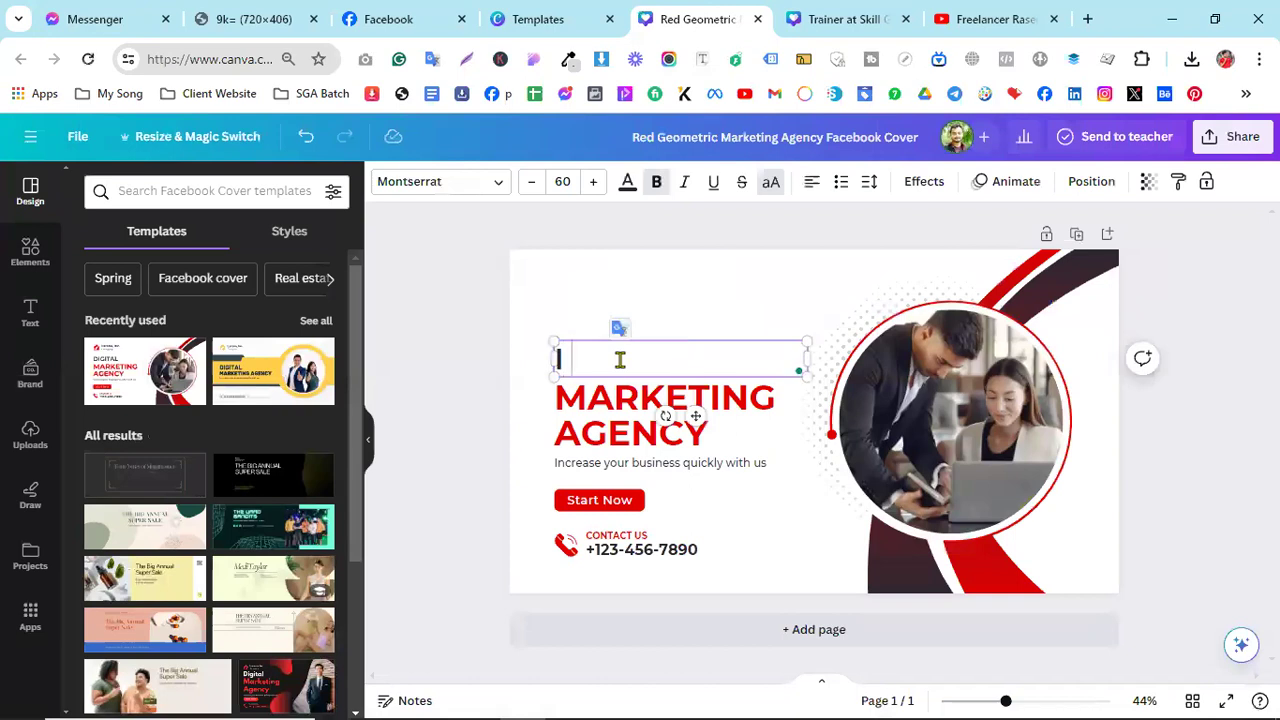
left_click(616, 400)
double_click(616, 400)
type("RASED")
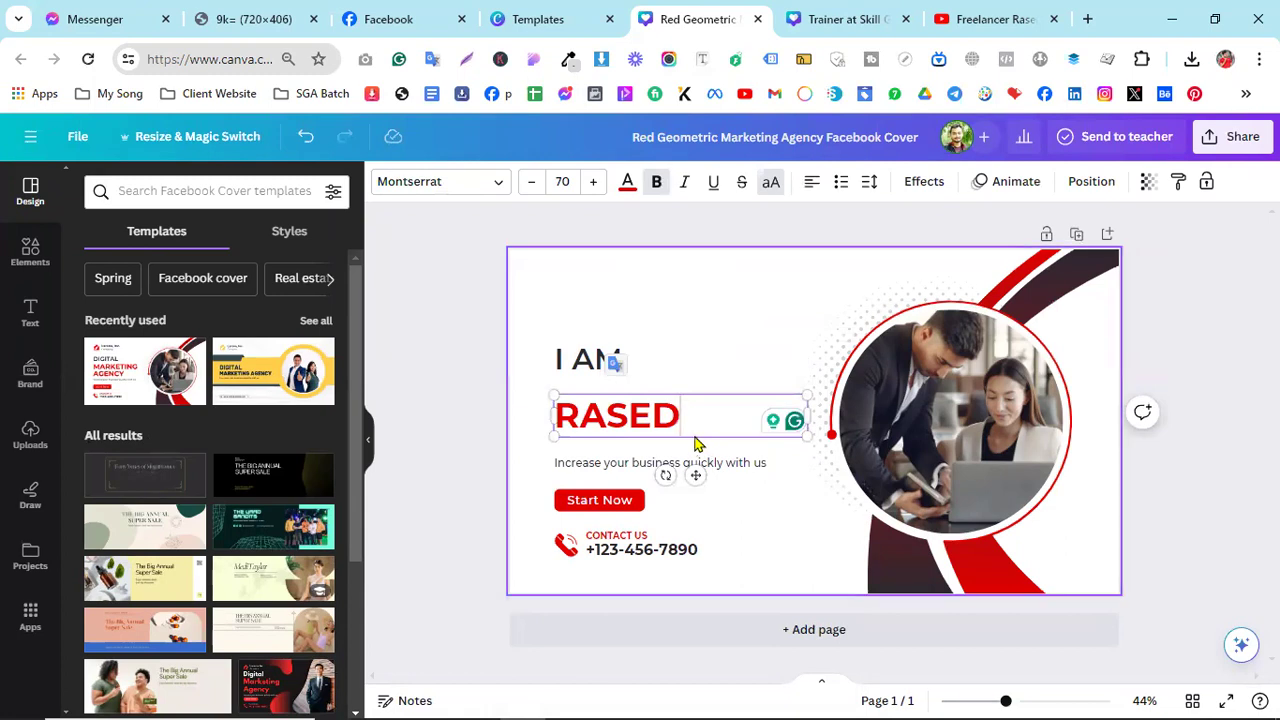
- Move the name and tagline up beneath 'I AM' and clear the old tagline text
left_click_drag(666, 434, 666, 409)
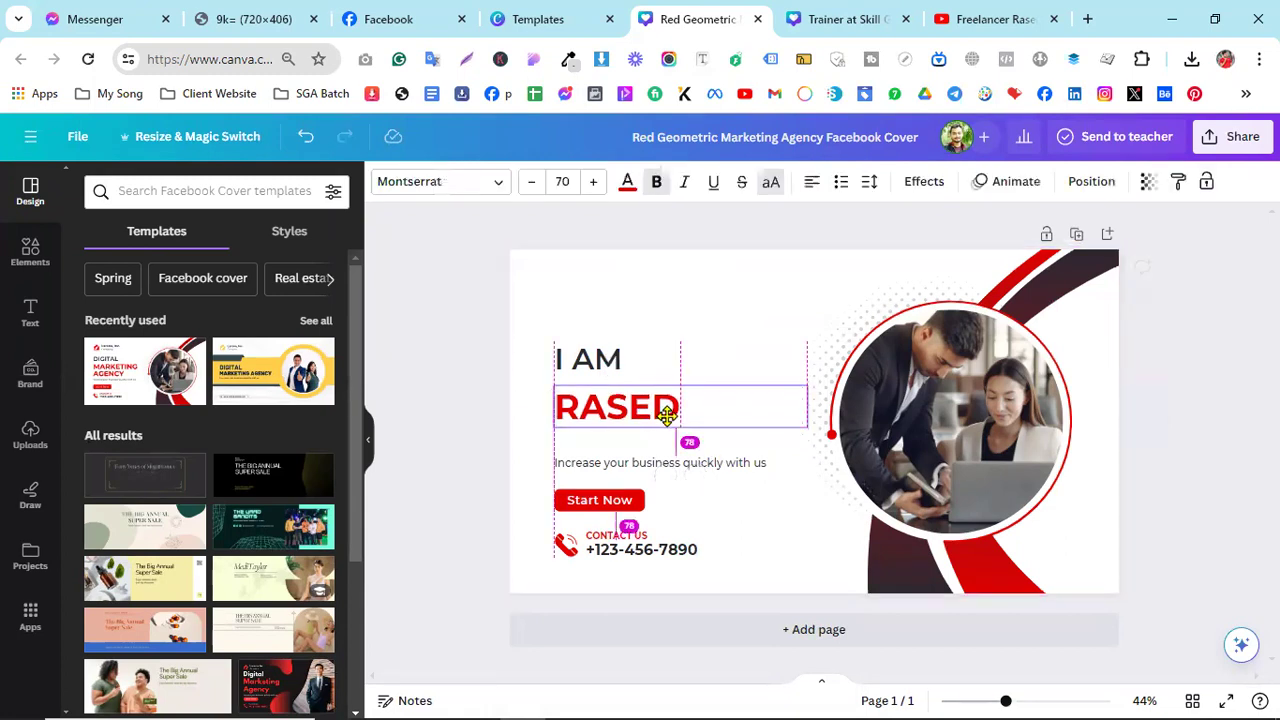
left_click_drag(645, 463, 626, 429)
double_click(628, 433)
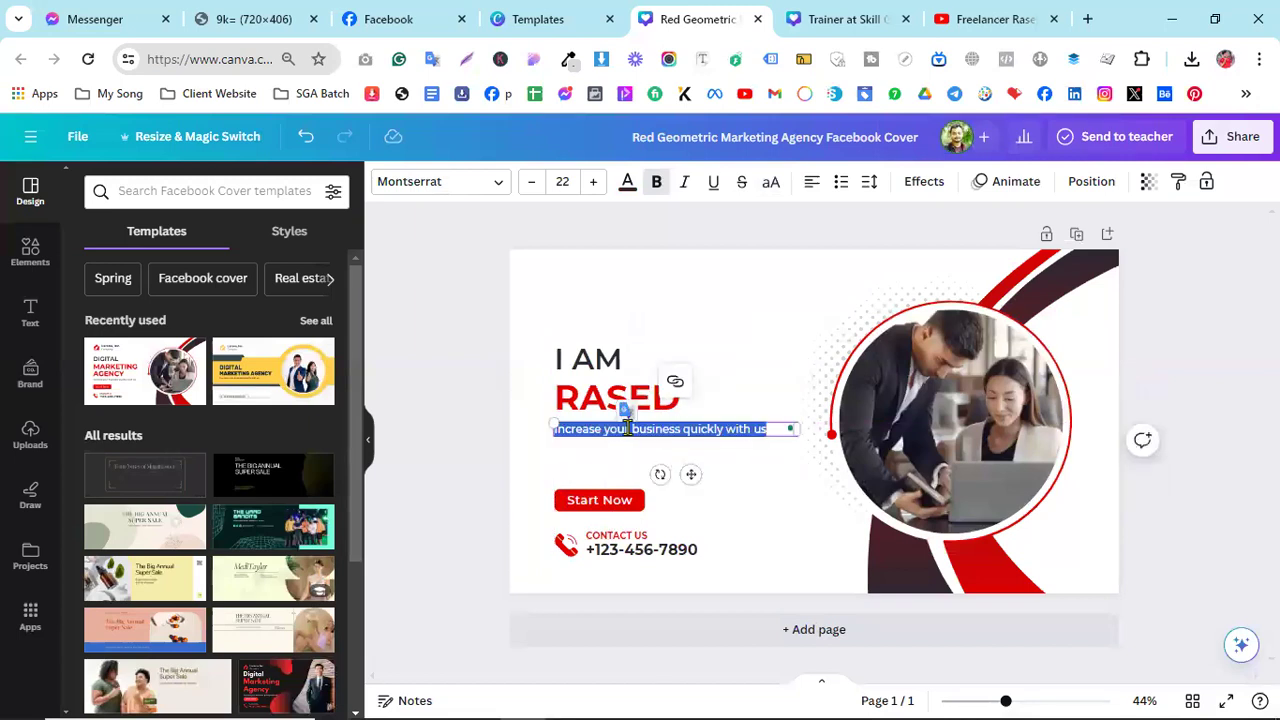
key("BackSpace")
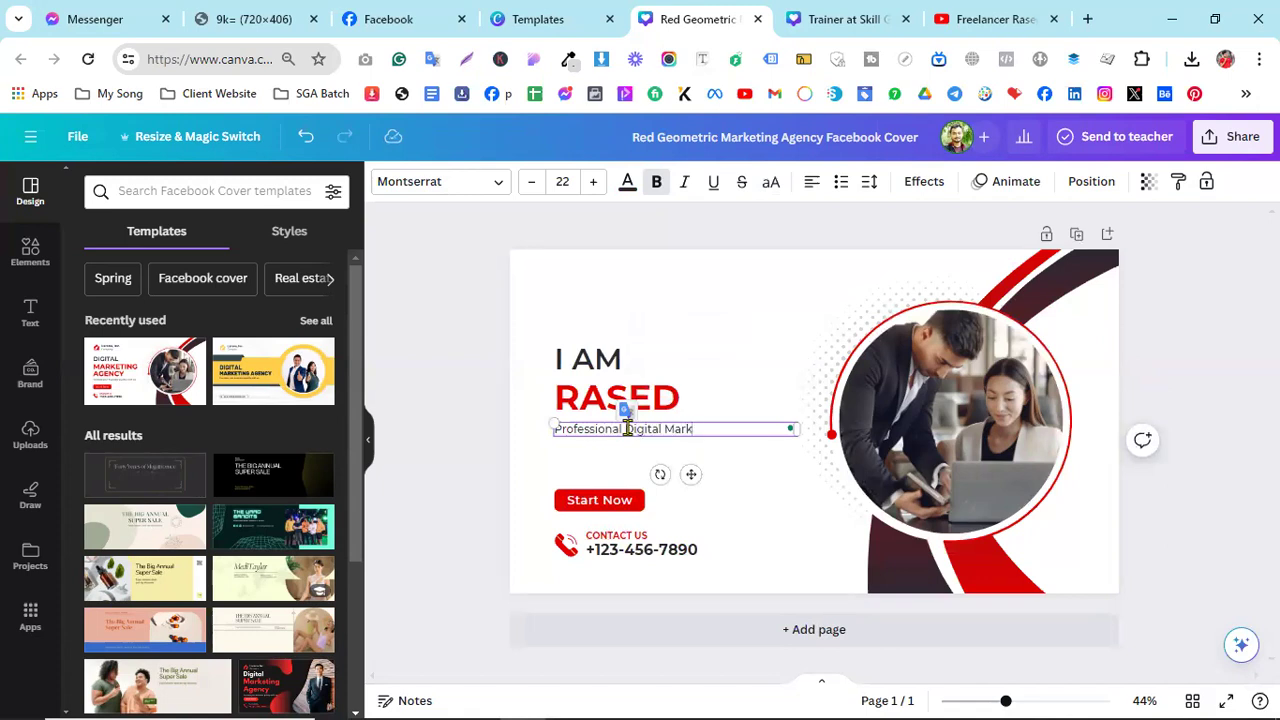
- Add the name prefix in front of the owner's name in the red heading
left_click(680, 400)
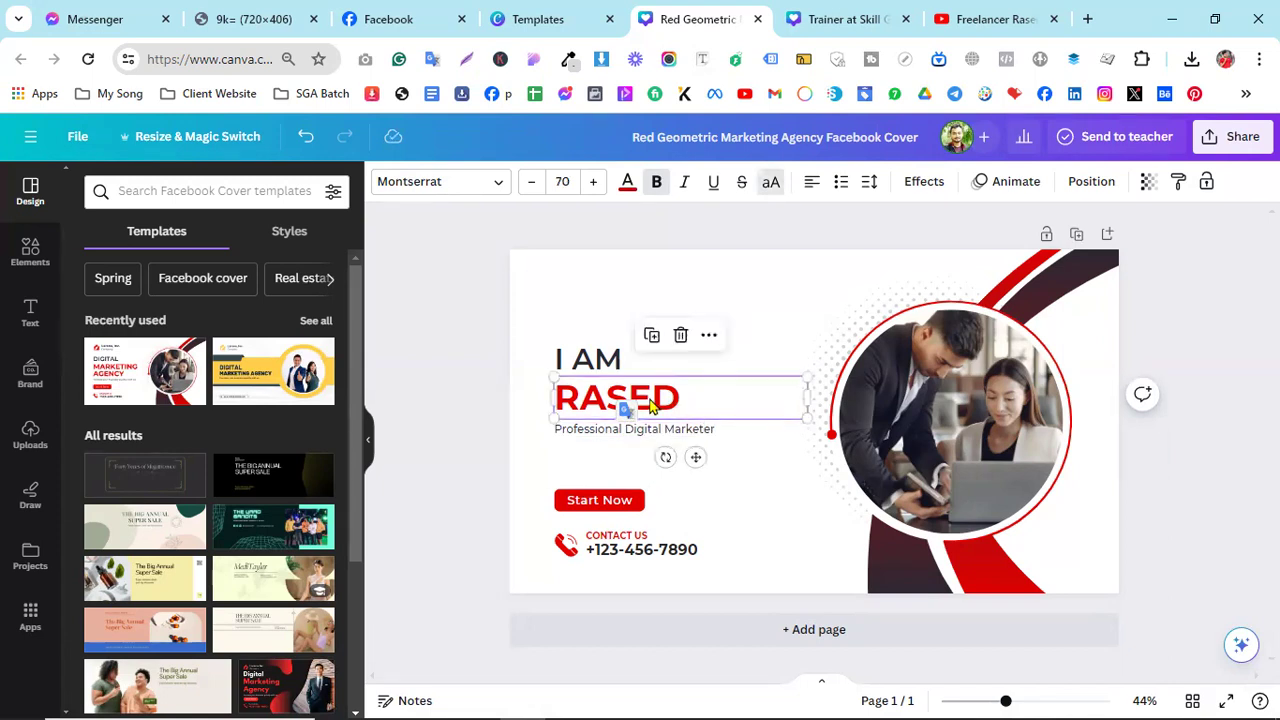
double_click(680, 397)
left_click(688, 396)
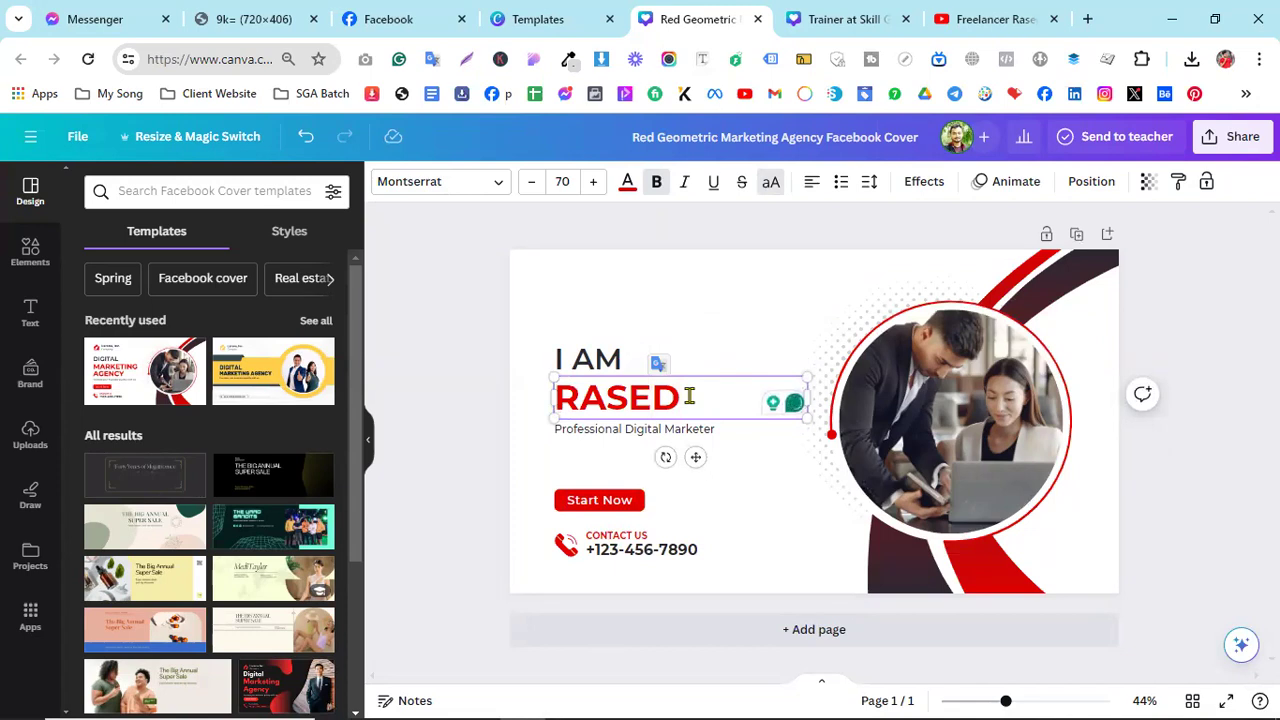
key("Home")
type("MD.")
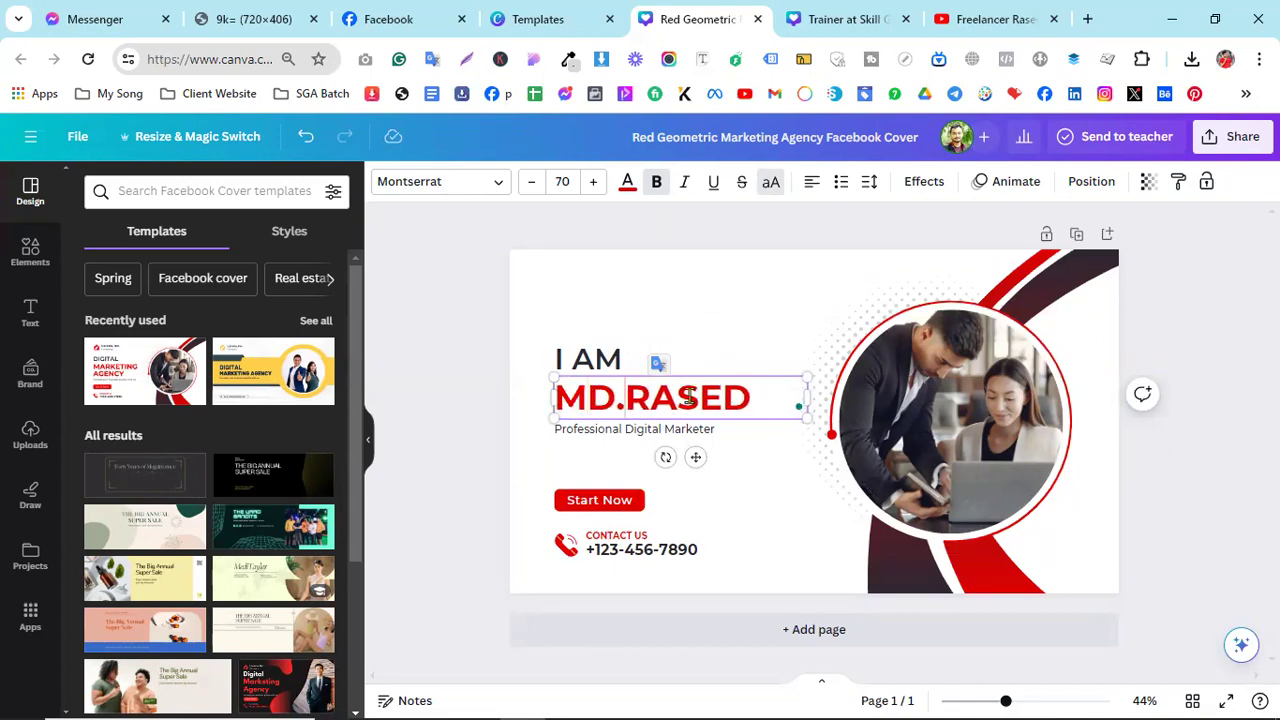
left_click(748, 503)
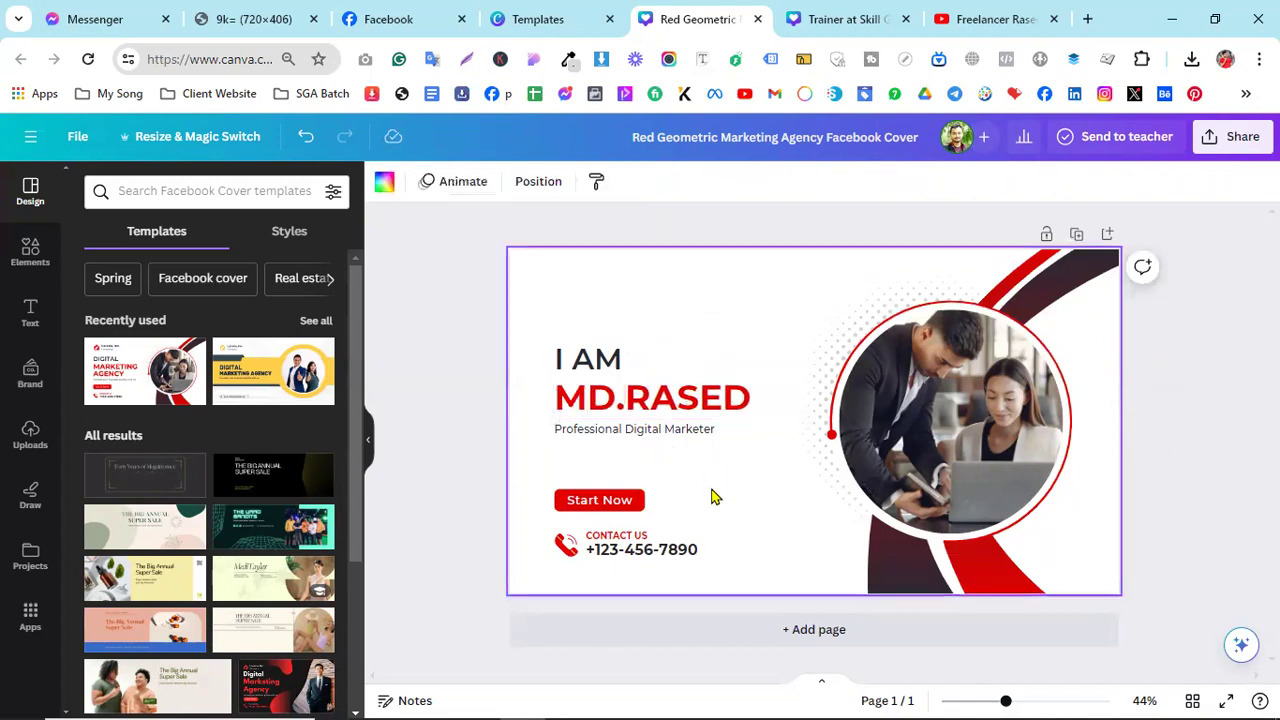
left_click(633, 558)
- Replace the circle-framed photo with the man's portrait from Uploads
left_click(634, 558)
left_click(912, 422)
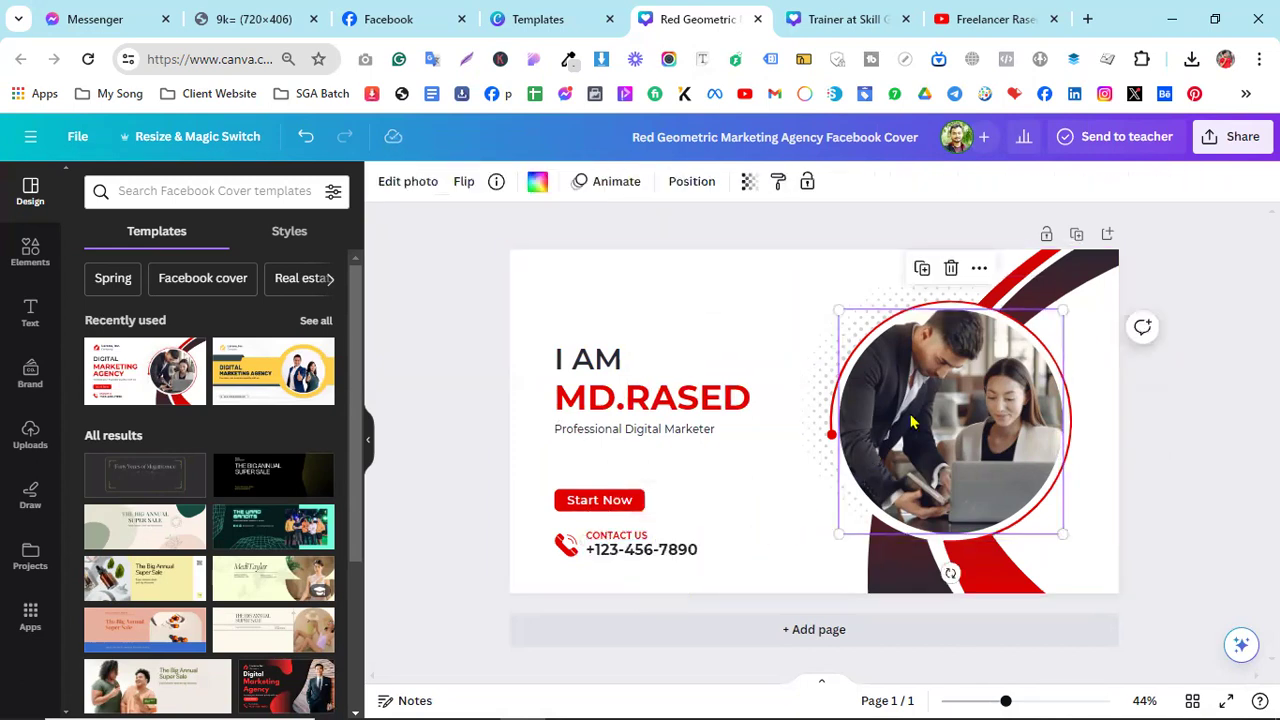
key("Delete")
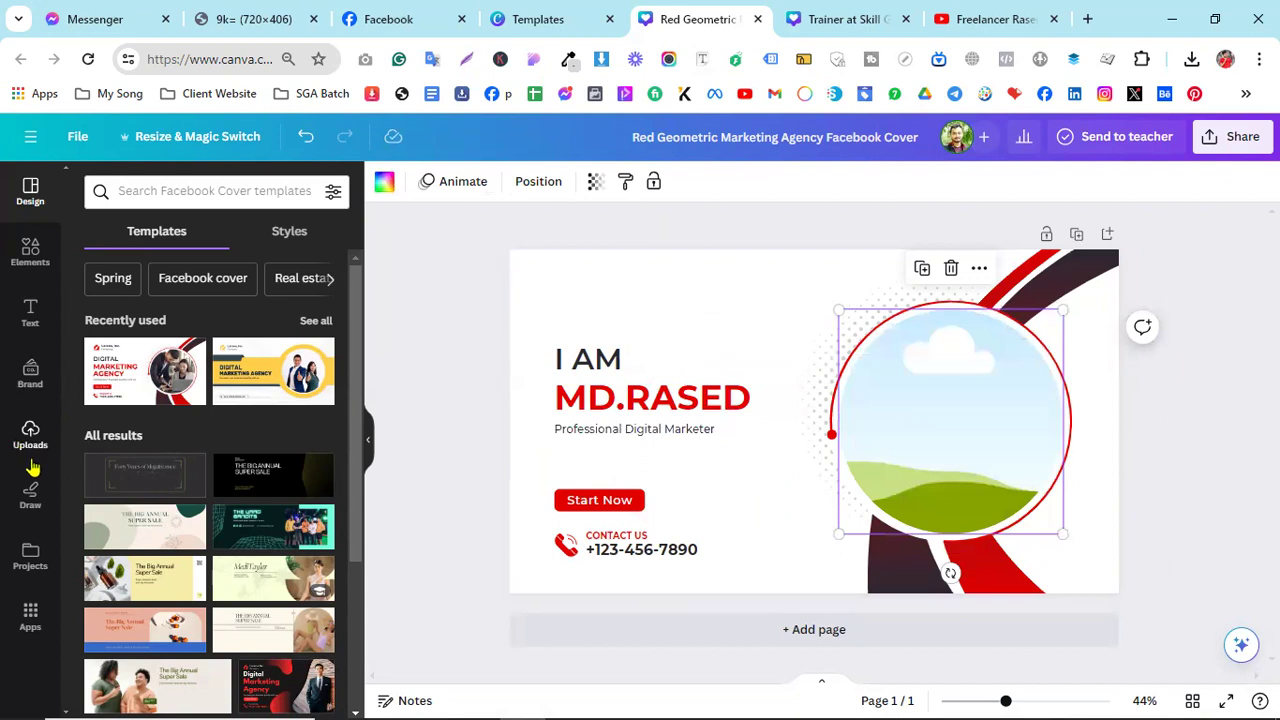
left_click(30, 436)
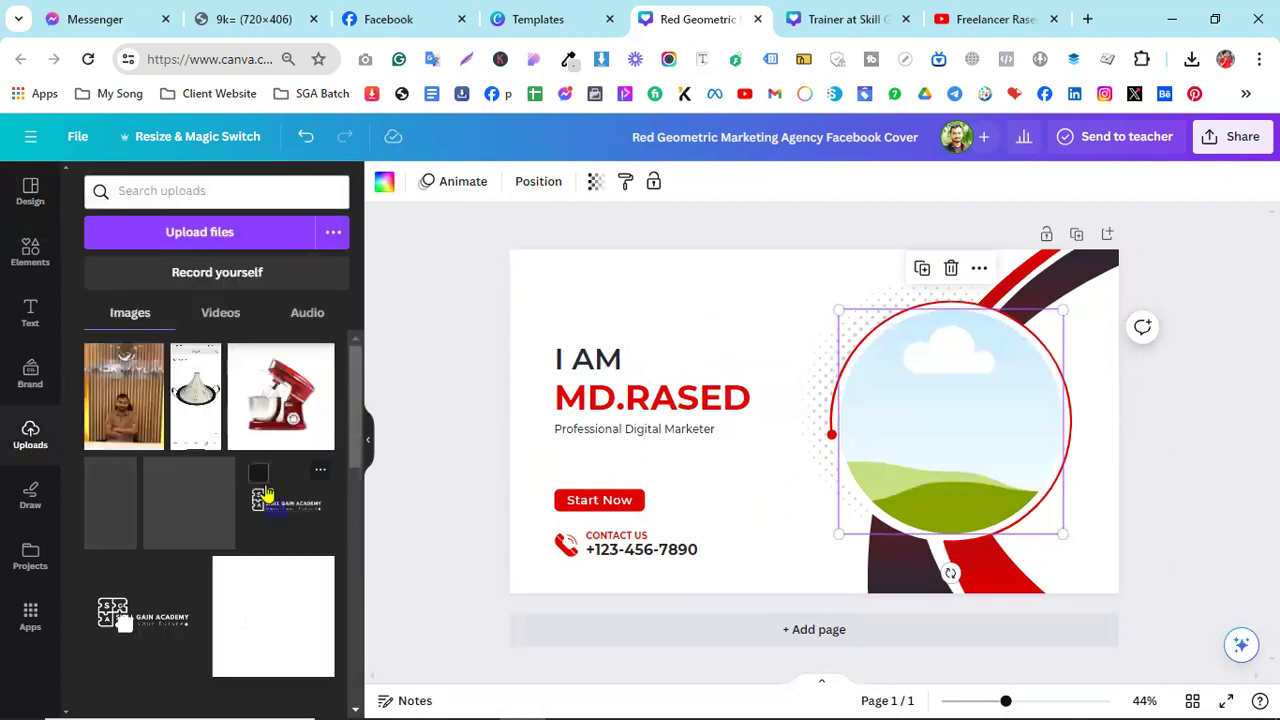
left_click_drag(128, 410, 947, 426)
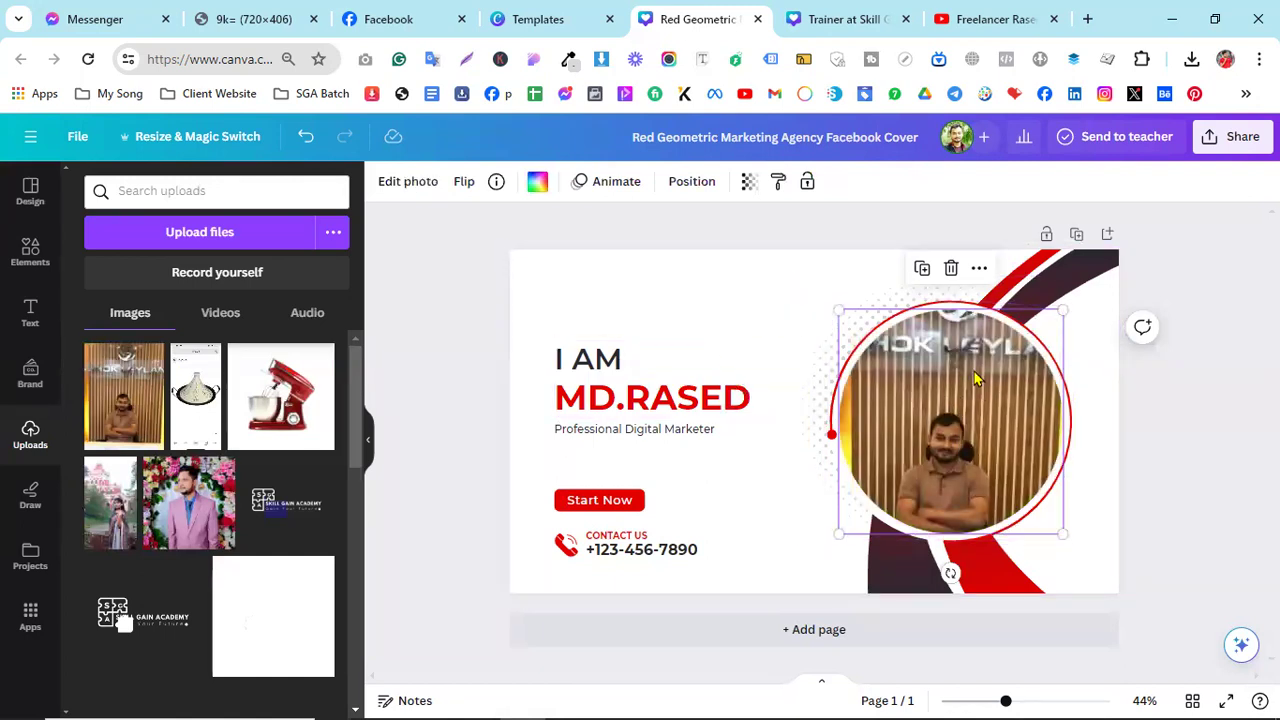
- Crop the portrait, enlarging it and centring the man within the circular frame
left_click(763, 300)
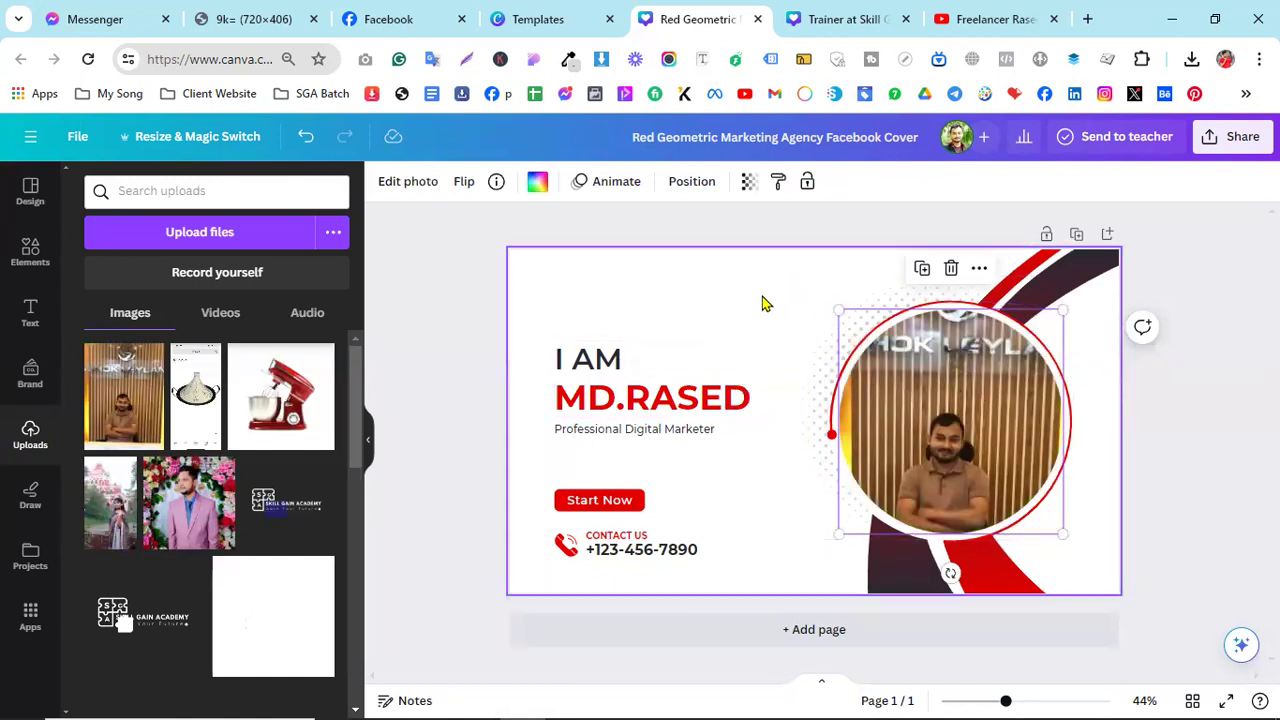
left_click(940, 413)
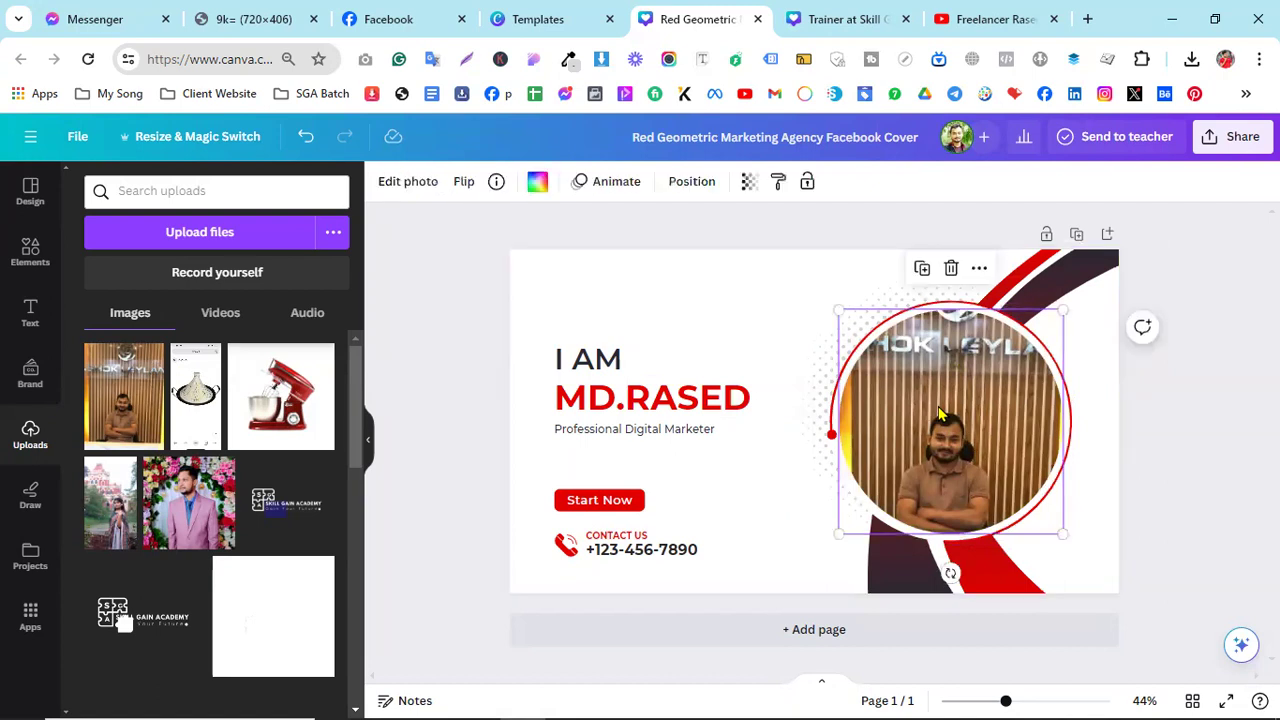
left_click(412, 182)
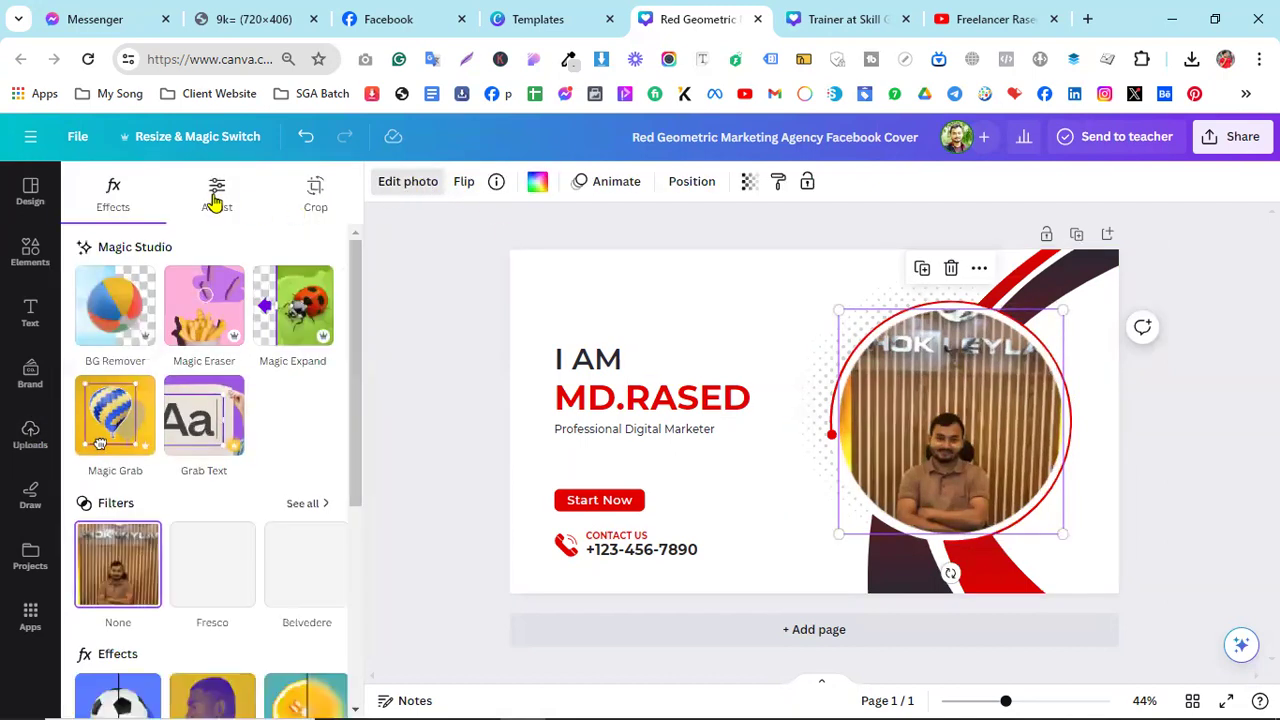
left_click(316, 195)
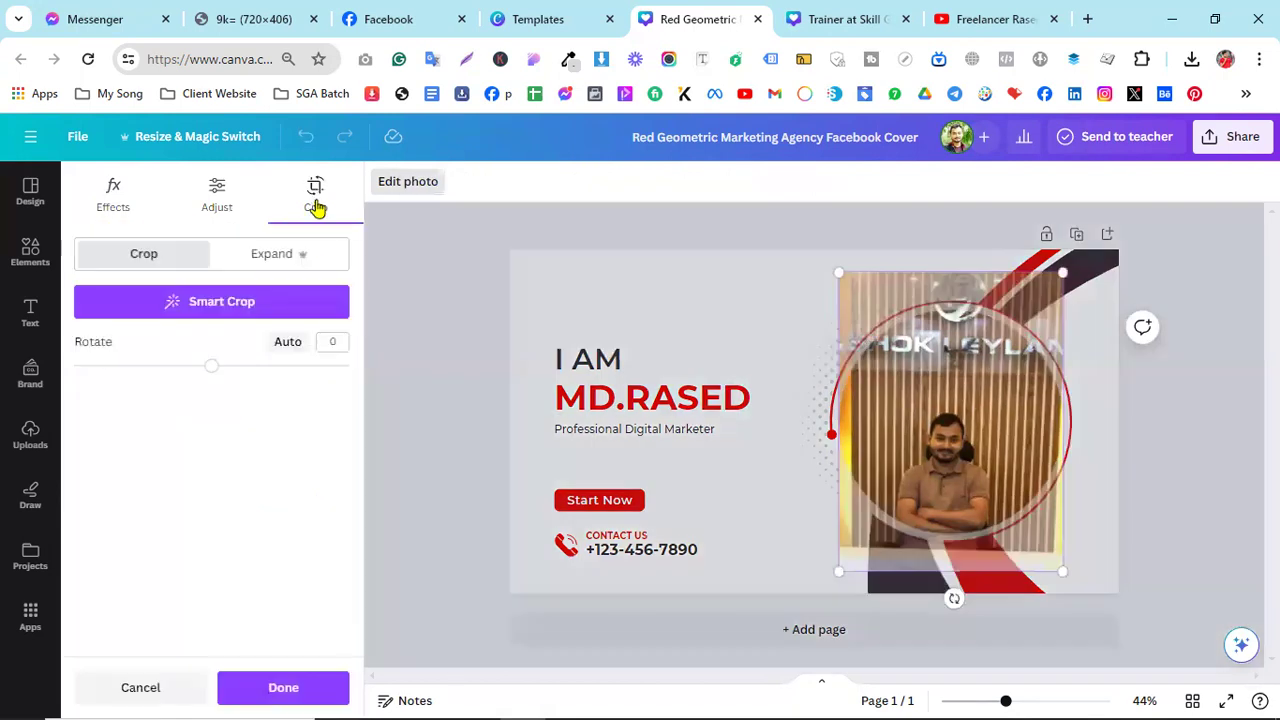
left_click_drag(843, 273, 758, 200)
left_click_drag(988, 426, 1028, 404)
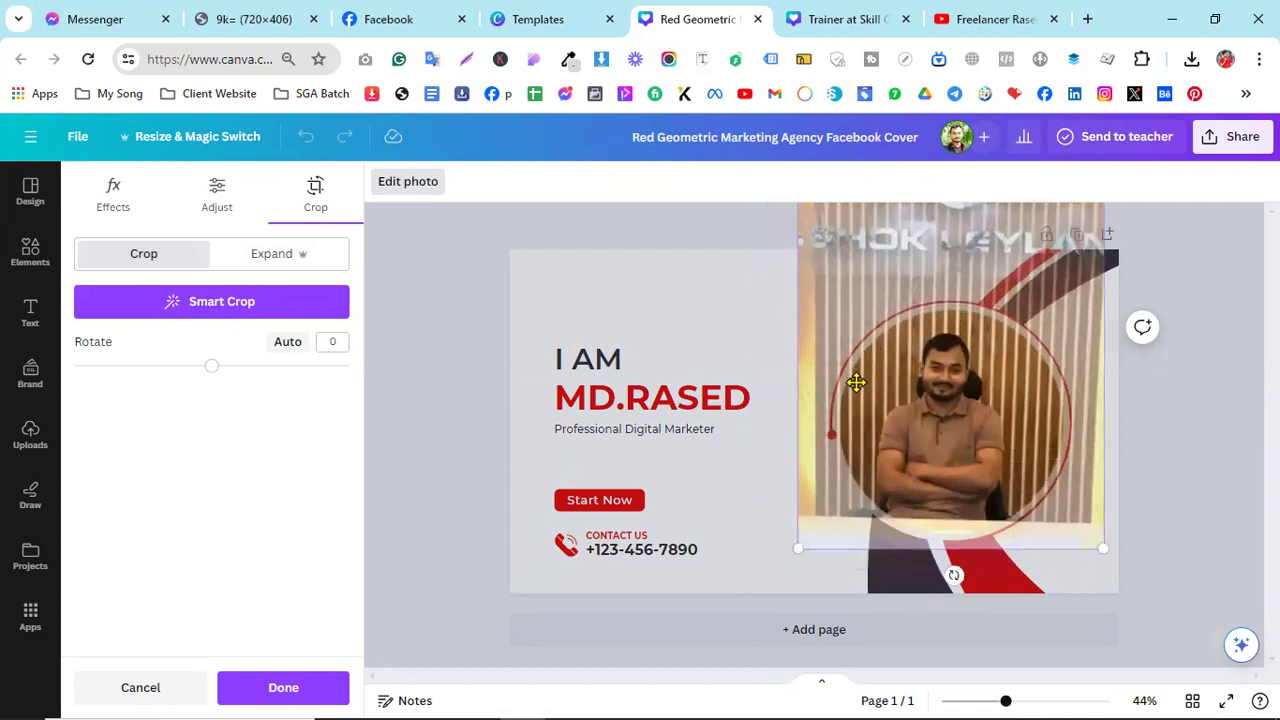
left_click_drag(974, 434, 983, 423)
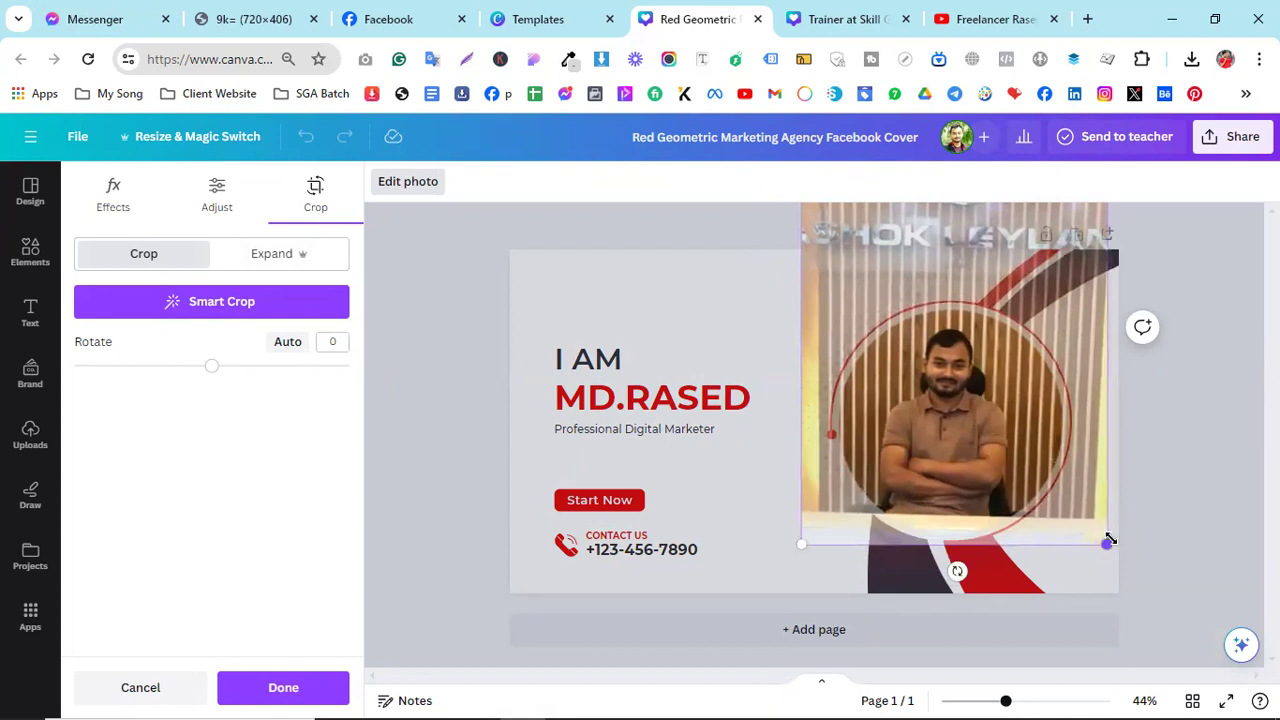
left_click_drag(1106, 543, 1139, 588)
left_click_drag(947, 462, 929, 429)
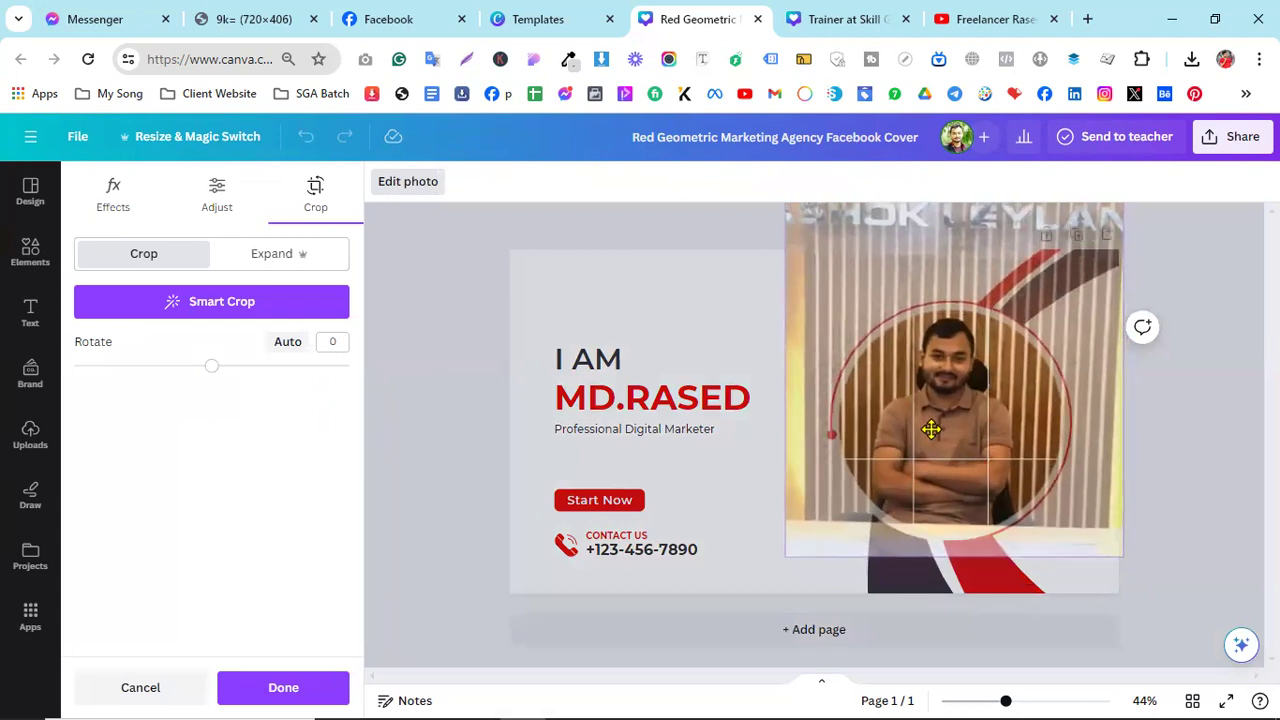
left_click(432, 421)
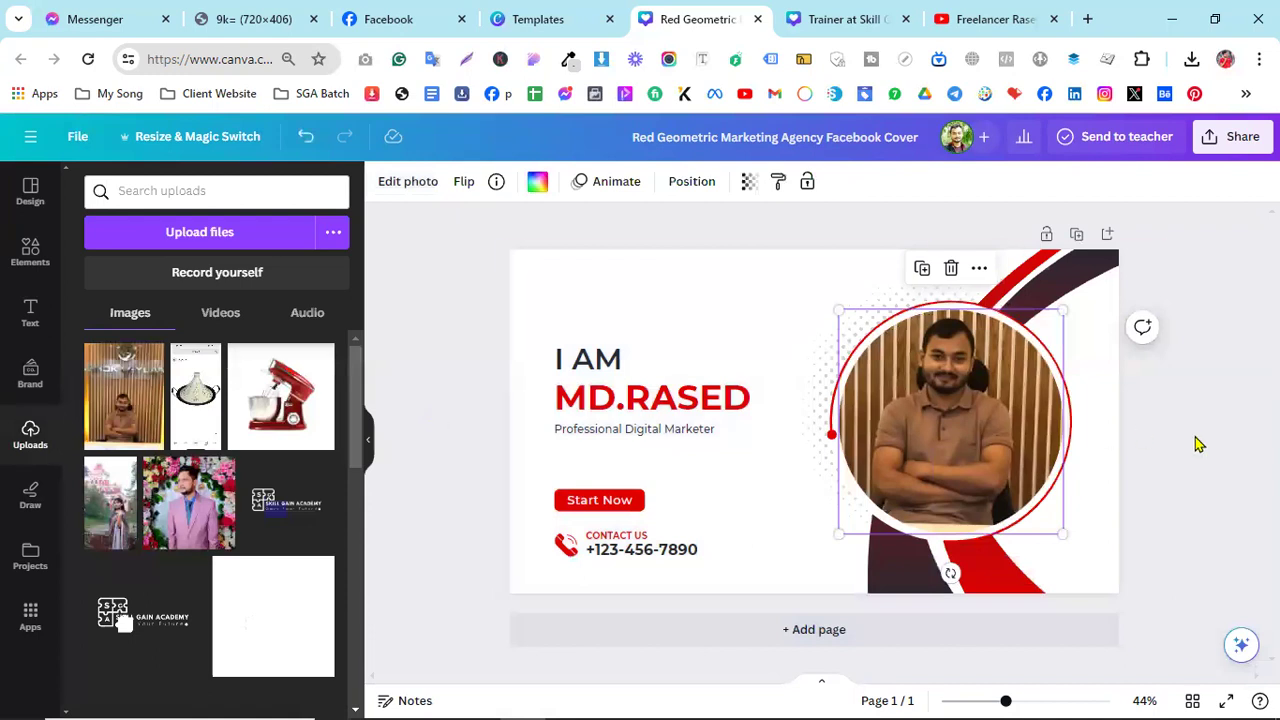
left_click(1247, 448)
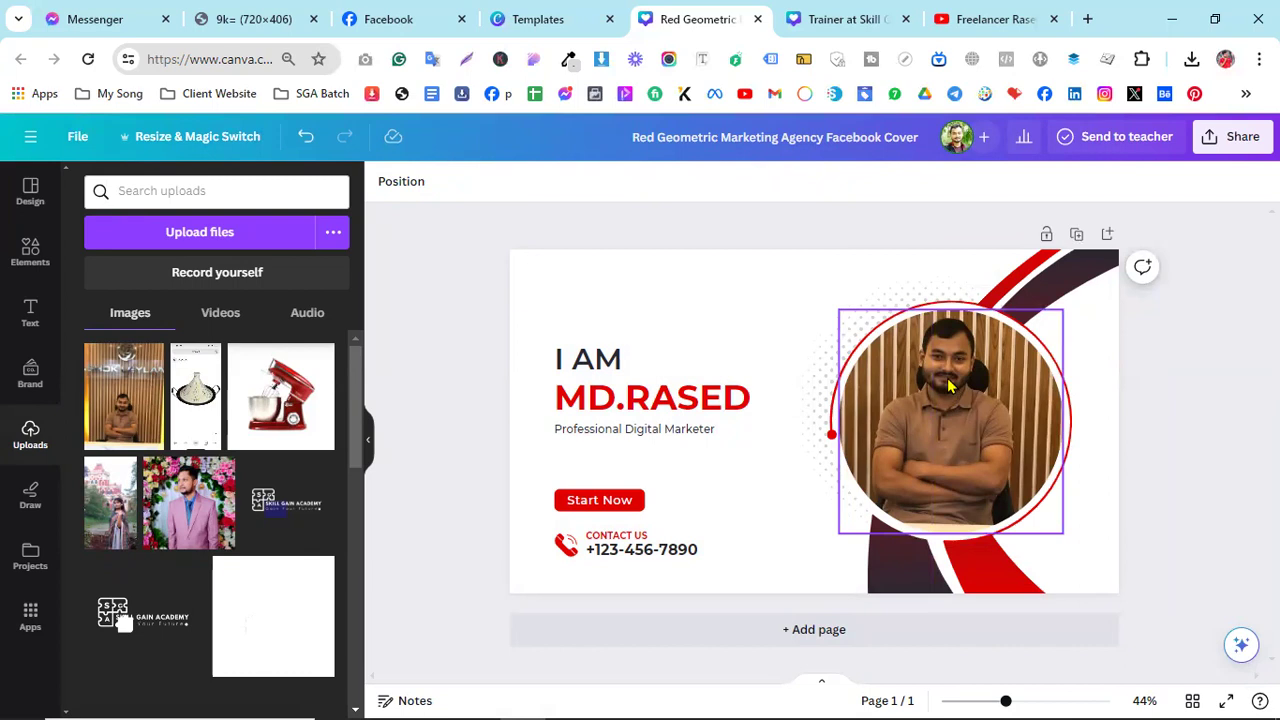
left_click(706, 345)
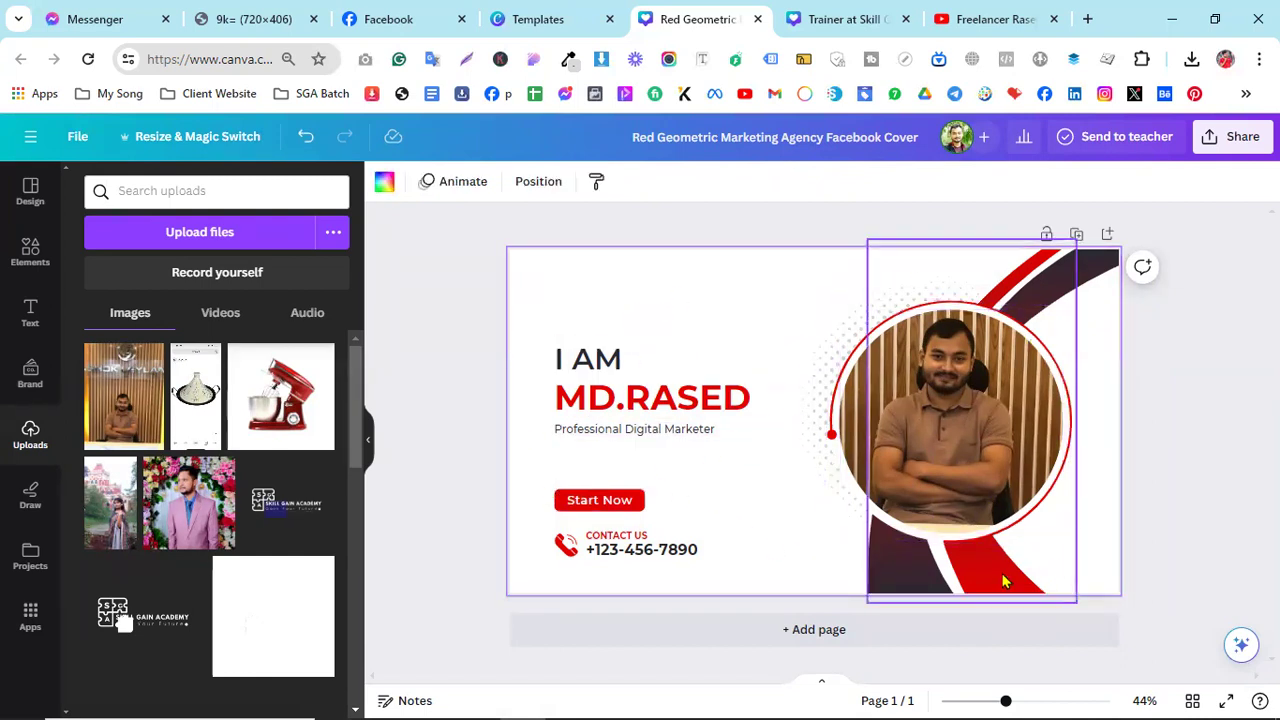
left_click(983, 410)
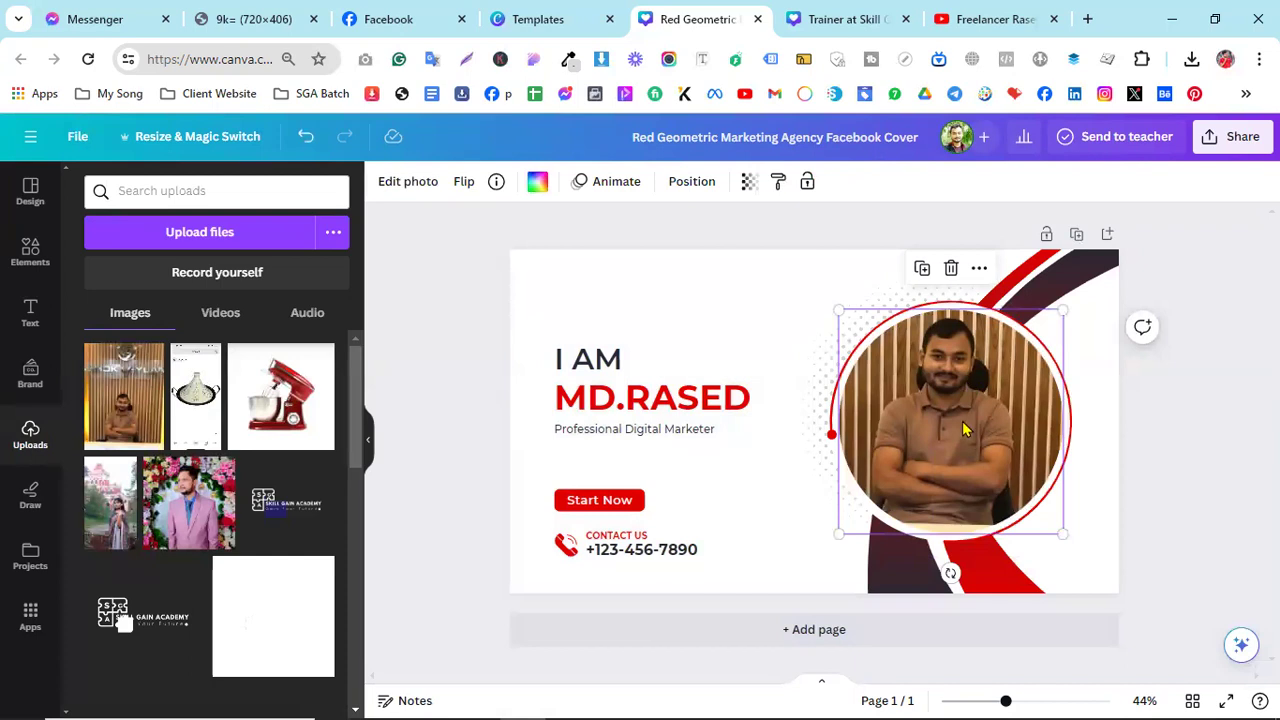
- In the Adjust settings, change the portrait's temperature, tint to -37 and contrast to -32
left_click(404, 179)
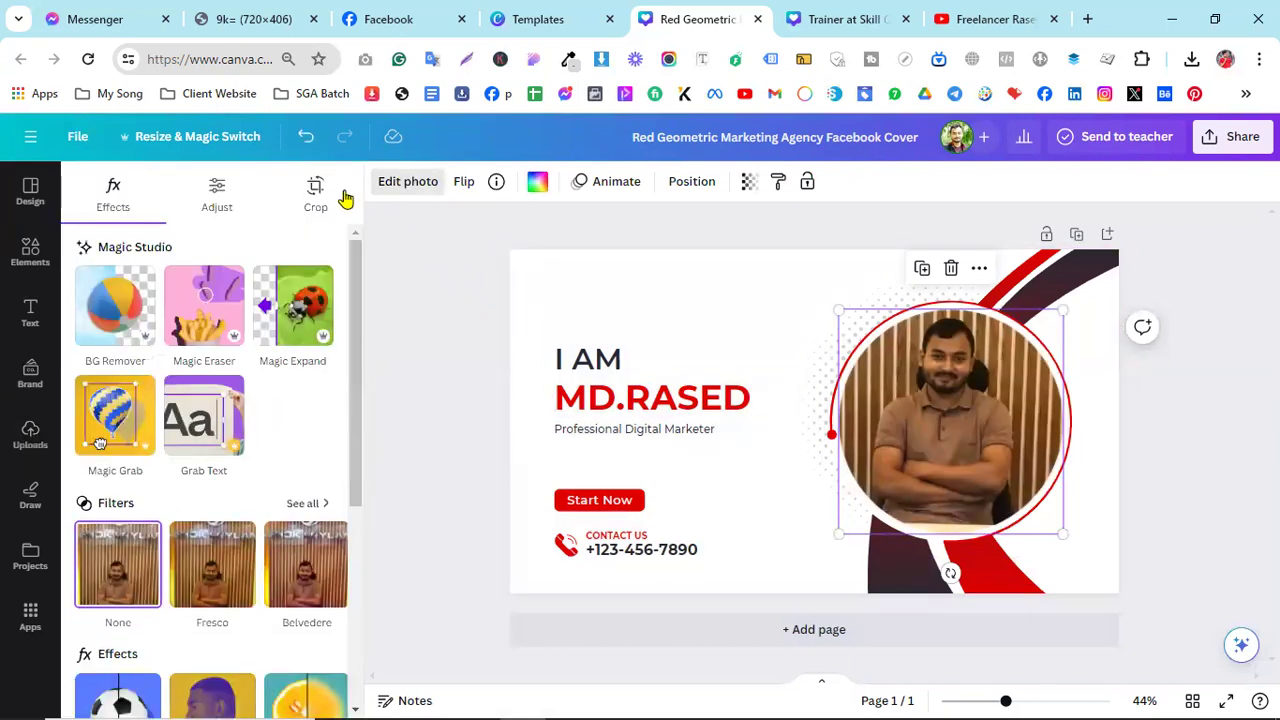
left_click(219, 196)
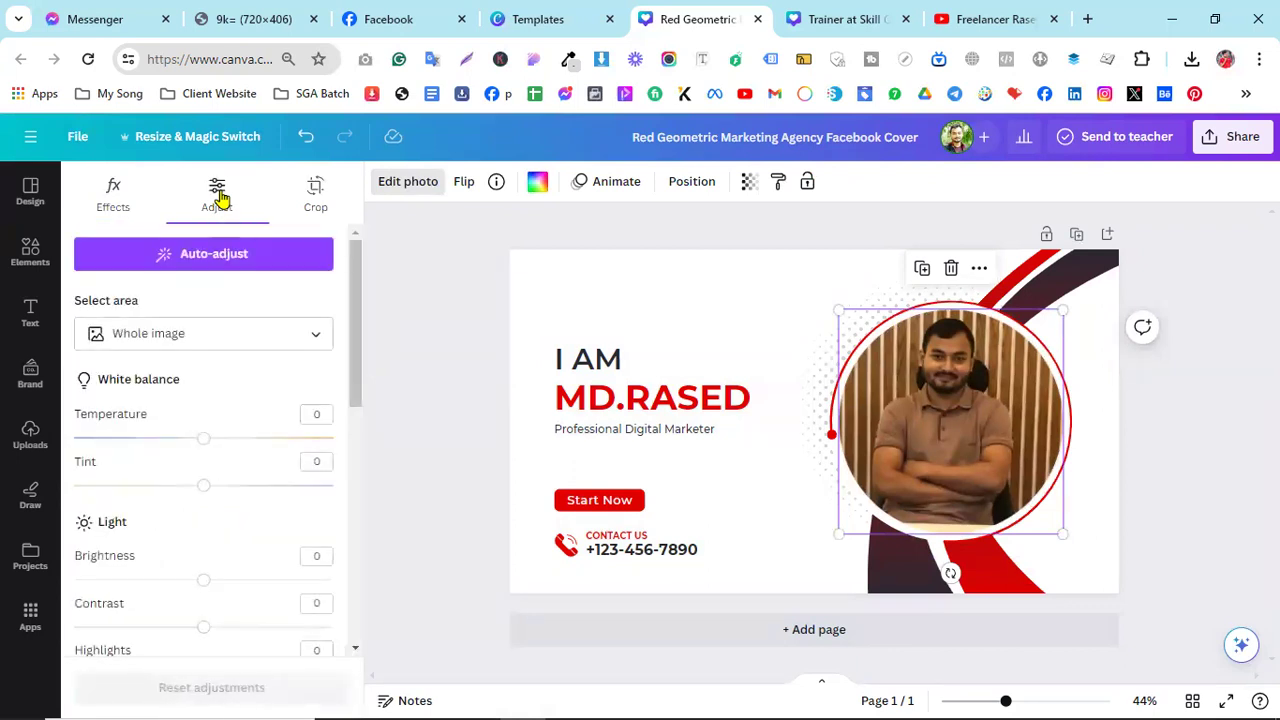
mouse_move(203, 440)
left_mouse_down()
mouse_move(126, 446)
mouse_move(261, 455)
mouse_move(208, 454)
mouse_move(206, 443)
left_mouse_up()
left_click_drag(203, 489, 163, 537)
scroll(251, 550, "down", 1)
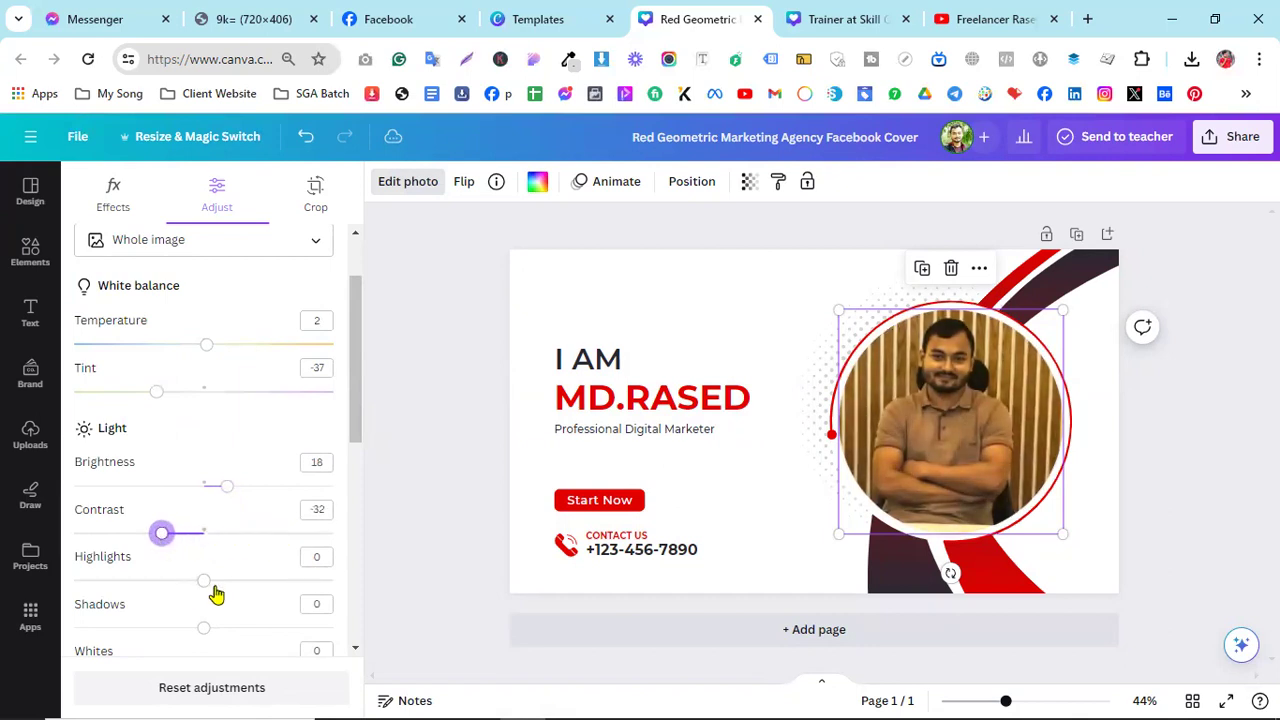
scroll(214, 591, "down", 1)
- Raise highlights to 44 and shadows to 28, then auto-adjust to brightness 26
left_click_drag(203, 495, 262, 495)
left_click_drag(206, 546, 237, 534)
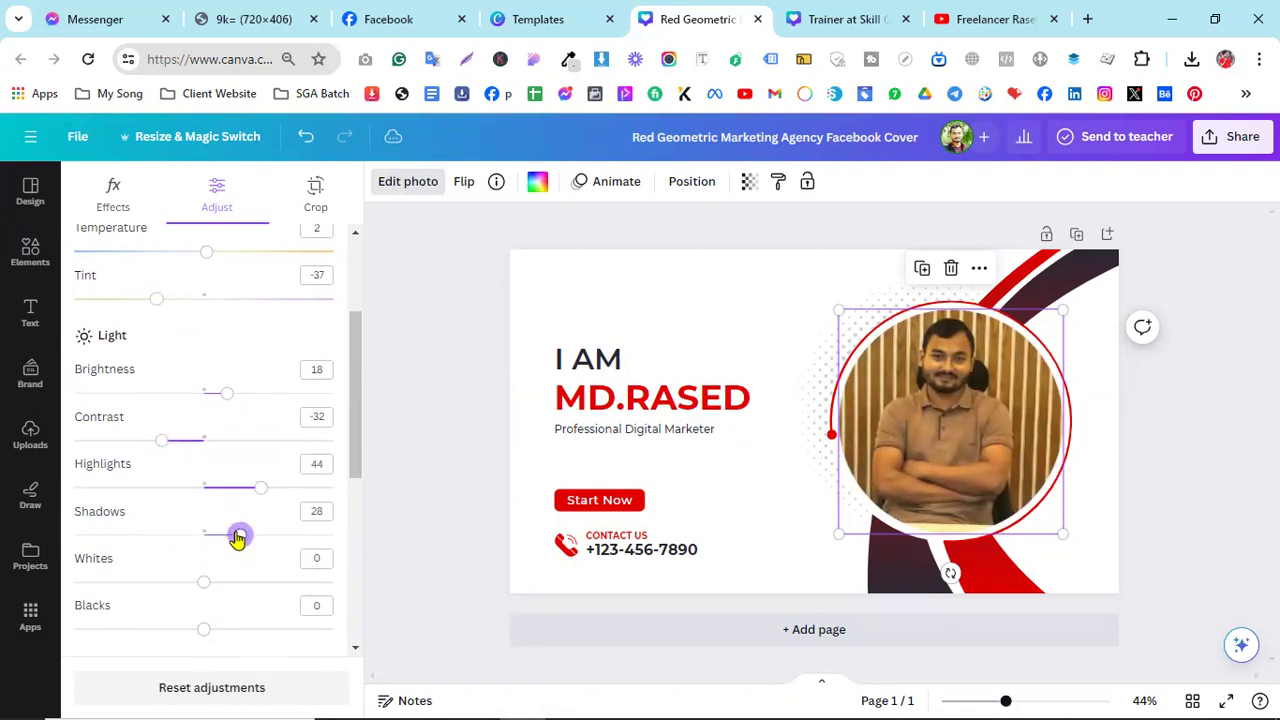
scroll(231, 529, "up", 3)
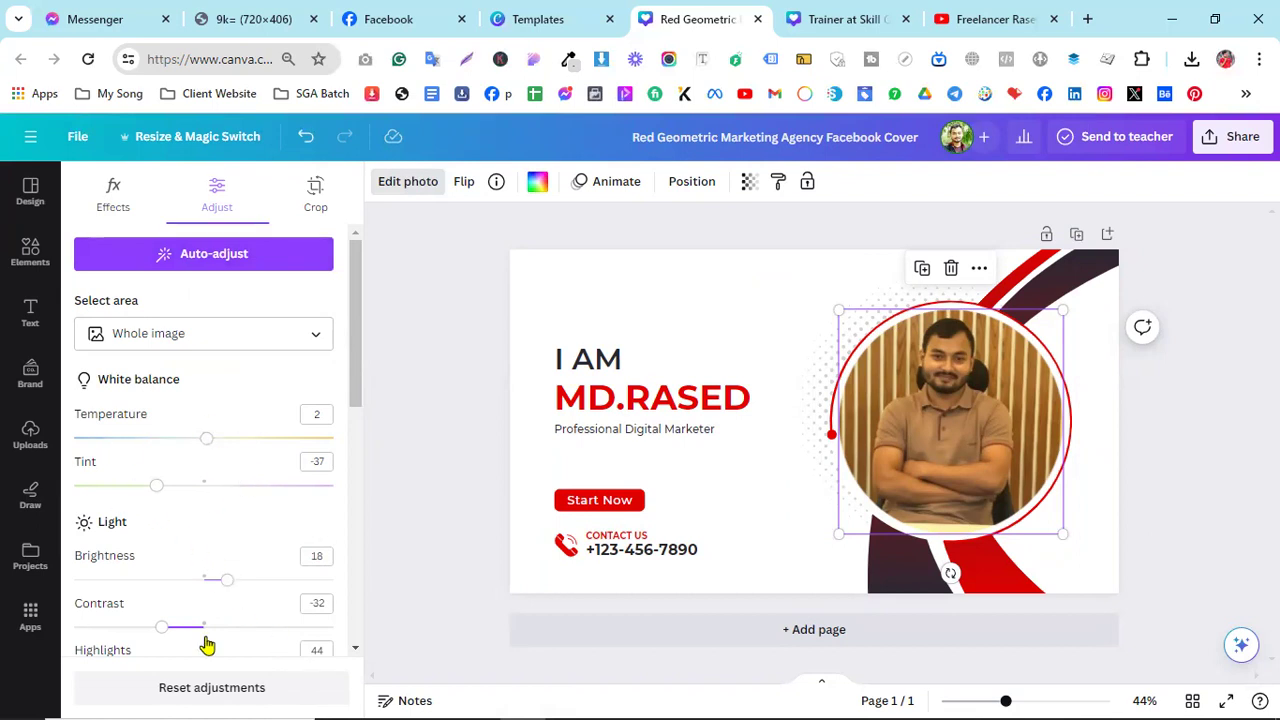
scroll(206, 645, "down", 2)
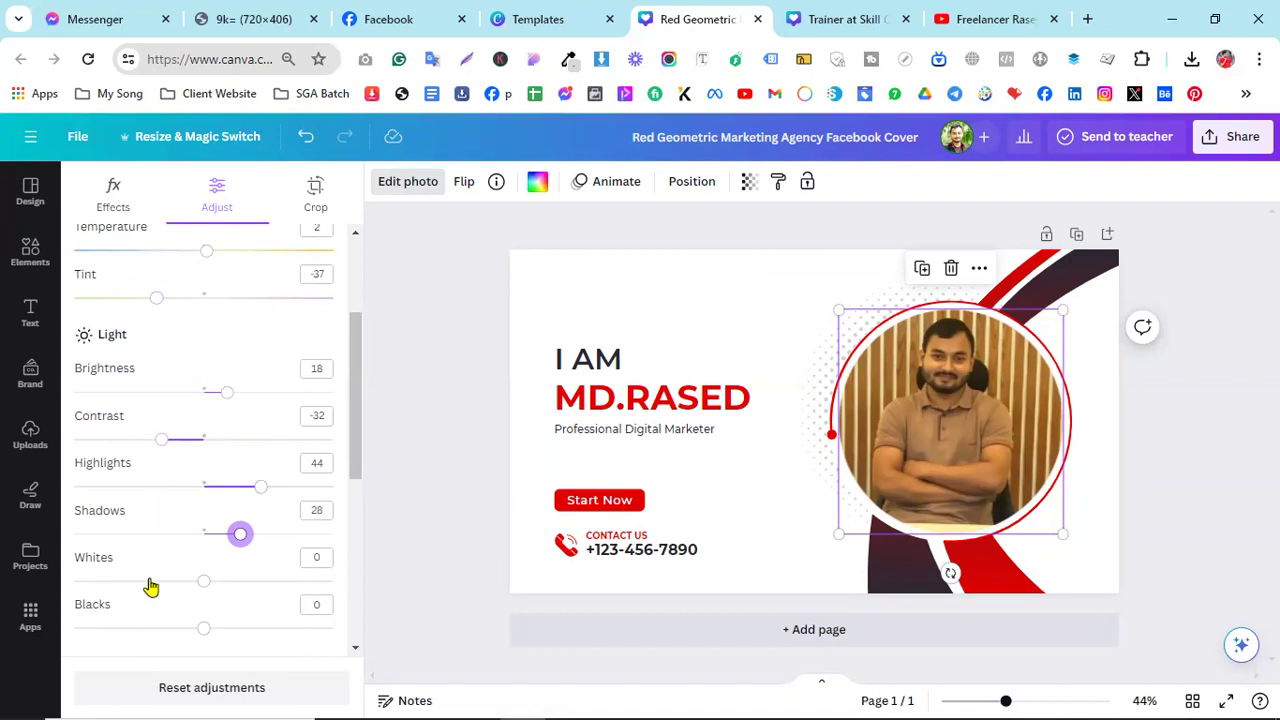
scroll(200, 410, "up", 3)
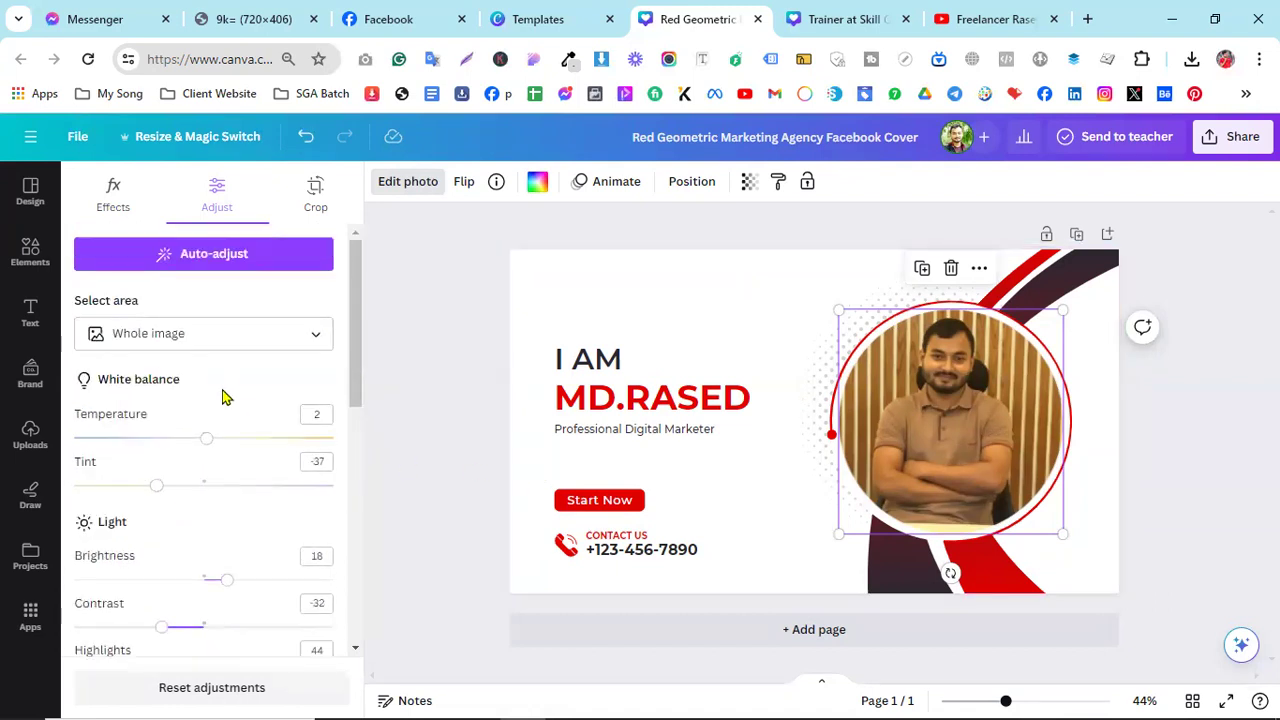
left_click(193, 258)
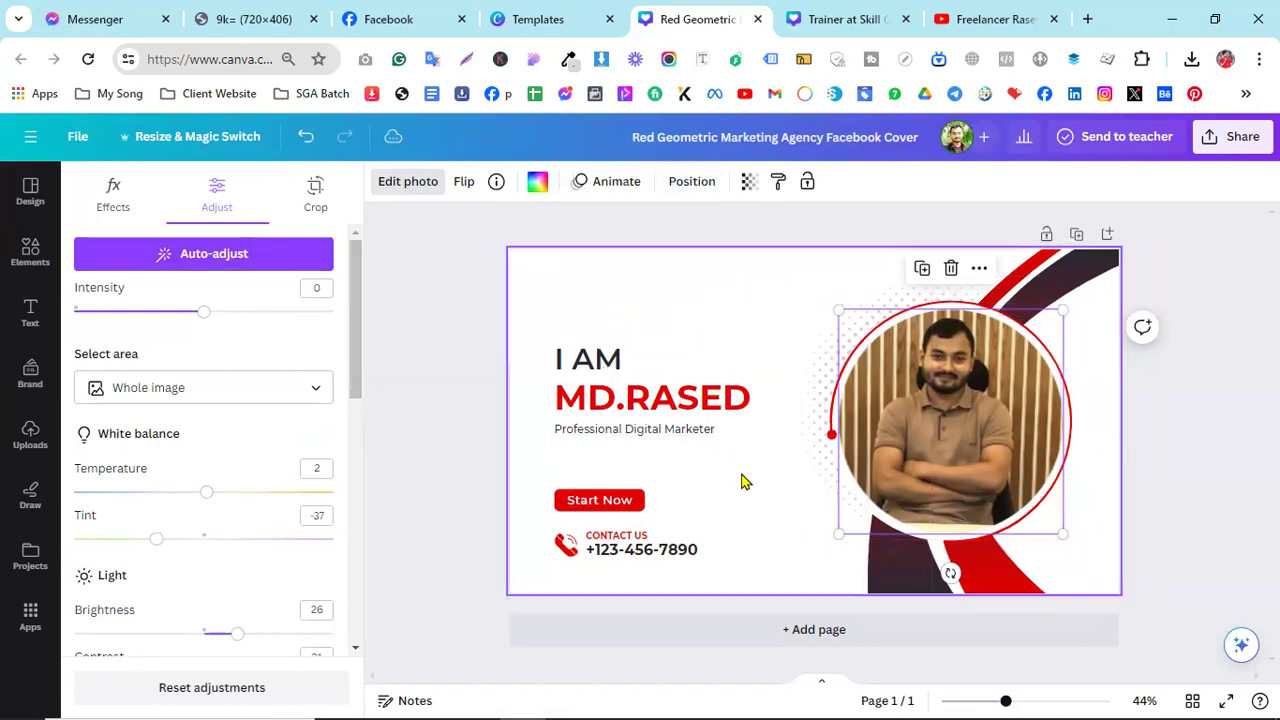
left_click(1008, 418)
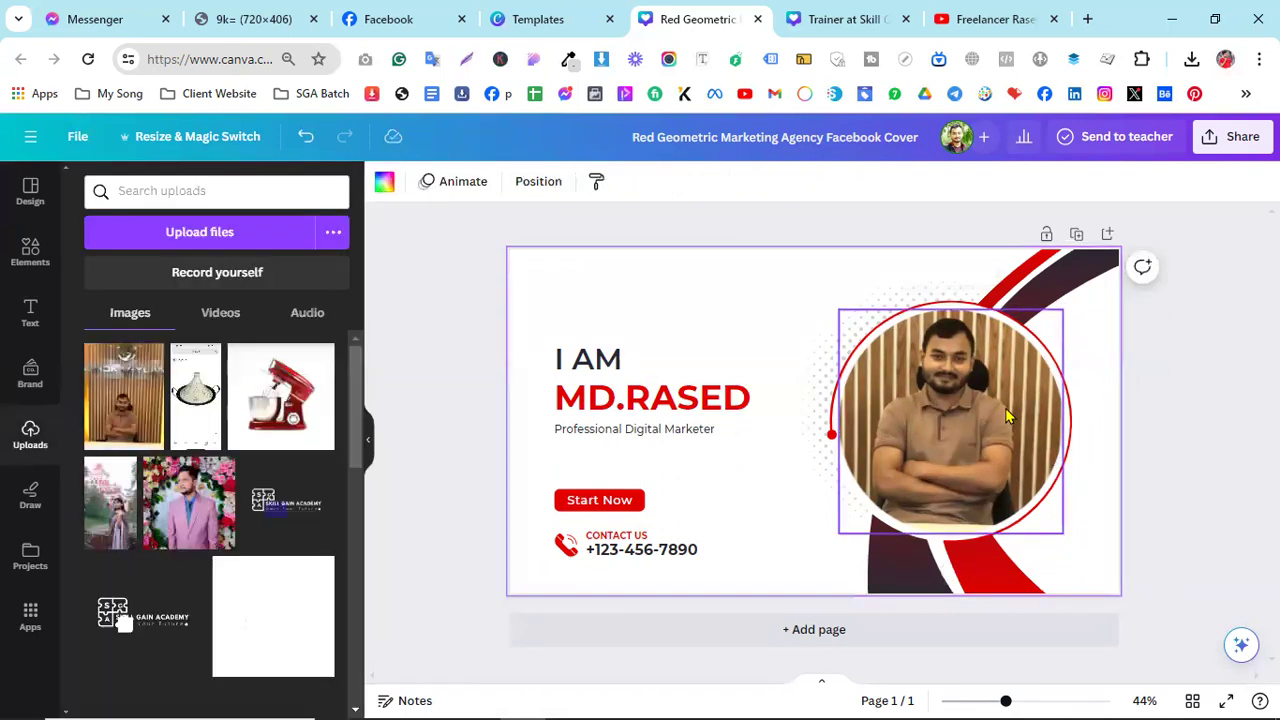
- Swap in another uploaded photo of the man and enlarge it inside the circle
key("Delete")
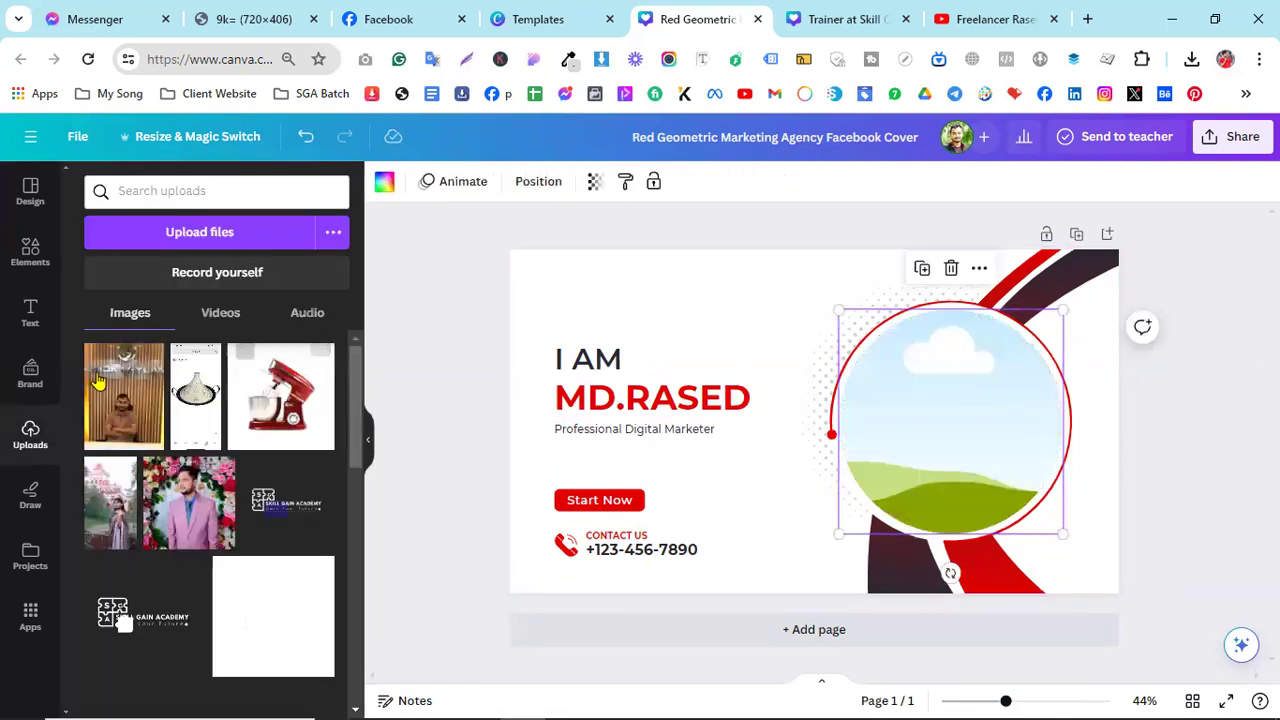
left_click_drag(112, 410, 934, 410)
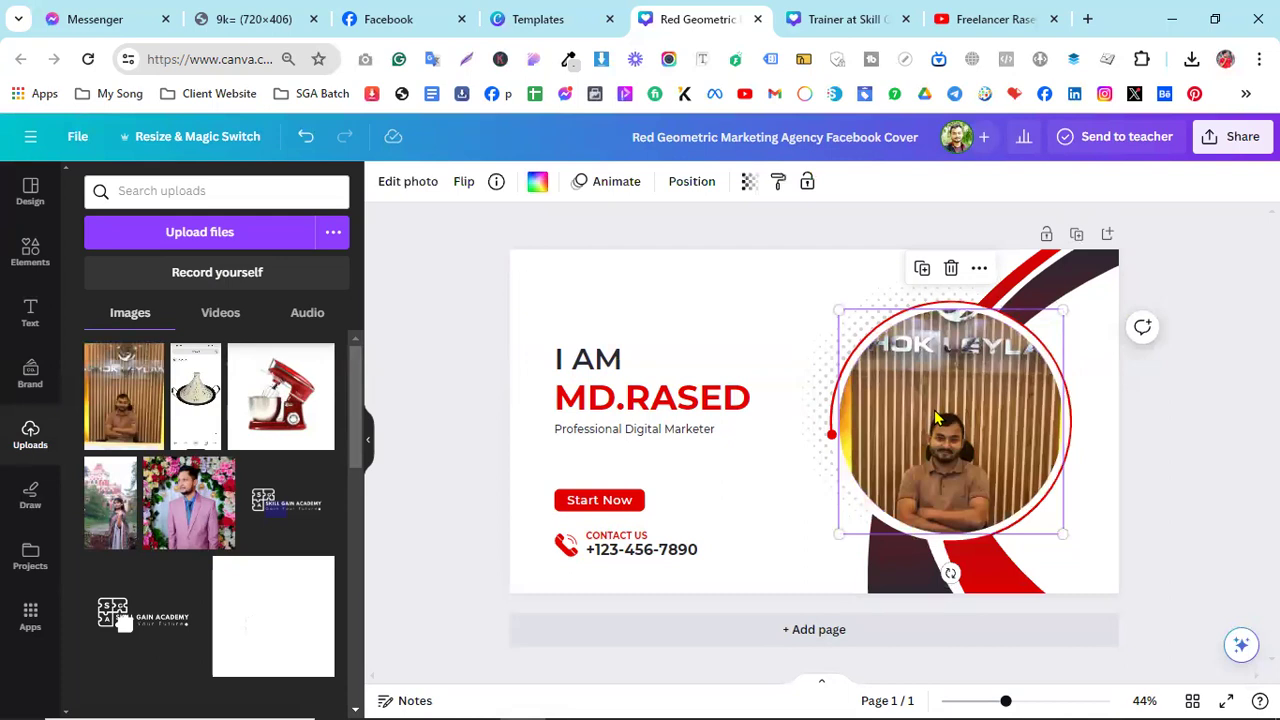
double_click(934, 410)
left_click_drag(838, 271, 736, 136)
left_click_drag(1086, 583, 1106, 603)
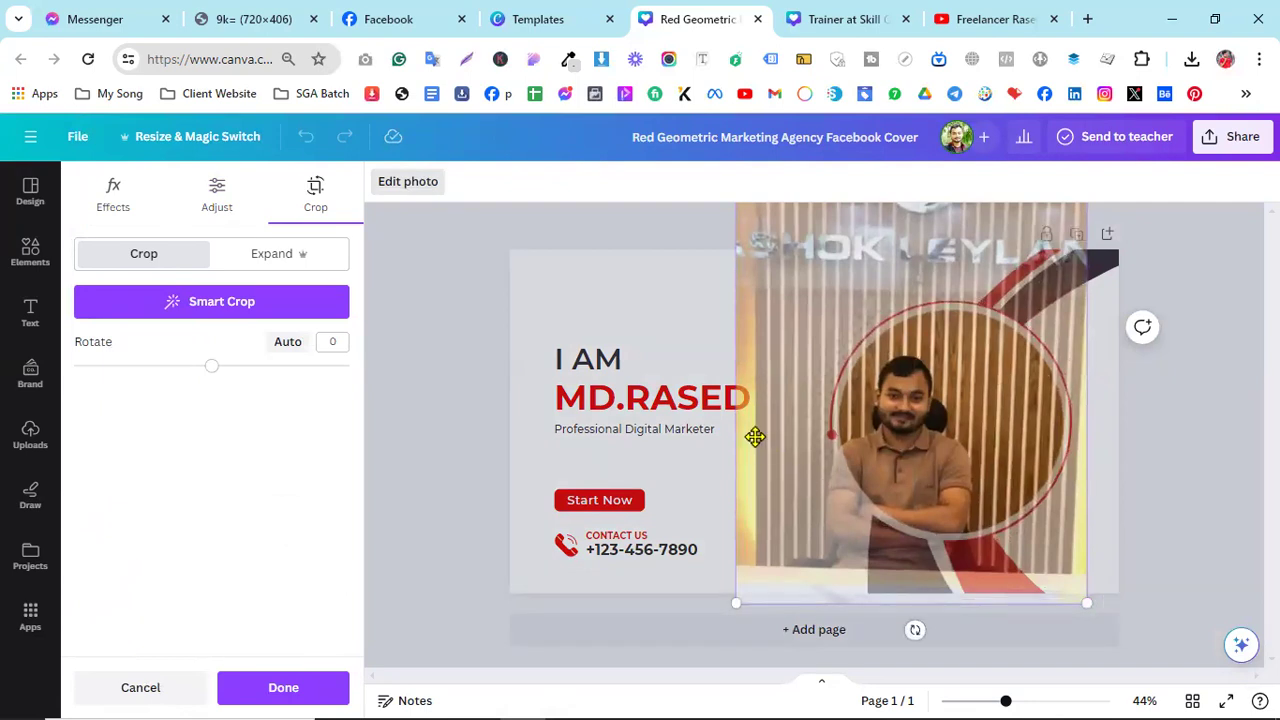
left_click(826, 451)
key("ctrl+z")
key("ctrl+y")
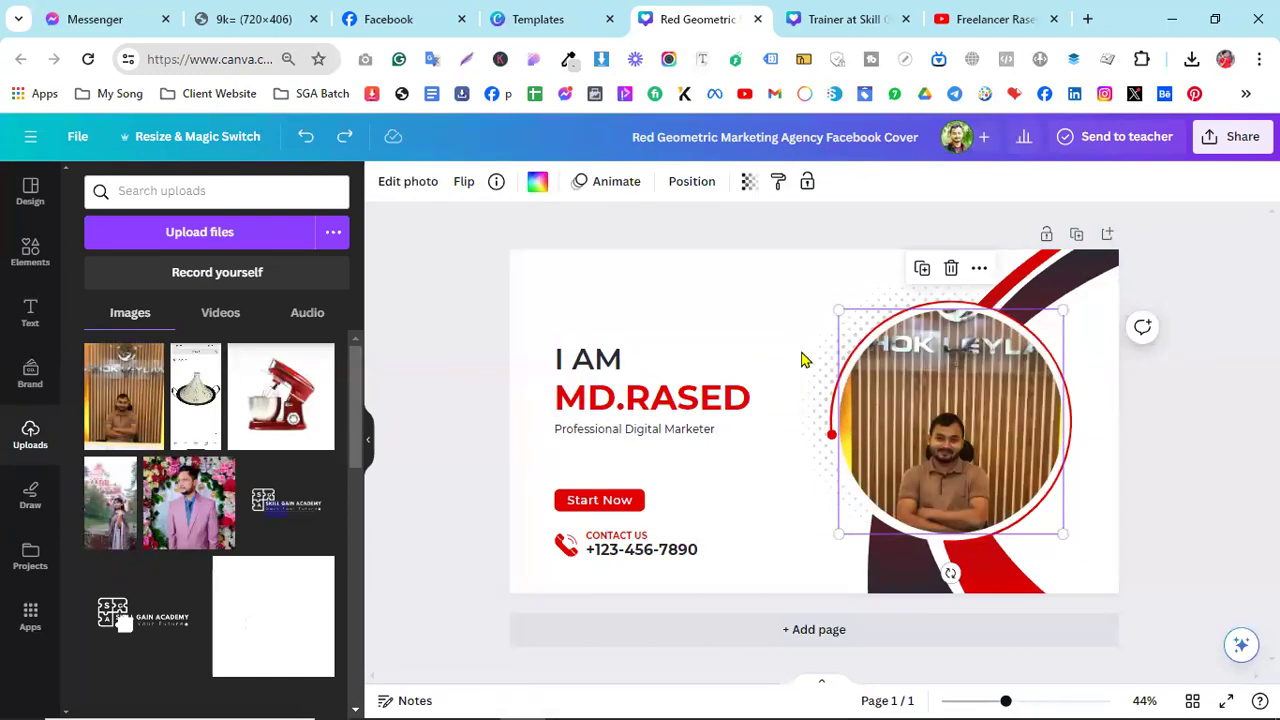
- Re-crop the photo, enlarging it and shifting the man to the circle's centre
left_click(396, 187)
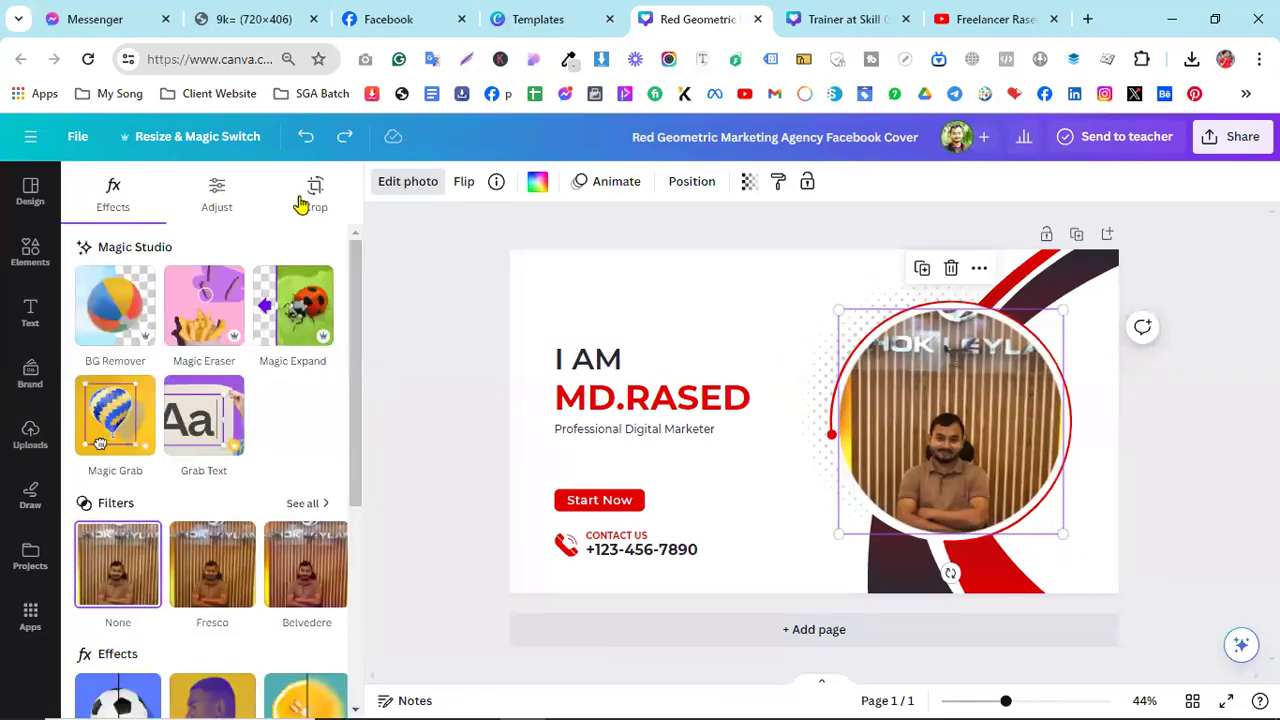
left_click(302, 203)
left_click(740, 340)
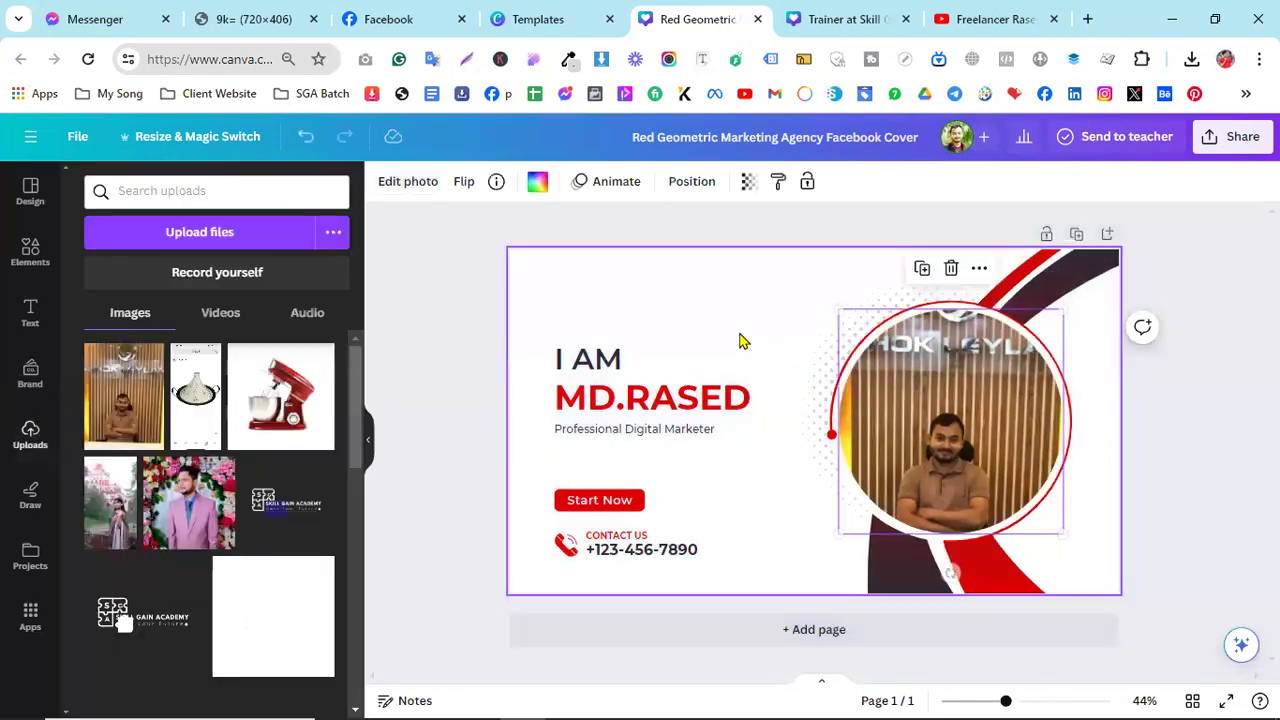
left_click(393, 198)
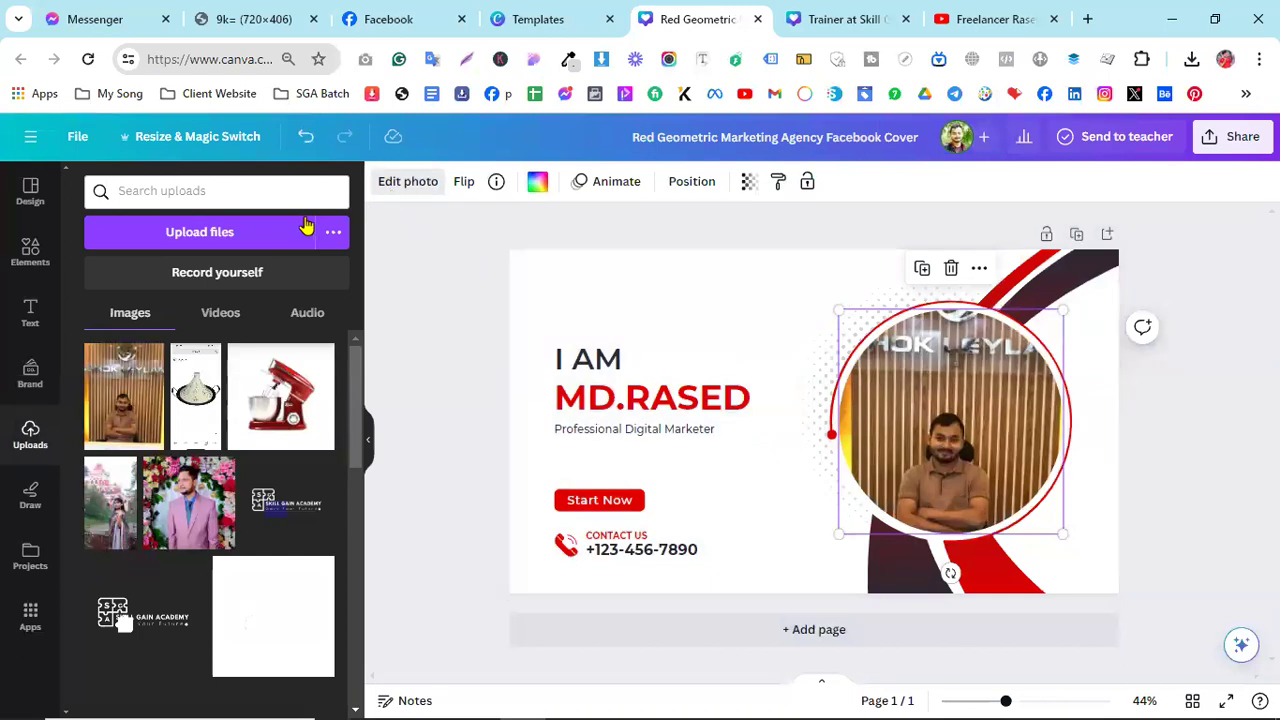
left_click(706, 317)
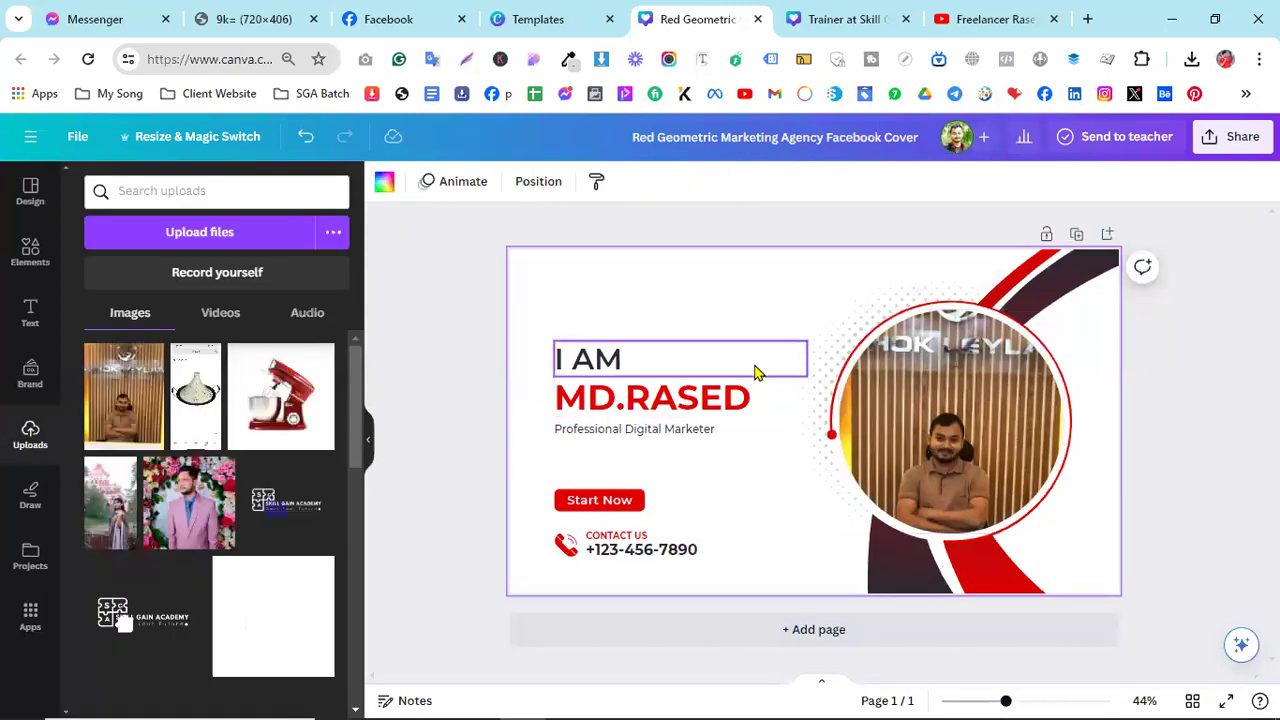
double_click(962, 430)
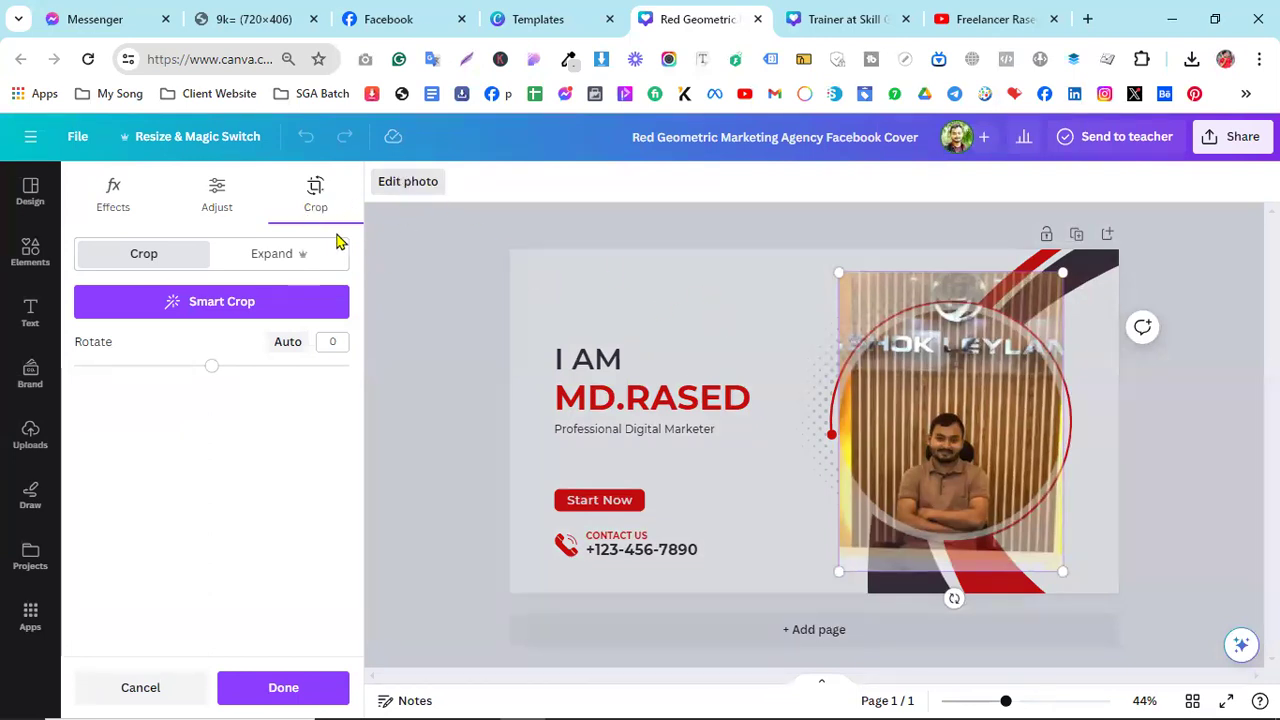
left_click(686, 337)
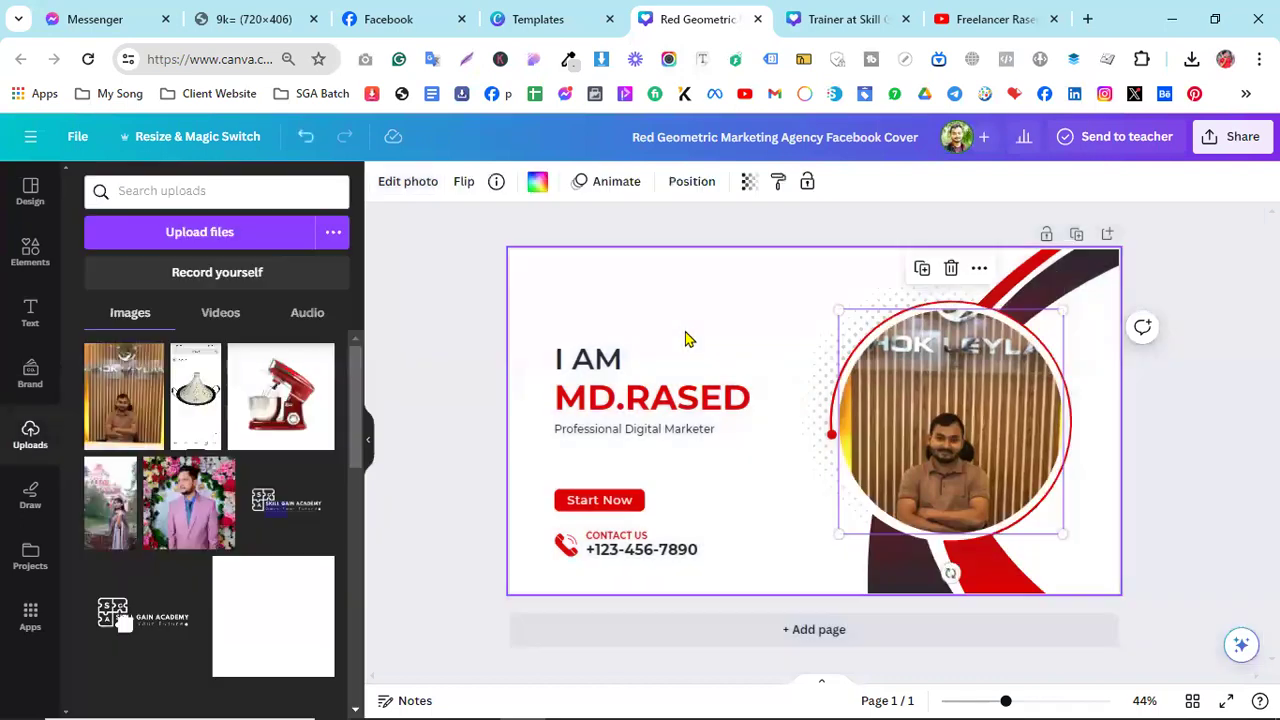
double_click(932, 418)
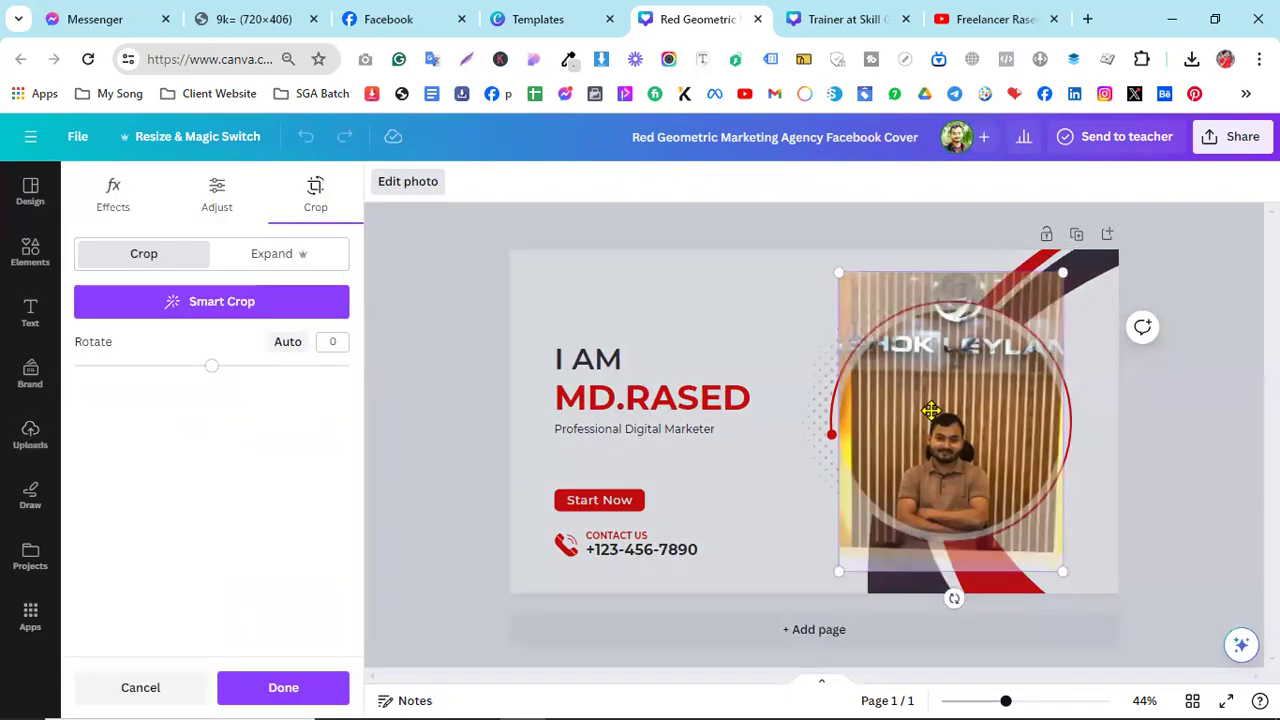
left_click_drag(838, 270, 671, 194)
left_click_drag(925, 405, 1041, 408)
left_click(710, 358)
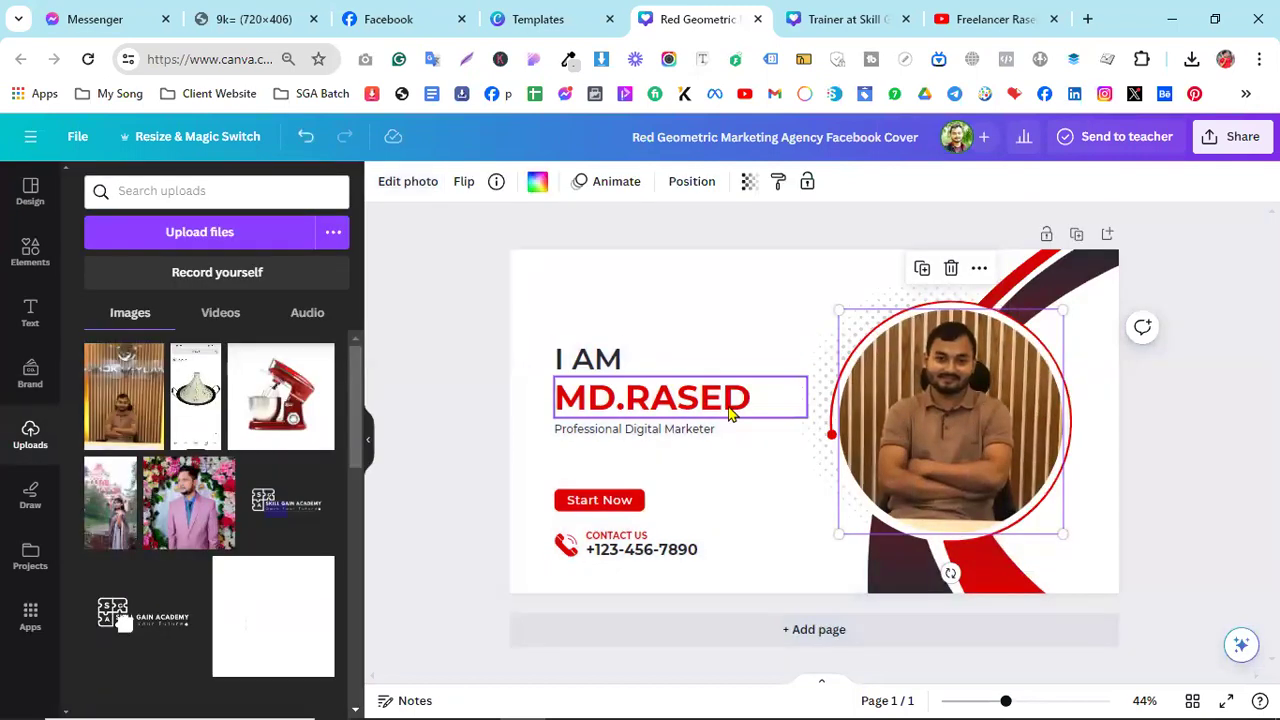
- Apply Auto-adjust to the new framed portrait, lifting its brightness to 26
left_click(408, 185)
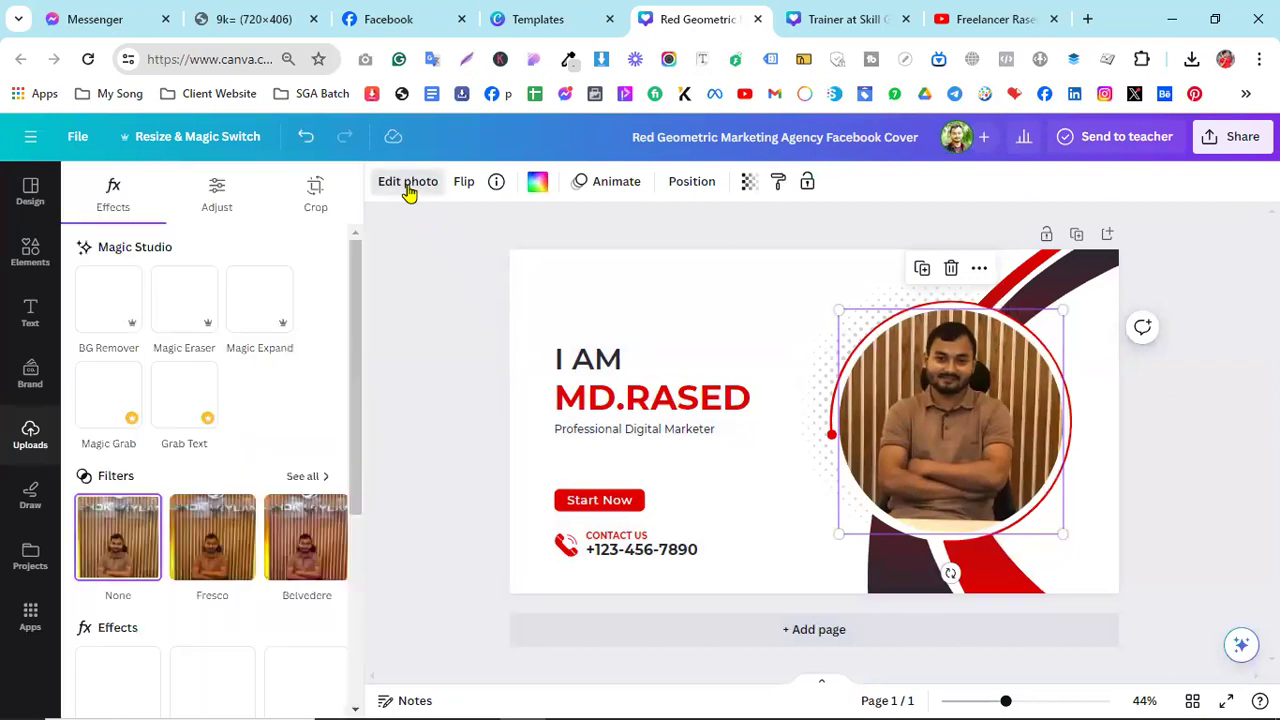
left_click(207, 200)
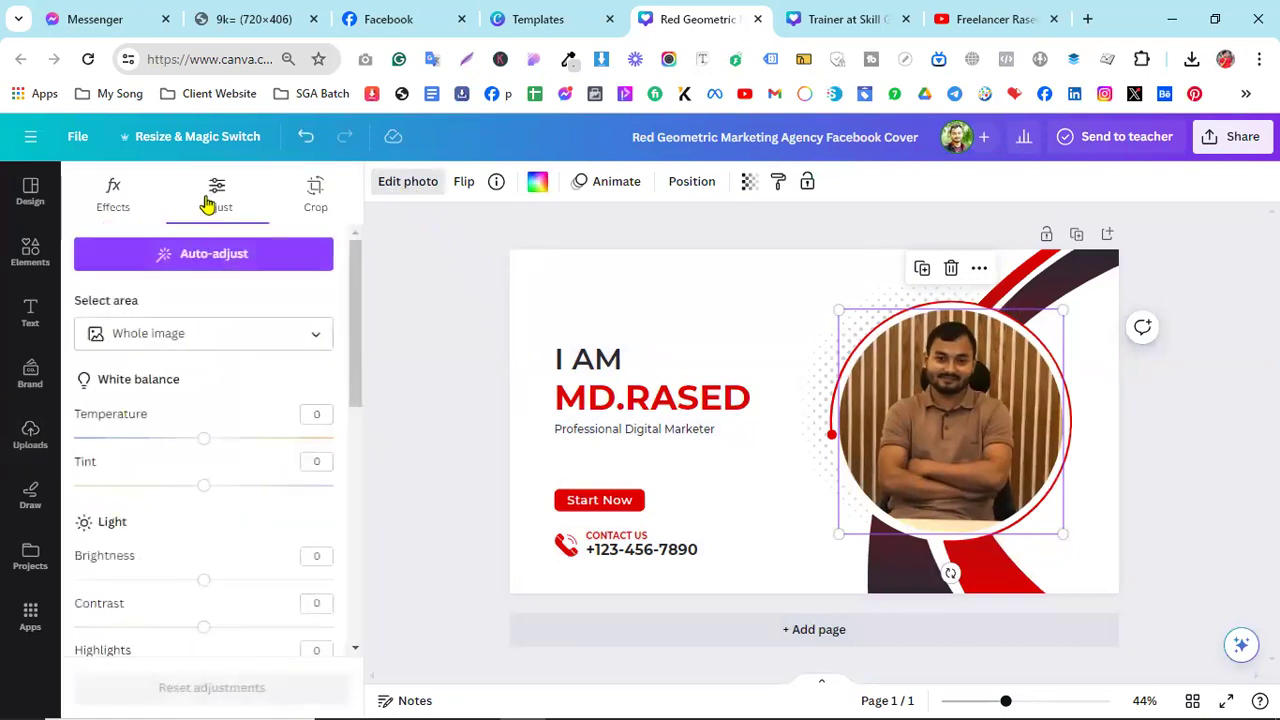
left_click(192, 252)
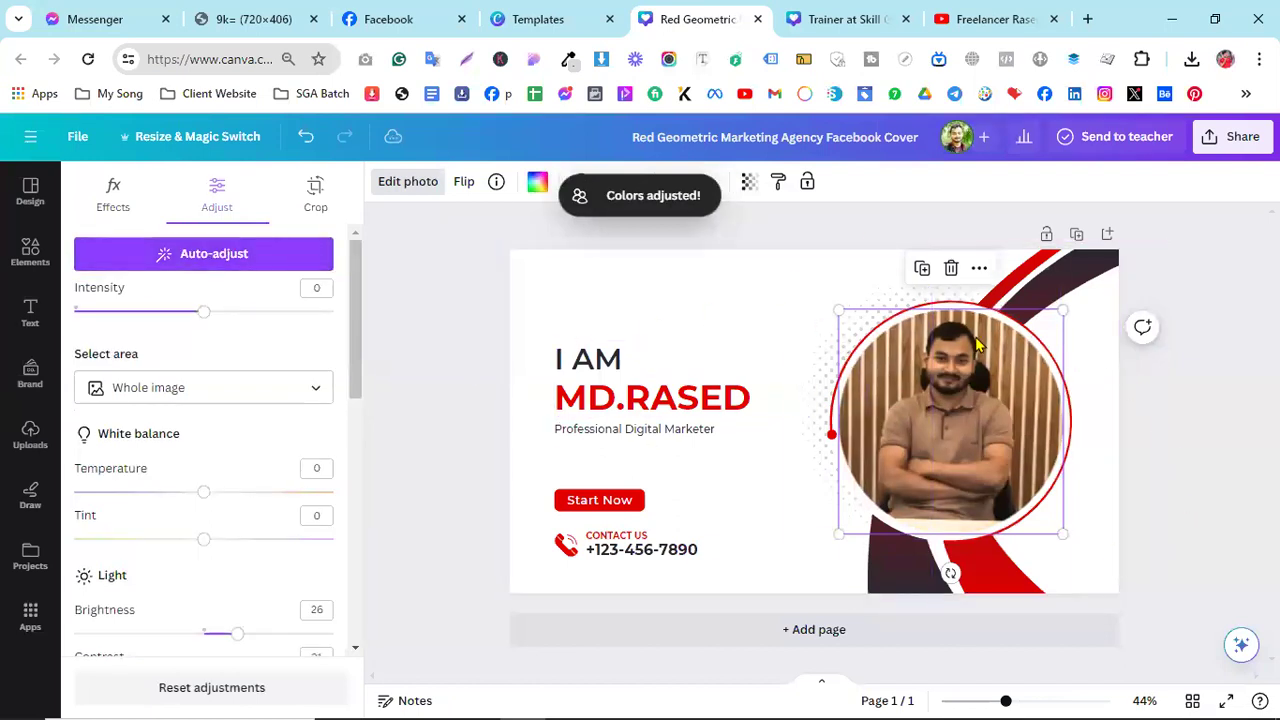
left_click(766, 520)
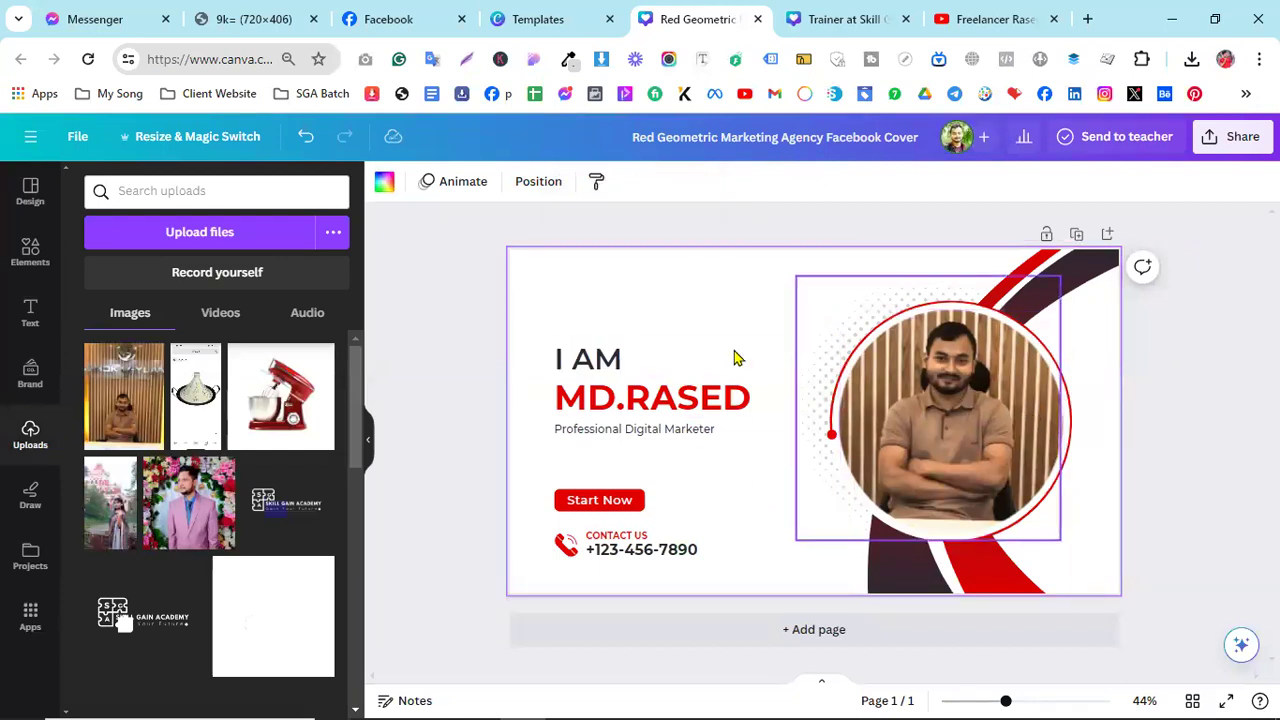
- Browse the 'More like this' designs for the Red Geometric template, then close the preview
left_click(531, 16)
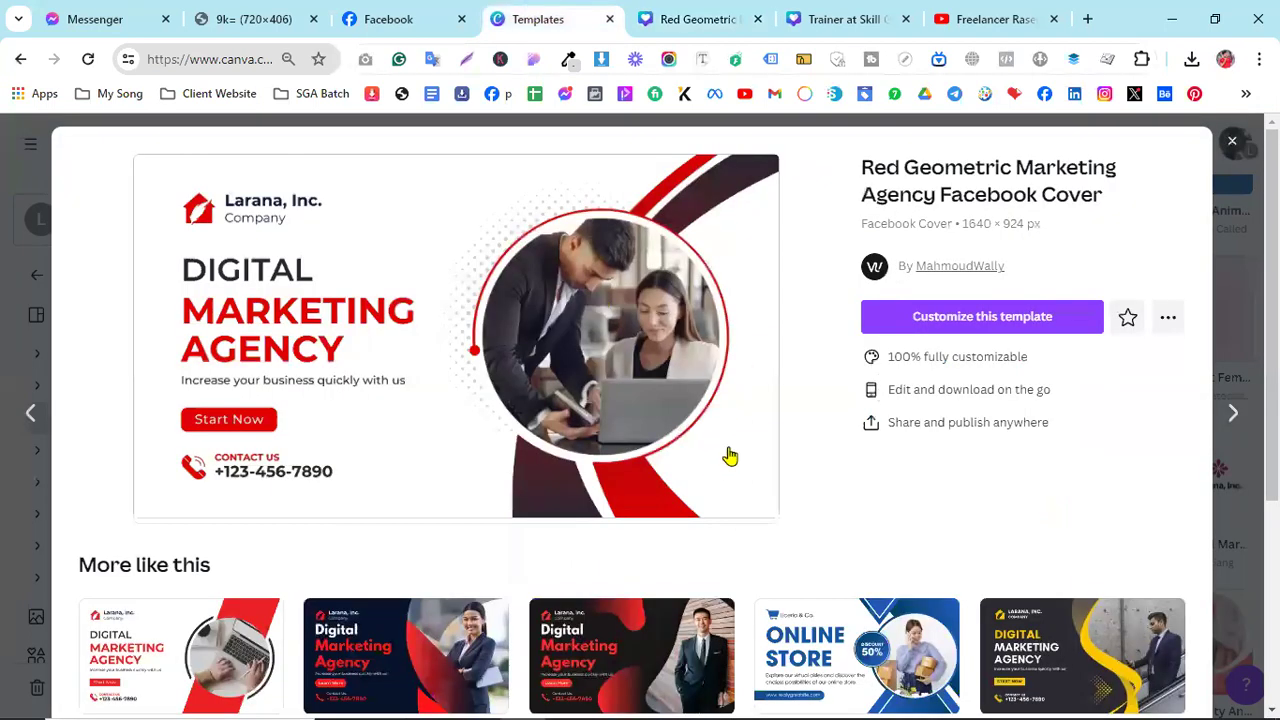
scroll(960, 490, "down", 3)
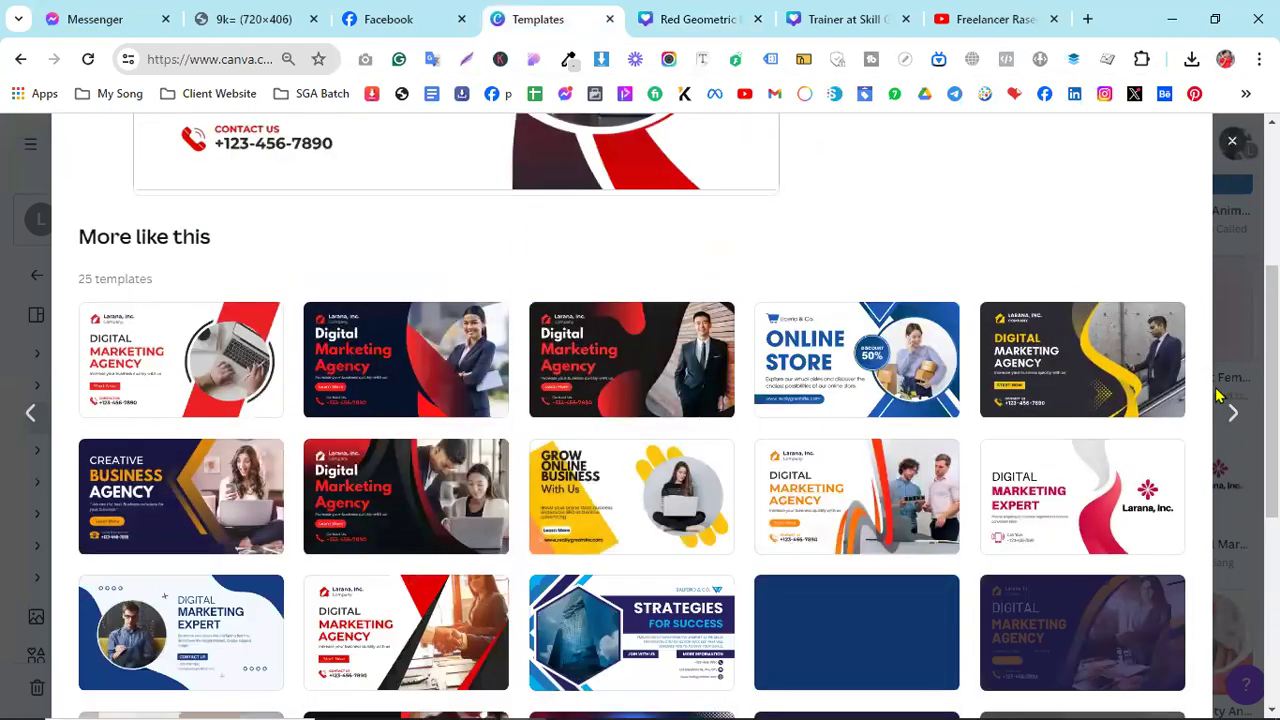
scroll(849, 486, "down", 4)
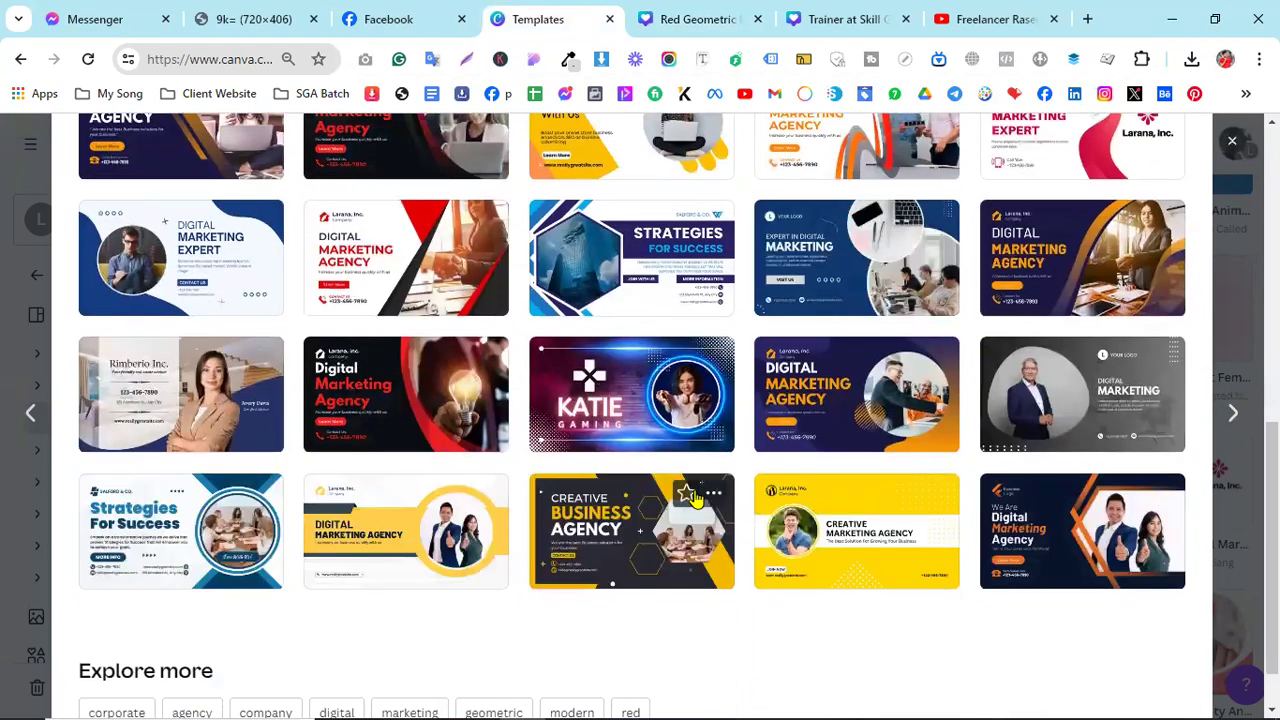
scroll(693, 497, "up", 8)
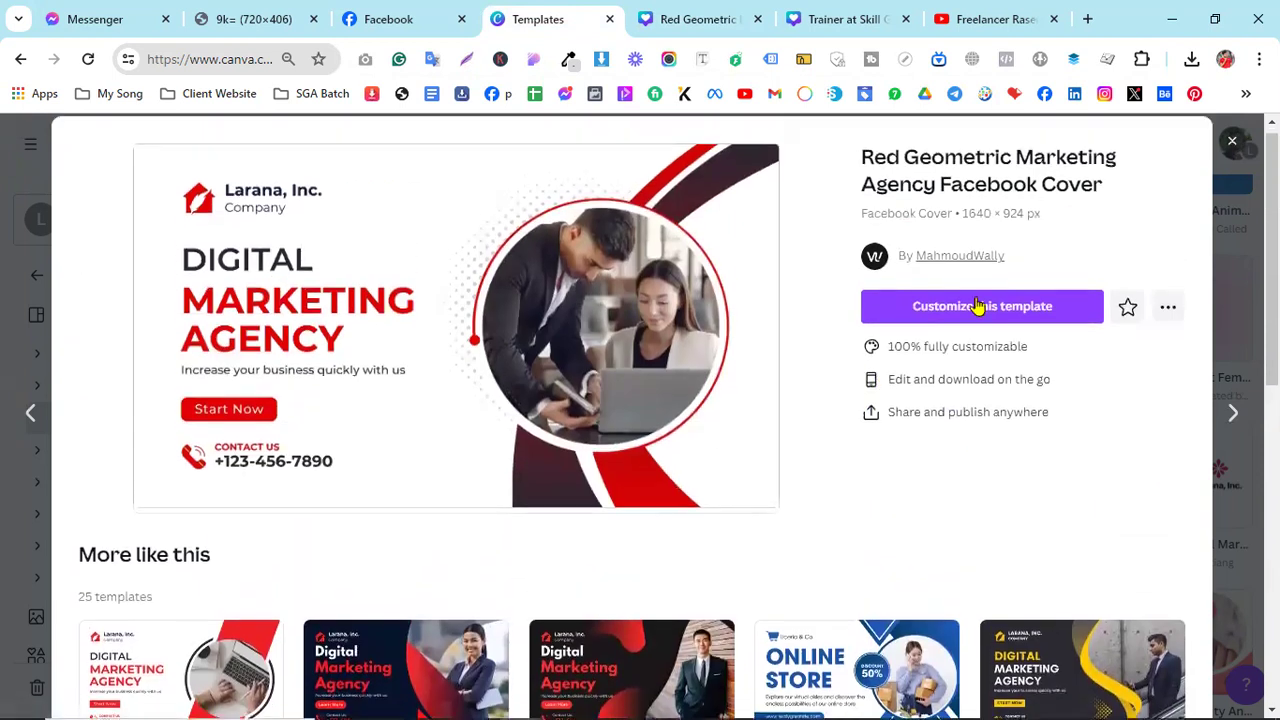
scroll(885, 487, "down", 3)
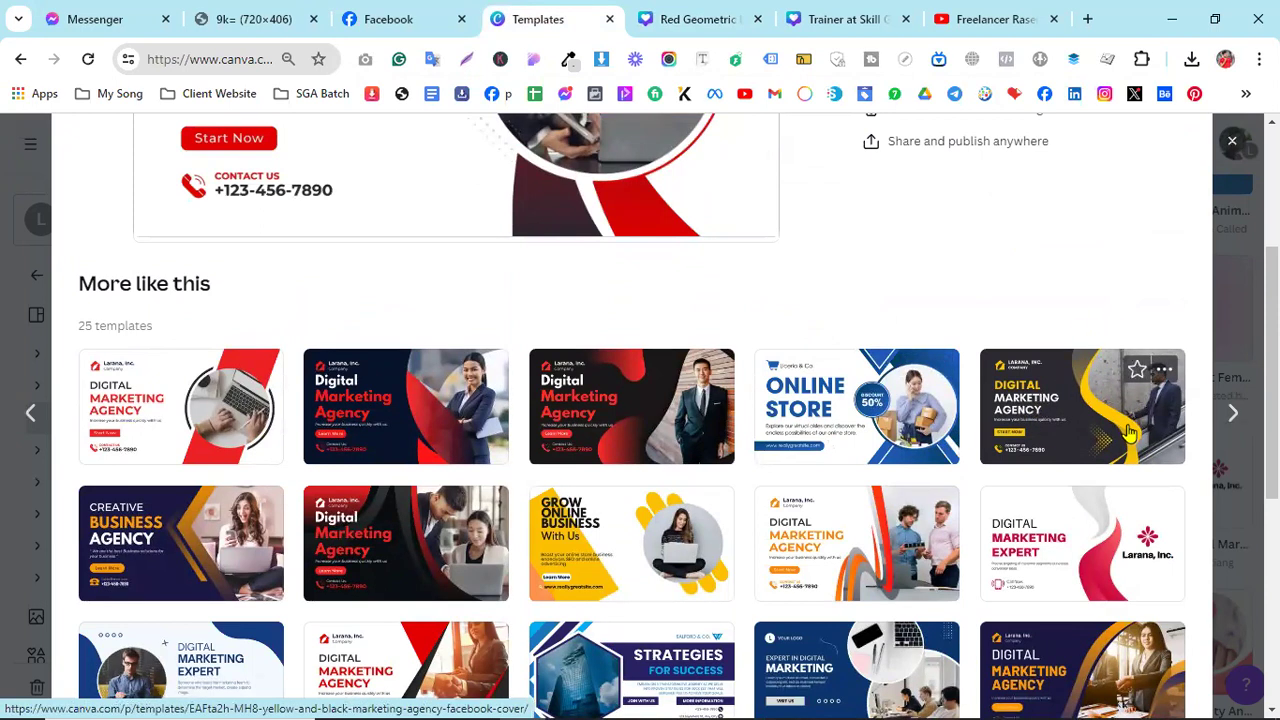
scroll(1128, 432, "down", 5)
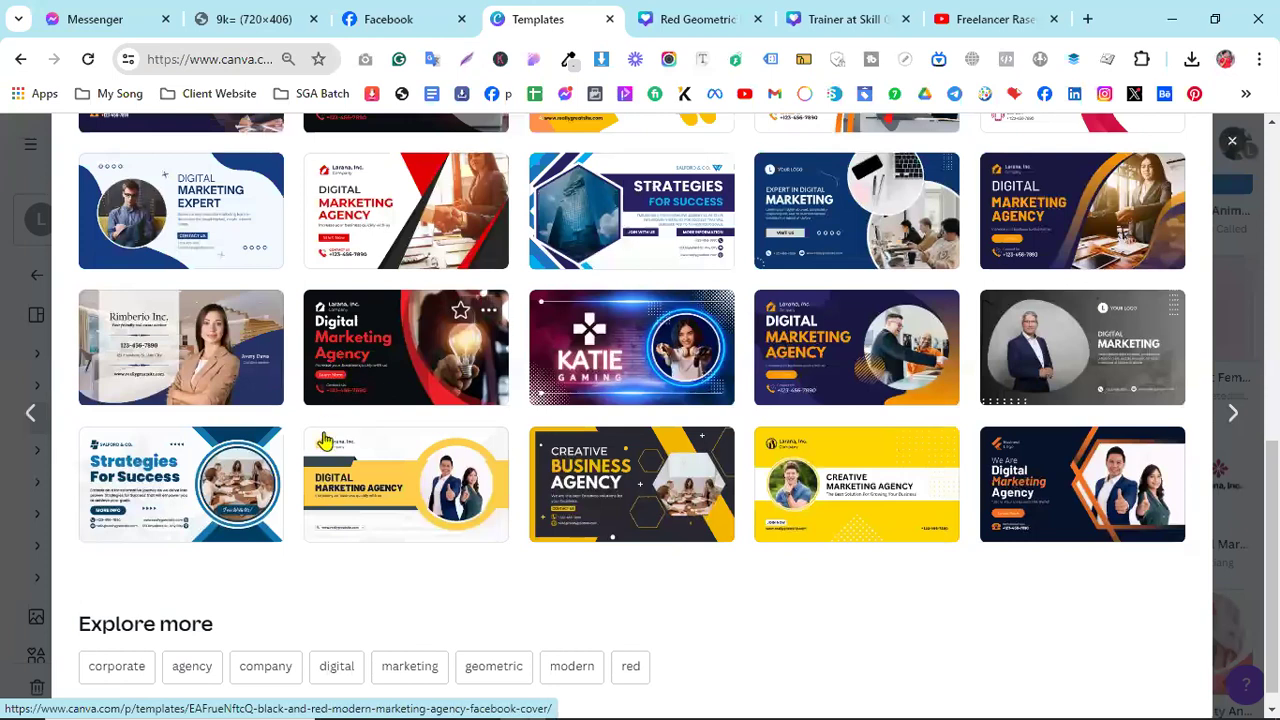
scroll(1183, 277, "up", 5)
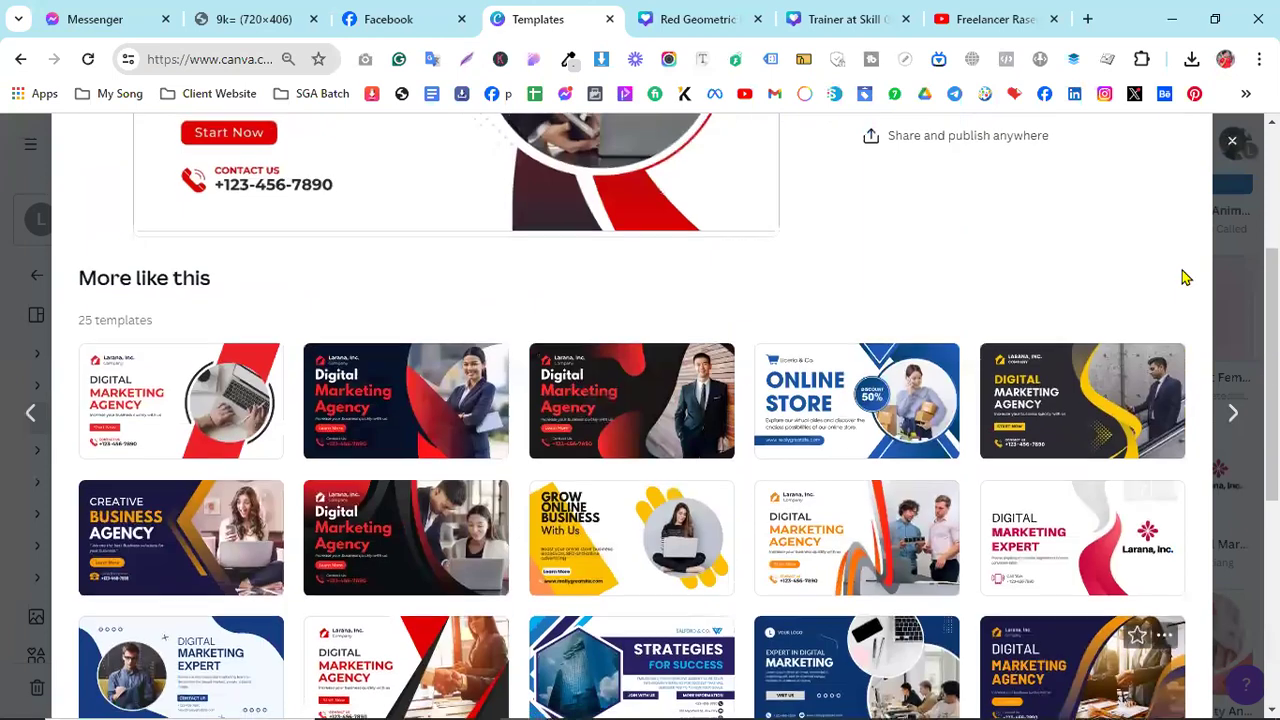
scroll(1183, 277, "up", 3)
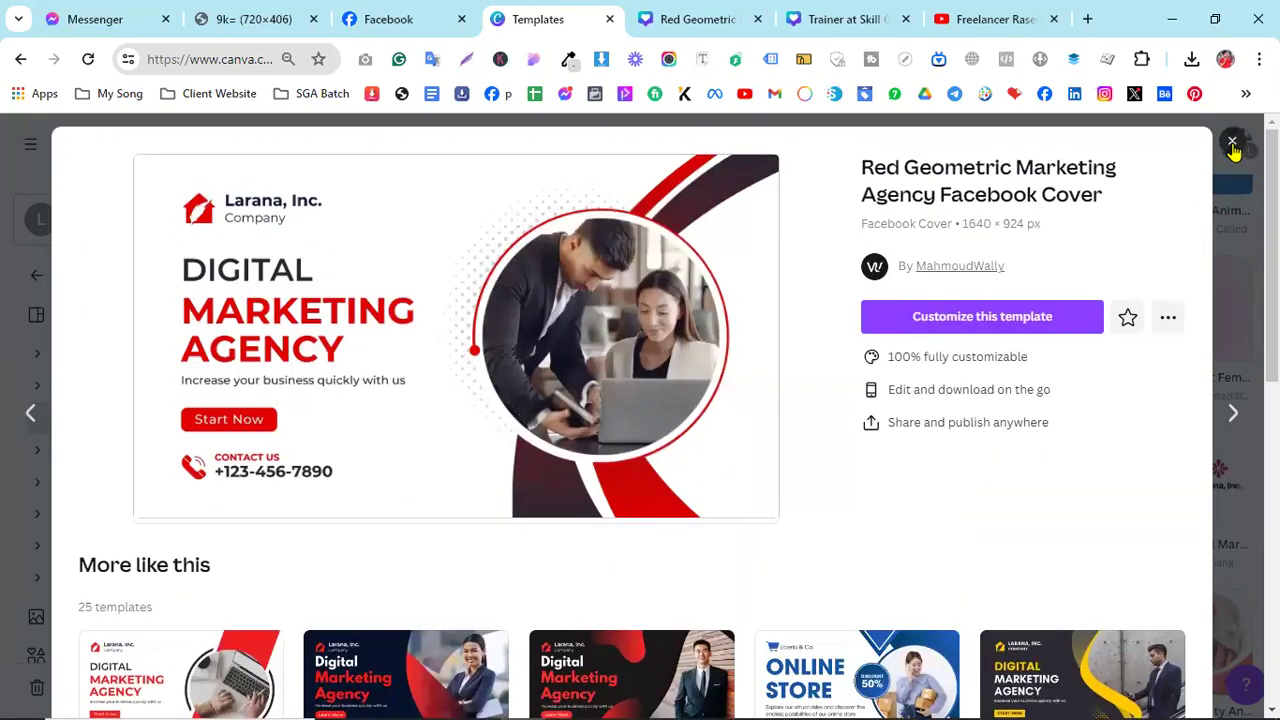
key("Escape")
scroll(707, 407, "up", 10)
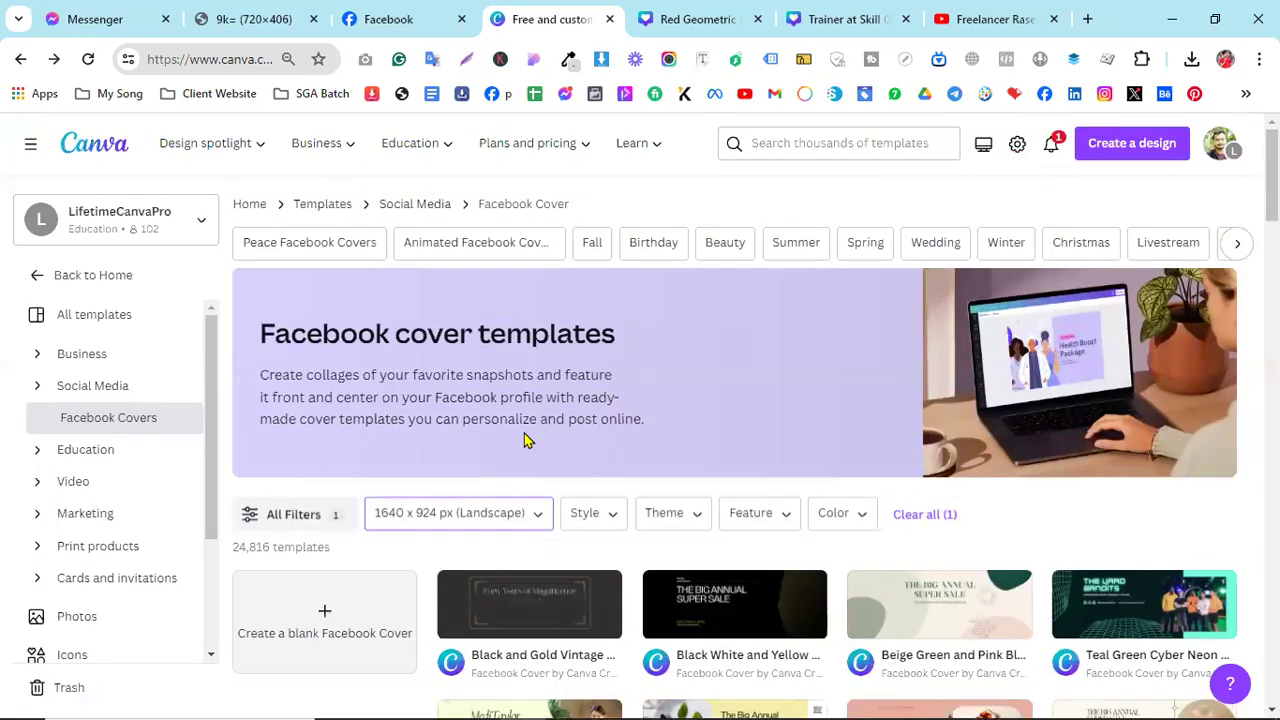
- From the home page search, open Facebook Cover and create a blank 1640 × 924 px cover
left_click(97, 147)
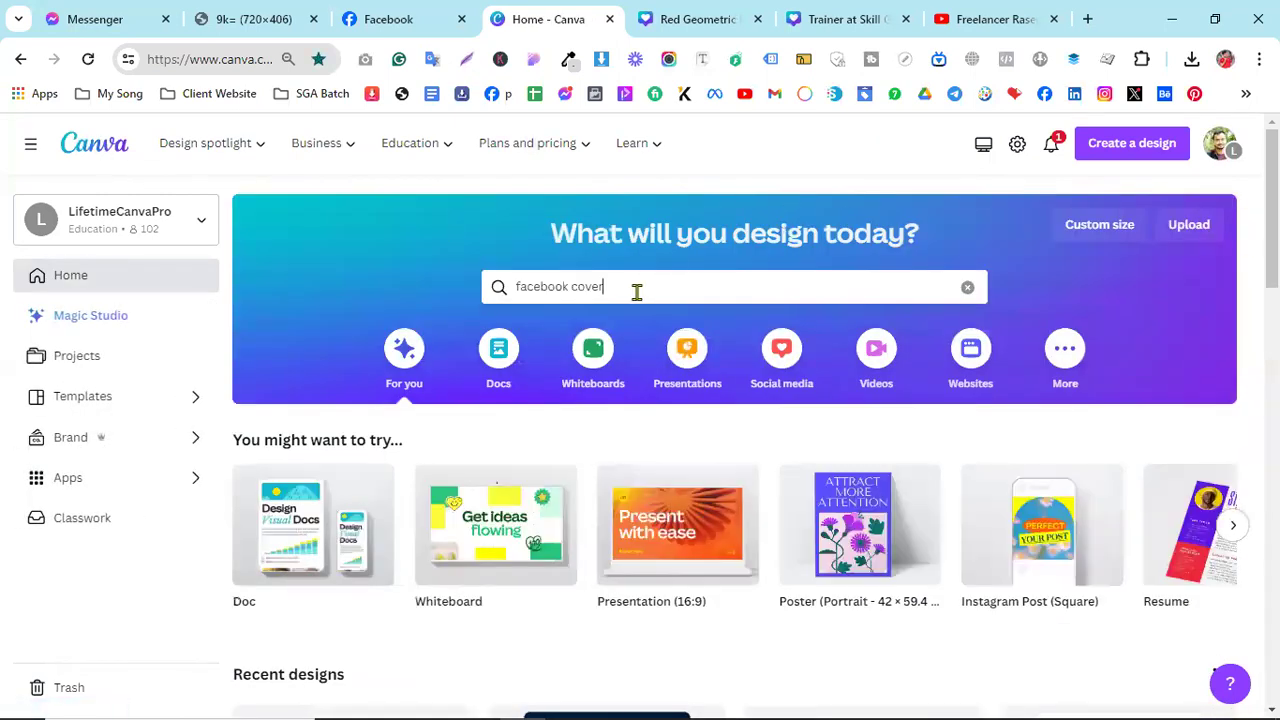
left_click(634, 289)
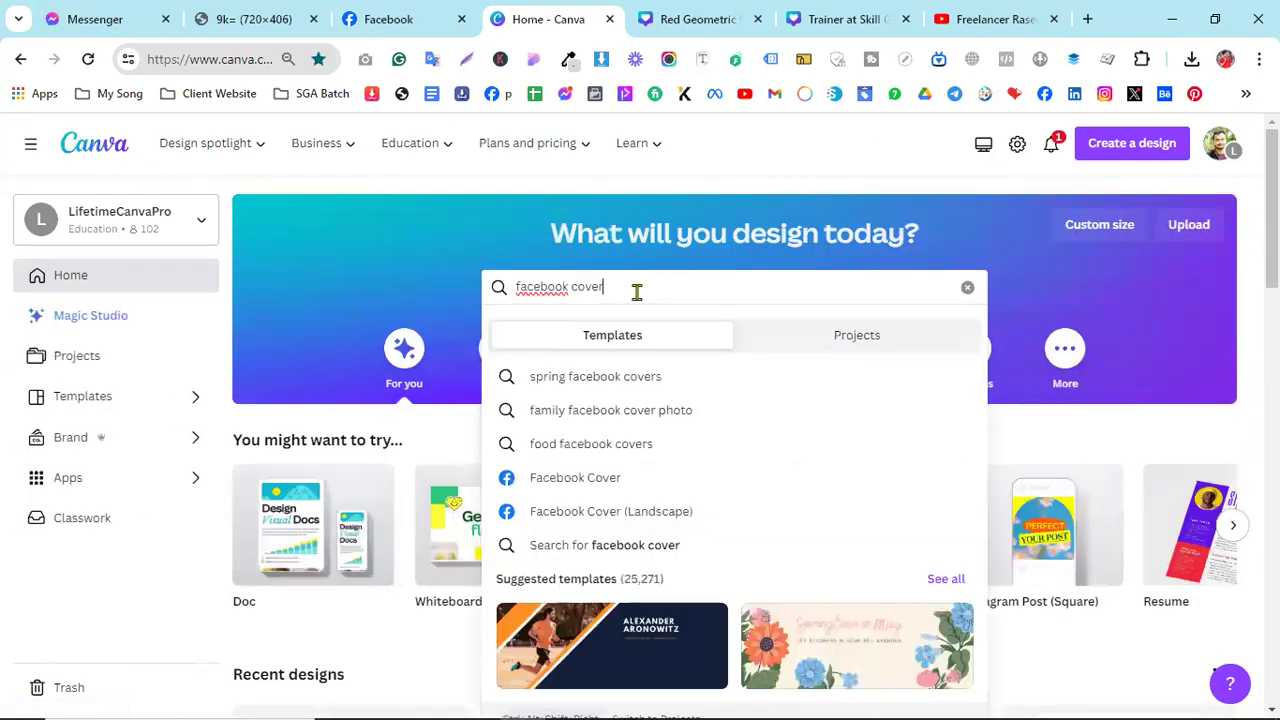
left_click(588, 485)
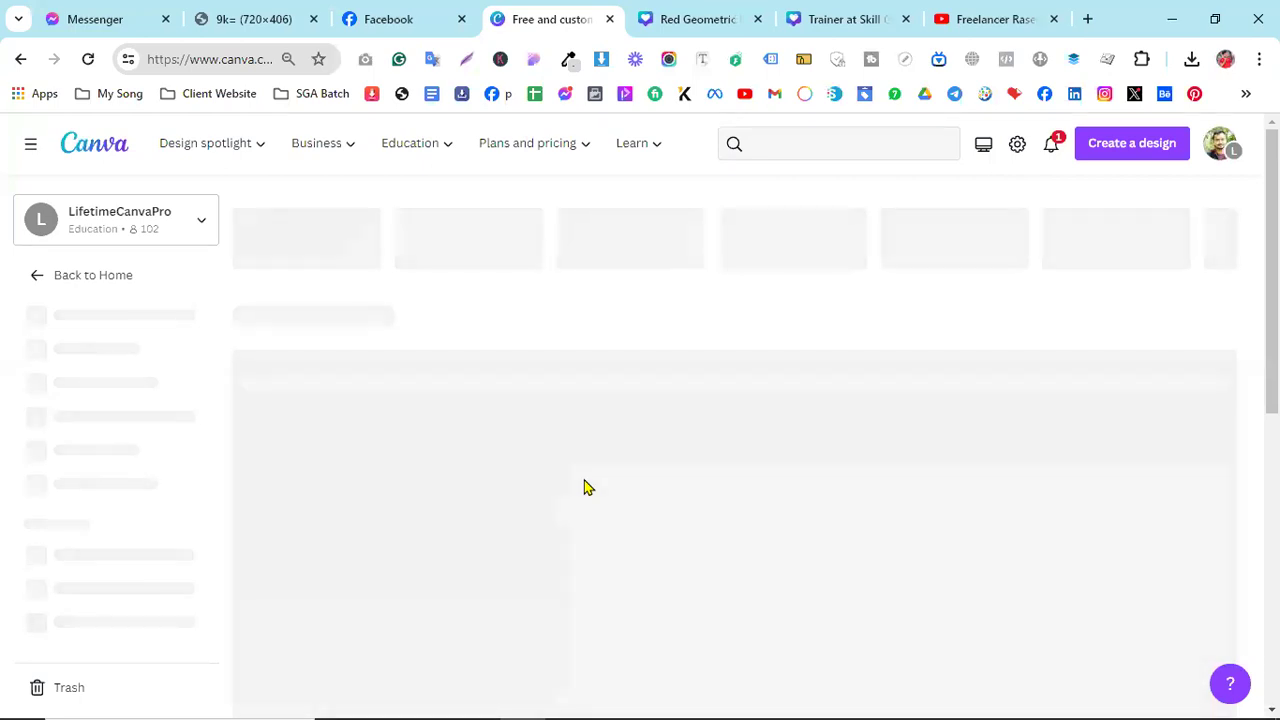
scroll(600, 449, "down", 2)
scroll(930, 517, "down", 1)
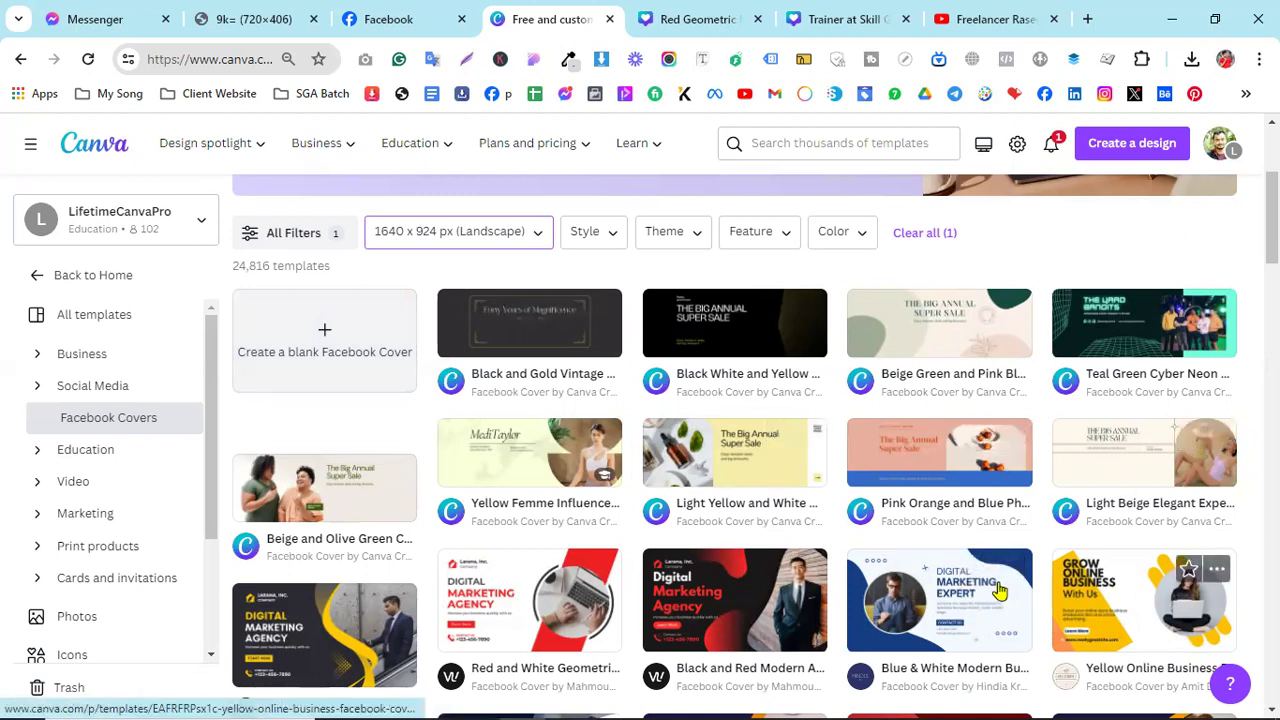
left_click(325, 335)
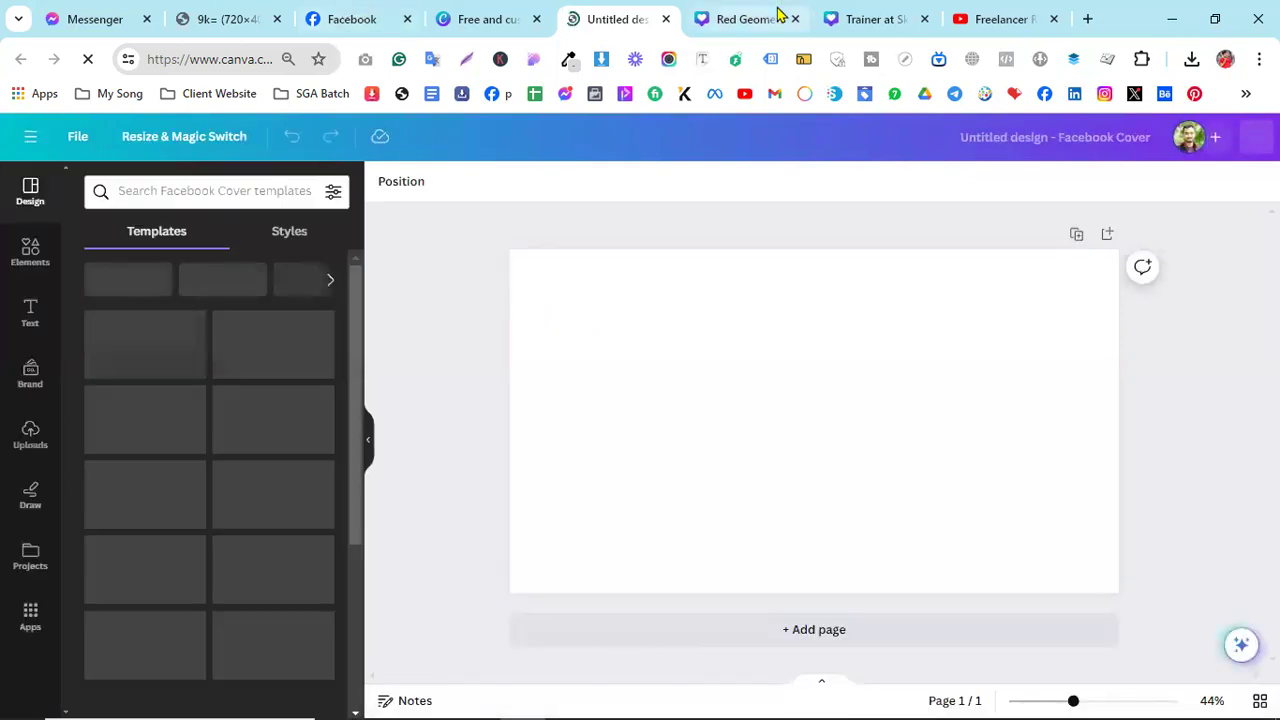
- Close the Red Geometric and Trainer cover design tabs, keeping the blank cover open
left_click(778, 19)
left_click(795, 19)
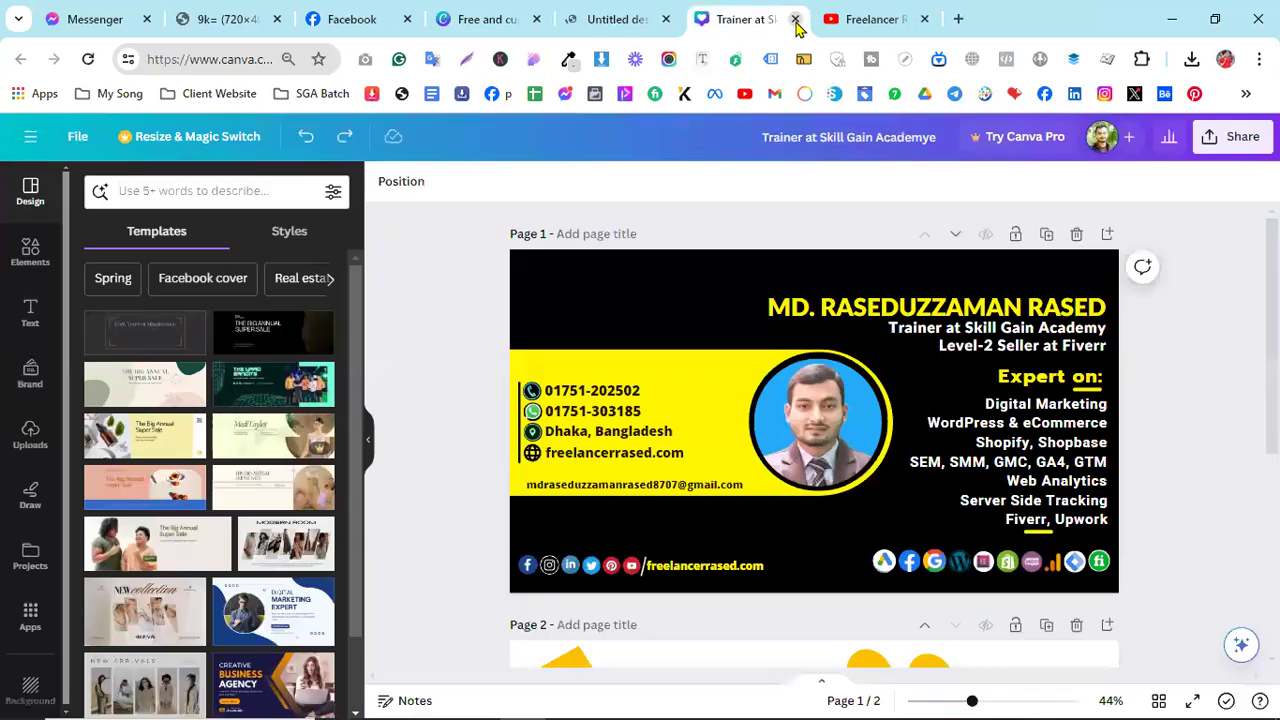
left_click(600, 14)
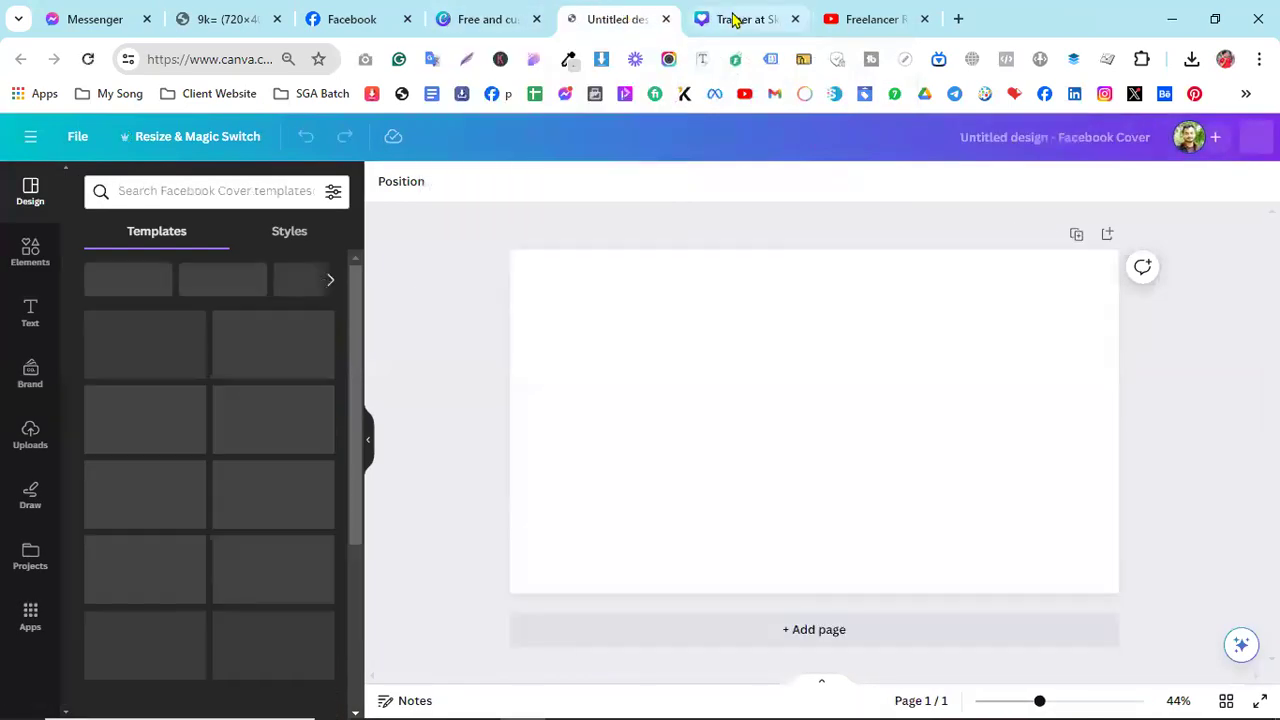
left_click(760, 19)
left_click(795, 19)
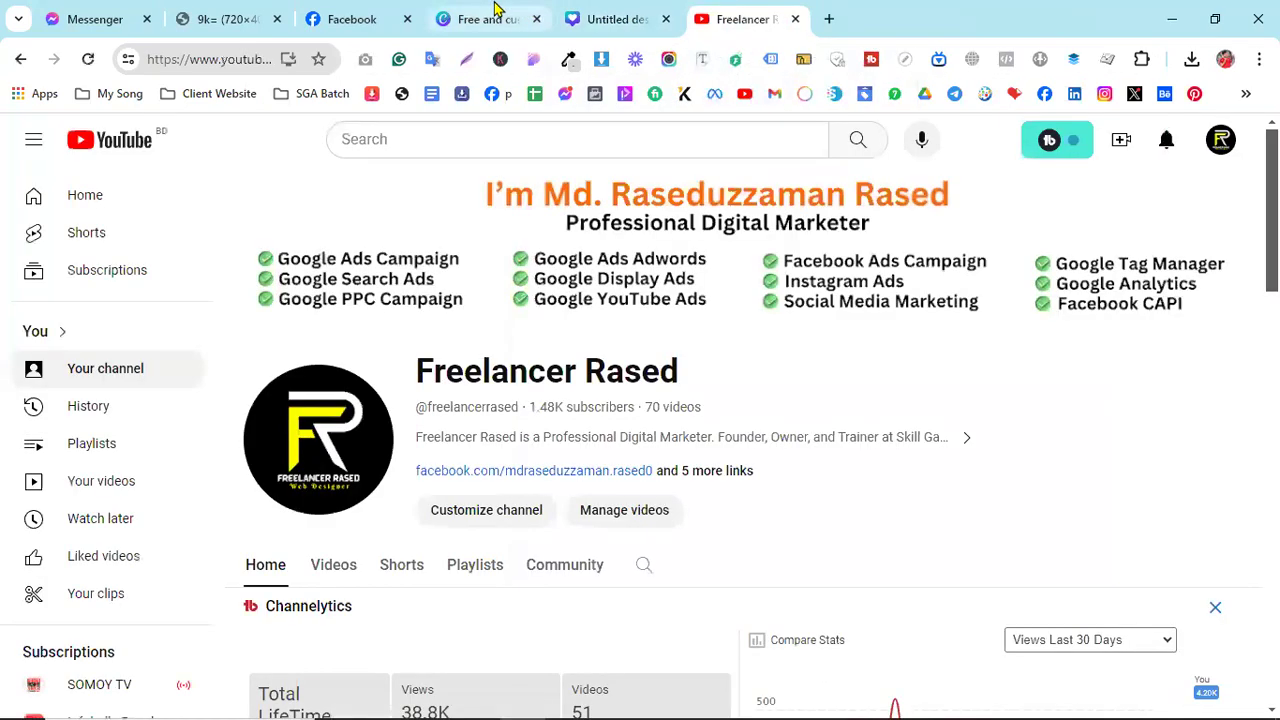
- Glance at the YouTube Studio channel banner, close it, and bring up the Facebook profile
left_click(755, 249)
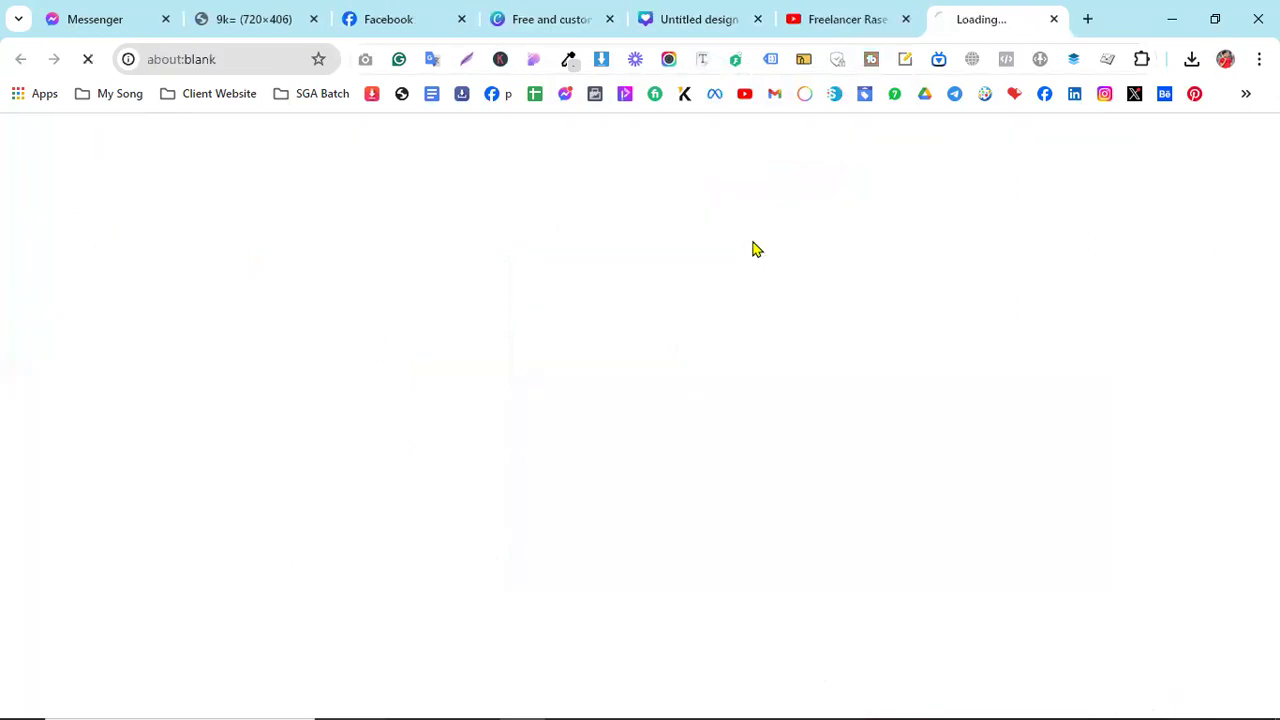
left_click(1053, 19)
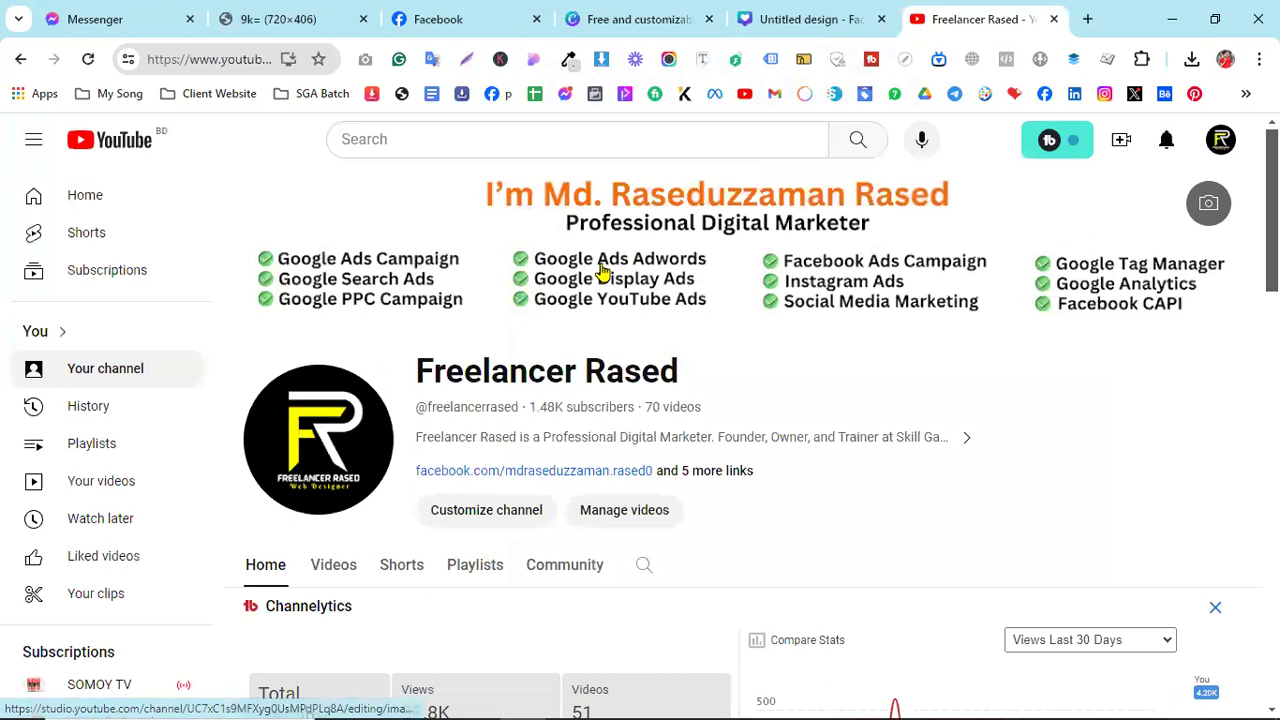
left_click(437, 12)
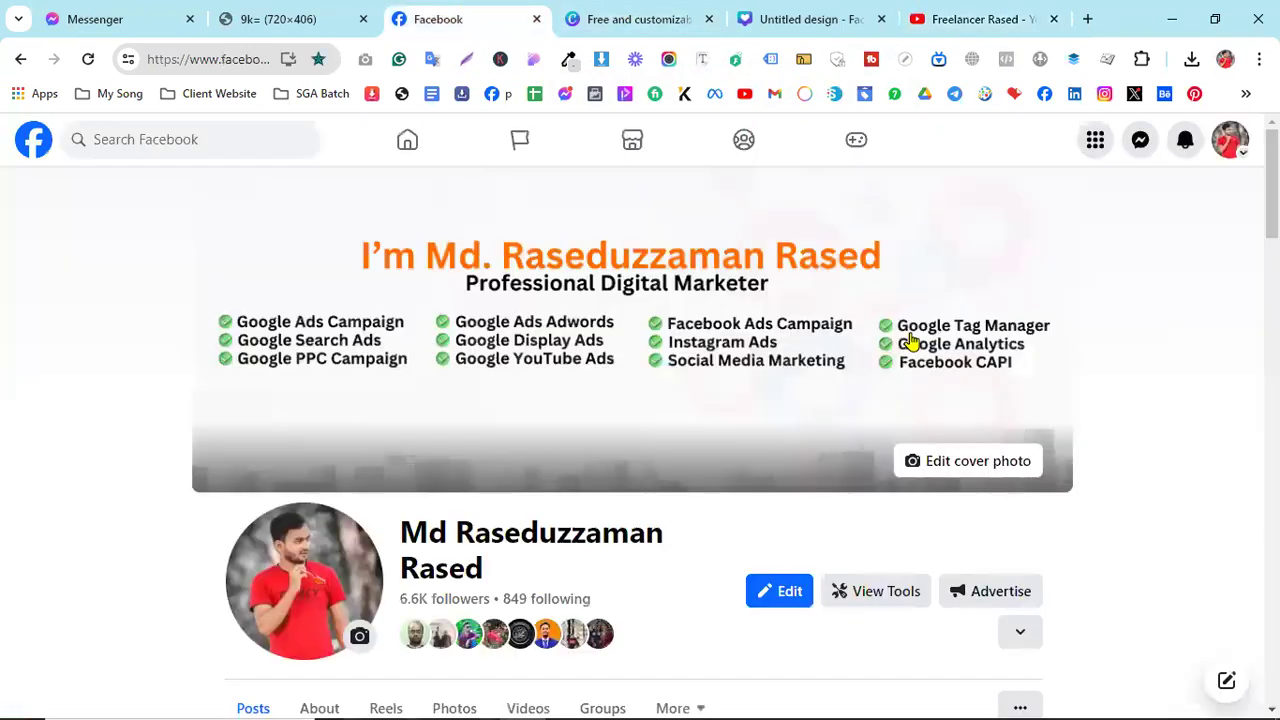
- View the current Facebook cover photo full size, then return to Canva's 1640 × 924 cover templates
left_click(674, 328)
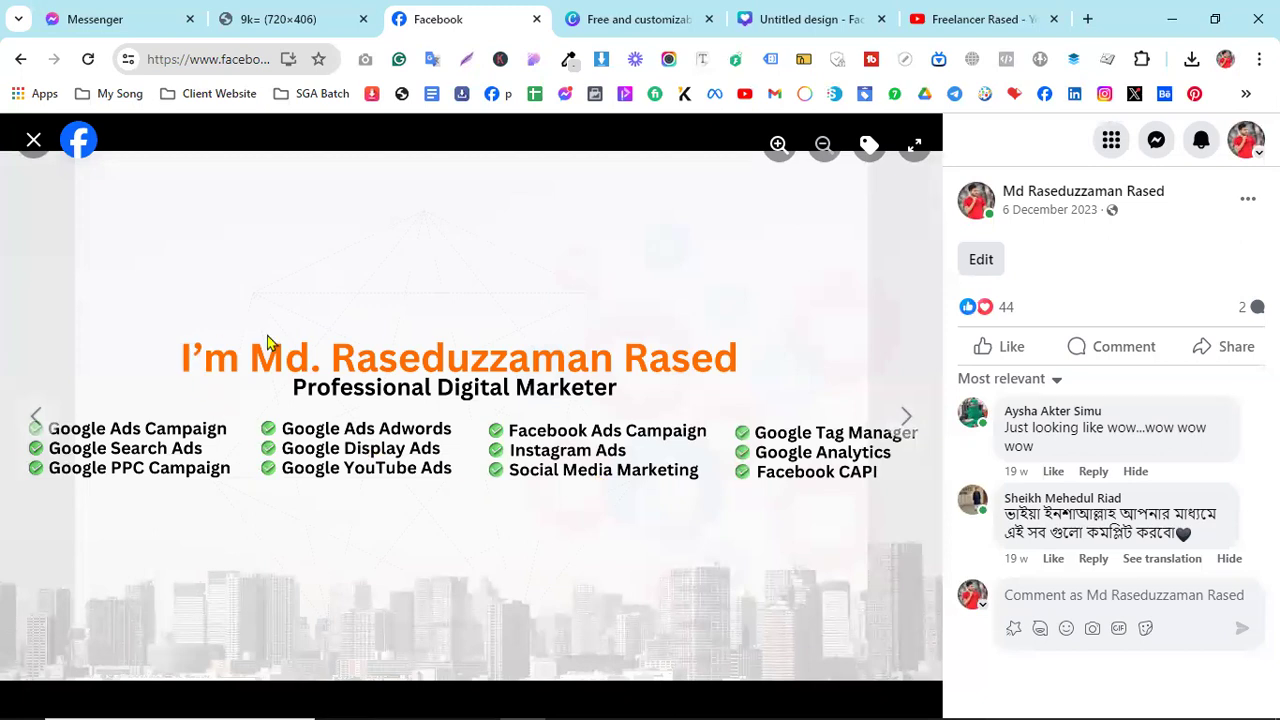
left_click(597, 15)
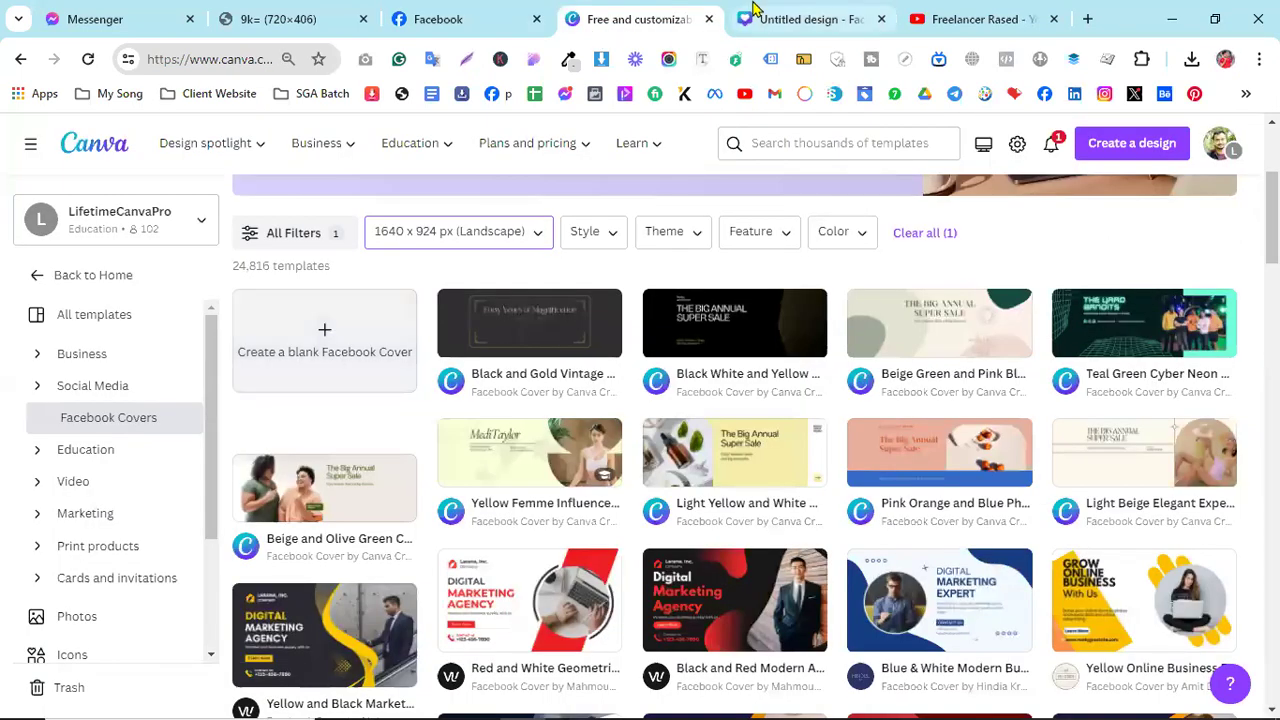
- Check the Facebook cover for reference, then add a heading to the blank cover design
left_click(755, 15)
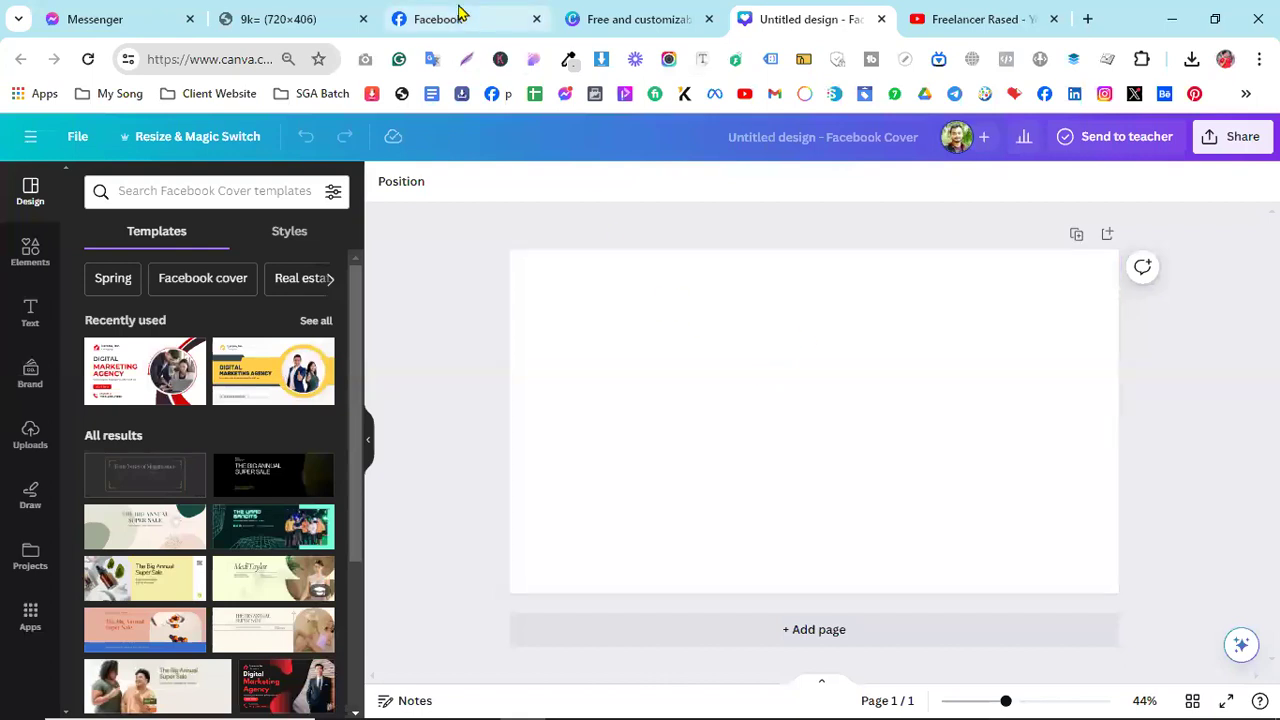
left_click(460, 15)
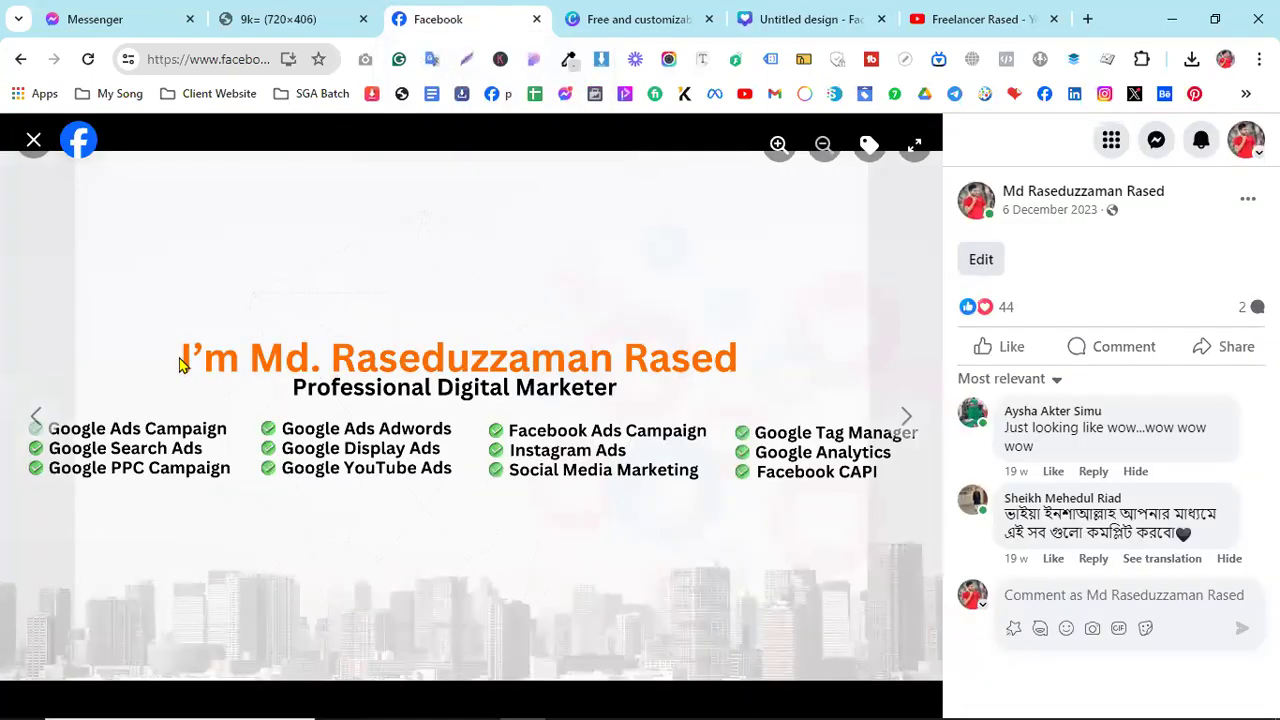
left_click(745, 15)
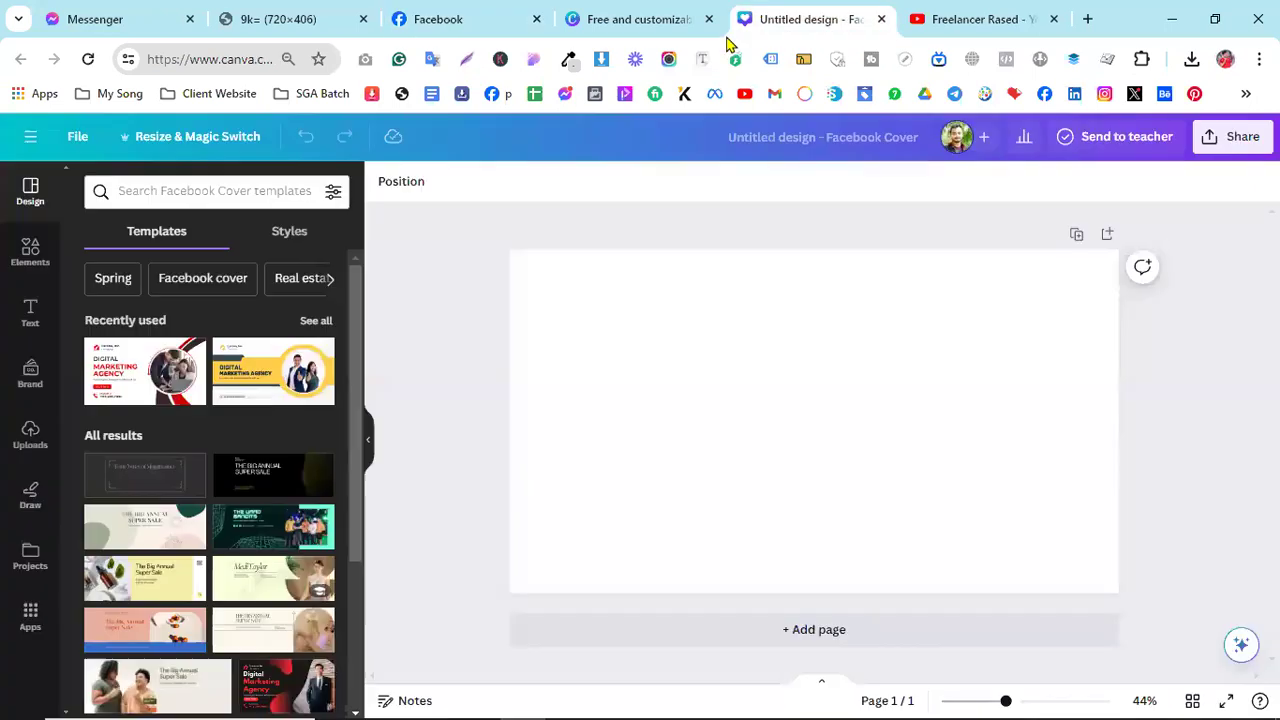
left_click(38, 302)
left_click(160, 366)
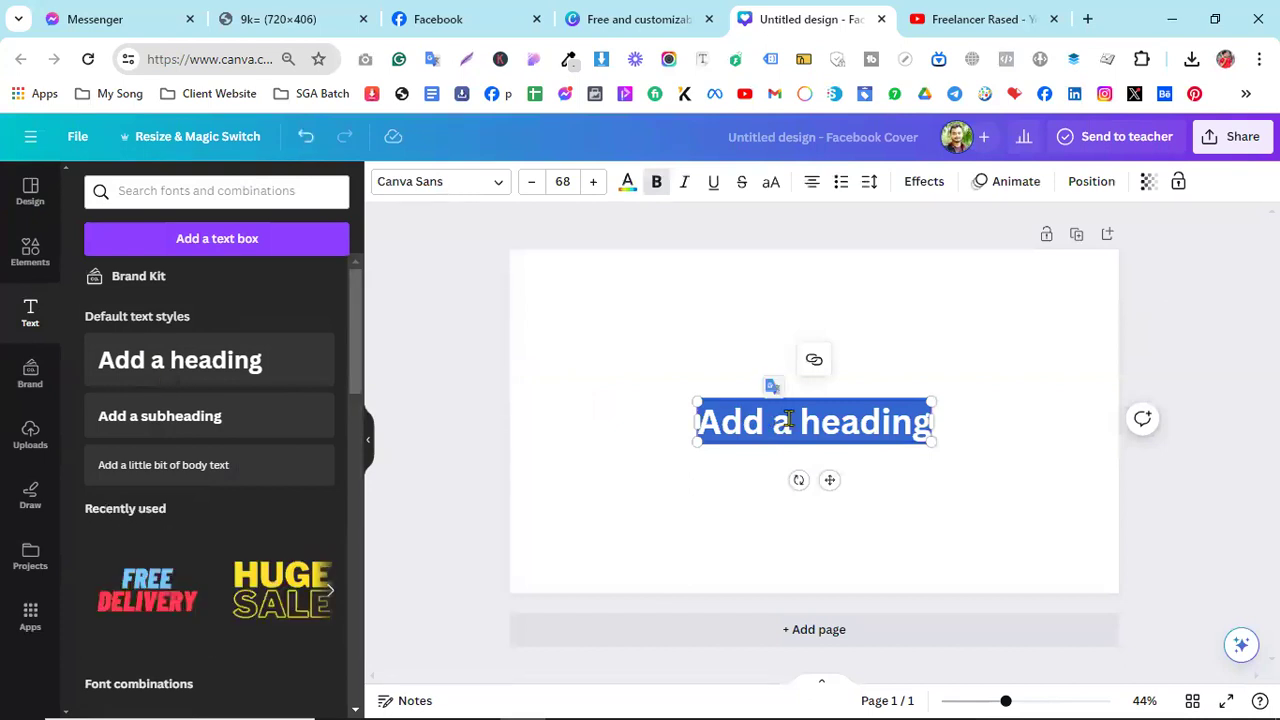
- Replace the heading text with an 'I'm ...' line giving the owner's full name, and move it up
left_click(776, 420)
double_click(782, 422)
key("ctrl+a")
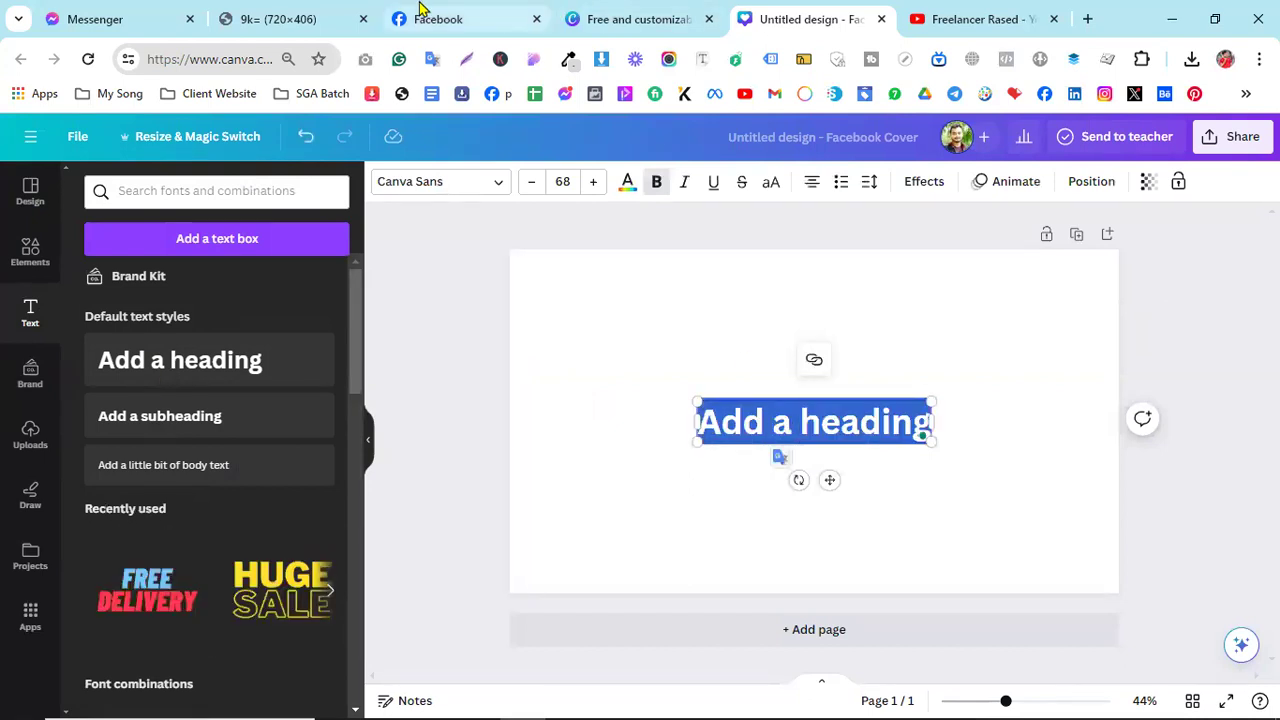
left_click(423, 10)
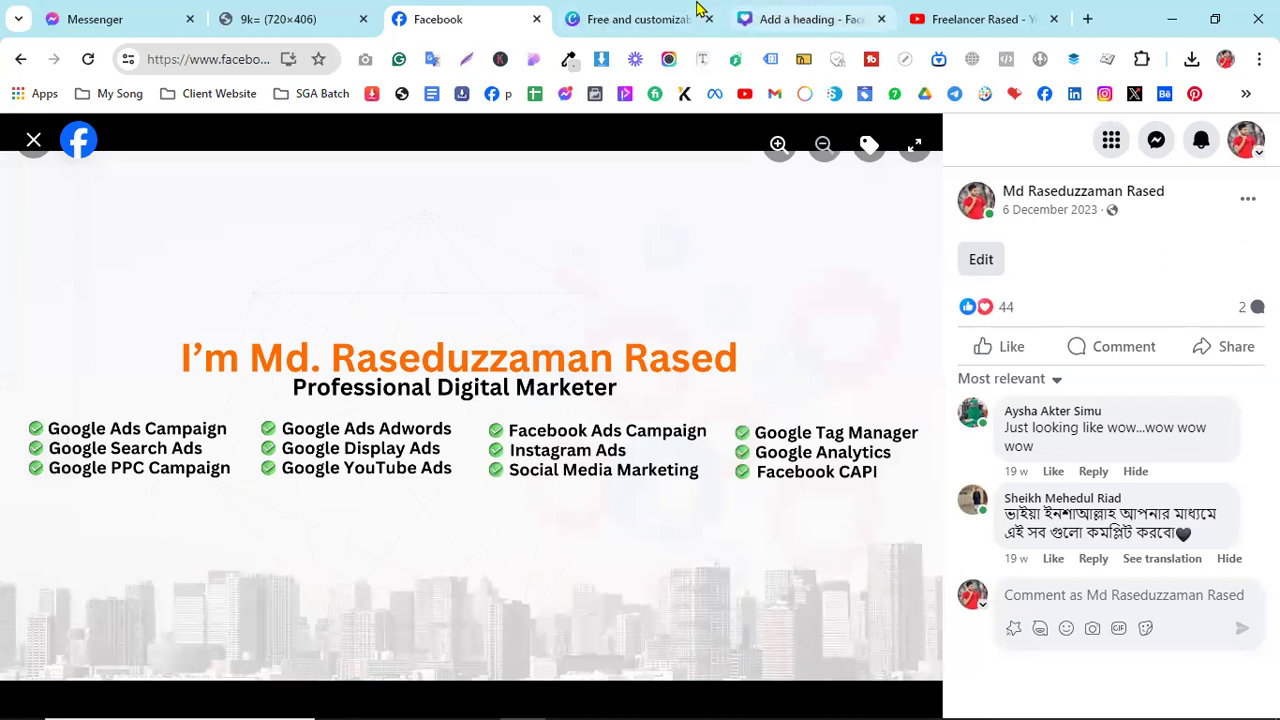
left_click(778, 10)
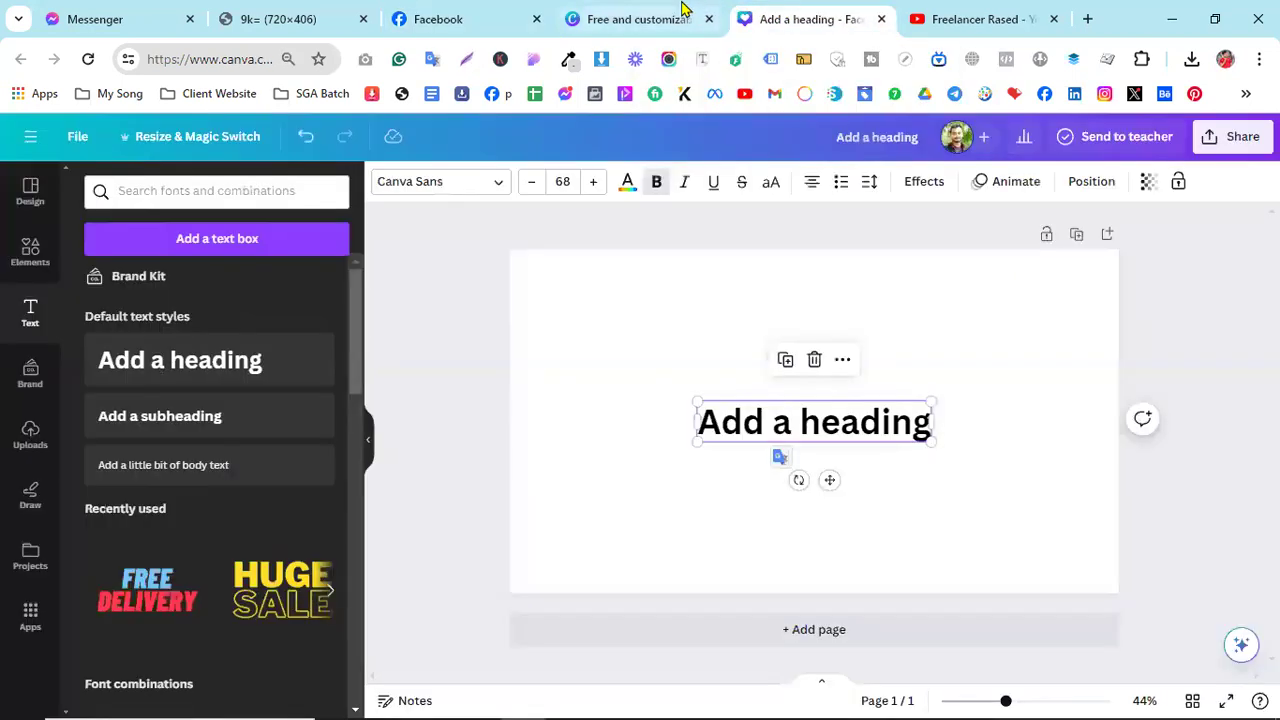
triple_click(777, 415)
type("Md")
key("BackSpace")
key("BackSpace")
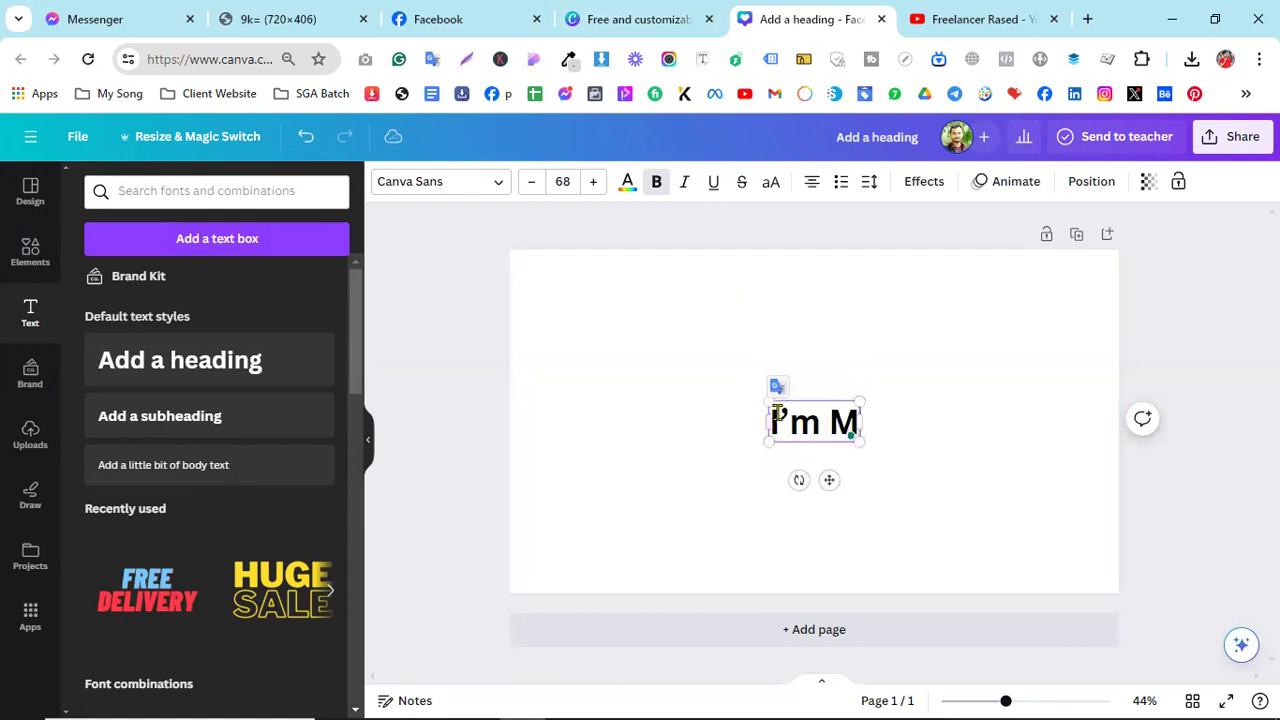
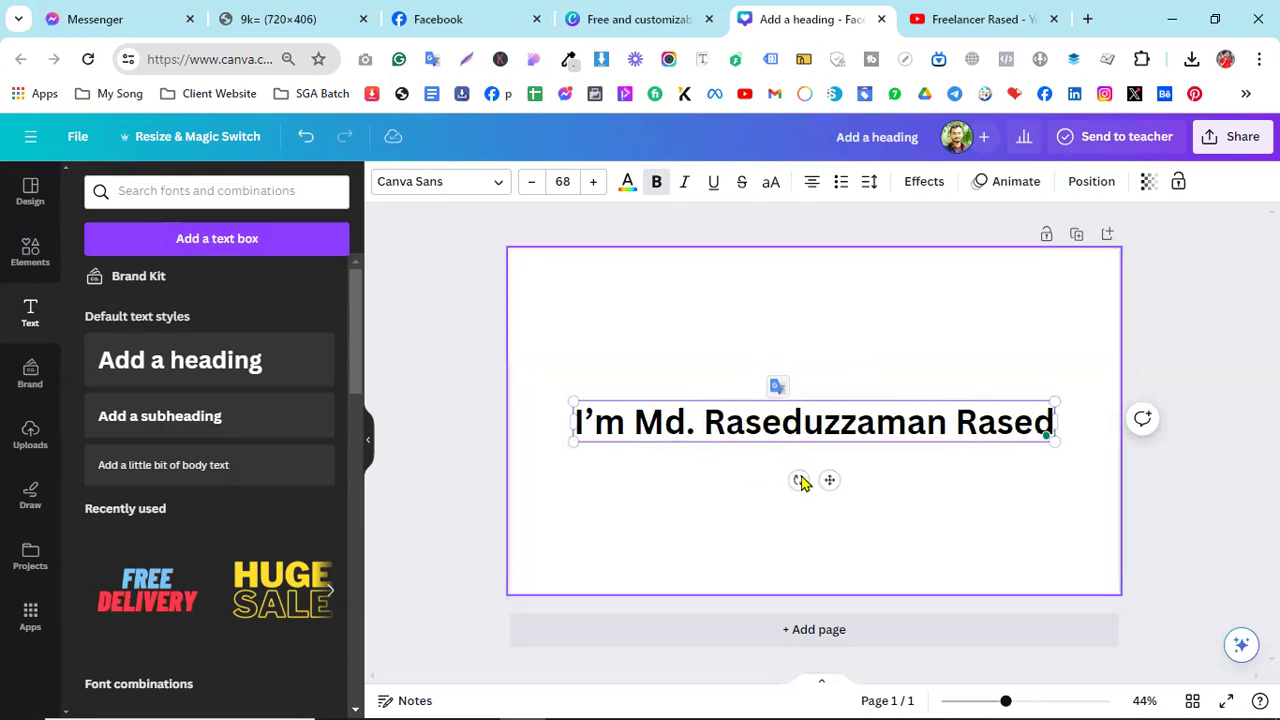
left_click_drag(828, 480, 820, 386)
- Nudge the name heading higher to match the Facebook cover layout and bring up its text colour options
left_click(431, 14)
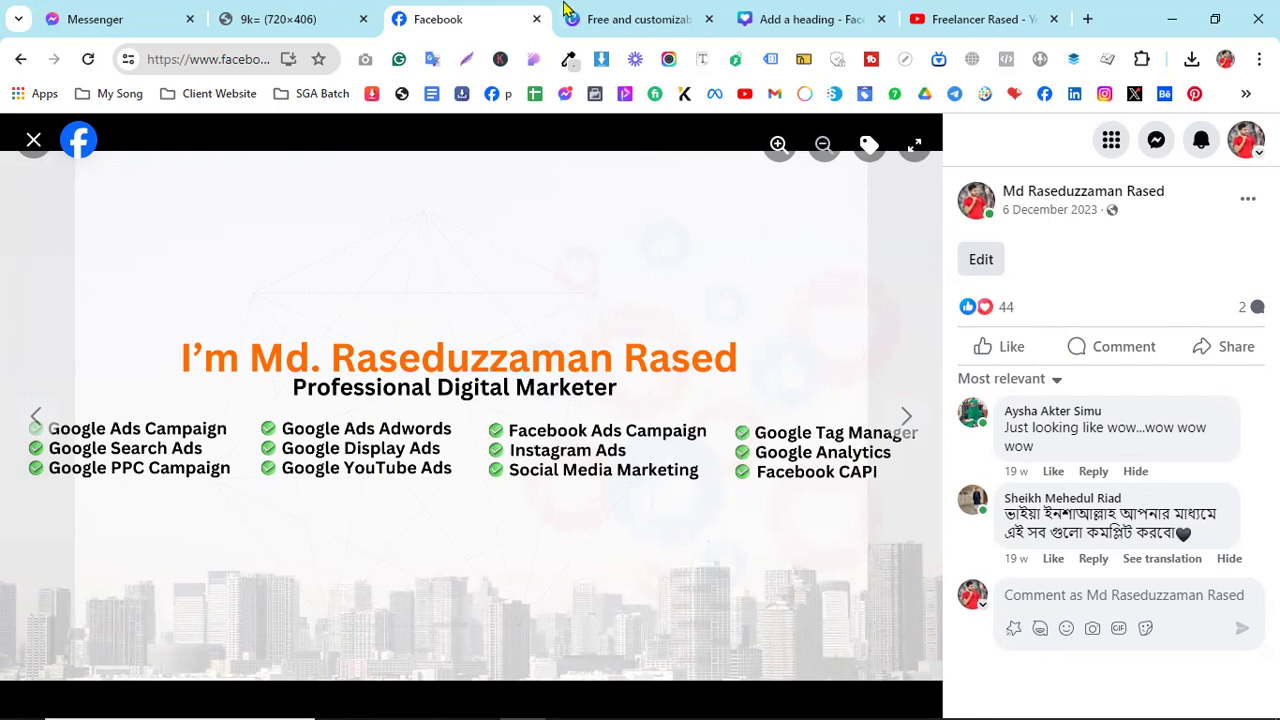
left_click(810, 16)
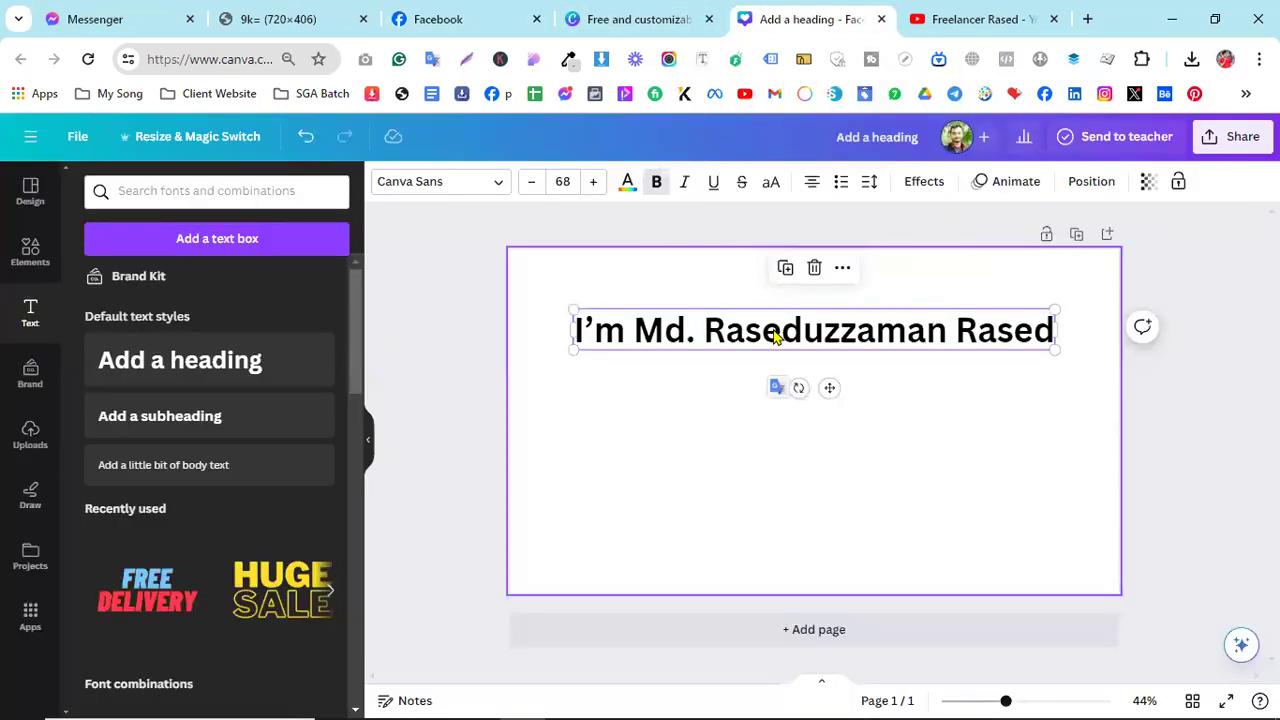
left_click_drag(829, 386, 831, 381)
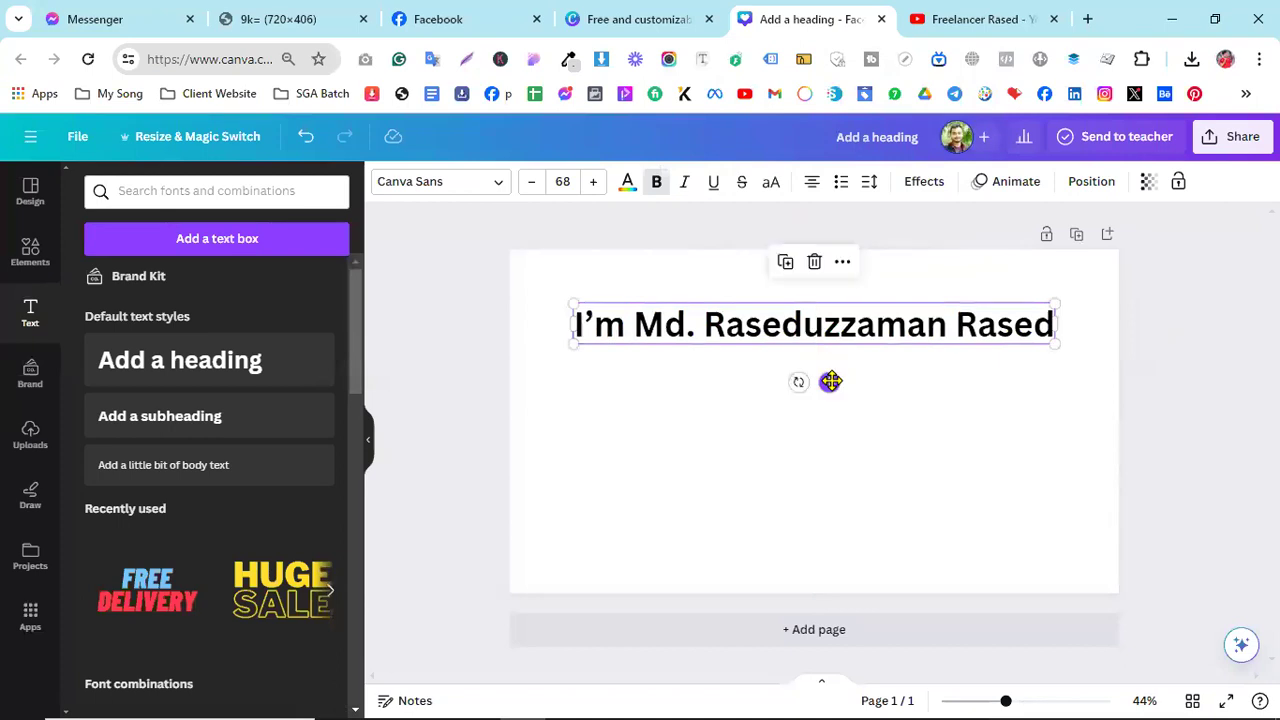
left_click(440, 19)
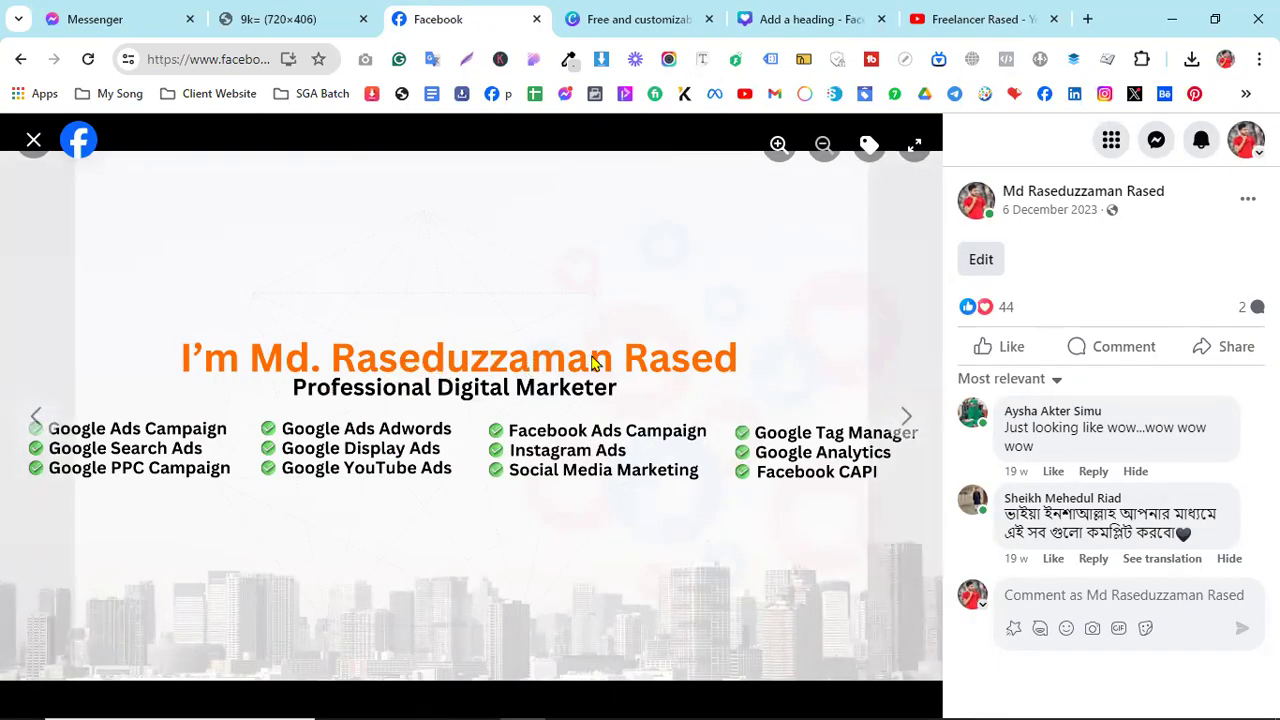
left_click(773, 12)
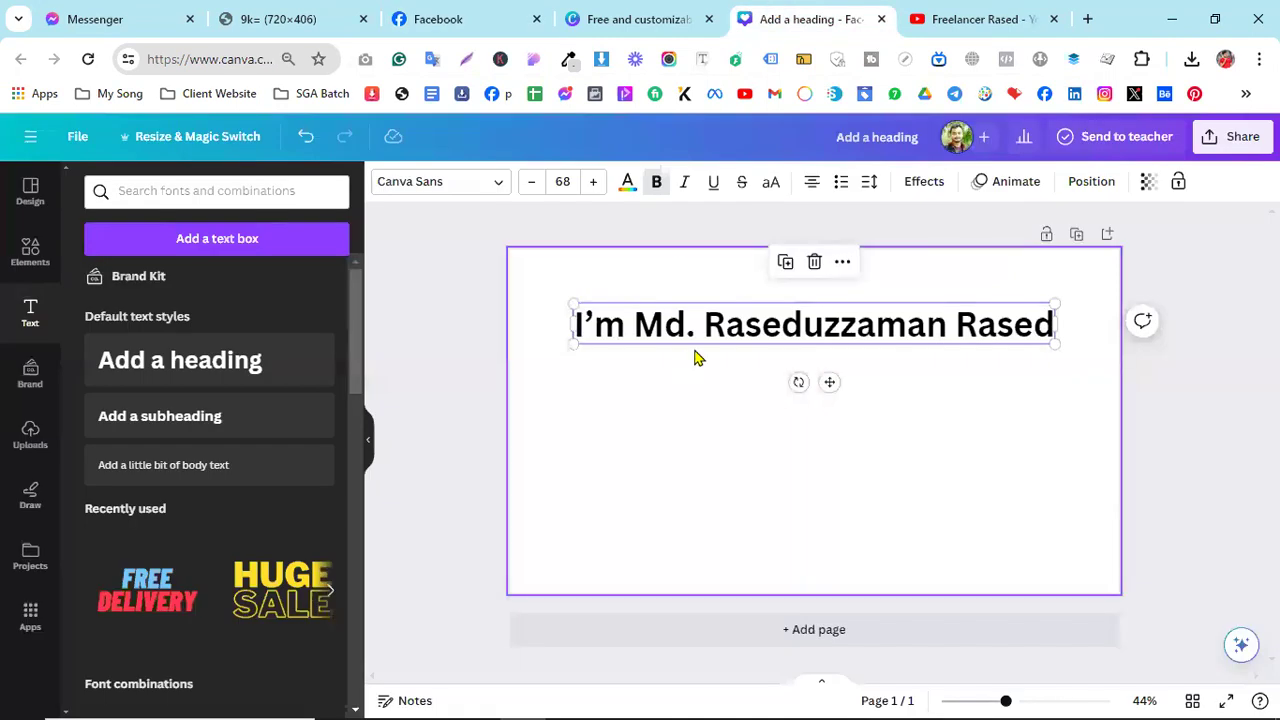
left_click(627, 183)
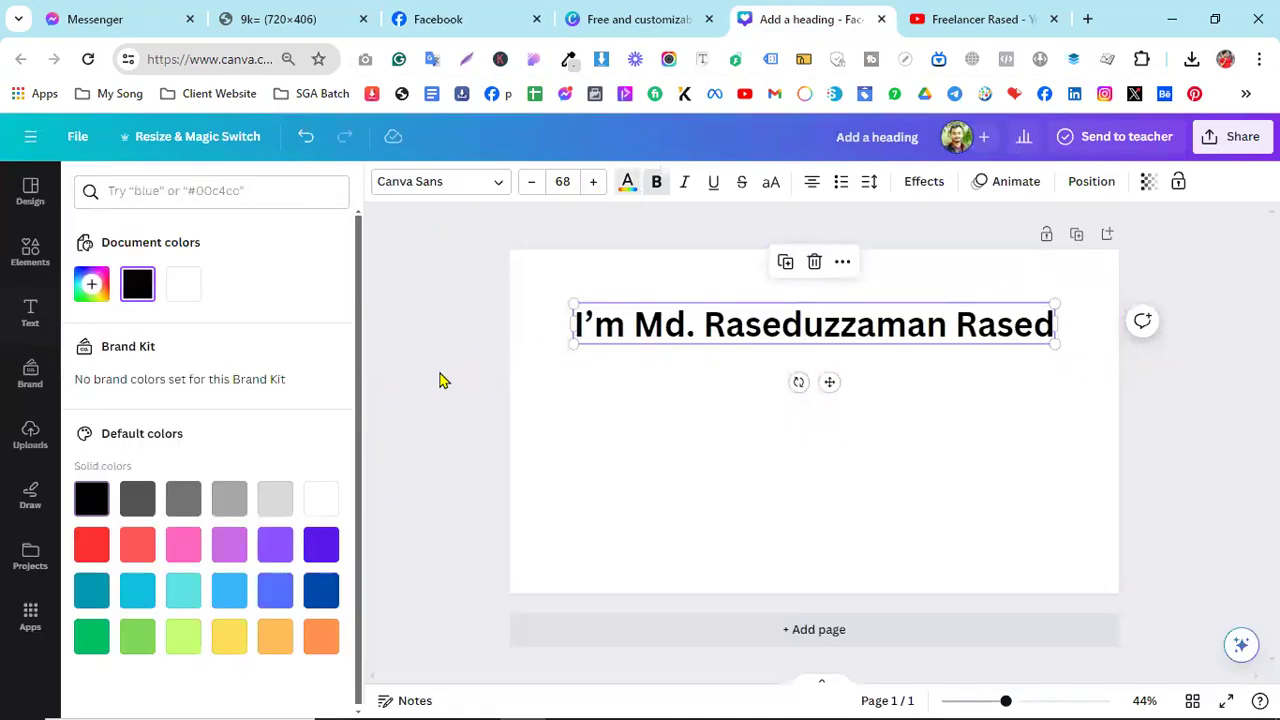
- Colour the name heading bright orange #FFA800 and compare it with the original Facebook cover
scroll(210, 510, "down", 1)
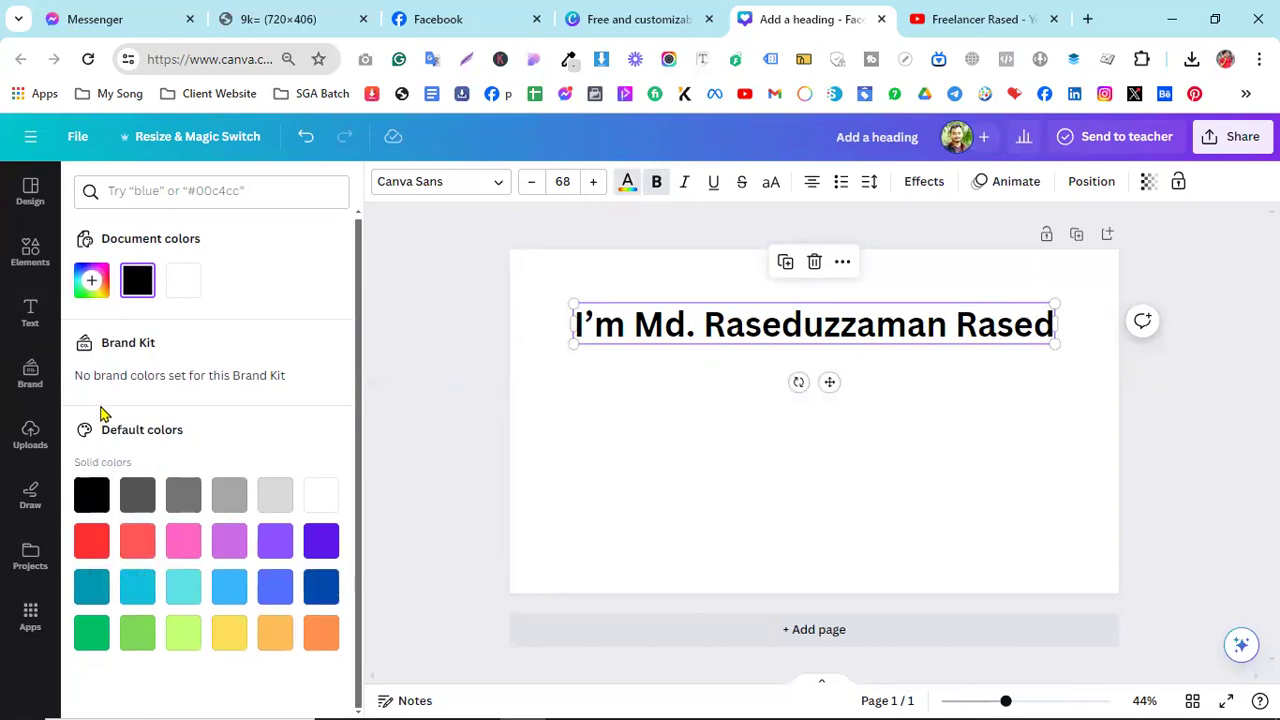
left_click(90, 282)
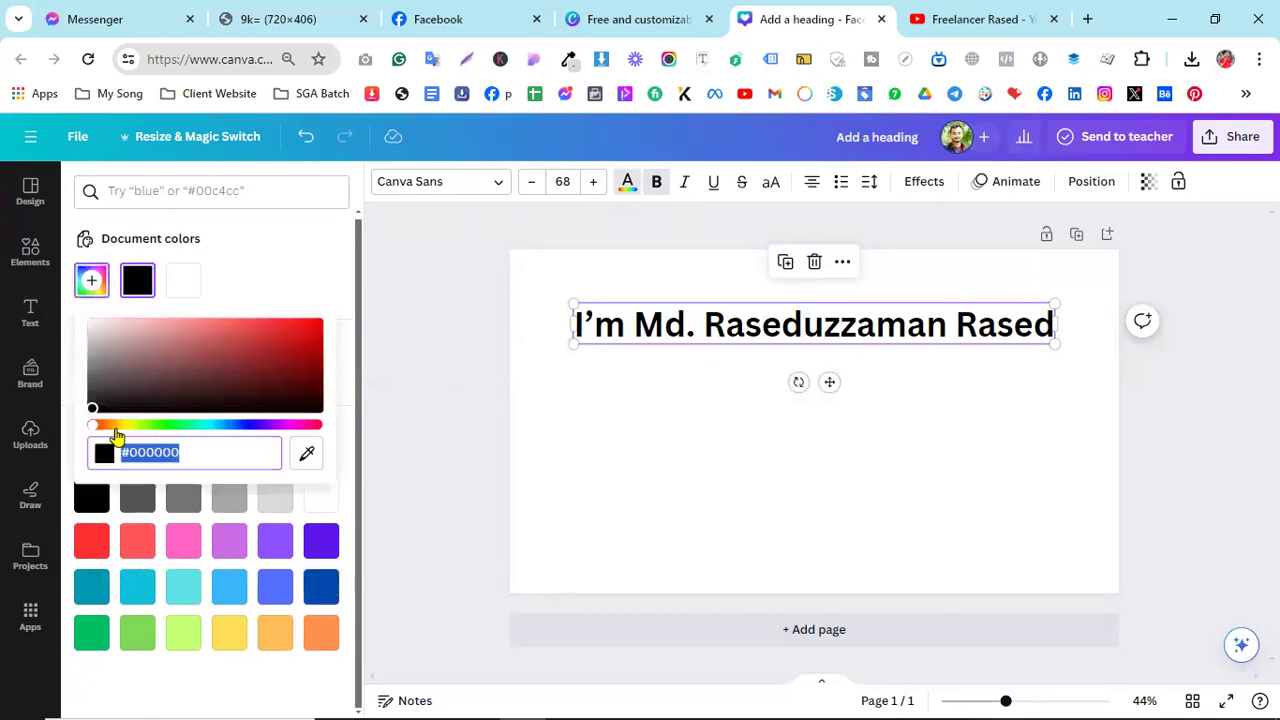
left_click_drag(93, 429, 117, 437)
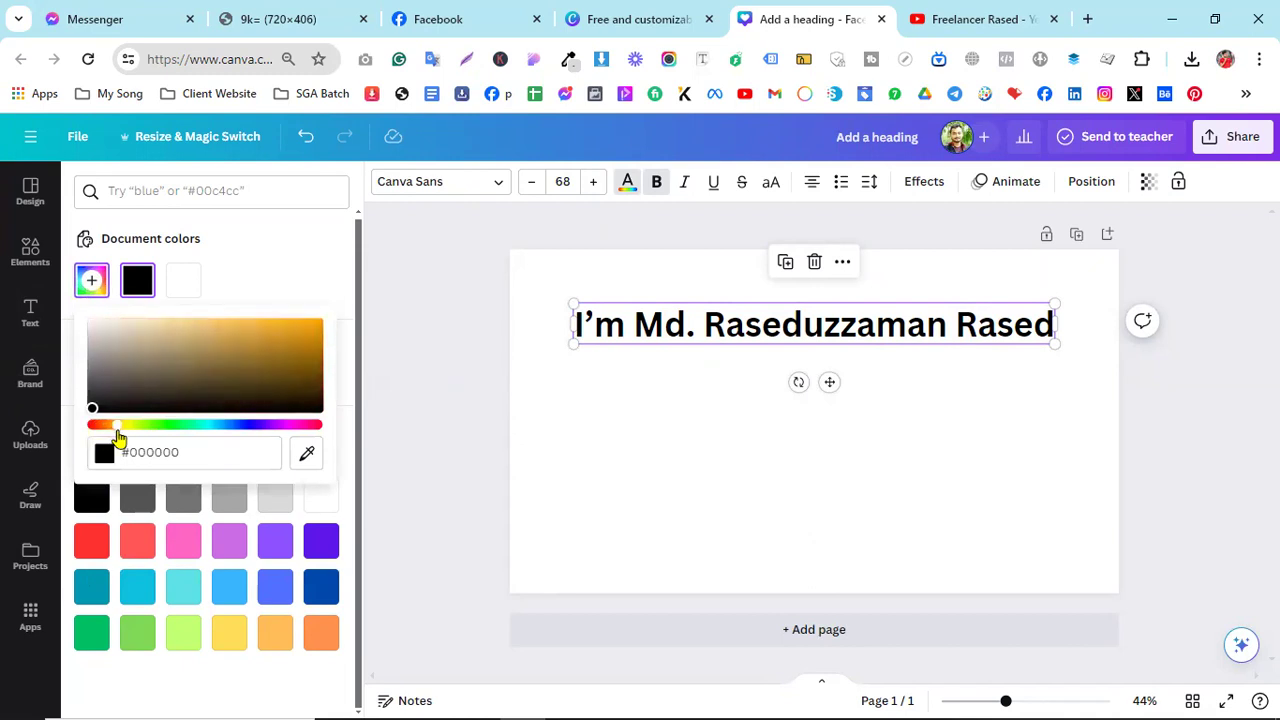
left_click_drag(257, 351, 346, 311)
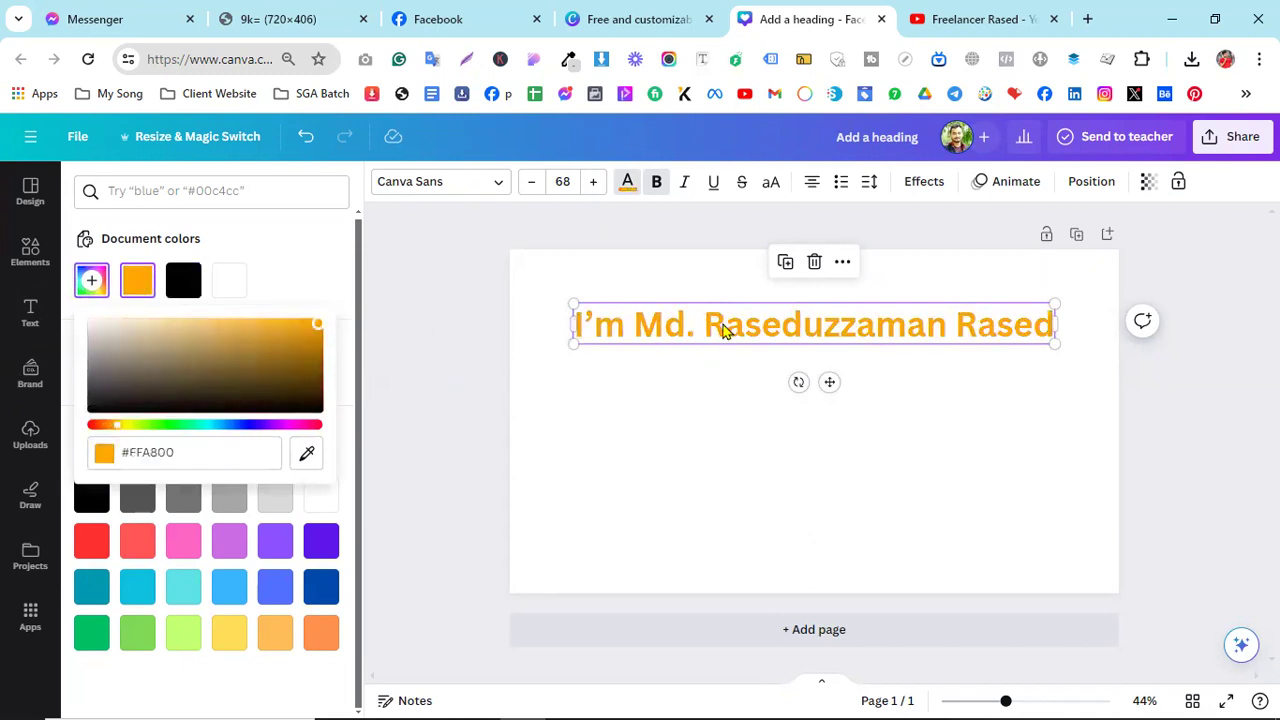
left_click(450, 14)
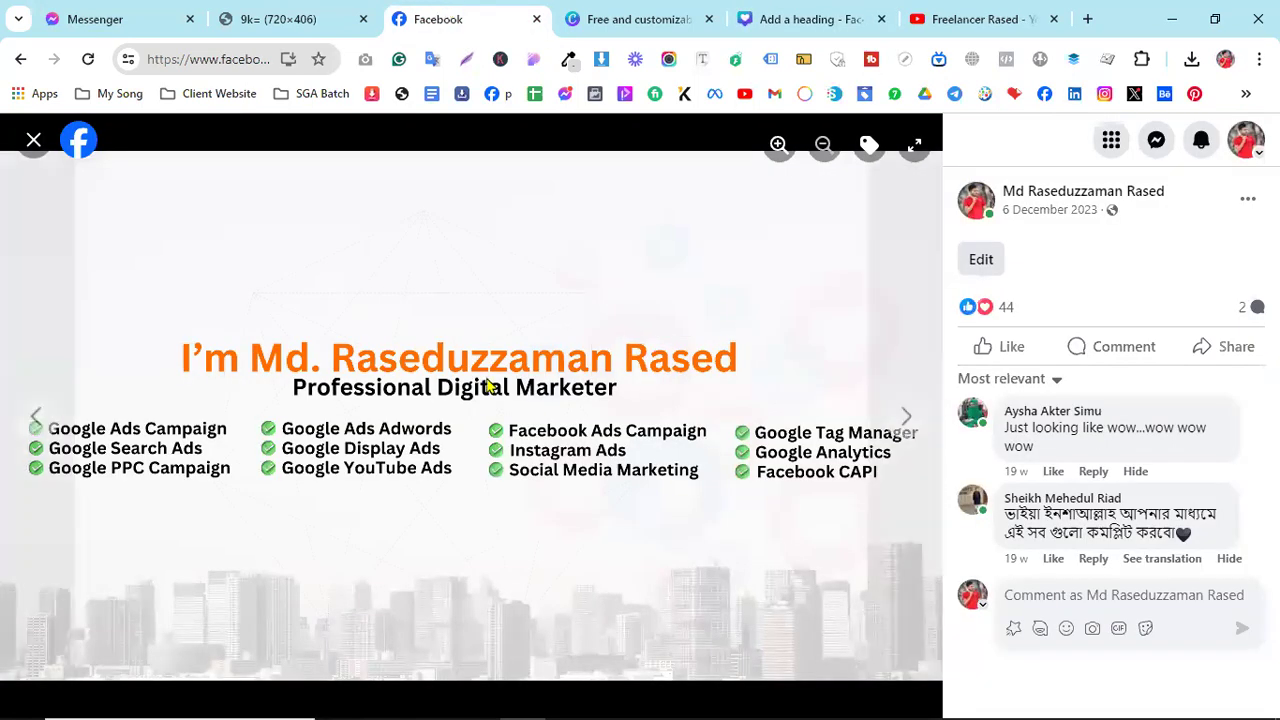
left_click(743, 22)
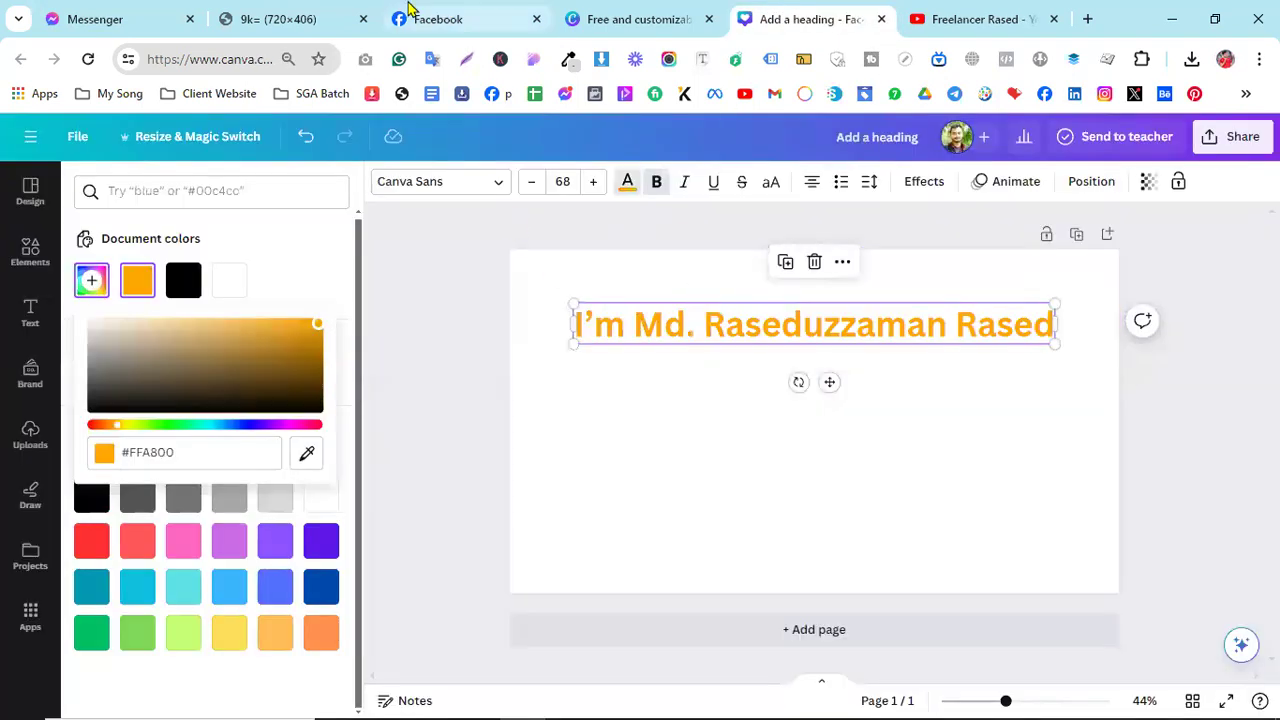
left_click(410, 17)
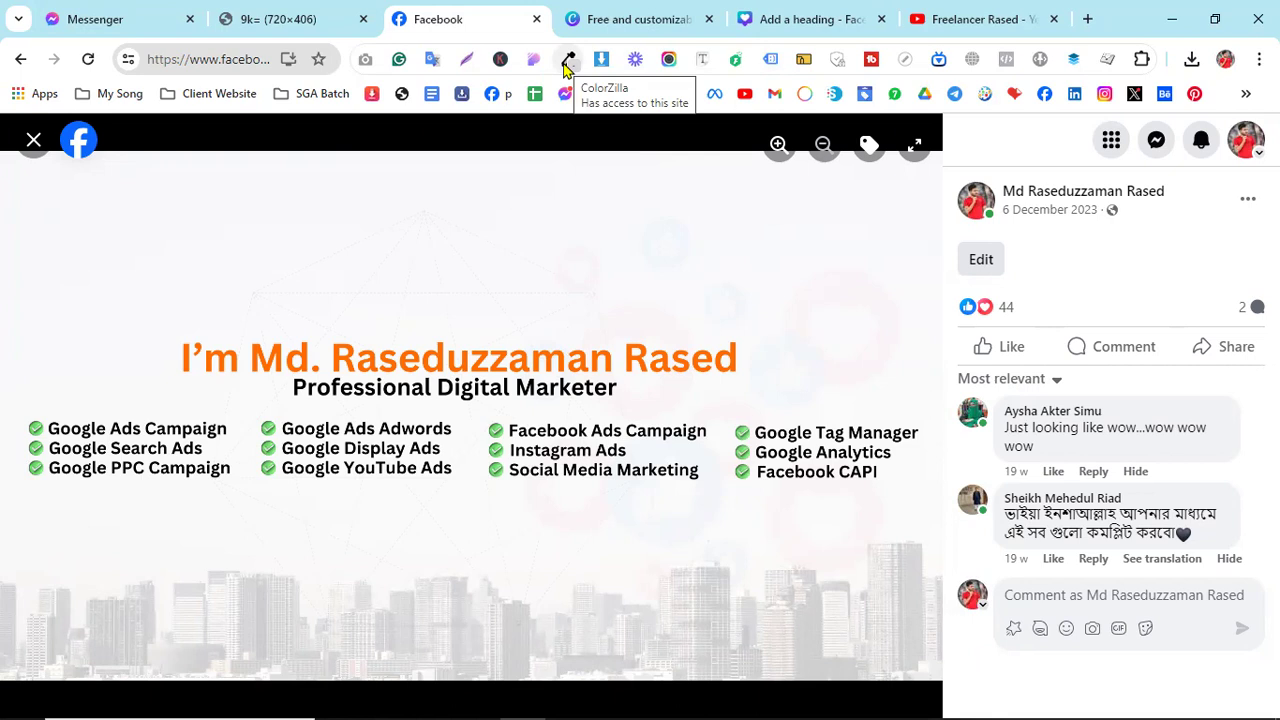
- Open a new empty browser tab beside the Facebook cover photo
left_click(1086, 19)
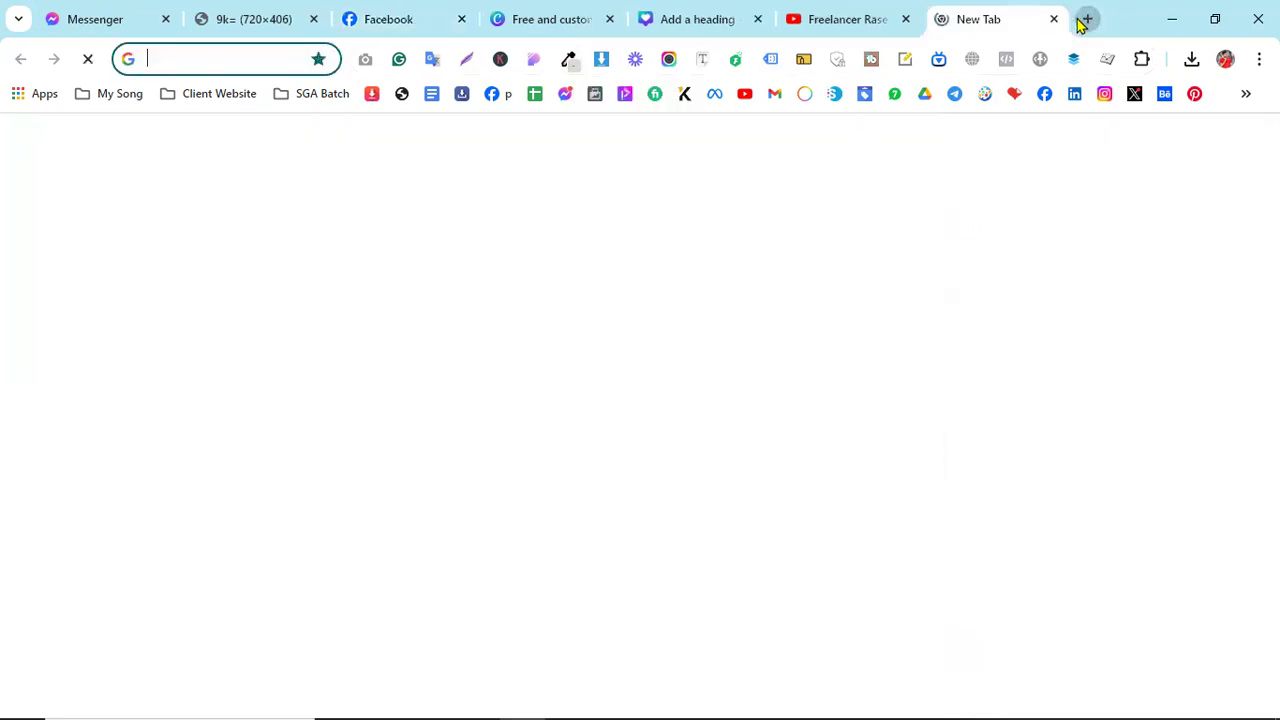
- Search Google for 'collorzilla extension for chorme'
type("coll")
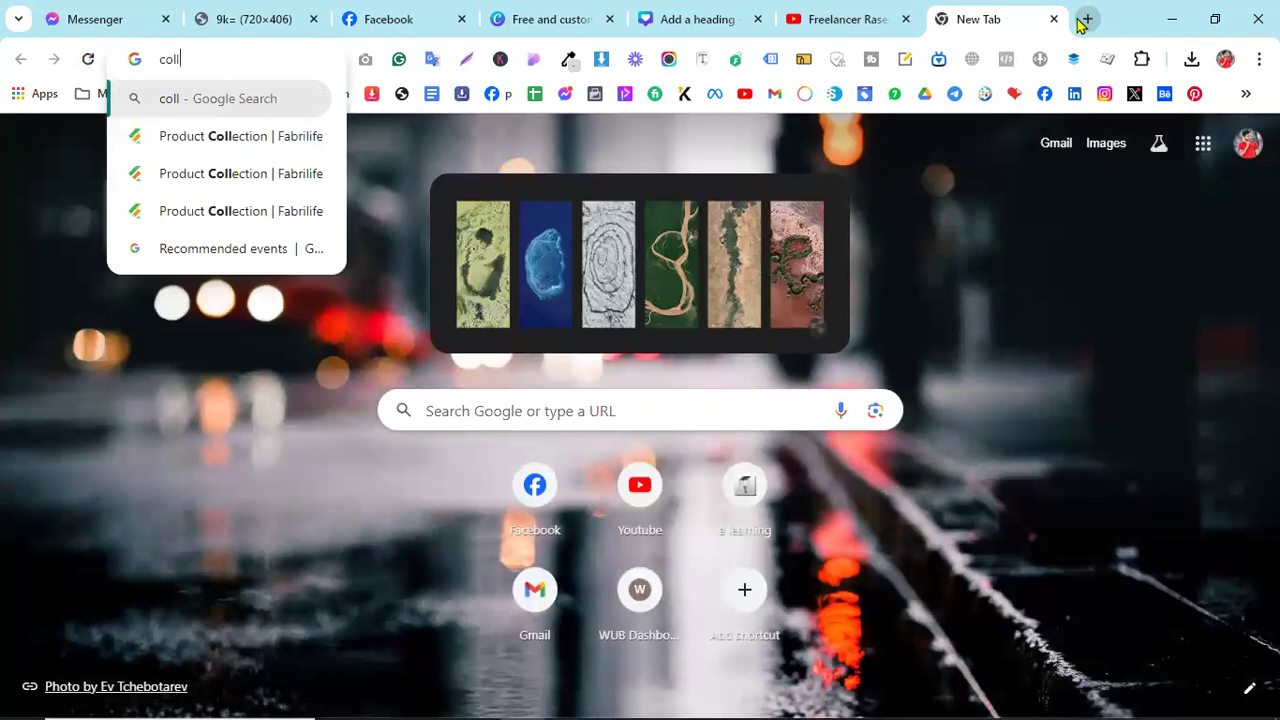
type("orzilla extensin")
key("BackSpace")
type("on for chorme")
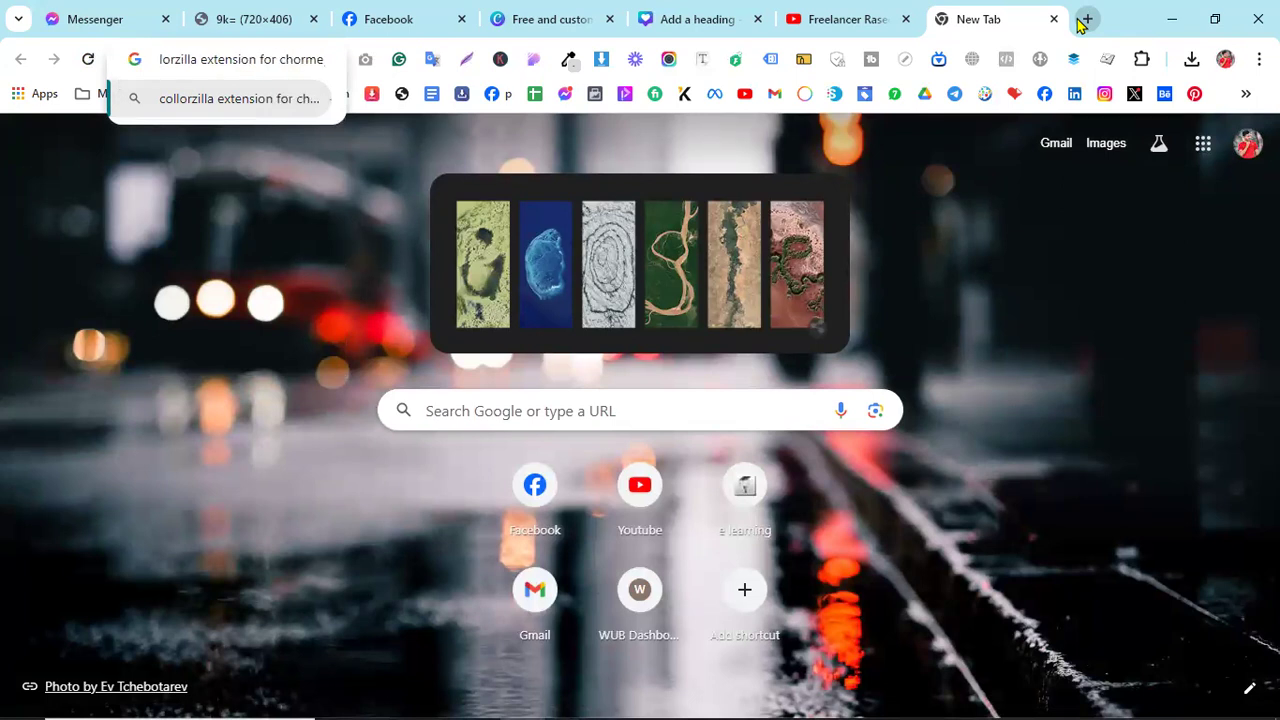
key("Return")
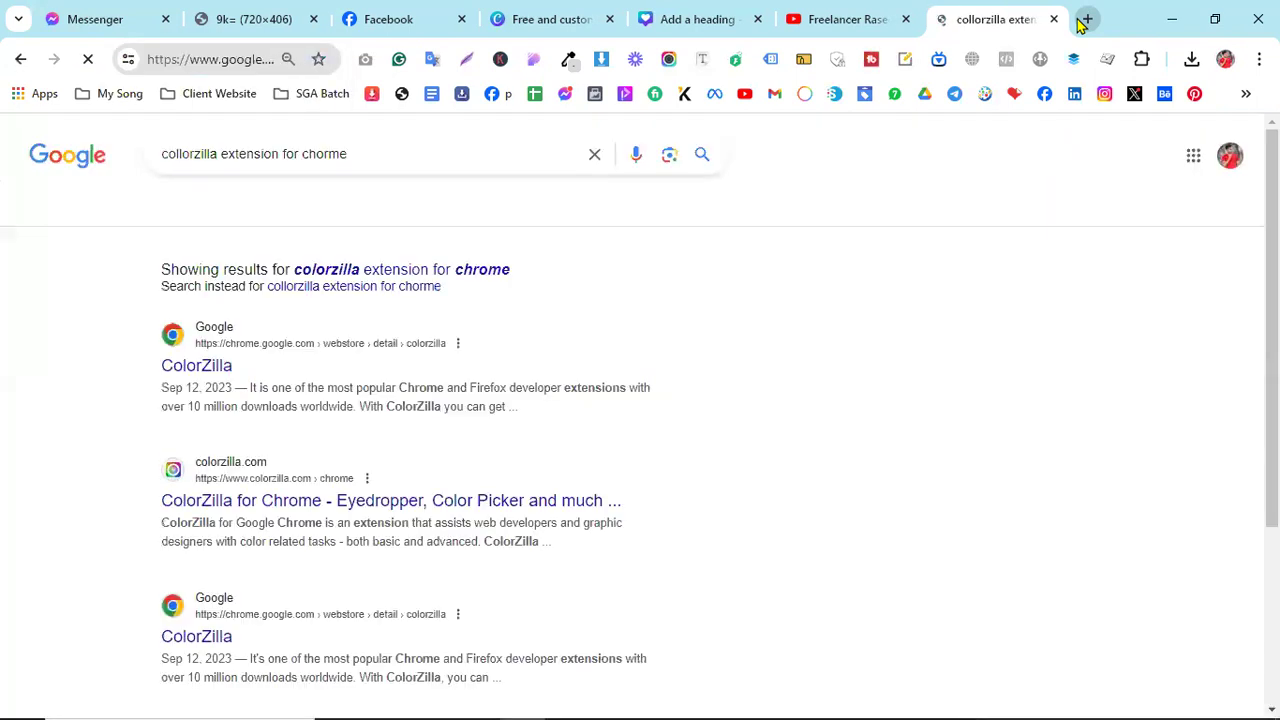
- Open the ColorZilla Chrome Web Store listing and remove the extension from Chrome
left_click(197, 367)
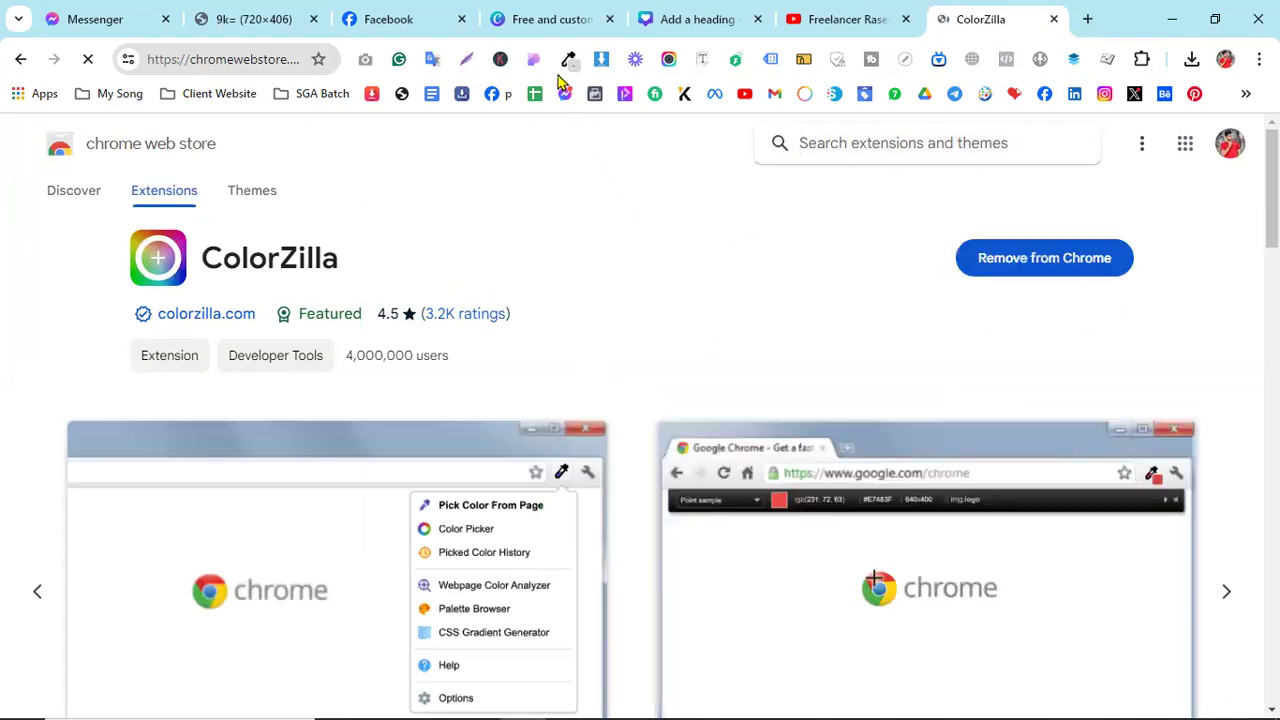
left_click(1040, 262)
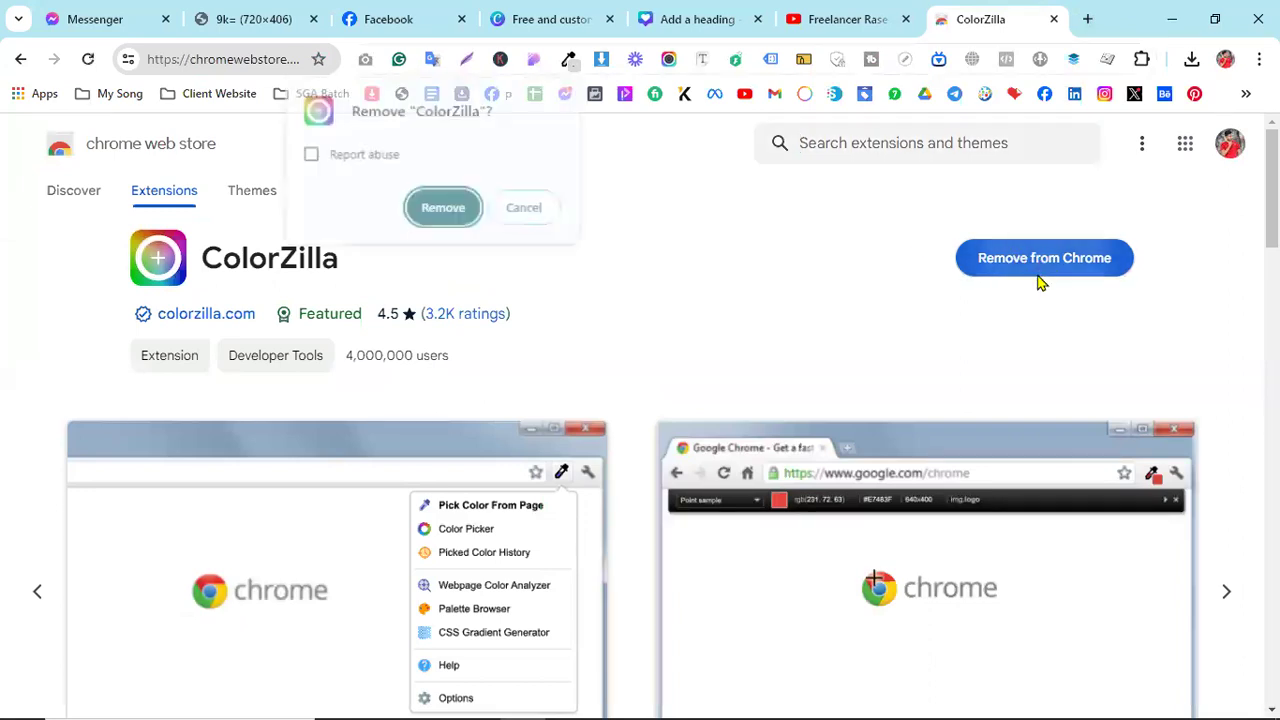
left_click(452, 212)
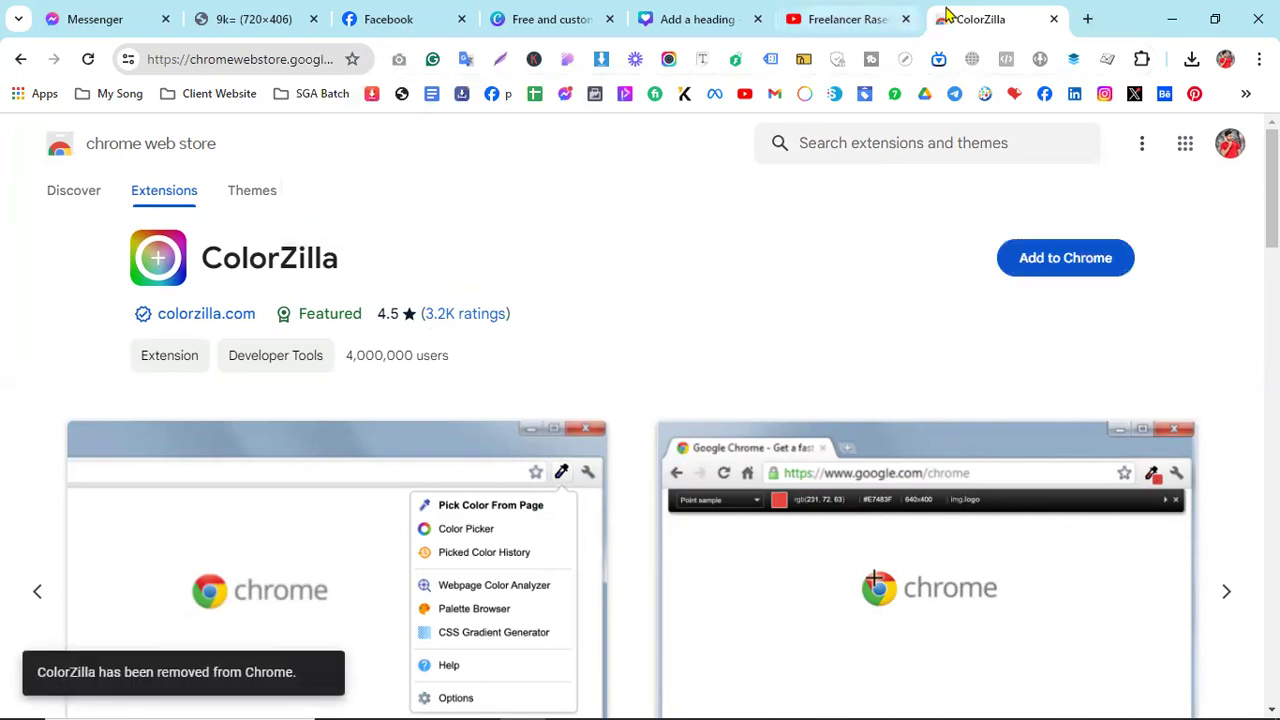
- Reopen the ColorZilla listing, add it back to Chrome, and close its welcome page
left_click(19, 60)
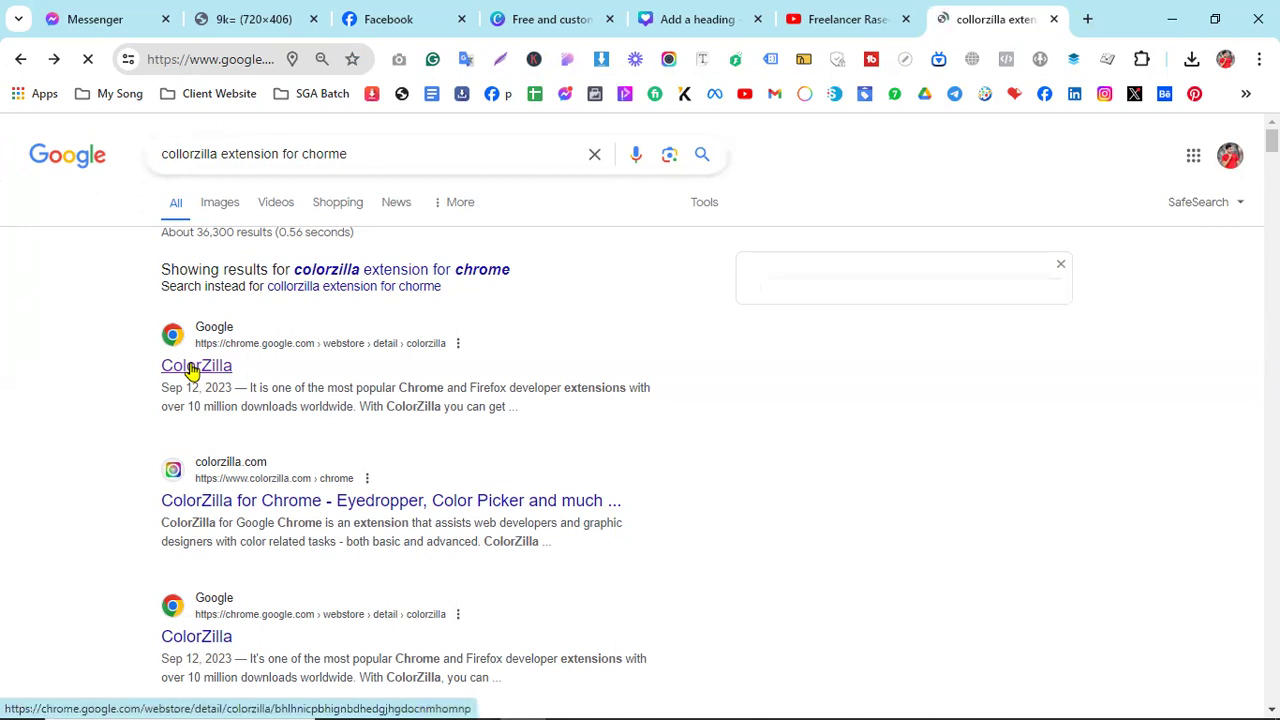
left_click(194, 367)
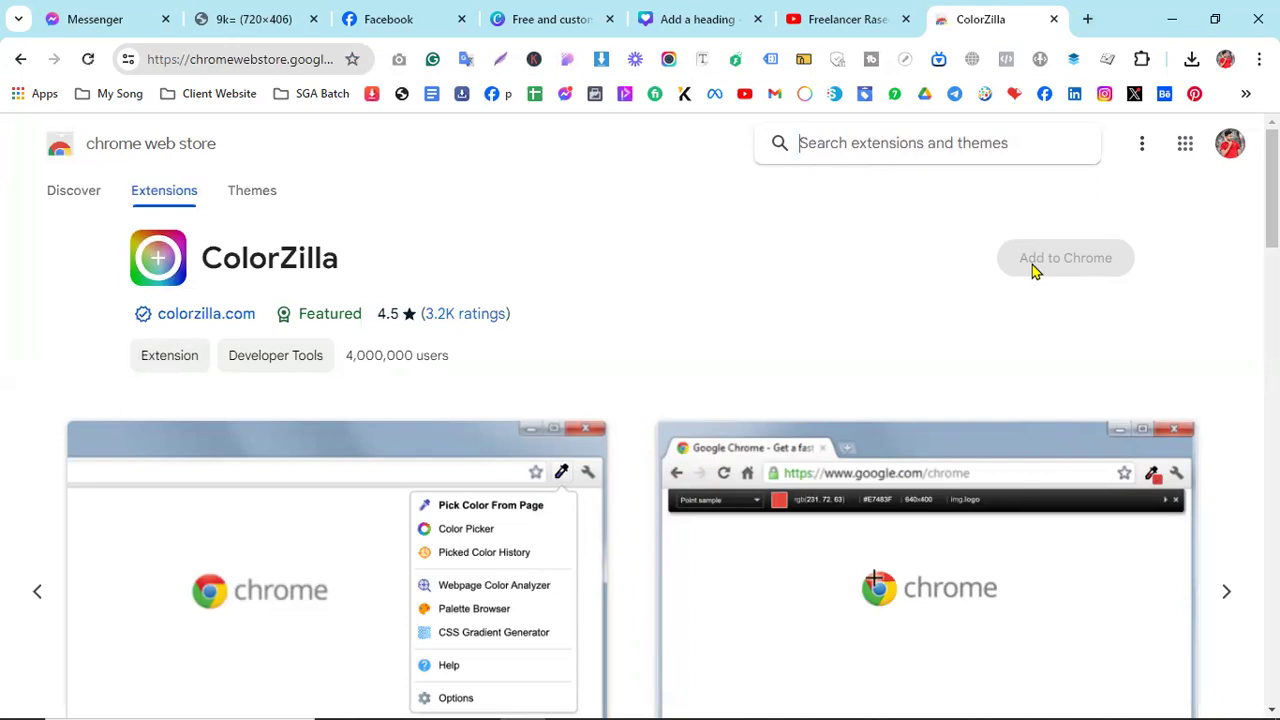
left_click(1034, 270)
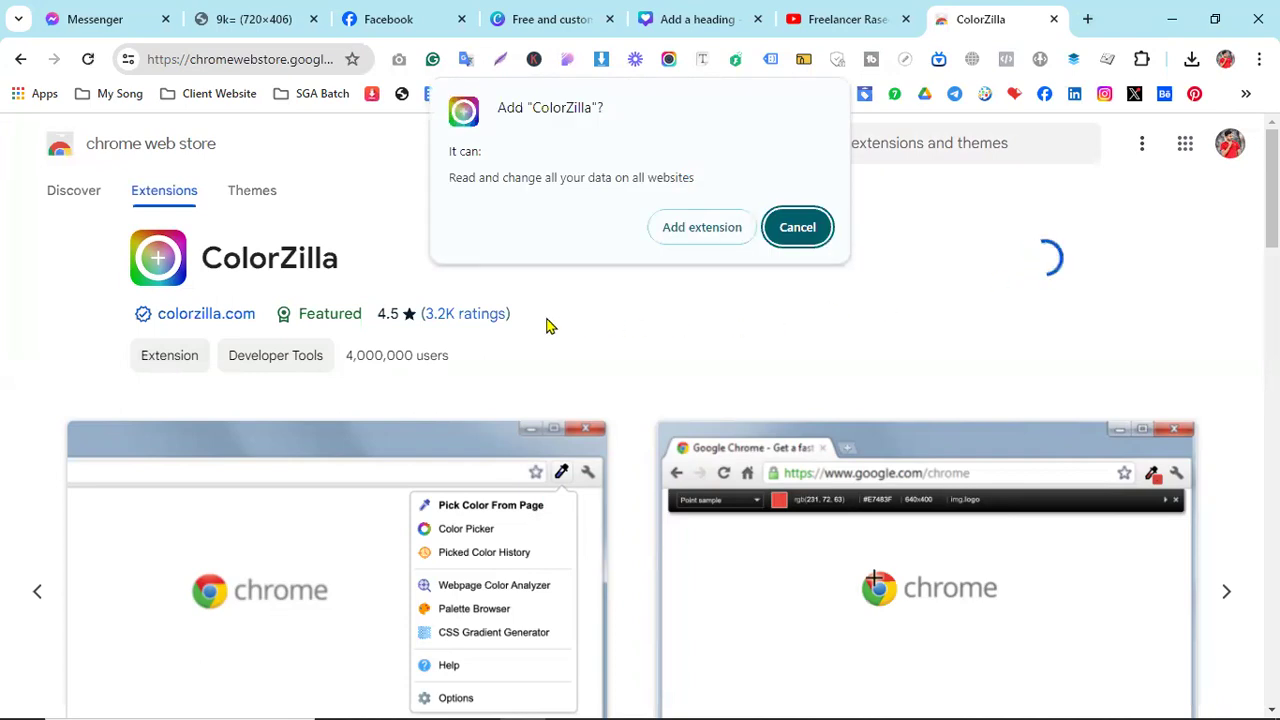
left_click(695, 236)
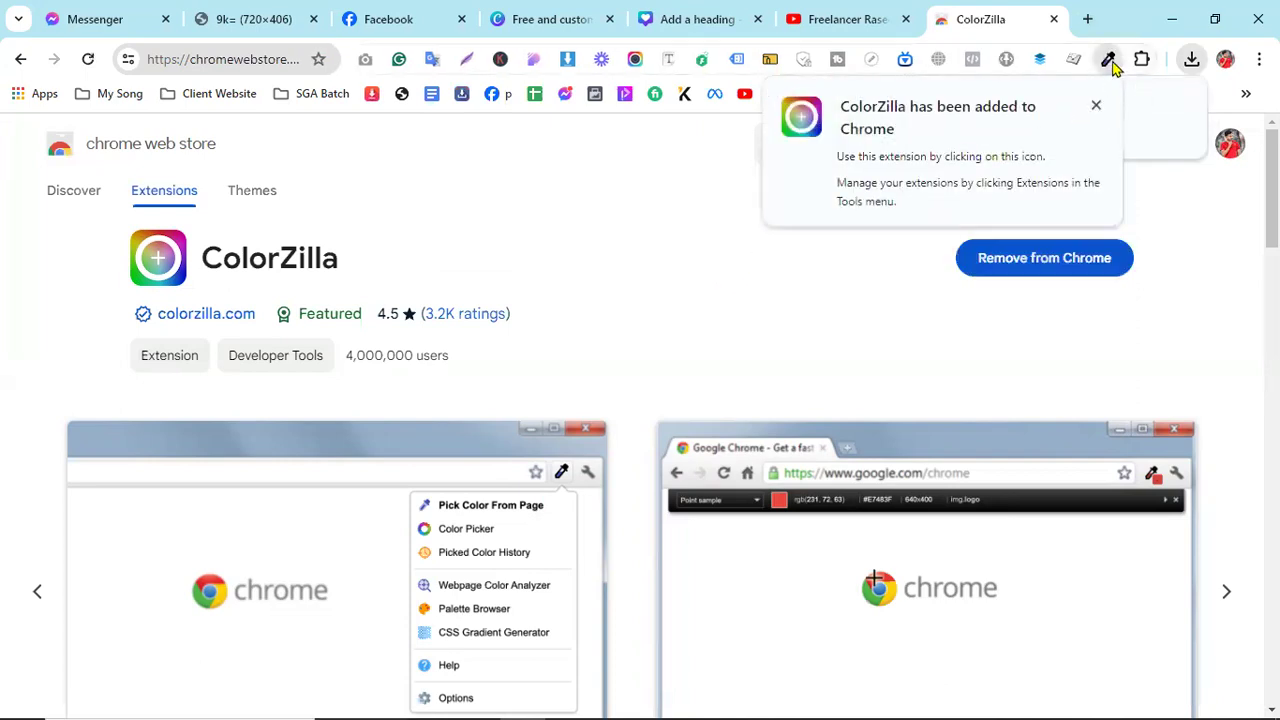
left_click(1055, 19)
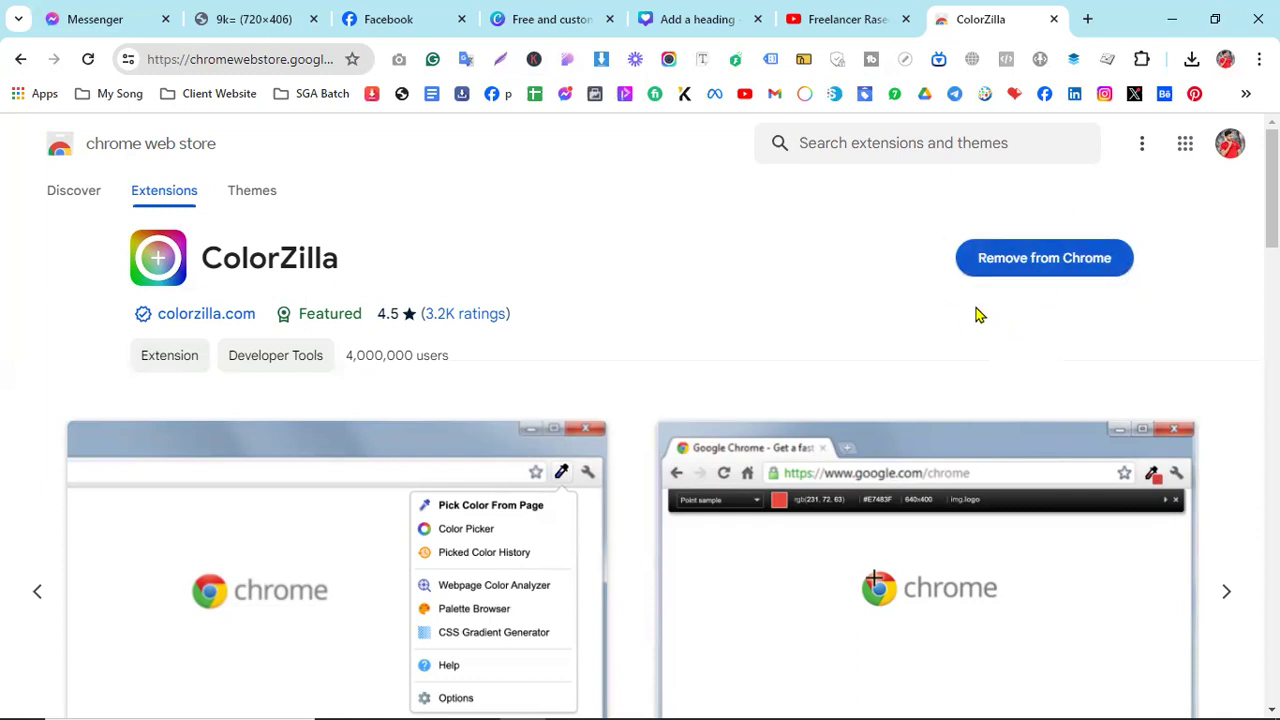
- Pin ColorZilla to the Chrome toolbar and return to the Facebook cover photo tab
left_click(1141, 60)
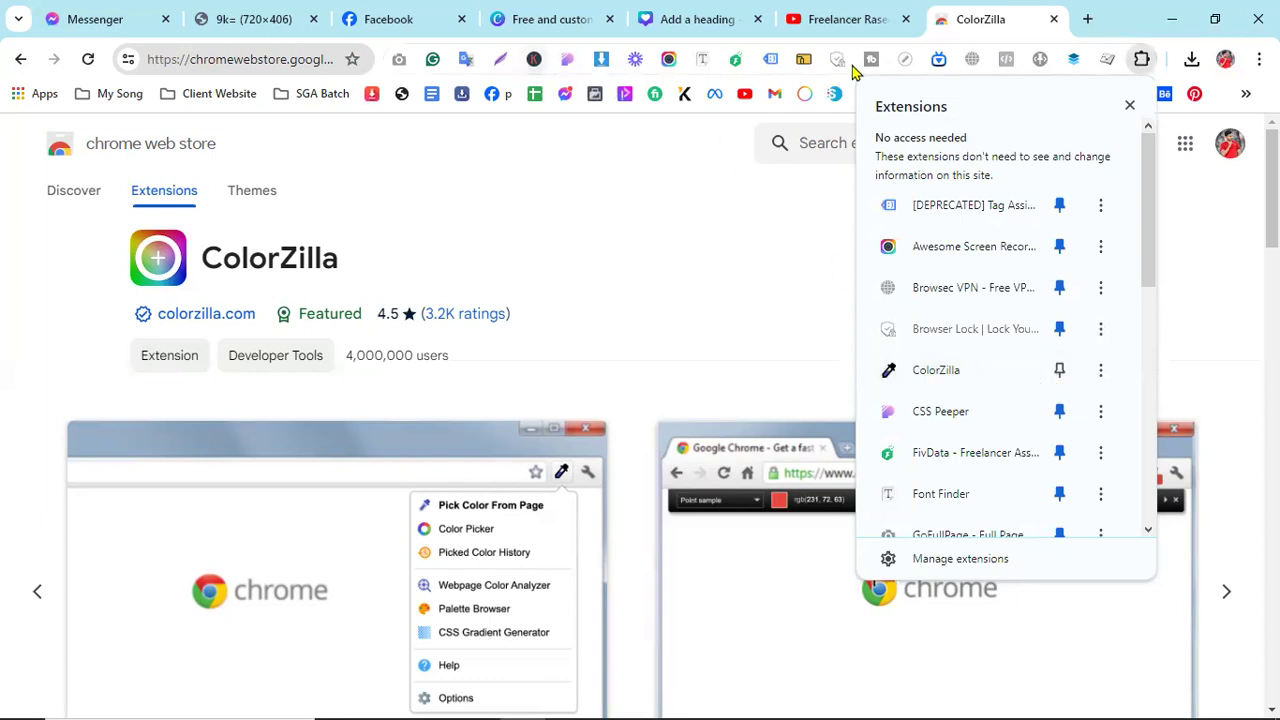
left_click(1059, 376)
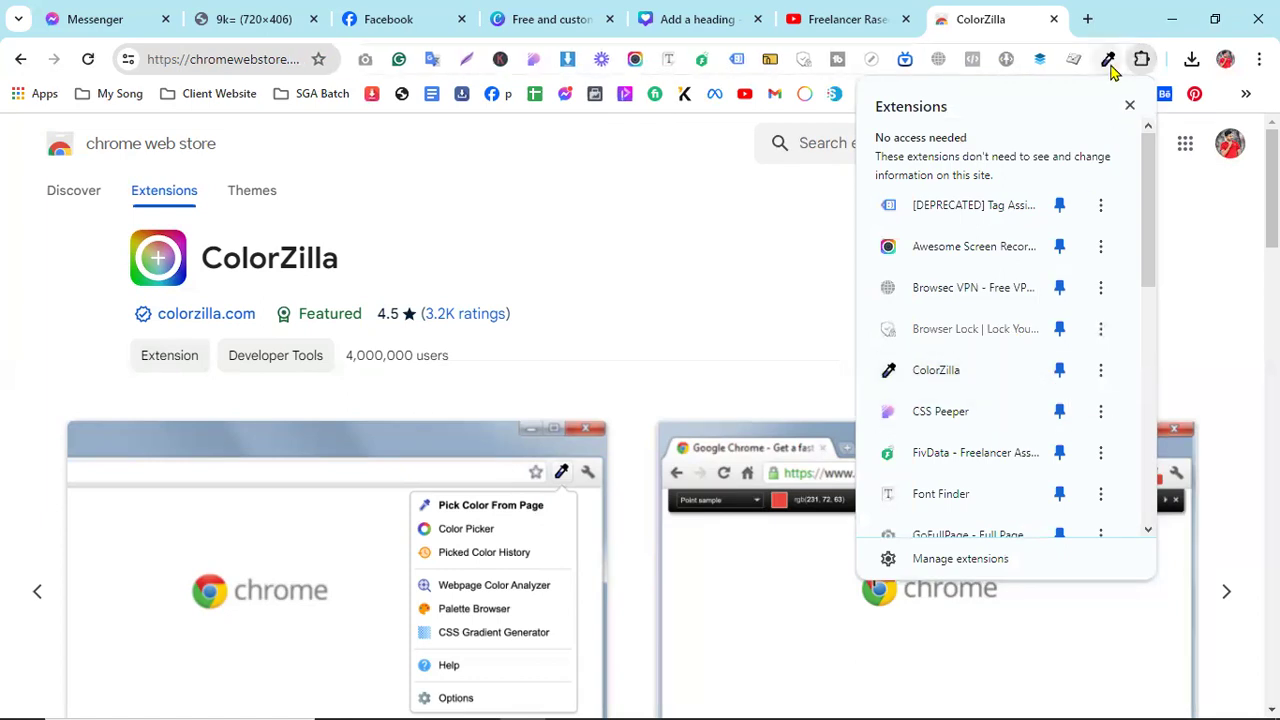
left_click(1113, 28)
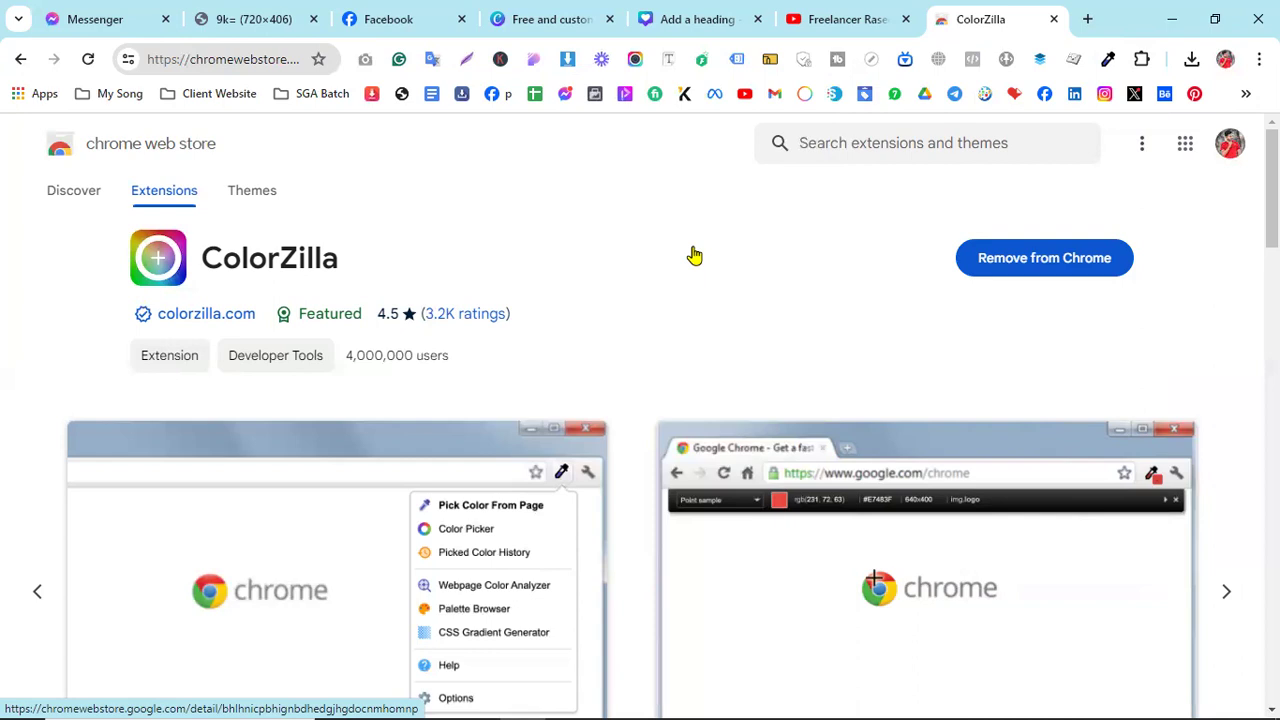
left_click(388, 18)
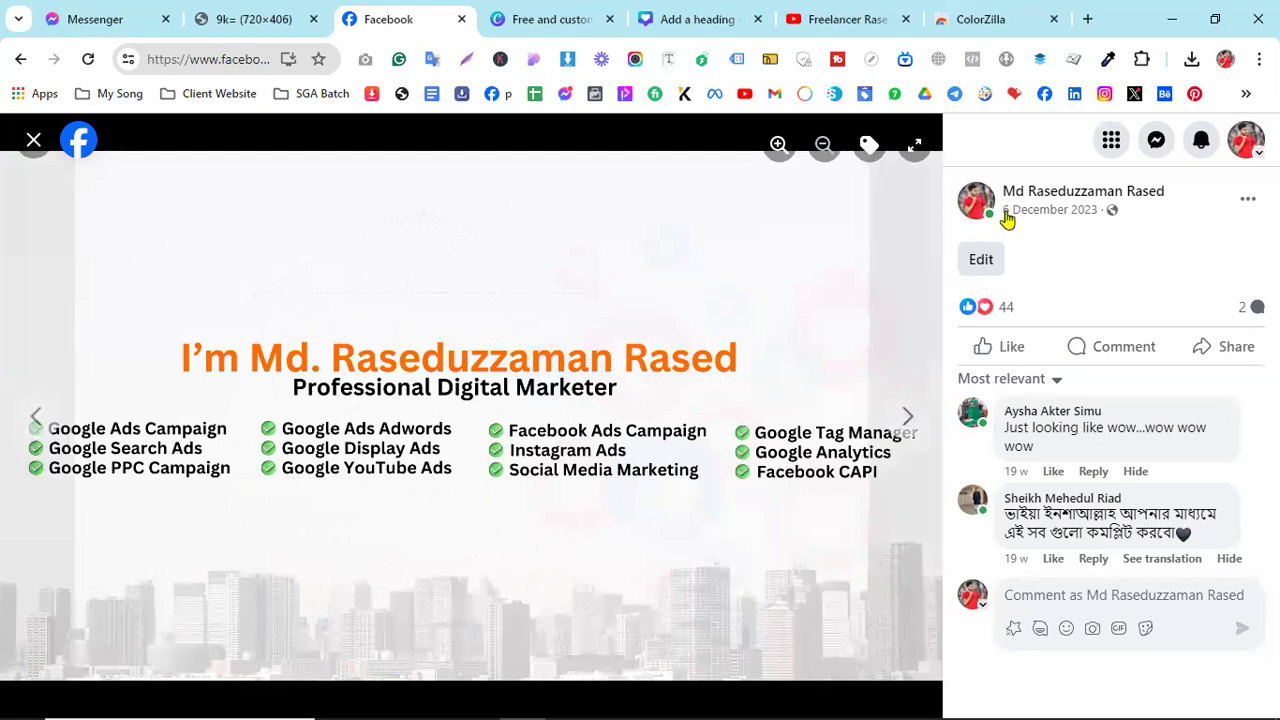
- Sample the cover heading's orange #FF6B00 with ColorZilla's eyedropper, then return to the Canva design
left_click(1108, 62)
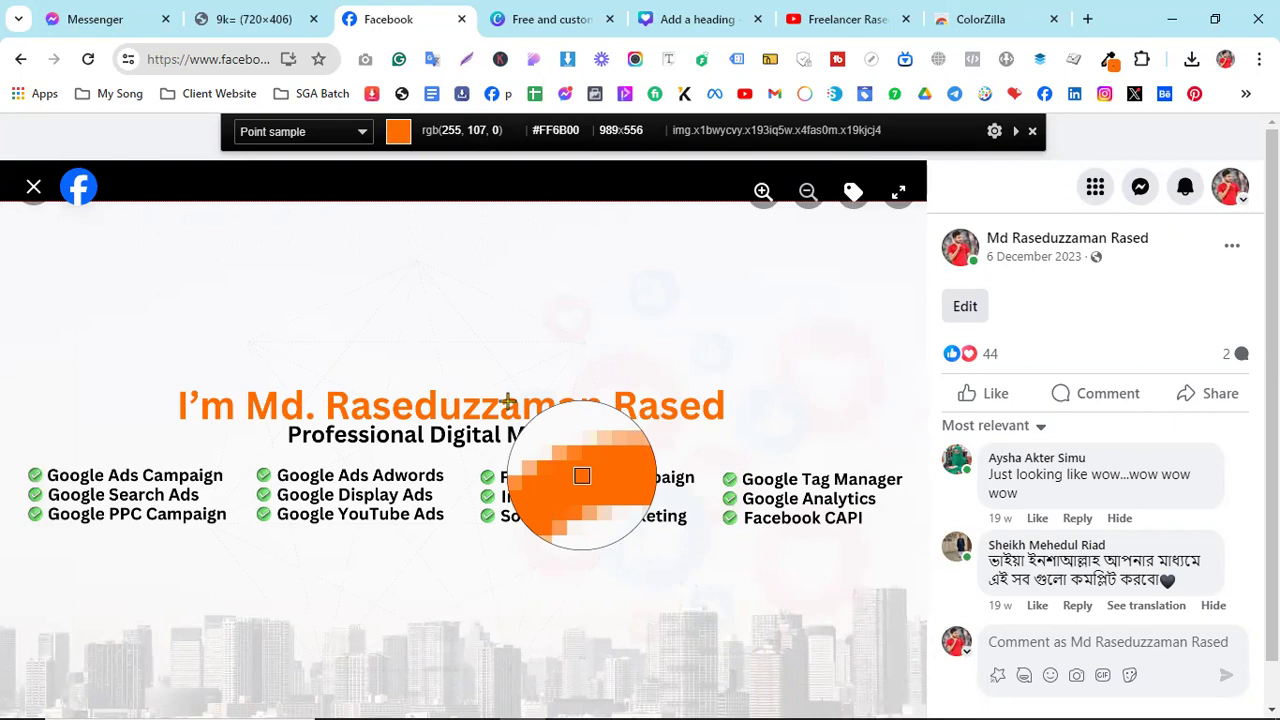
left_click(508, 402)
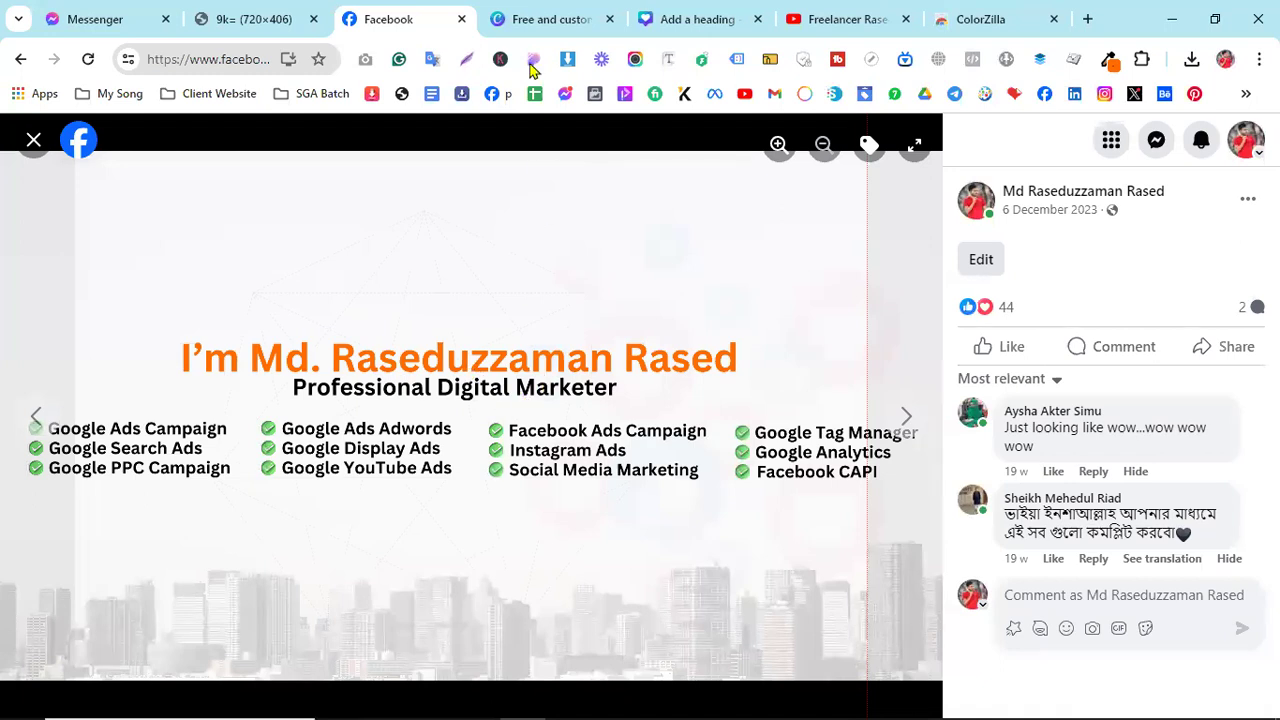
left_click(540, 19)
left_click(690, 19)
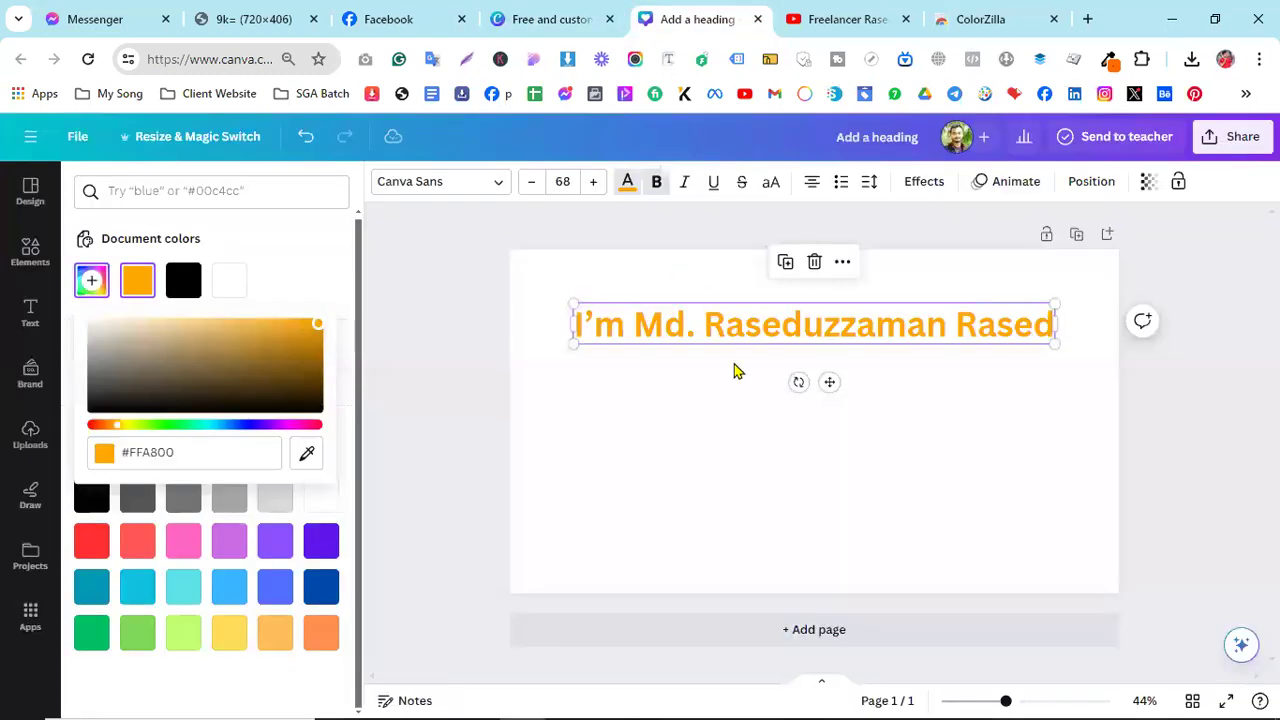
- Paste #FF6B00 as a new custom text colour on the name heading, then view the Facebook cover
left_click(723, 352)
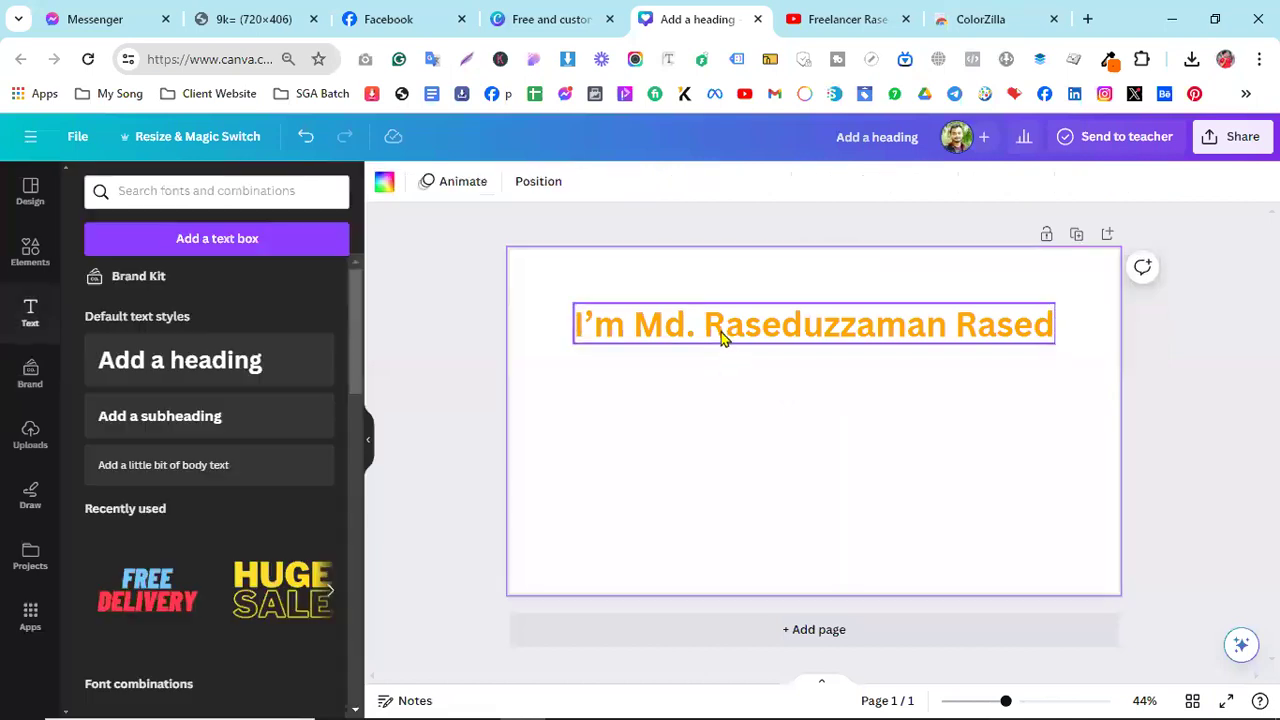
left_click(723, 332)
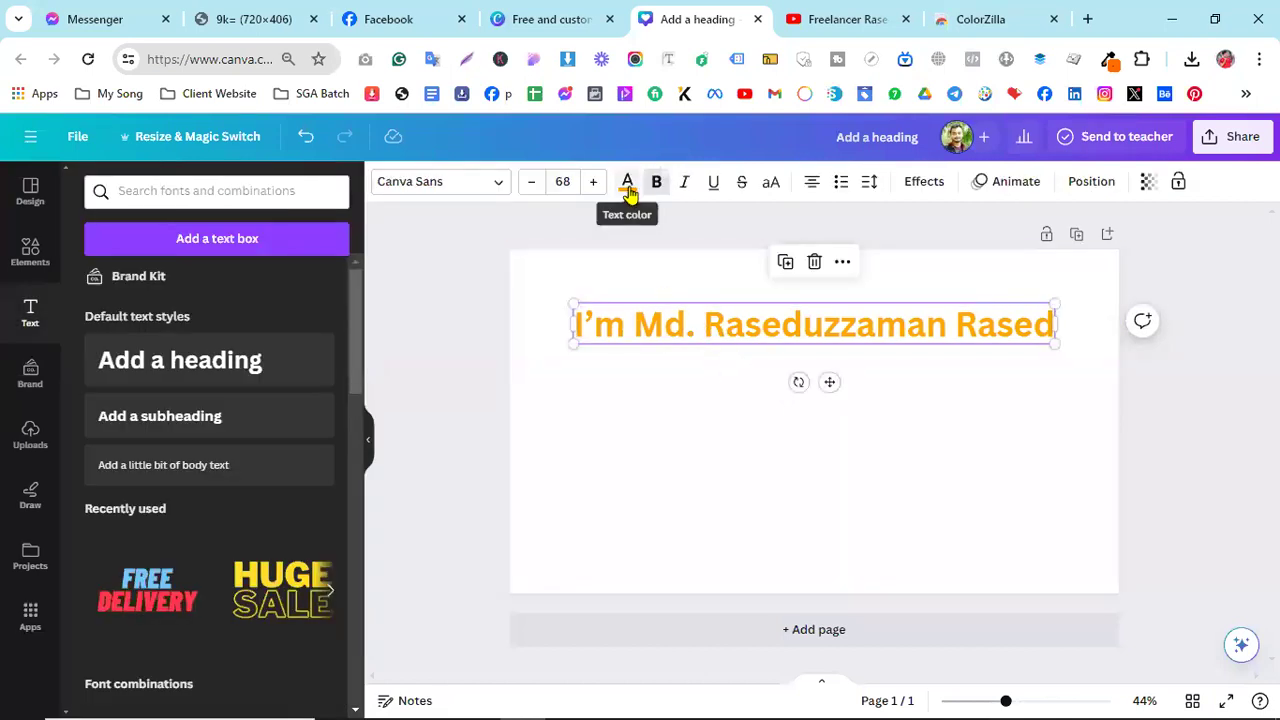
left_click(627, 183)
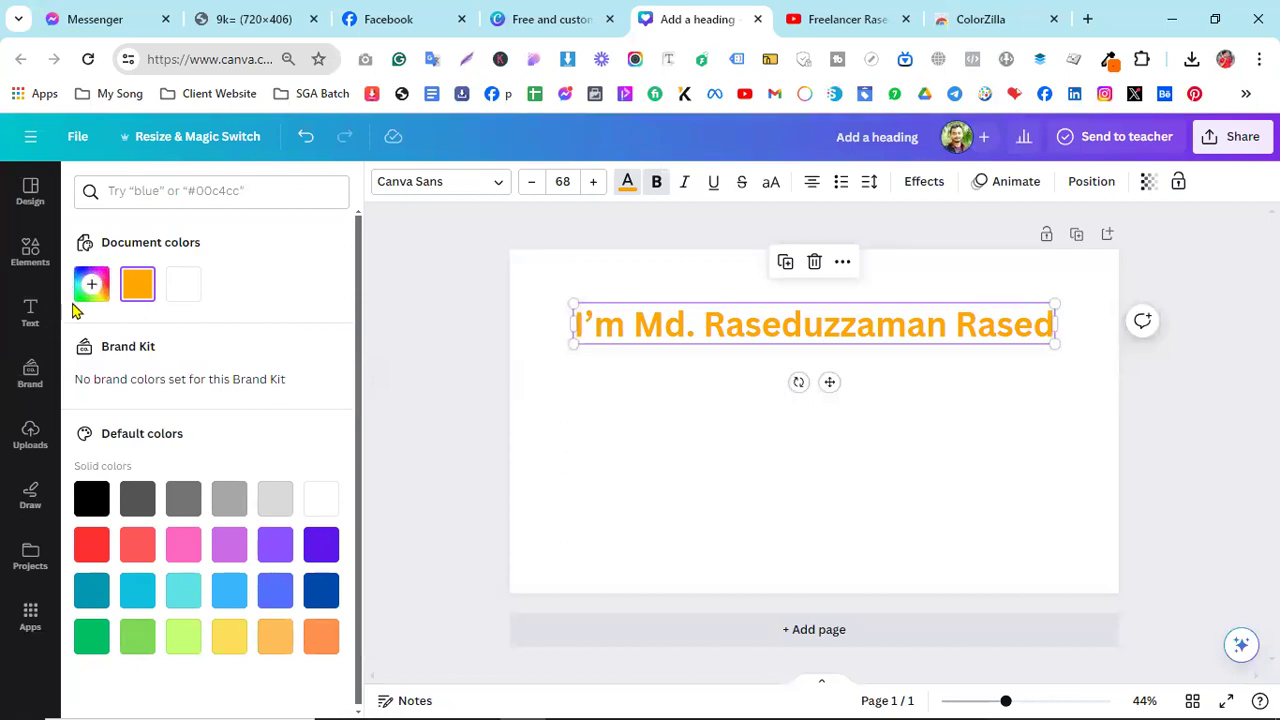
left_click(84, 298)
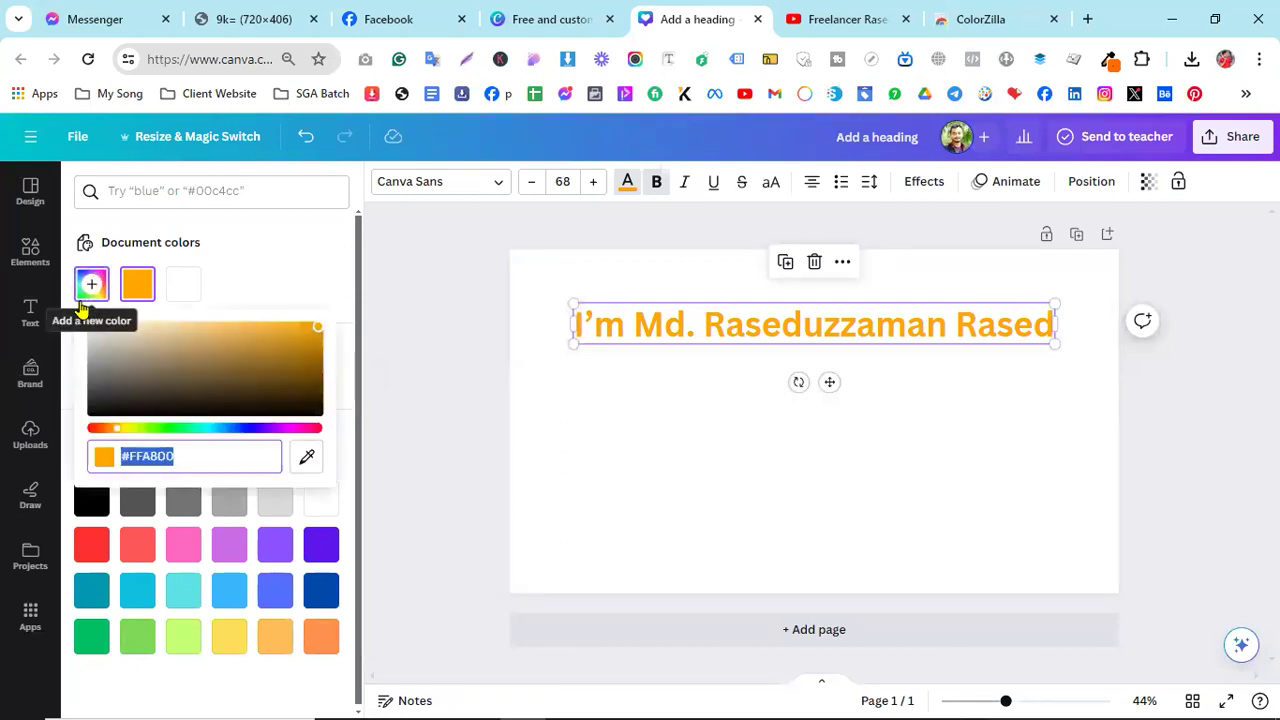
right_click(144, 457)
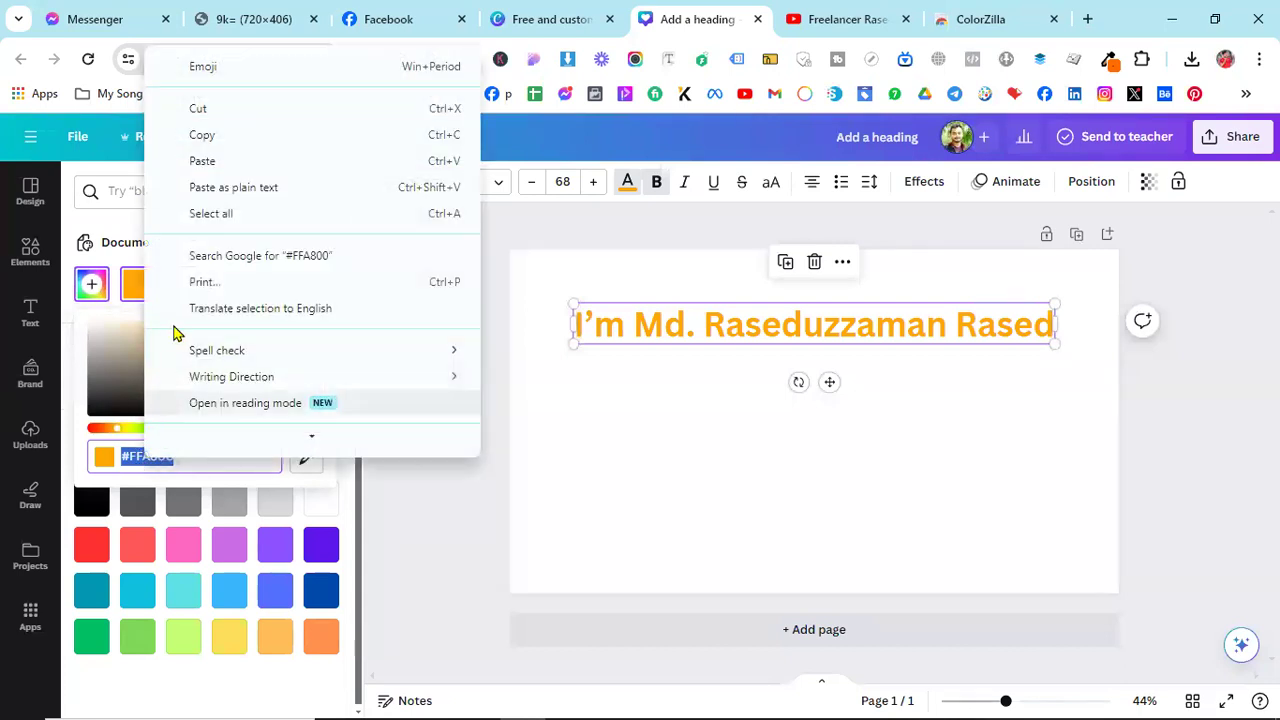
left_click(214, 166)
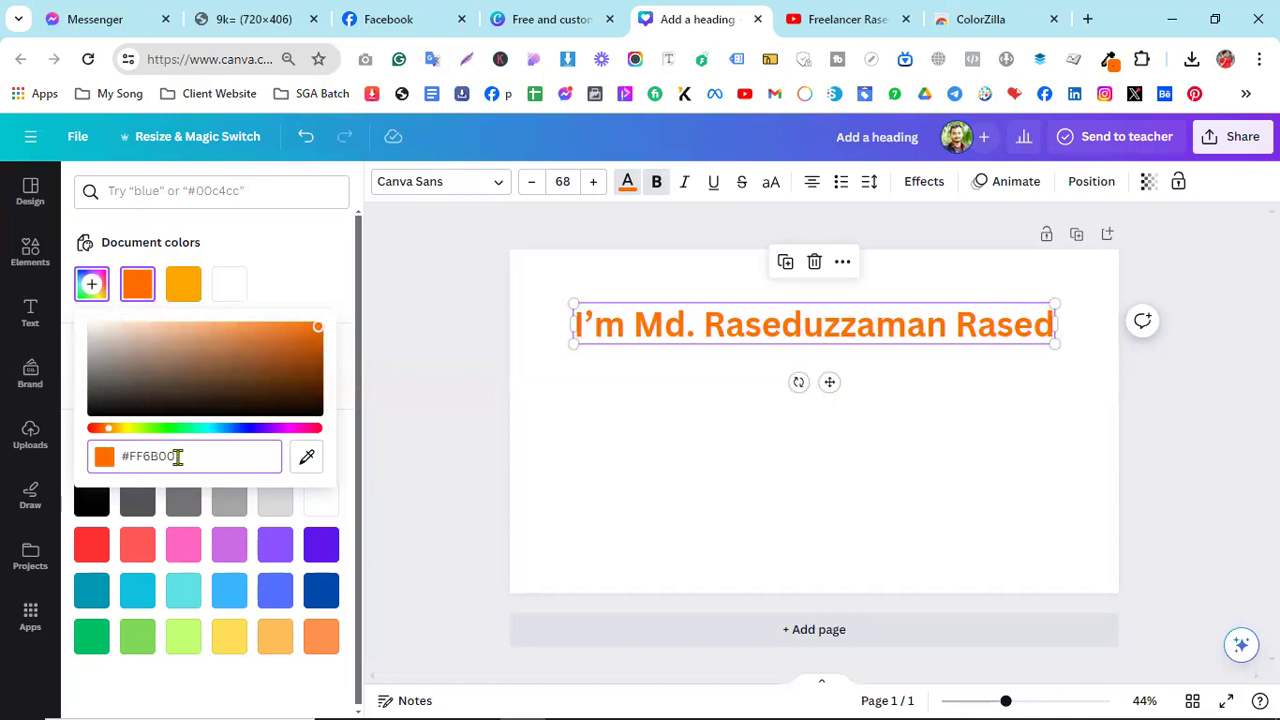
left_click(714, 406)
left_click(390, 19)
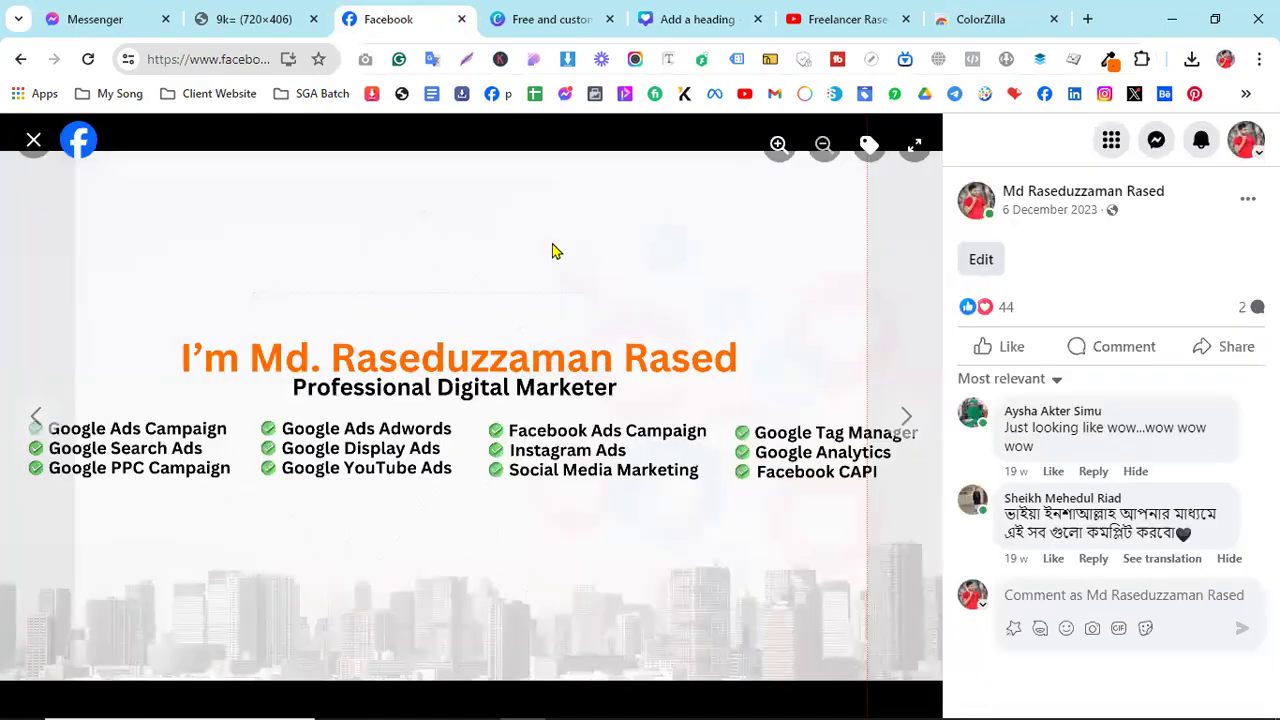
- Sample the cover heading's orange #FF6B00 with ColorZilla and reselect the Canva name heading
left_click(686, 14)
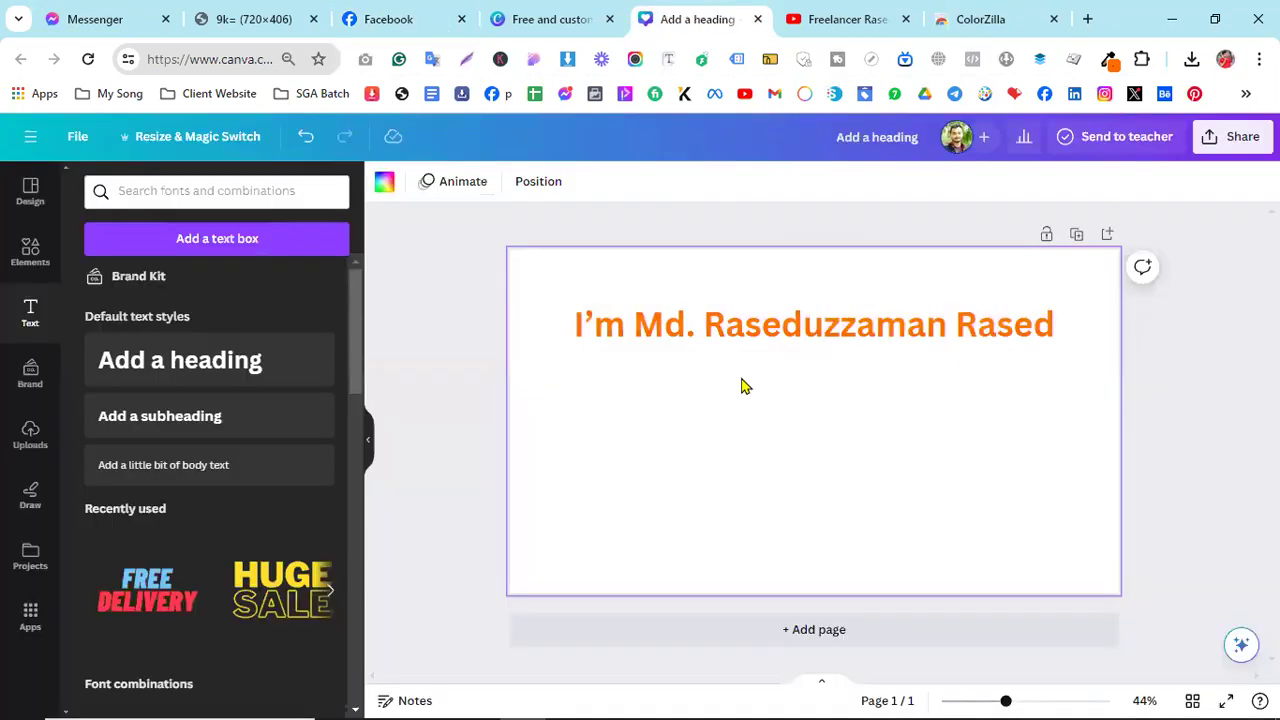
left_click(400, 21)
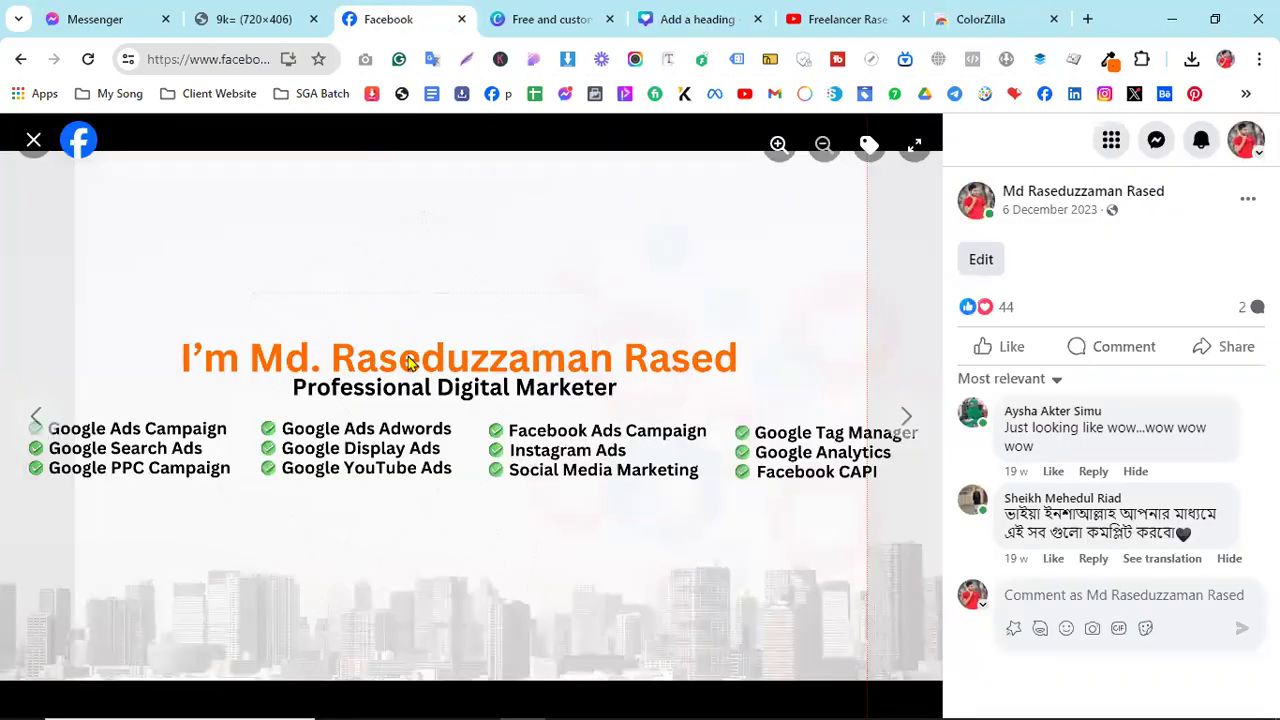
left_click(676, 22)
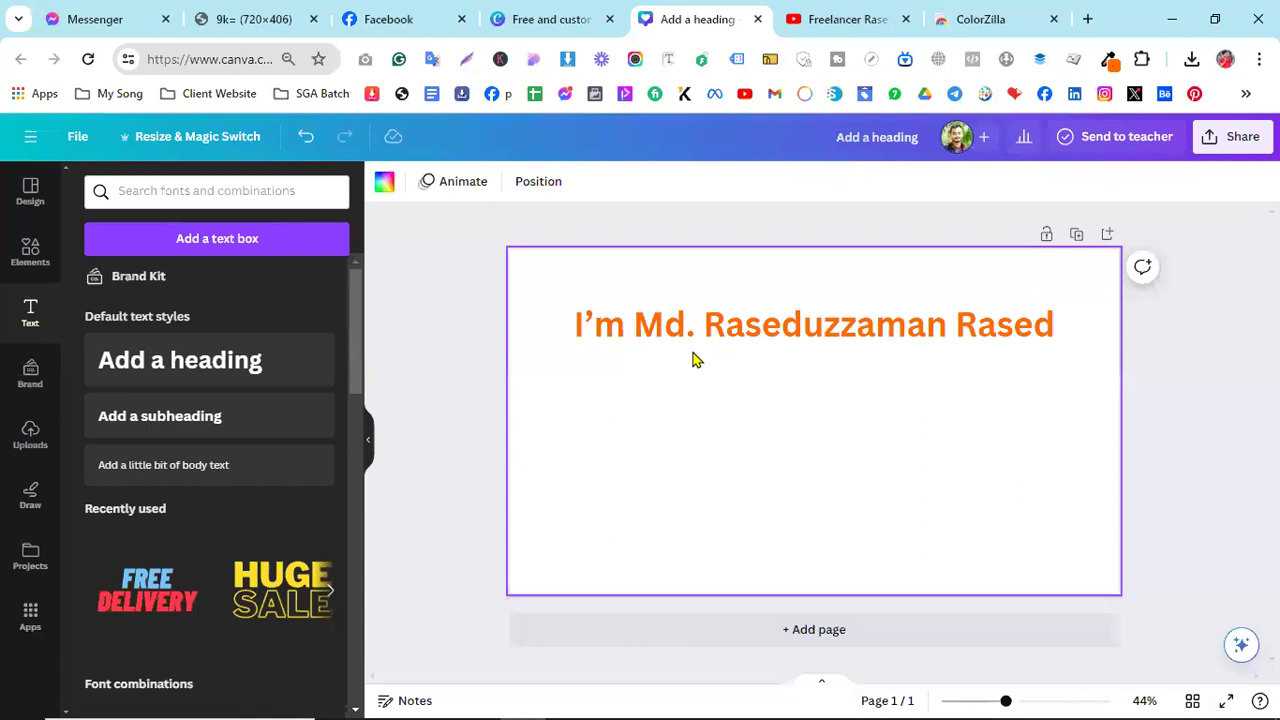
left_click(372, 12)
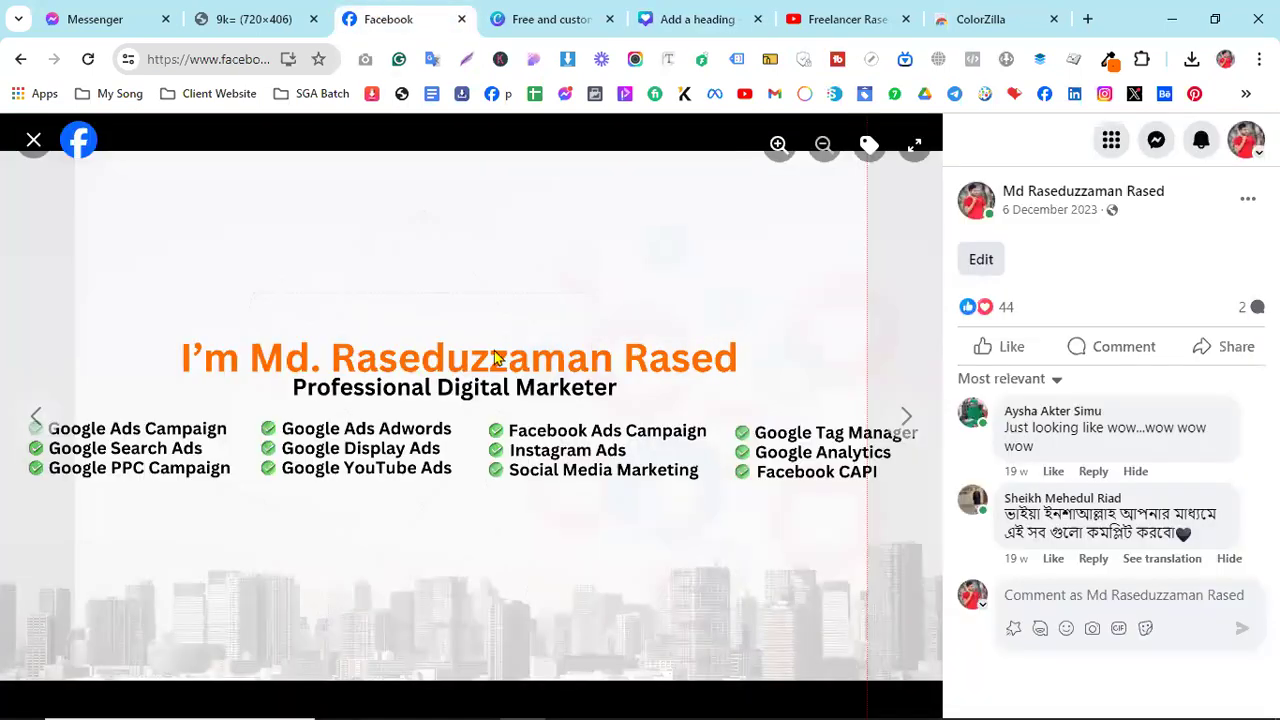
left_click(1110, 59)
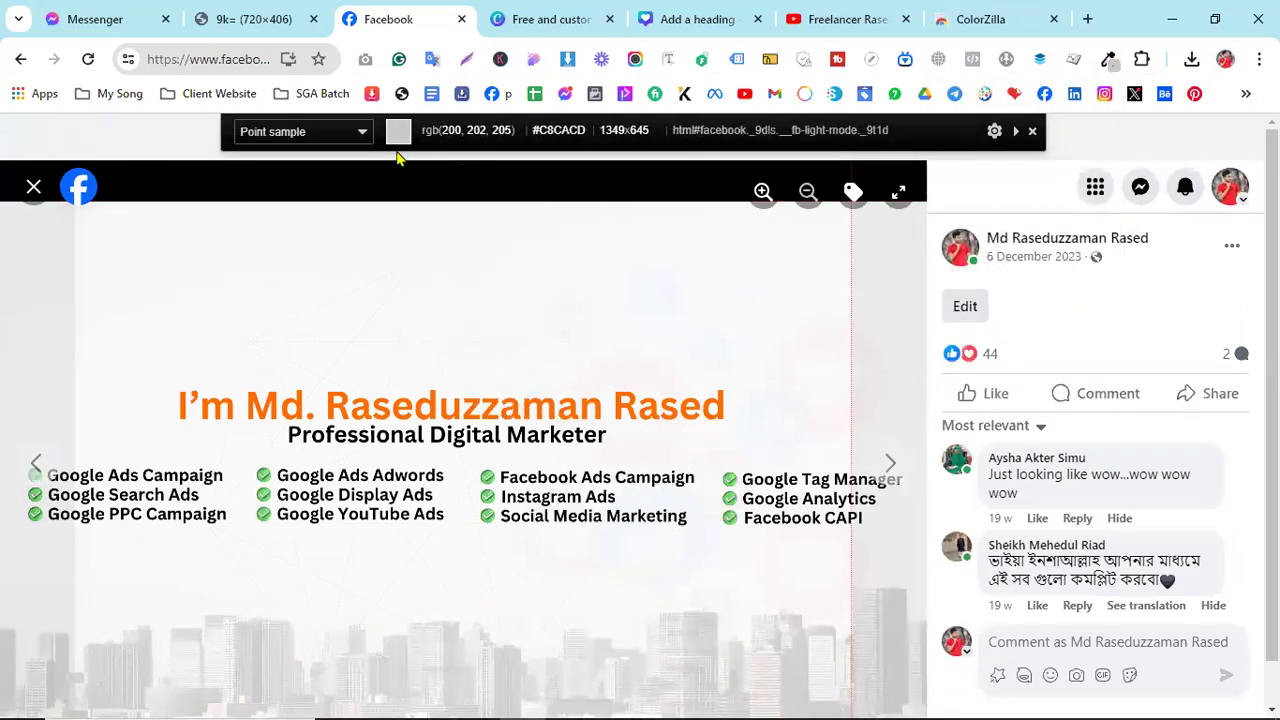
left_click(538, 404)
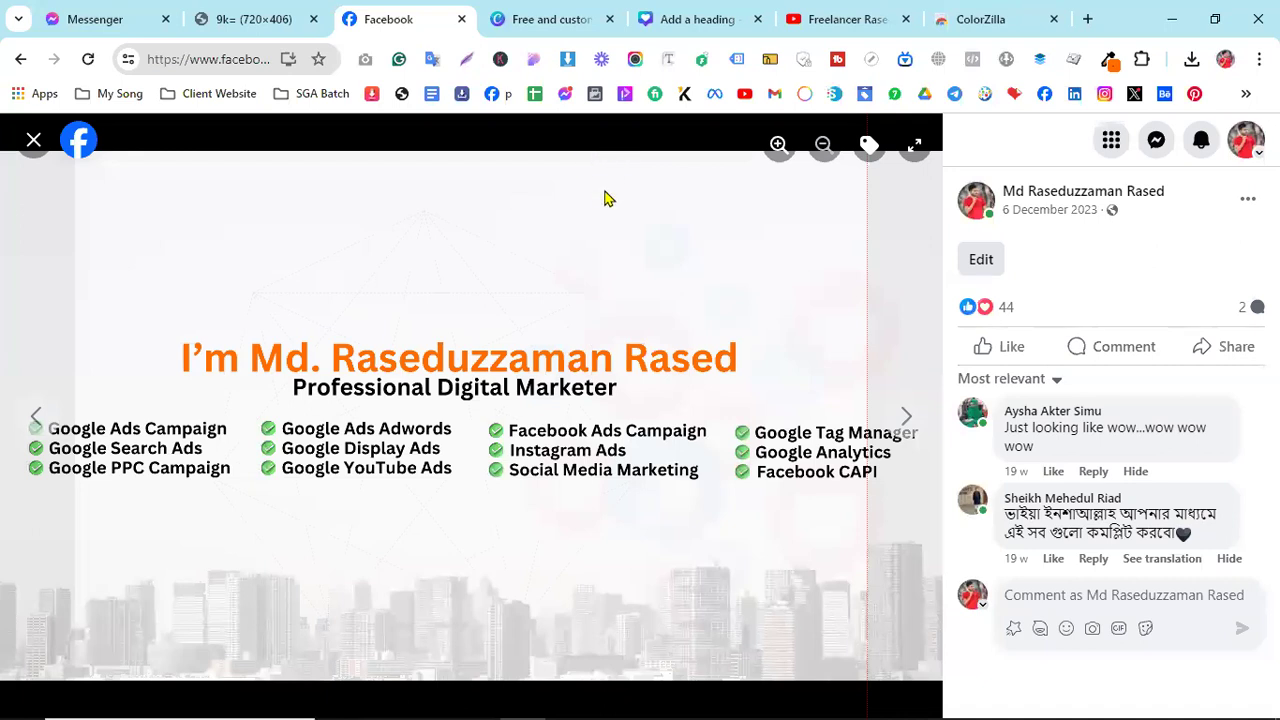
left_click(690, 12)
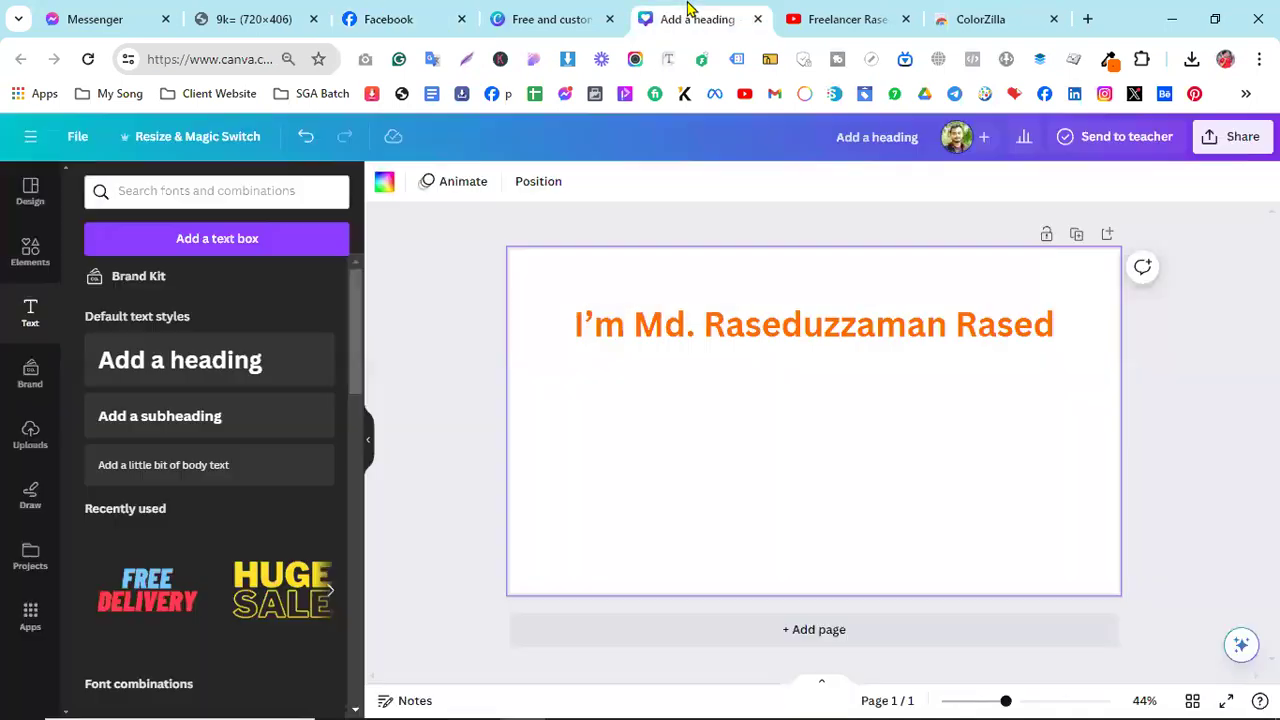
left_click(697, 346)
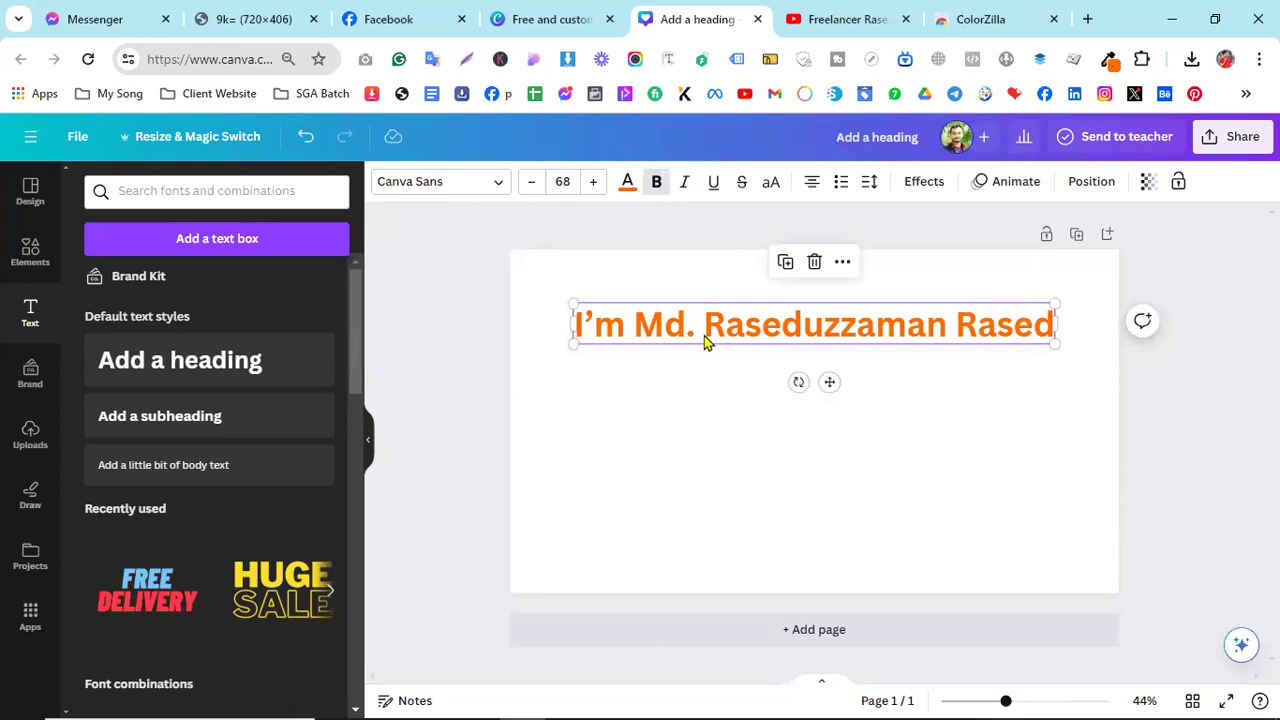
- Apply the pasted #FF6B00 as the name heading's text colour and compare against the Facebook cover
left_click(627, 185)
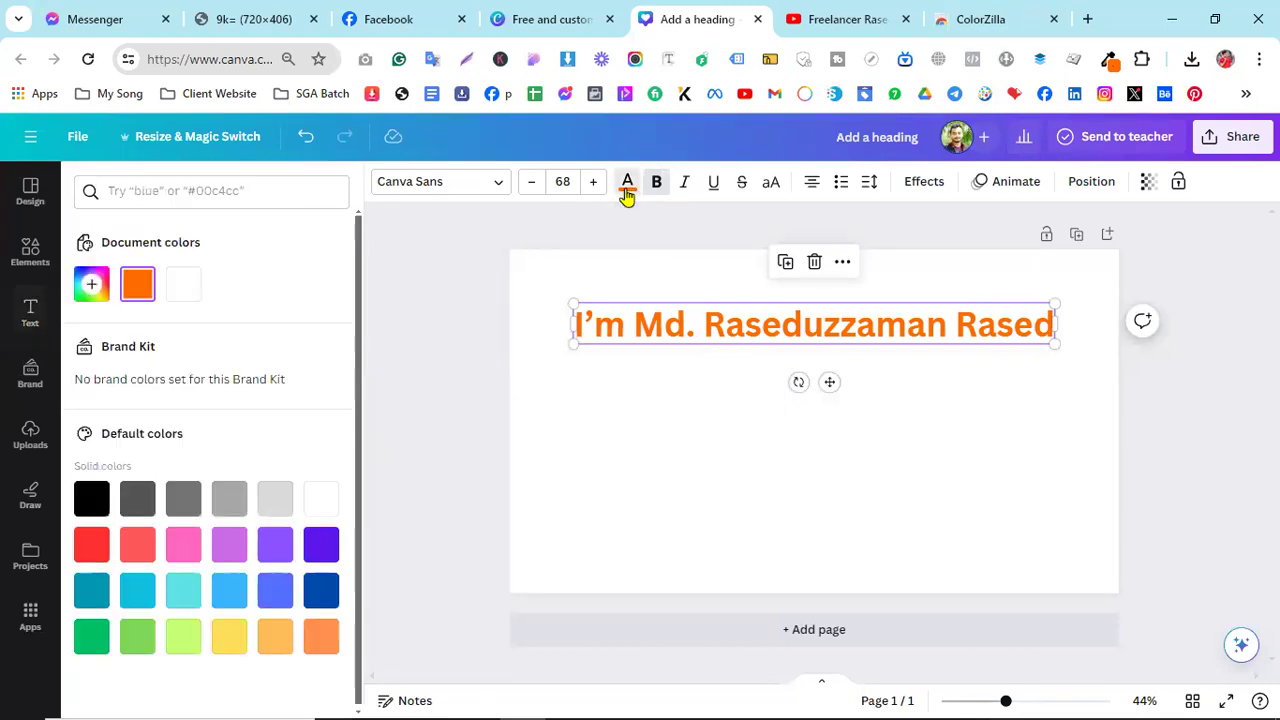
left_click(89, 290)
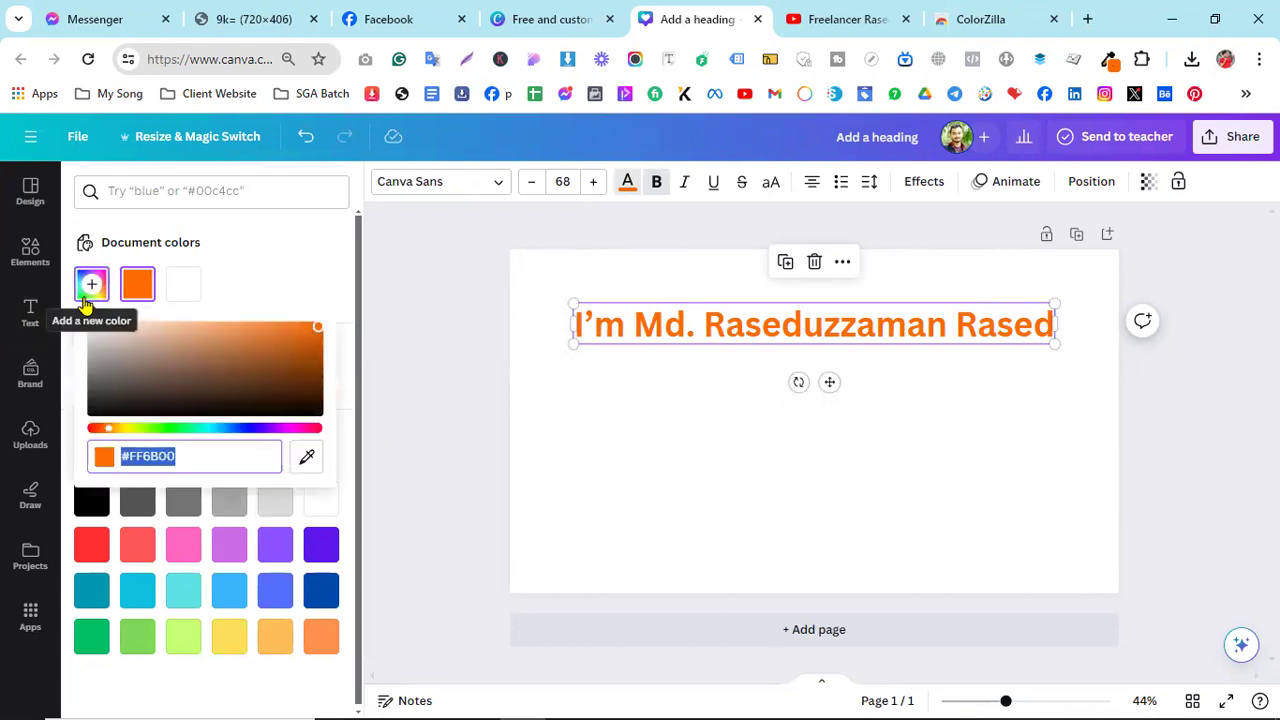
right_click(140, 458)
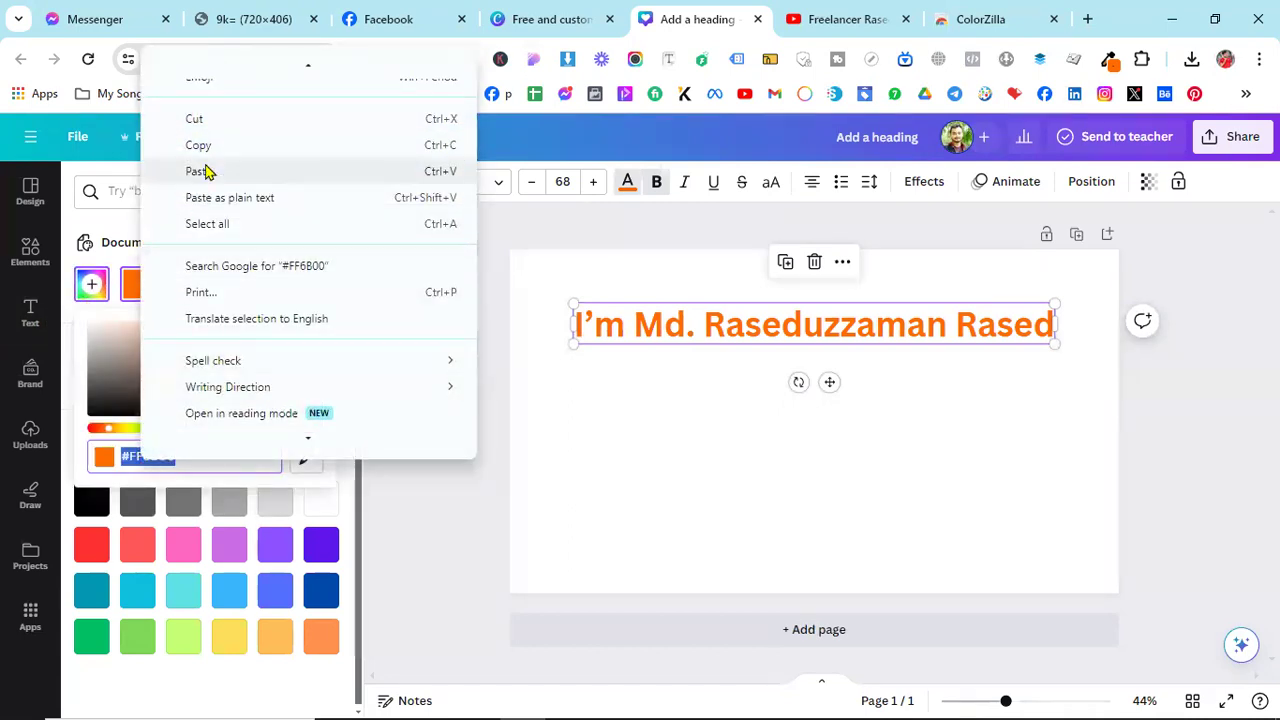
left_click(200, 169)
left_click(728, 432)
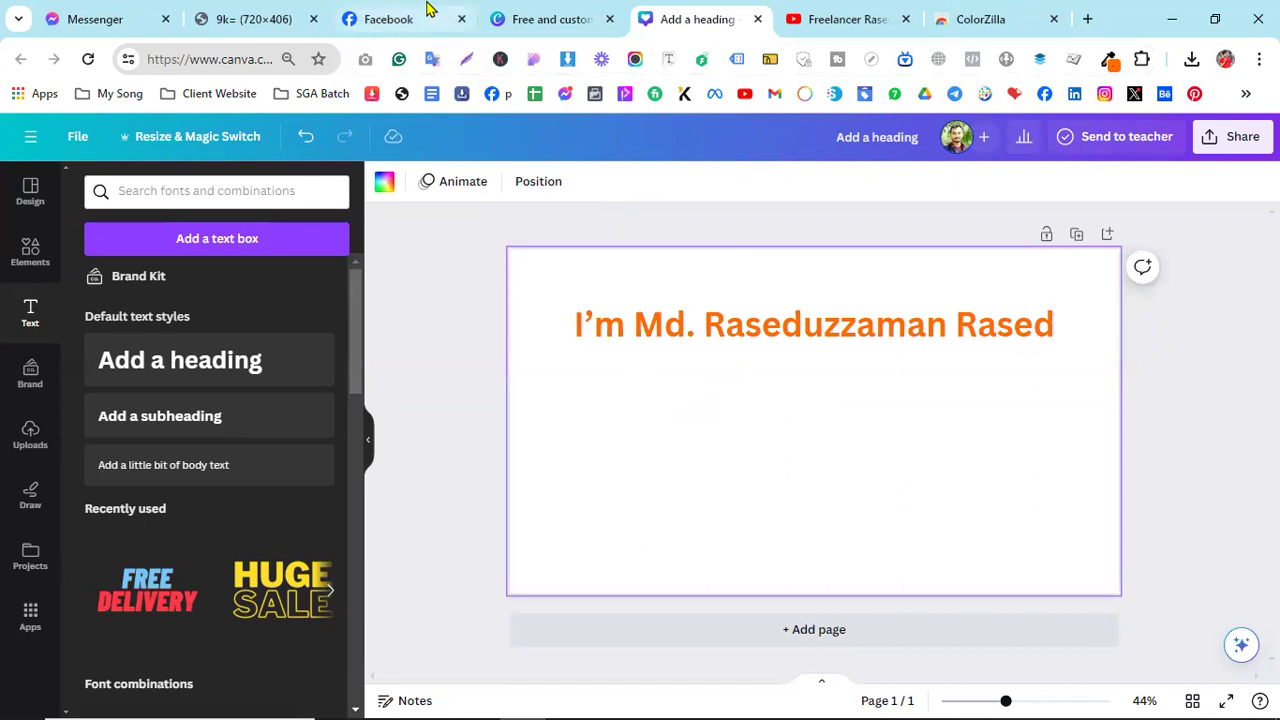
left_click(427, 12)
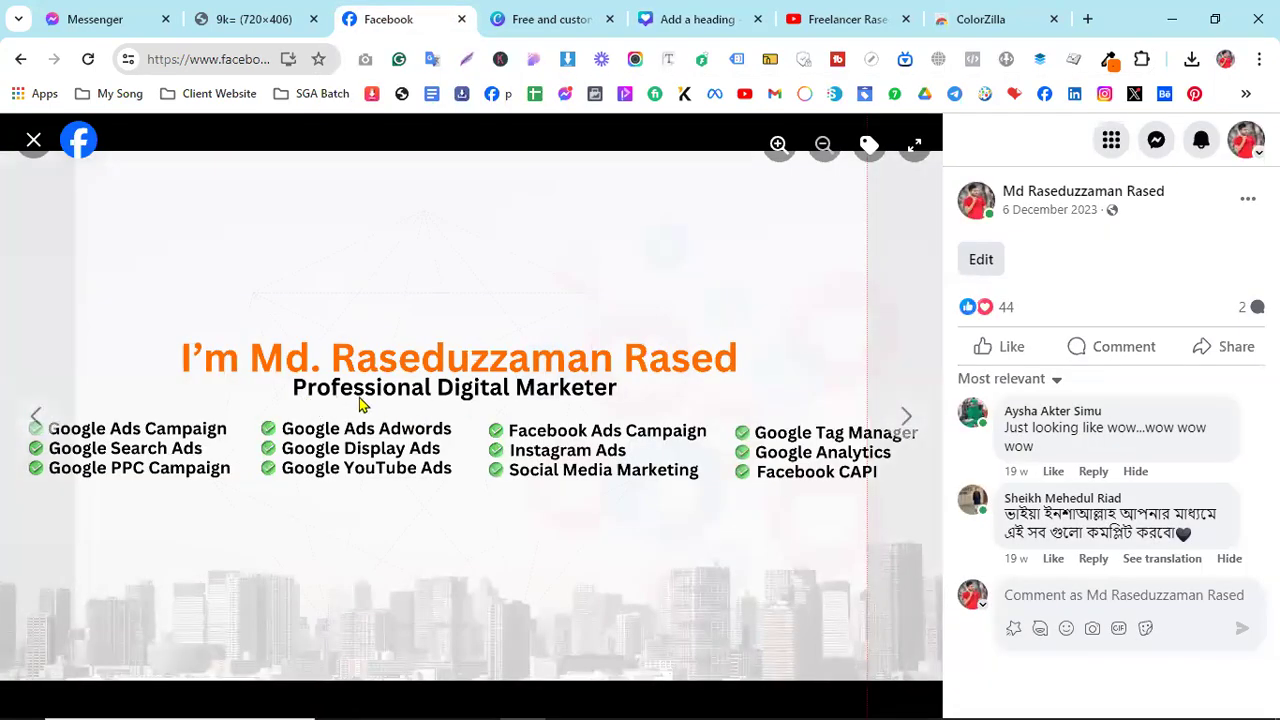
left_click(670, 14)
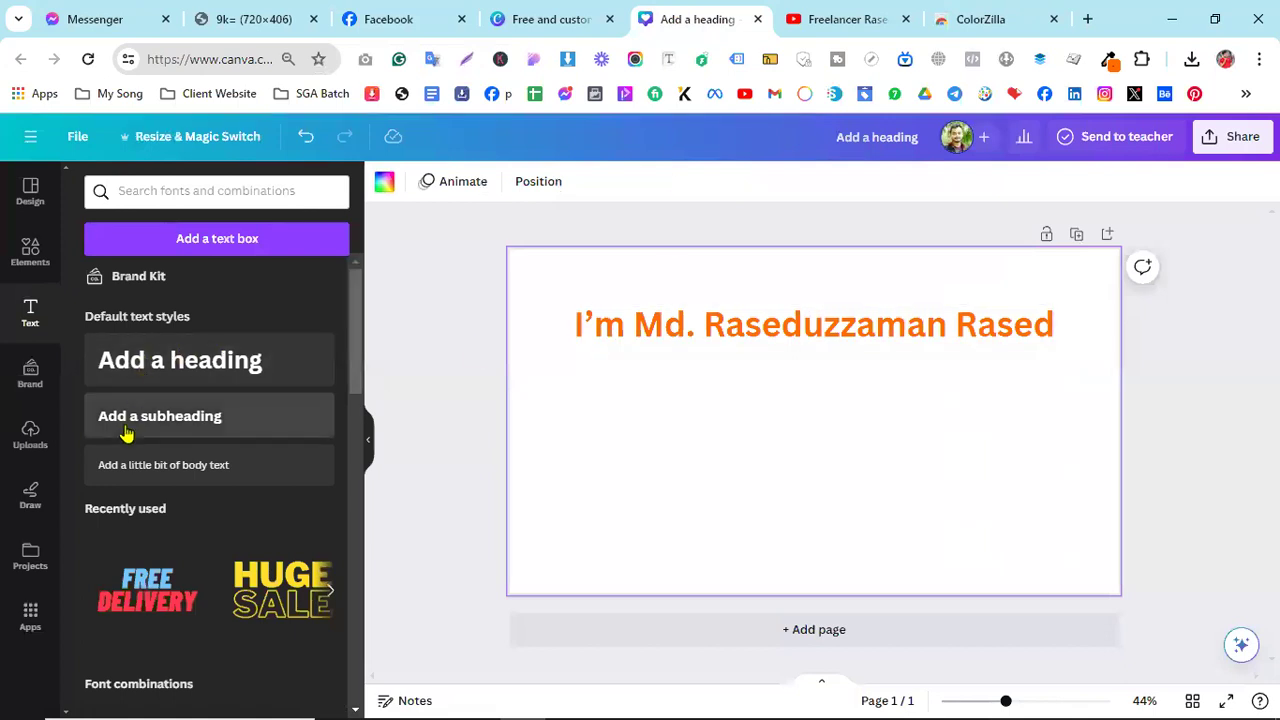
- Add a new heading reading 'Professional Digital Marketer'
left_click(137, 377)
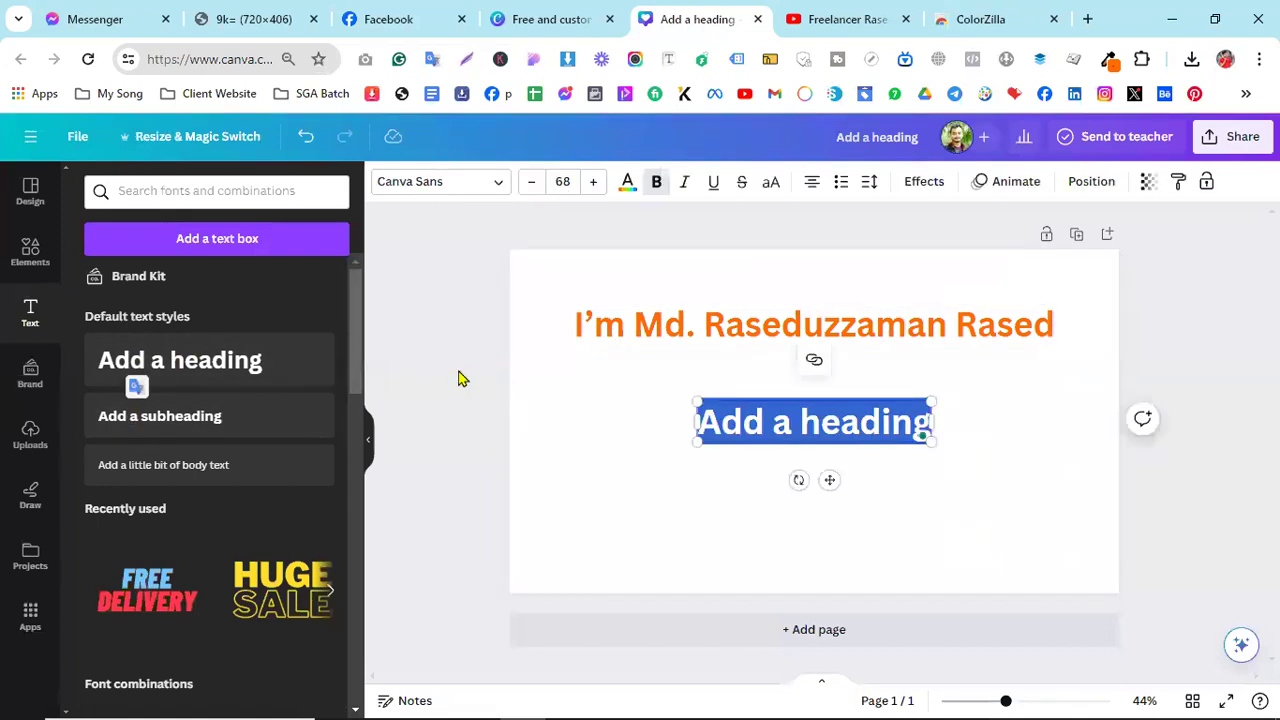
type("Profession")
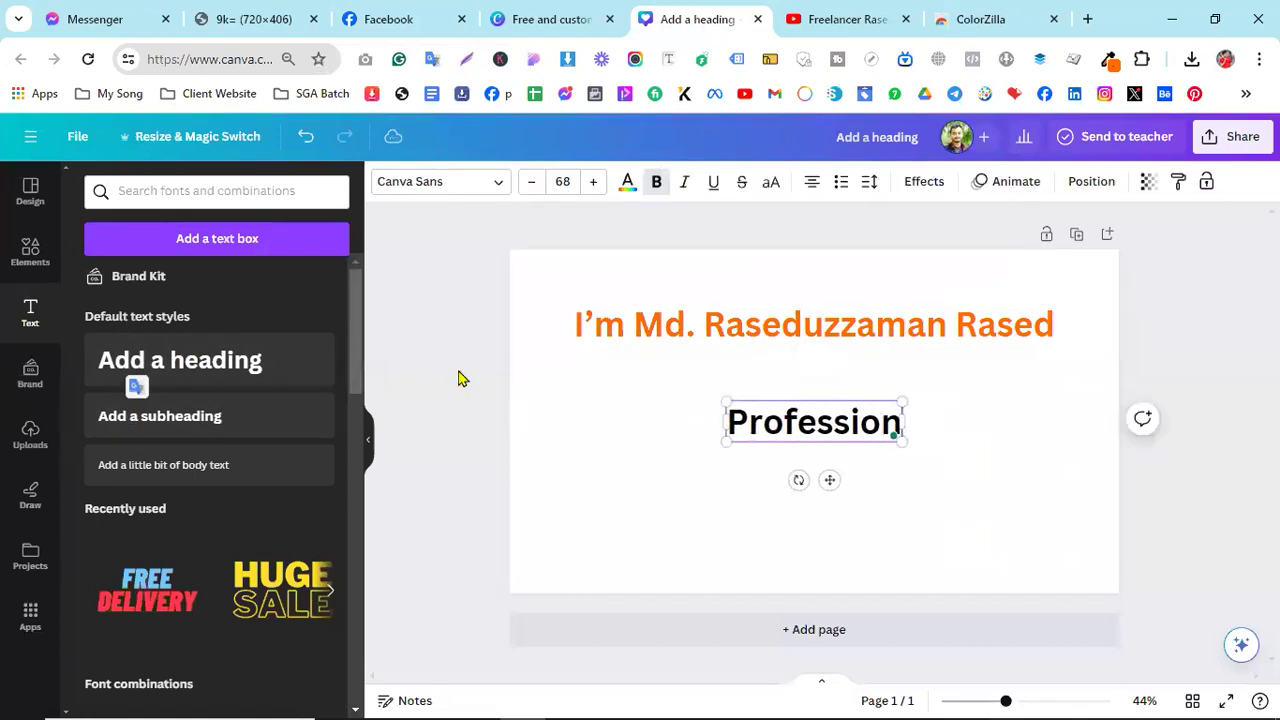
type("al Digit")
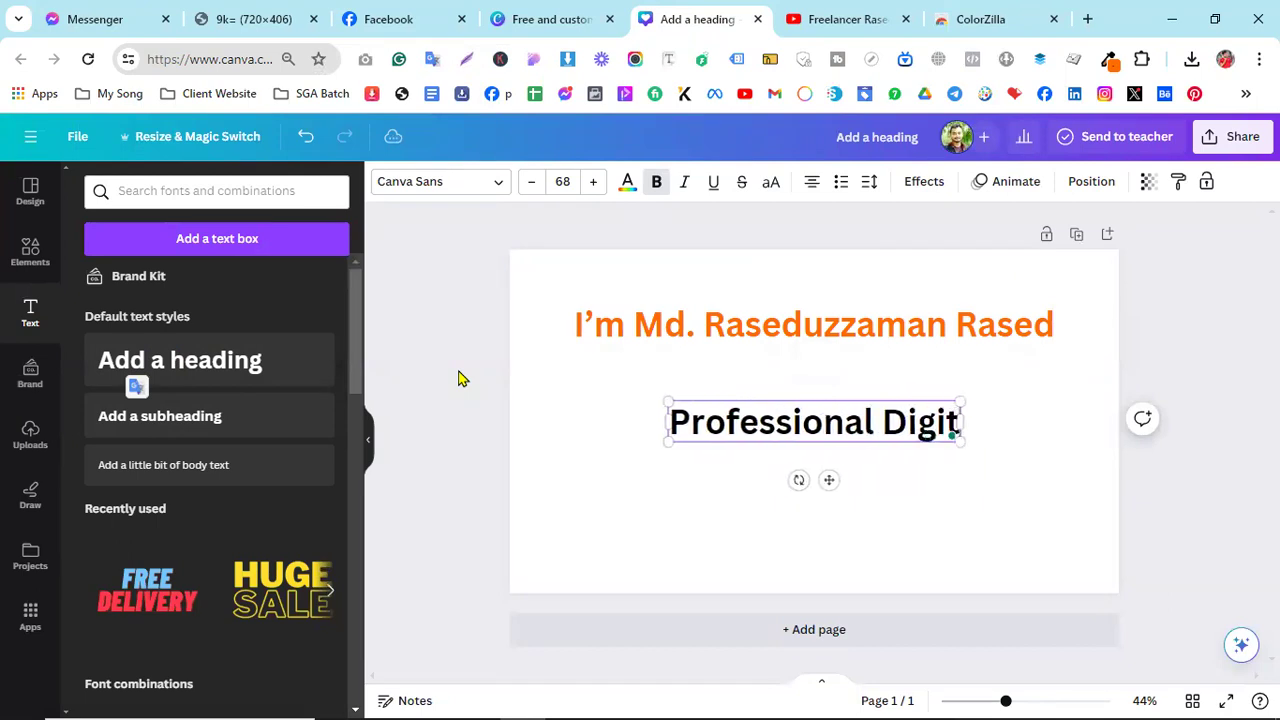
type("al Marketer")
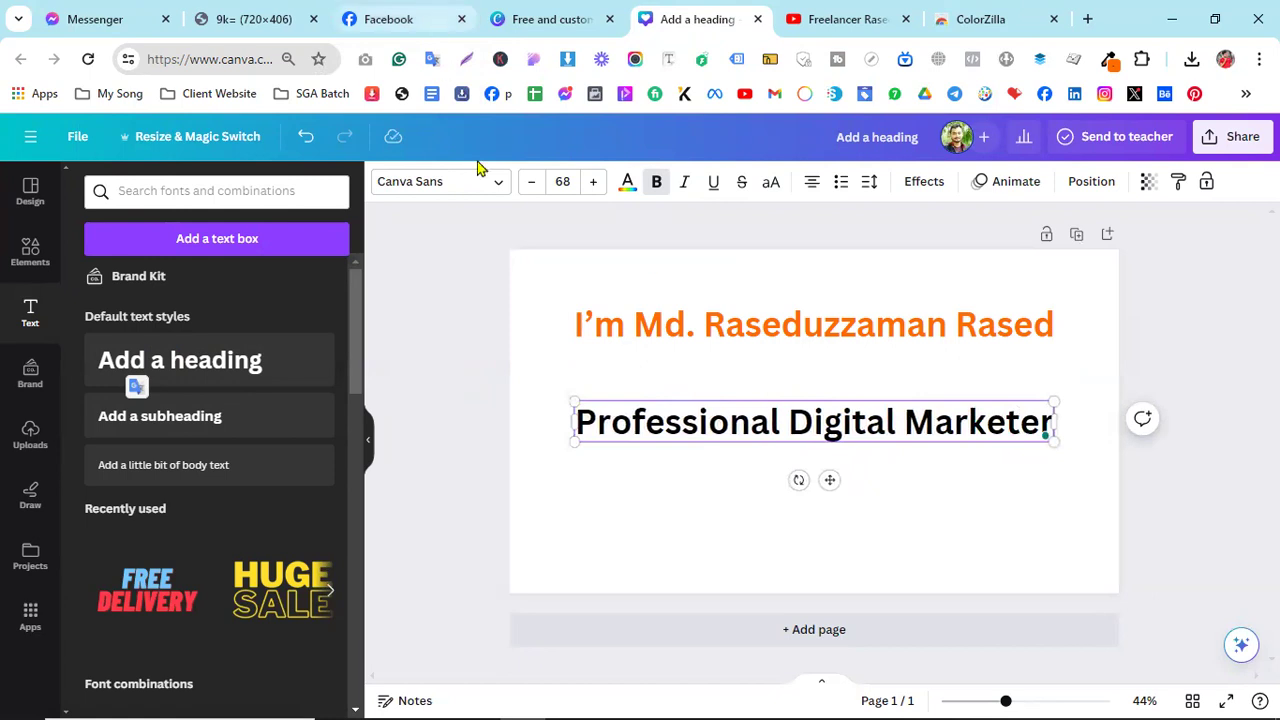
key("ctrl+3")
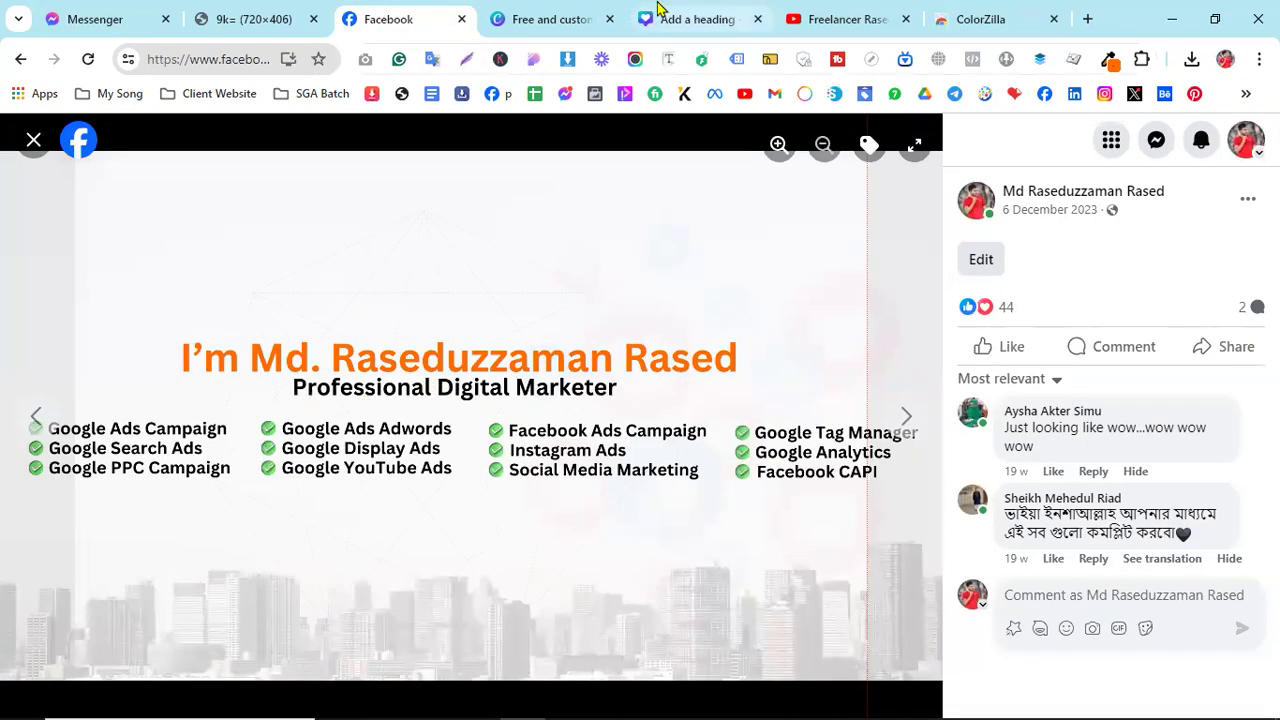
left_click(660, 15)
- Shrink the subheading to size 47.7 and place it just under the orange heading
left_click_drag(568, 395, 712, 478)
left_click_drag(904, 480, 843, 415)
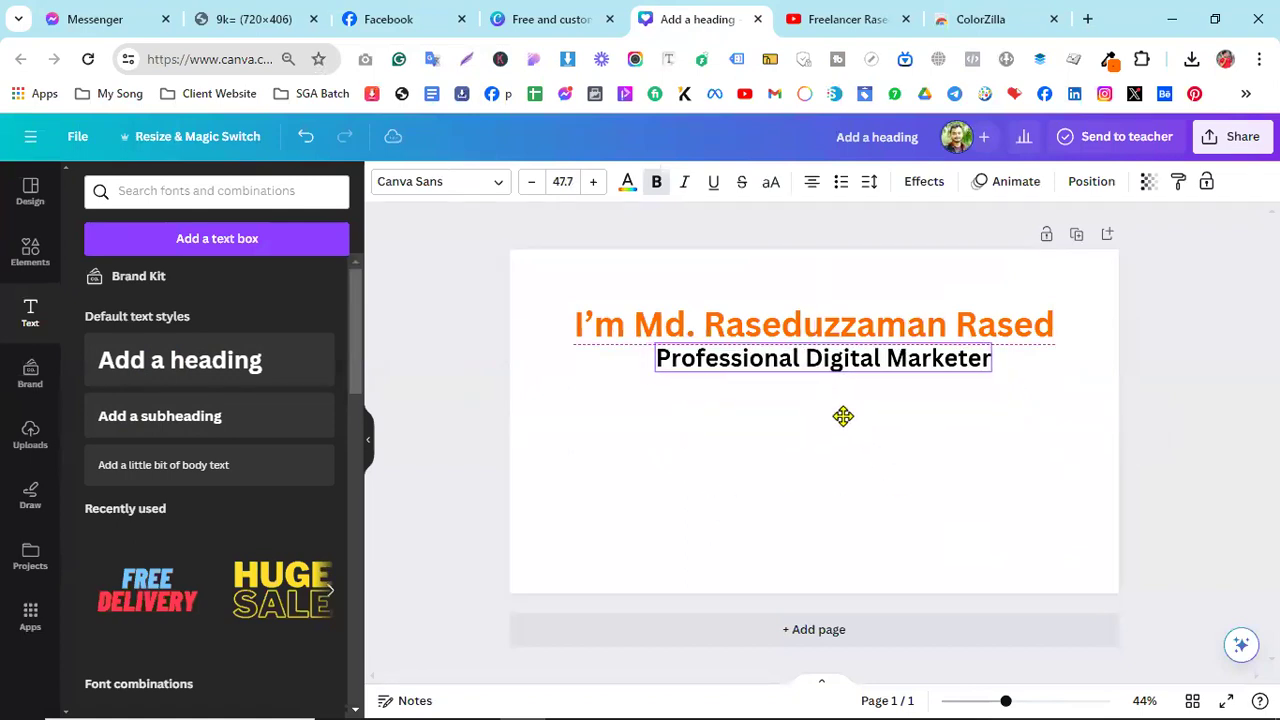
left_click(926, 480)
left_click(362, 18)
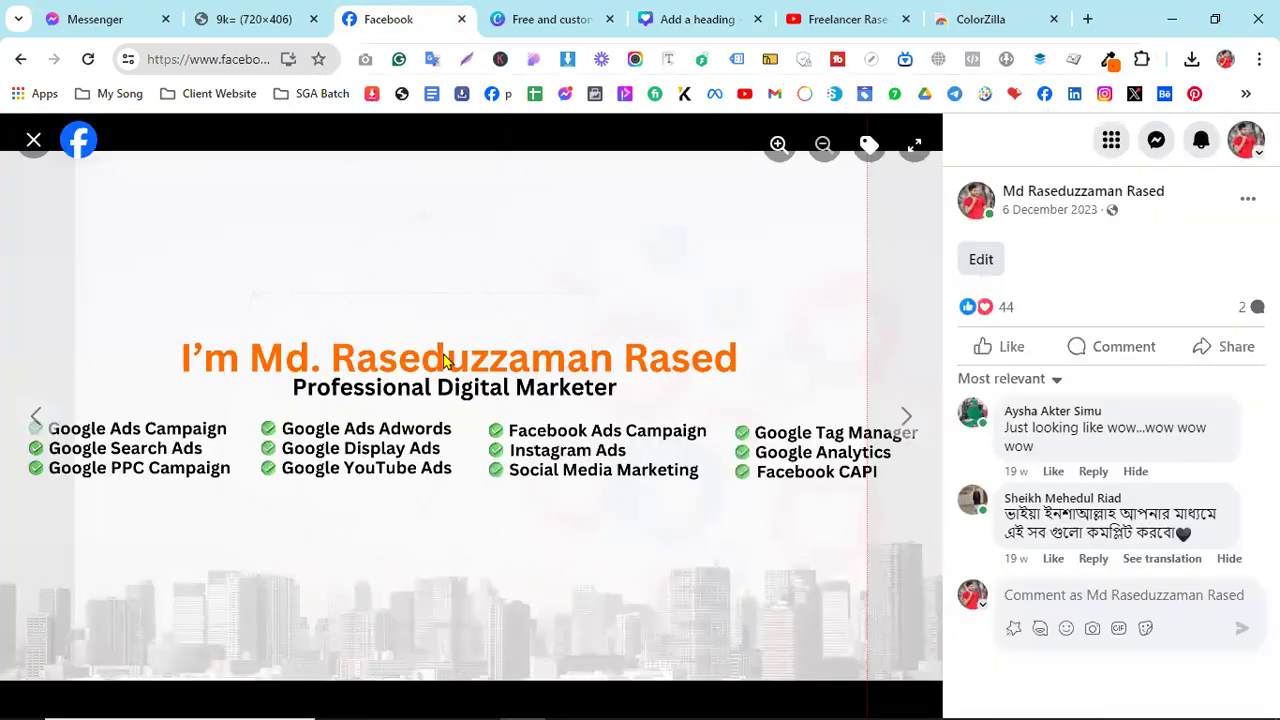
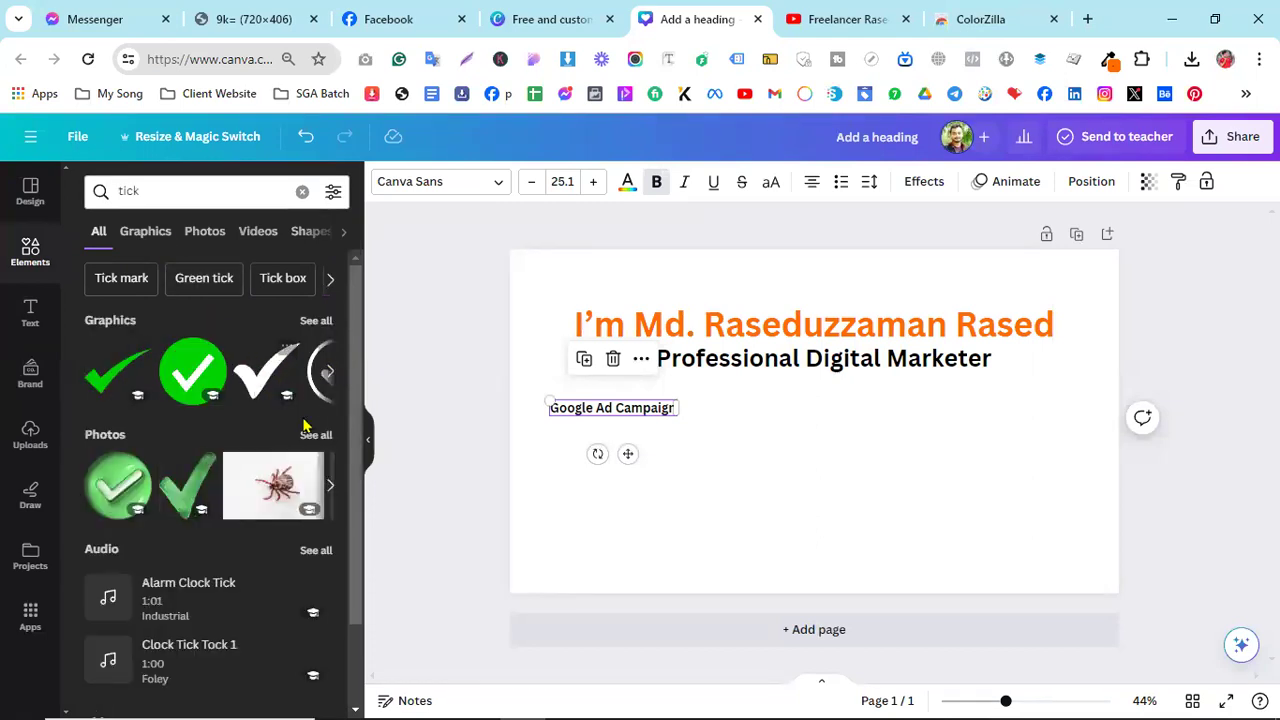
- Show all the 'tick' graphics results in Elements and browse through them
left_click(315, 321)
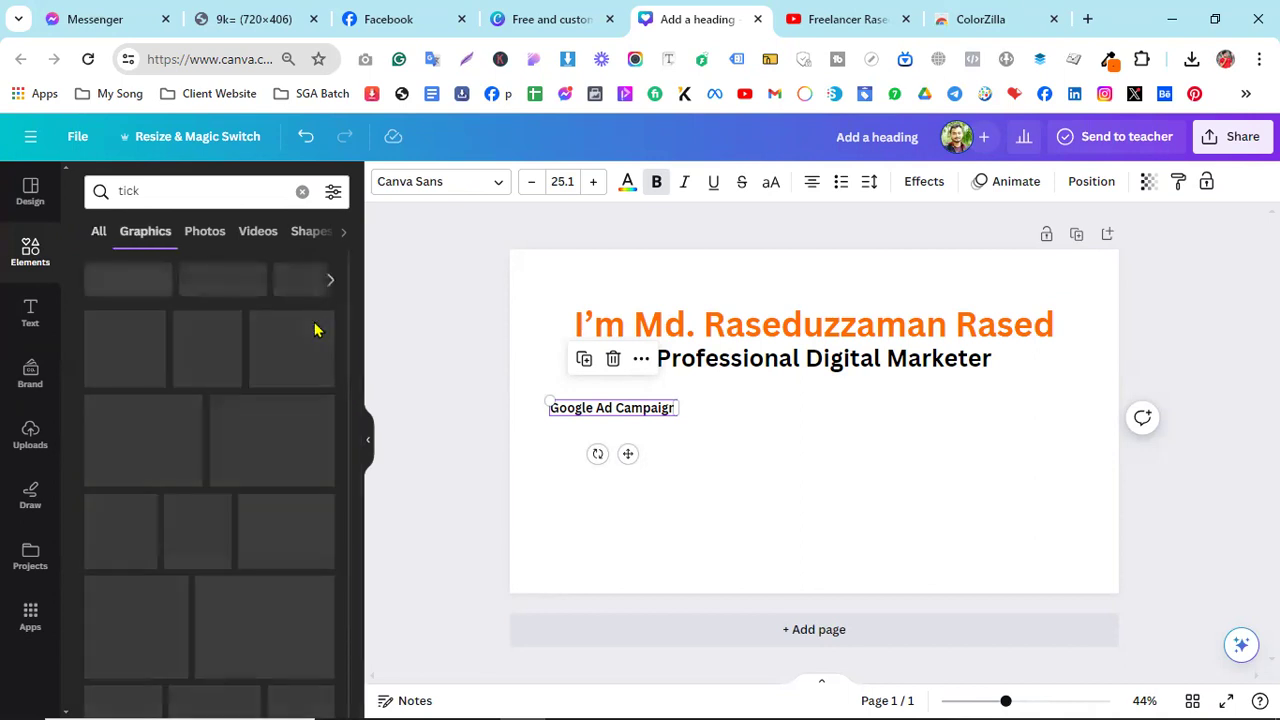
scroll(315, 328, "down", 2)
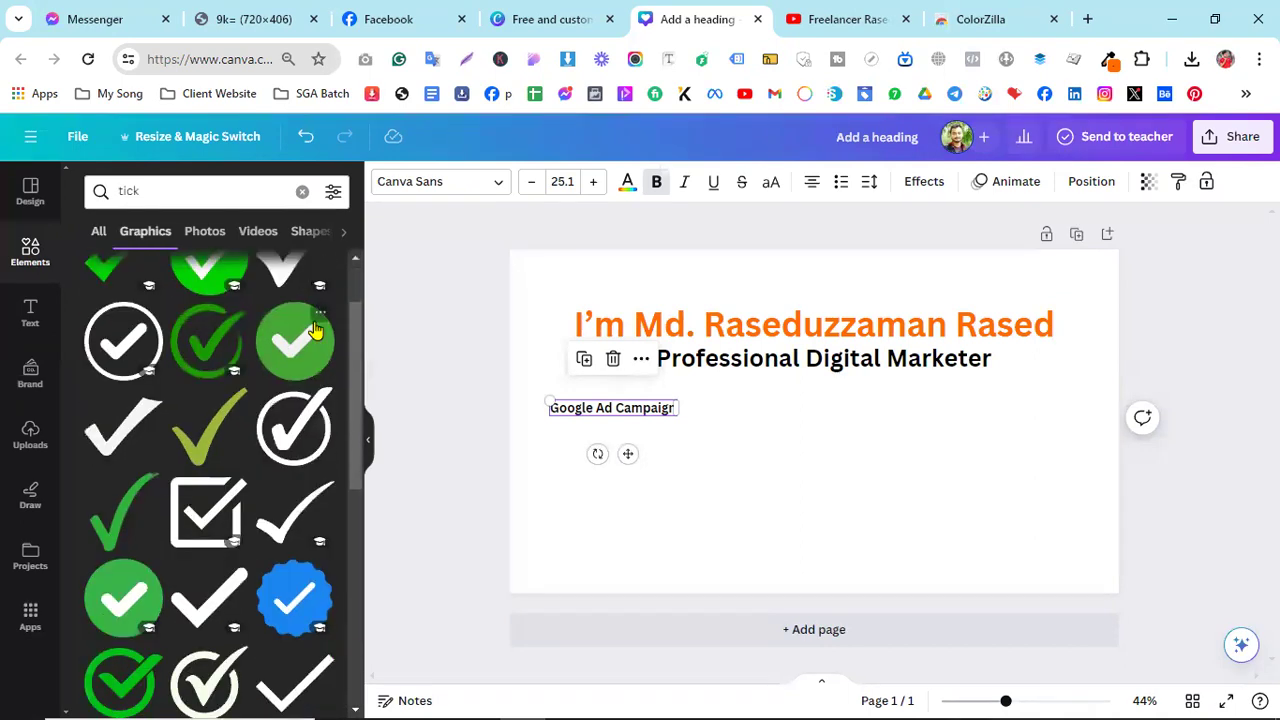
scroll(280, 385, "down", 3)
scroll(277, 400, "down", 3)
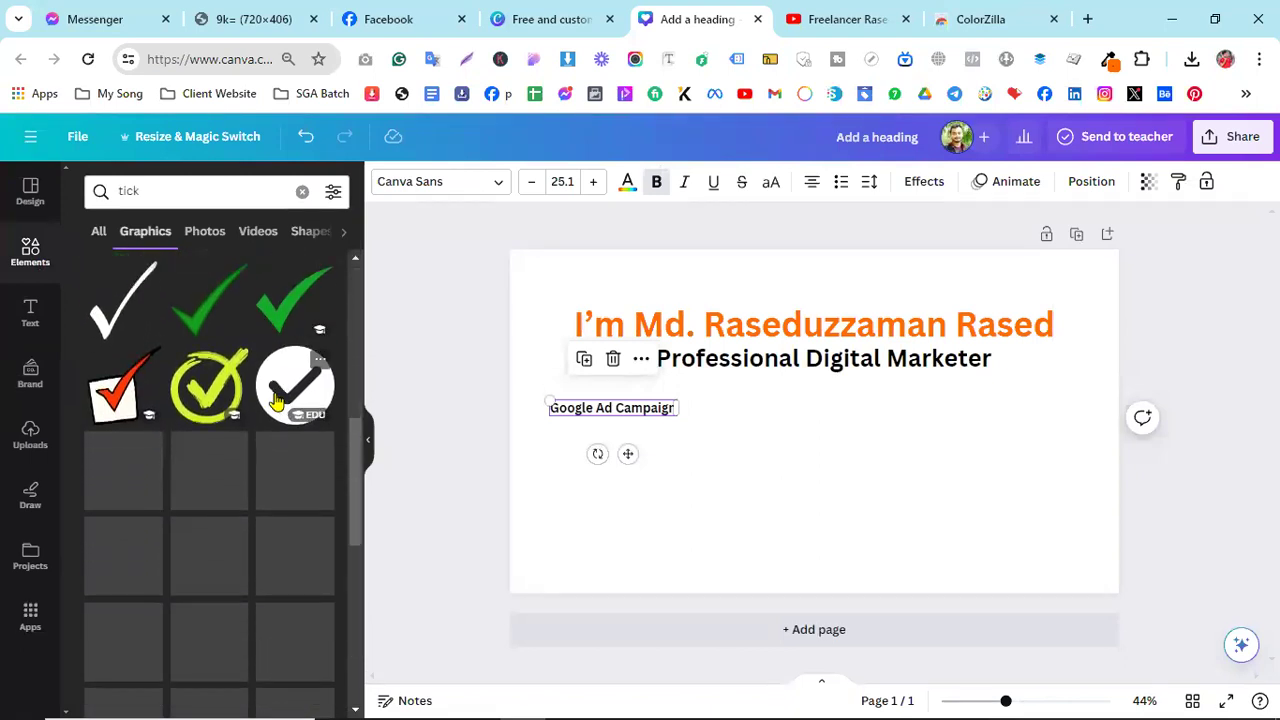
scroll(277, 400, "down", 5)
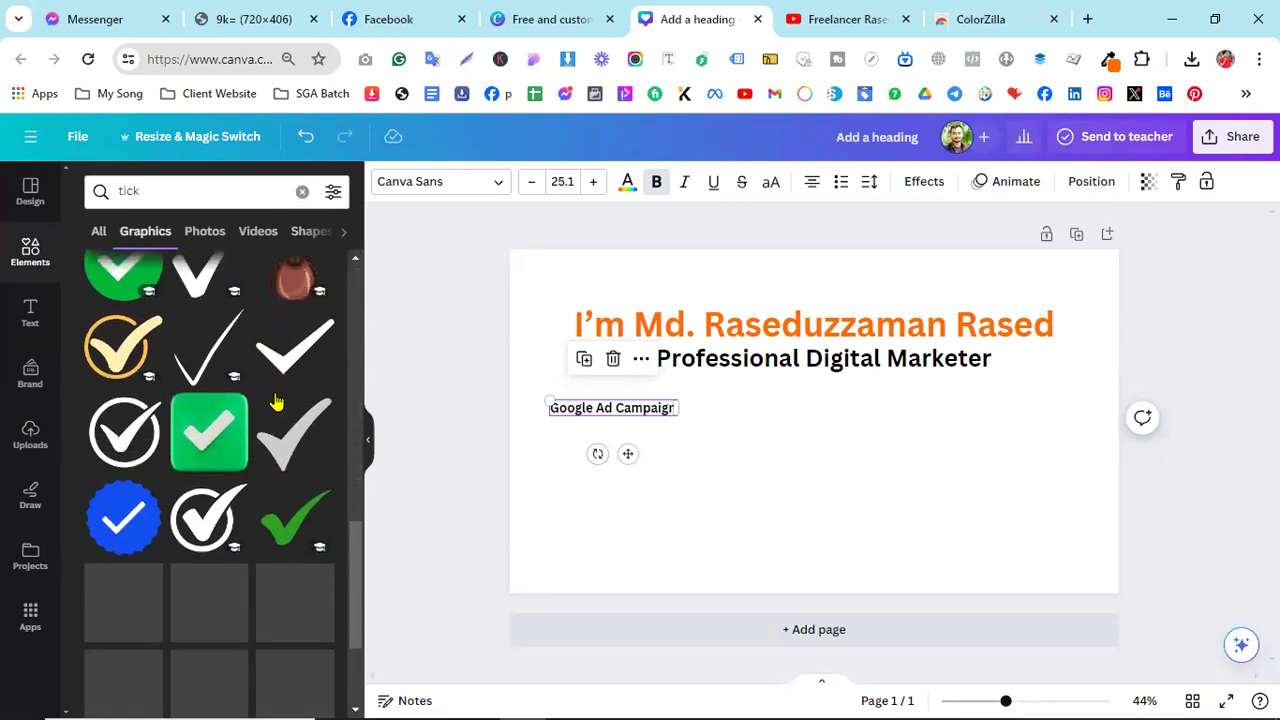
scroll(277, 400, "down", 4)
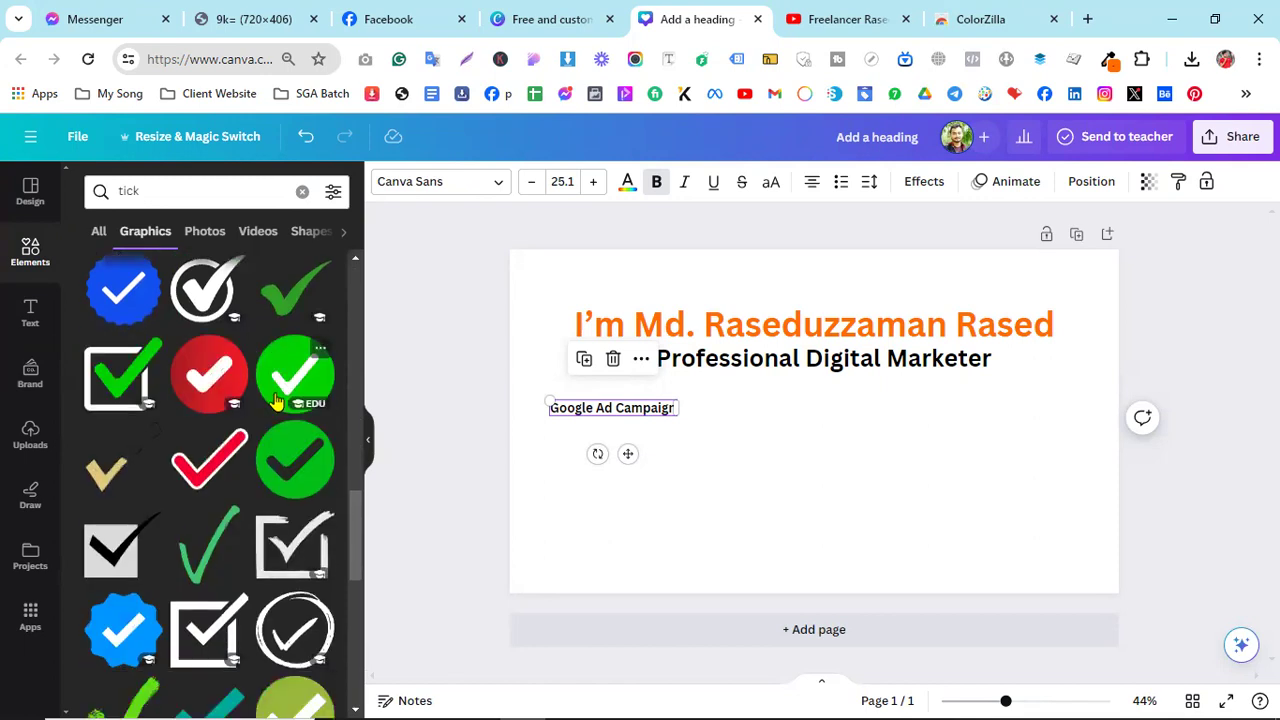
scroll(197, 370, "up", 4)
scroll(200, 370, "down", 4)
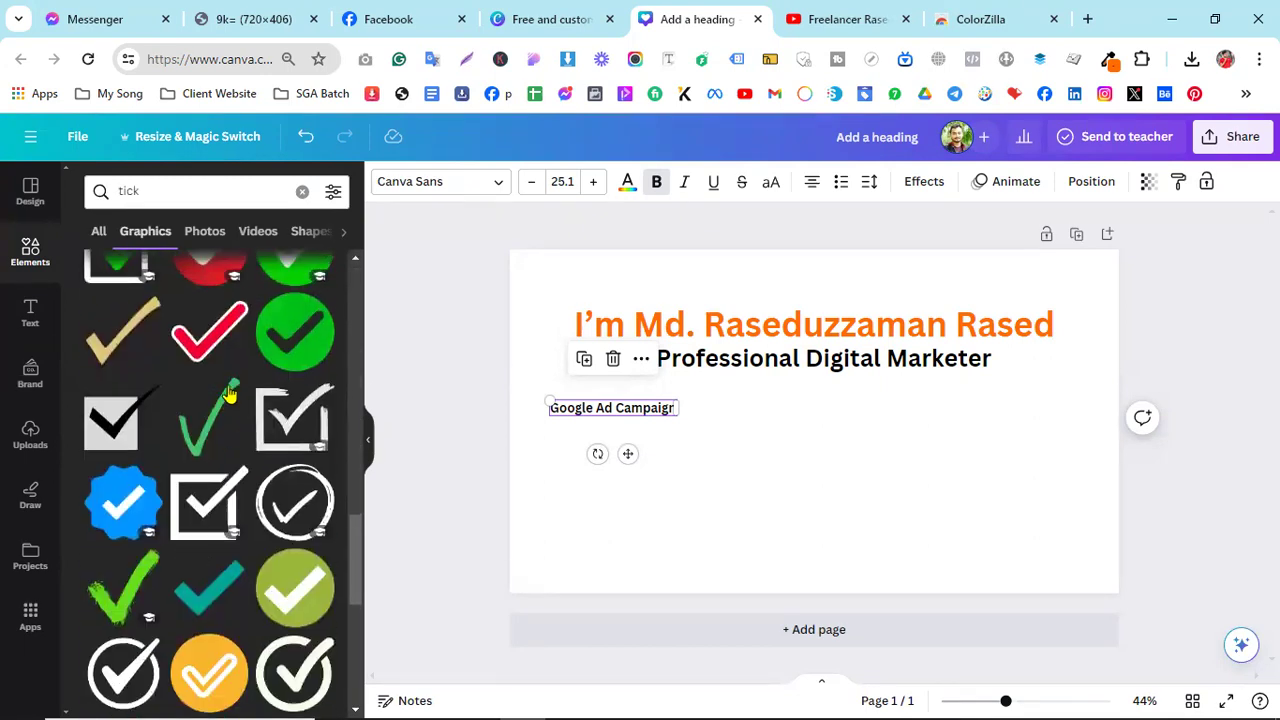
scroll(240, 393, "up", 15)
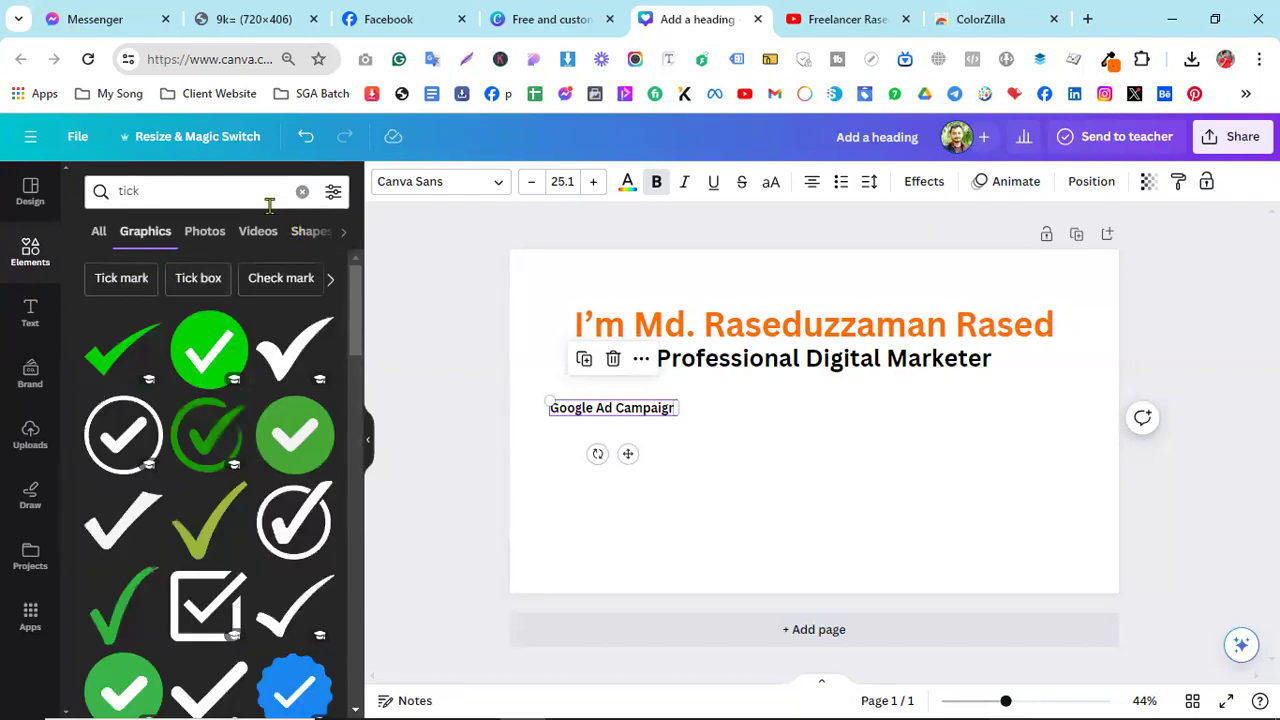
- Re-run the 'tick' search, check the Facebook cover, and add the glossy green tick photo
left_click(197, 185)
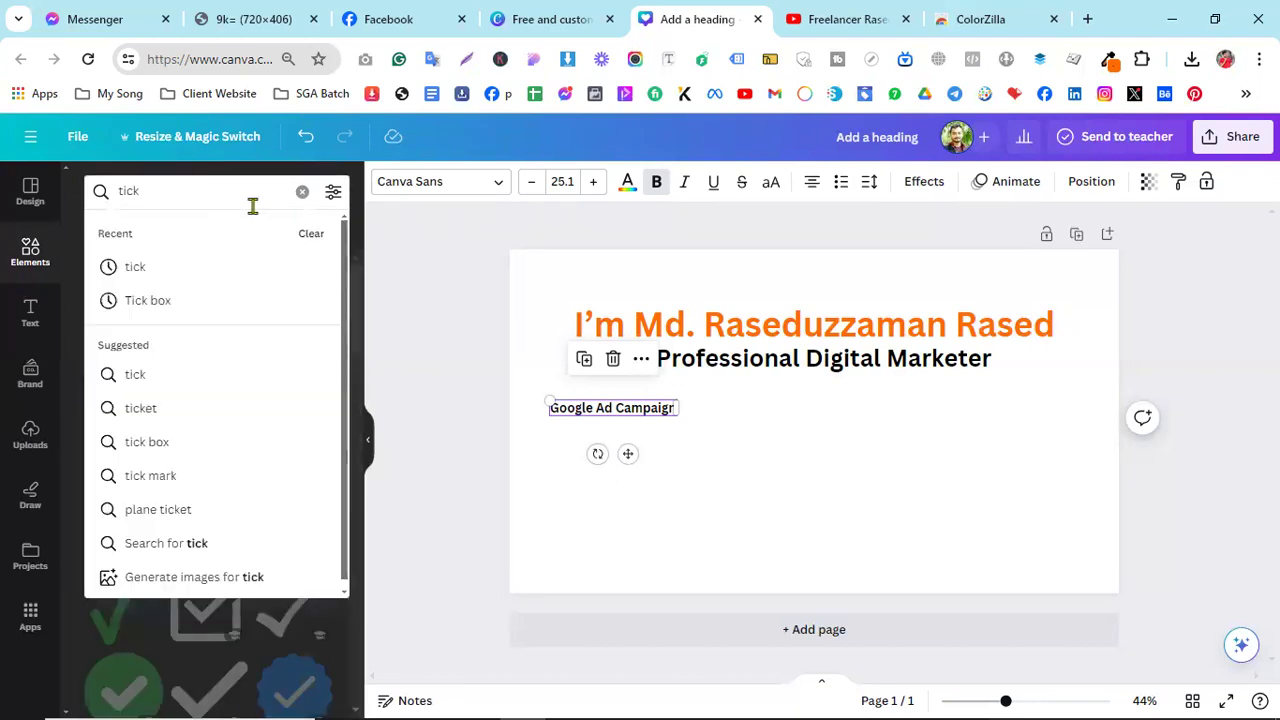
key("Return")
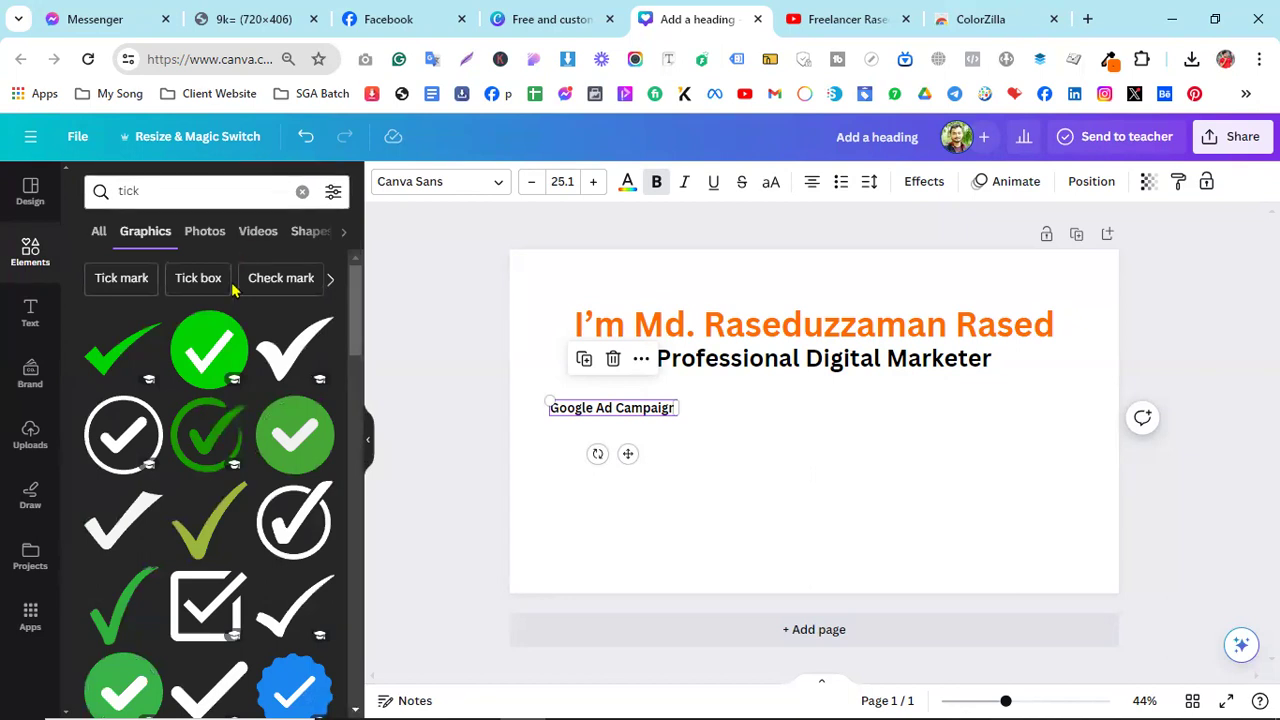
left_click(302, 194)
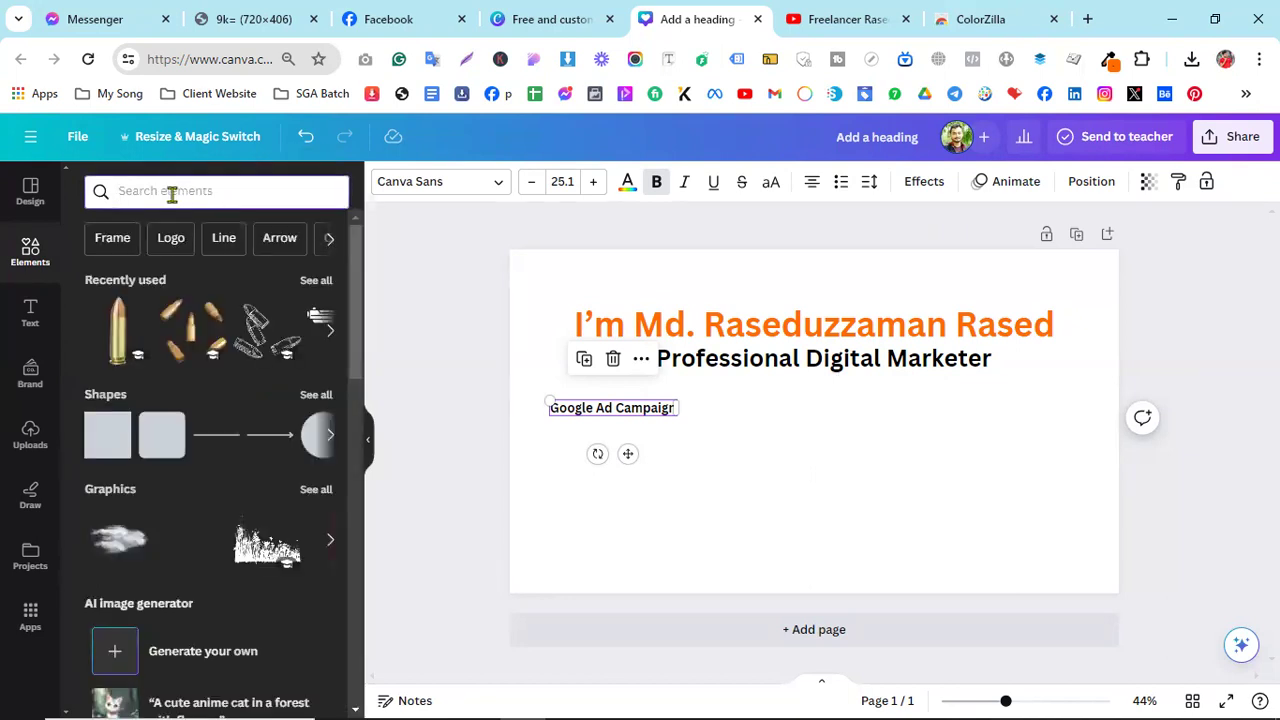
left_click(172, 192)
type("tick")
key("Return")
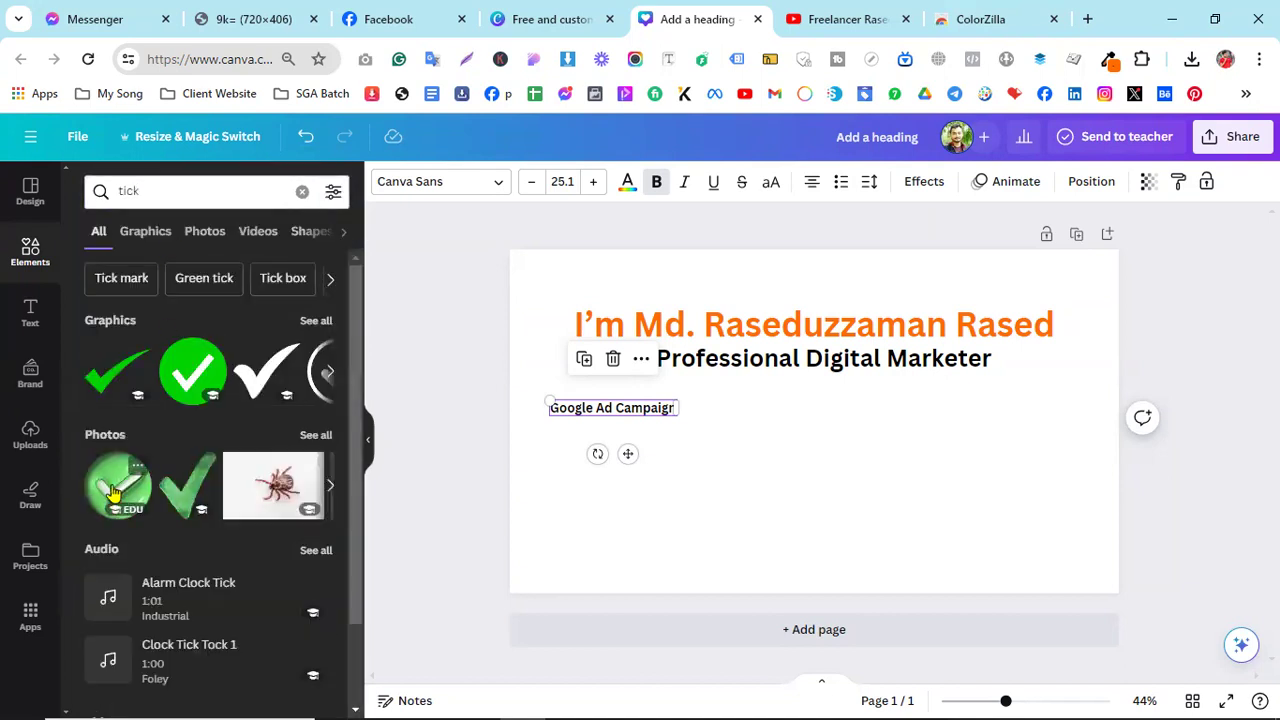
left_click(405, 18)
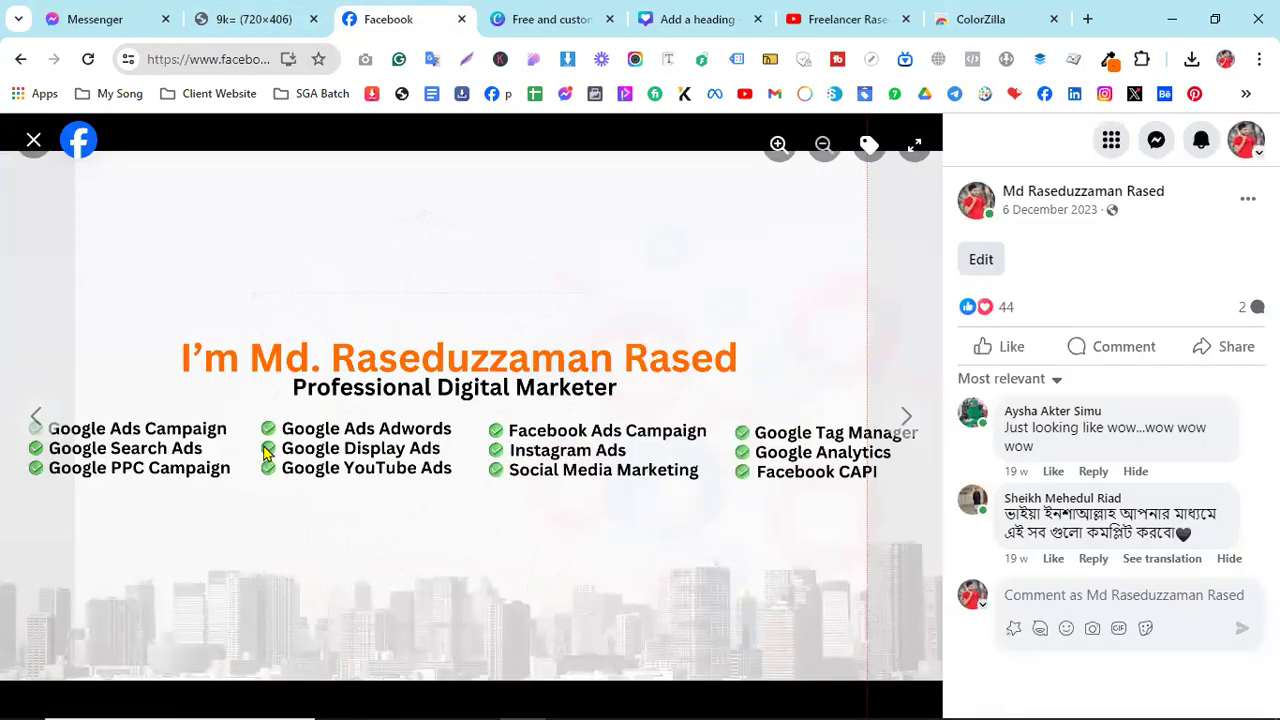
left_click(662, 19)
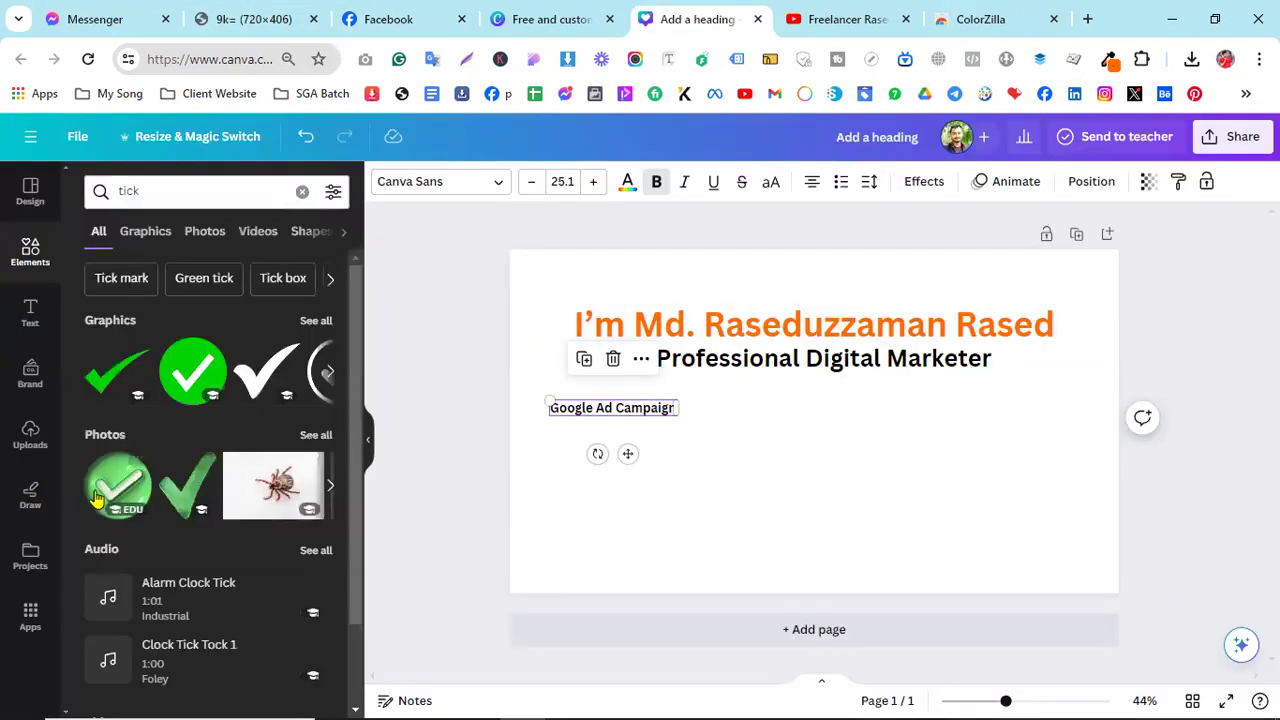
left_click(95, 497)
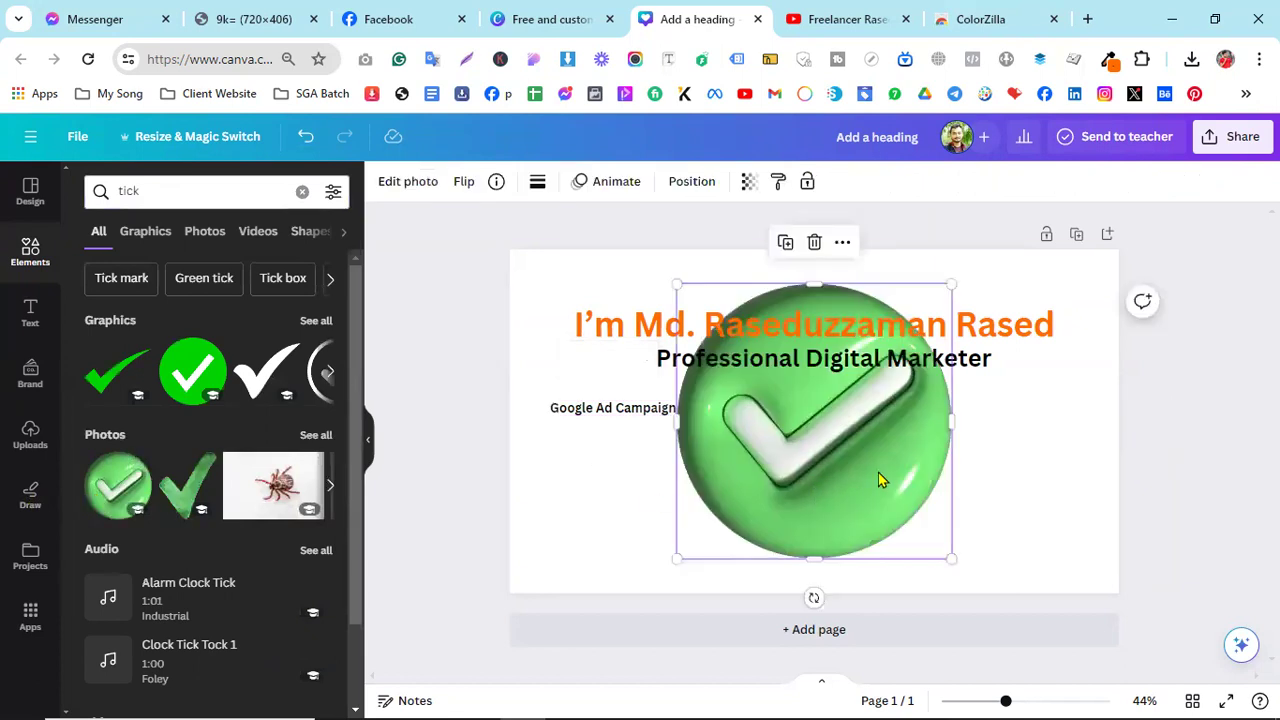
- Shrink the green tick photo and move it beside the Google Ad Campaign line
left_click_drag(951, 284, 757, 589)
left_click(757, 557)
left_click(694, 557)
left_click_drag(661, 535, 536, 416)
left_click(640, 454)
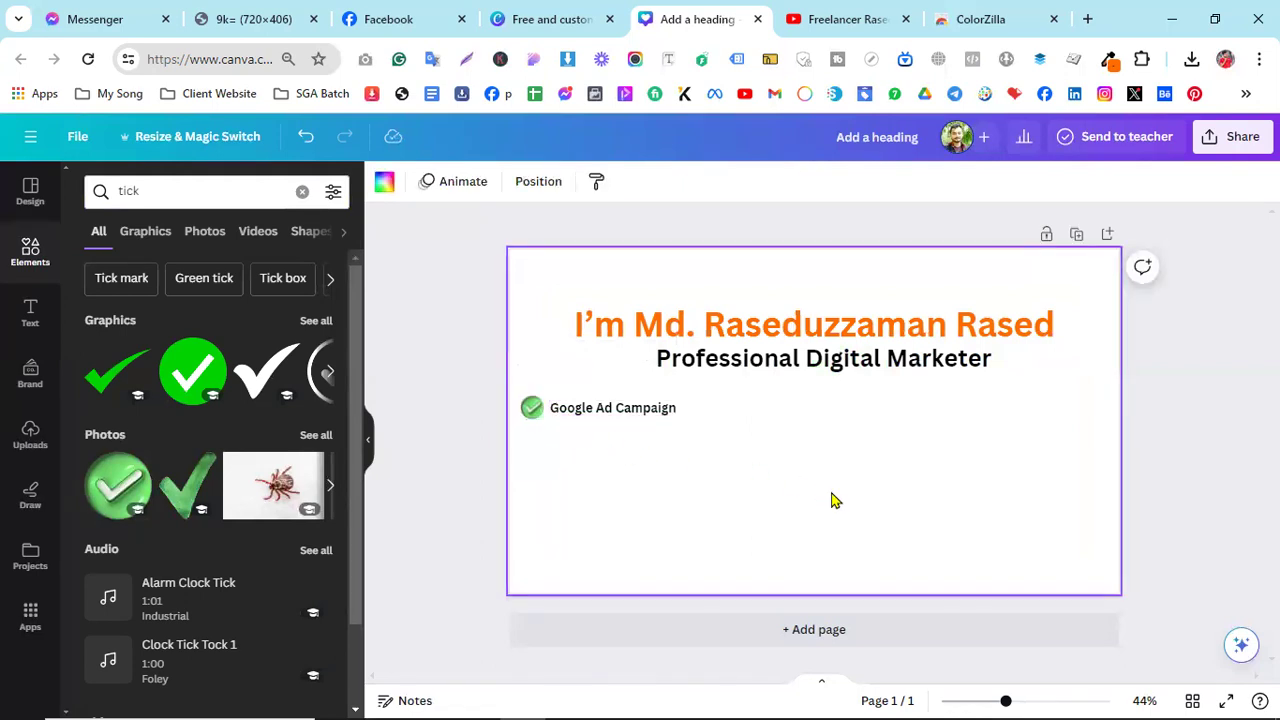
- Nudge the Google Ad Campaign text slightly right and fit the tick just left of it
scroll(612, 500, "up", 5, "ctrl")
scroll(612, 500, "down", 3, "ctrl")
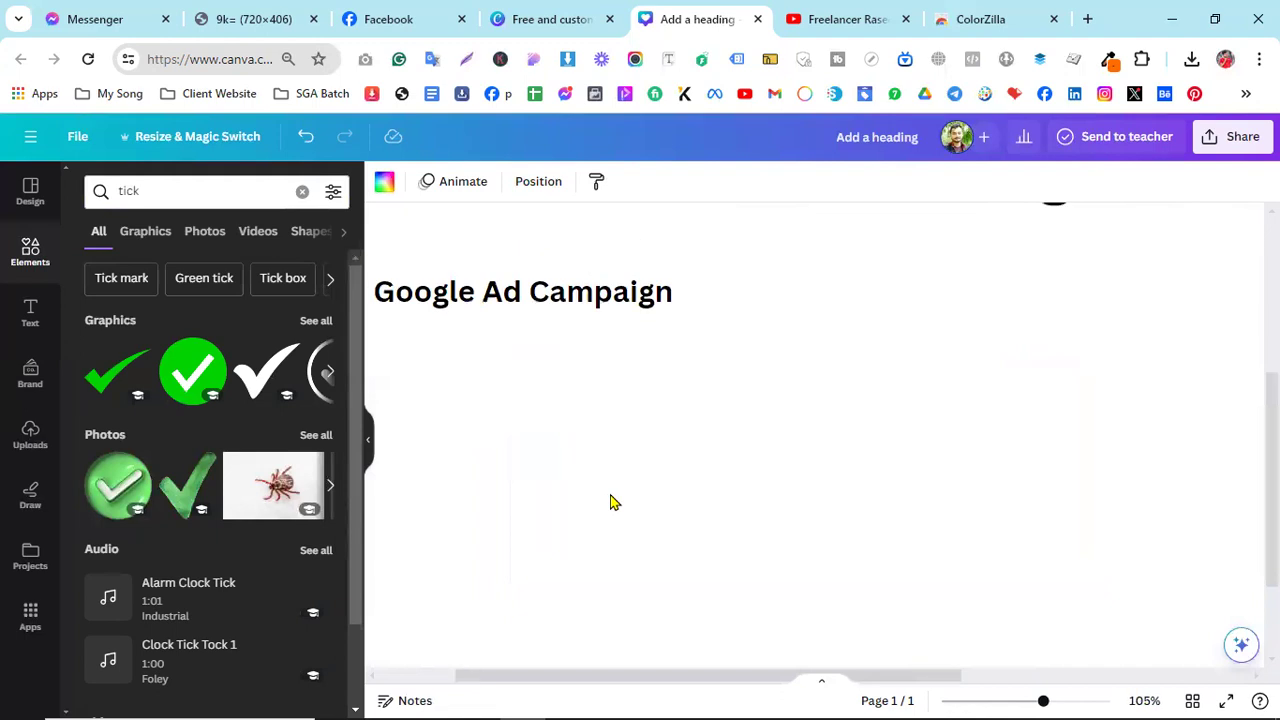
scroll(820, 430, "down", 2)
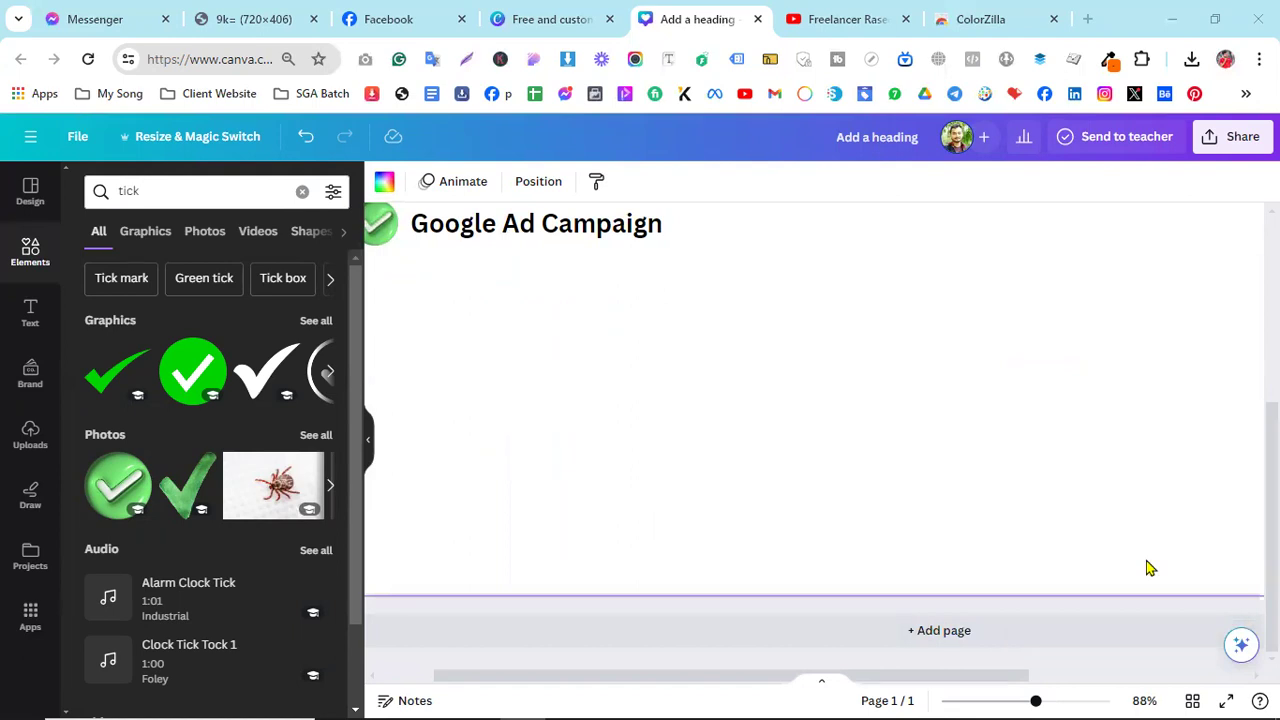
left_click_drag(686, 681, 529, 694)
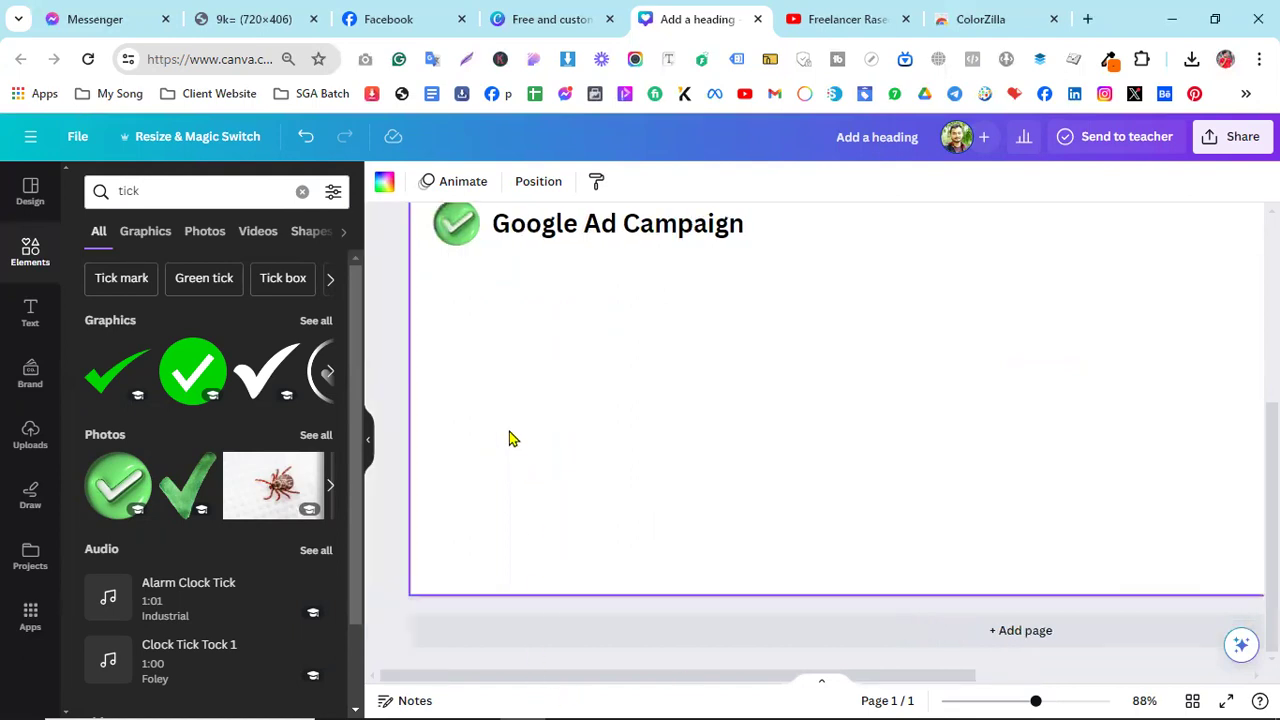
scroll(510, 438, "up", 3)
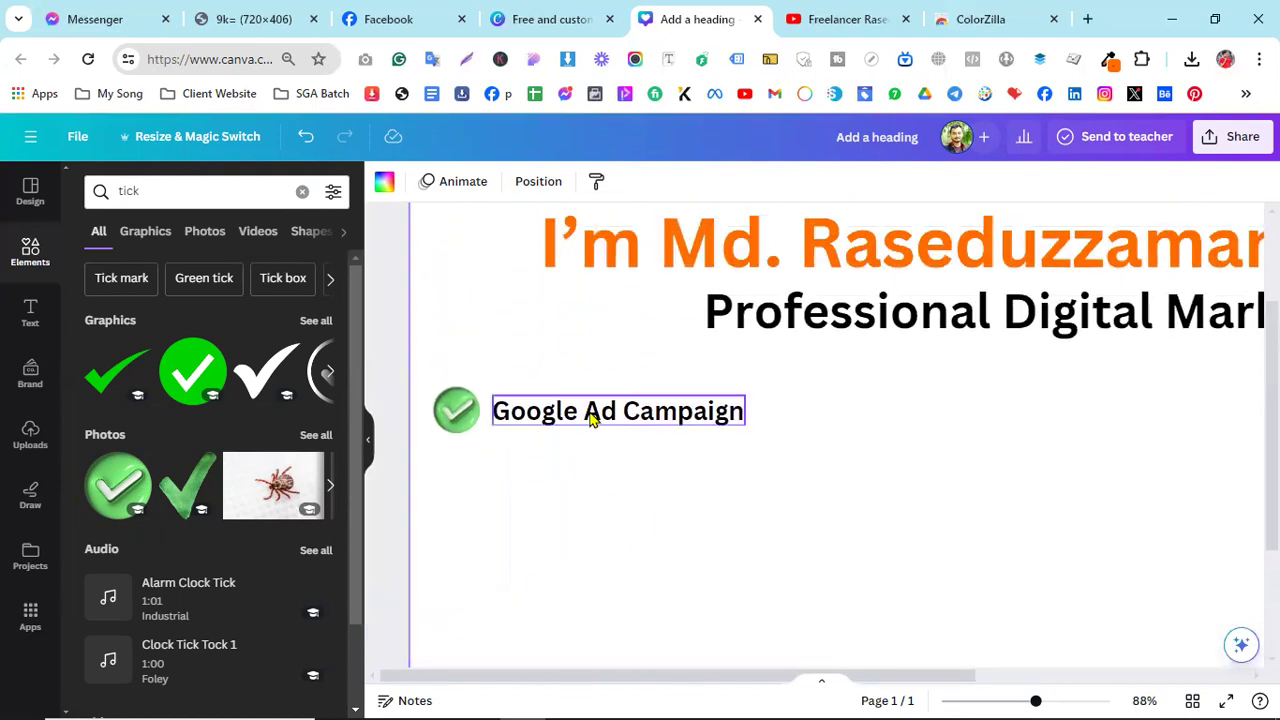
left_click(590, 418)
left_click_drag(590, 418, 604, 418)
left_click_drag(456, 411, 470, 421)
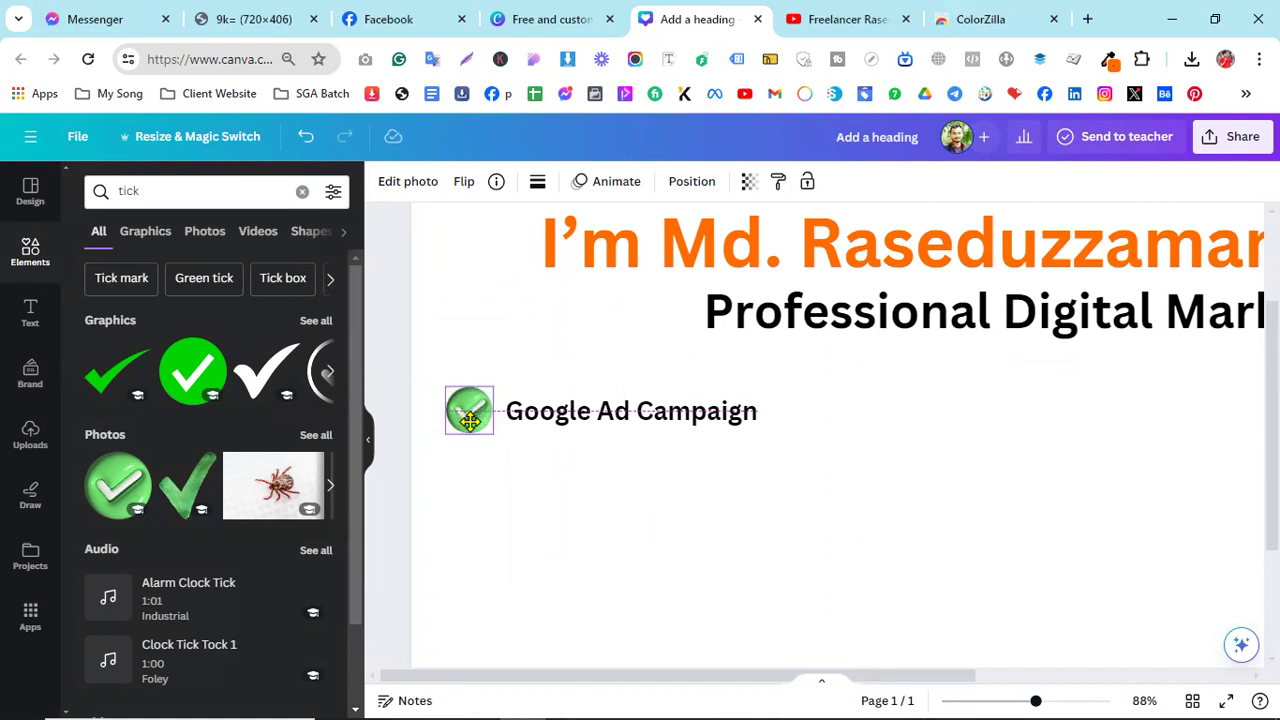
left_click_drag(470, 422, 474, 421)
left_click(554, 434)
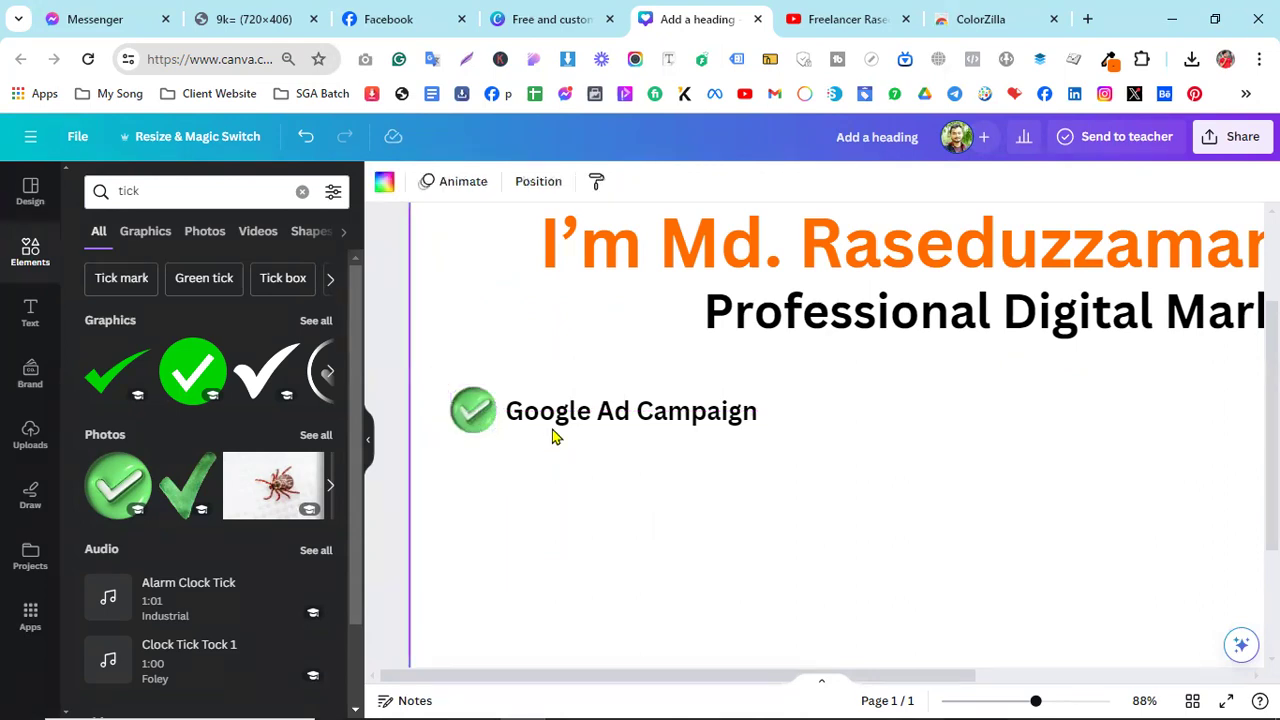
- Resize the tick to 42 by 42, align it with the text line, then select both
left_click(452, 389)
left_click_drag(456, 397, 463, 404)
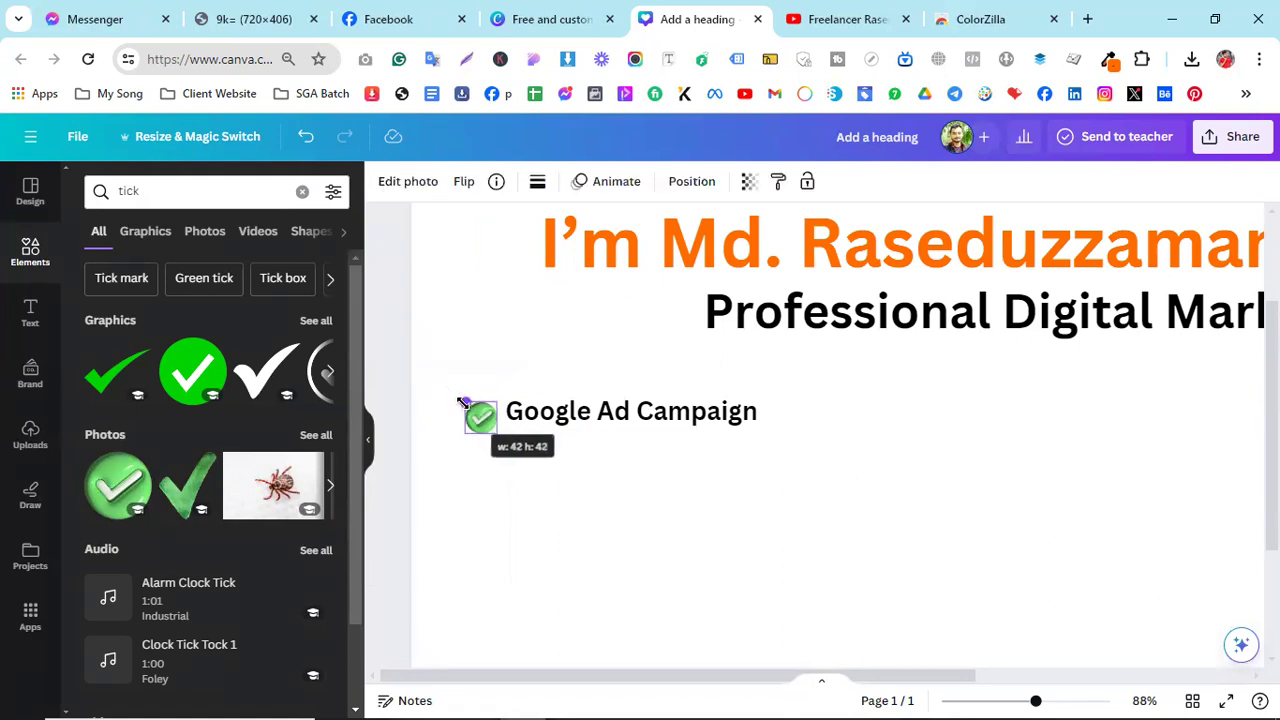
left_click(580, 500)
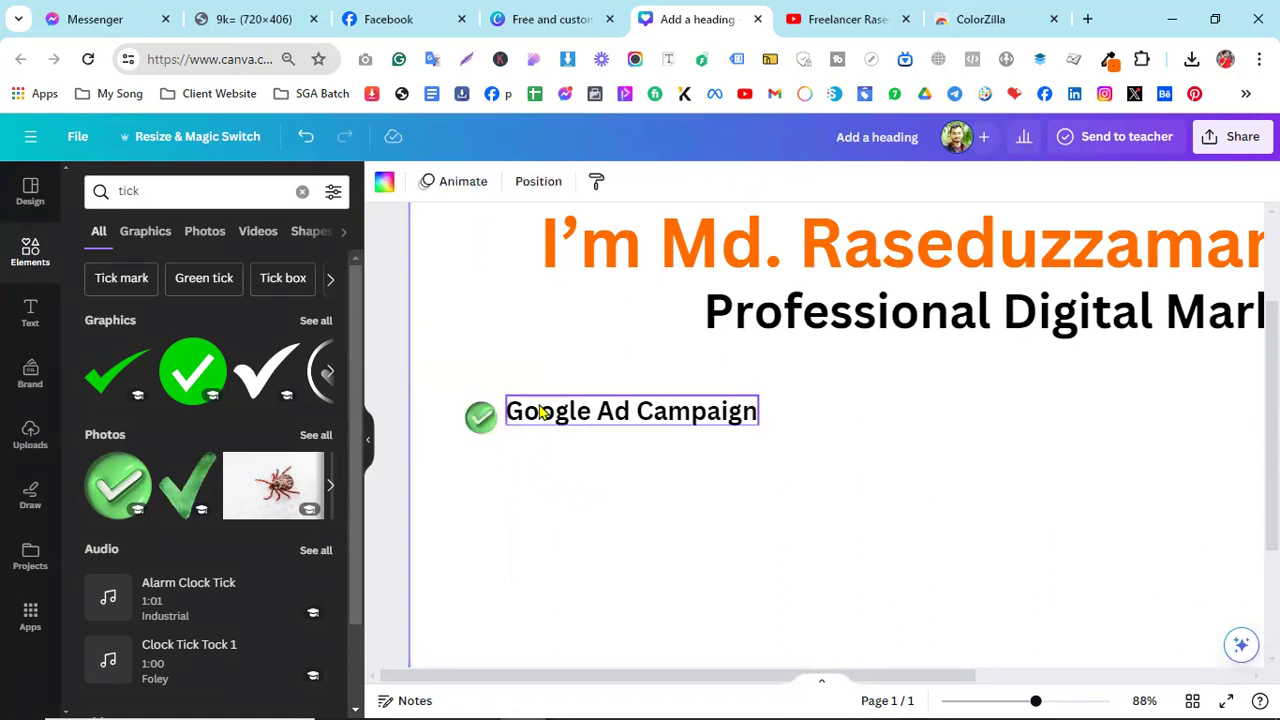
left_click(483, 428)
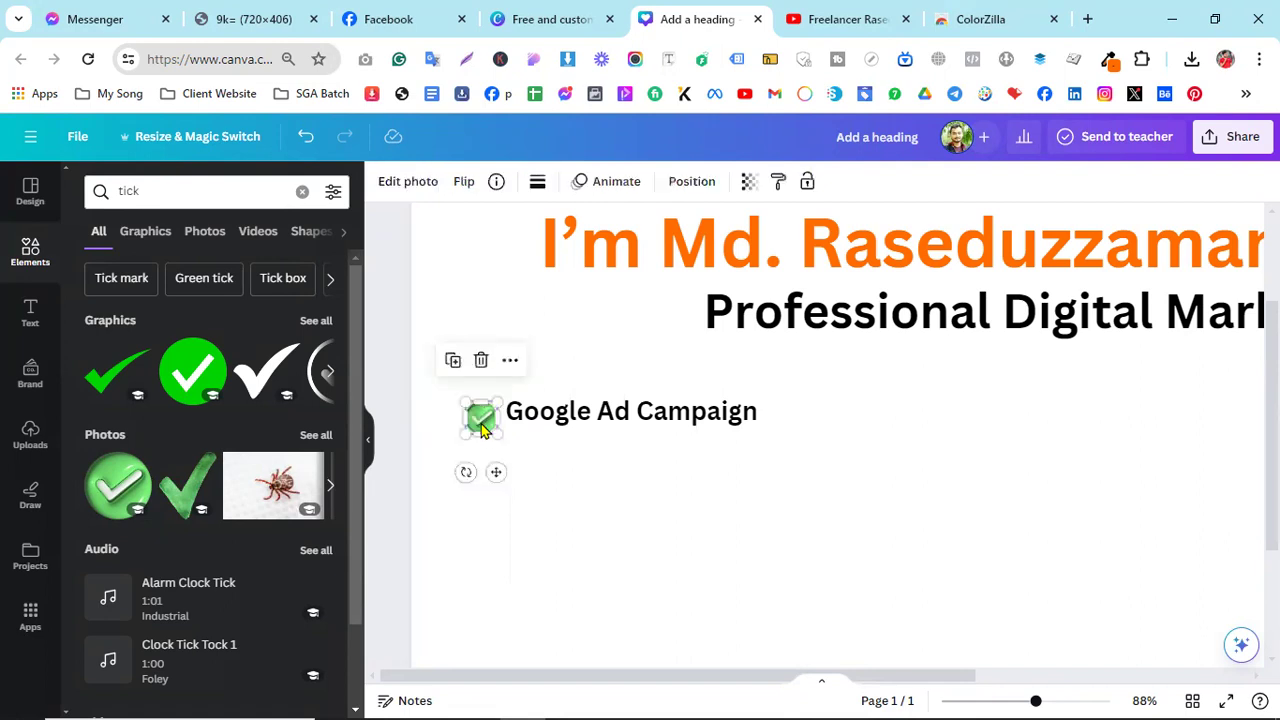
left_click_drag(483, 428, 480, 413)
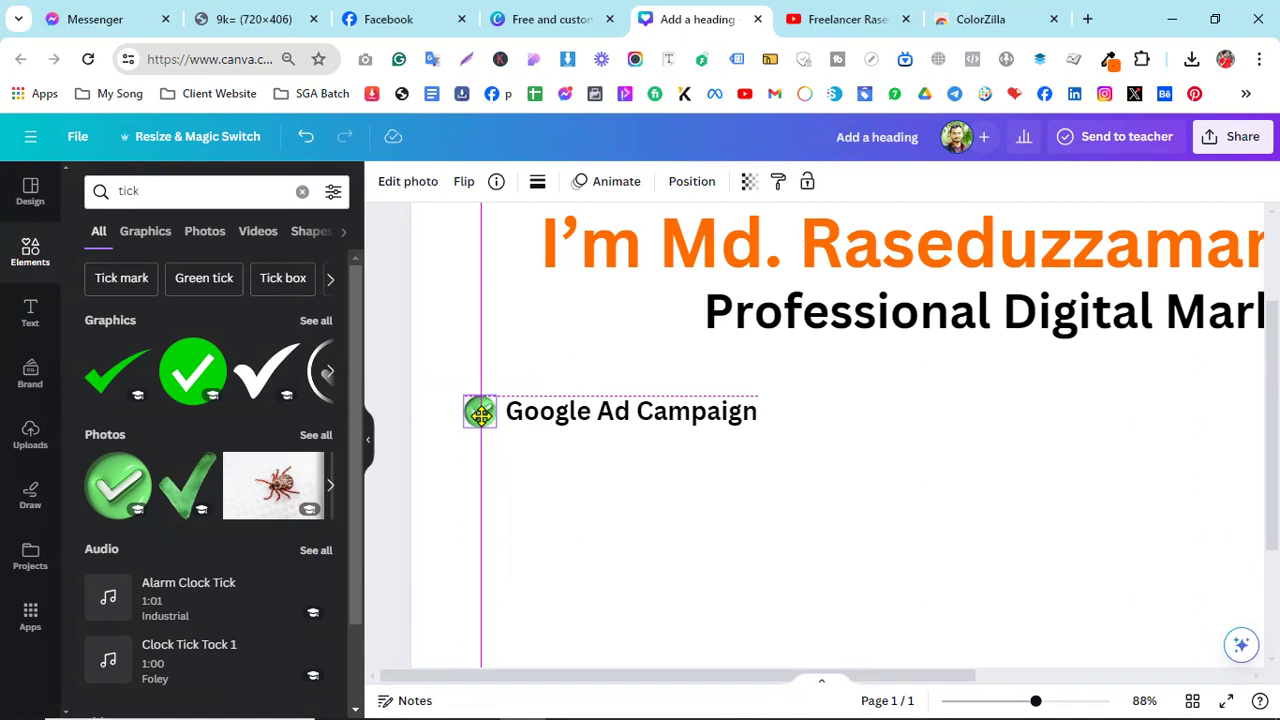
left_click_drag(480, 413, 484, 416)
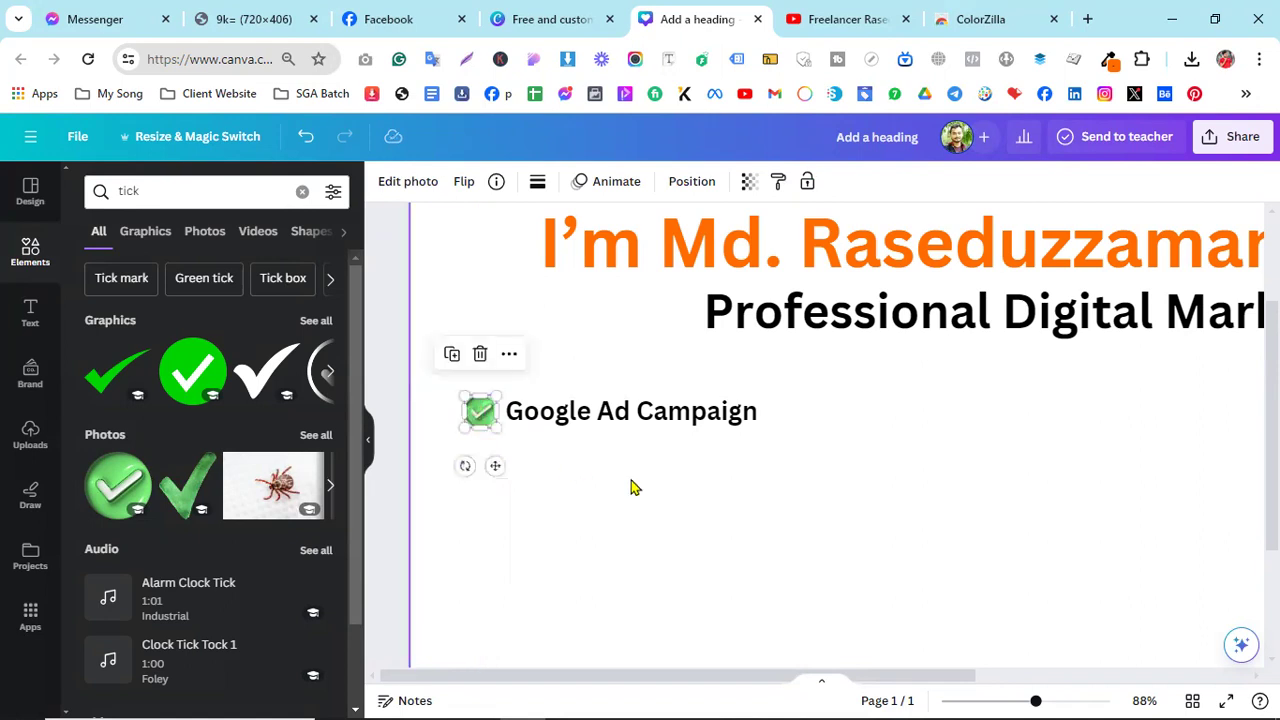
left_click(631, 487)
left_click(479, 412)
left_click(605, 465)
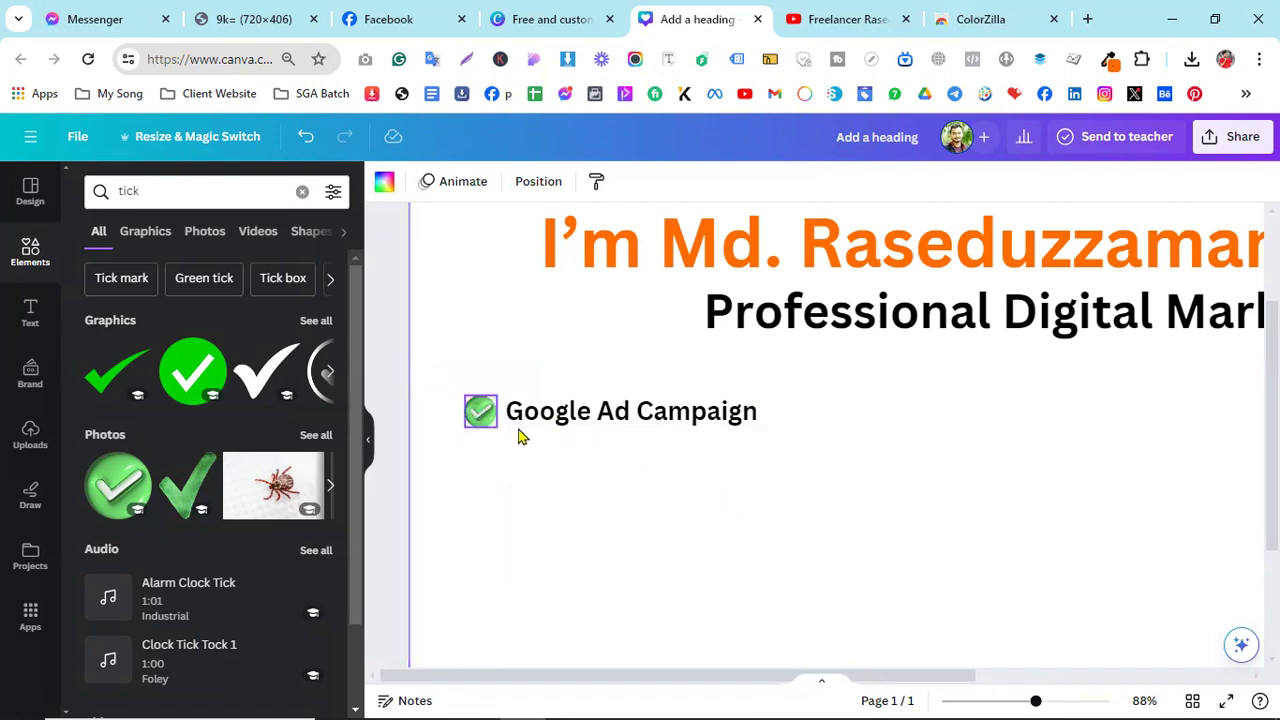
left_click_drag(786, 501, 672, 482)
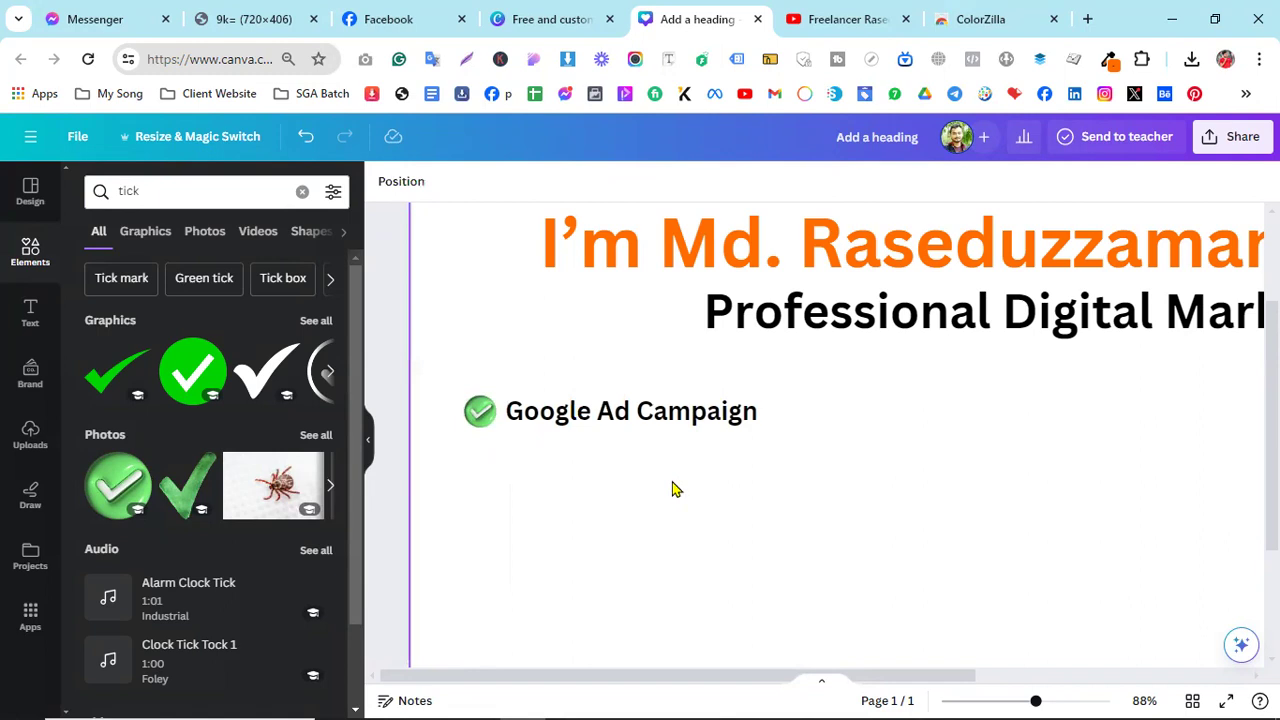
left_click_drag(787, 515, 480, 421)
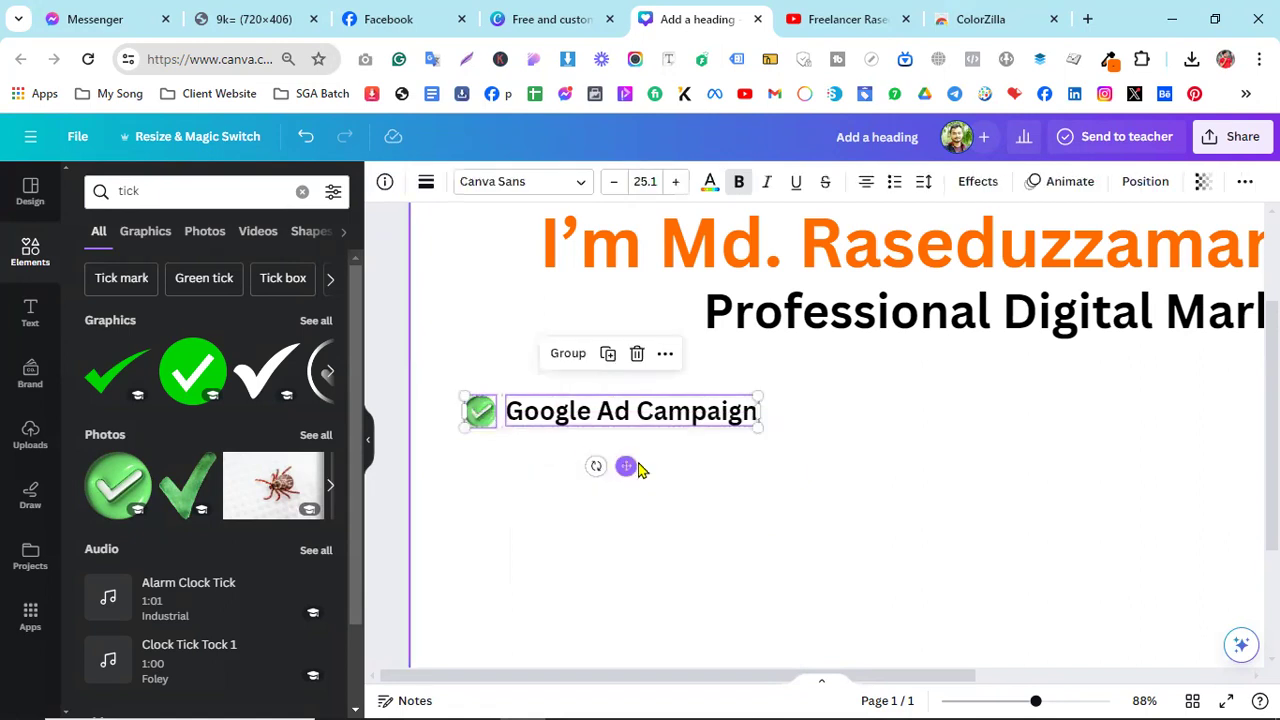
- Copy the tick-and-Google Ad Campaign line, paste it directly below, and check the Facebook cover
right_click(606, 423)
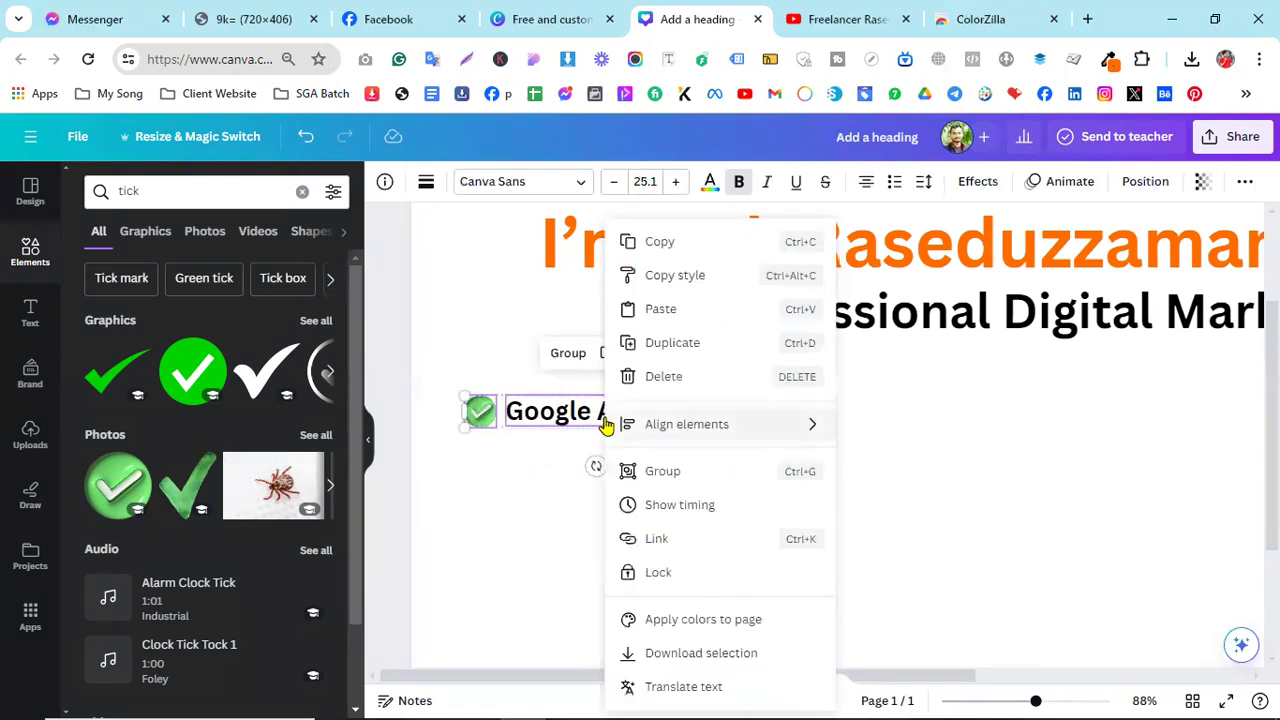
left_click(660, 250)
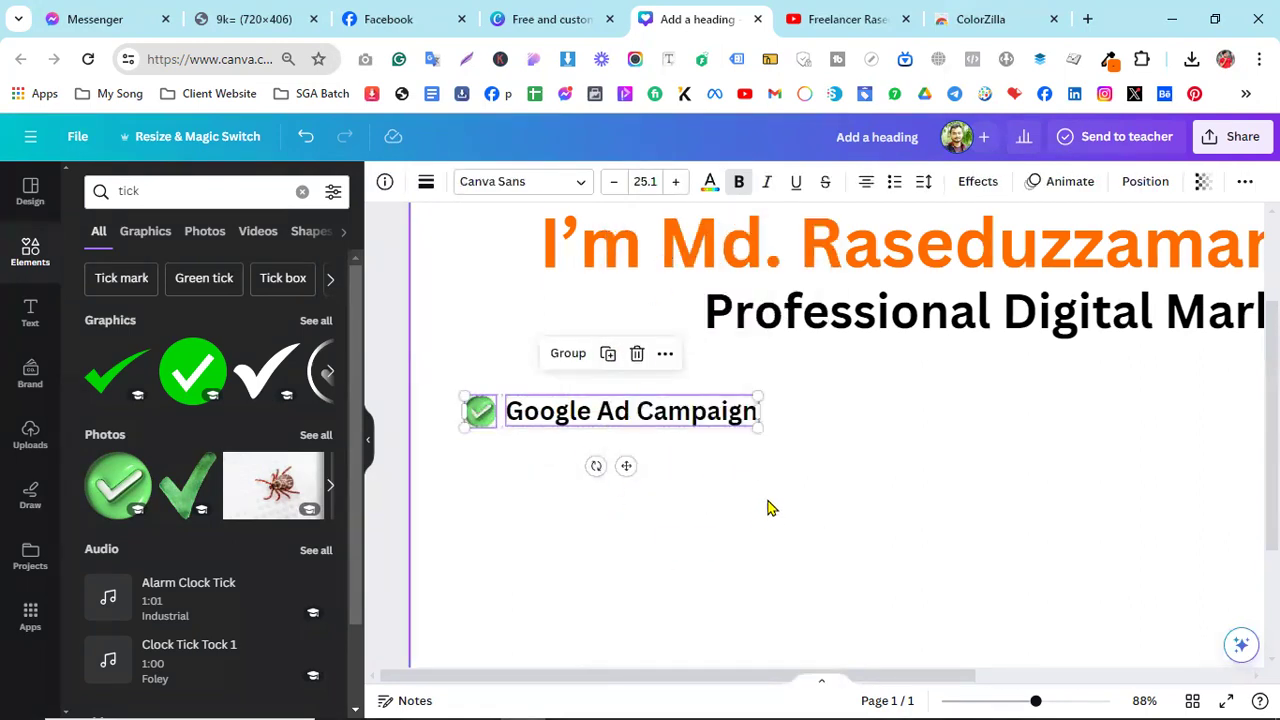
left_click(866, 501)
right_click(768, 502)
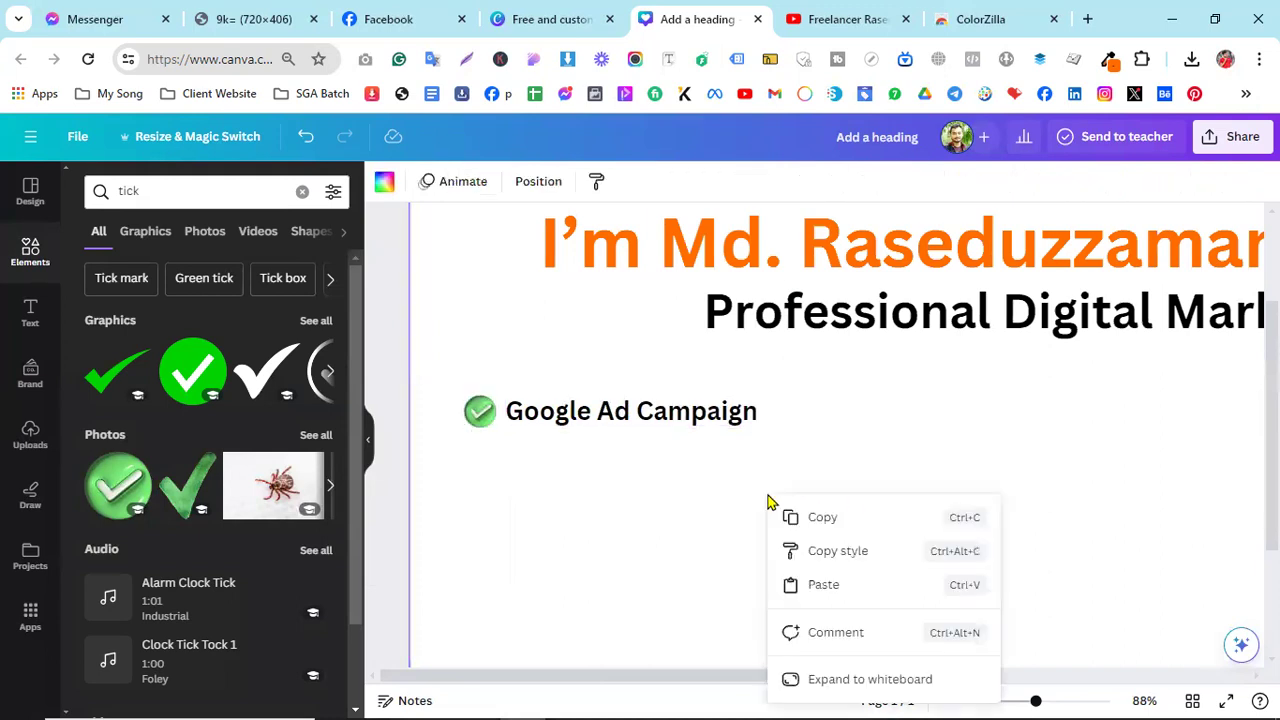
left_click(822, 587)
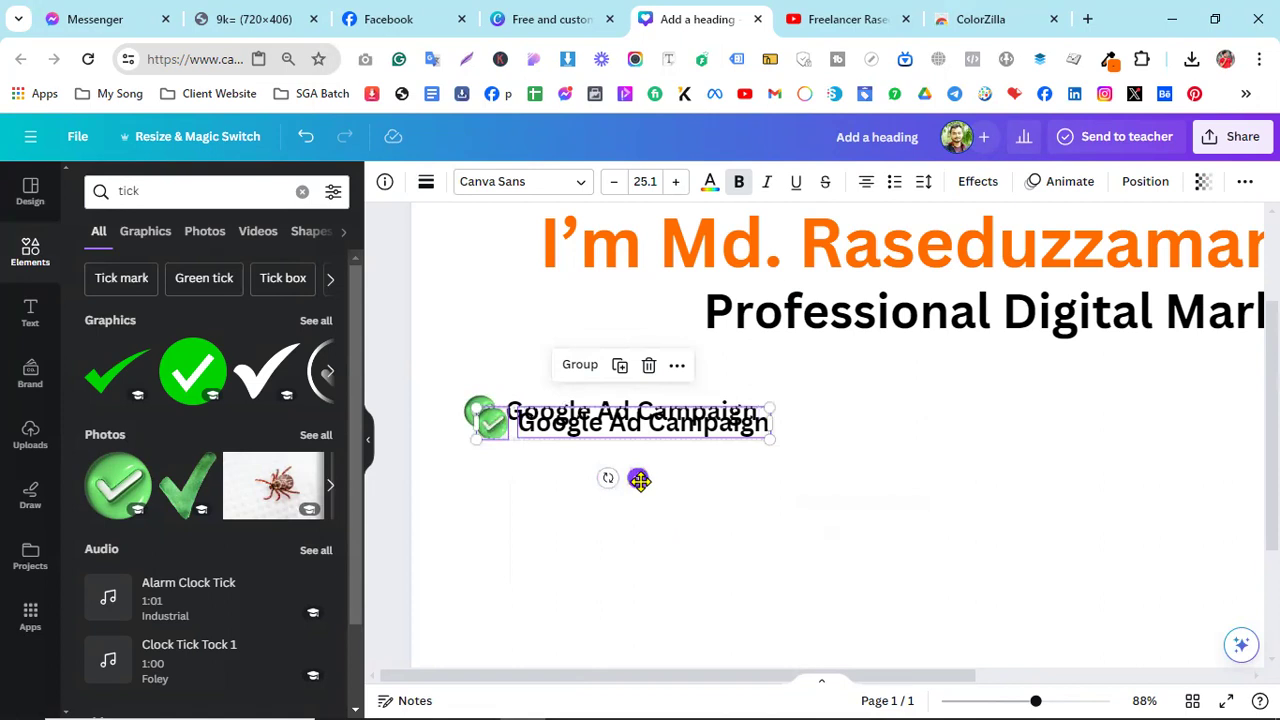
left_click_drag(637, 478, 629, 506)
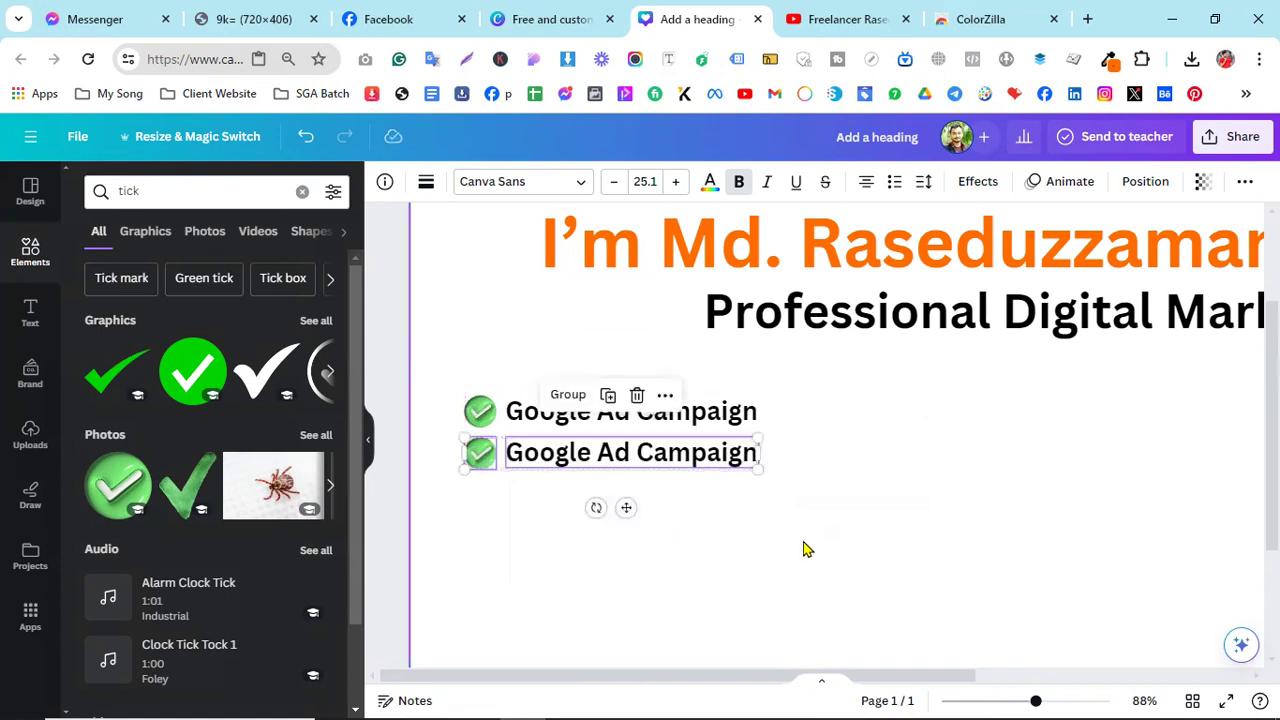
left_click(803, 549)
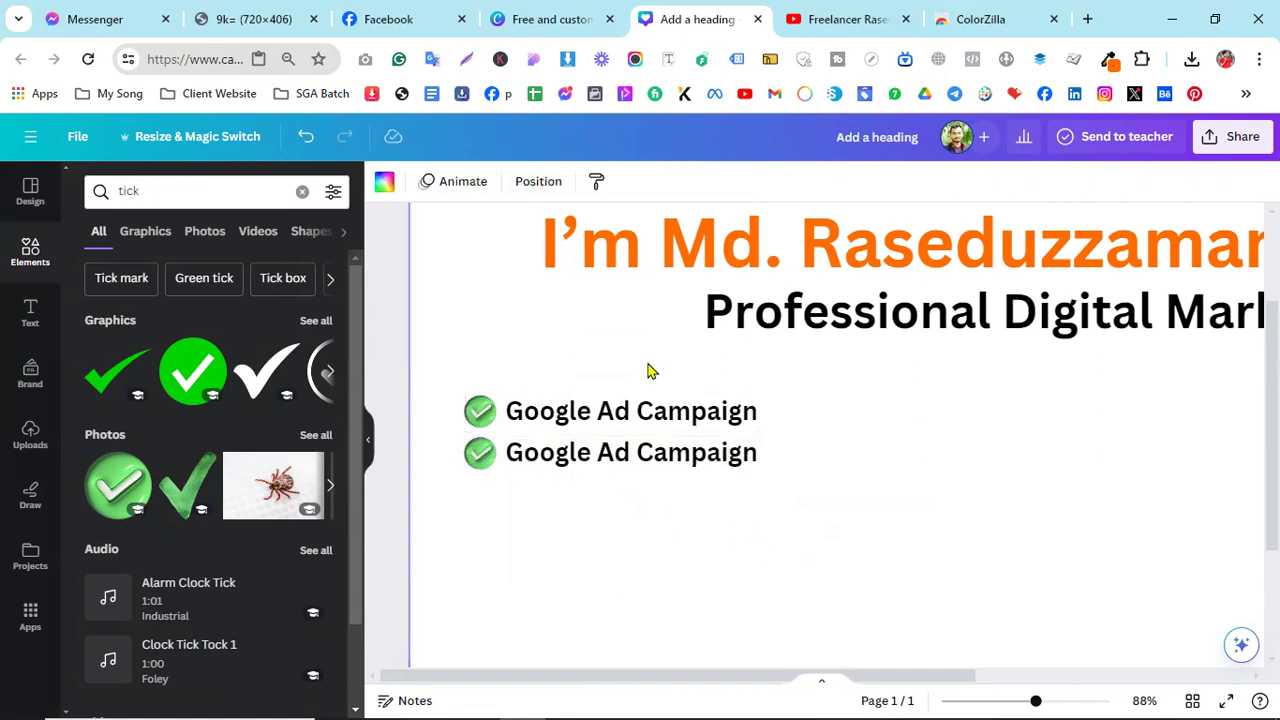
left_click(352, 19)
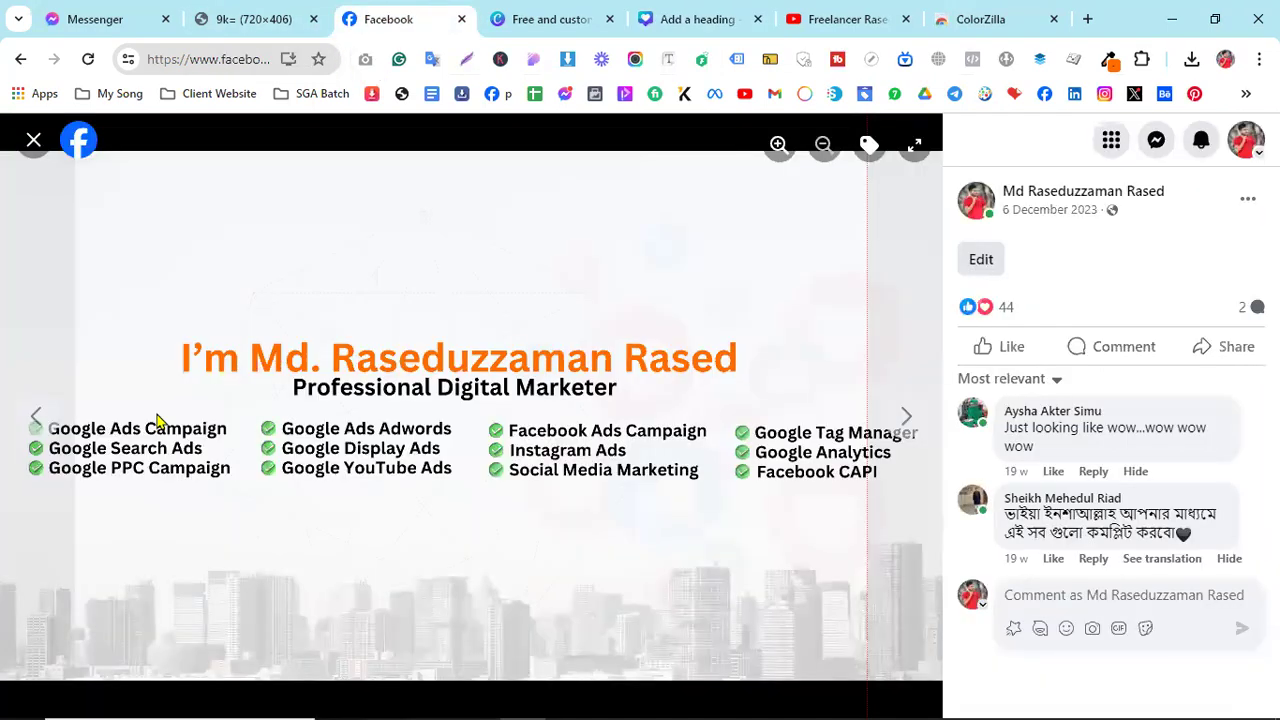
- Back in Canva, resize the upper line's tick icon to 34 by 34, then select the second line
left_click(707, 17)
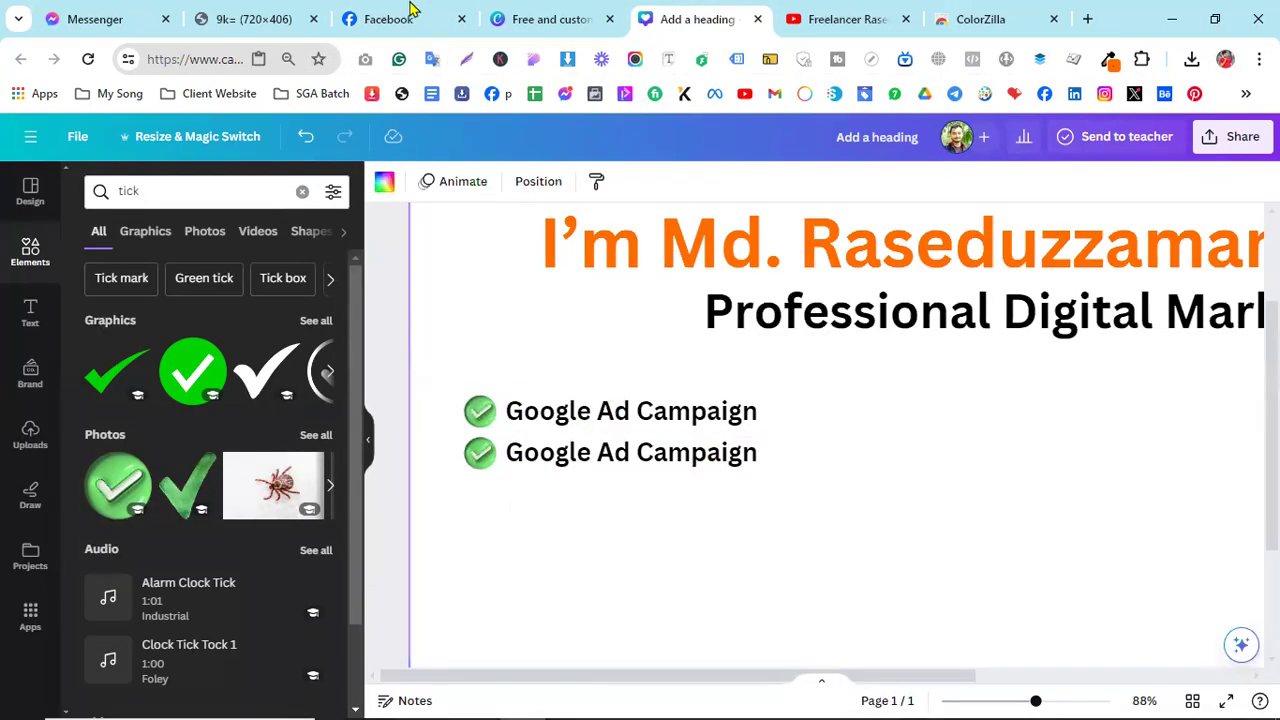
left_click(385, 17)
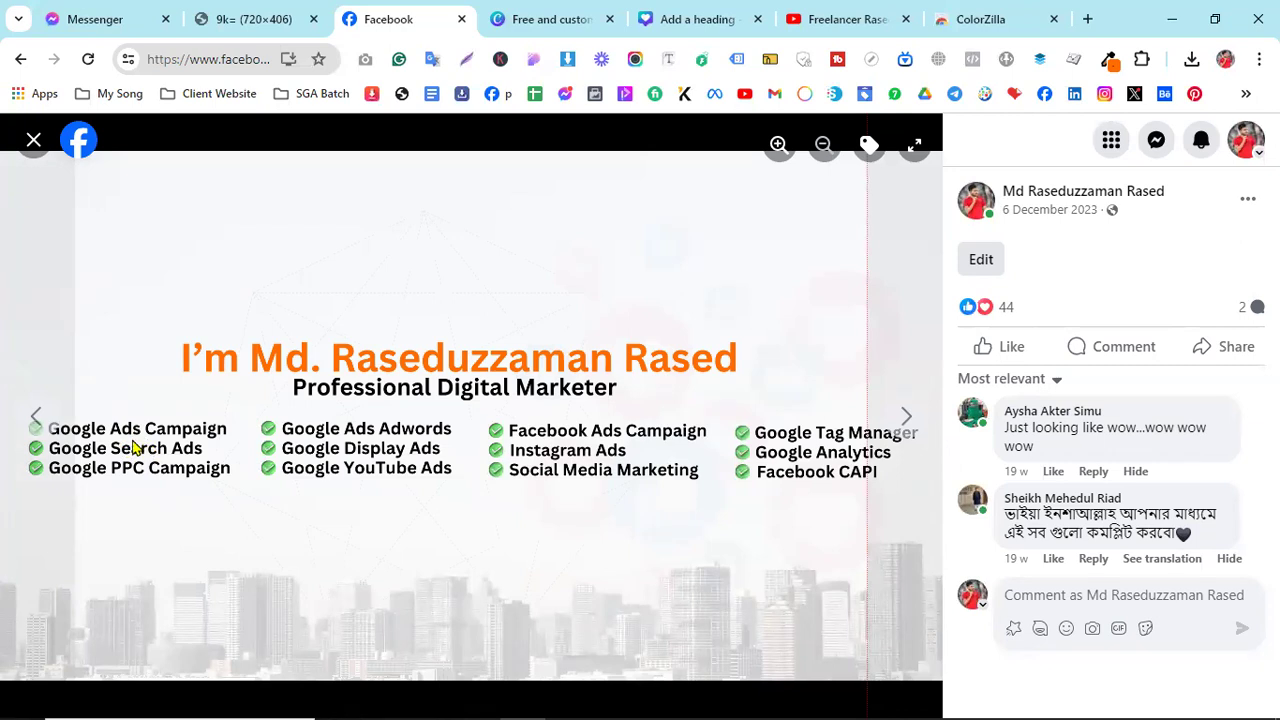
left_click(700, 17)
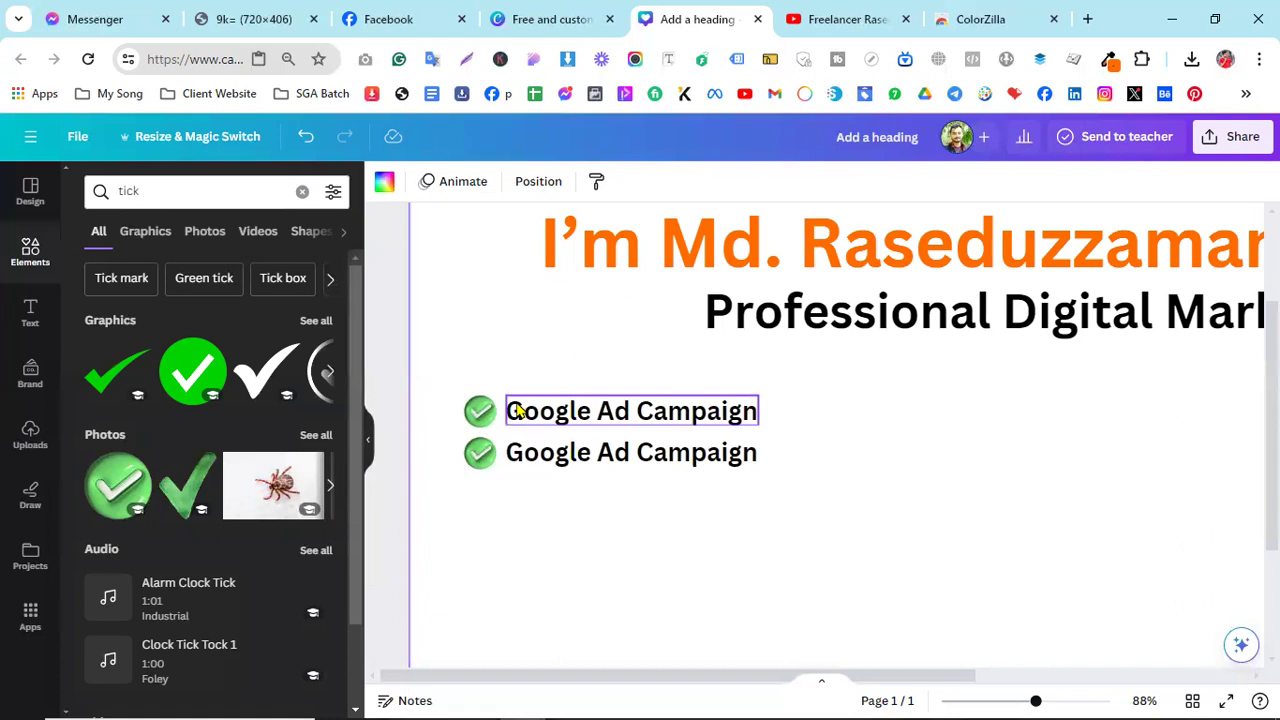
scroll(700, 450, "down", 3)
scroll(724, 450, "down", 1)
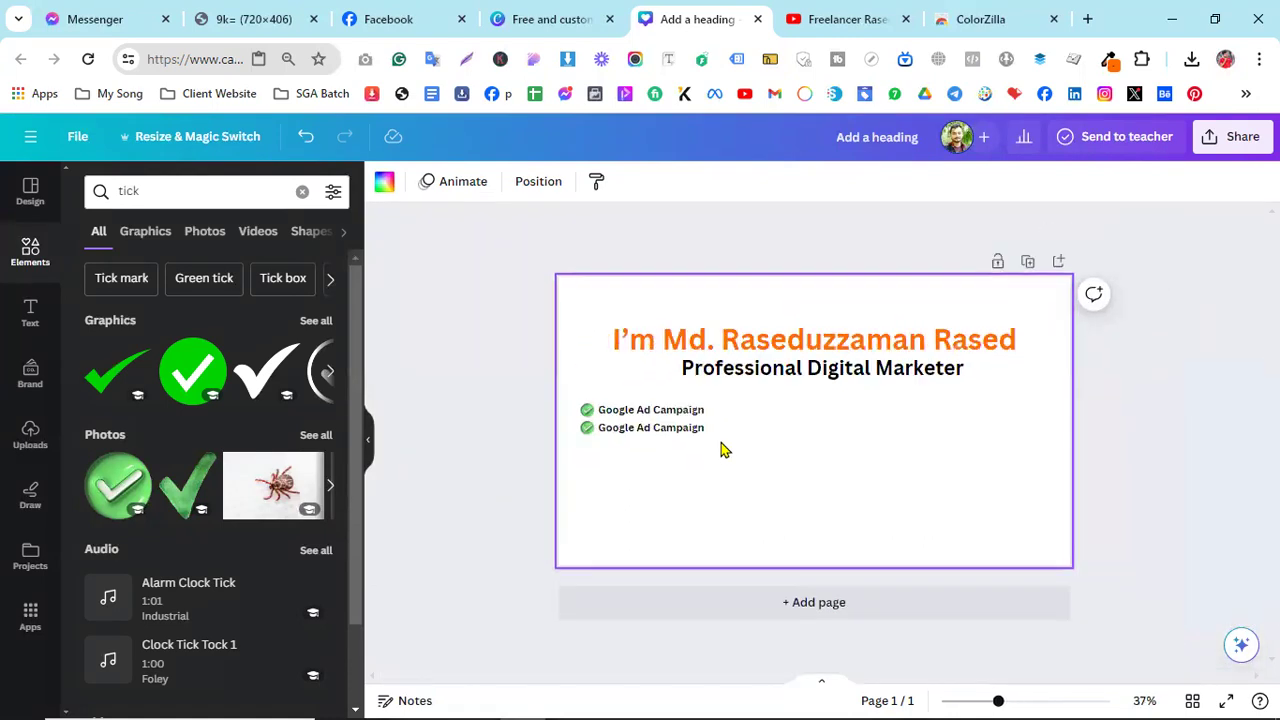
scroll(724, 450, "up", 3)
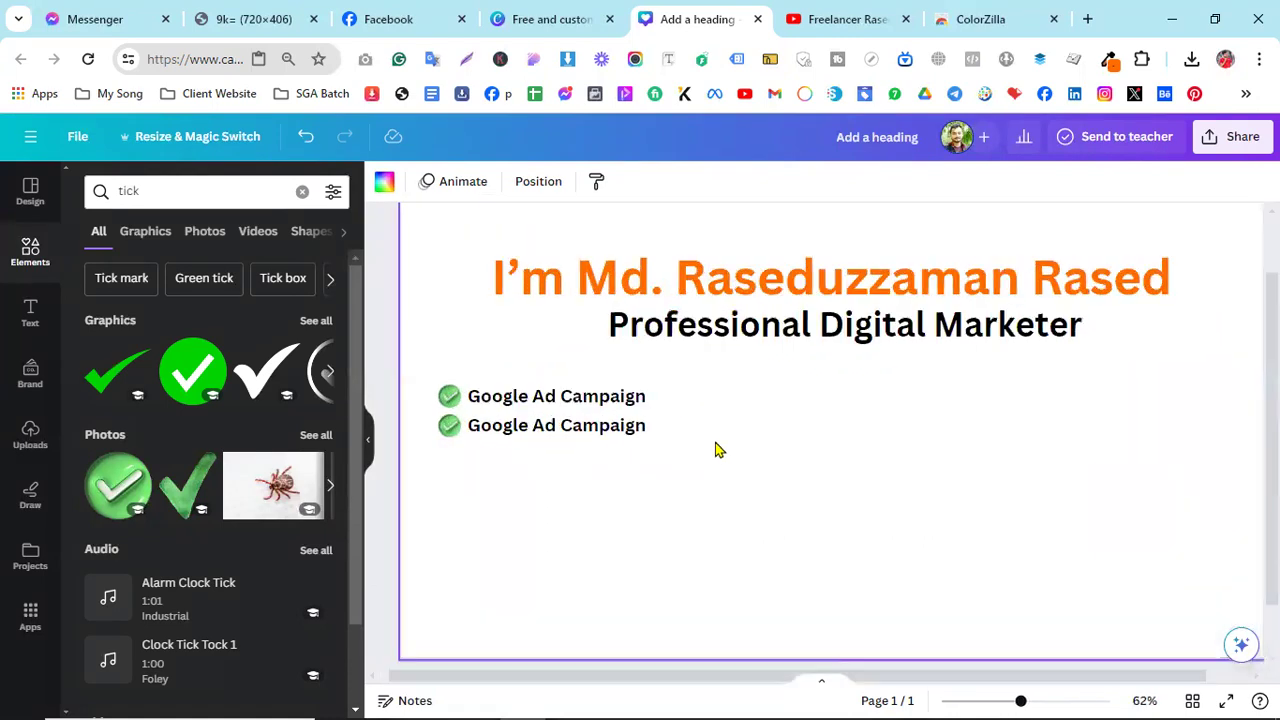
left_click_drag(737, 687, 623, 683)
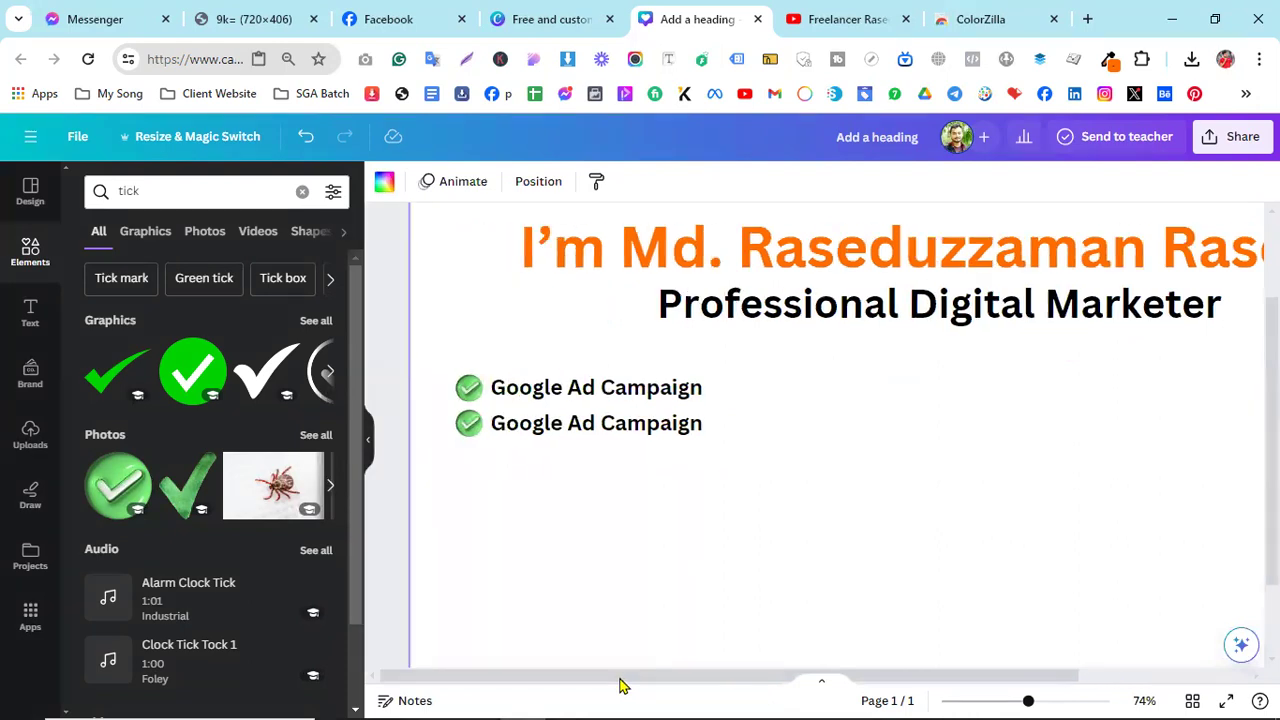
left_click(467, 383)
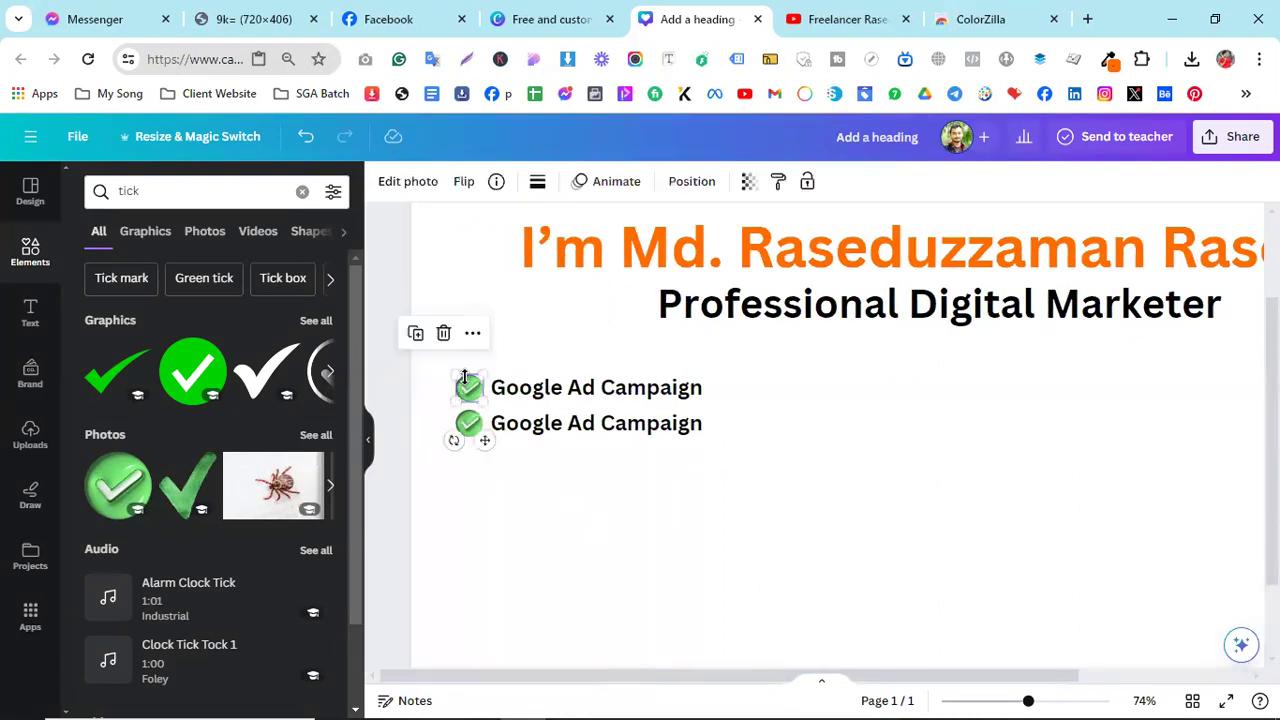
left_click_drag(455, 374, 462, 381)
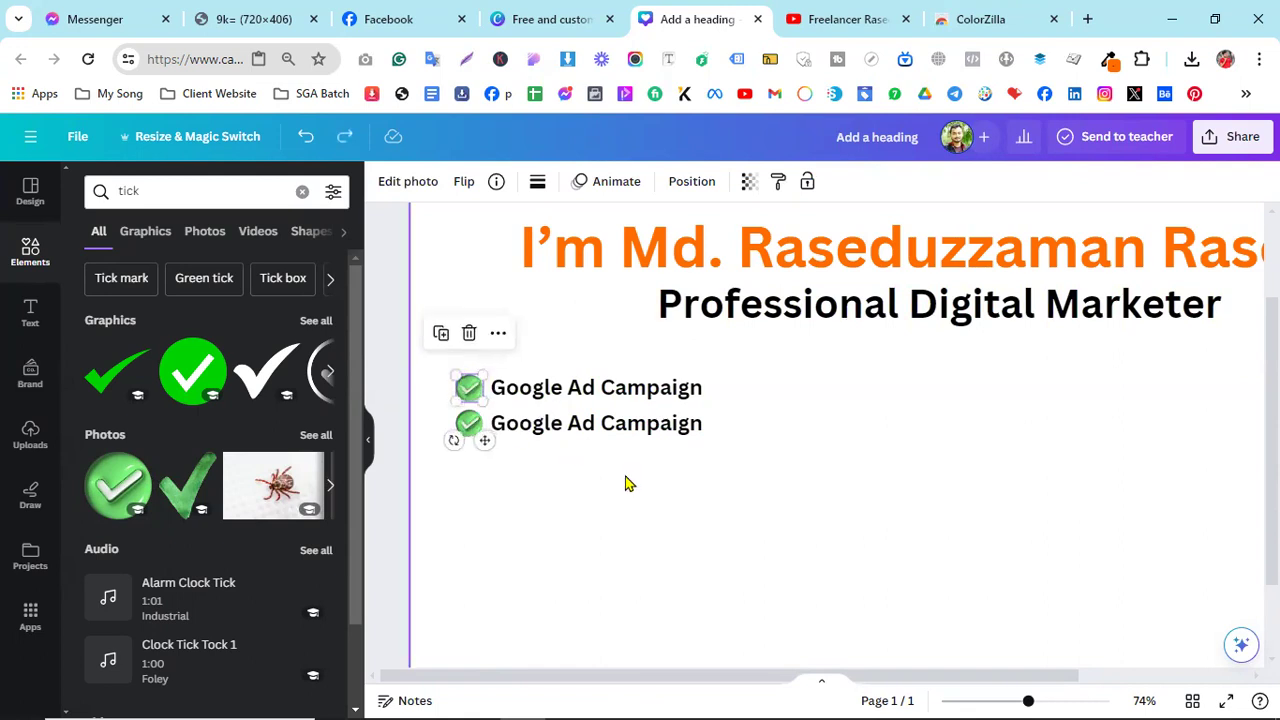
left_click(750, 472)
left_click_drag(750, 482, 461, 408)
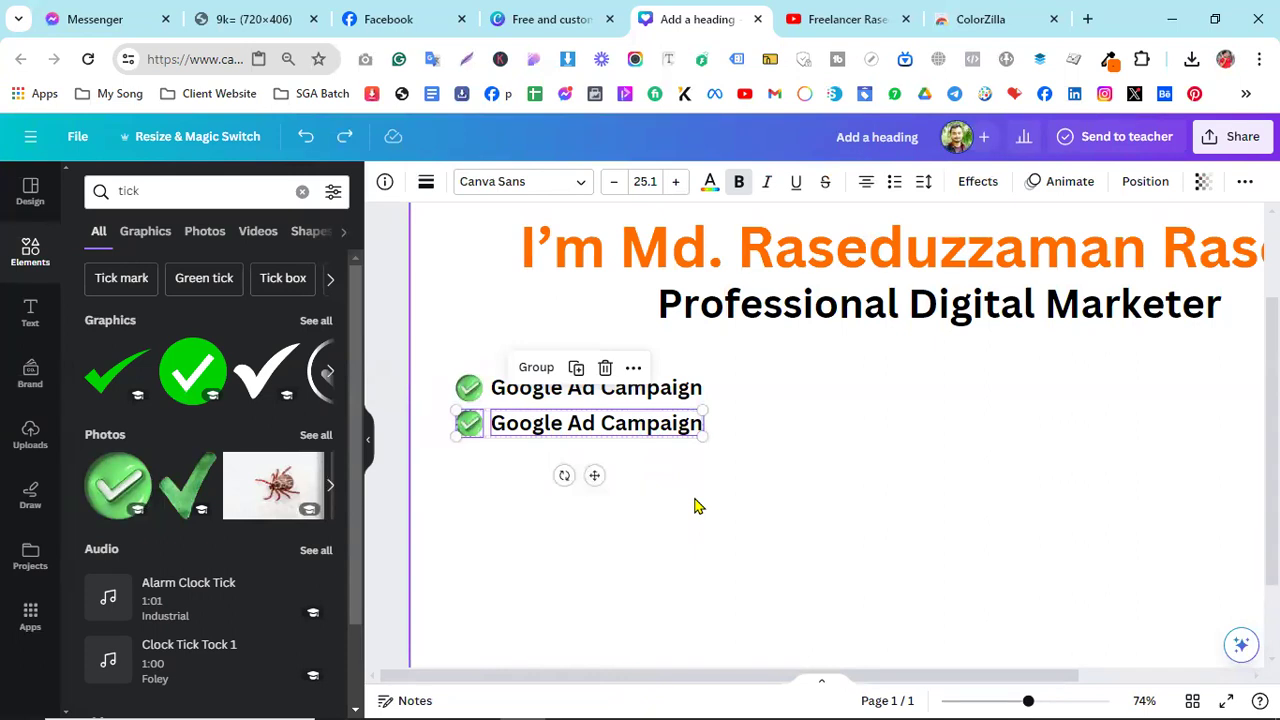
- Duplicate the second checklist line with Ctrl+D and place the copy just beneath it
key("ctrl+d")
left_click_drag(603, 486, 597, 510)
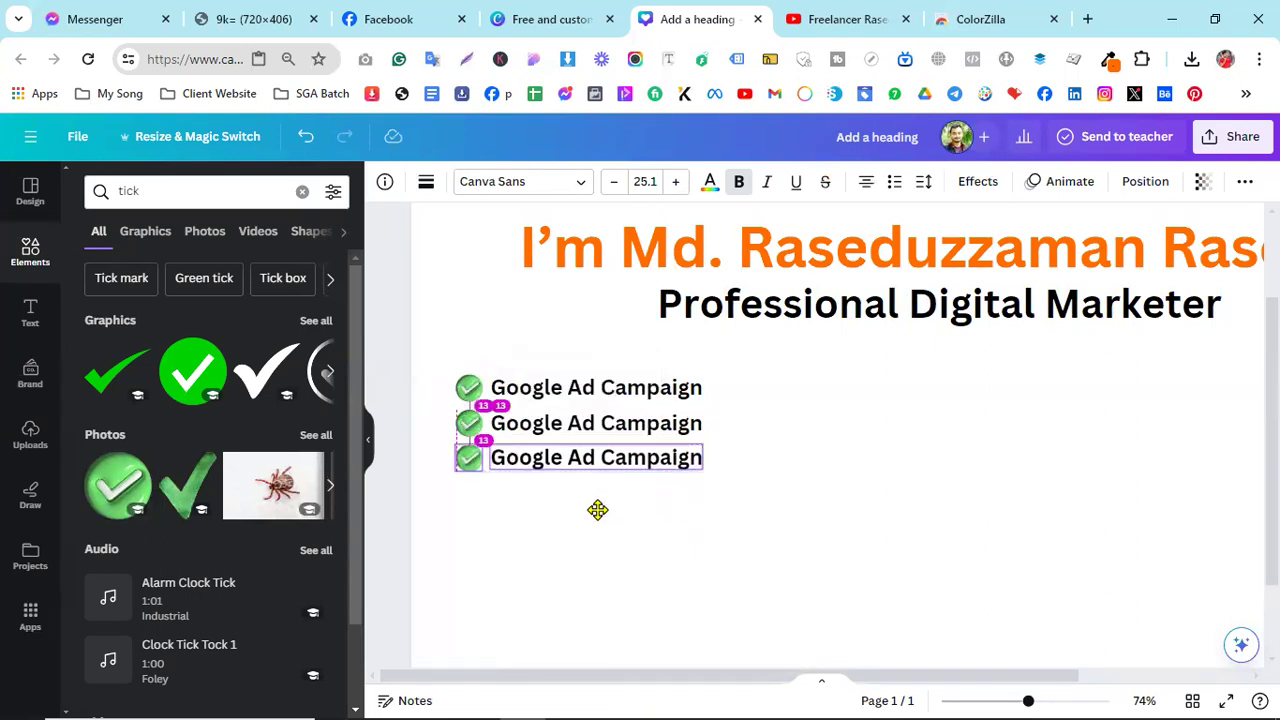
left_click(777, 477)
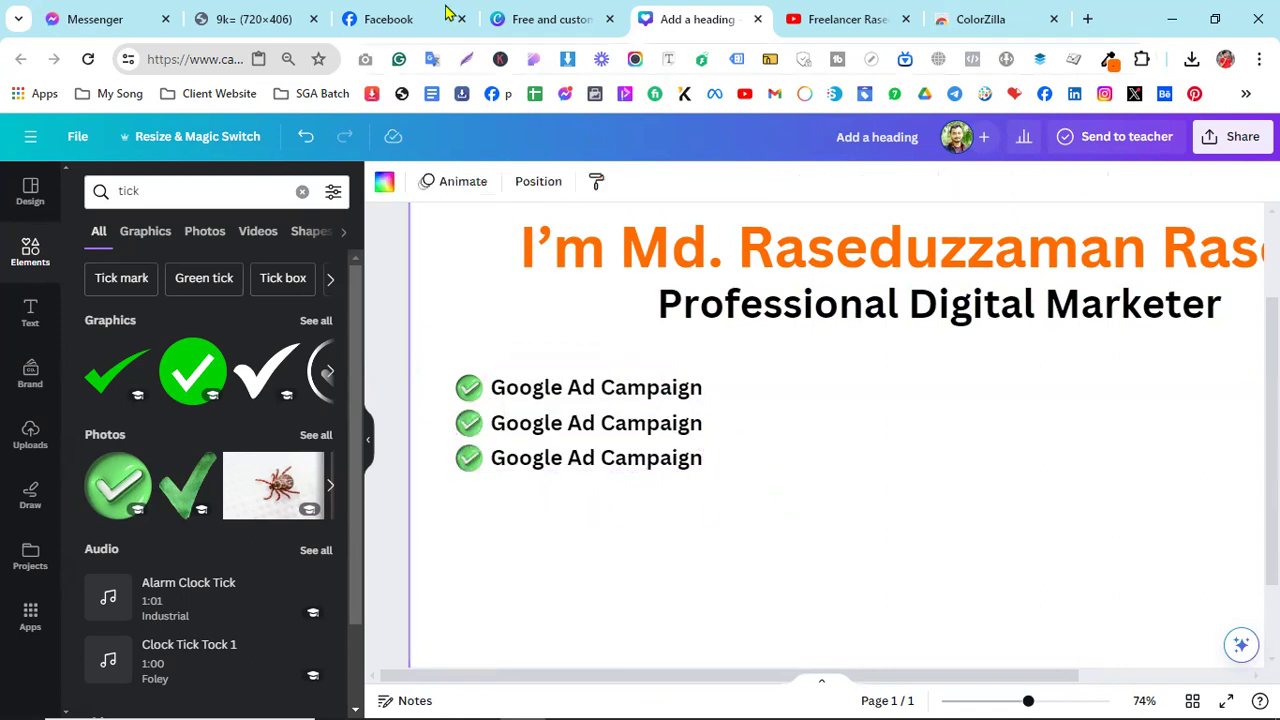
scroll(838, 498, "down", 3)
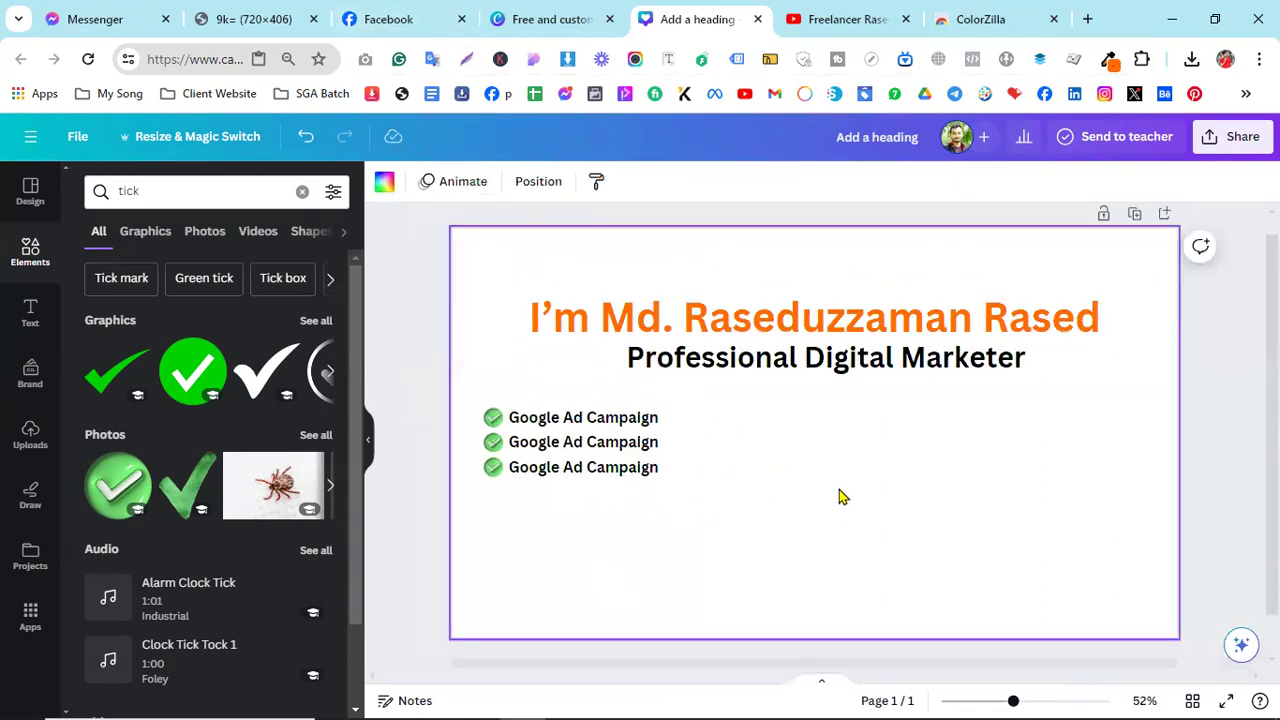
left_click_drag(719, 535, 557, 417)
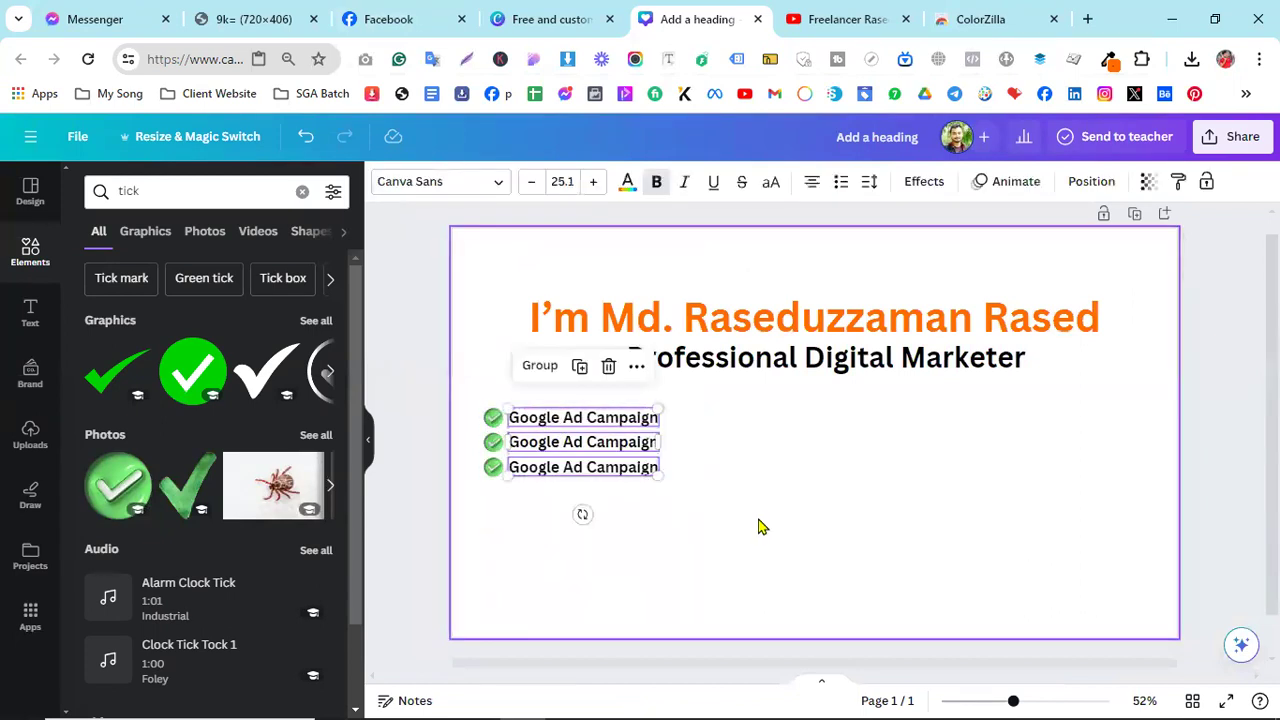
left_click(695, 517)
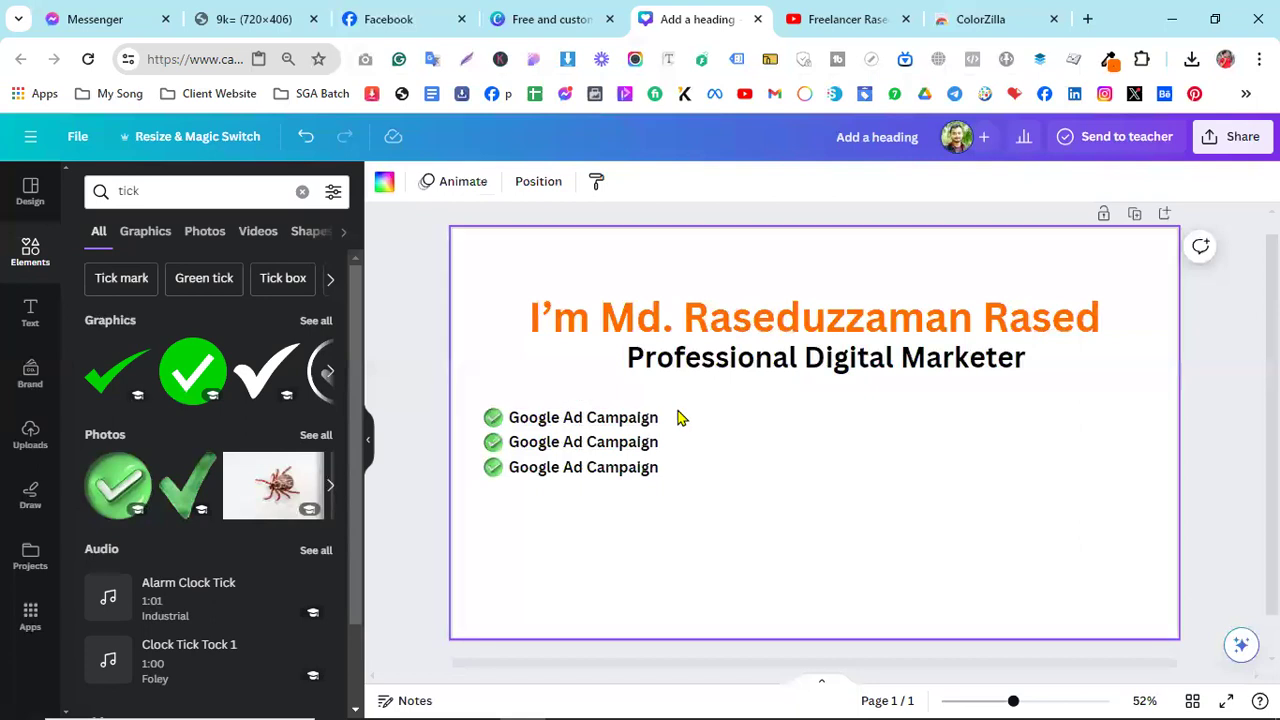
- Compare with the Facebook cover, then select all three checklist lines and their ticks
left_click(493, 420)
left_click(720, 429)
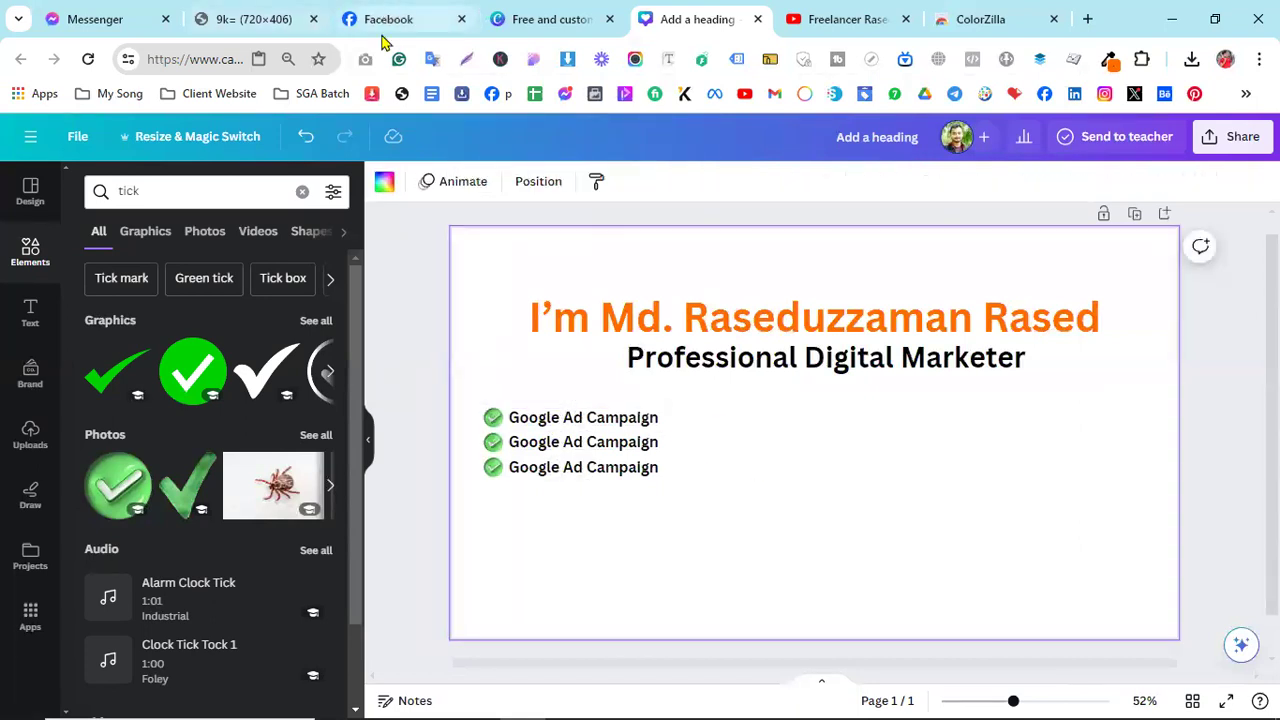
left_click(350, 18)
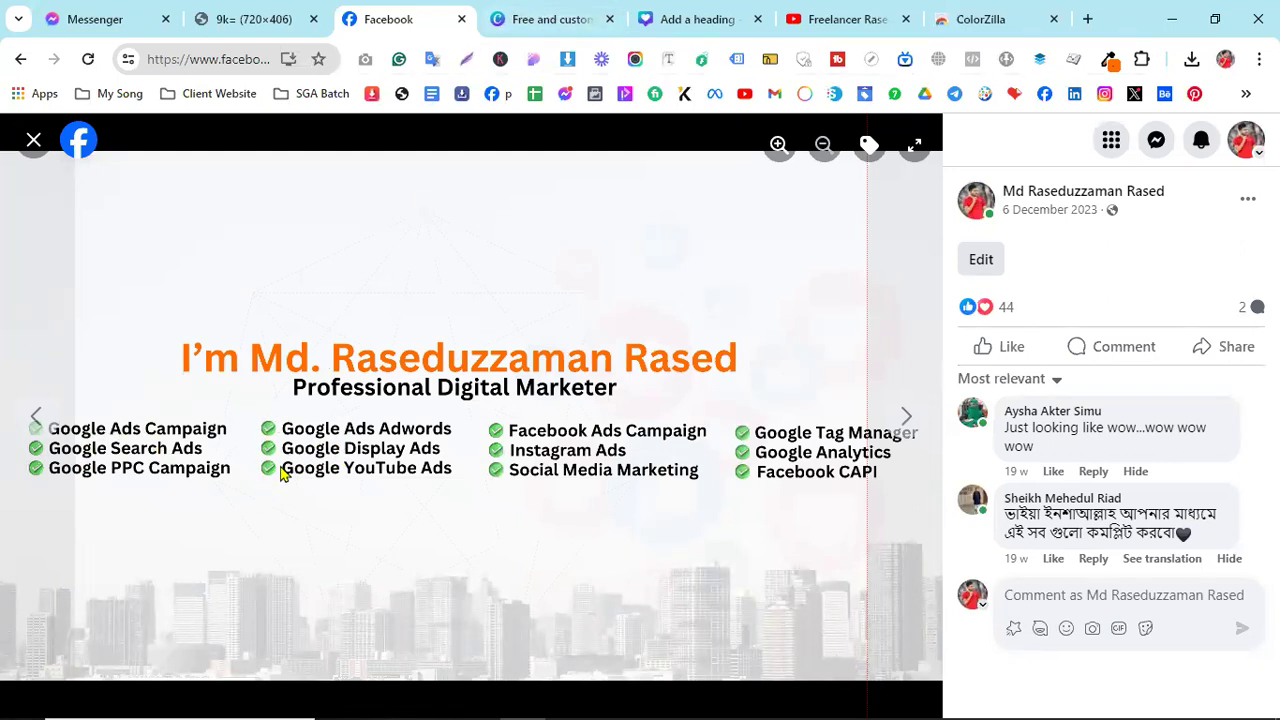
left_click(666, 22)
left_click_drag(677, 503, 490, 448)
left_click_drag(480, 418, 479, 416)
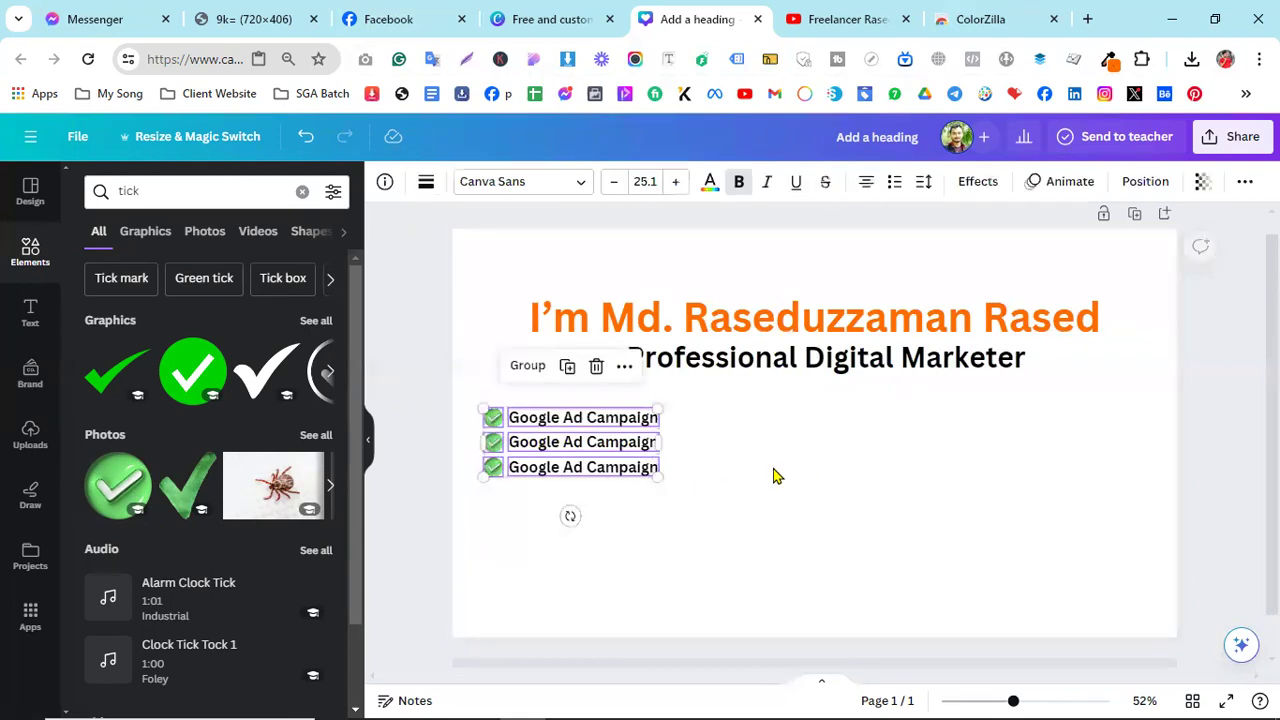
- Copy the three-line checklist and position the pasted copy as a second column to its right
right_click(551, 420)
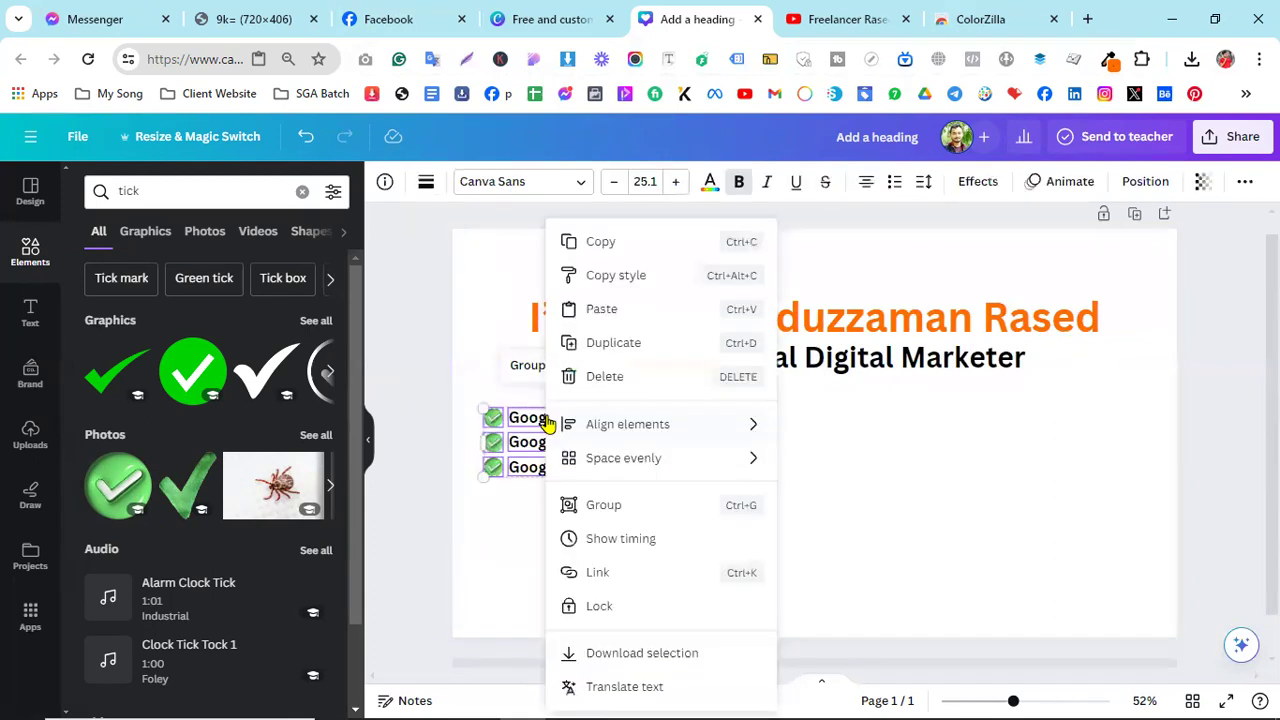
left_click(615, 248)
right_click(728, 437)
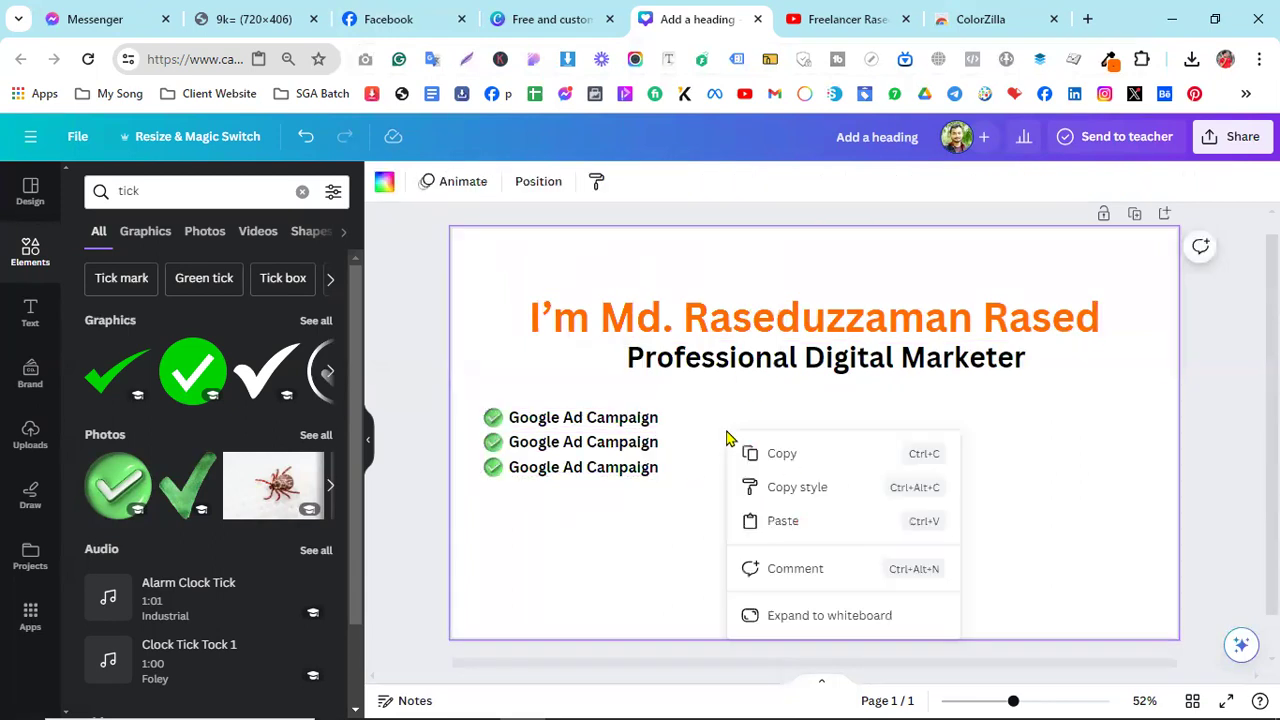
left_click(774, 526)
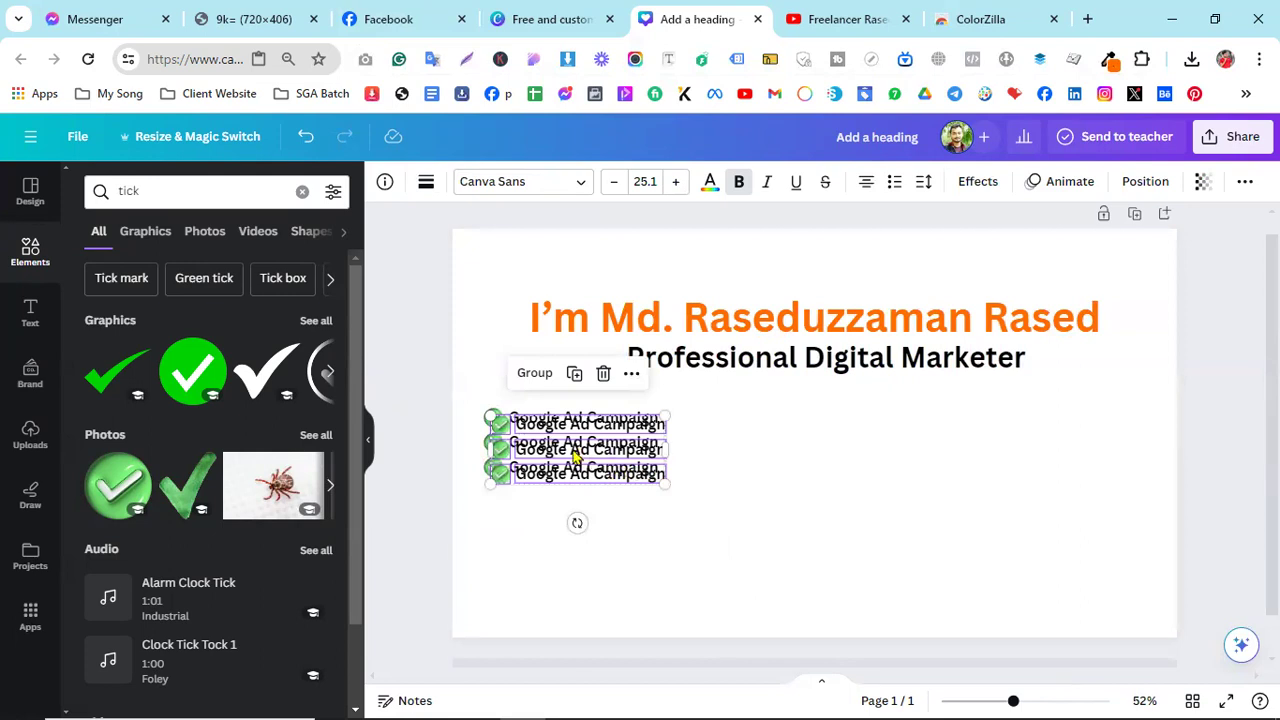
left_click_drag(560, 443, 765, 430)
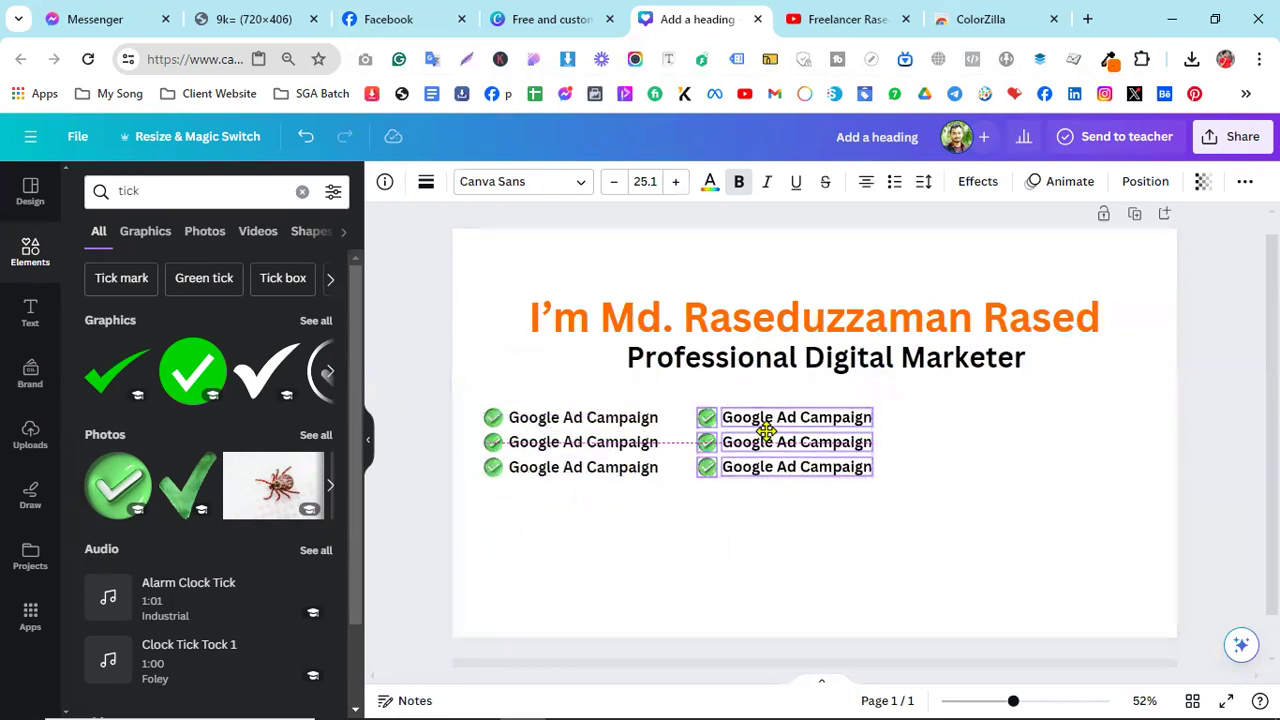
left_click_drag(765, 430, 790, 427)
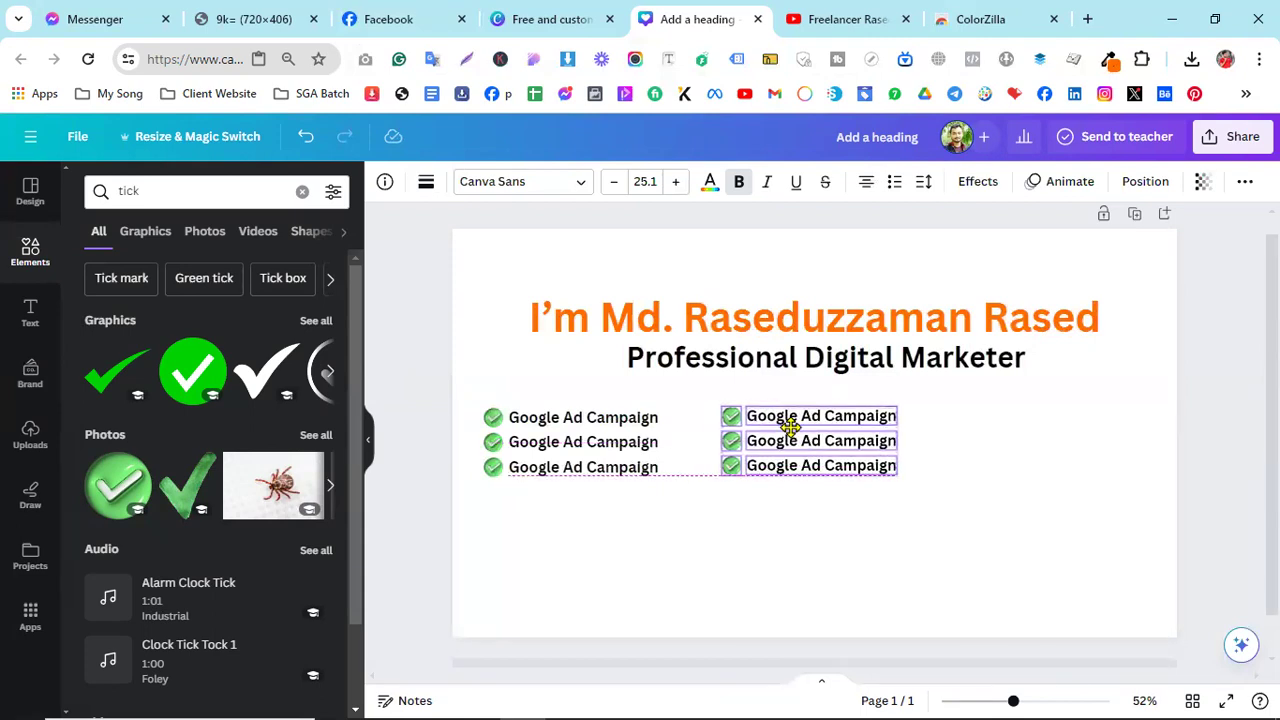
left_click_drag(790, 427, 758, 430)
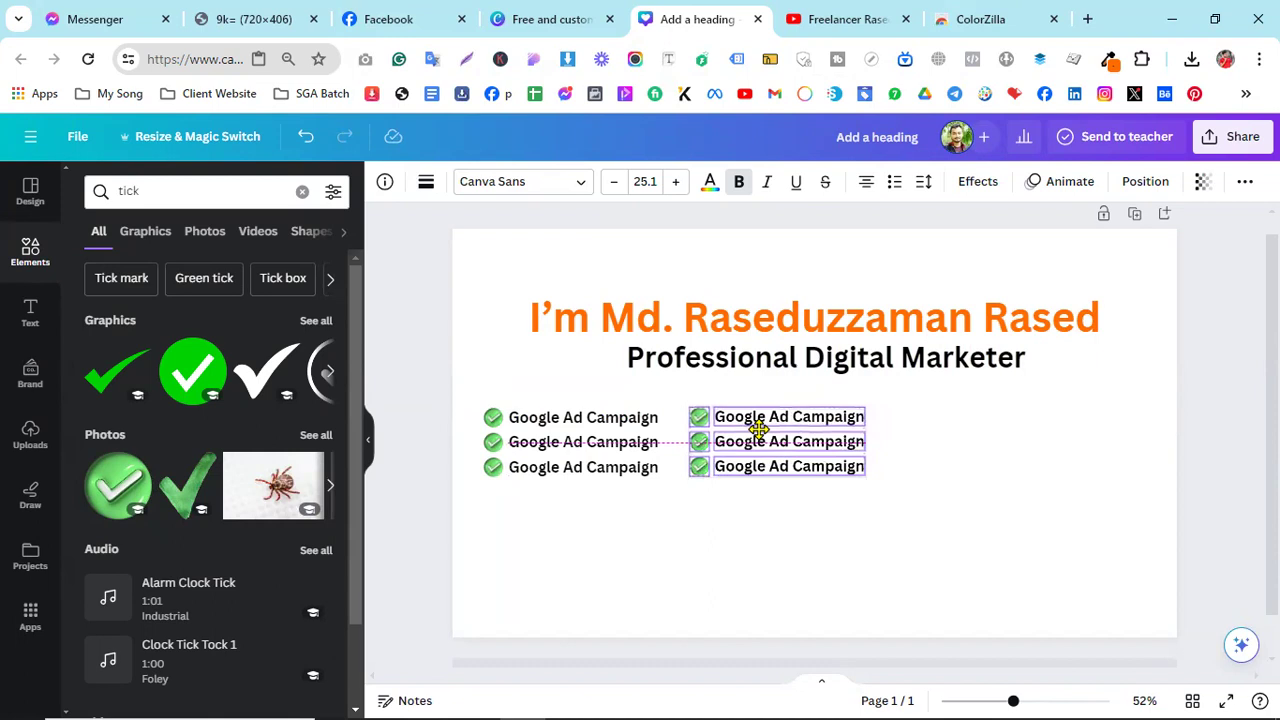
left_click_drag(758, 430, 759, 433)
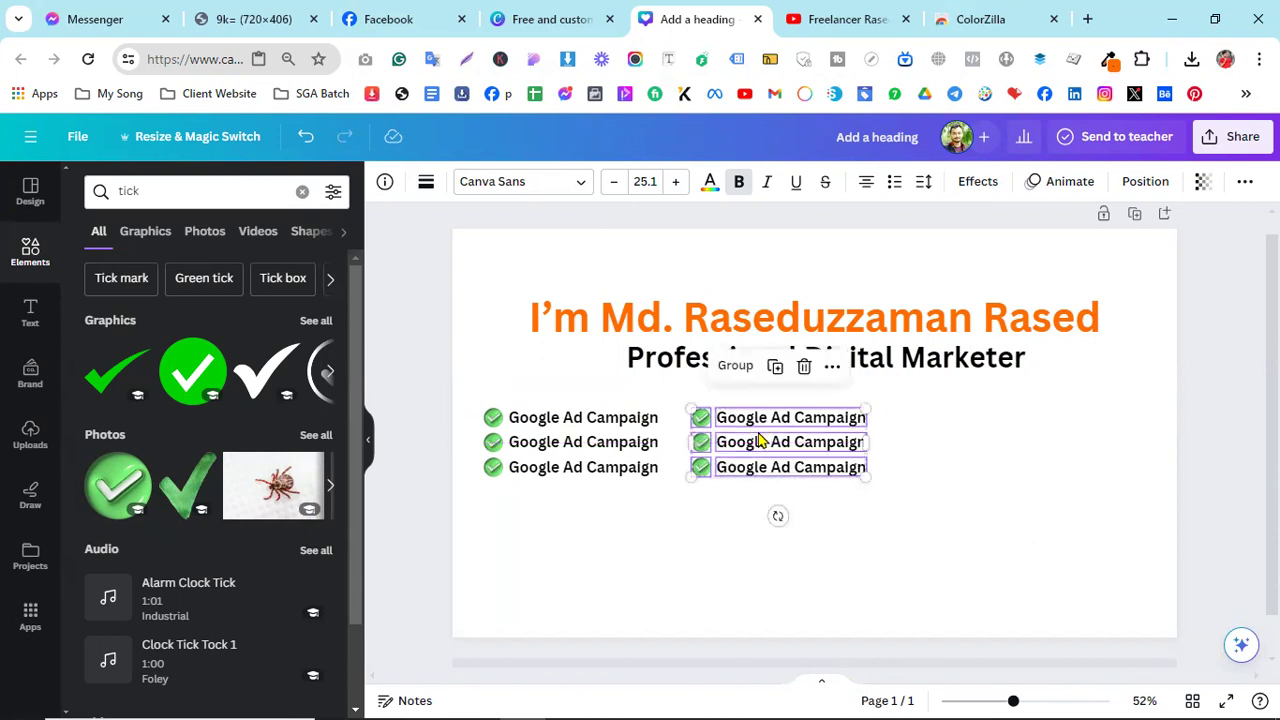
right_click(760, 441)
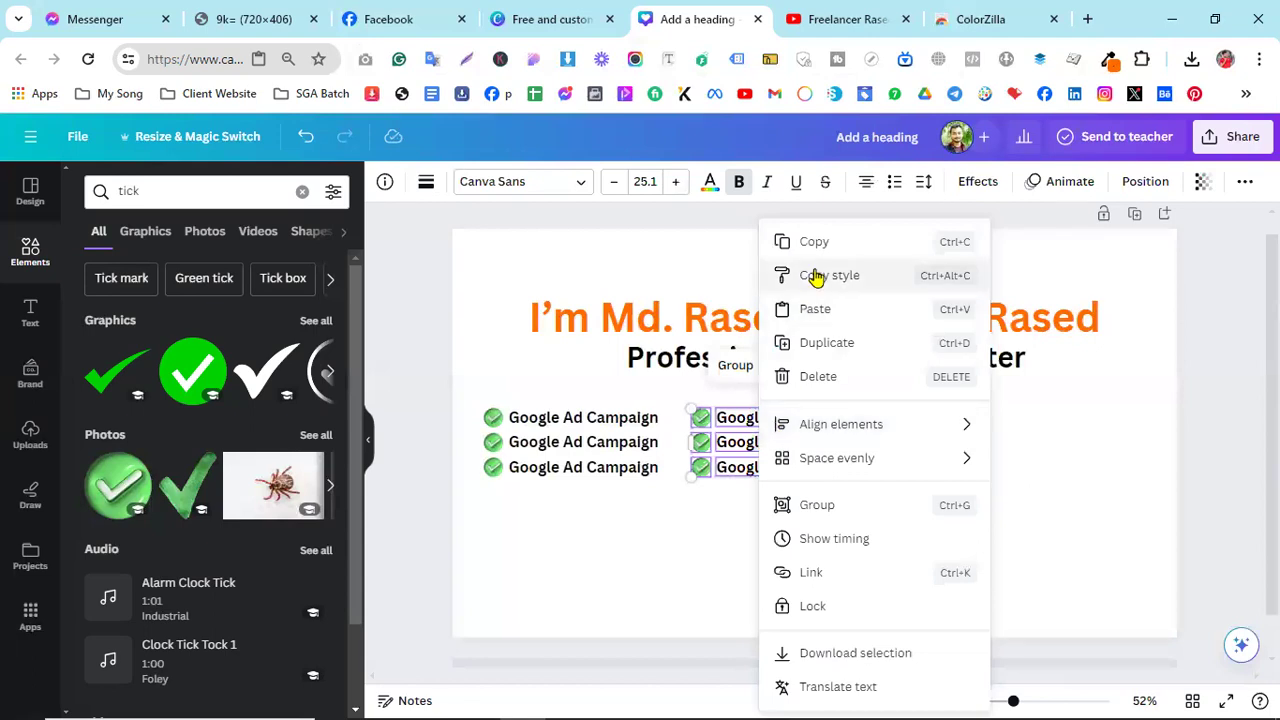
left_click(378, 19)
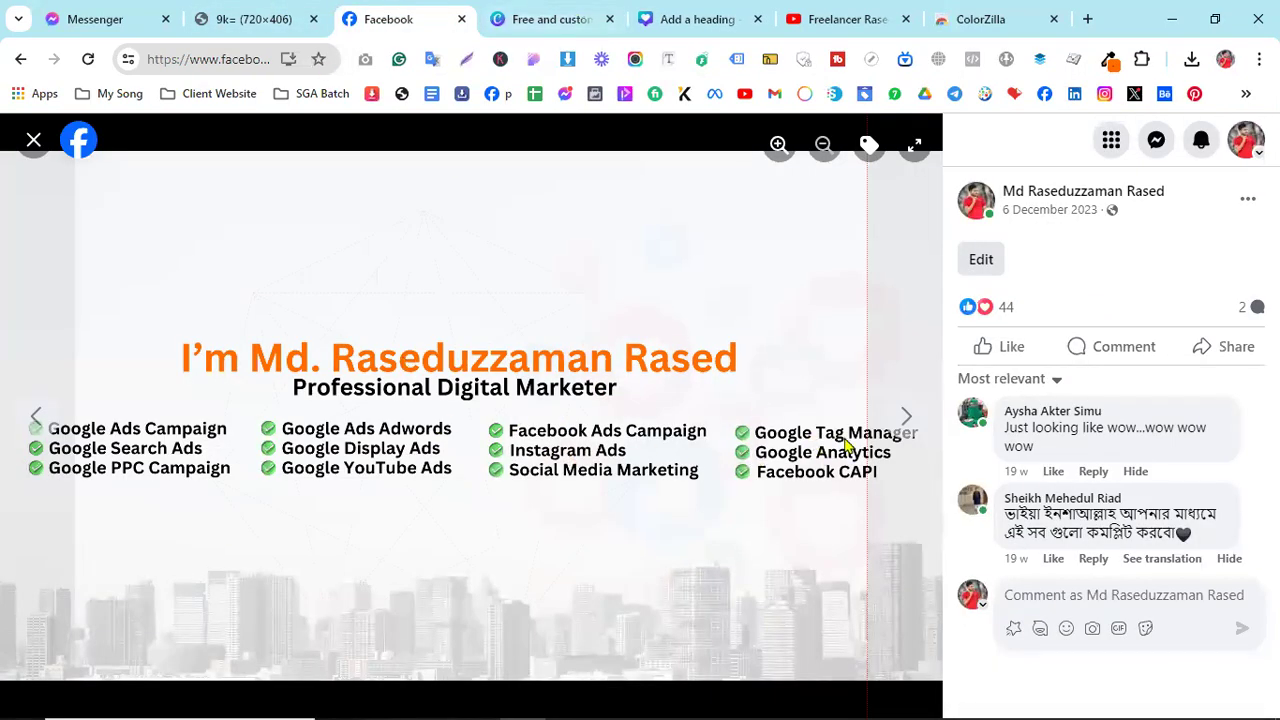
- Return to Canva, dismiss the leftover menu, and select both checklist columns
left_click(697, 19)
left_click(731, 534)
left_click_drag(727, 527, 474, 403)
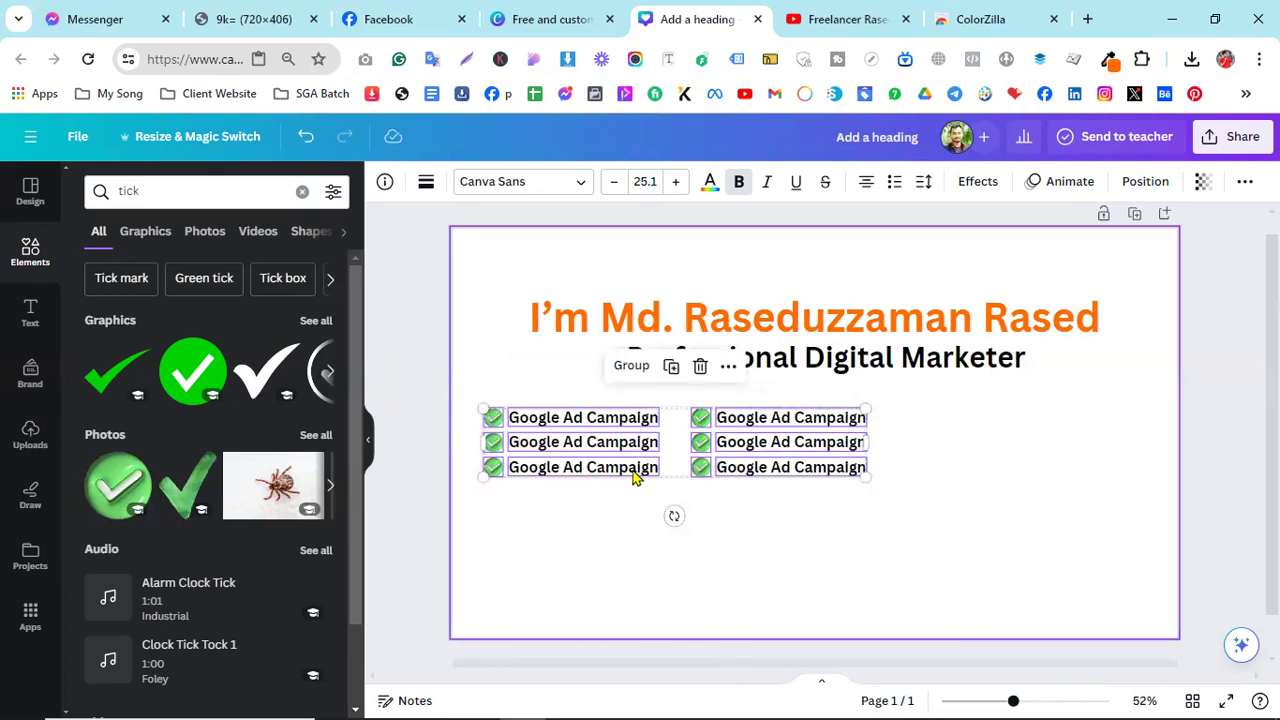
- Copy both checklist columns and paste them to the right of the originals
right_click(614, 446)
left_click(669, 242)
left_click(946, 439)
right_click(946, 439)
left_click(987, 524)
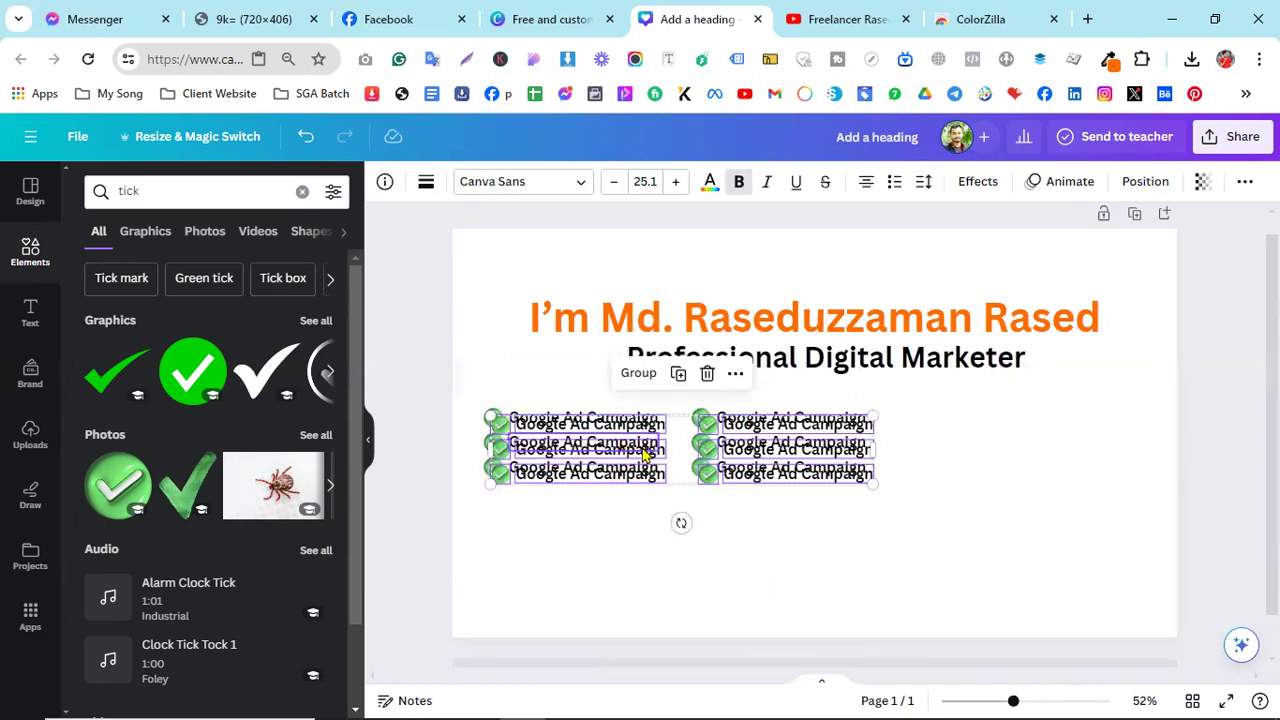
left_click_drag(686, 456, 1086, 449)
left_click(1103, 583)
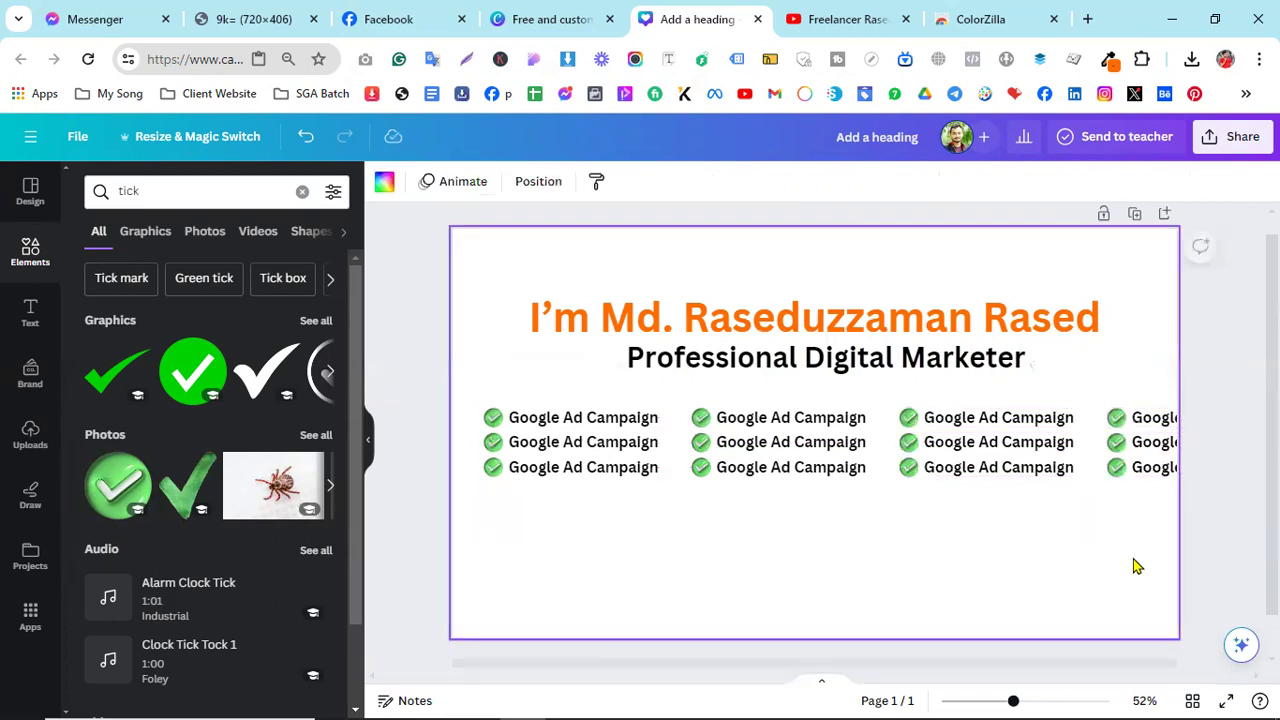
- Delete the surplus fourth checklist column
left_click_drag(1146, 546, 1175, 395)
left_click(1077, 600)
left_click_drag(1070, 561, 1176, 396)
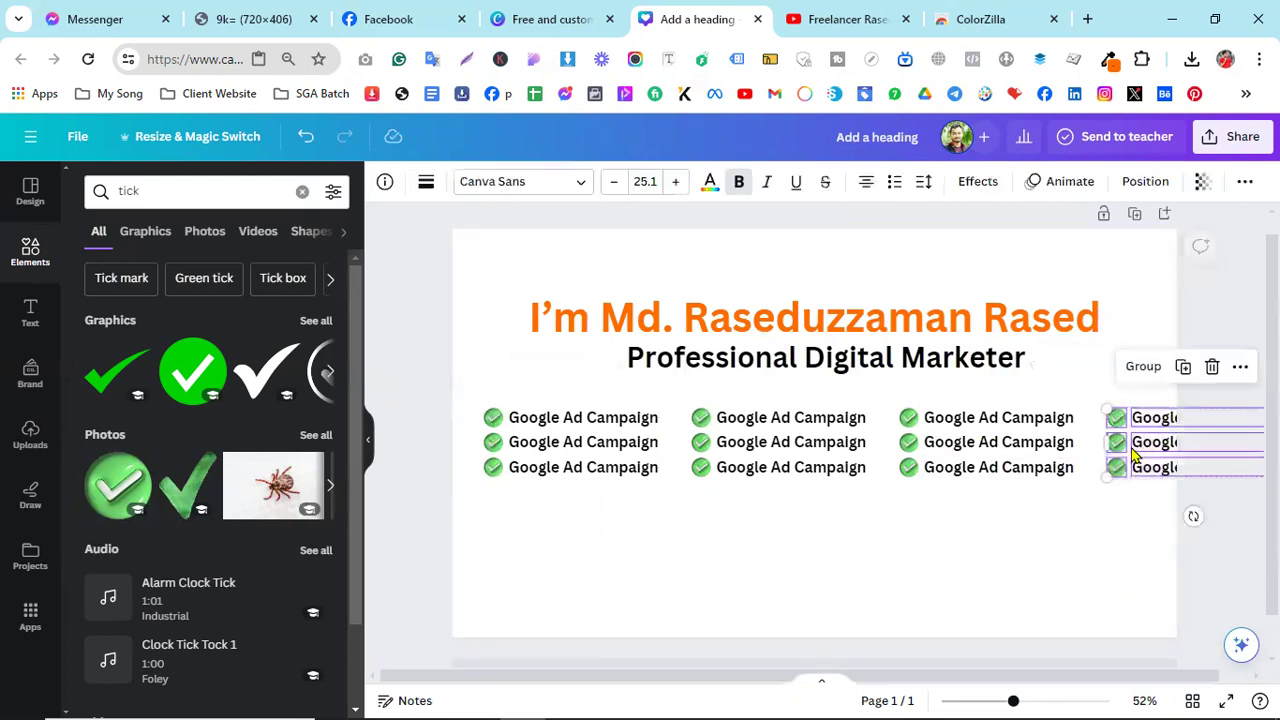
key("Delete")
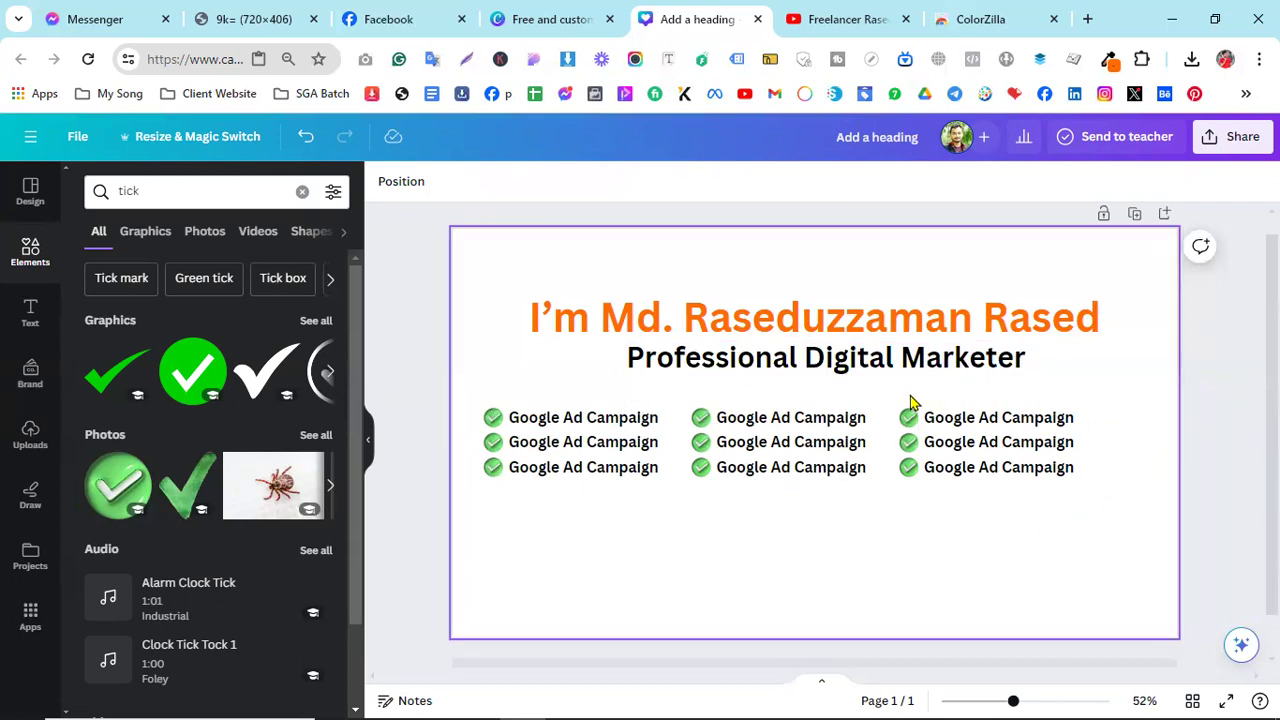
- Shift all nine checklist items right to centre them beneath the headings
left_click_drag(1122, 562, 471, 412)
left_click_drag(604, 451, 633, 441)
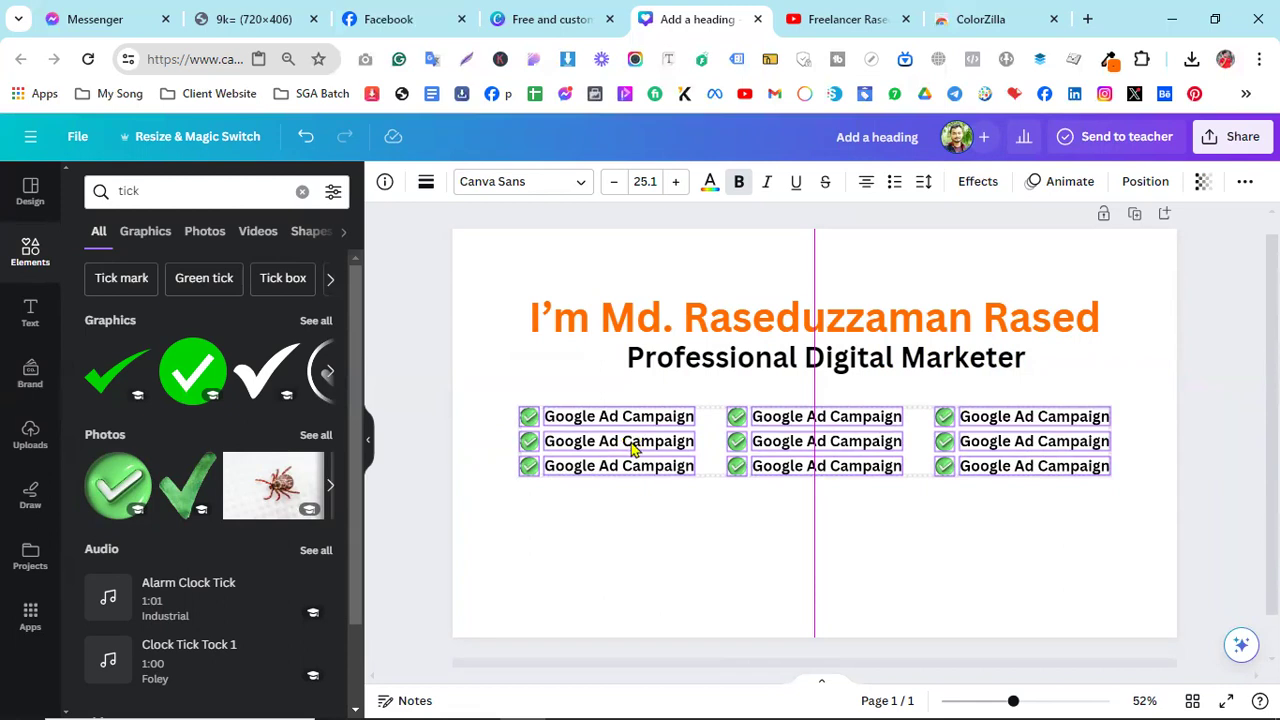
left_click(651, 566)
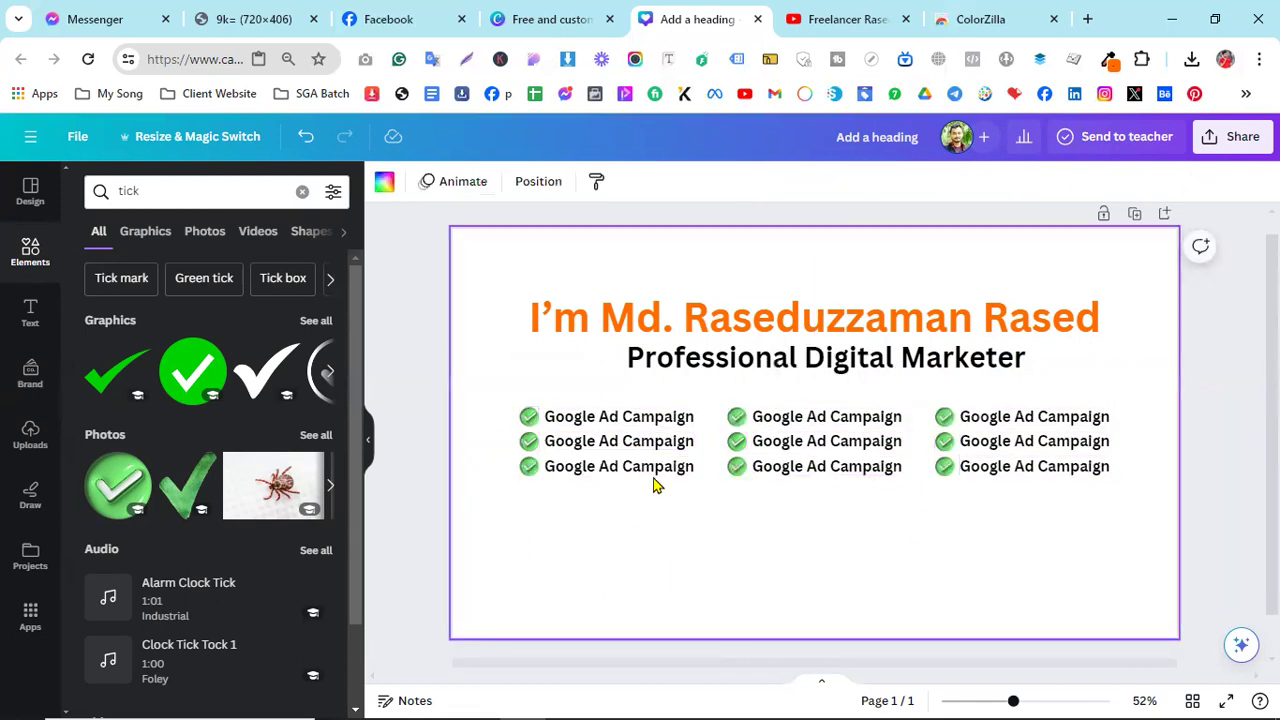
left_click(527, 12)
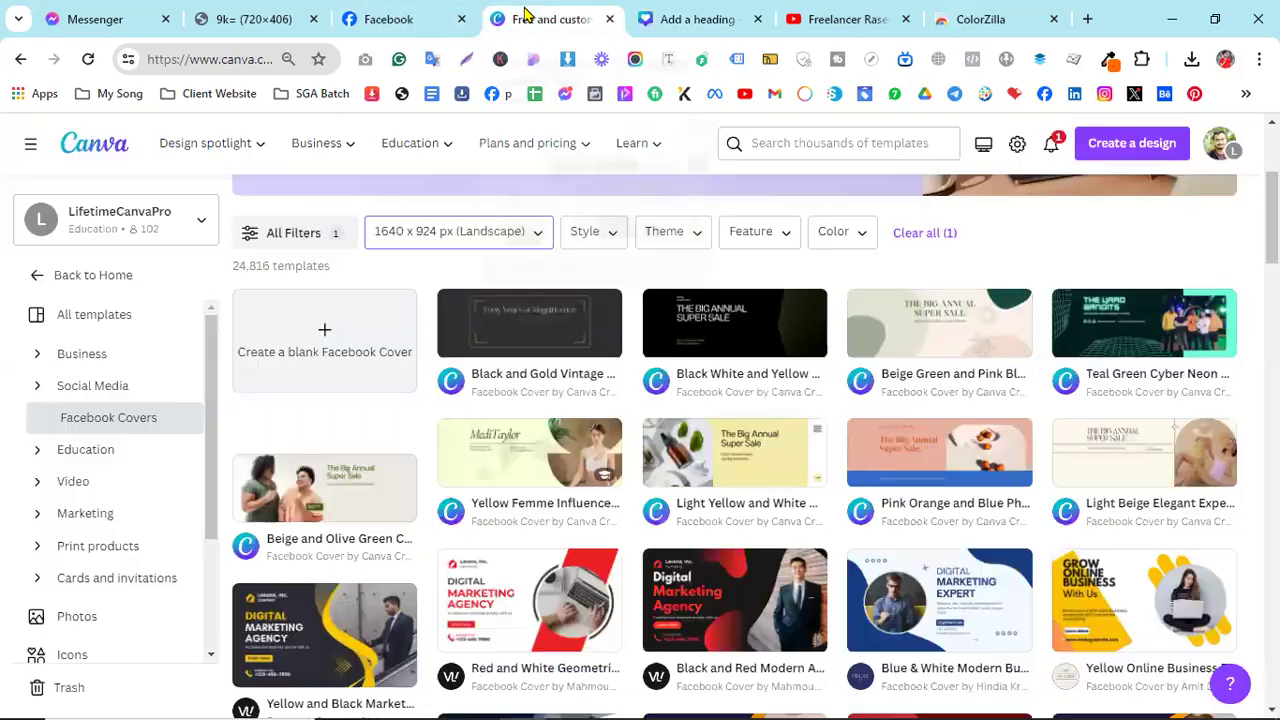
left_click(432, 10)
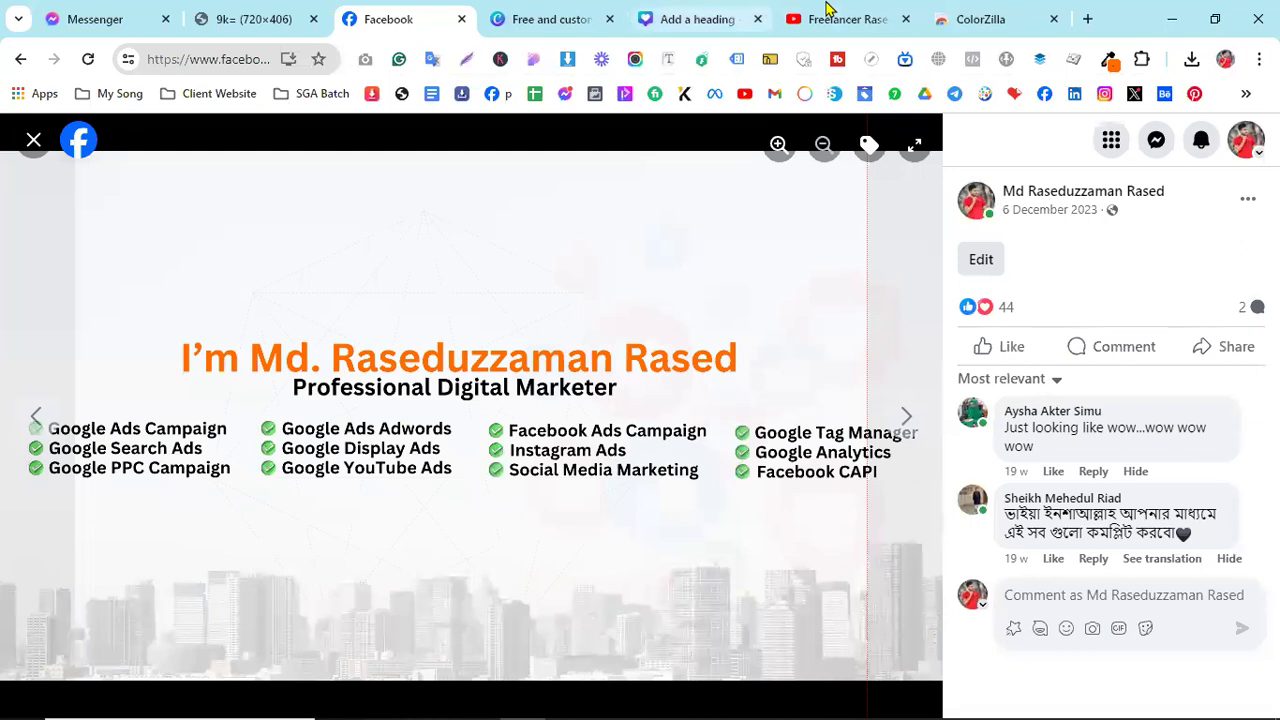
left_click(712, 14)
left_click(620, 445)
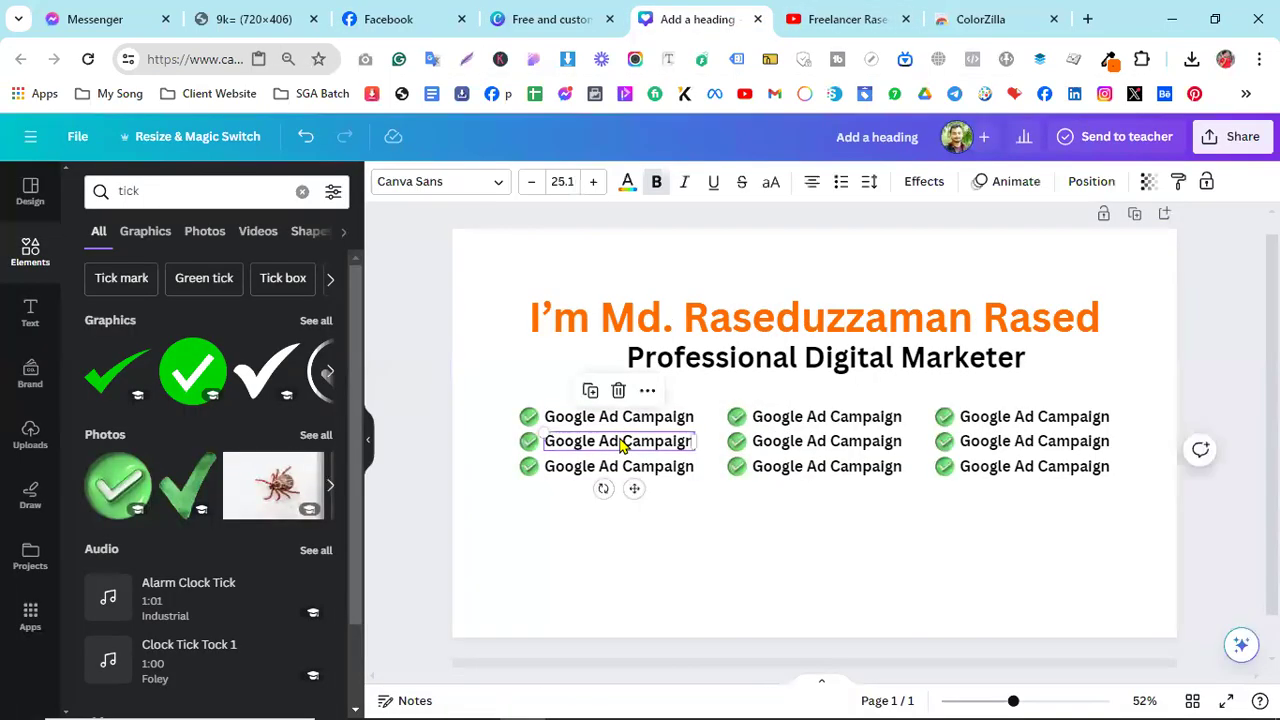
- Retype the first column's second line as 'Google Search Ads'
left_click(621, 443)
left_click(734, 514)
left_click(632, 453)
left_click(629, 447)
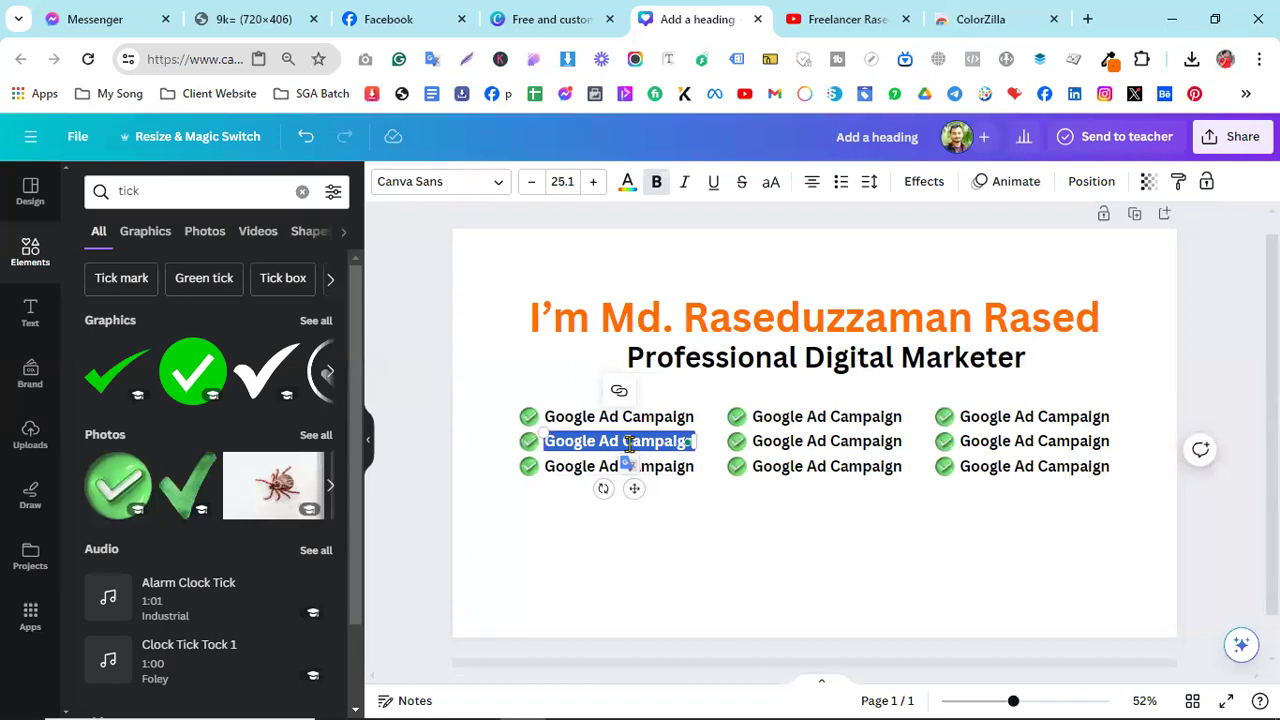
type("Google Sea")
key("BackSpace")
key("BackSpace")
key("BackSpace")
key("BackSpace")
key("BackSpace")
type("e")
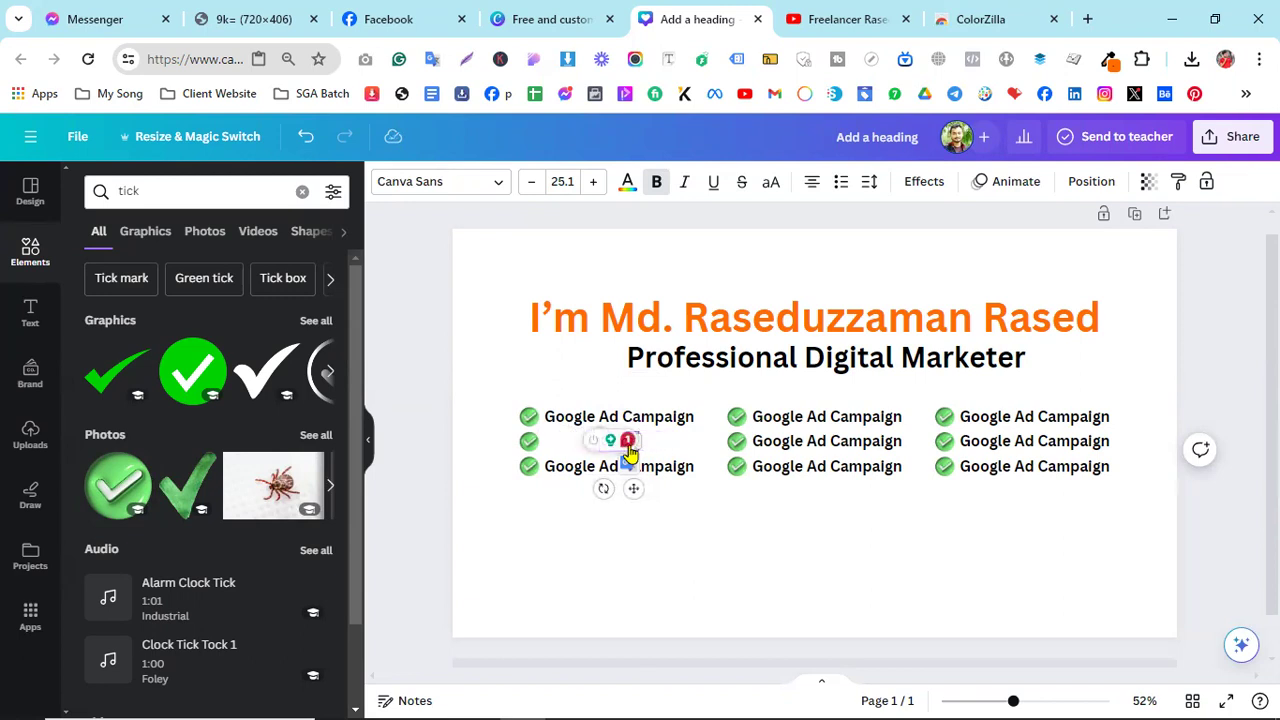
type(" Se")
key("BackSpace")
key("BackSpace")
key("BackSpace")
key("BackSpace")
key("BackSpace")
key("BackSpace")
key("BackSpace")
key("BackSpace")
key("BackSpace")
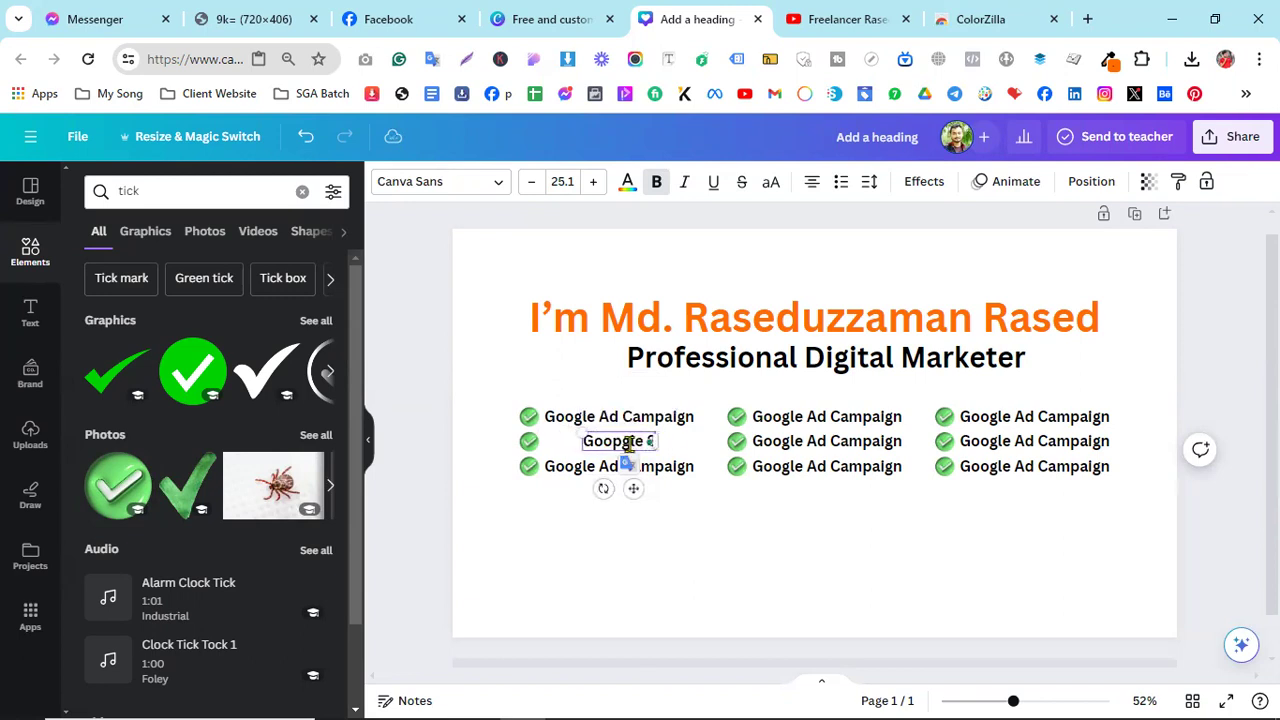
type("Google Searc")
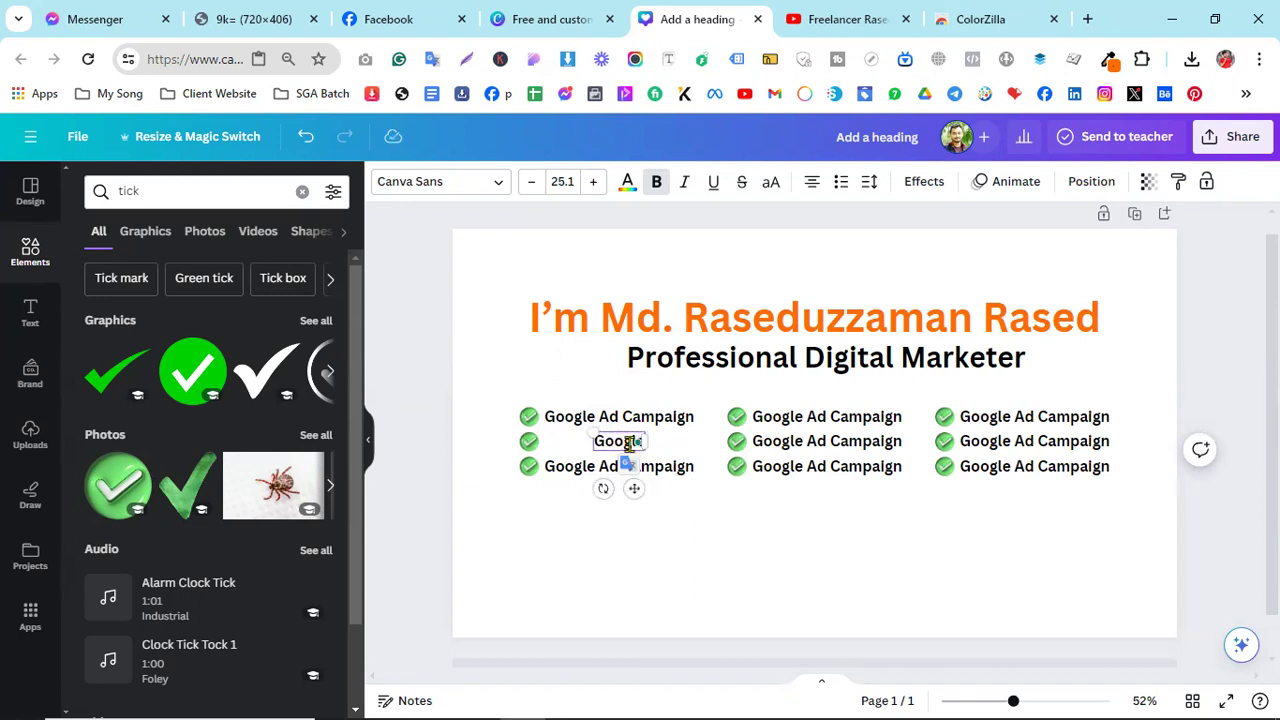
key("BackSpace")
key("BackSpace")
key("BackSpace")
key("BackSpace")
type("E")
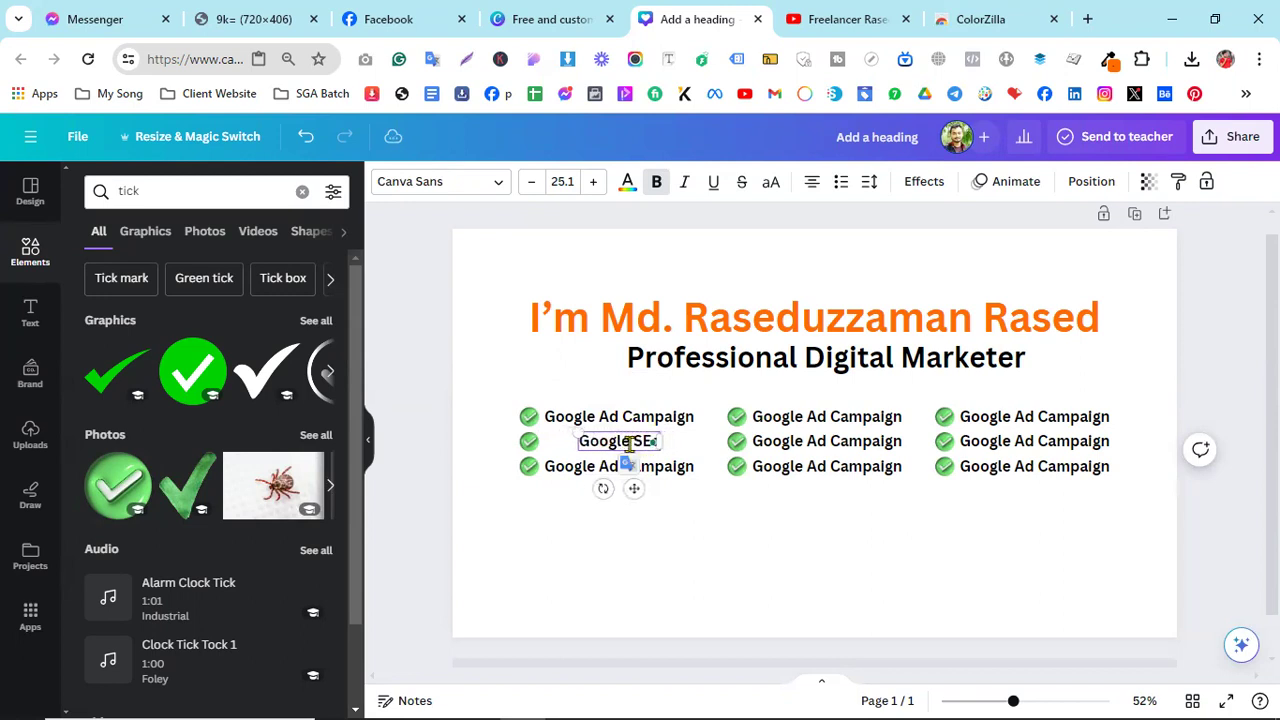
key("BackSpace")
type("ea")
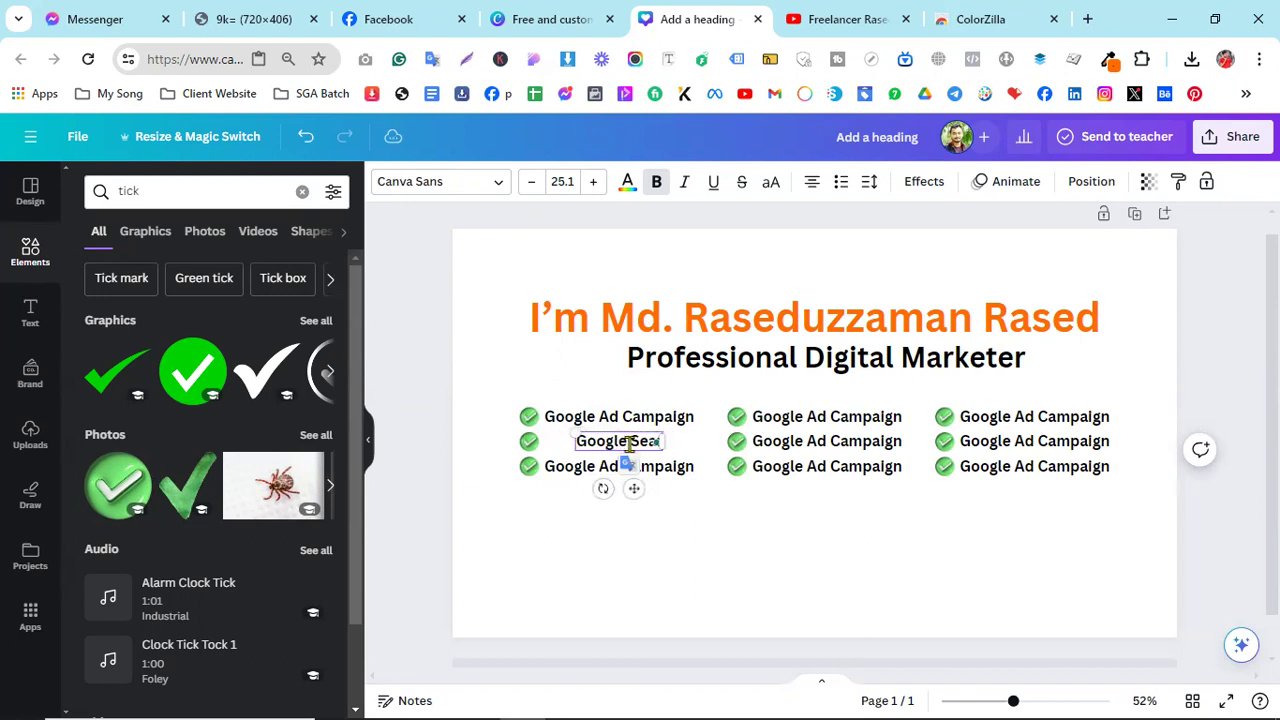
type("rch Ads")
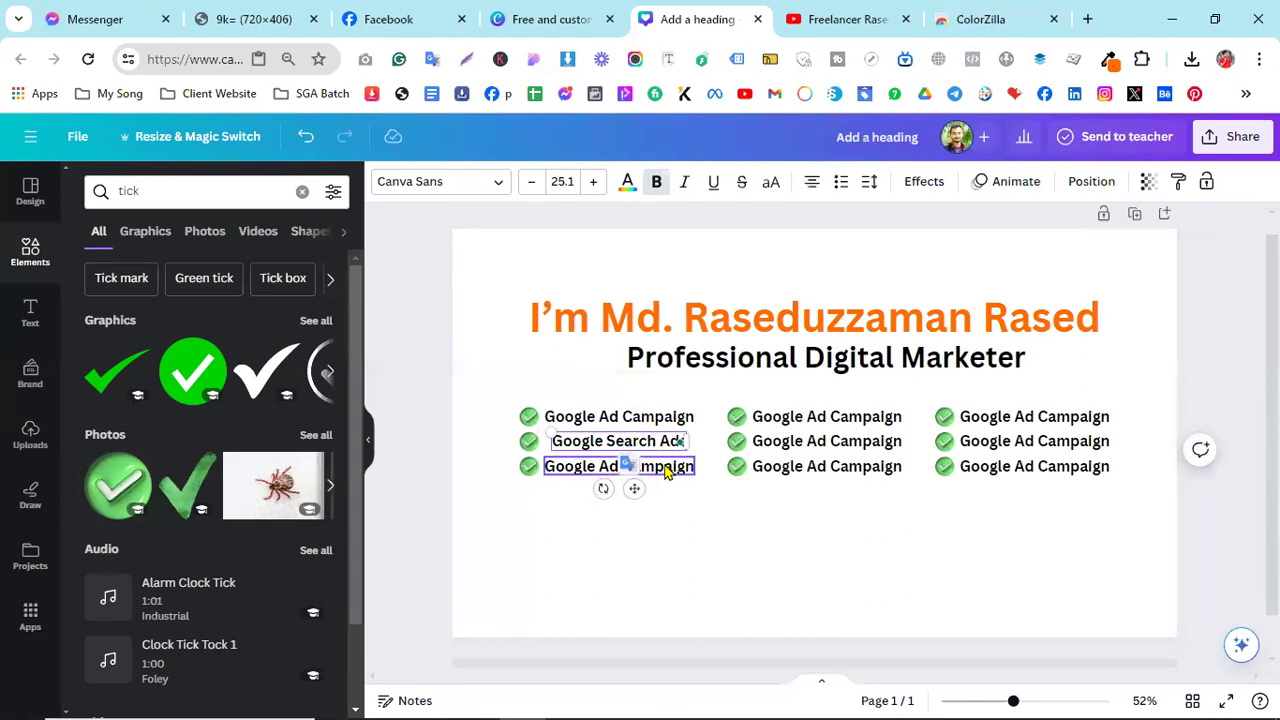
- Replace the first column's third line with 'Google PPC Campaign'
double_click(665, 467)
type("Google P")
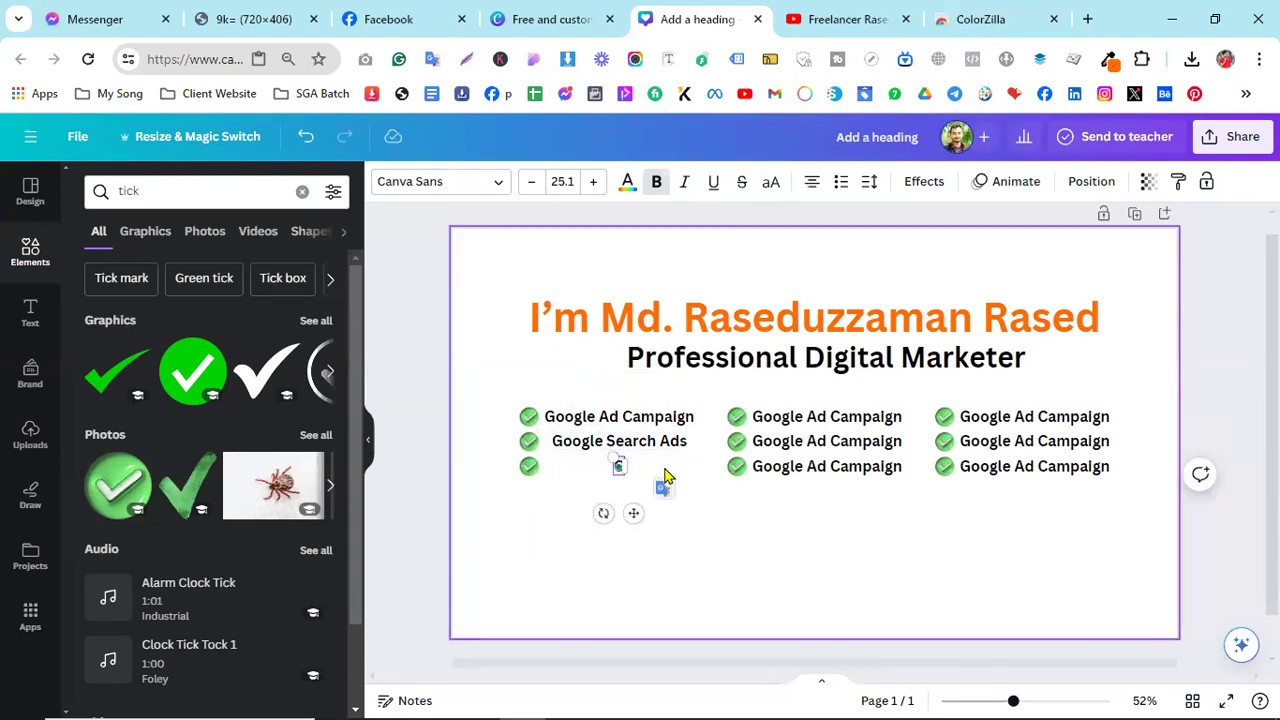
type("PC Campaign")
left_click(758, 534)
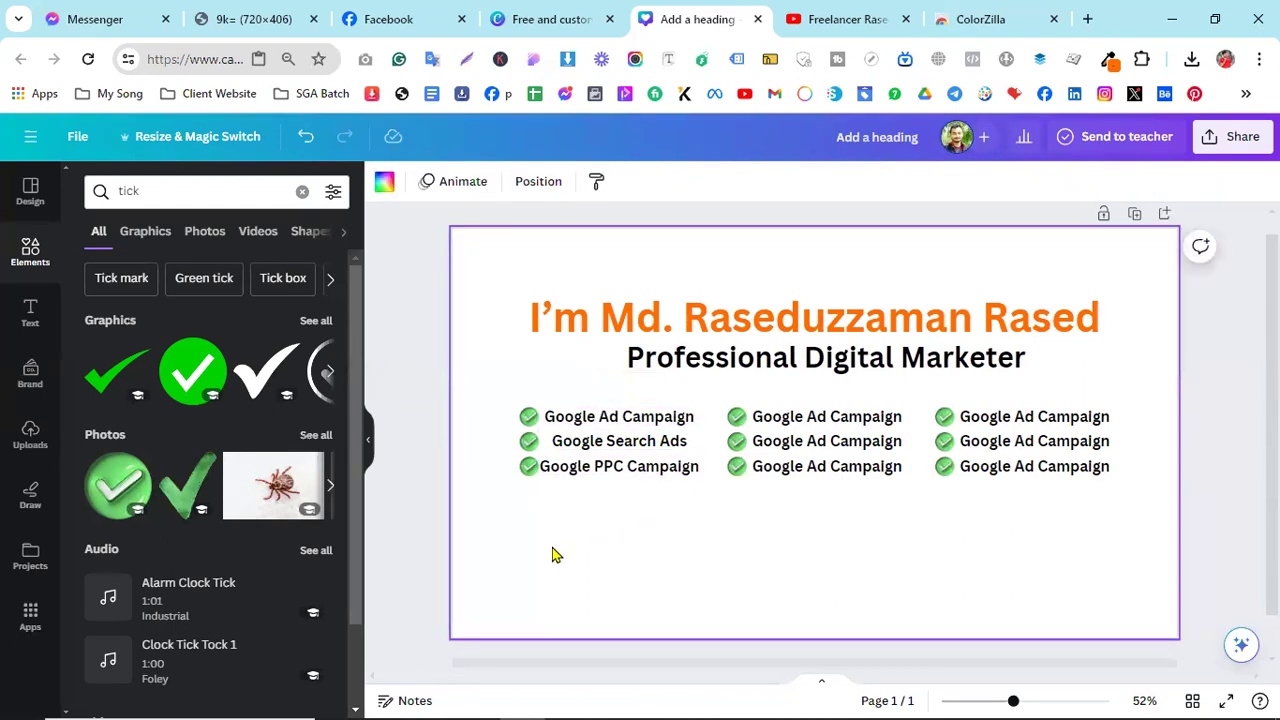
- Align the Google Search Ads line evenly with the other checklist rows
scroll(506, 540, "up", 3)
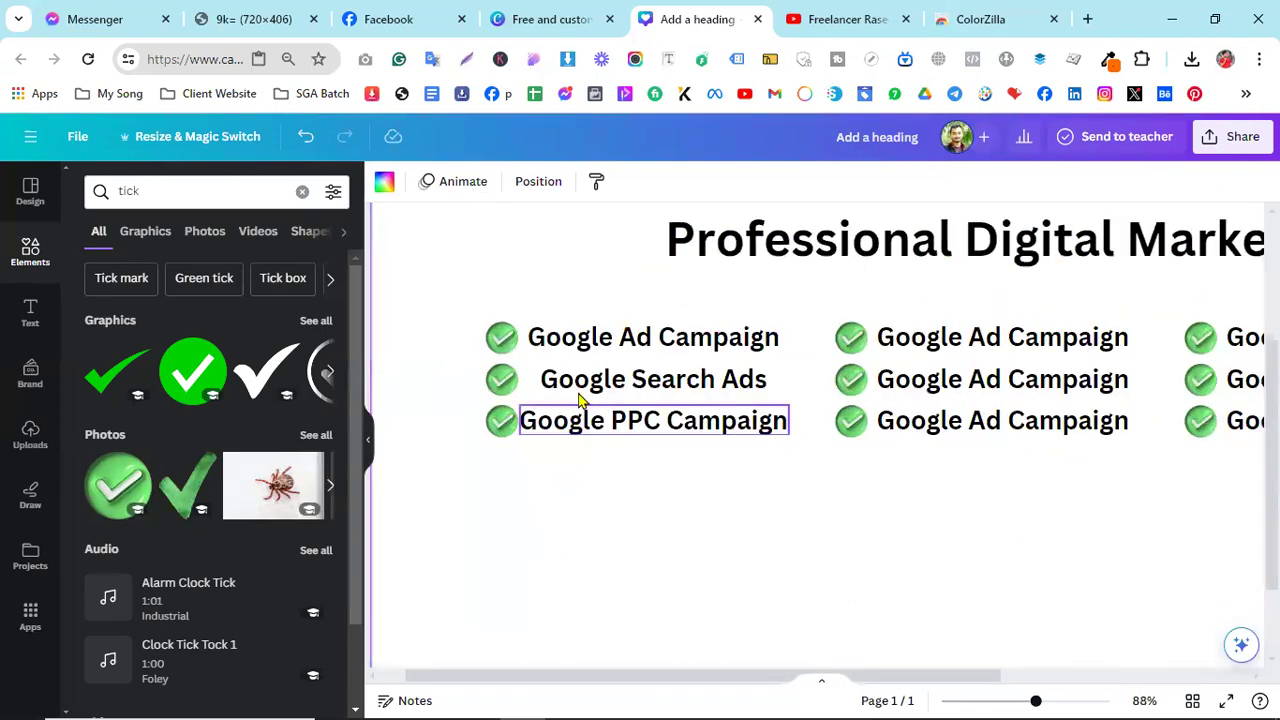
left_click_drag(586, 388, 578, 380)
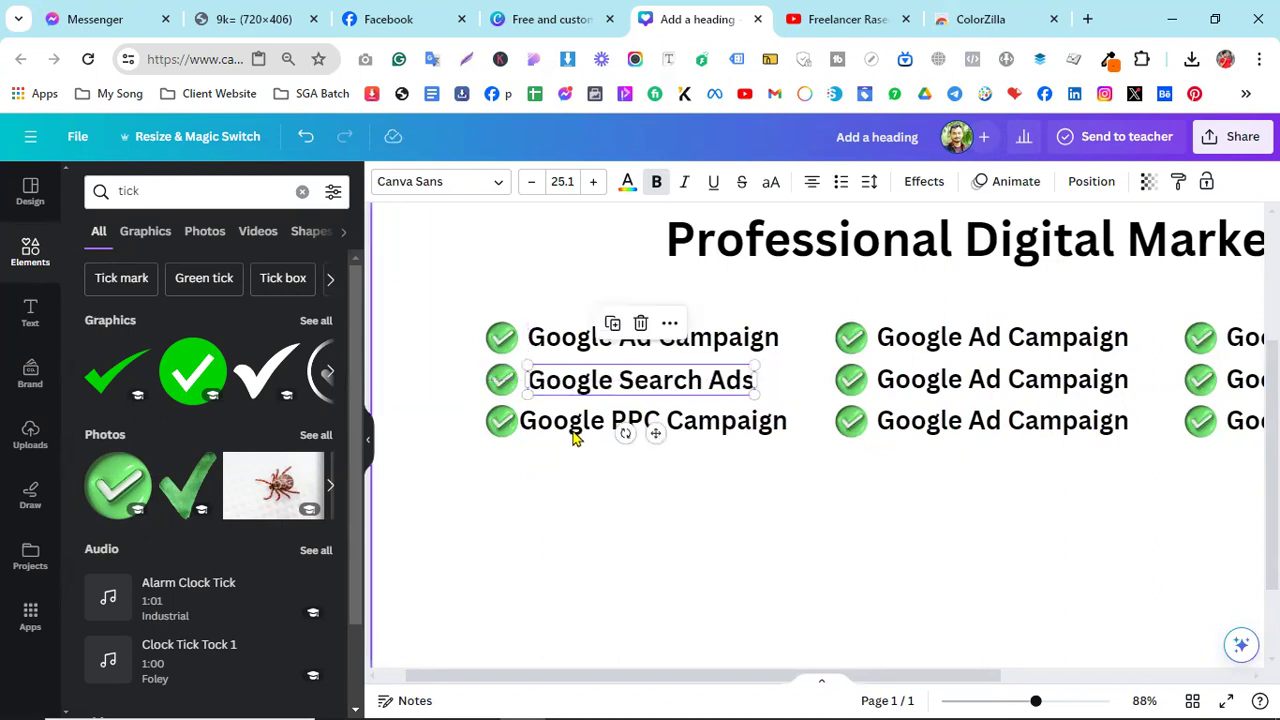
left_click_drag(580, 385, 608, 383)
scroll(577, 503, "up", 5)
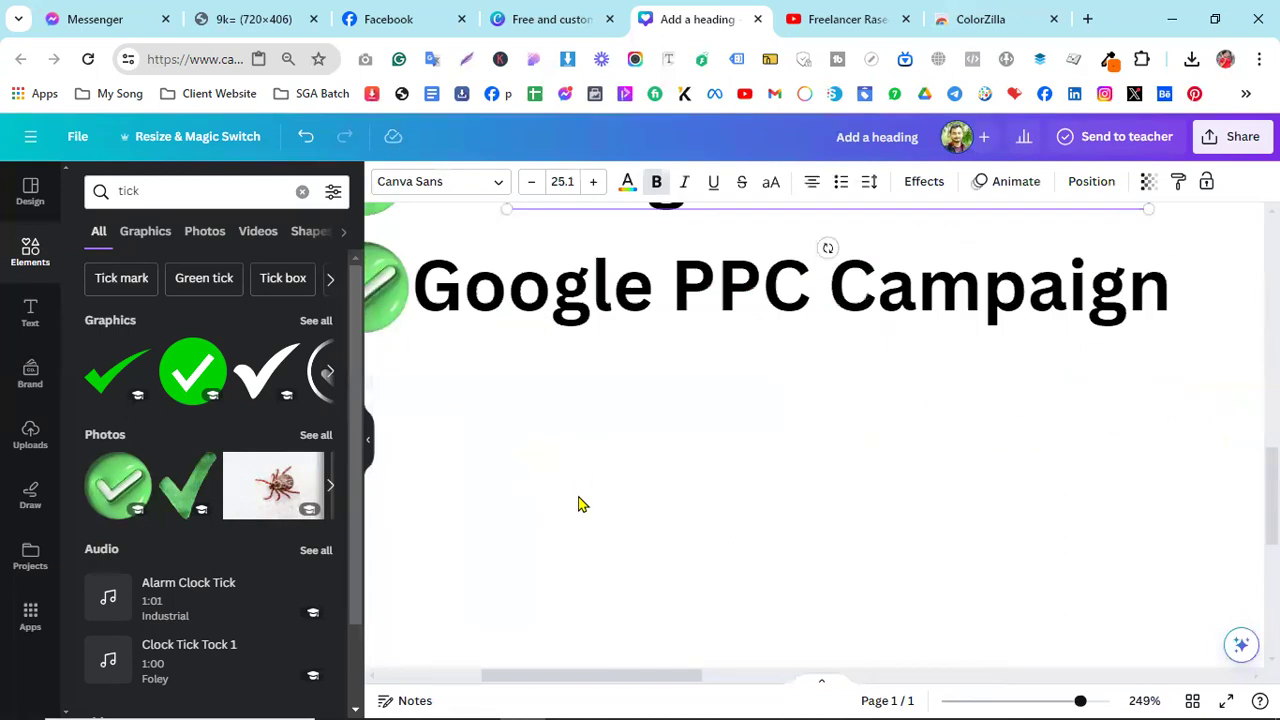
scroll(577, 503, "down", 3)
scroll(714, 491, "left", 2)
scroll(760, 400, "up", 2)
left_click_drag(757, 400, 718, 401)
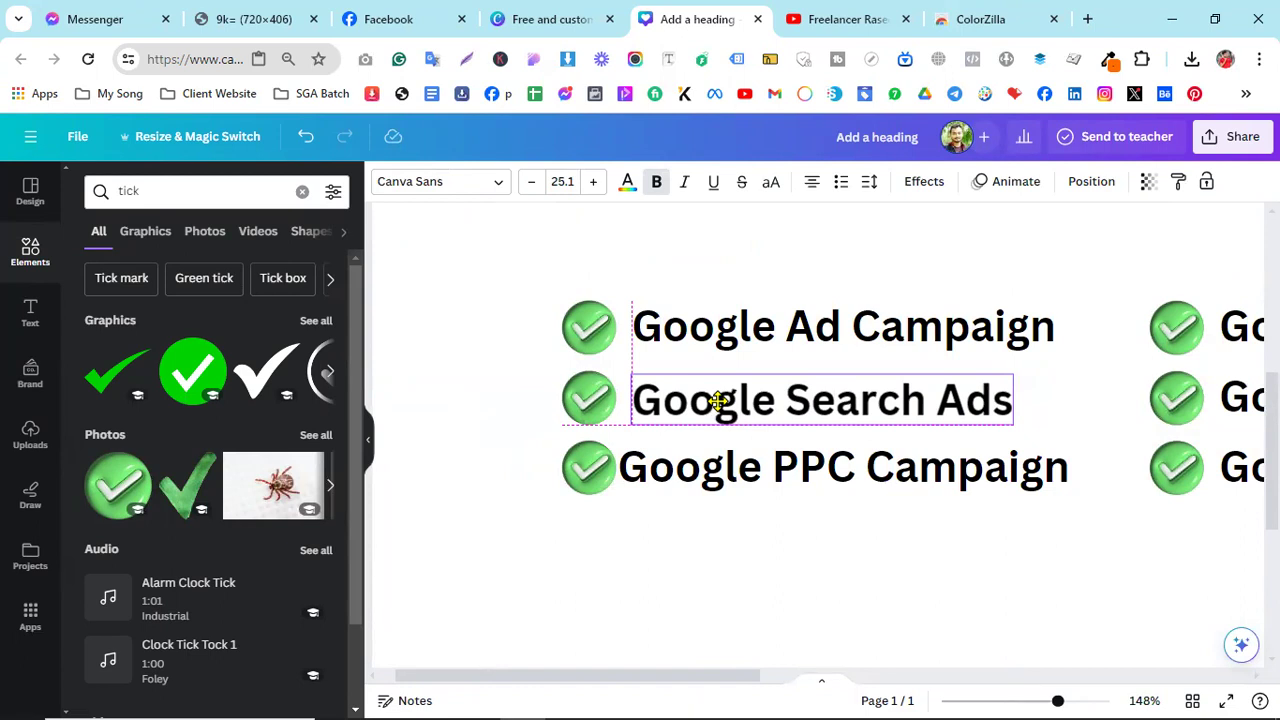
left_click_drag(717, 400, 717, 400)
- Line up Google PPC Campaign with the rows above, then view the Facebook post for reference
left_click_drag(680, 480, 693, 470)
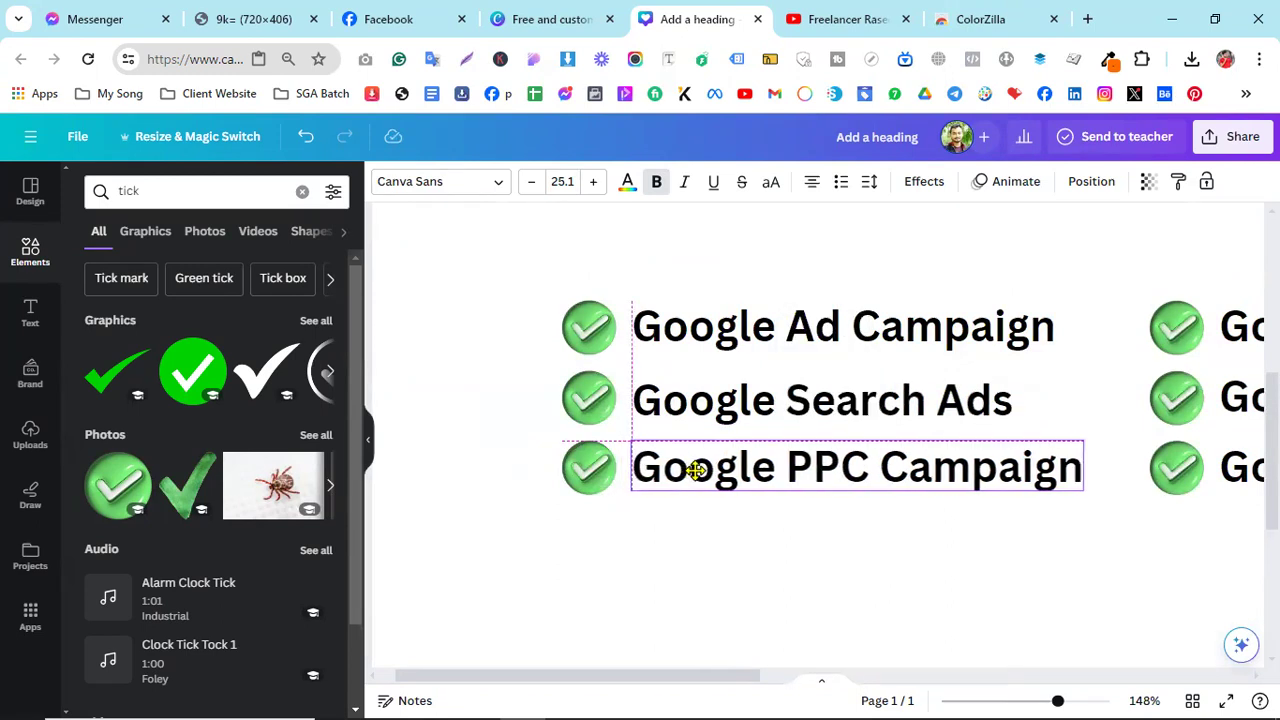
left_click_drag(695, 470, 697, 478)
left_click(705, 530)
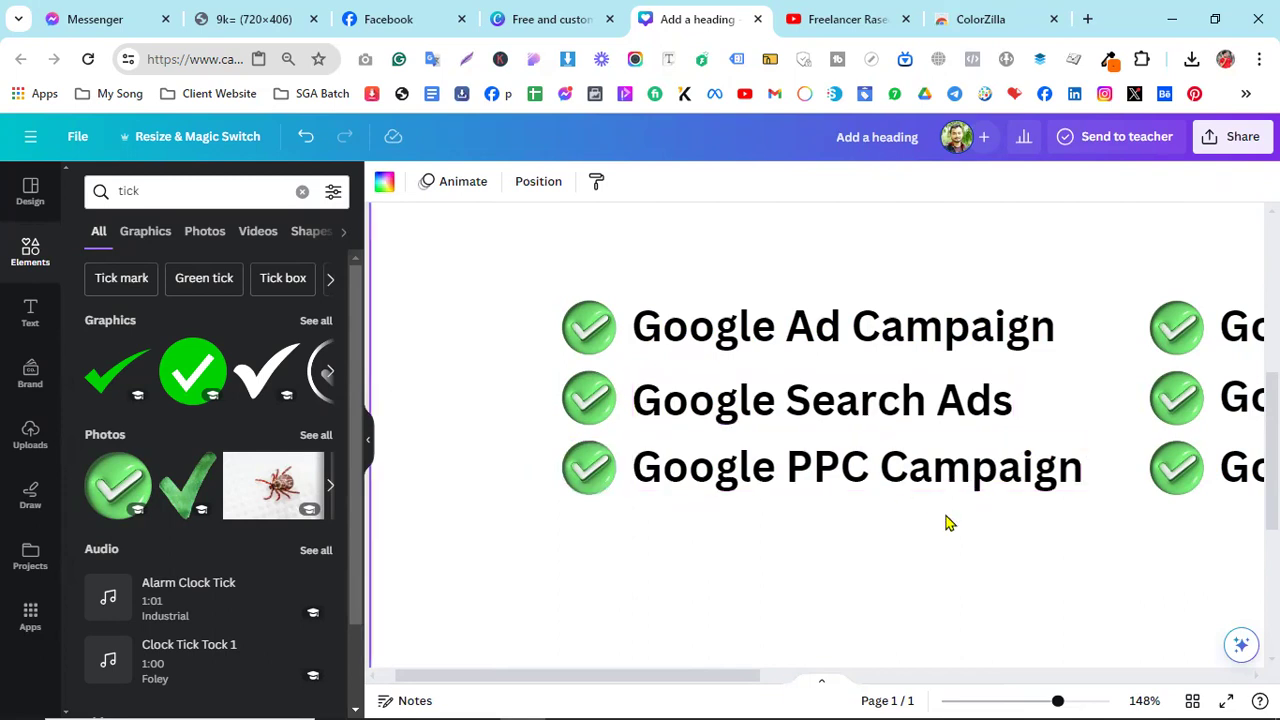
scroll(946, 522, "down", 3, "ctrl")
scroll(946, 522, "down", 4, "ctrl")
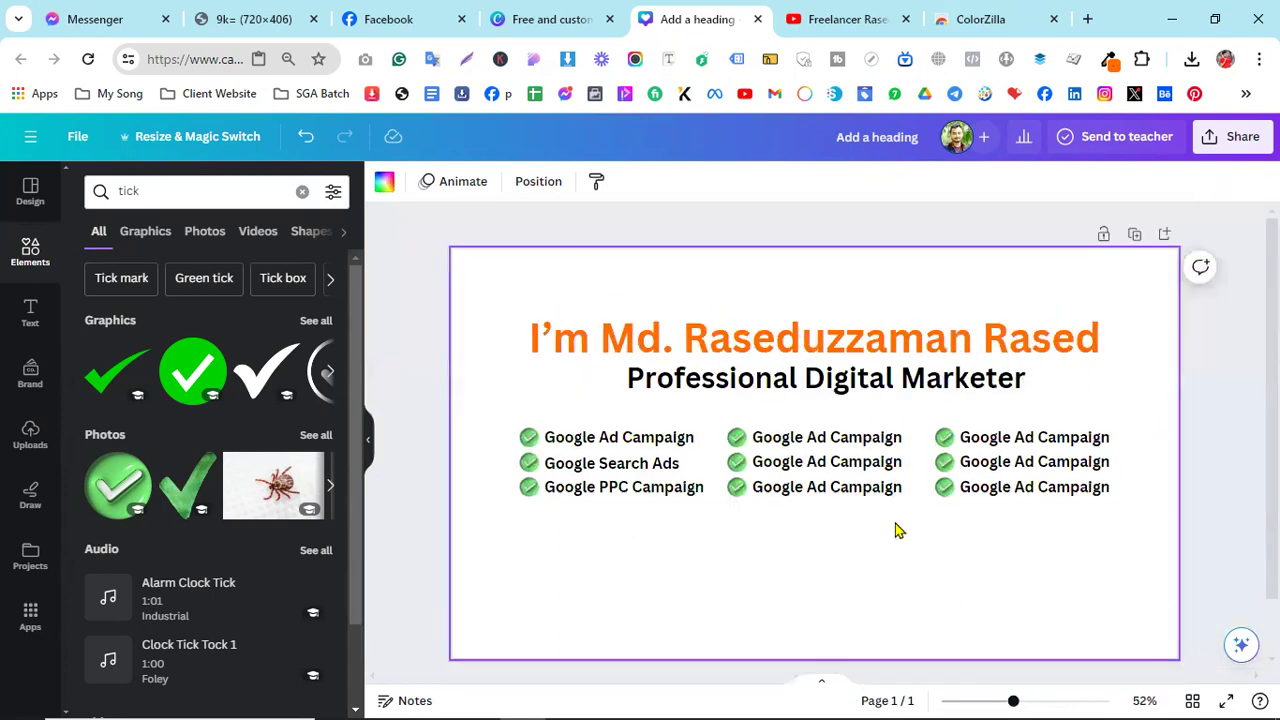
left_click(397, 14)
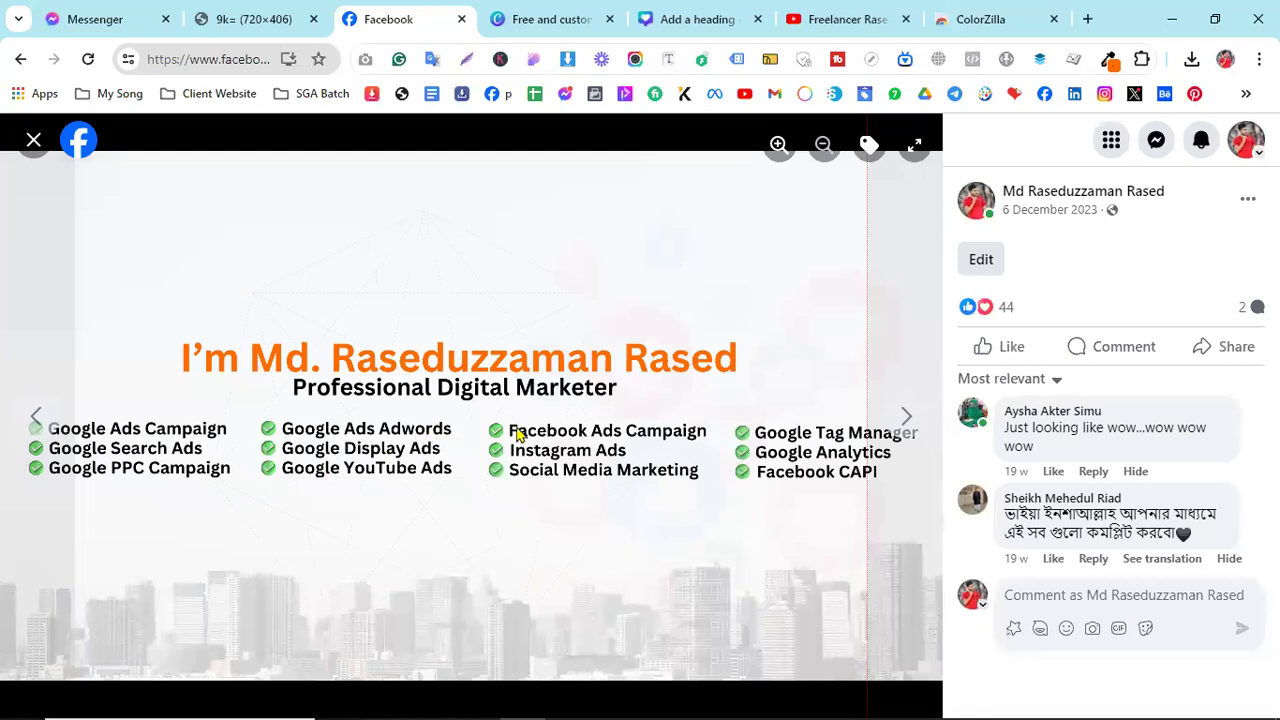
- Replace the middle column's first line with 'Google Ads Adwords'
left_click(697, 16)
left_click(815, 446)
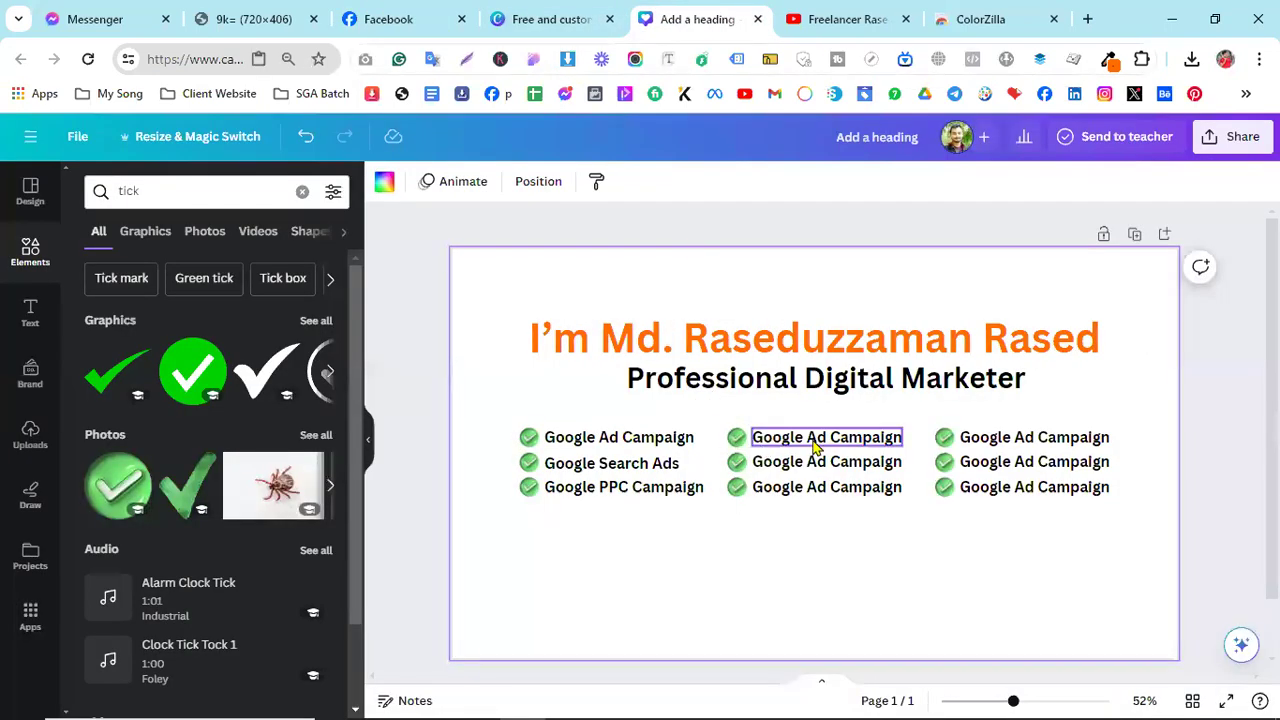
left_click(815, 446)
left_click(829, 437)
mouse_move(829, 437)
left_mouse_down()
mouse_move(889, 437)
mouse_move(863, 449)
mouse_move(820, 437)
left_mouse_up()
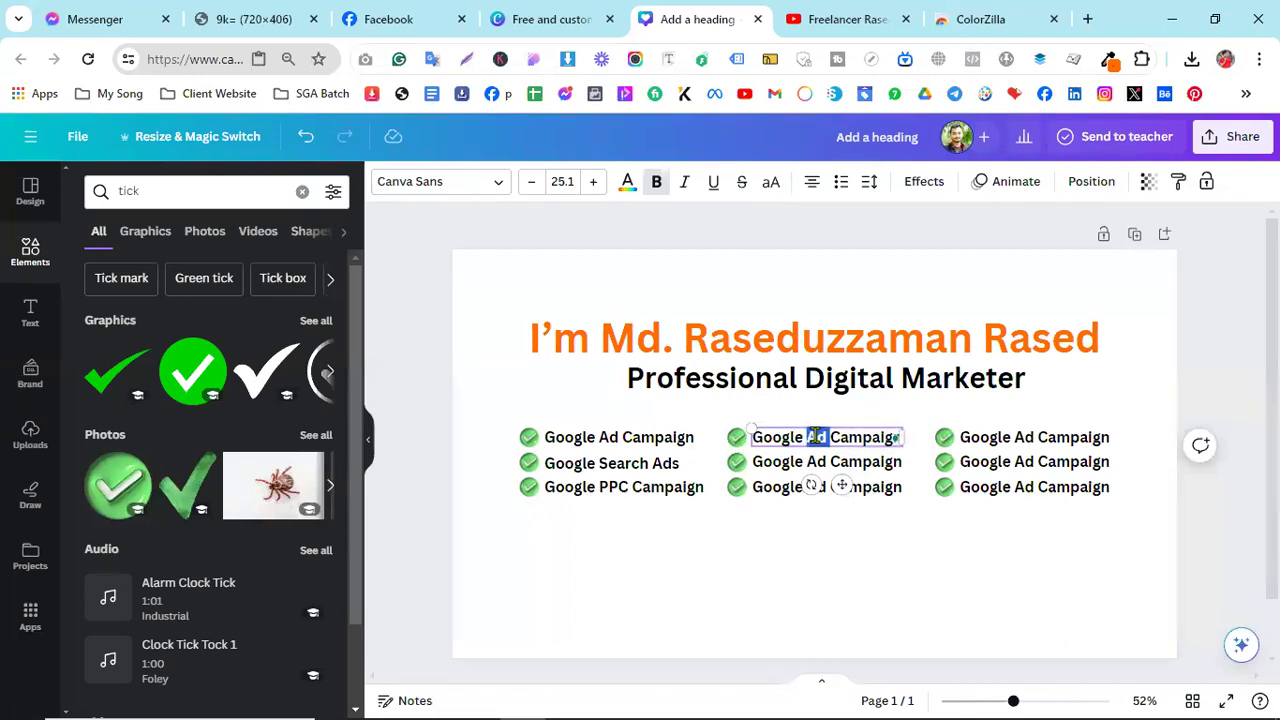
triple_click(815, 437)
type("Google")
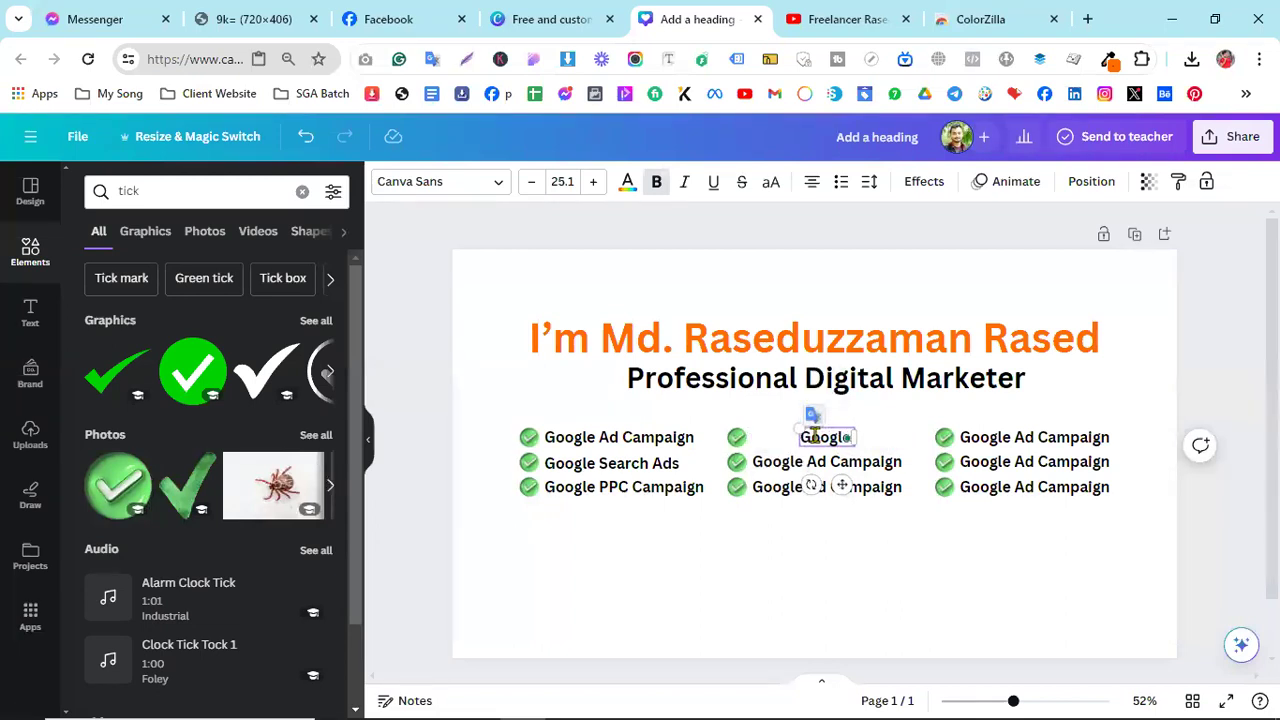
type(" Ads Adwords")
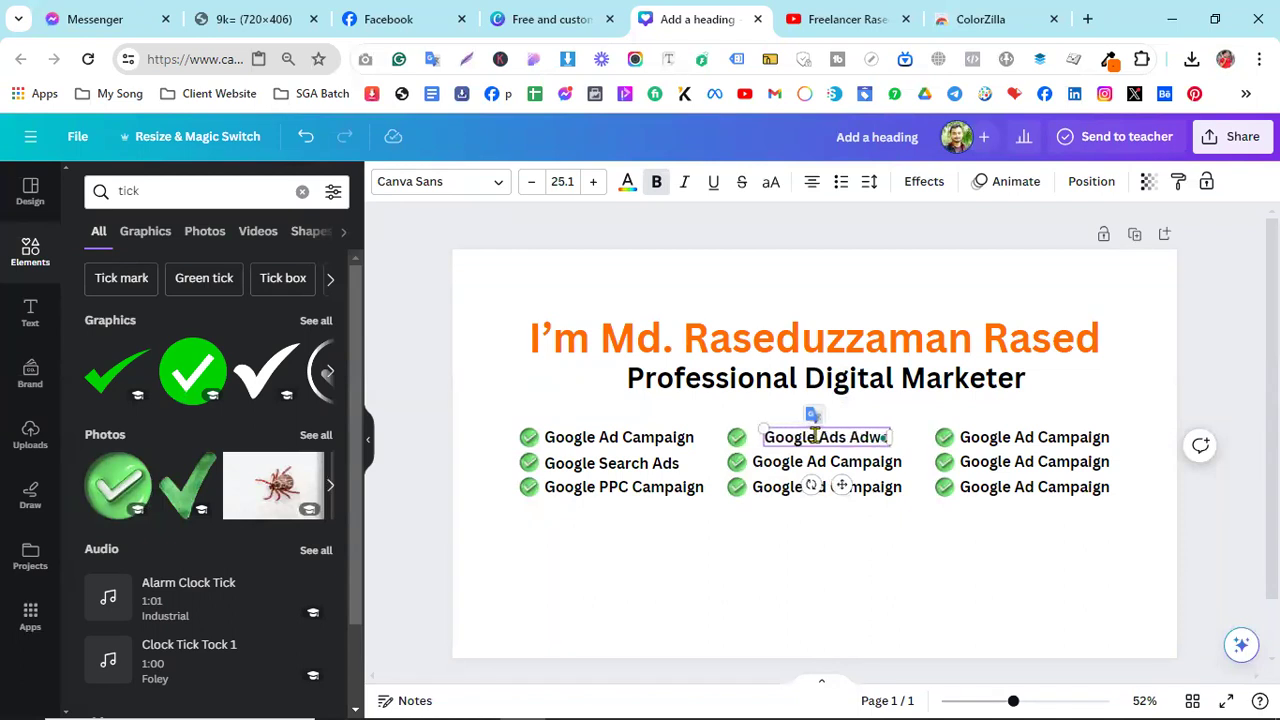
- Change the second middle line to 'Google Display Ads', dropping the trailing Campaign
left_click(786, 460)
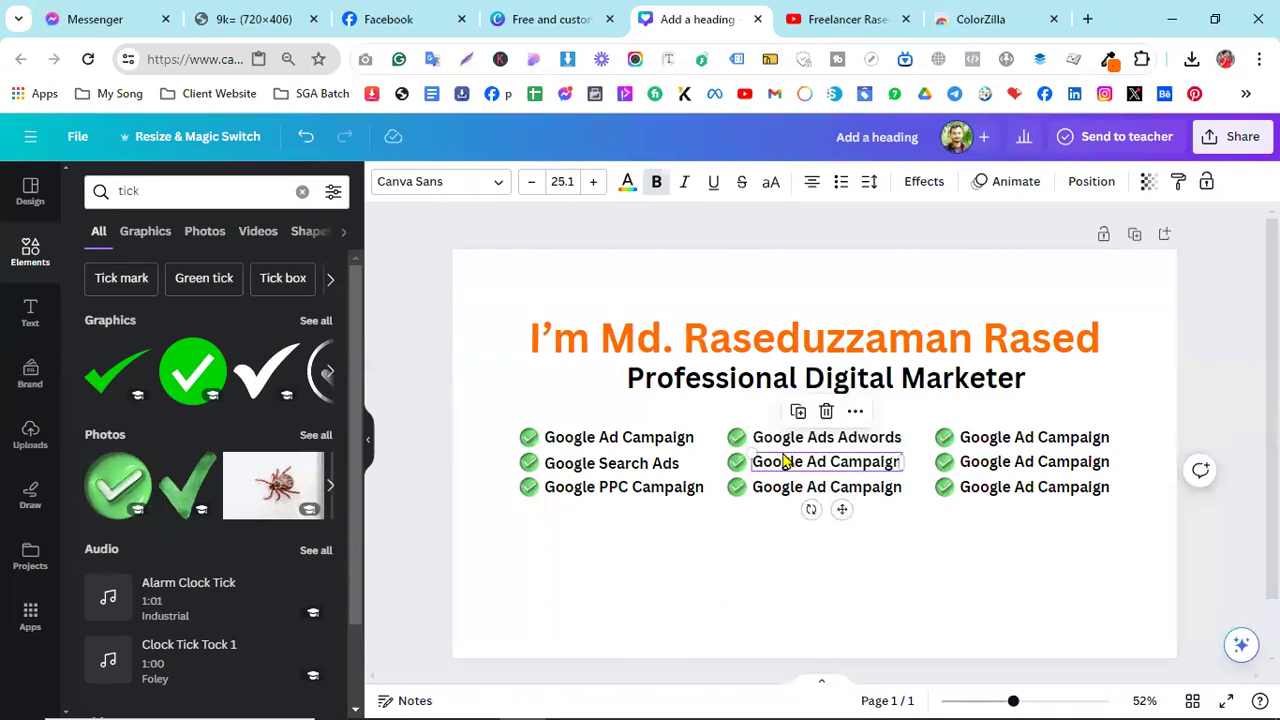
triple_click(784, 458)
type("Goog")
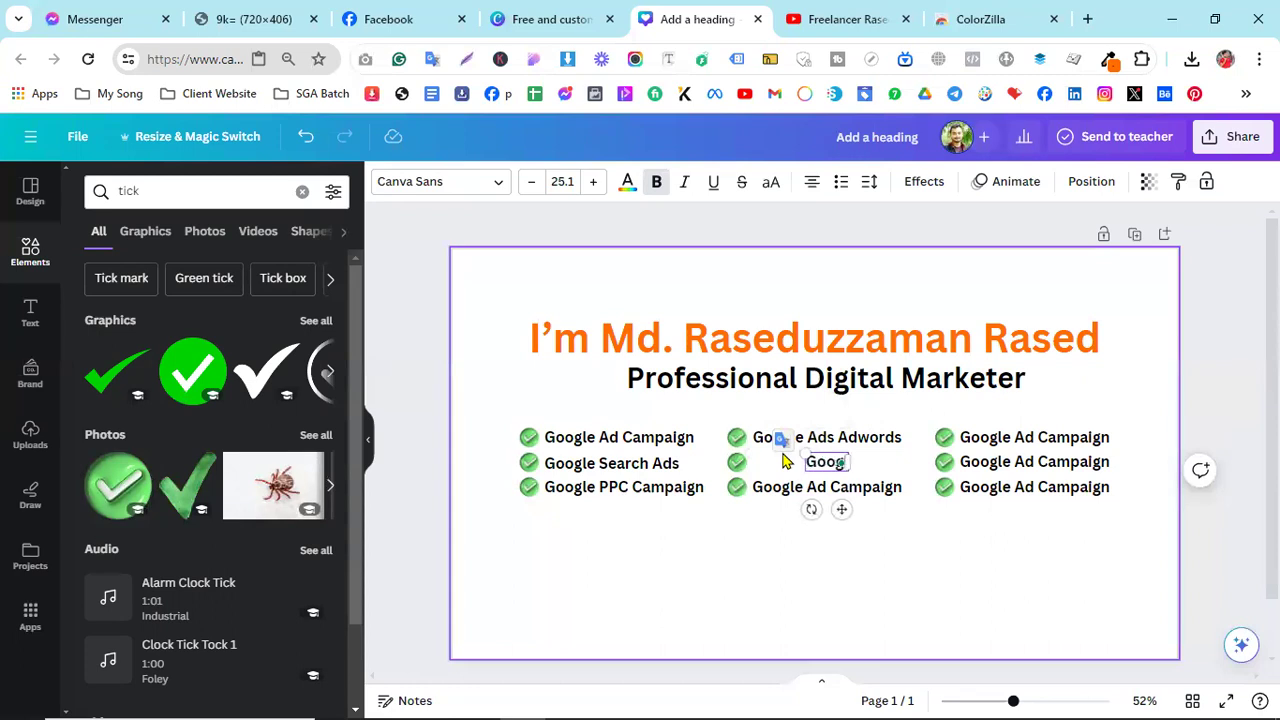
type("le Display Ads Campaig")
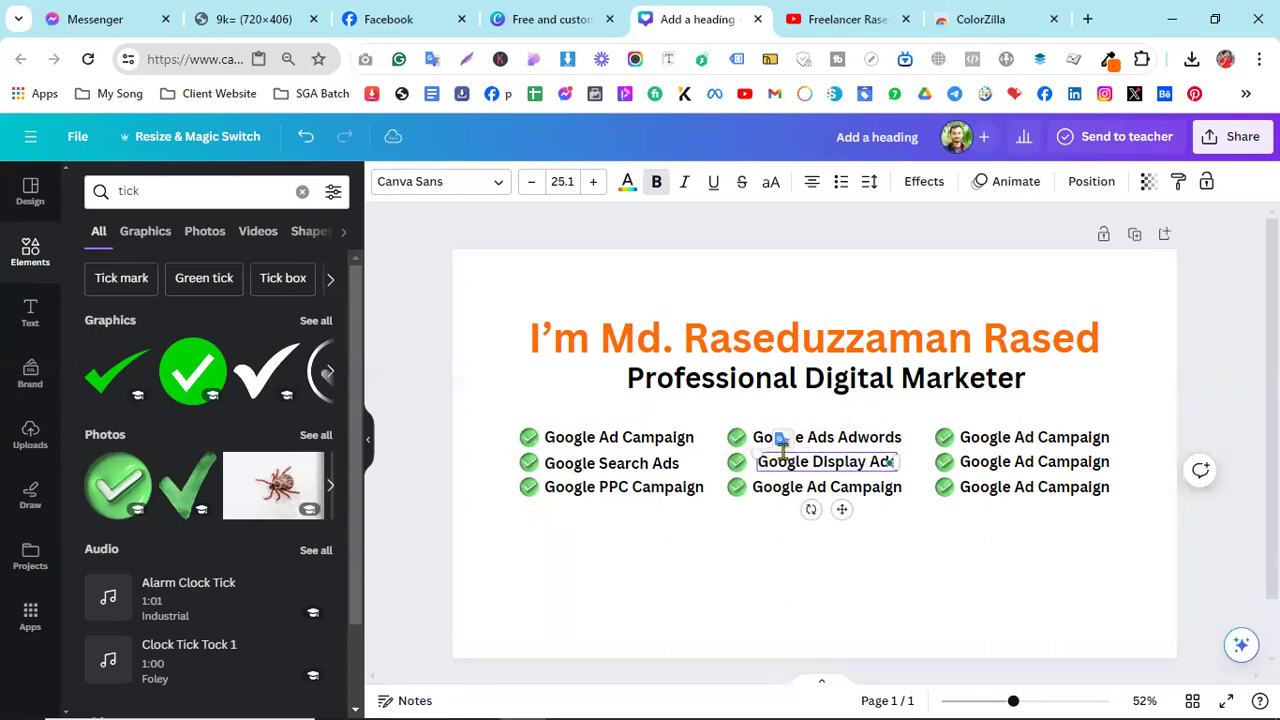
type("n")
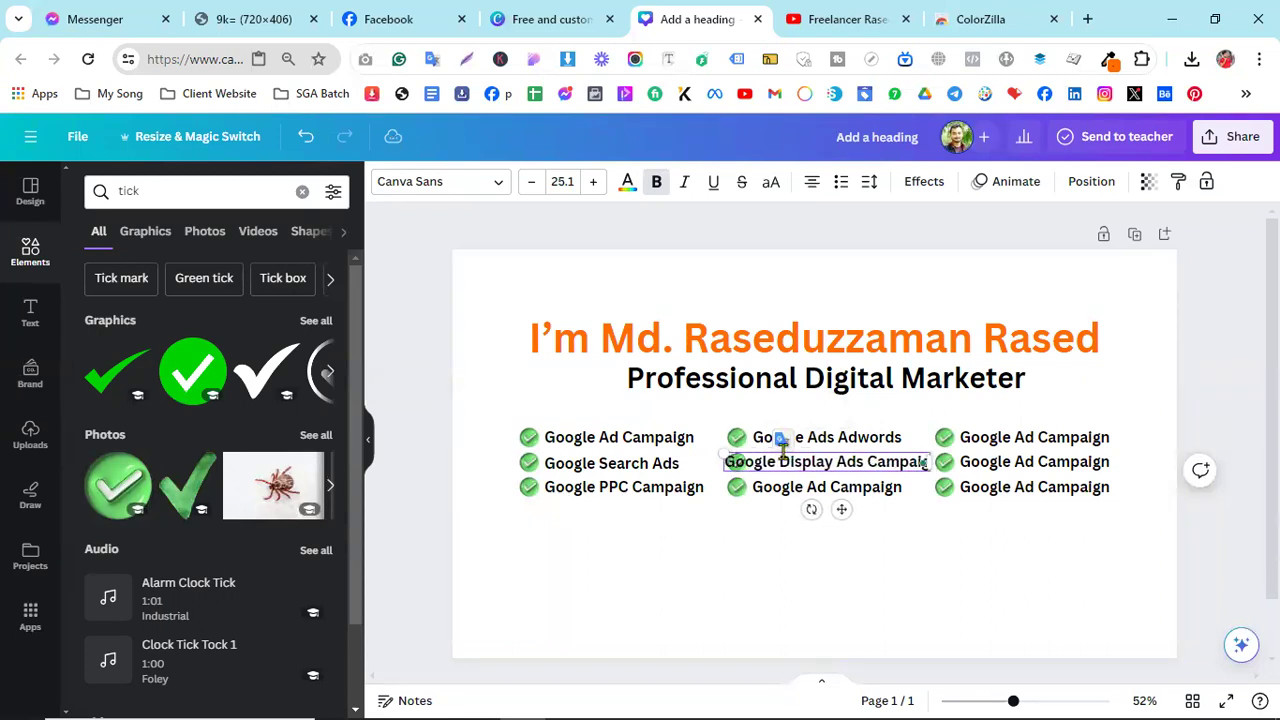
key("BackSpace")
key("BackSpace")
key("BackSpace")
key("BackSpace")
key("BackSpace")
key("BackSpace")
key("BackSpace")
key("BackSpace")
key("BackSpace")
- Change the third middle line to 'Youtube Ads Campaign' and deselect the text box
left_click(781, 484)
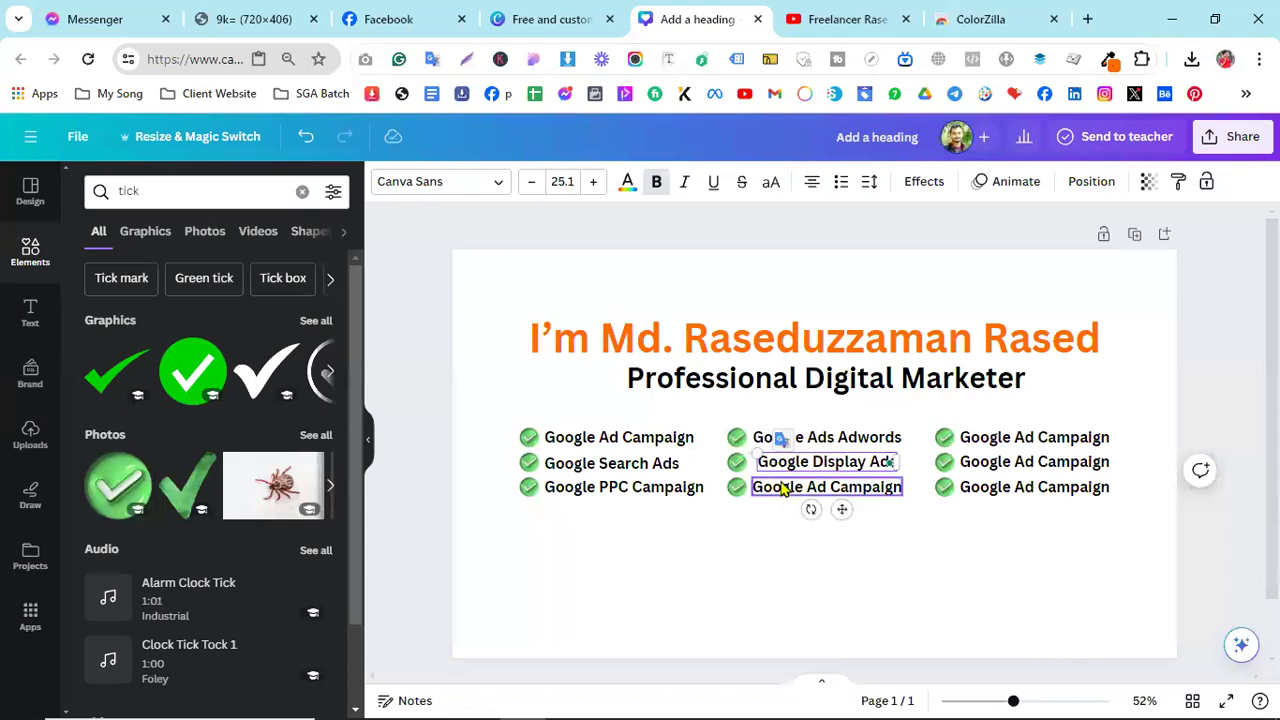
double_click(781, 484)
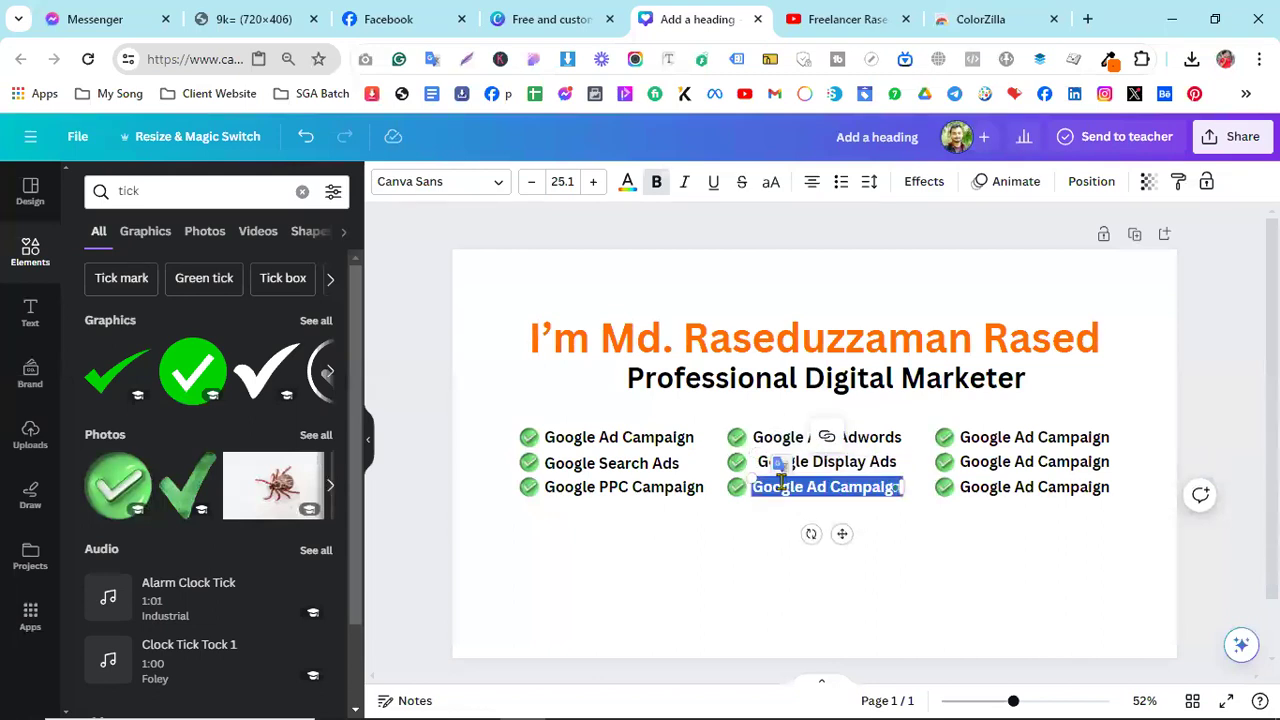
type("Youtube Ads Campai")
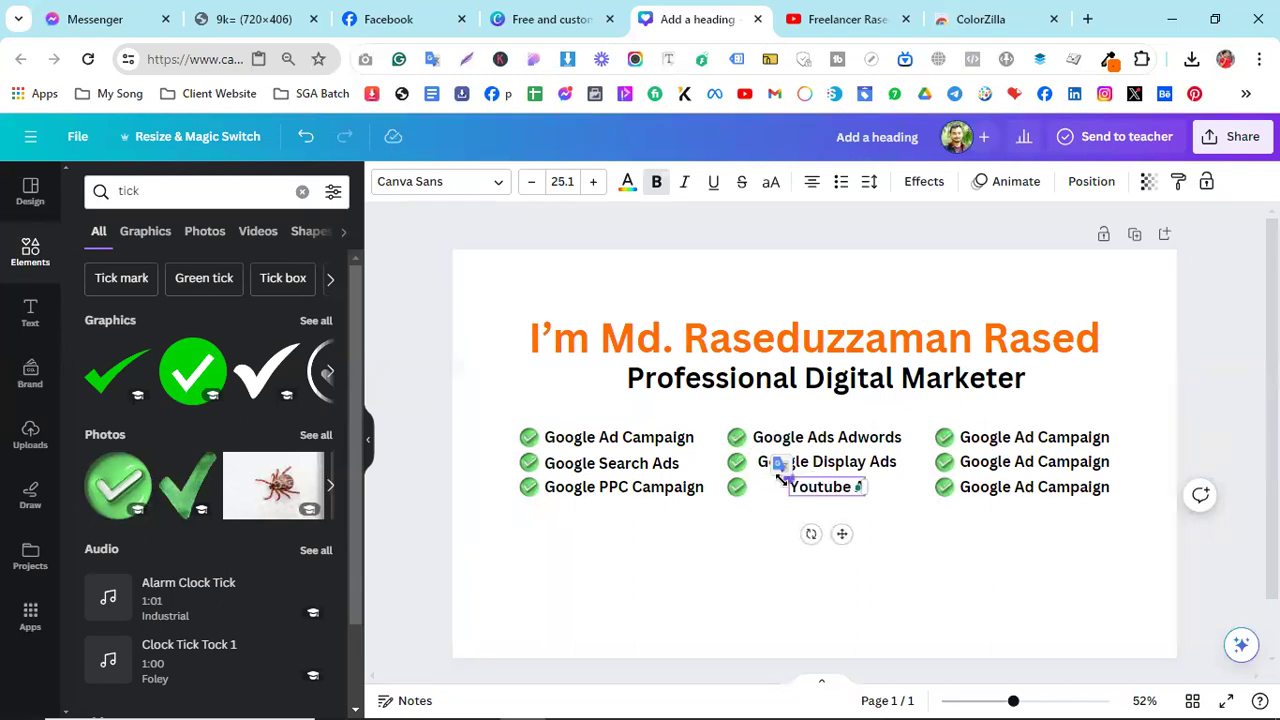
type("gn")
left_click(754, 558)
scroll(754, 562, "up", 5)
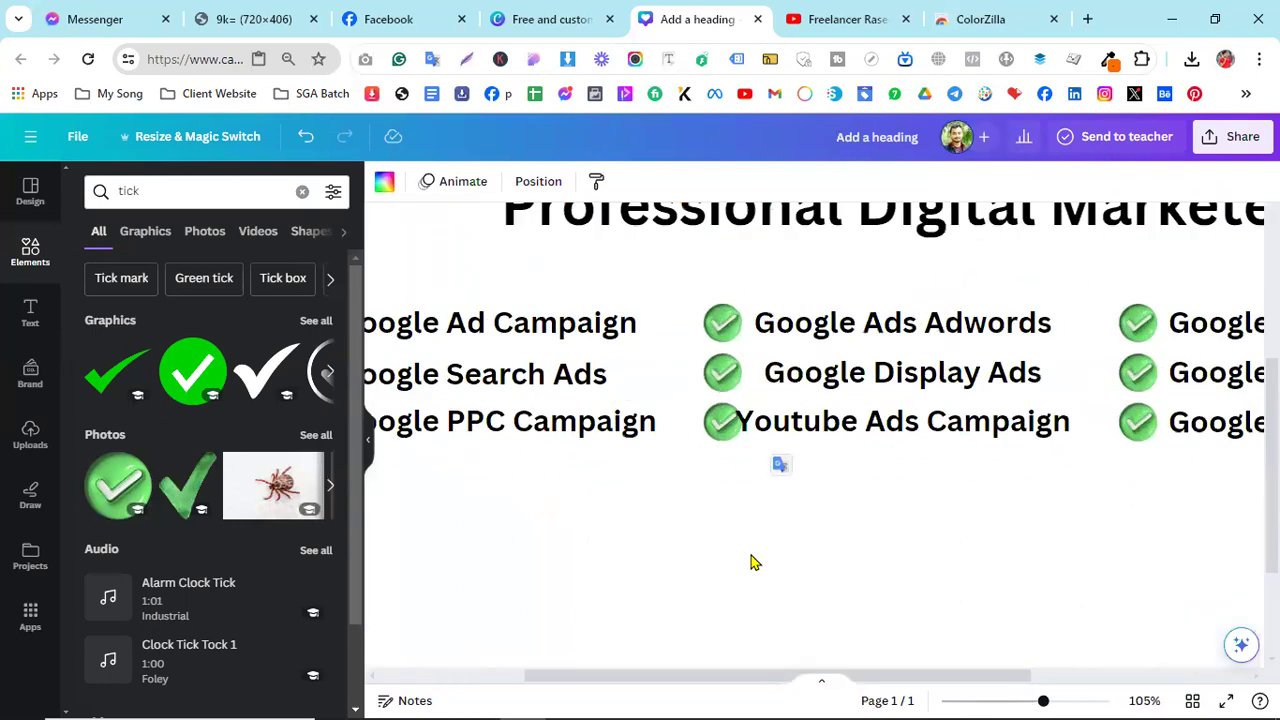
- Shift Google Display Ads left and Youtube Ads Campaign right so they line up beside their ticks
left_click_drag(824, 374, 816, 369)
left_click_drag(774, 420, 797, 422)
left_click(787, 512)
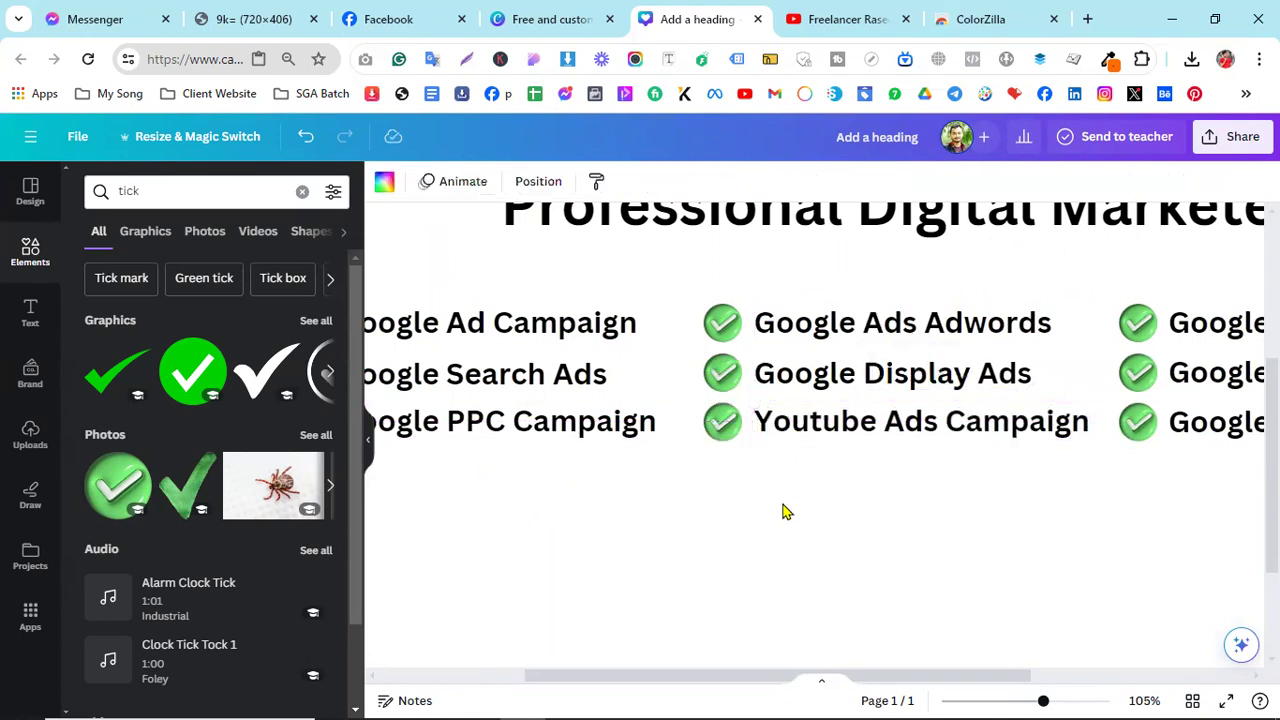
scroll(800, 519, "down", 3)
scroll(977, 443, "up", 1)
scroll(937, 497, "down", 2)
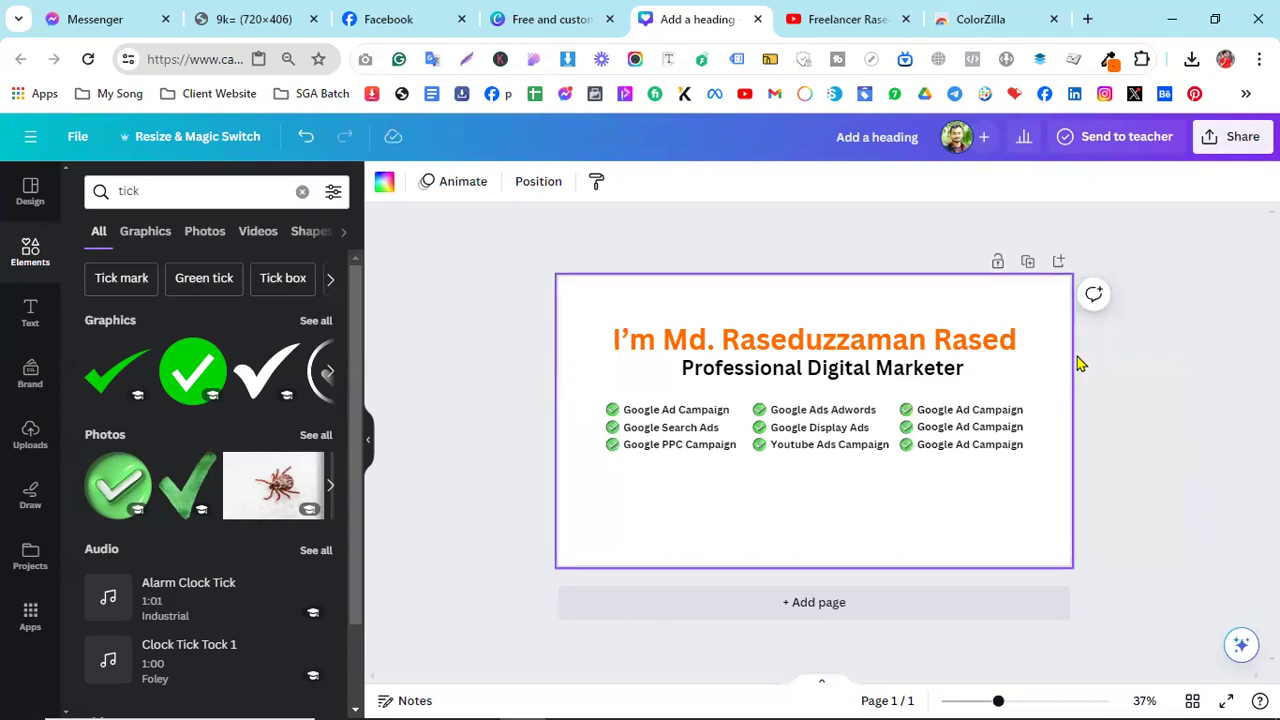
- Add a new blank second page to the design
left_click(795, 604)
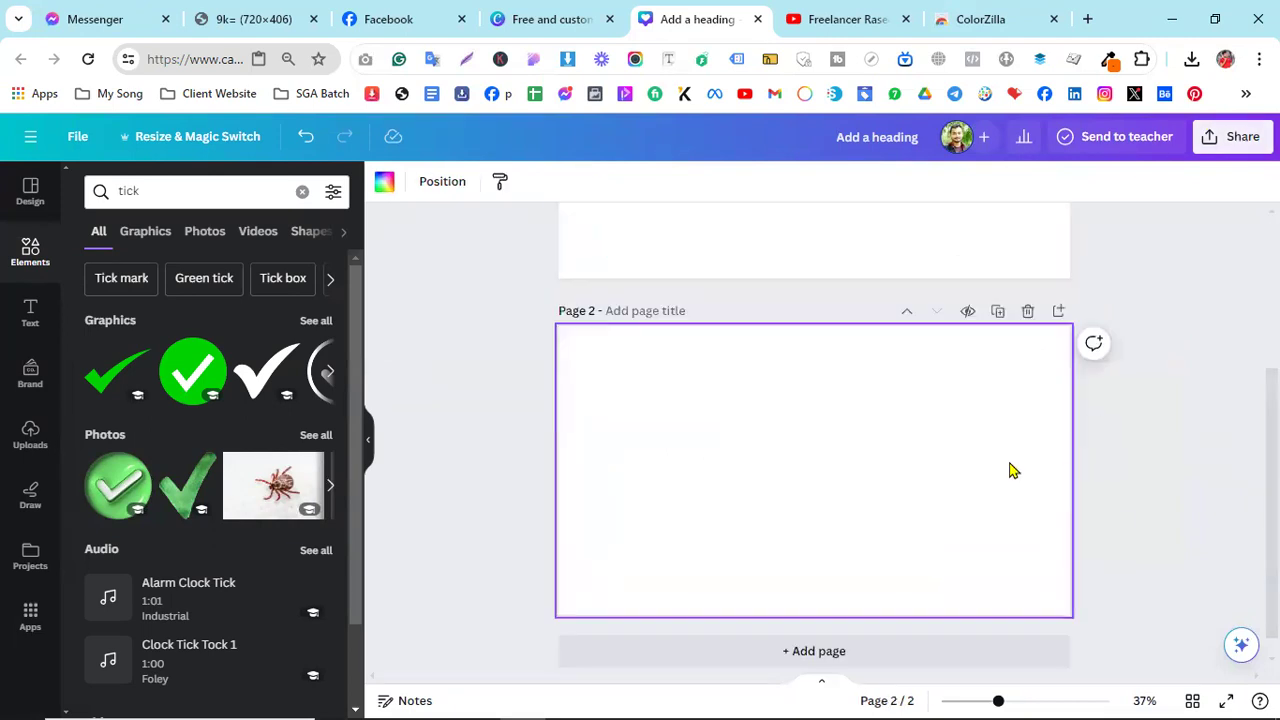
scroll(949, 466, "up", 3)
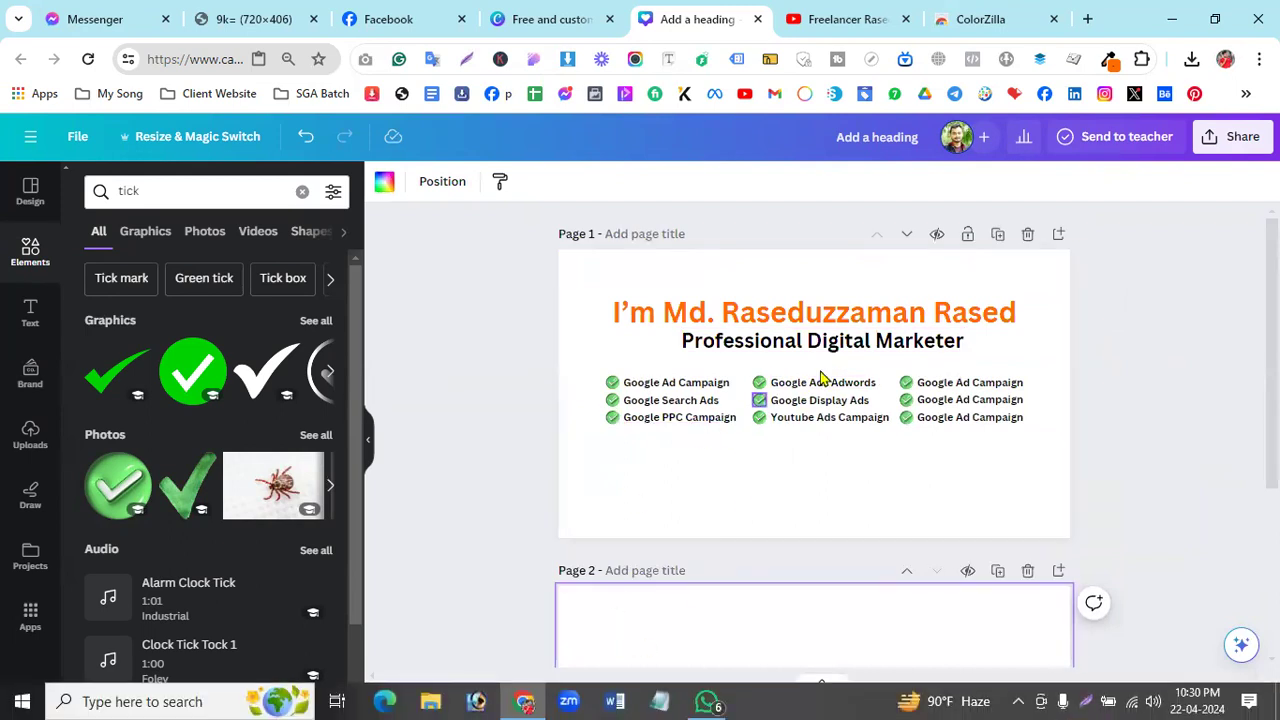
left_click(900, 468)
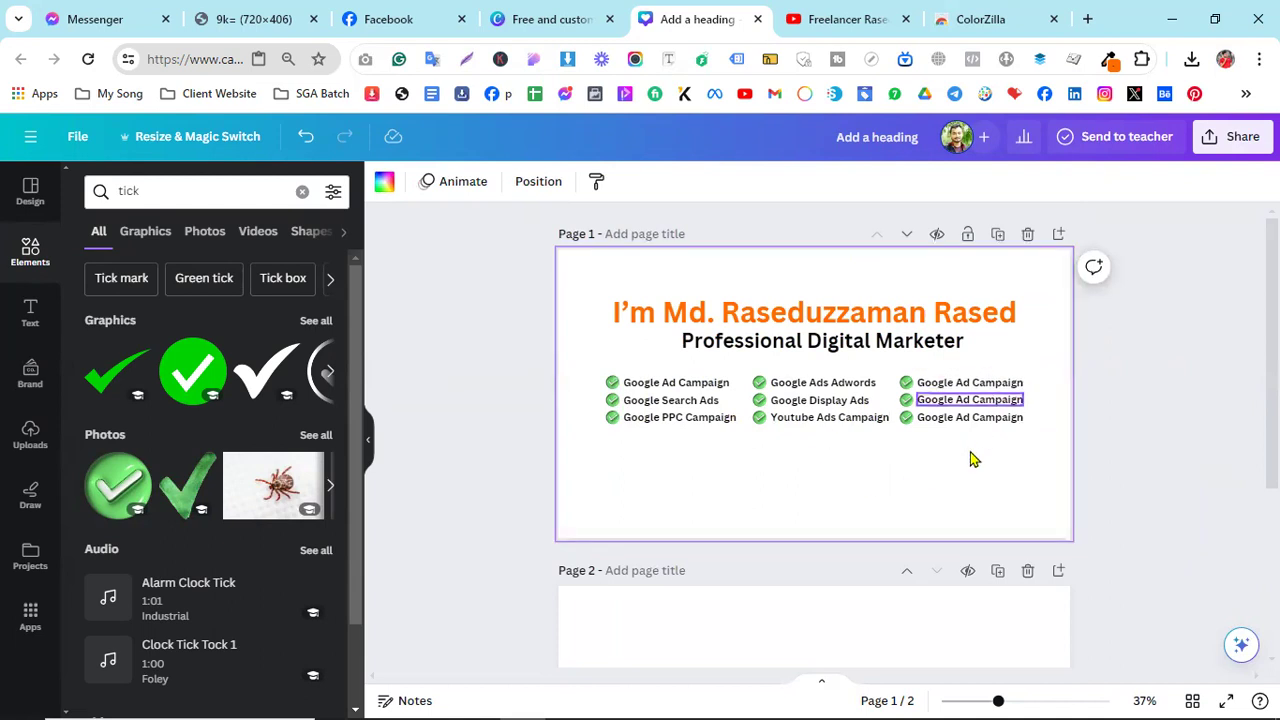
scroll(943, 482, "down", 3)
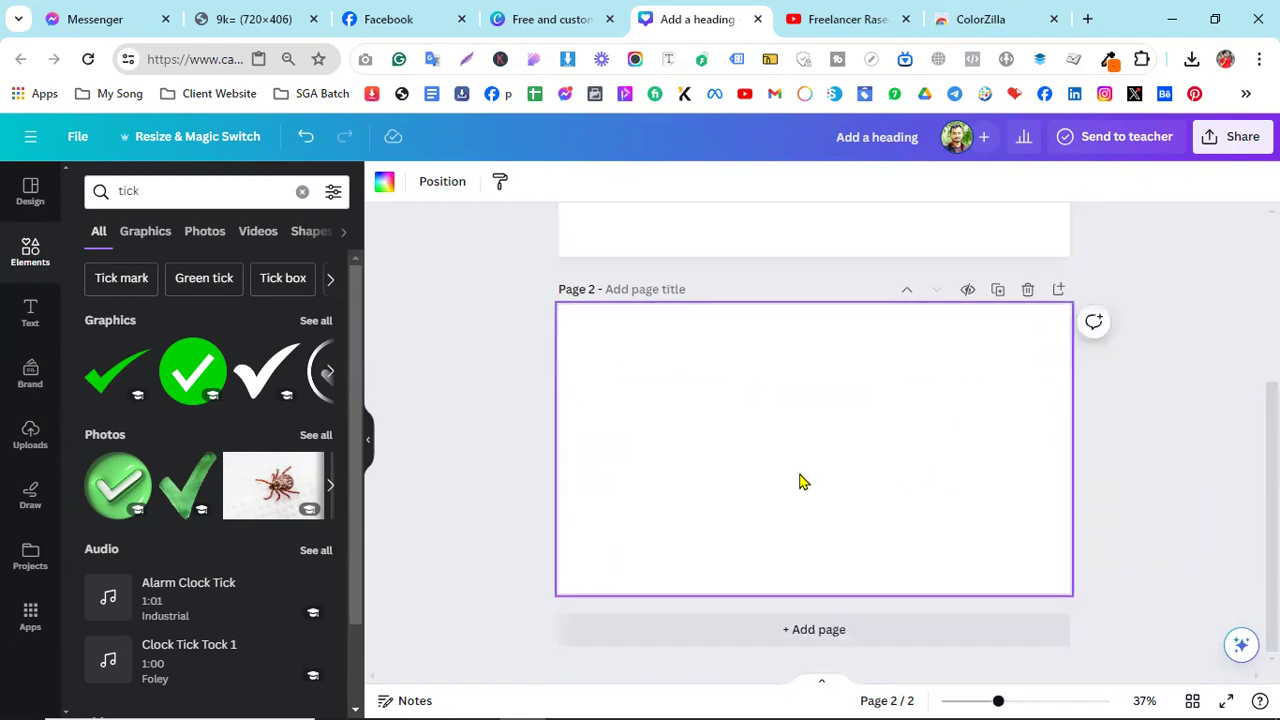
- After checking the reference cover image, set page 2's background to black
left_click(377, 10)
left_click(292, 12)
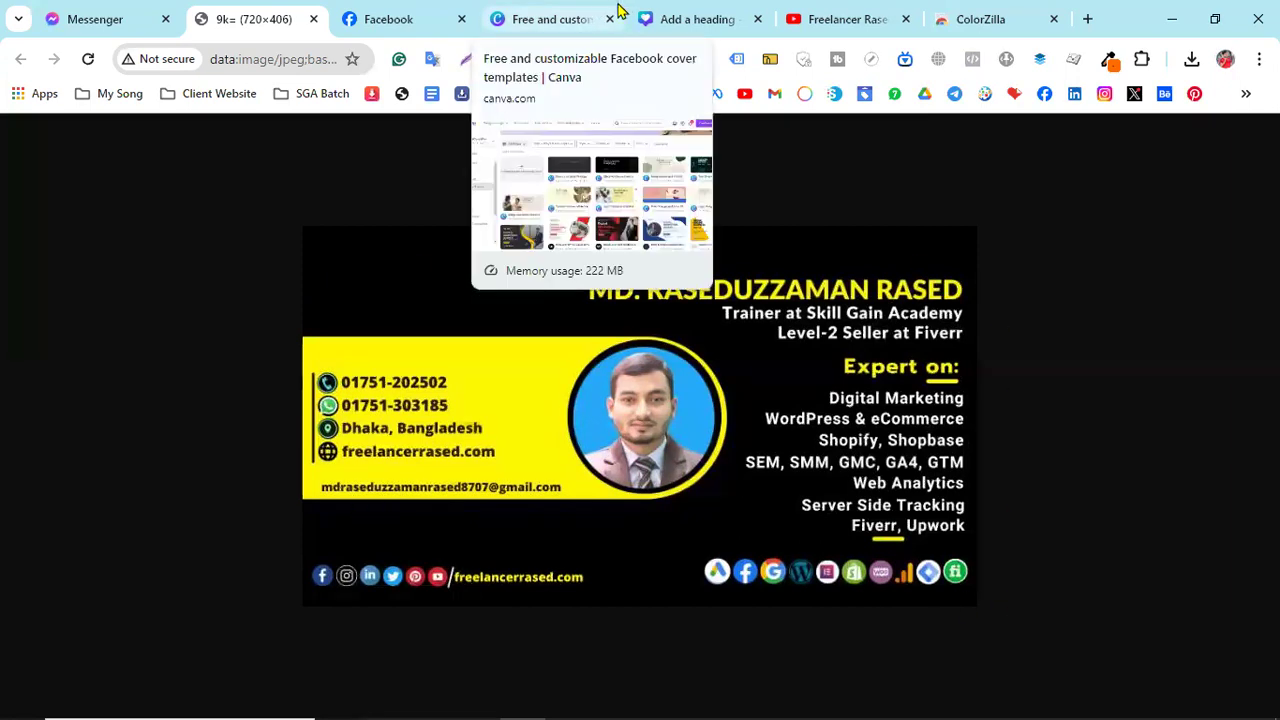
left_click(712, 12)
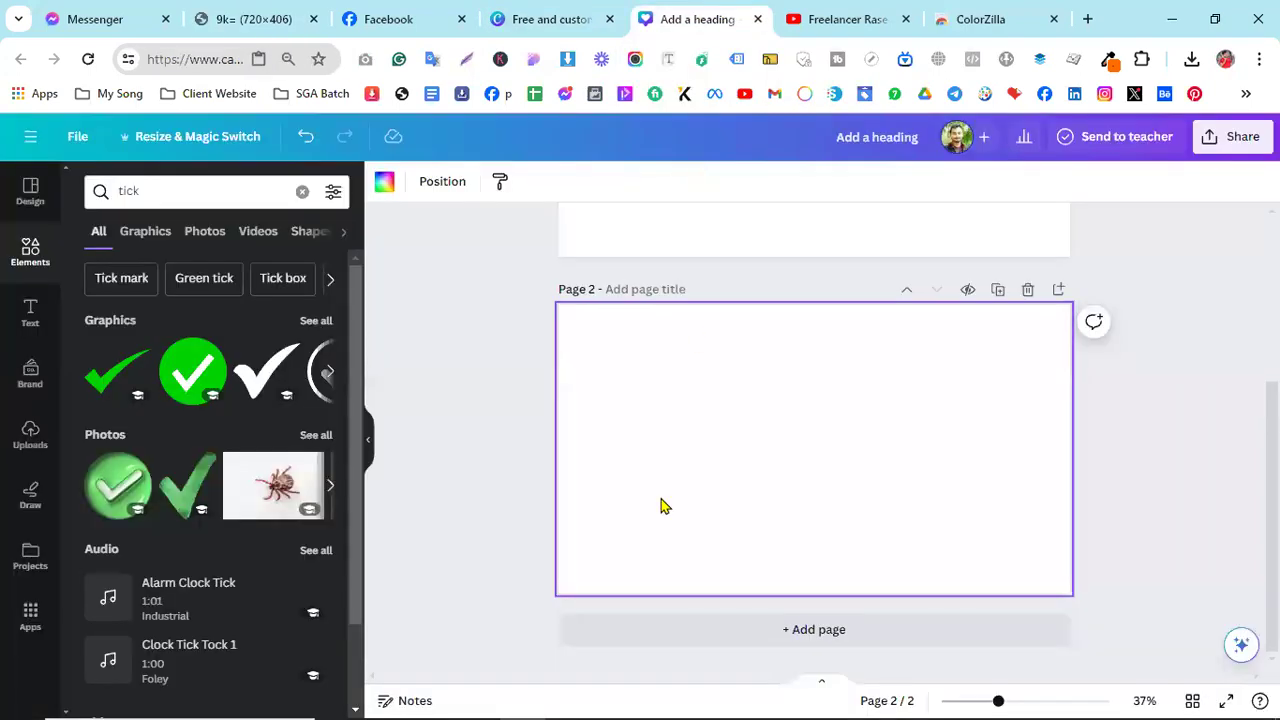
left_click(384, 184)
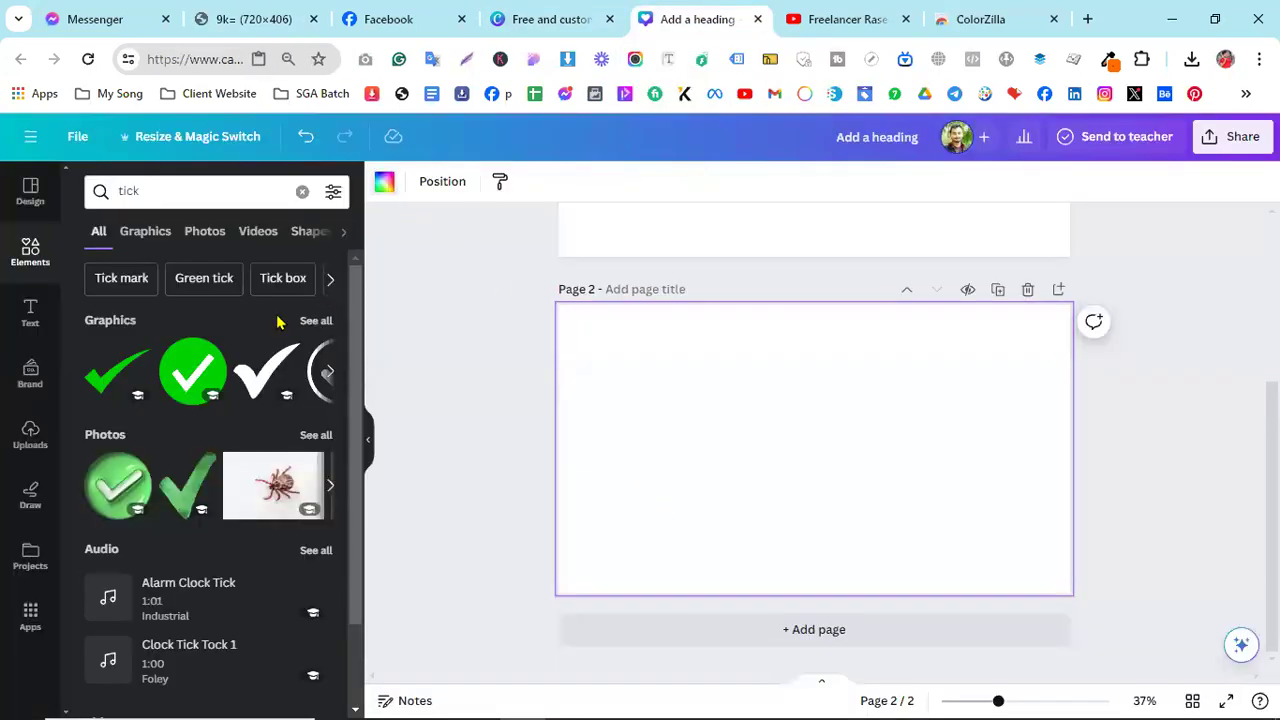
left_click(136, 285)
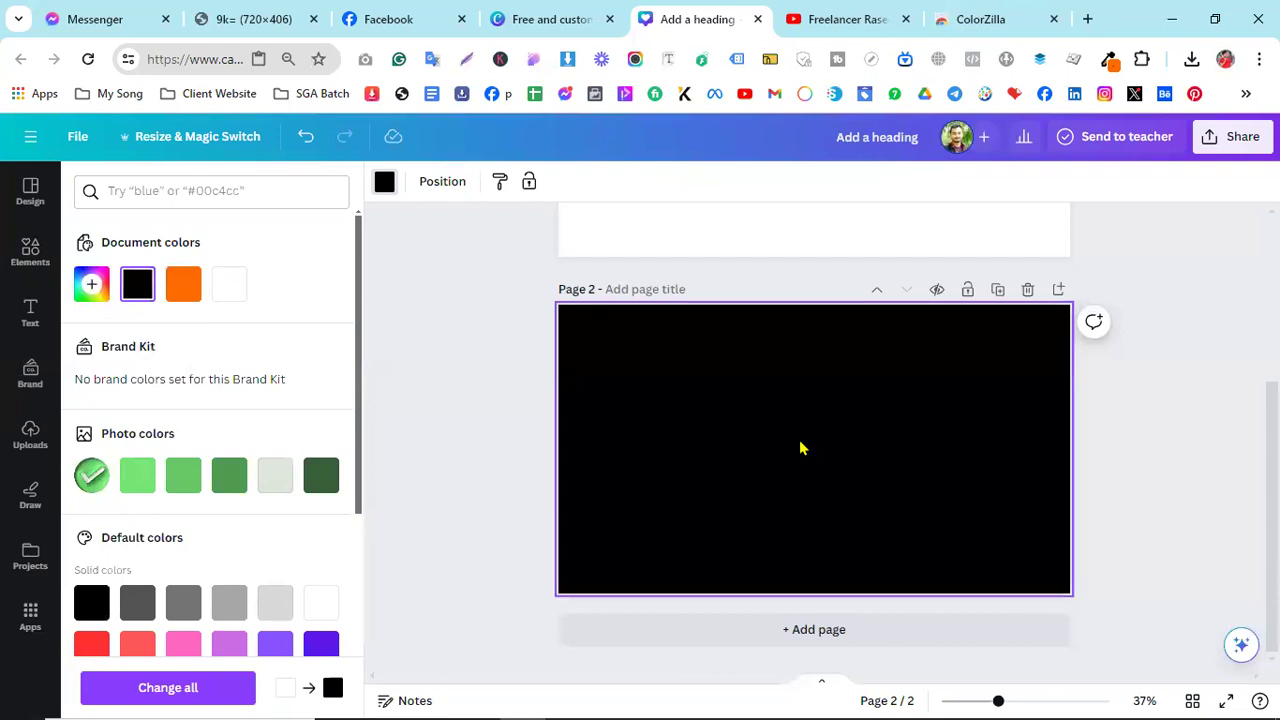
- Switch to the 9k= (720×406) tab showing the reference cover image
left_click(266, 28)
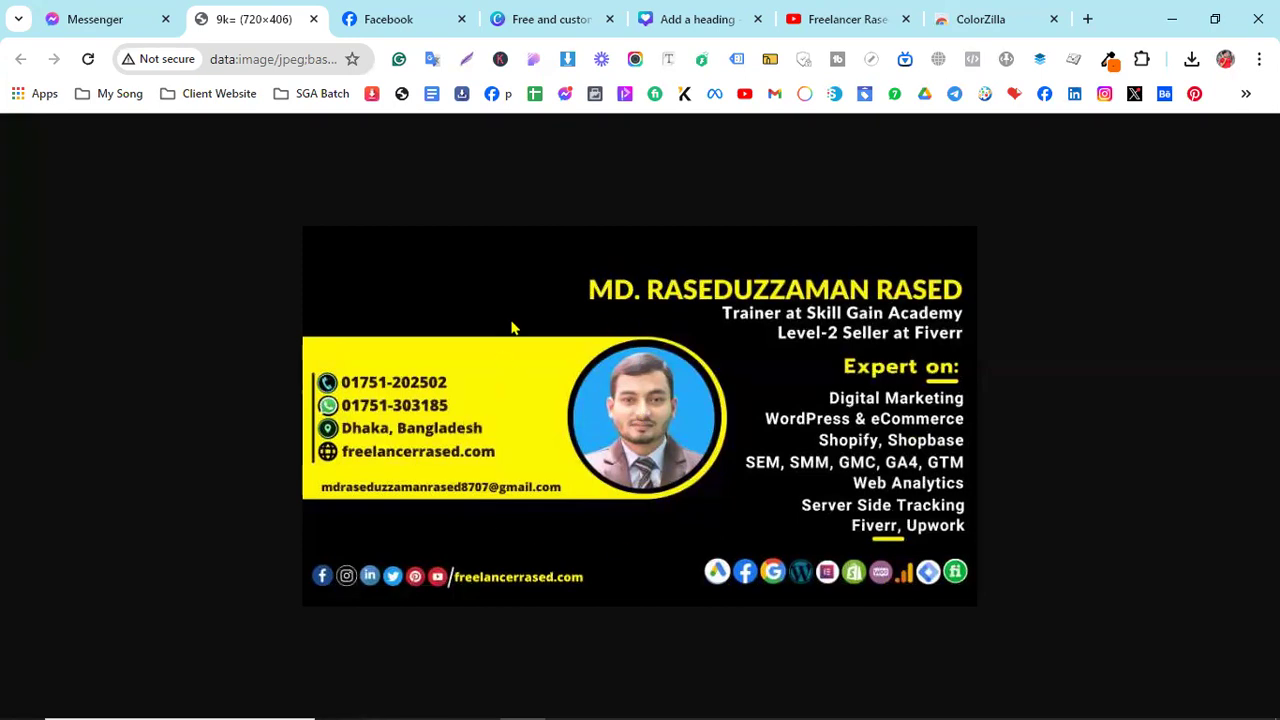
left_click(690, 19)
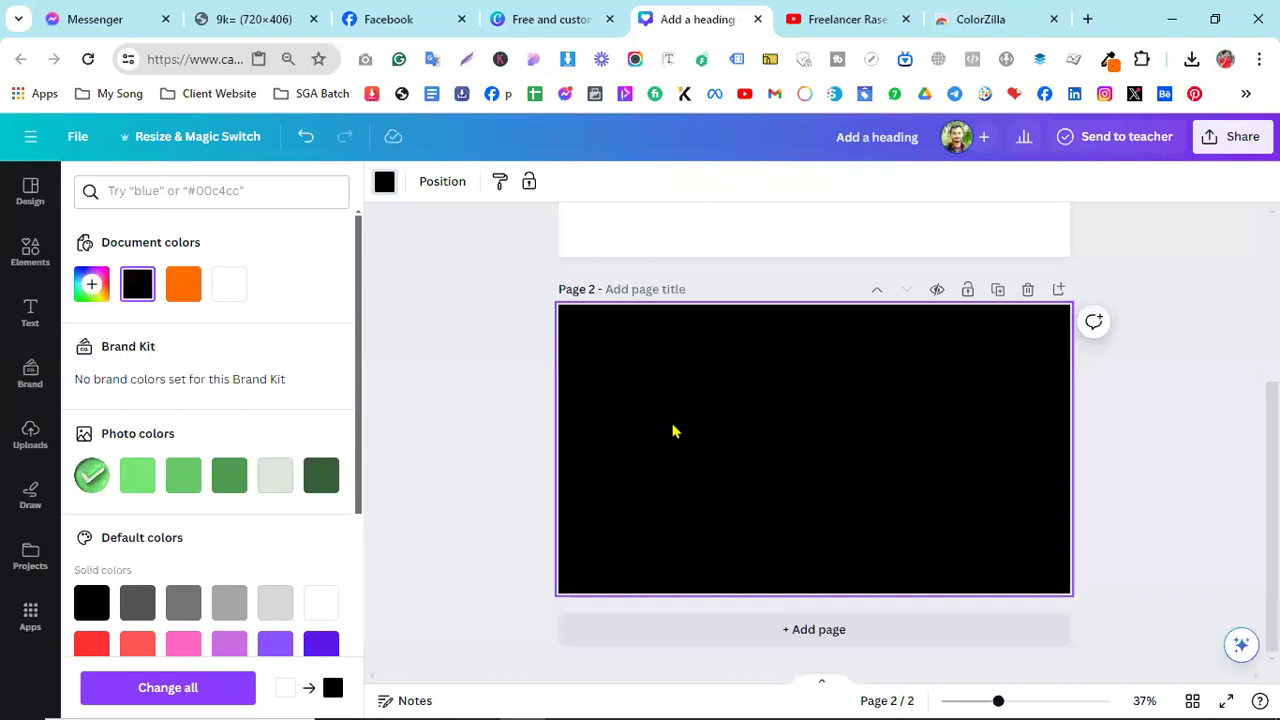
left_click(31, 252)
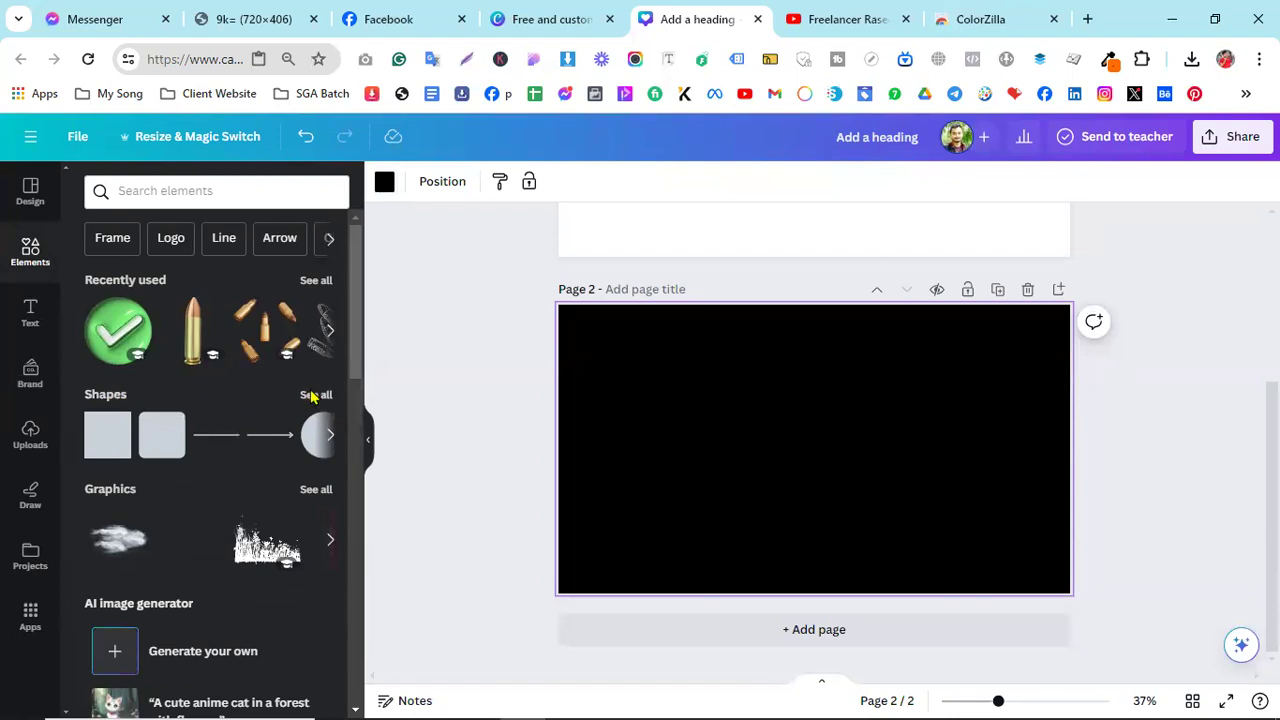
left_click(315, 395)
scroll(285, 405, "down", 2)
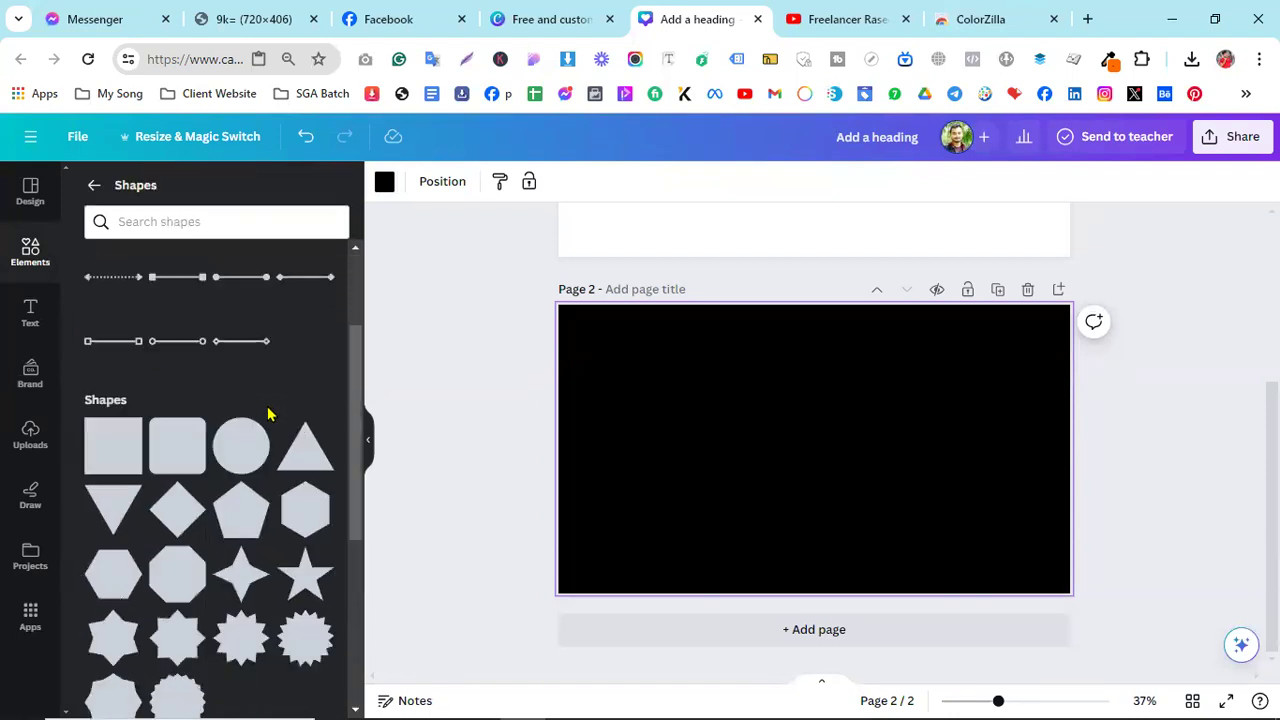
scroll(265, 420, "down", 5)
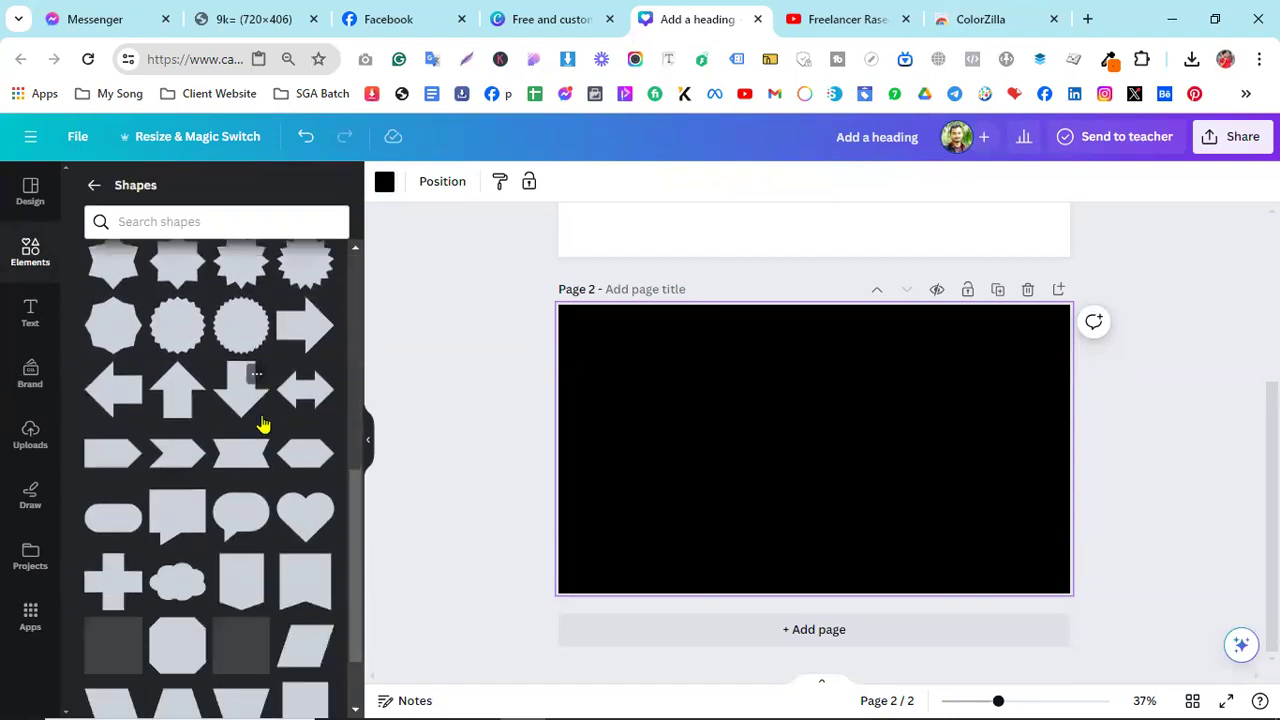
scroll(263, 424, "down", 2)
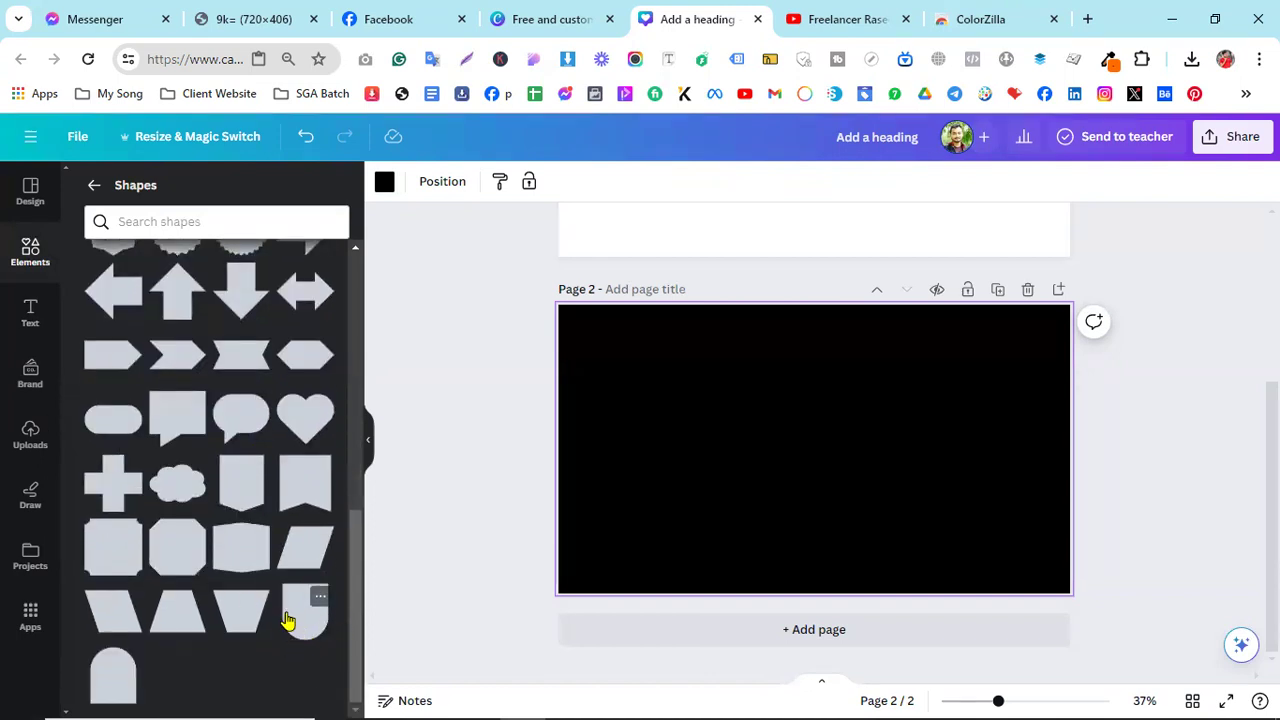
scroll(300, 624, "up", 3)
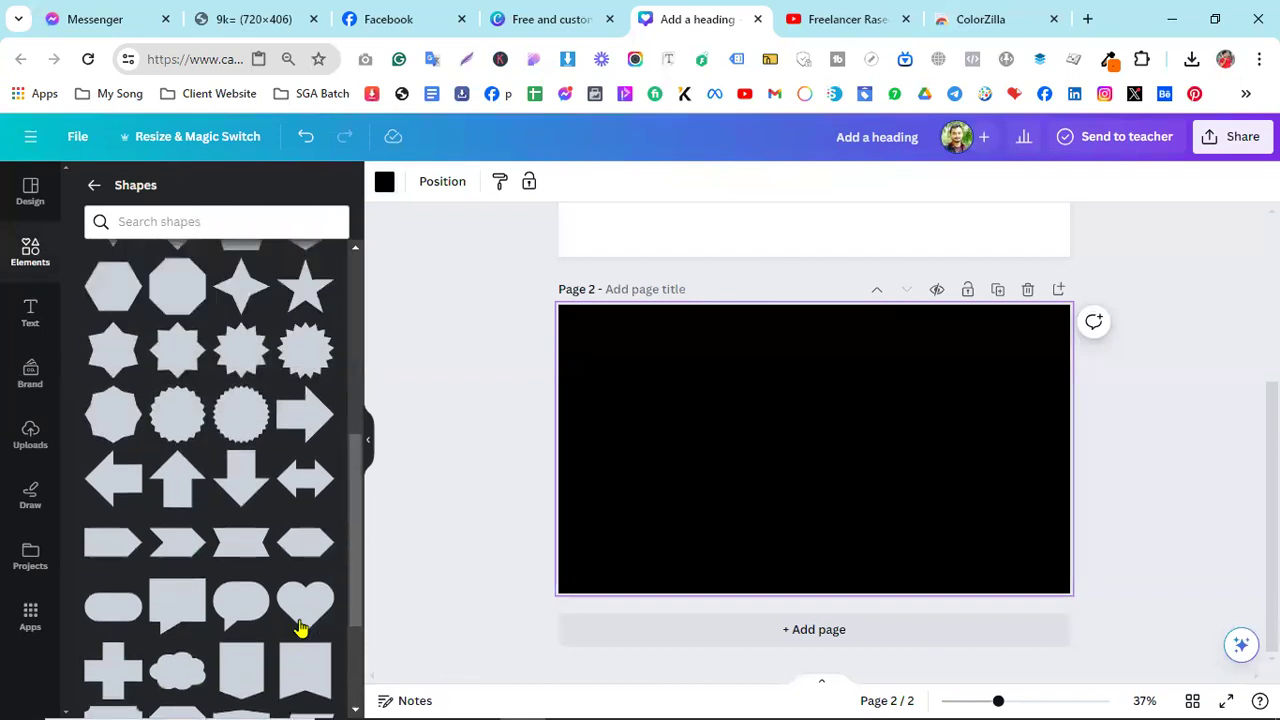
scroll(300, 630, "up", 3)
scroll(300, 626, "down", 5)
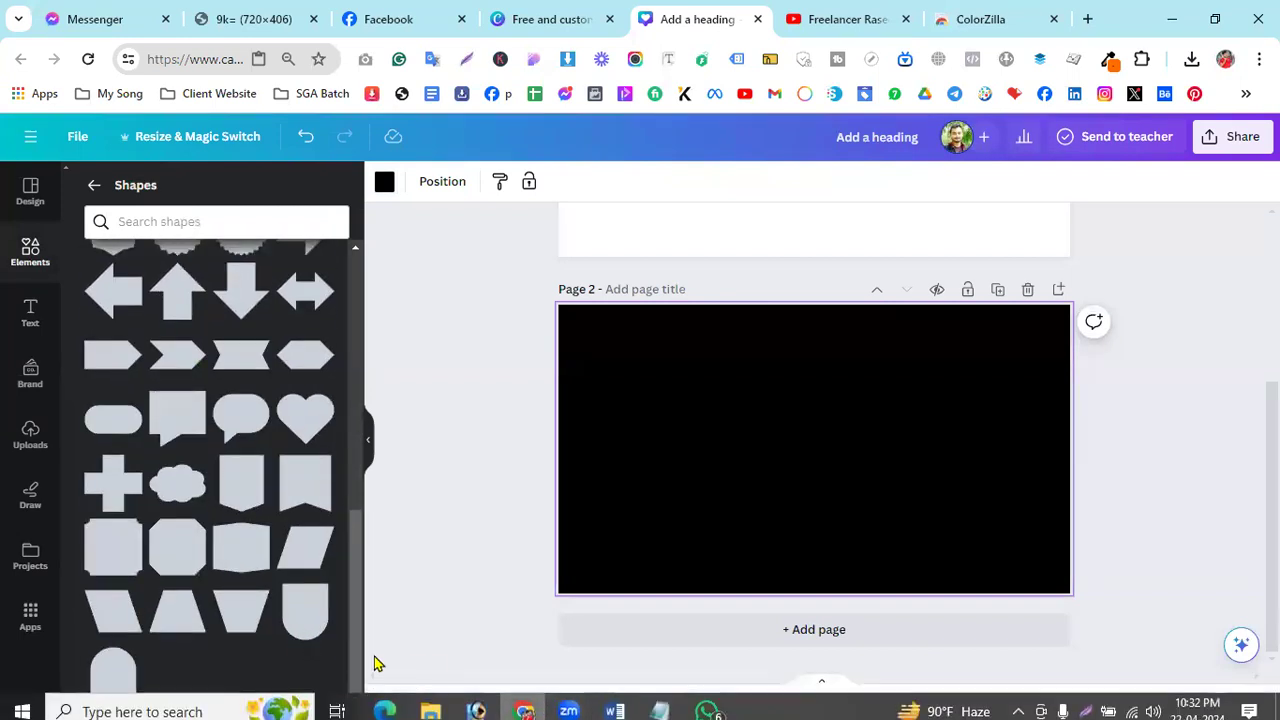
- Add an orange arch shape and rotate it -90° sideways, comparing with the reference image
left_click(305, 610)
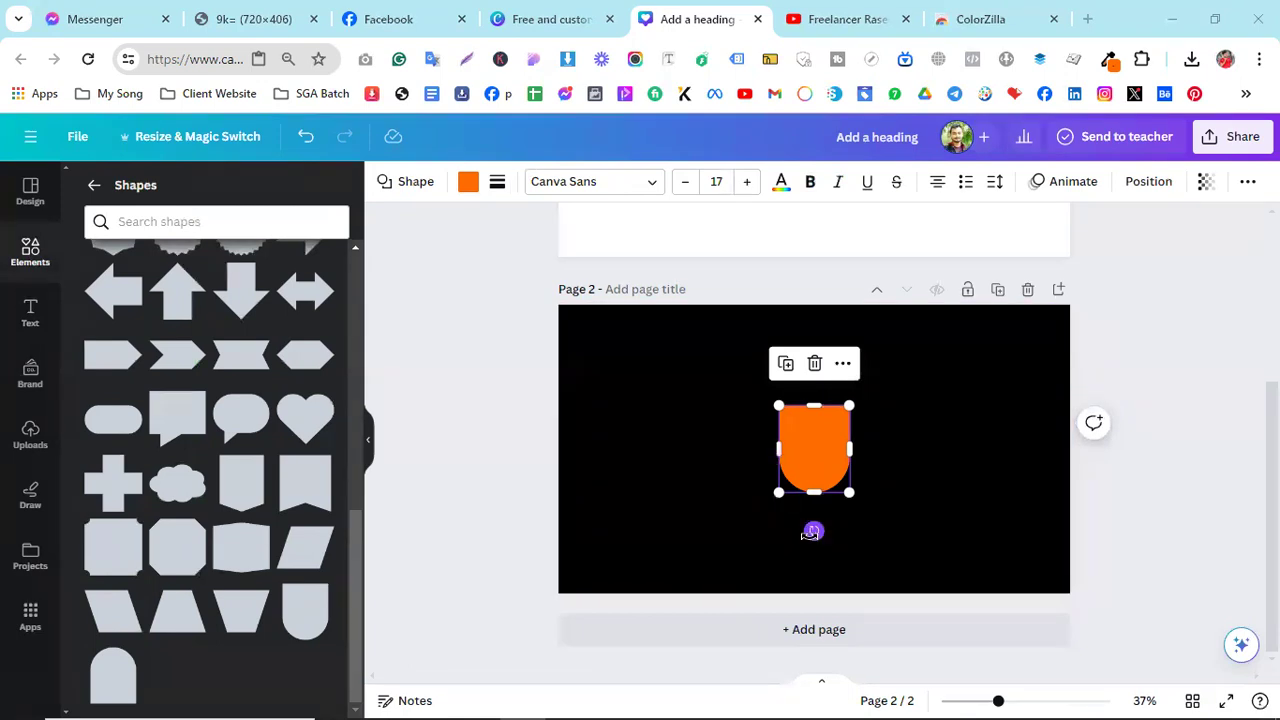
left_click_drag(811, 533, 916, 455)
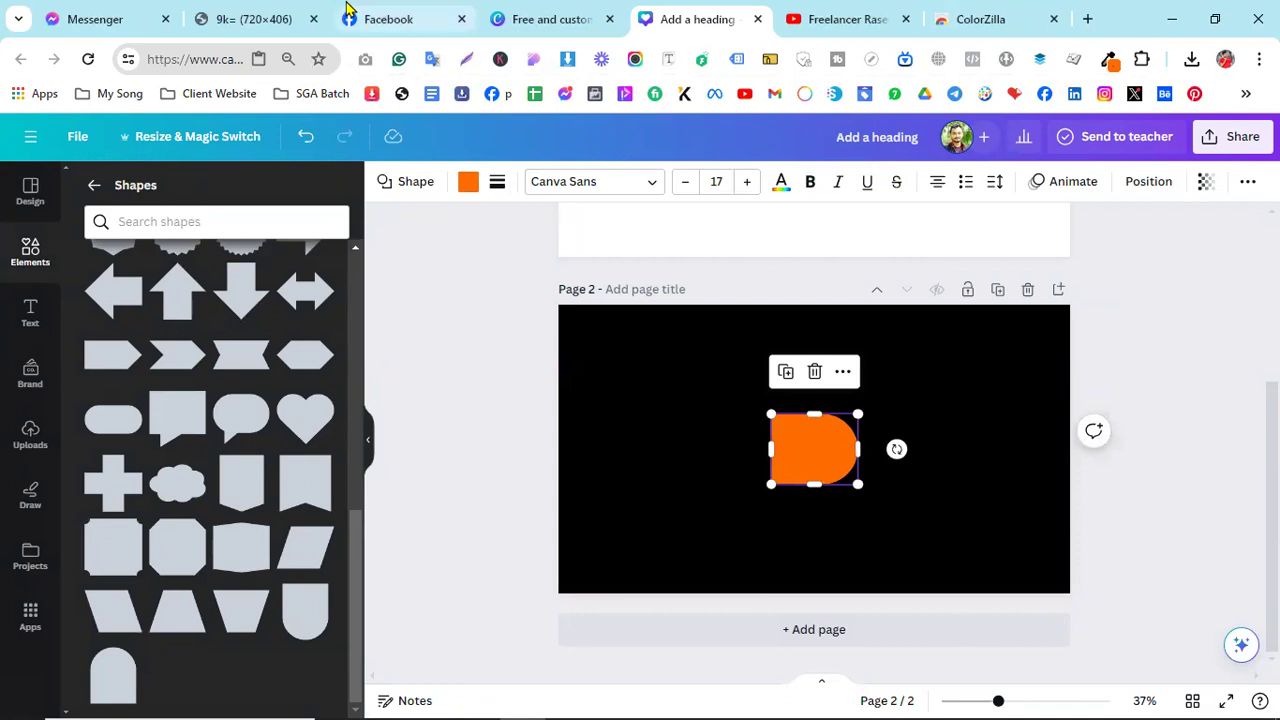
left_click(388, 19)
left_click(252, 19)
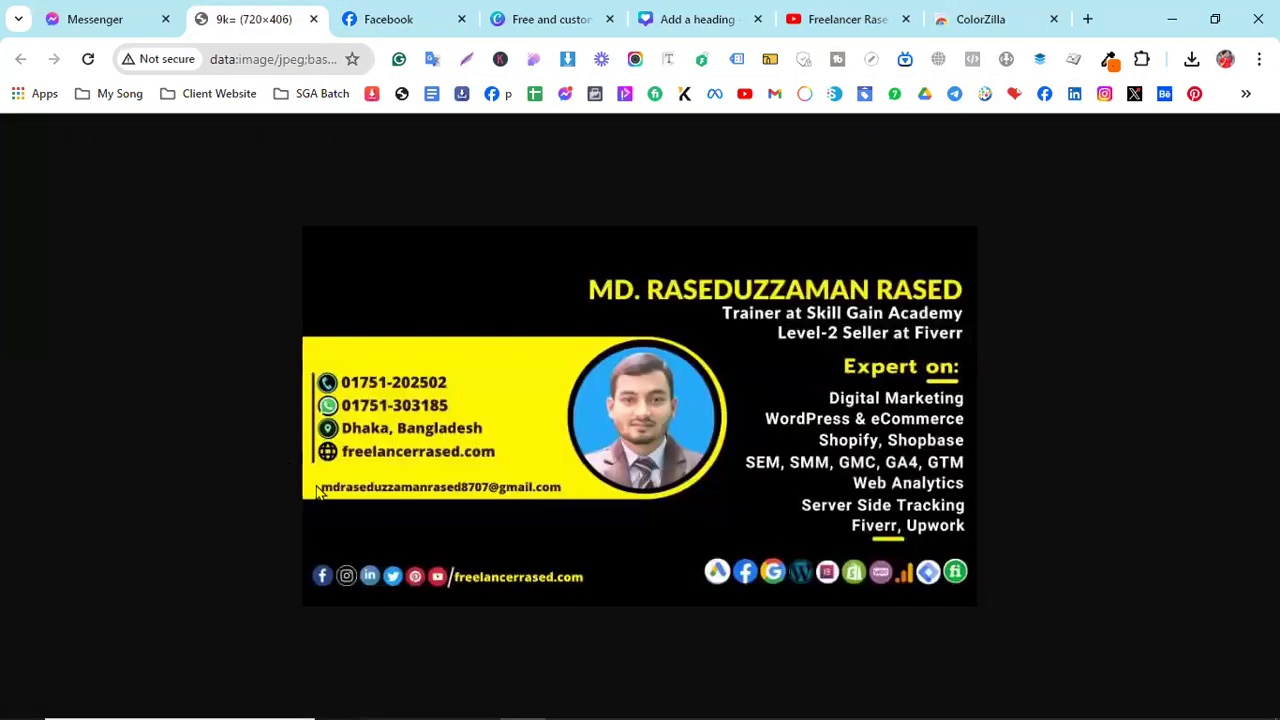
left_click(528, 19)
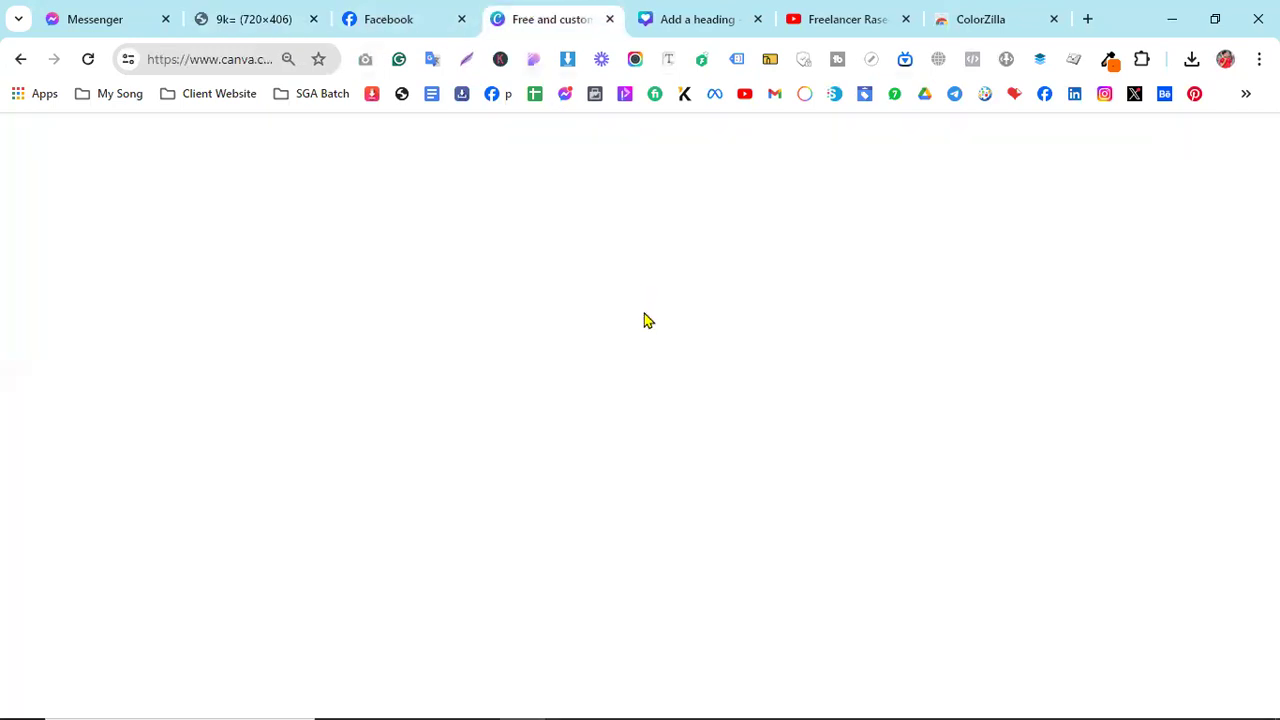
left_click(680, 19)
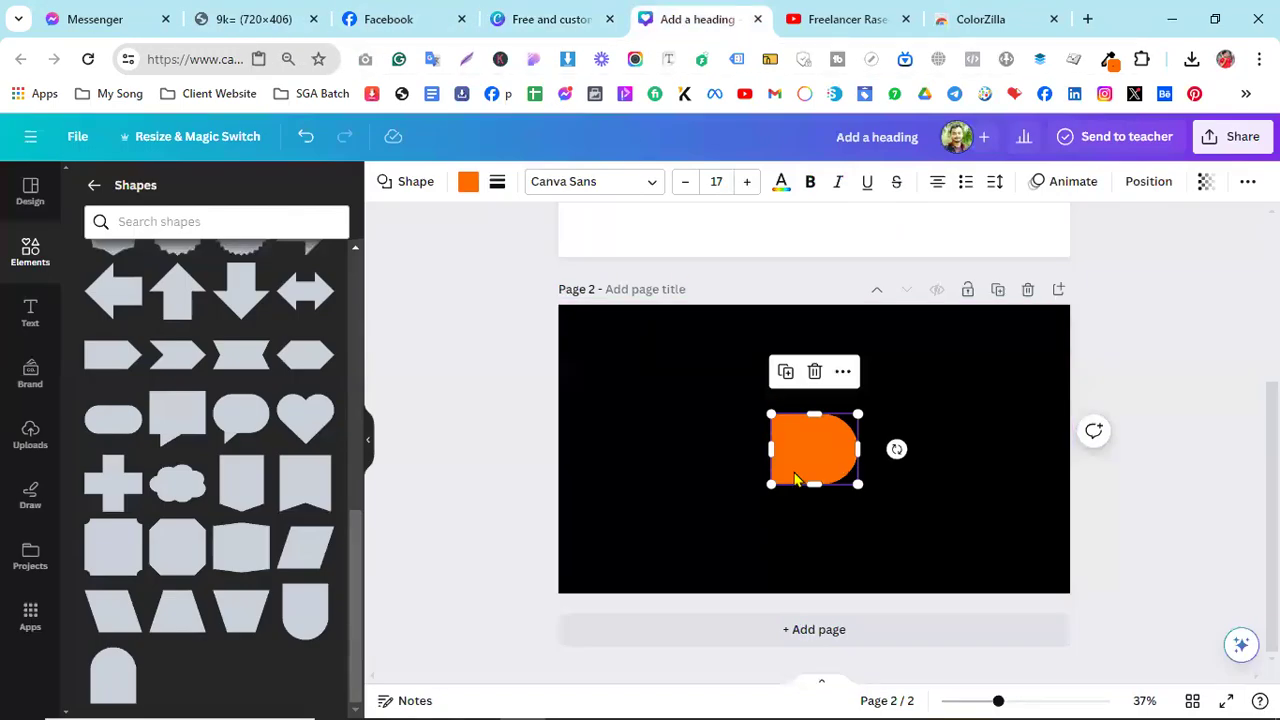
- Stretch the arch leftward into a long bar running off the page's left edge
left_click_drag(770, 452, 538, 450)
left_click_drag(728, 453, 708, 448)
left_click(250, 19)
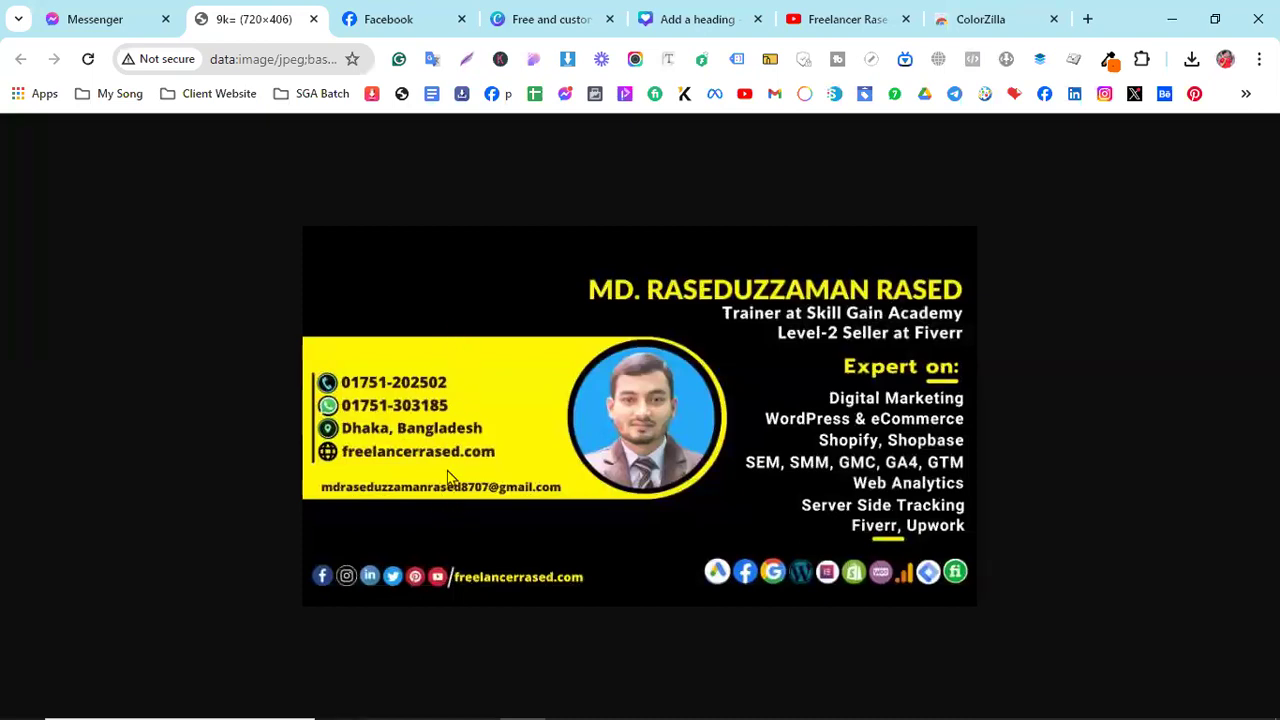
left_click(674, 19)
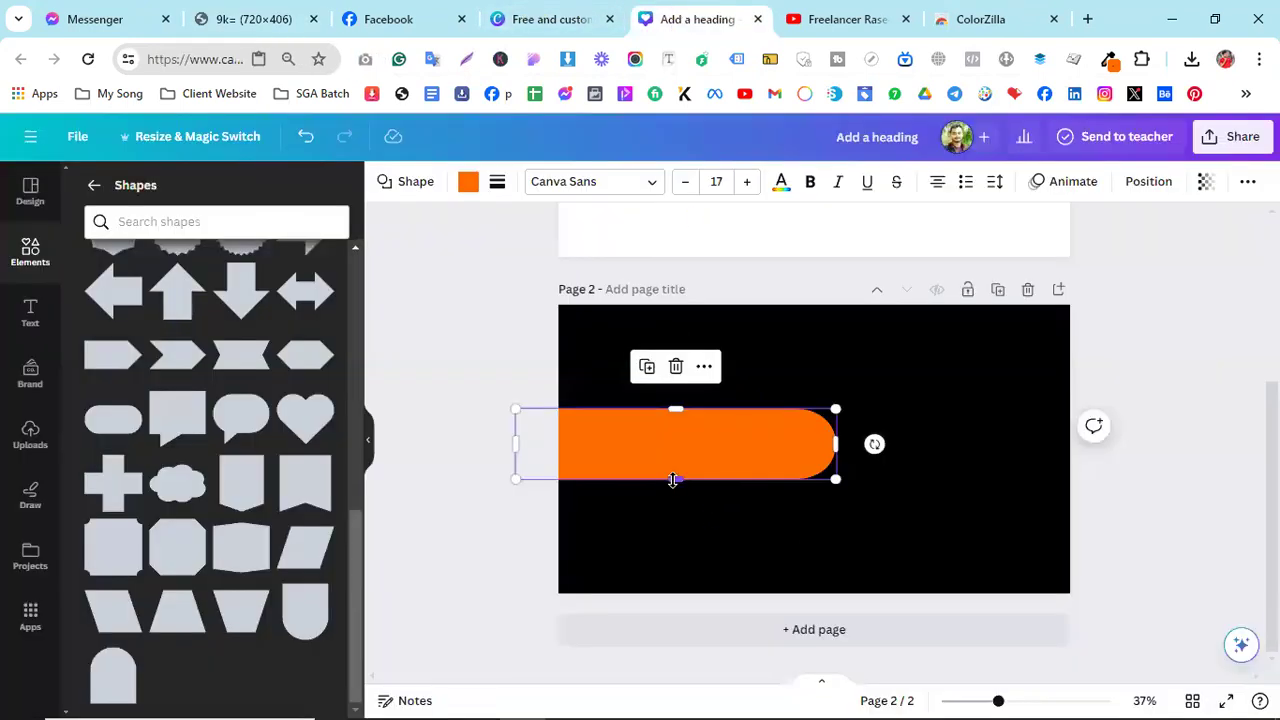
- Make the orange bar taller and wider, undoing one resize and repositioning it
left_click_drag(670, 504, 697, 460)
left_click_drag(835, 438, 889, 432)
key("ctrl+z")
key("ctrl+z")
key("ctrl+z")
key("ctrl+z")
left_click_drag(808, 454, 650, 432)
left_click_drag(702, 464, 774, 494)
left_click_drag(716, 459, 776, 450)
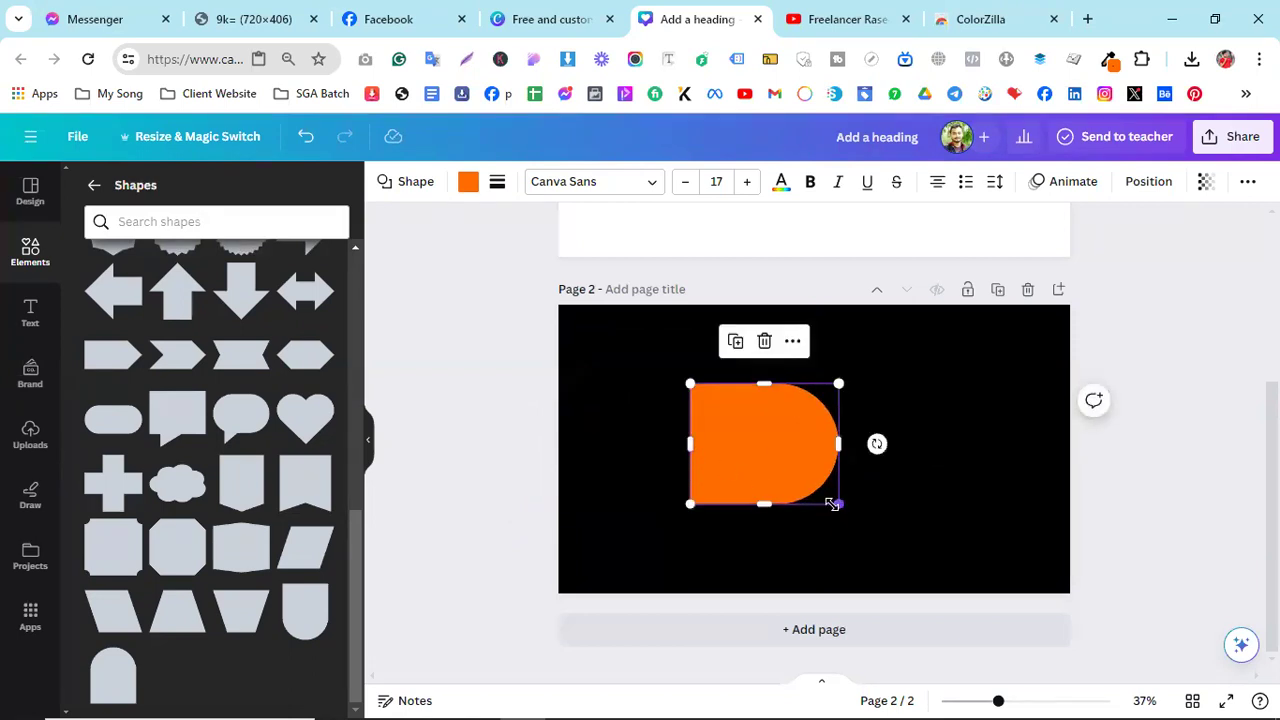
- Enlarge the bar to about 437 by 1,144 past the left edge, then view the Facebook post
left_click_drag(837, 506, 845, 509)
left_click_drag(784, 464, 782, 456)
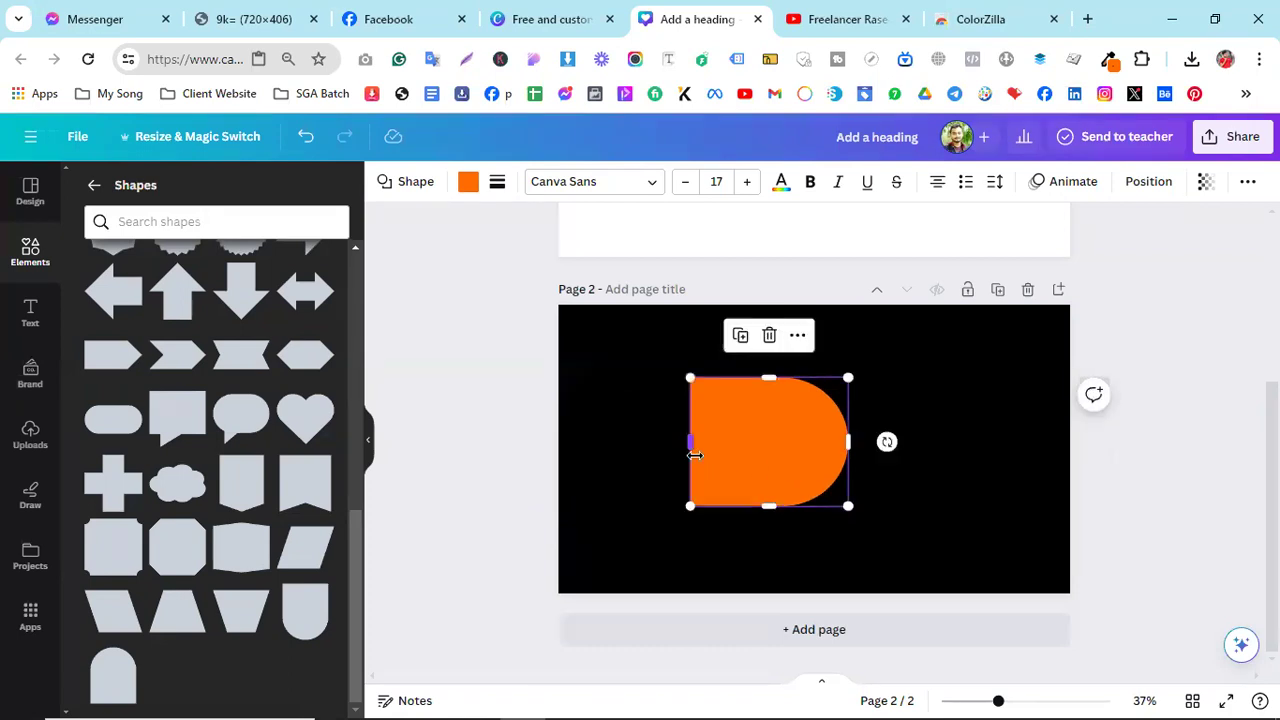
left_click_drag(690, 444, 511, 466)
mouse_move(726, 477)
left_mouse_down()
mouse_move(757, 466)
mouse_move(737, 475)
left_mouse_up()
left_click_drag(866, 514, 894, 531)
left_click_drag(810, 492, 791, 483)
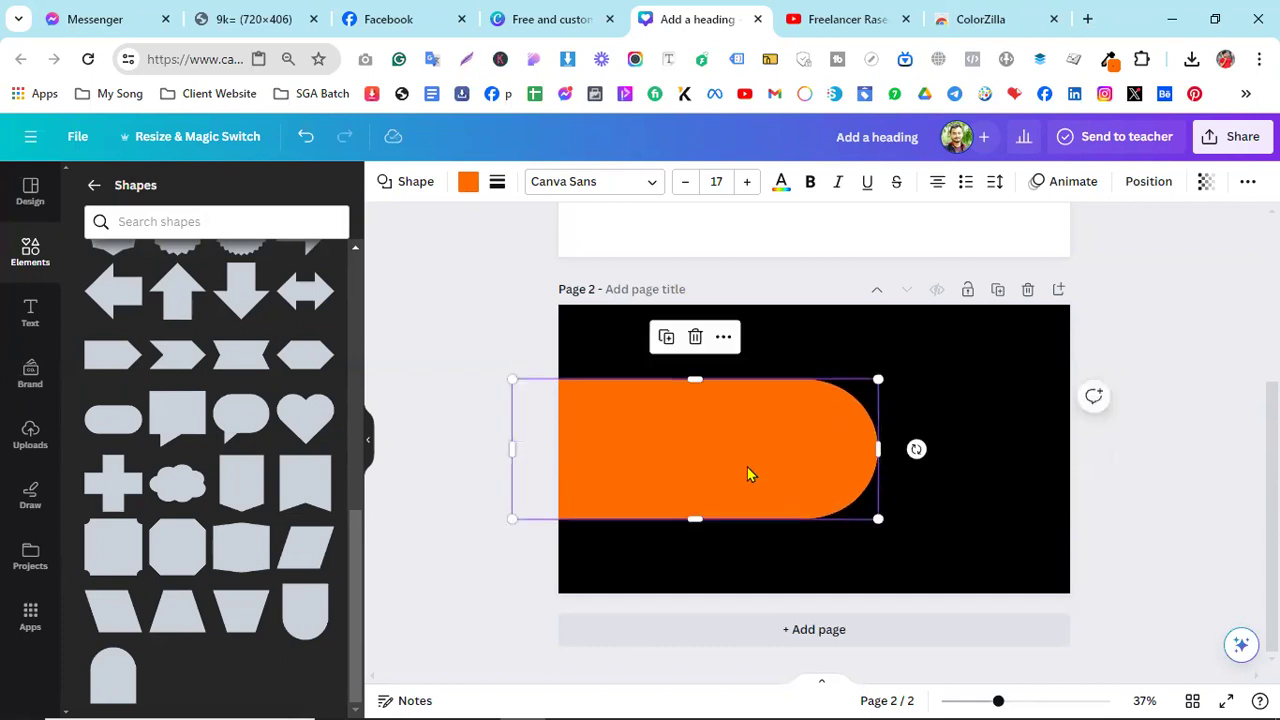
left_click(398, 10)
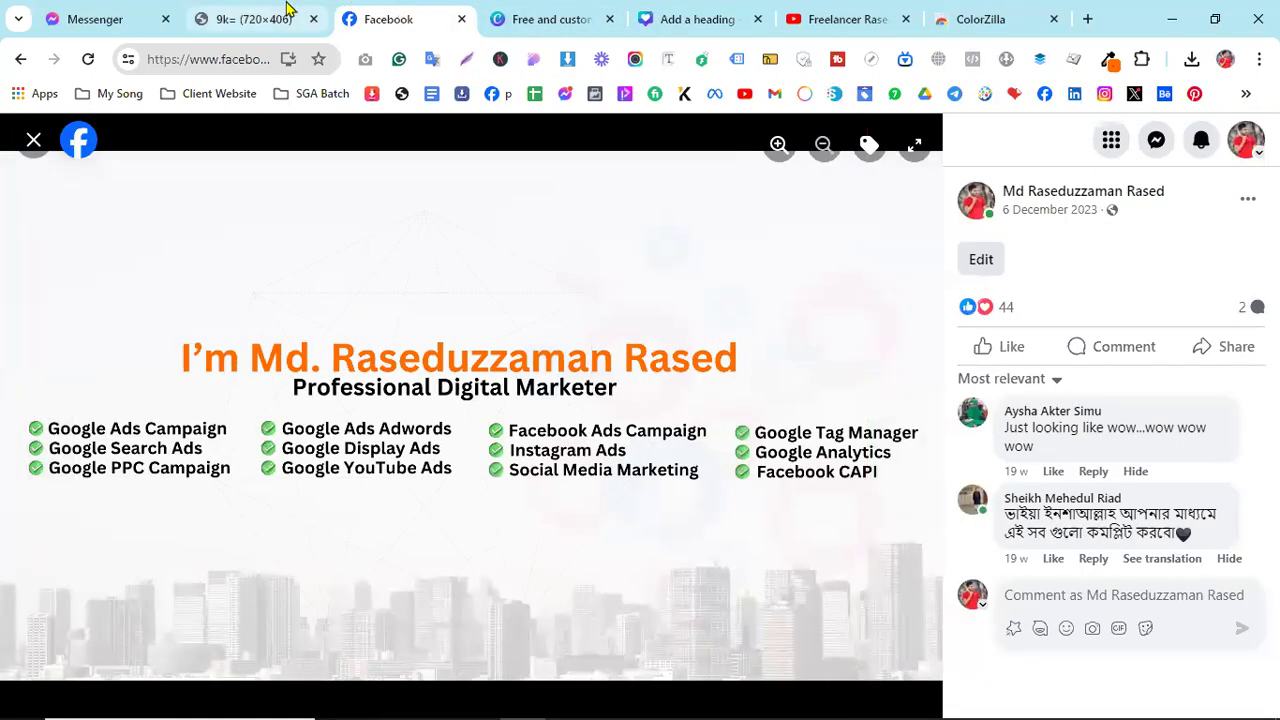
- Close the Facebook tab and fill the banner shape with Yellow #ffde59 from Default colors
left_click(286, 12)
left_click(461, 19)
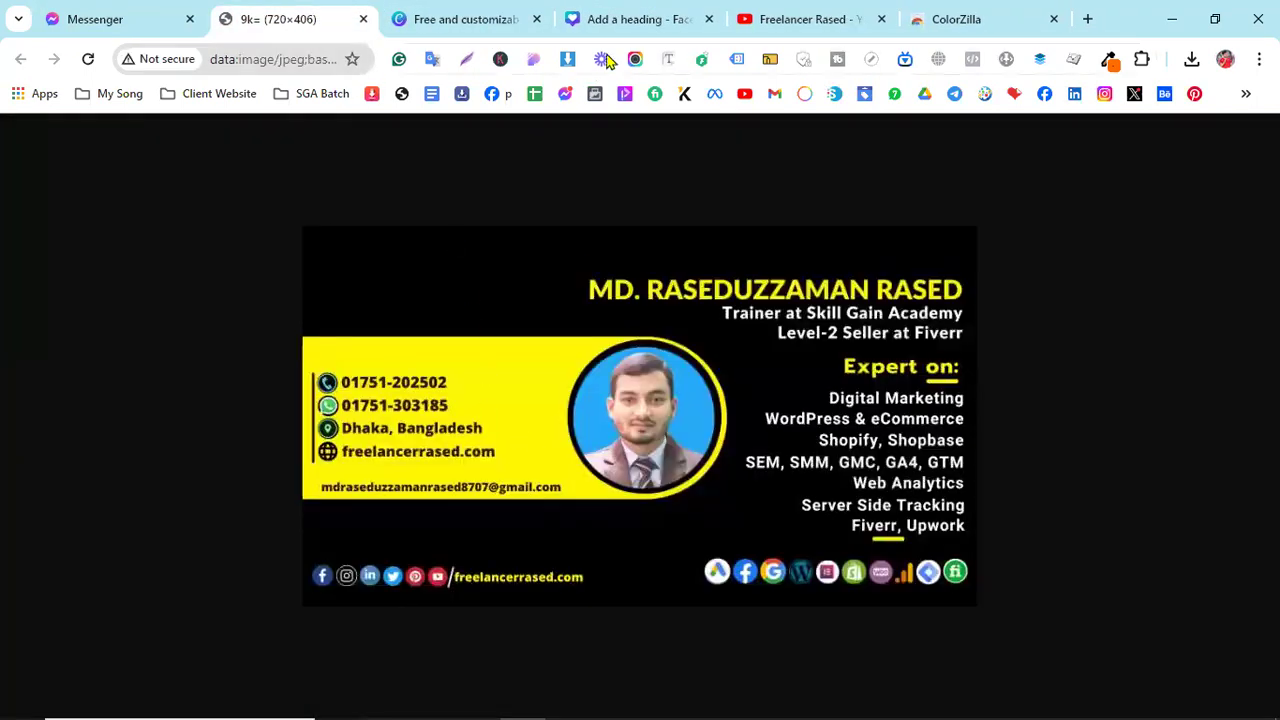
left_click(686, 22)
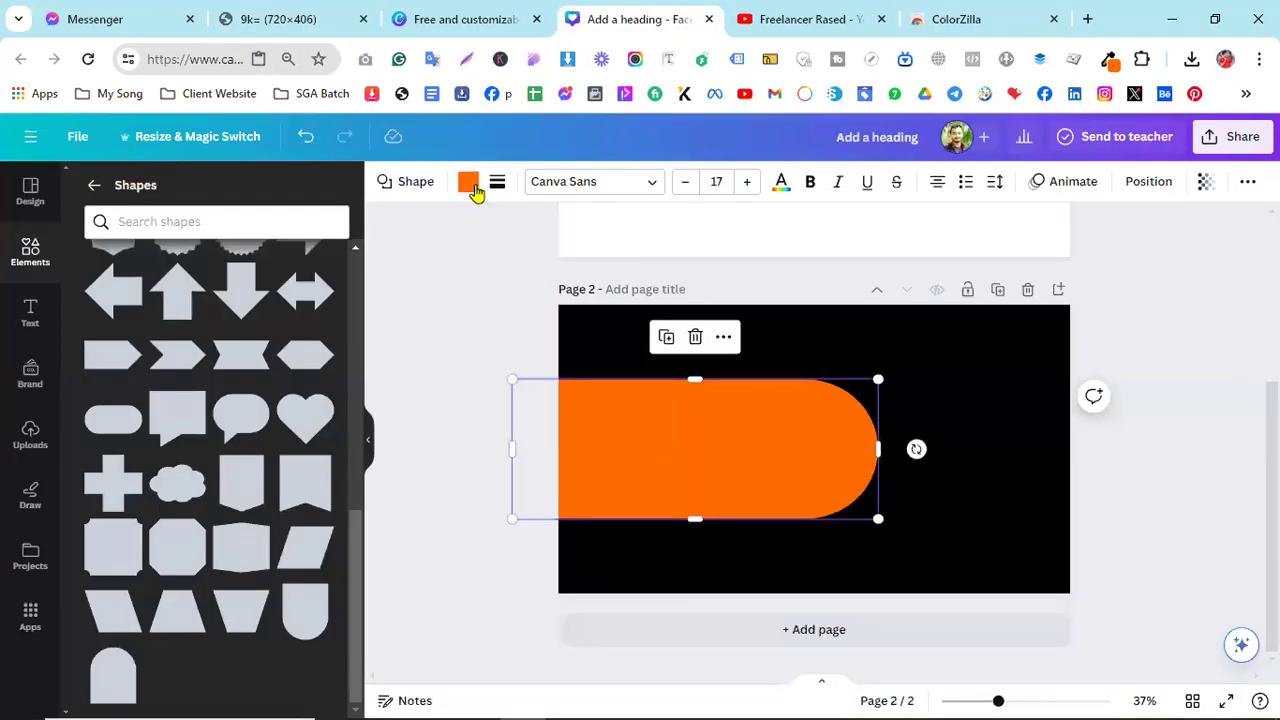
left_click(468, 181)
scroll(195, 430, "down", 3)
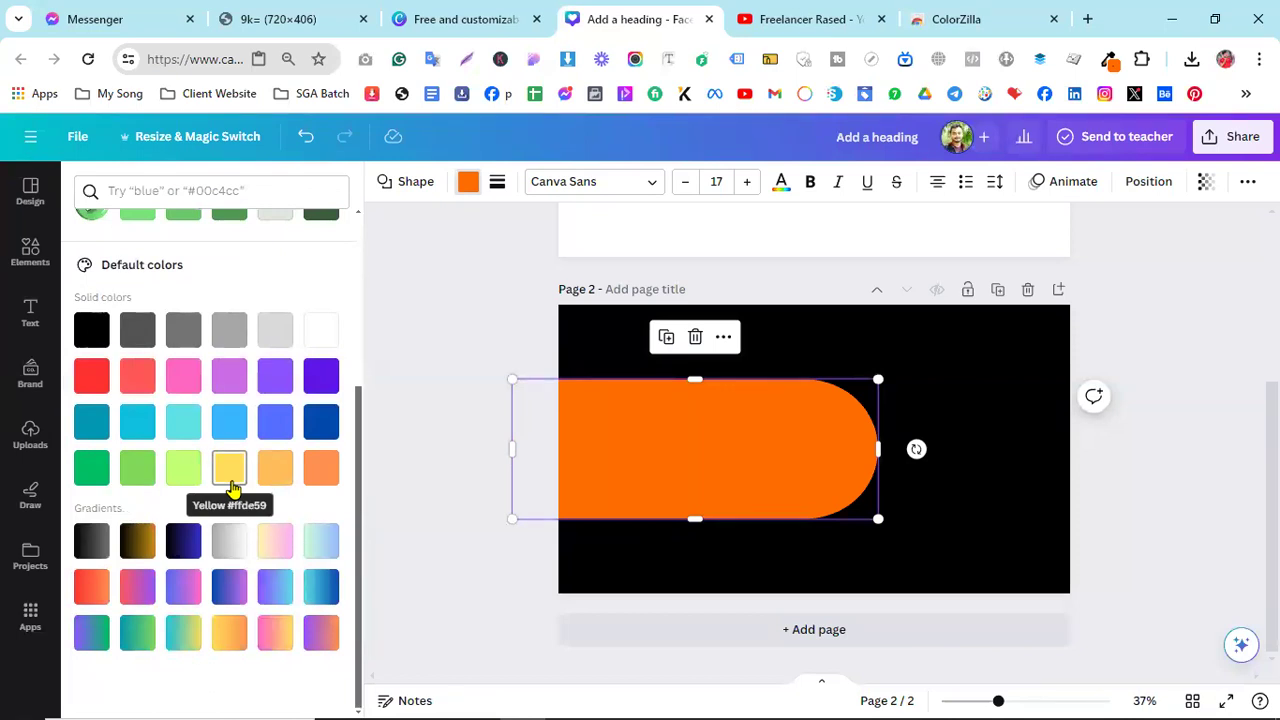
left_click(231, 487)
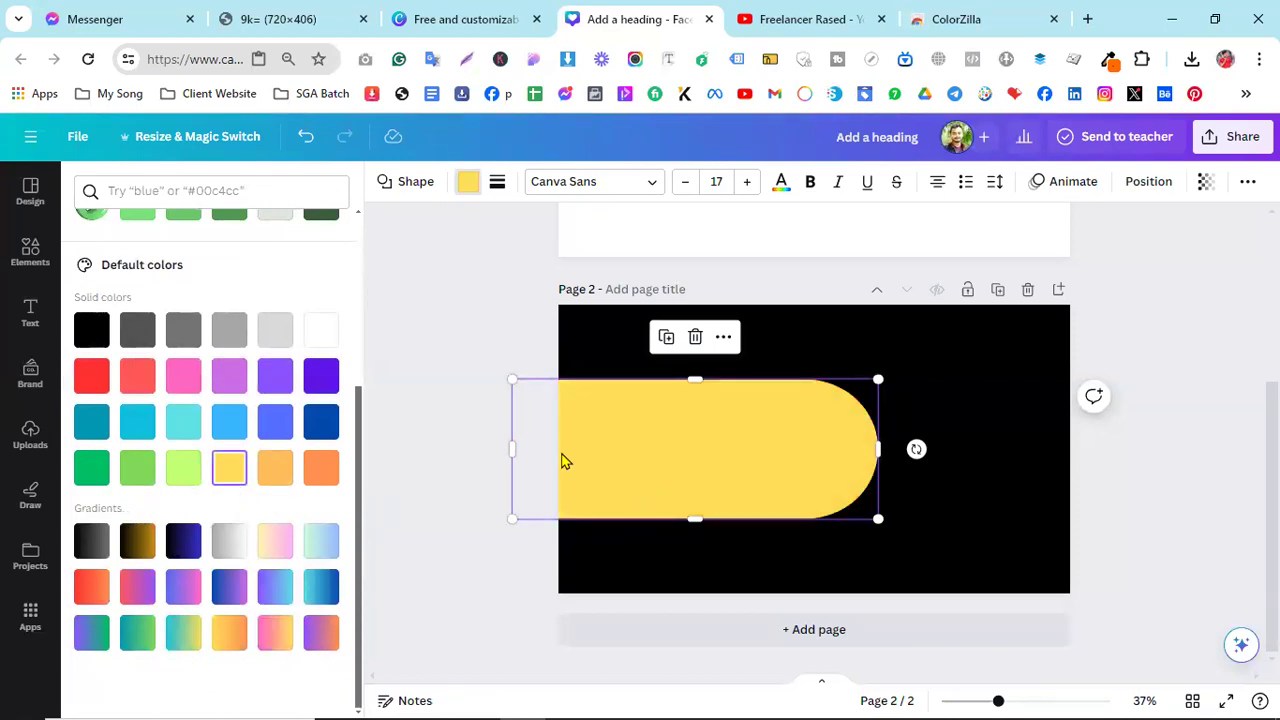
left_click(285, 38)
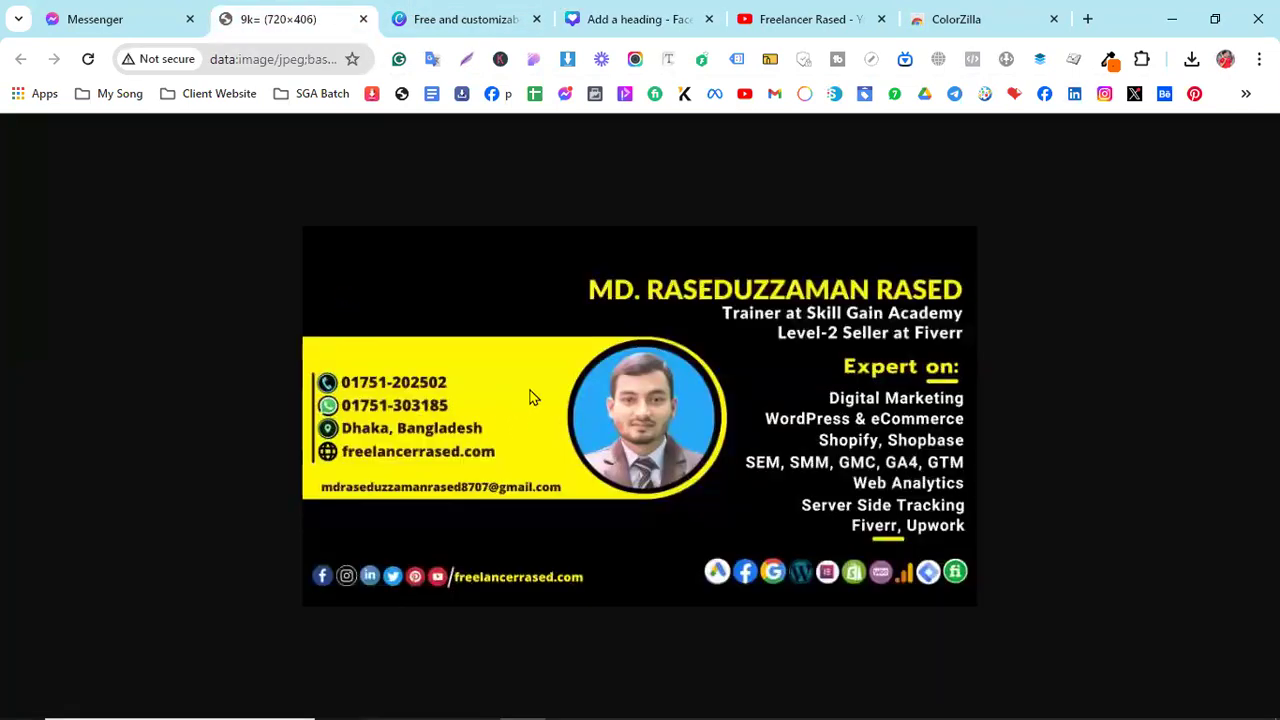
- On the reference image tab, try ColorZilla's Pick Color Outside Browser, first sampling #E9E9E9
left_click(594, 17)
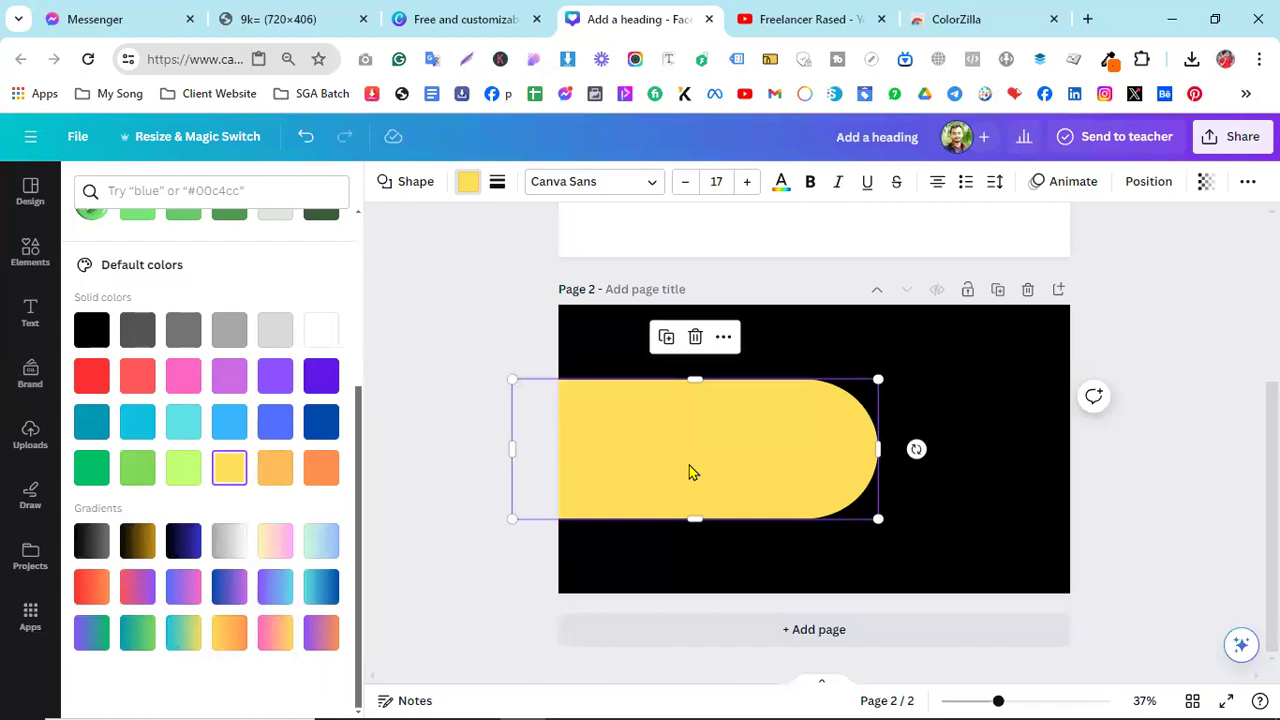
left_click(316, 16)
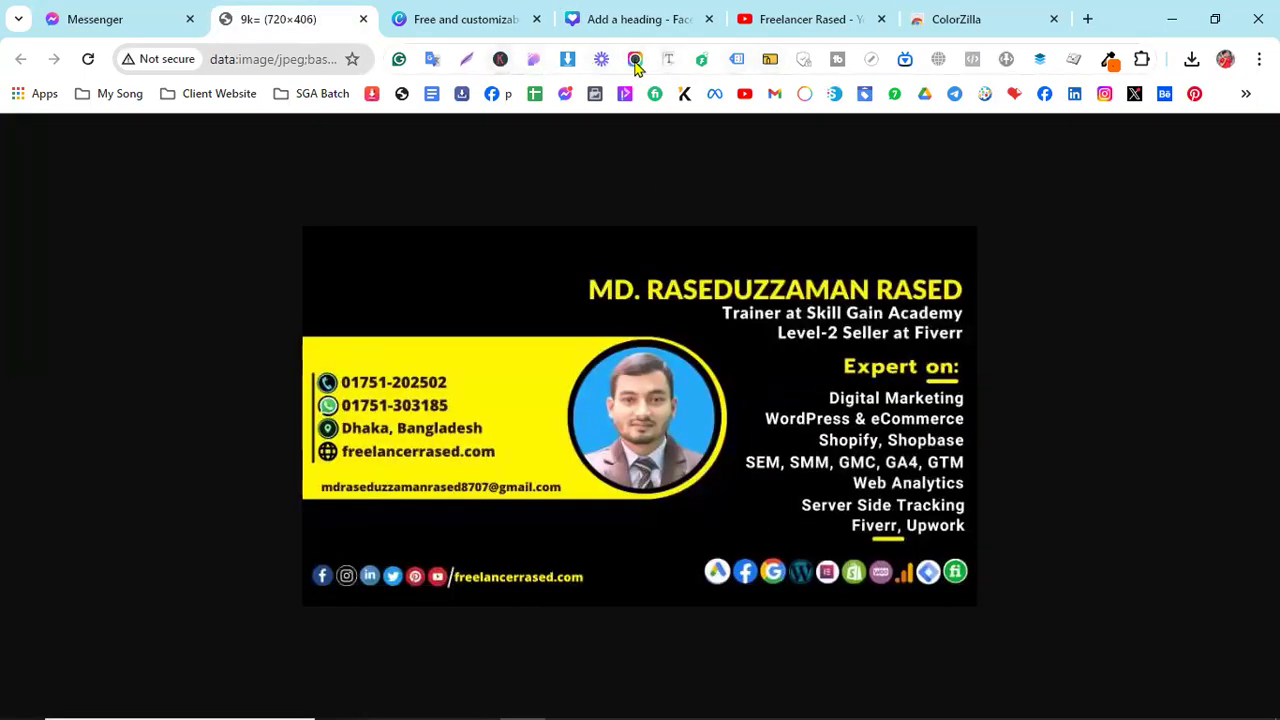
left_click(1110, 62)
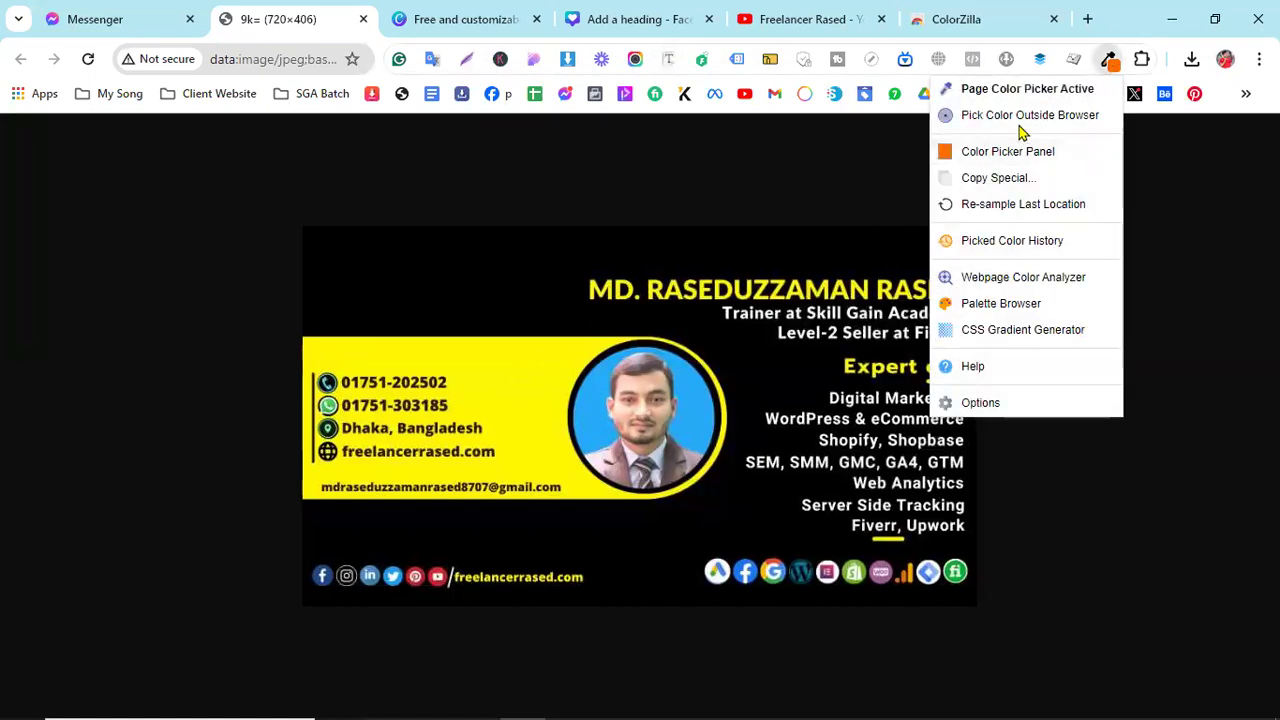
left_click(1110, 62)
left_click(1110, 62)
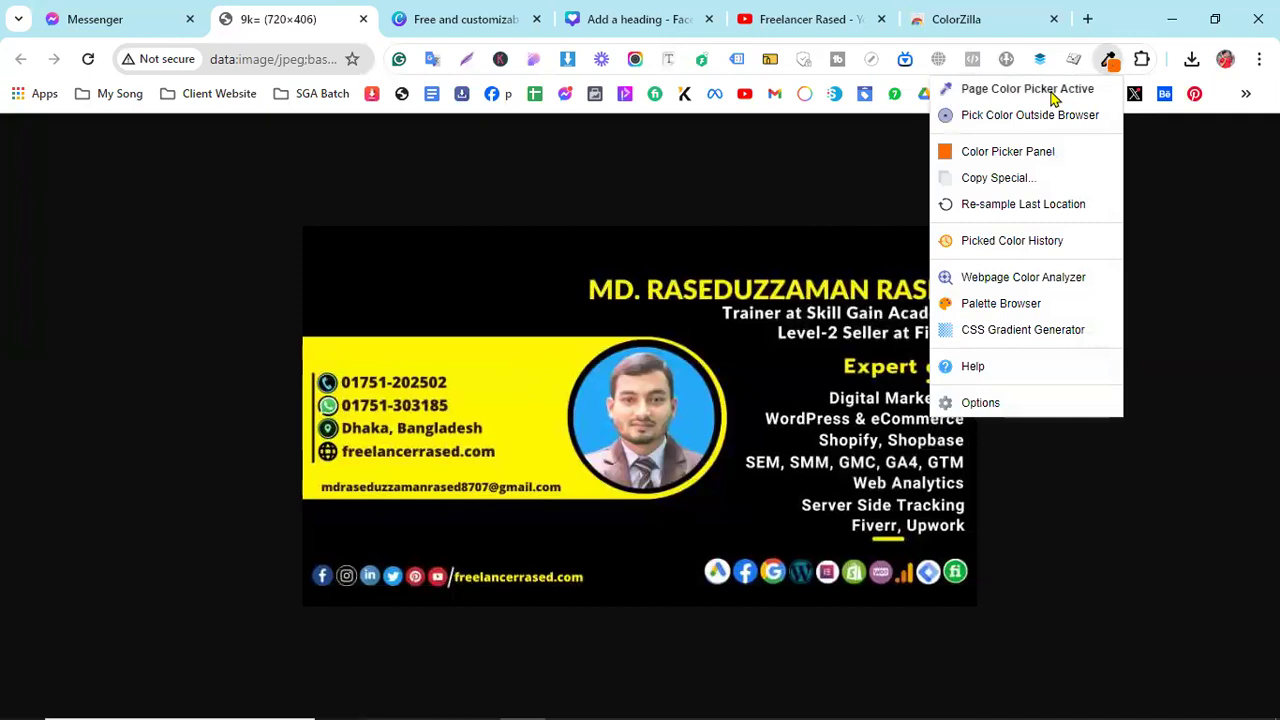
left_click(900, 158)
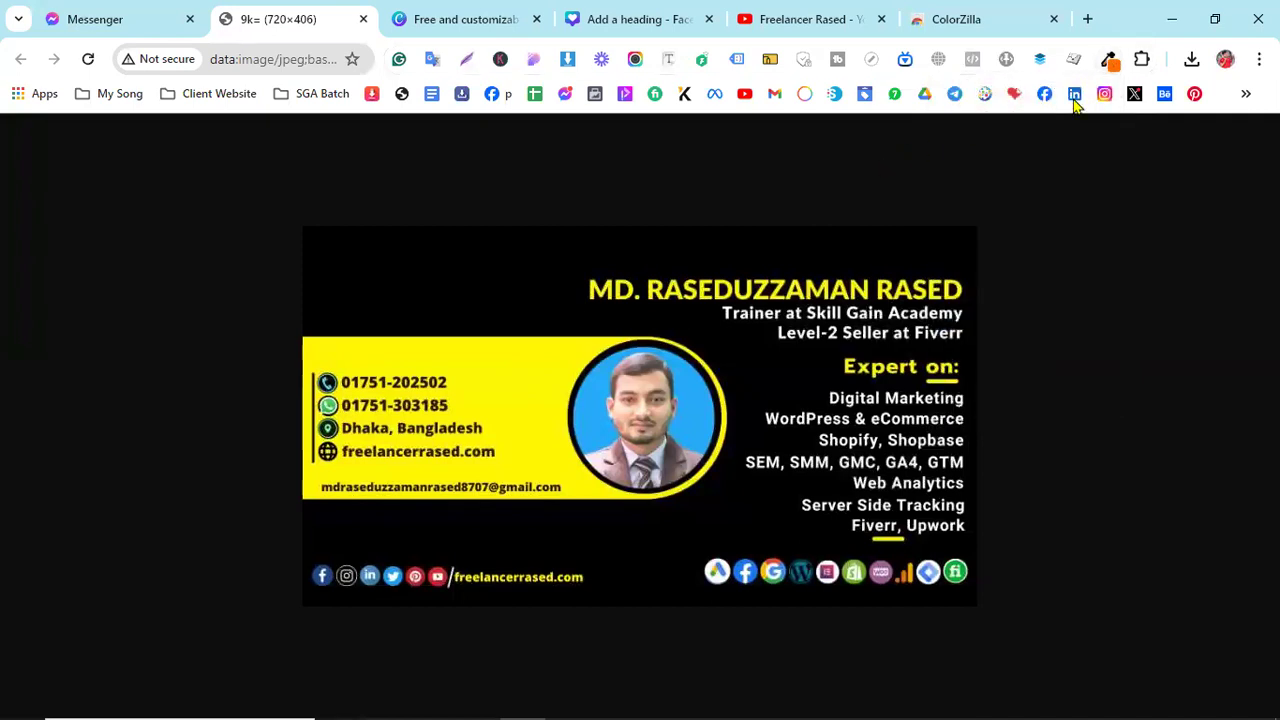
left_click(1108, 62)
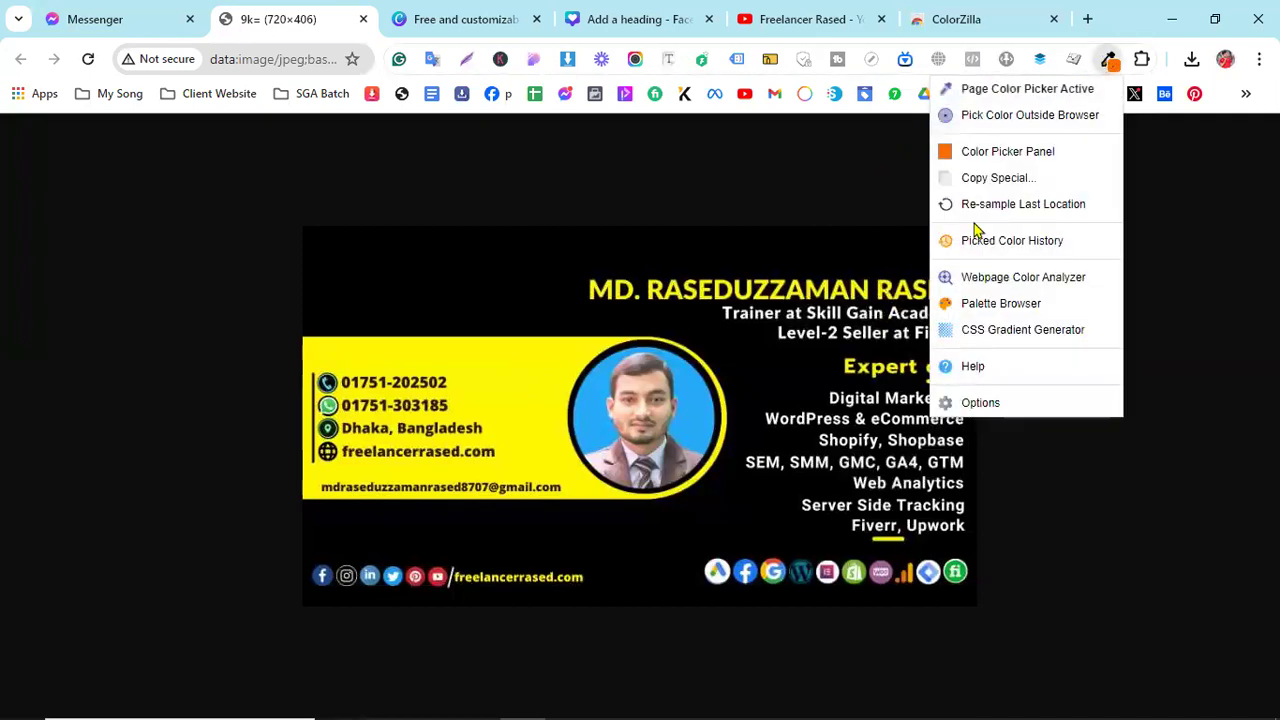
left_click(1112, 64)
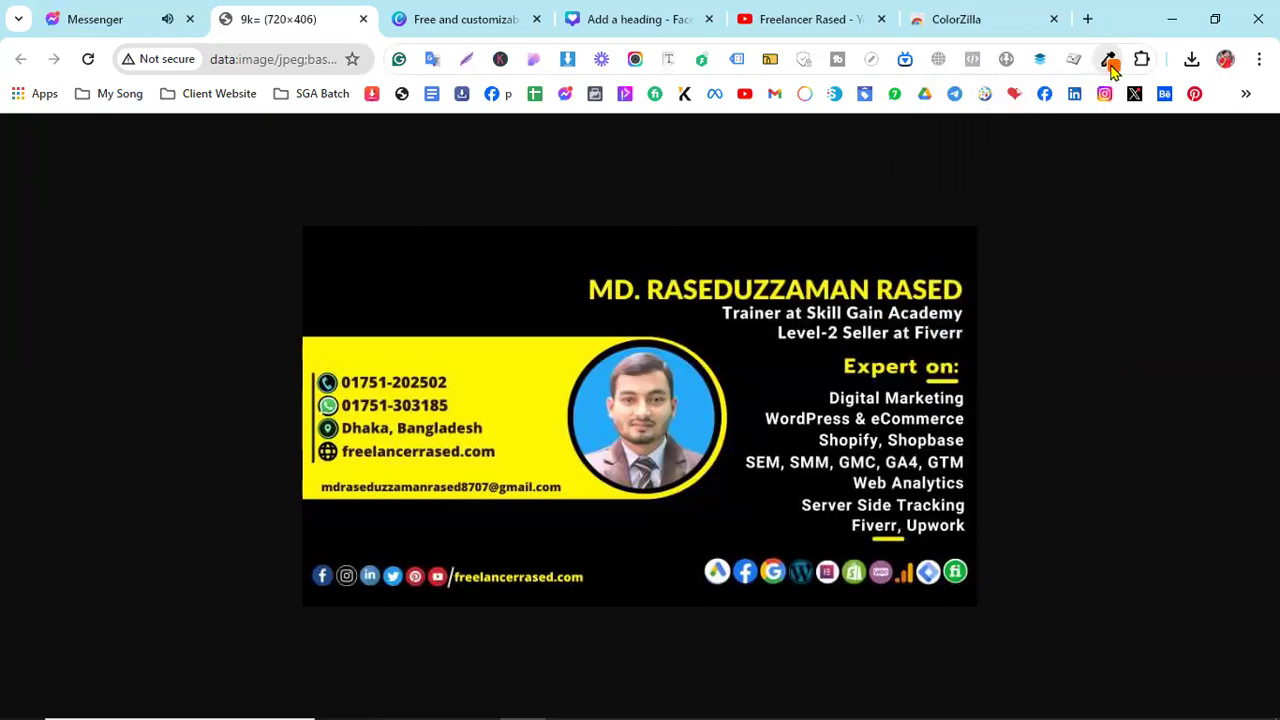
left_click(1112, 64)
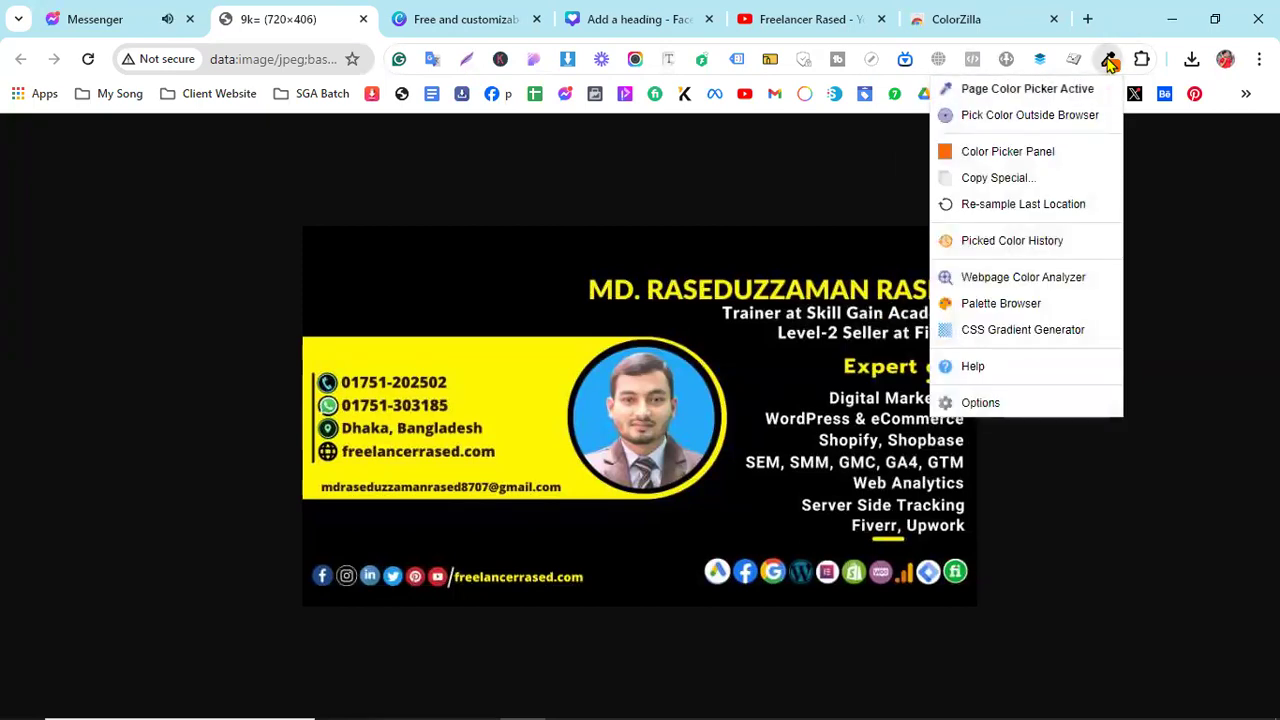
left_click(1030, 115)
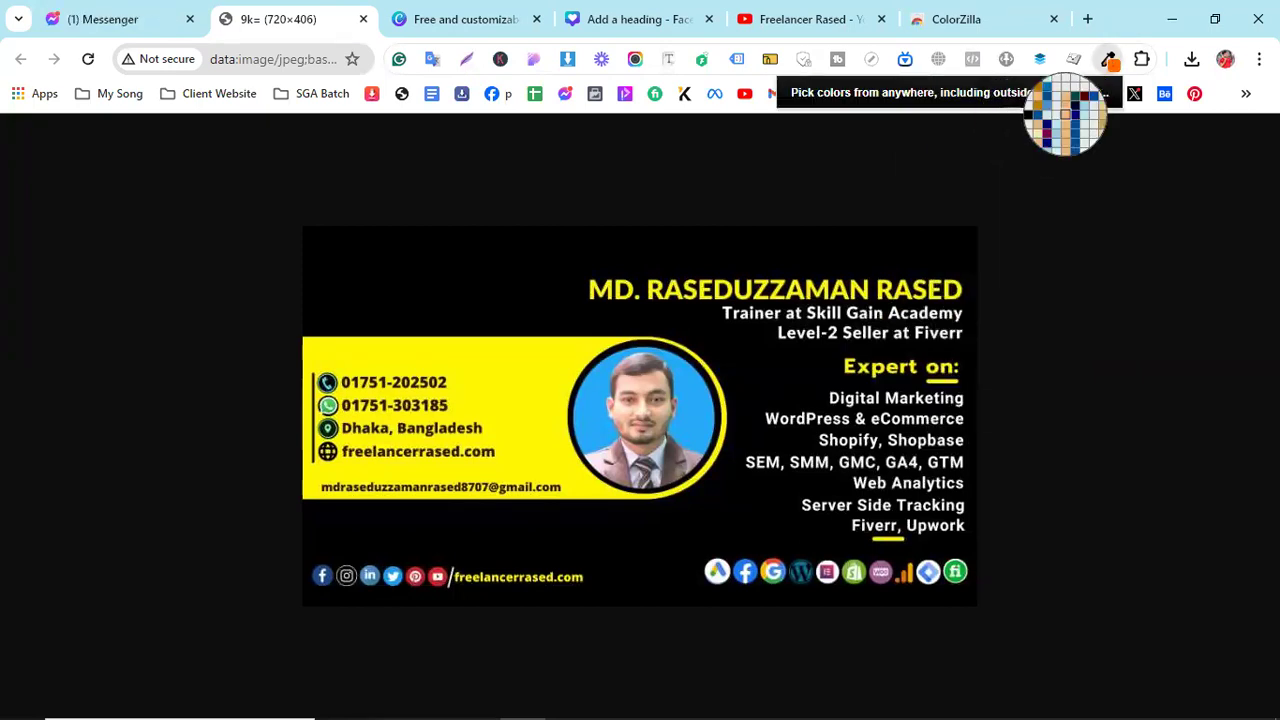
left_click(1112, 80)
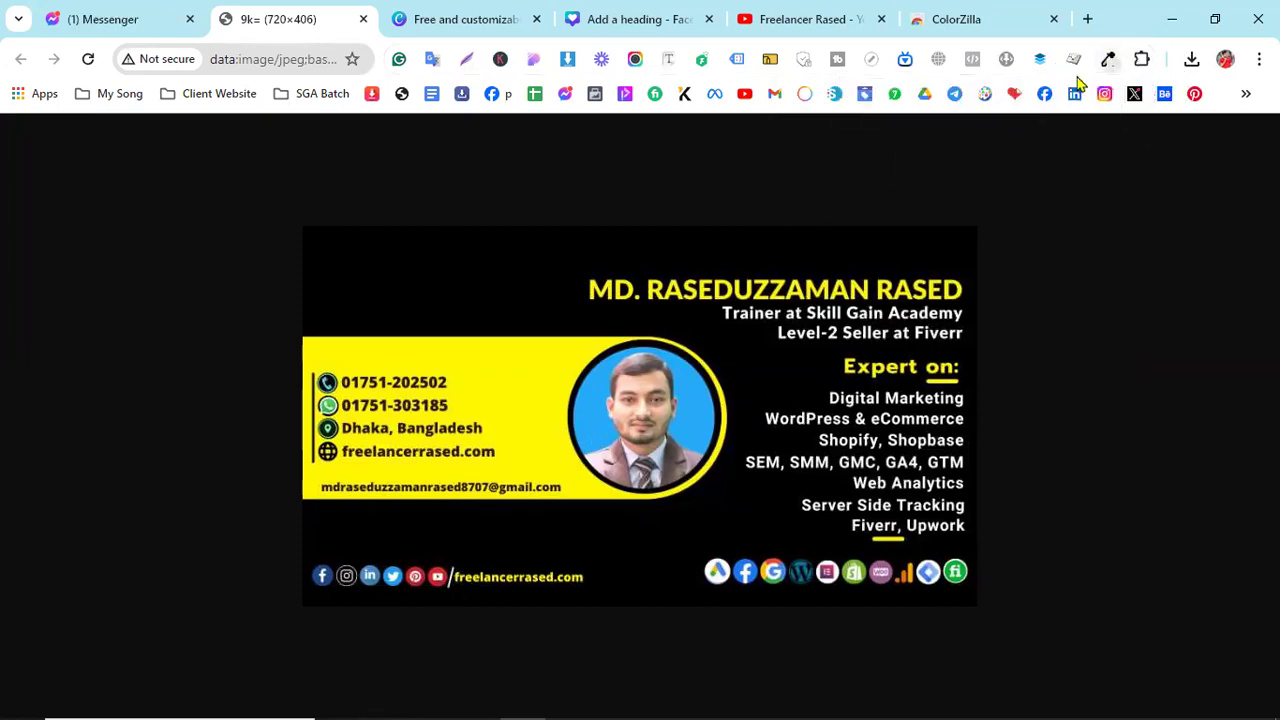
- Sample the reference banner's yellow #FFF701 with ColorZilla and go back to Canva
left_click(1104, 60)
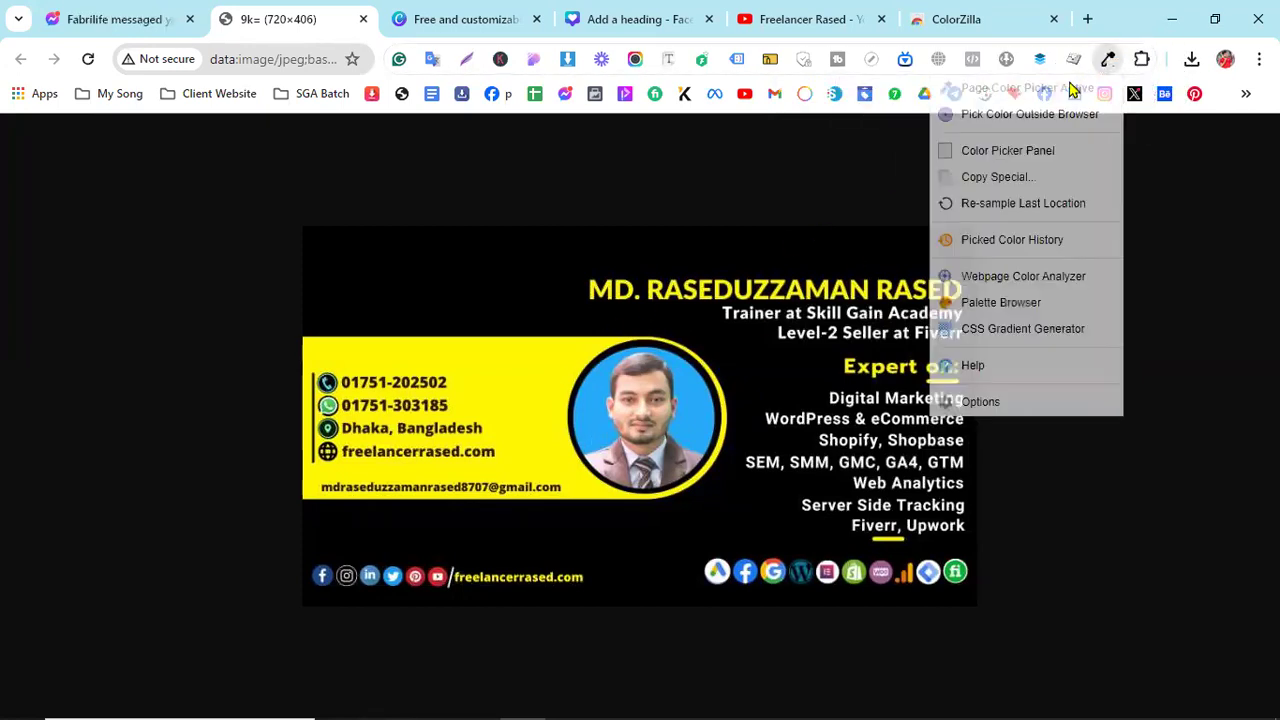
left_click(1000, 116)
left_click(517, 392)
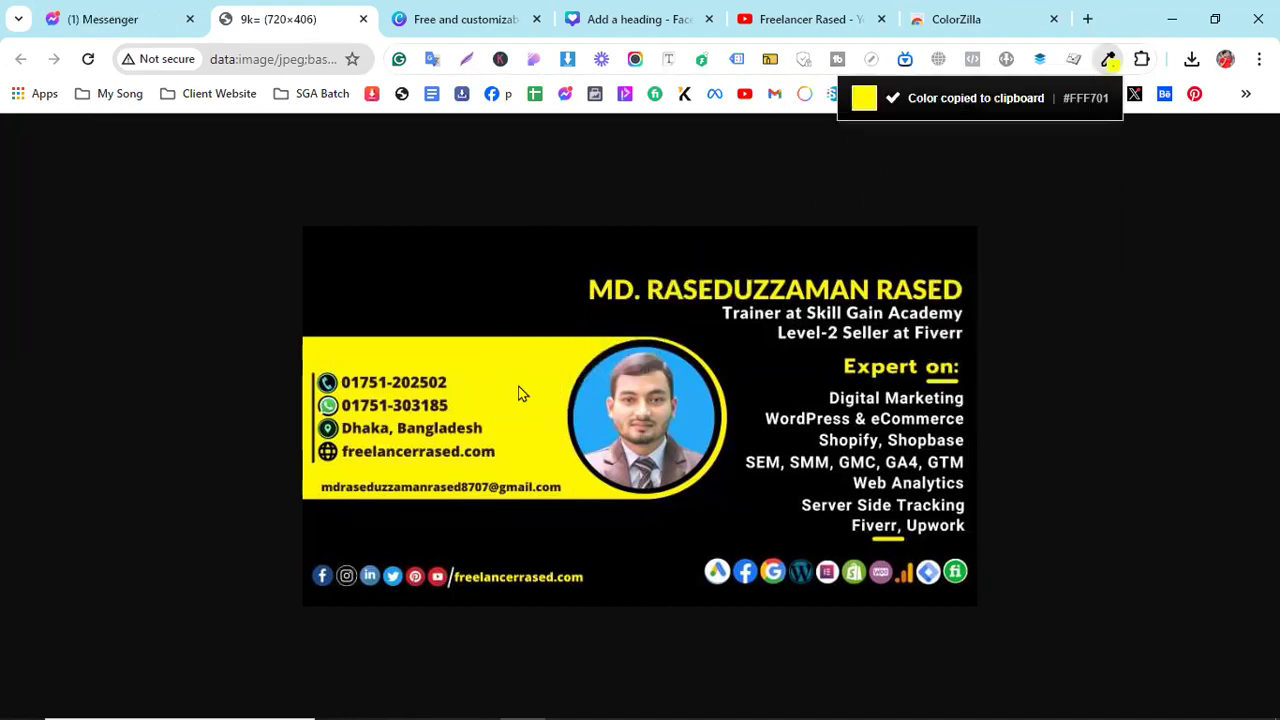
left_click(603, 12)
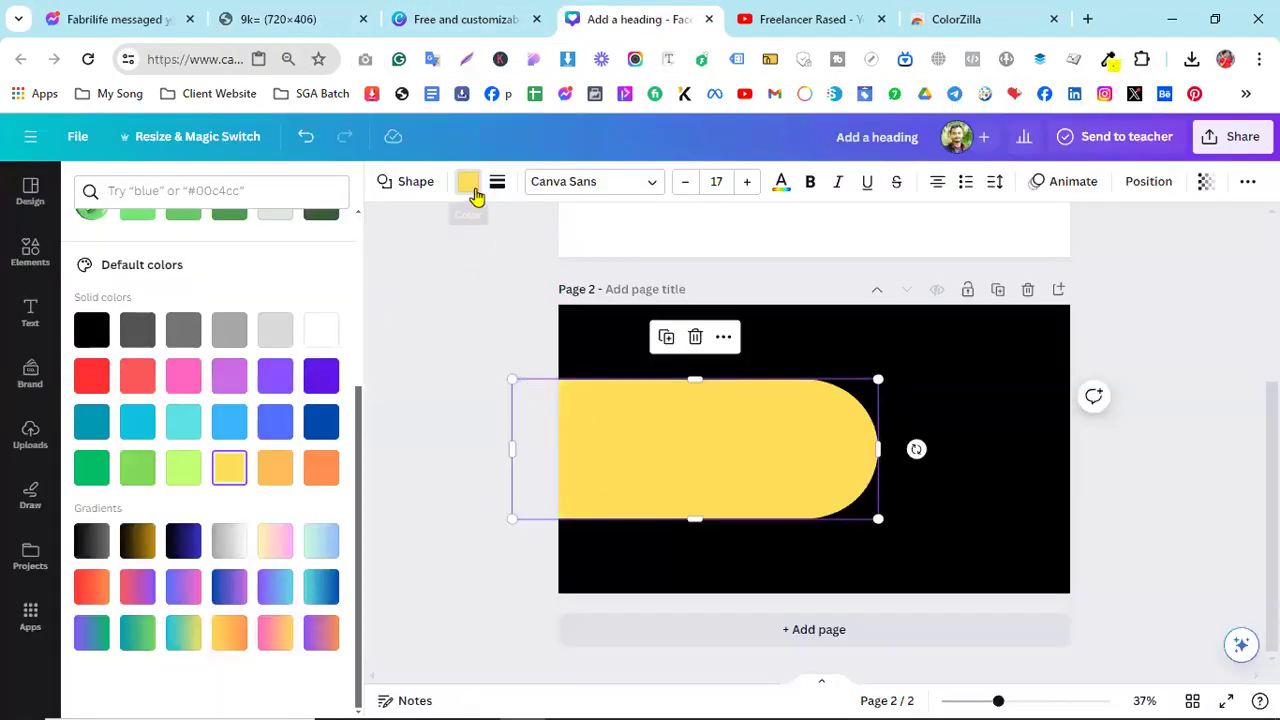
- Paste #FFF701 as the banner shape's custom fill colour
left_click(468, 190)
left_click(467, 190)
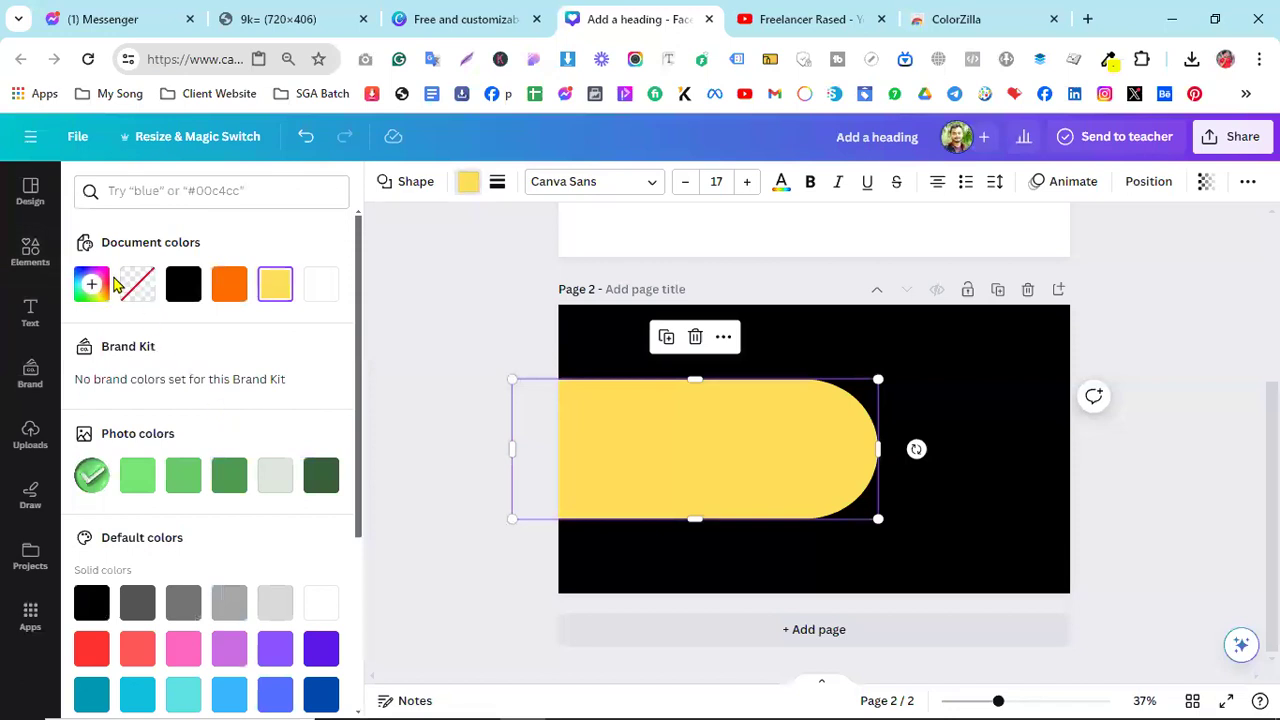
left_click(91, 284)
right_click(148, 496)
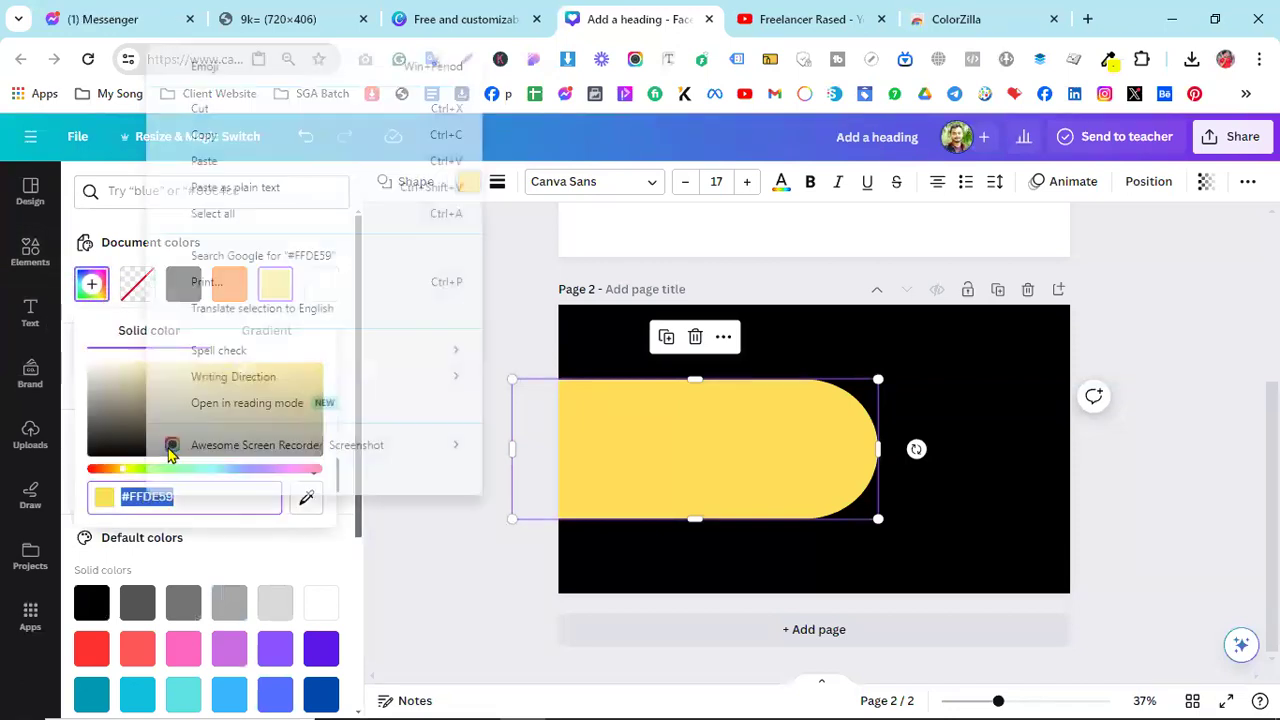
left_click(217, 162)
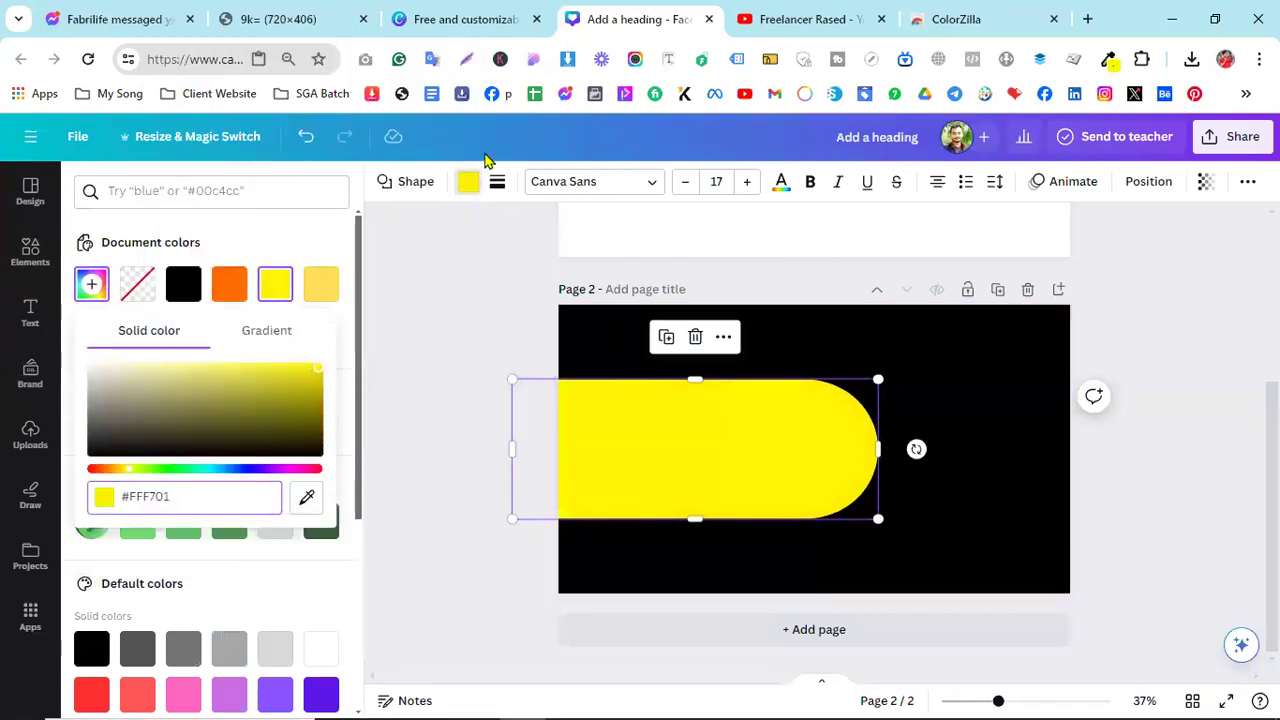
- Deselect the banner and bring the reference banner image tab back into view
left_click(450, 19)
left_click(330, 15)
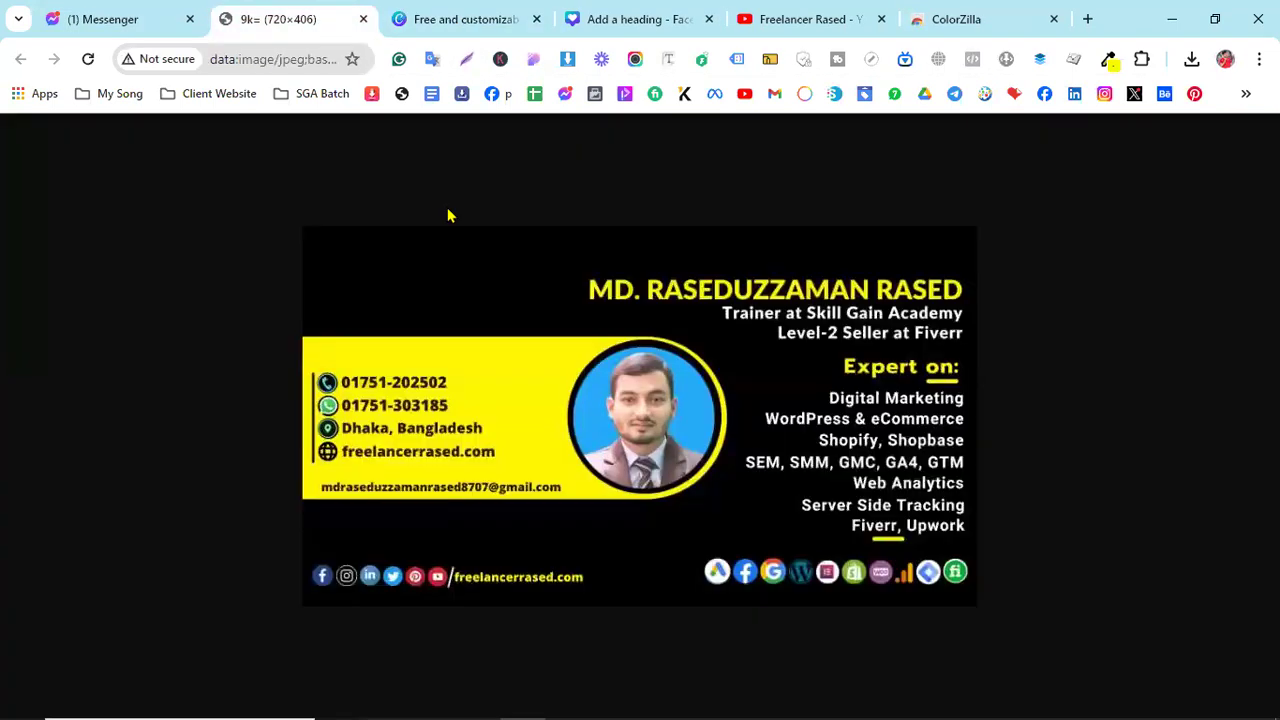
left_click(630, 17)
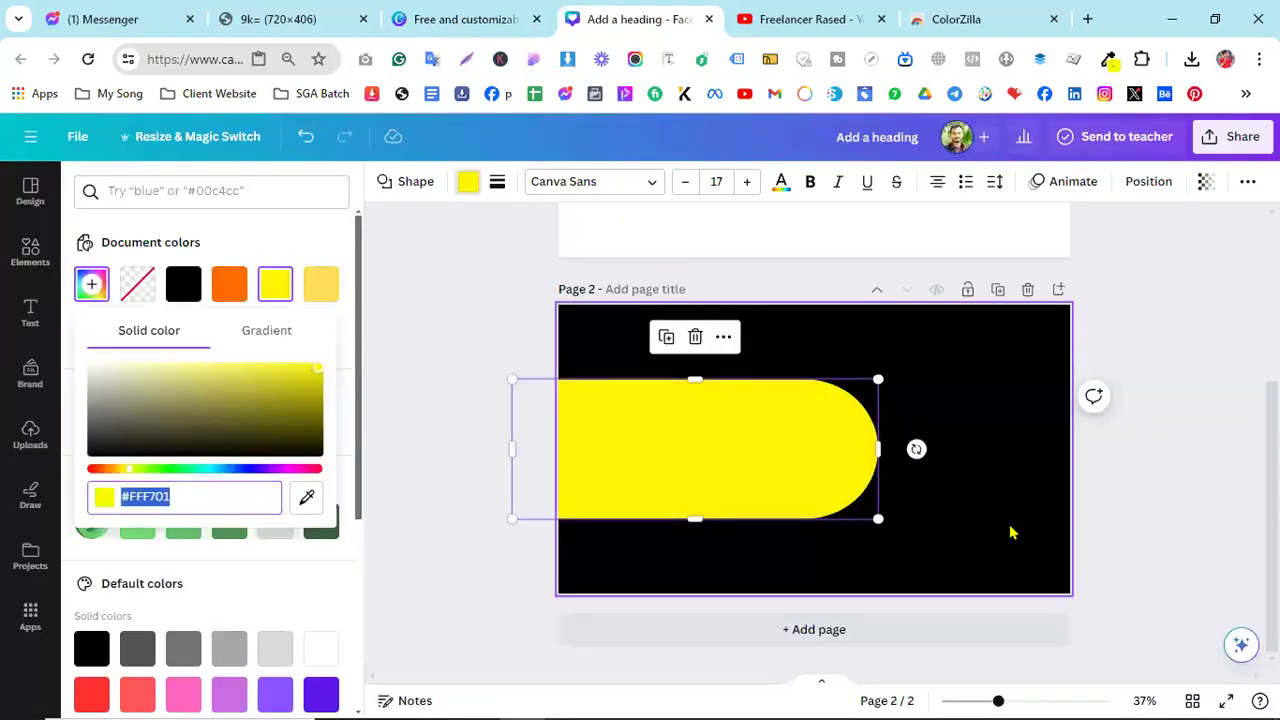
left_click(1010, 533)
left_click_drag(357, 12, 500, 15)
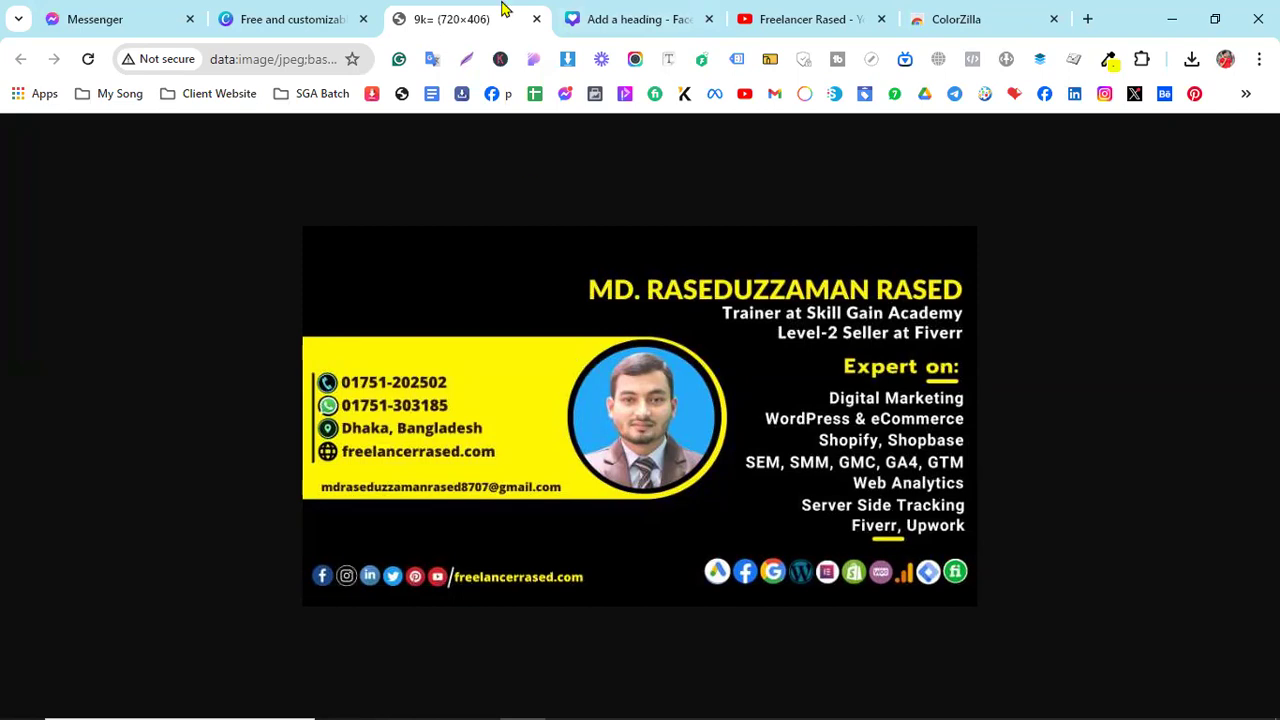
- Add a circle from Elements > Shapes and fill it black
left_click(627, 19)
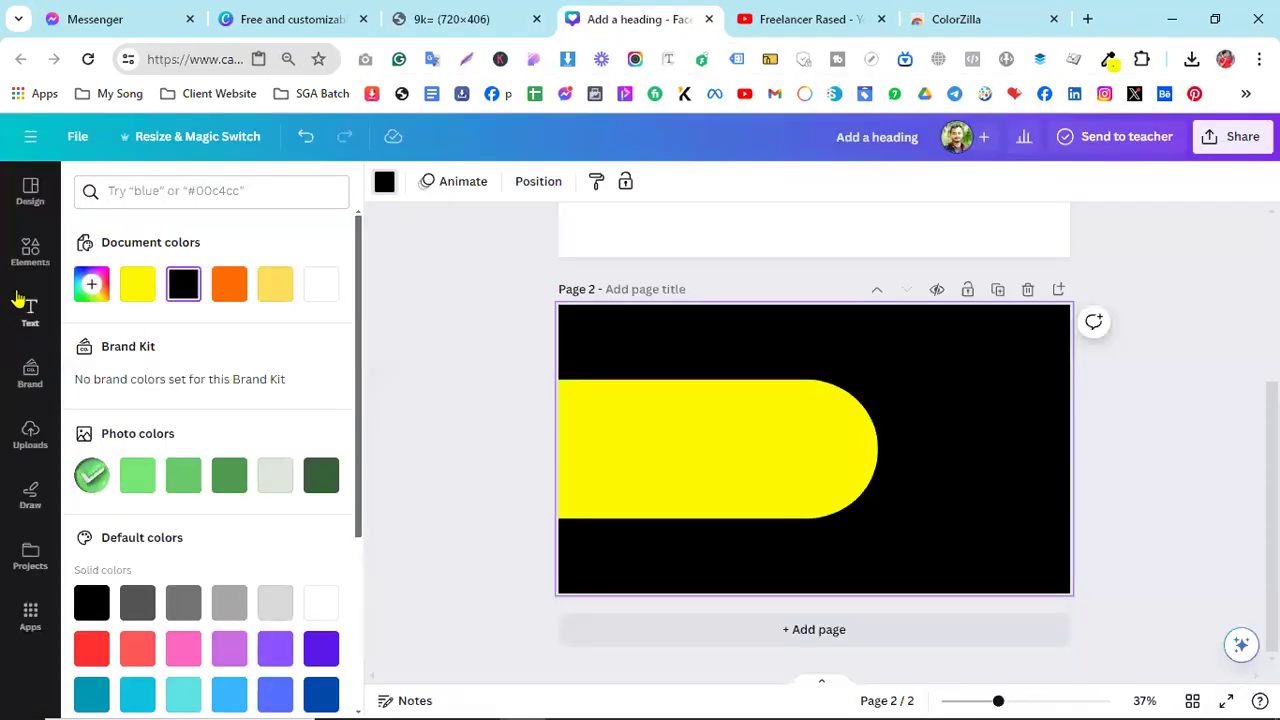
left_click(24, 258)
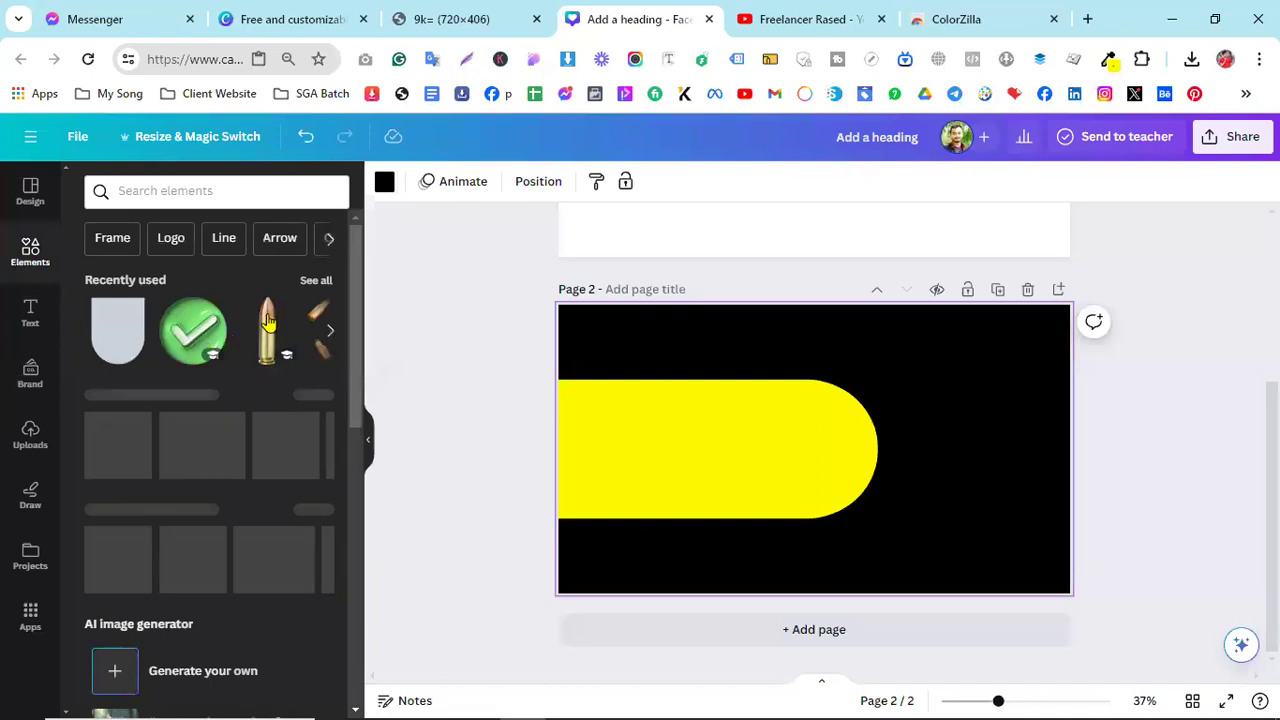
left_click(316, 395)
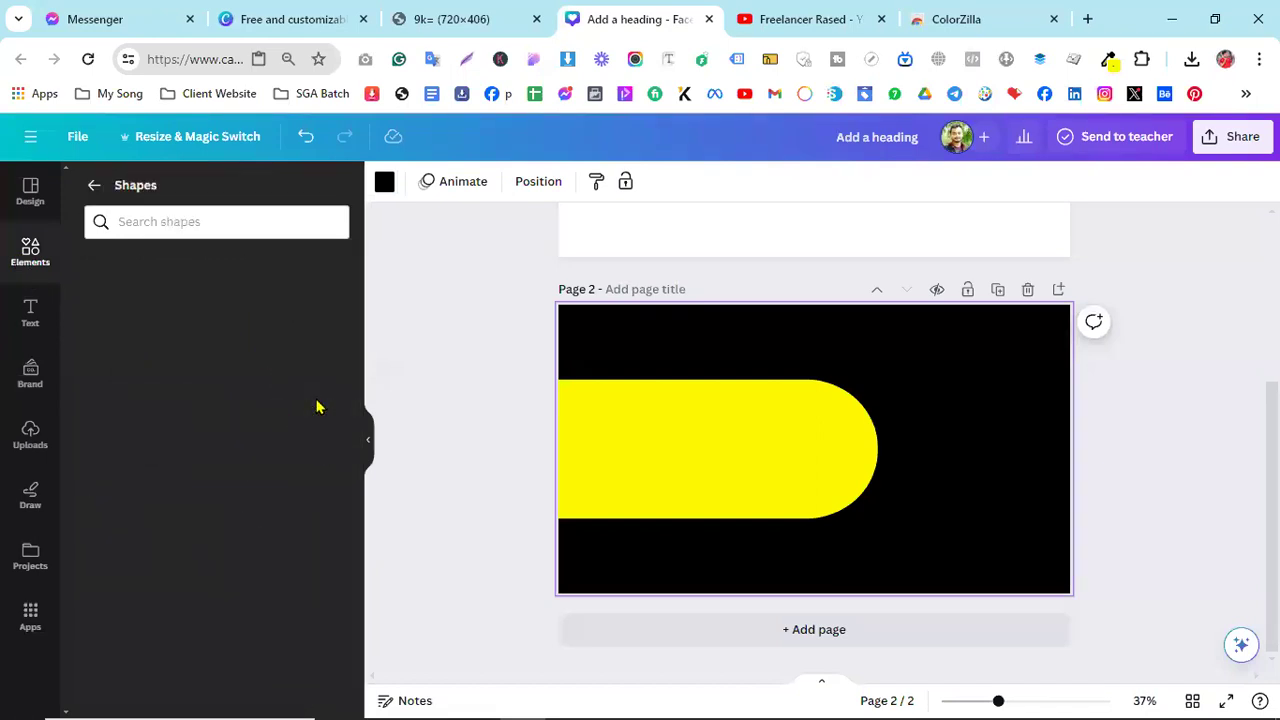
scroll(251, 486, "down", 1)
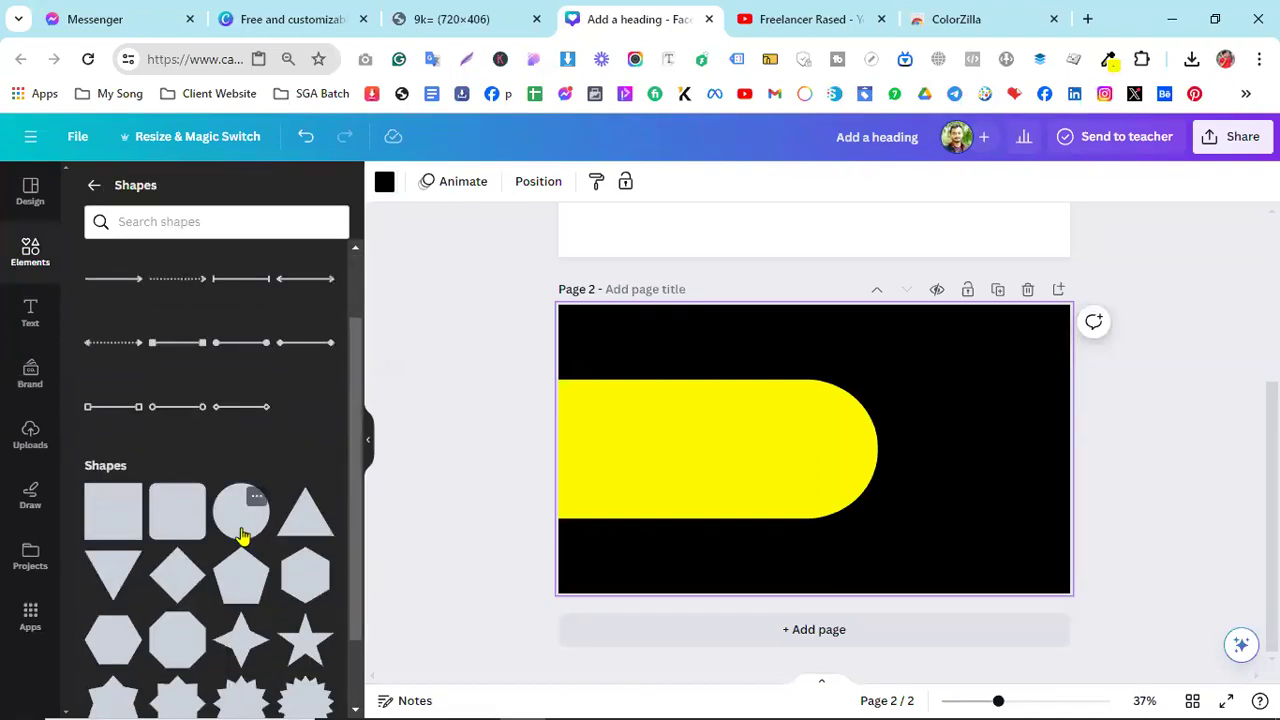
left_click(240, 530)
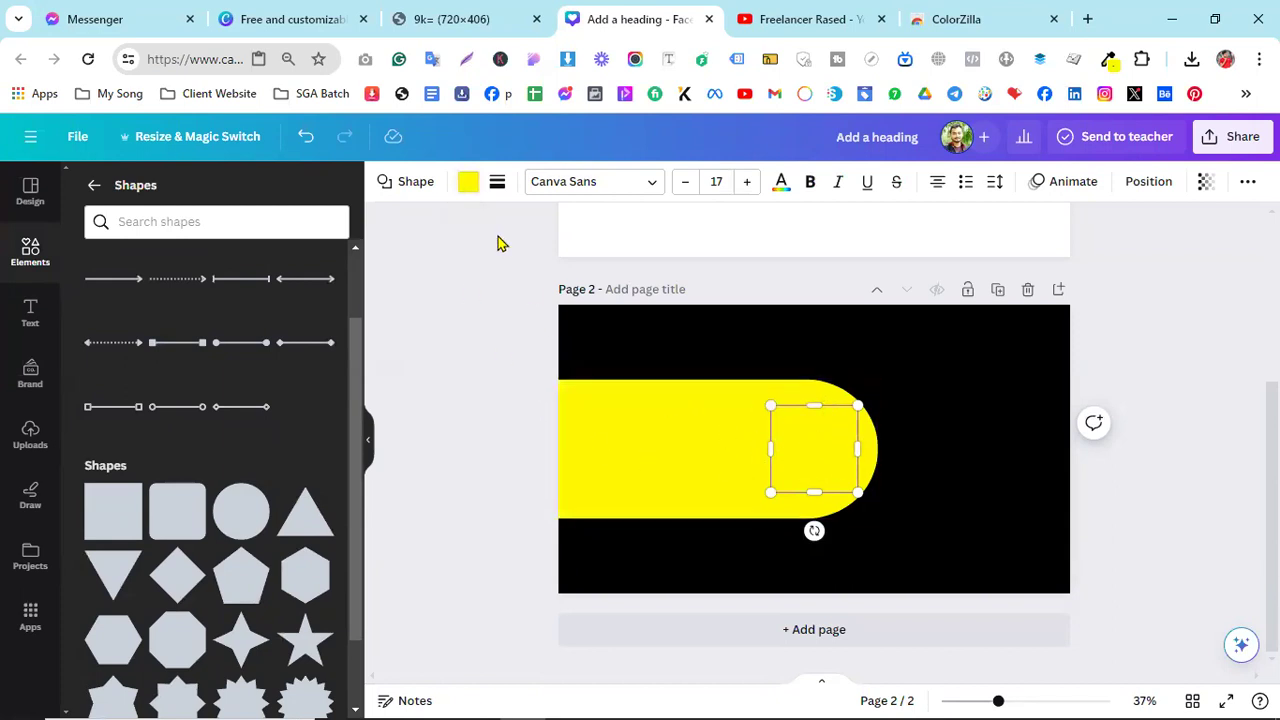
left_click(468, 184)
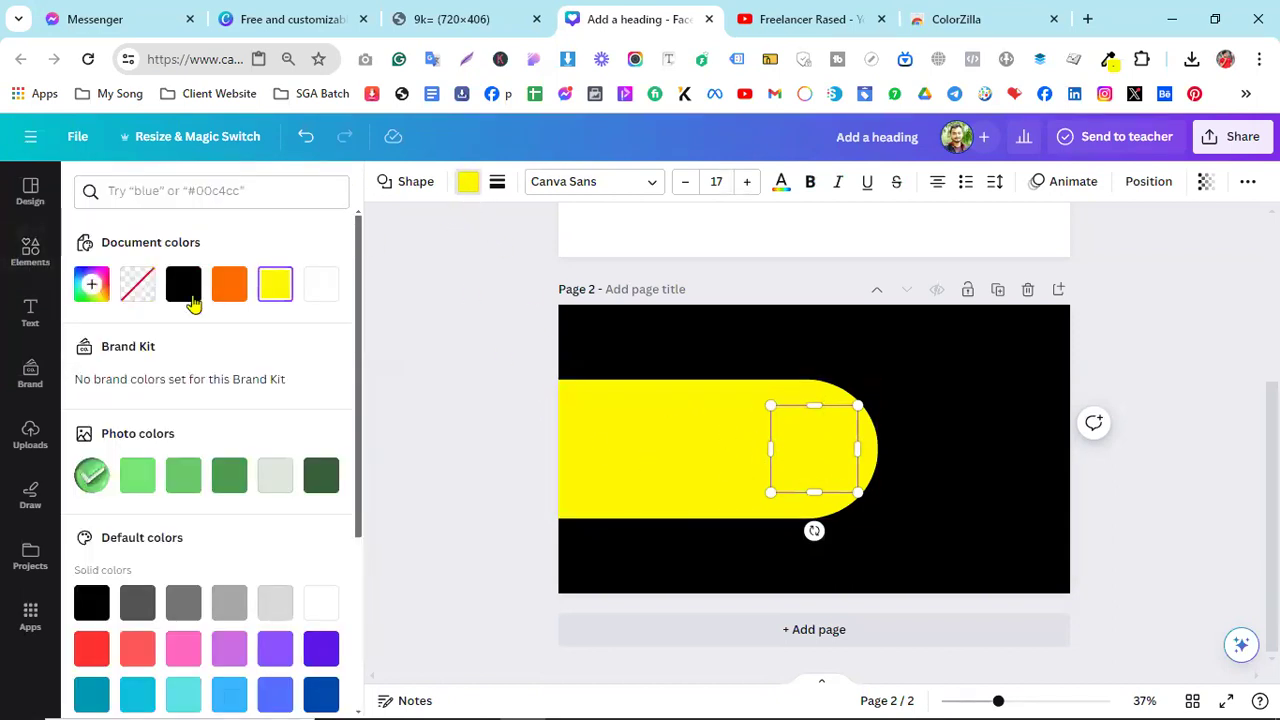
left_click(187, 290)
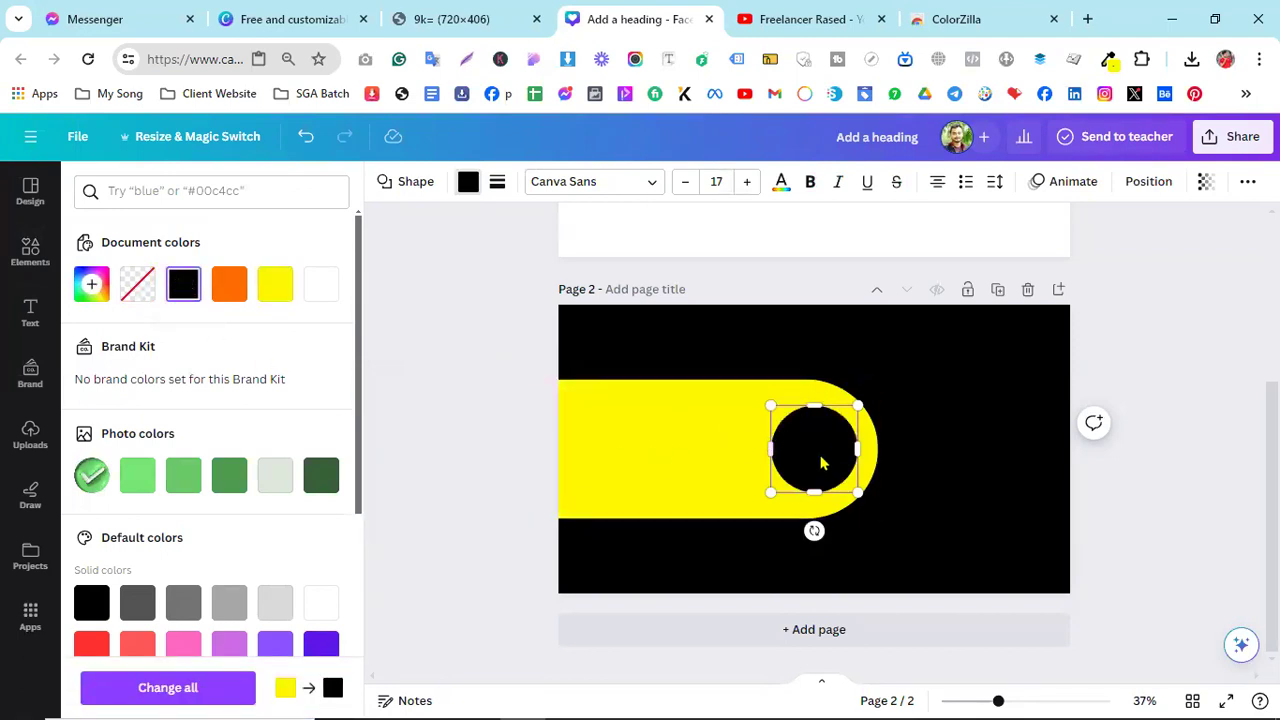
- Enlarge the black circle and fit it in the banner's rounded end, leaving a thin yellow rim
left_click_drag(771, 492, 737, 530)
mouse_move(800, 480)
left_mouse_down()
mouse_move(811, 463)
mouse_move(811, 475)
left_mouse_up()
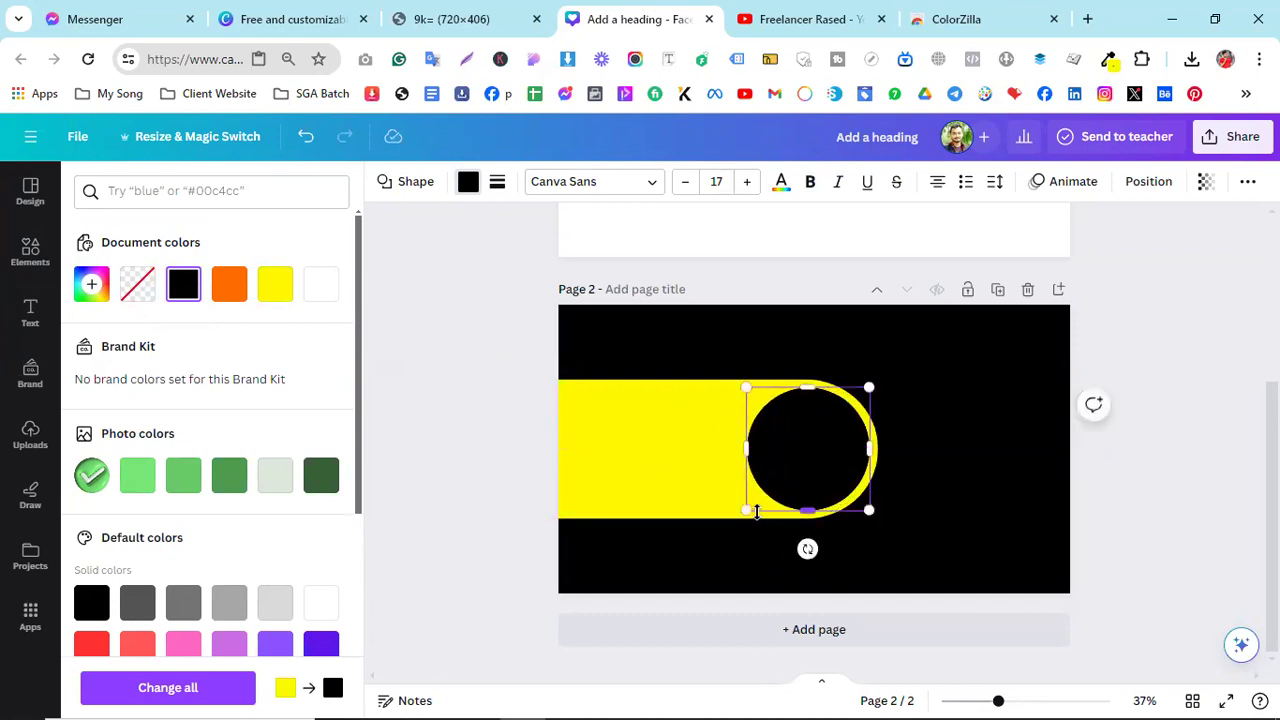
left_click_drag(744, 511, 740, 515)
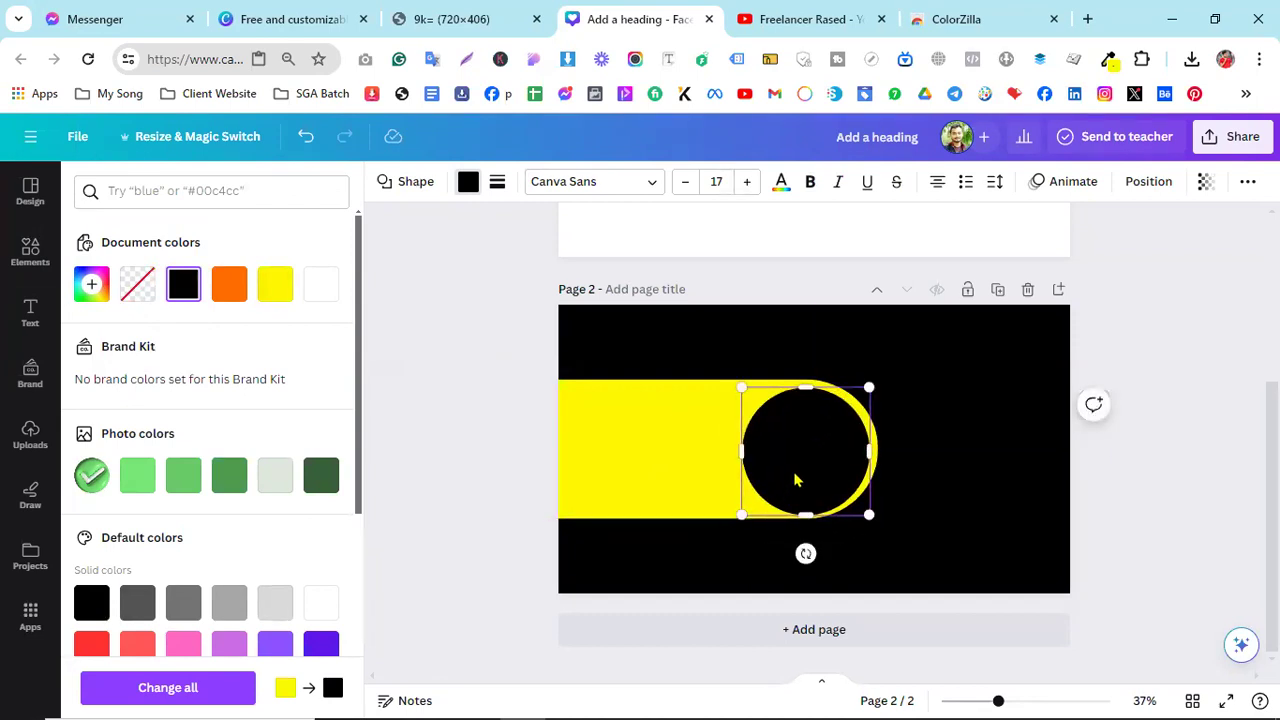
left_click_drag(796, 479, 796, 469)
left_click(808, 466)
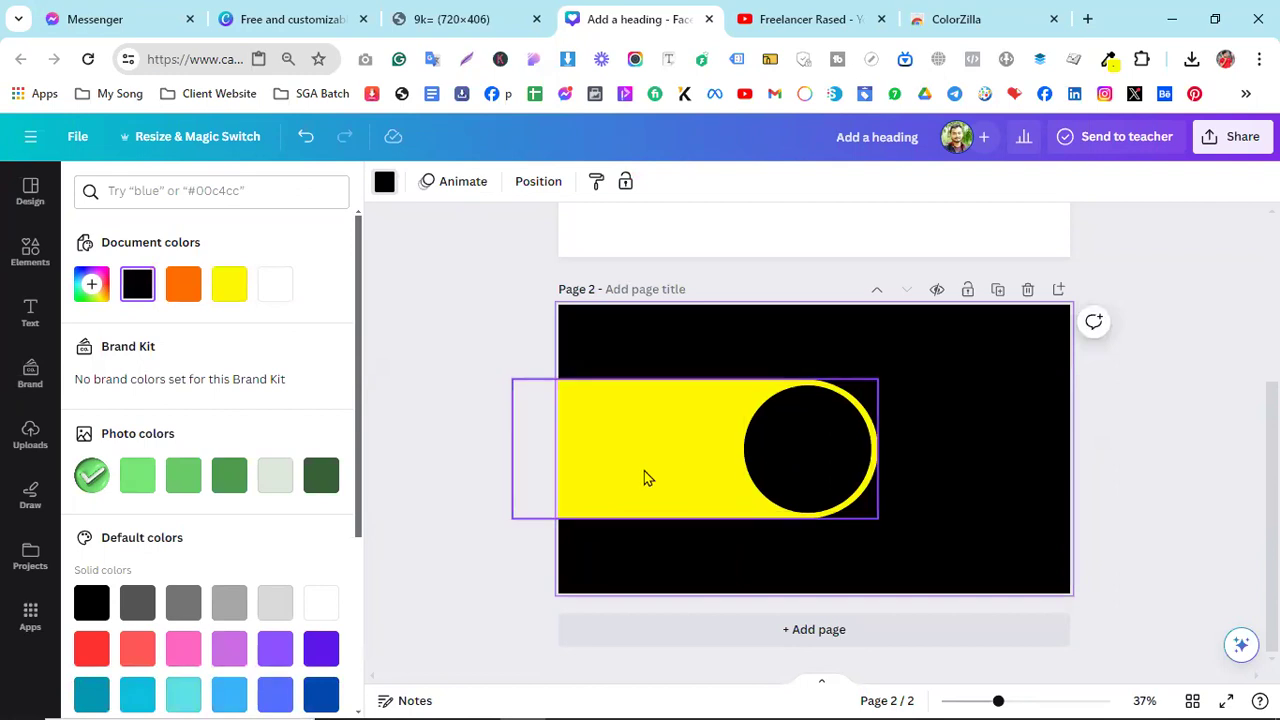
- Add a circular photo frame from the Elements Frames section and drag it over the yellow banner
left_click(22, 256)
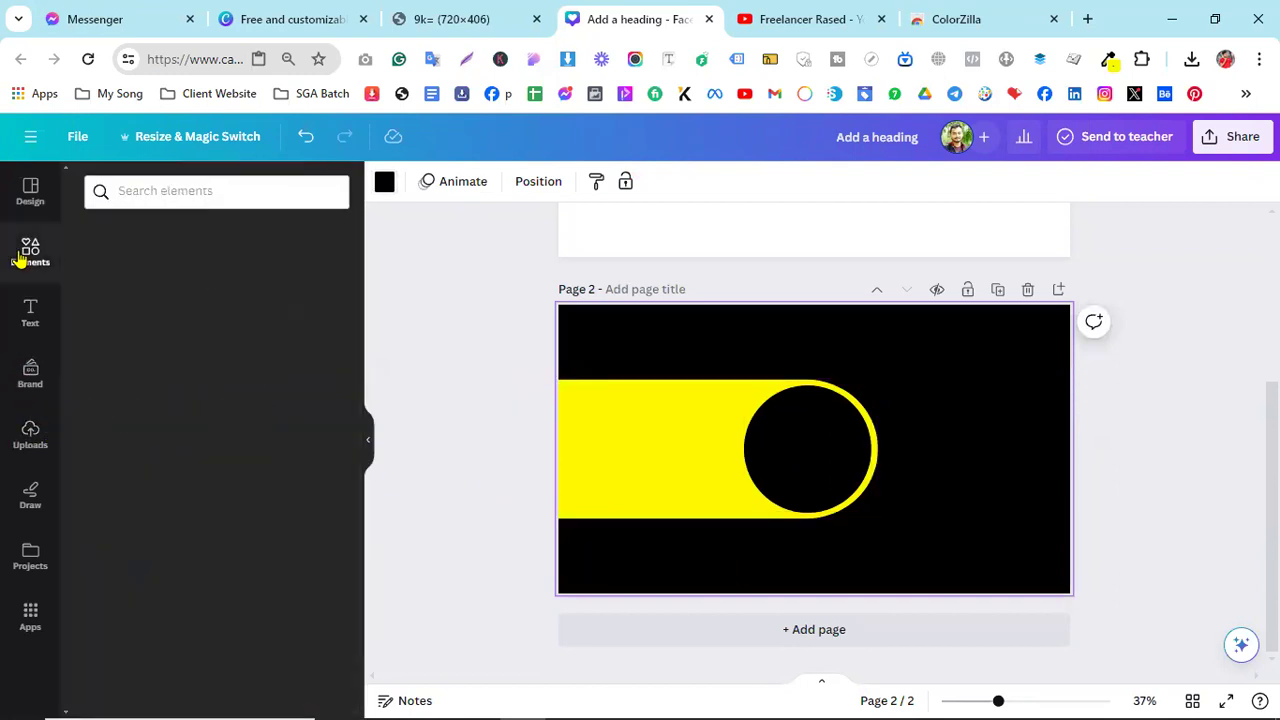
scroll(275, 503, "down", 3)
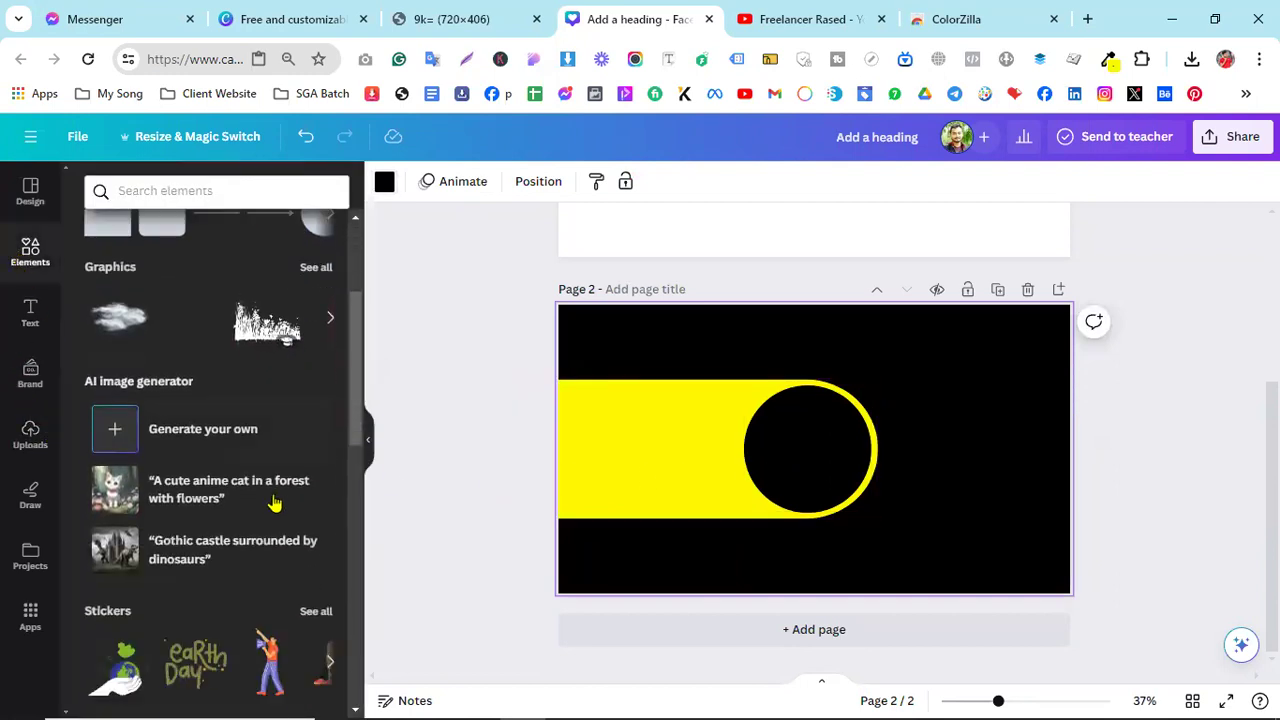
scroll(275, 503, "down", 8)
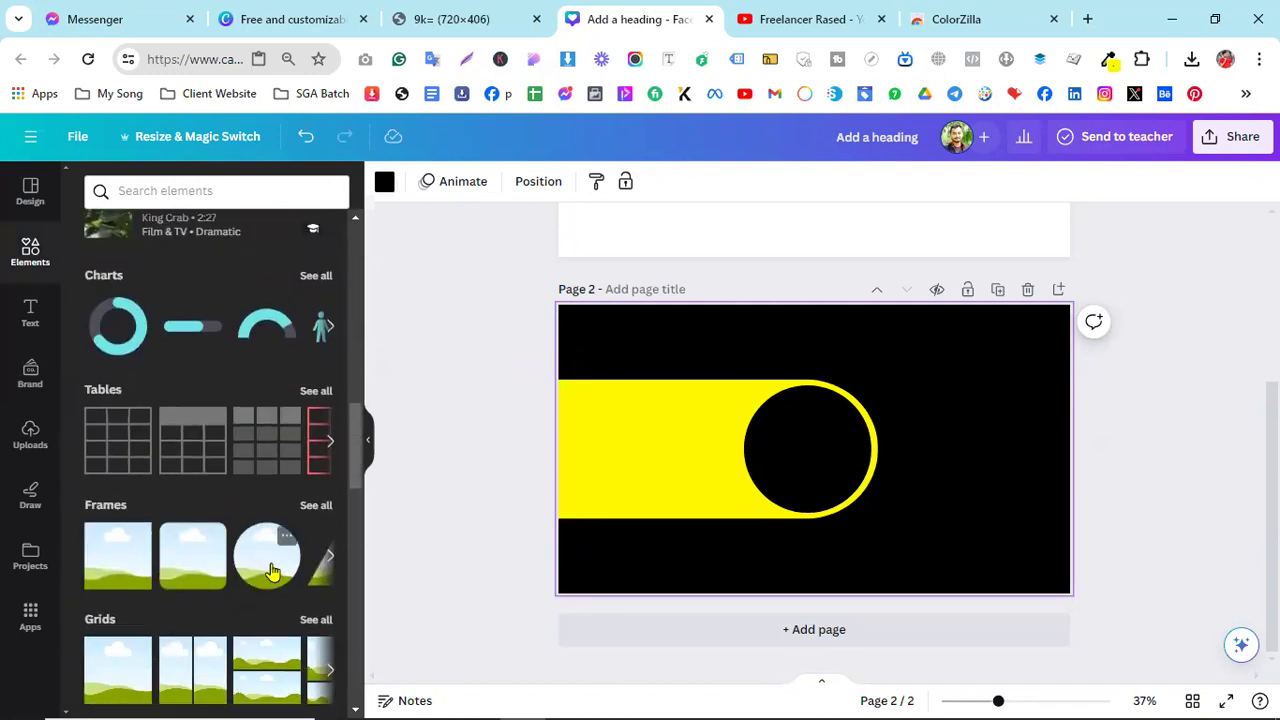
left_click(272, 570)
left_click_drag(786, 449, 693, 449)
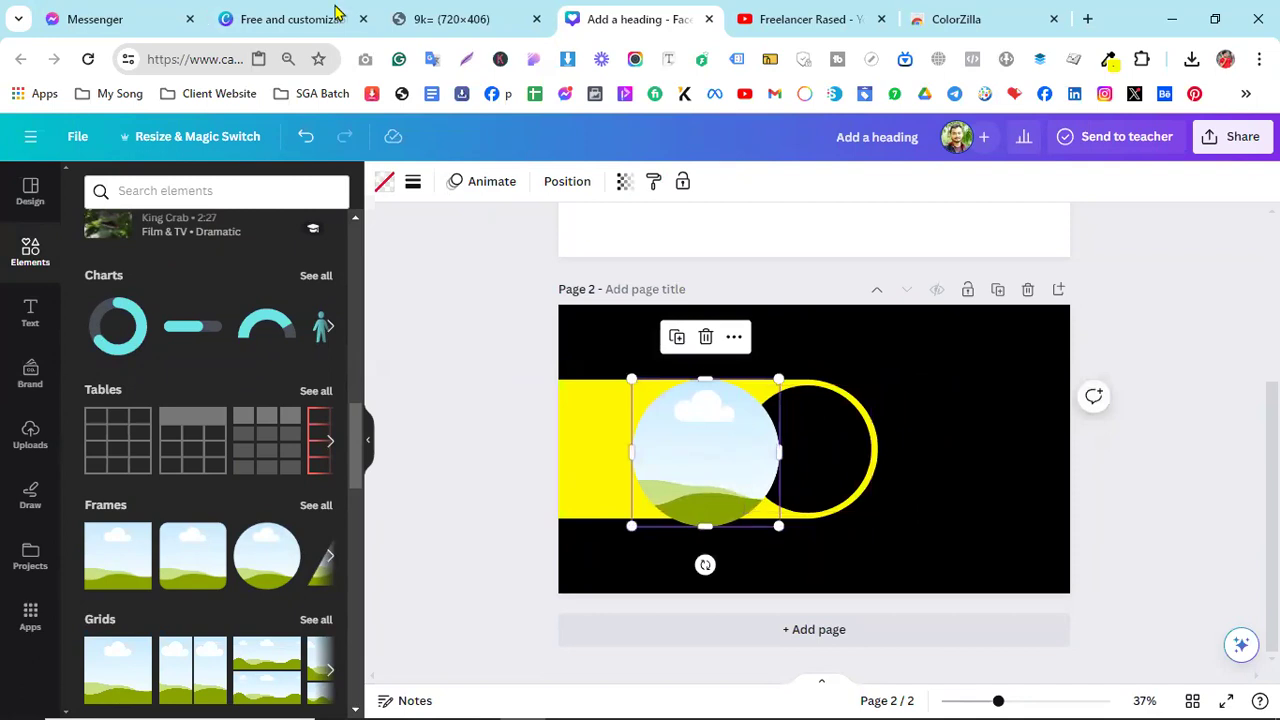
- Shrink and centre the circle frame inside the black circle, matching the reference banner
left_click(308, 16)
left_click(407, 8)
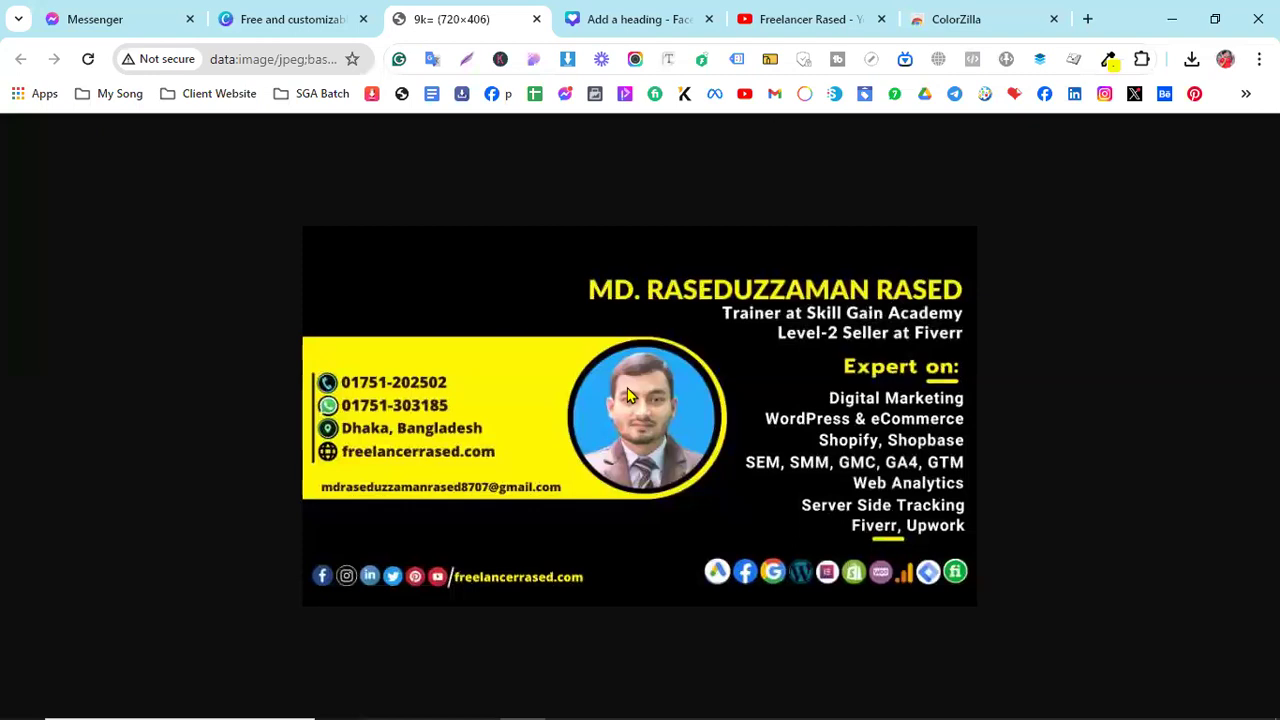
left_click(630, 19)
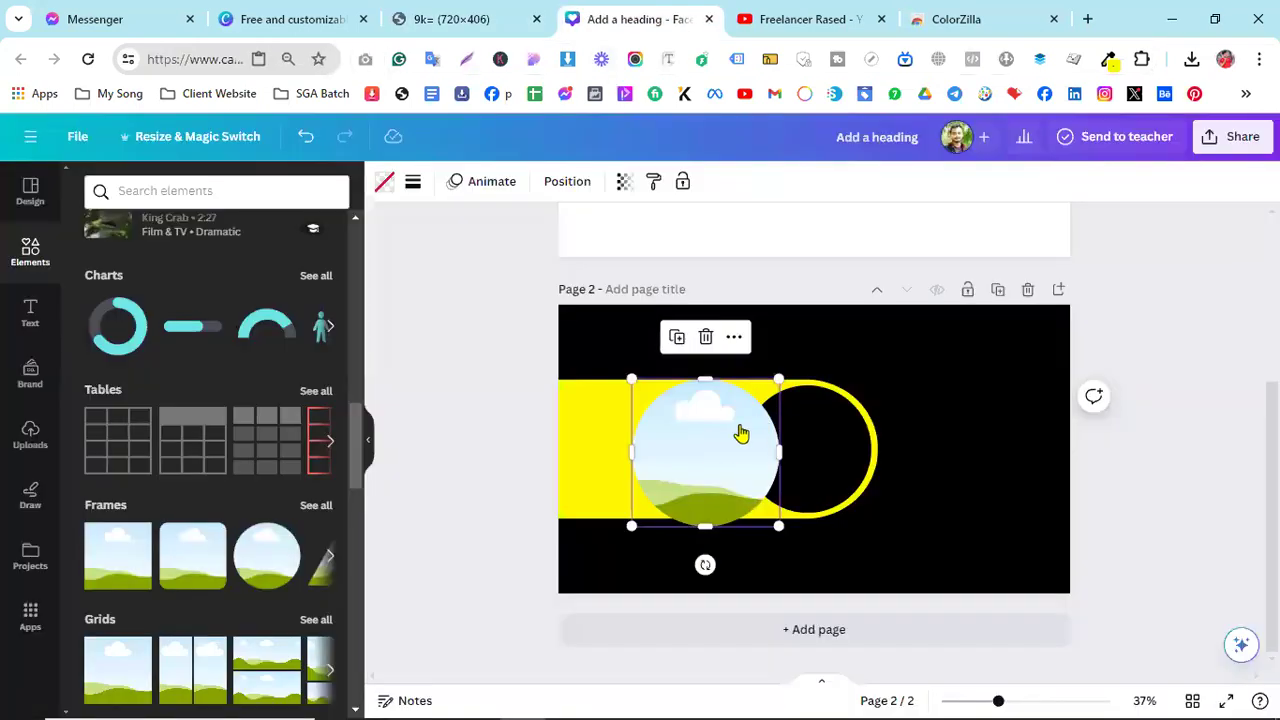
left_click_drag(737, 429, 683, 444)
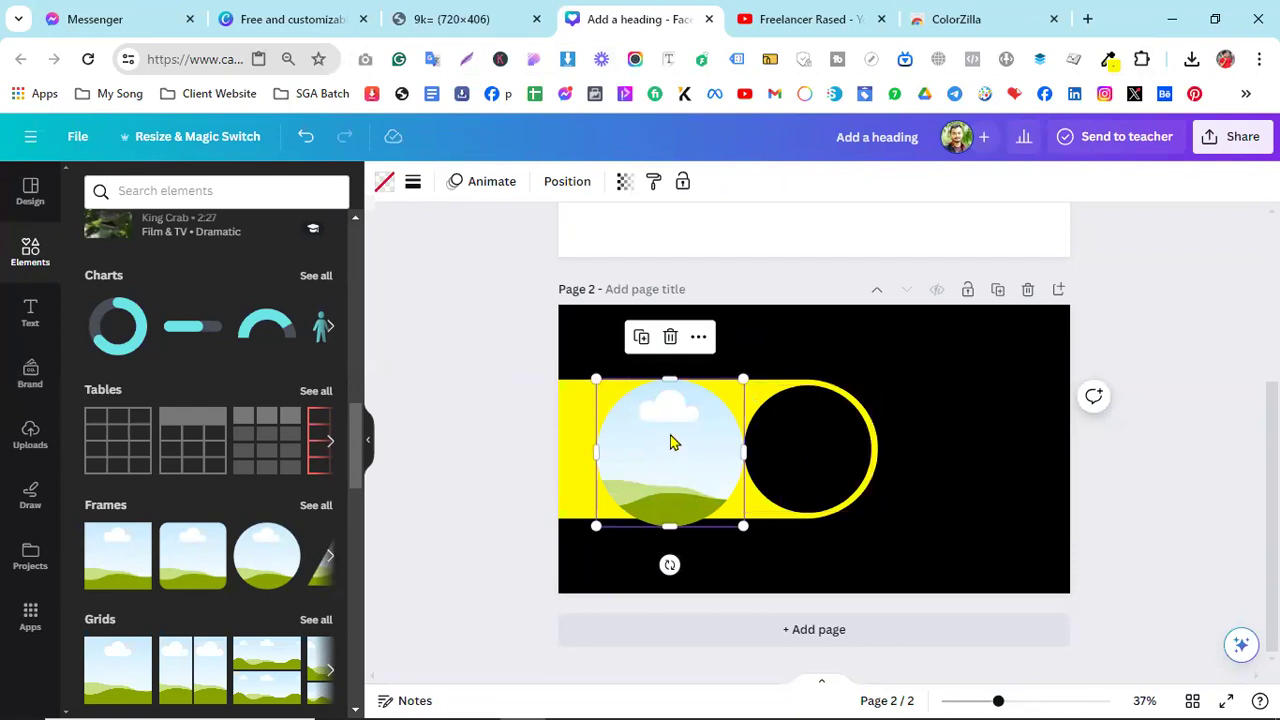
left_click_drag(686, 429, 688, 423)
left_click_drag(630, 390, 656, 414)
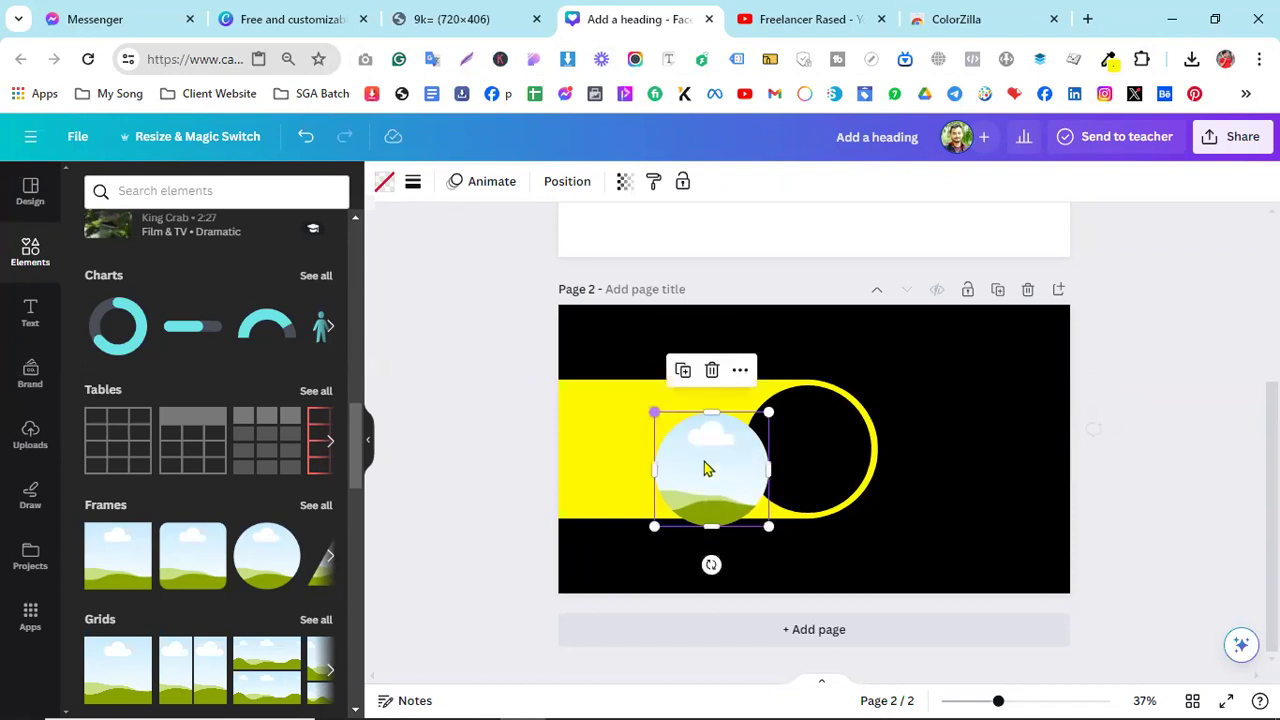
left_click_drag(705, 469, 809, 462)
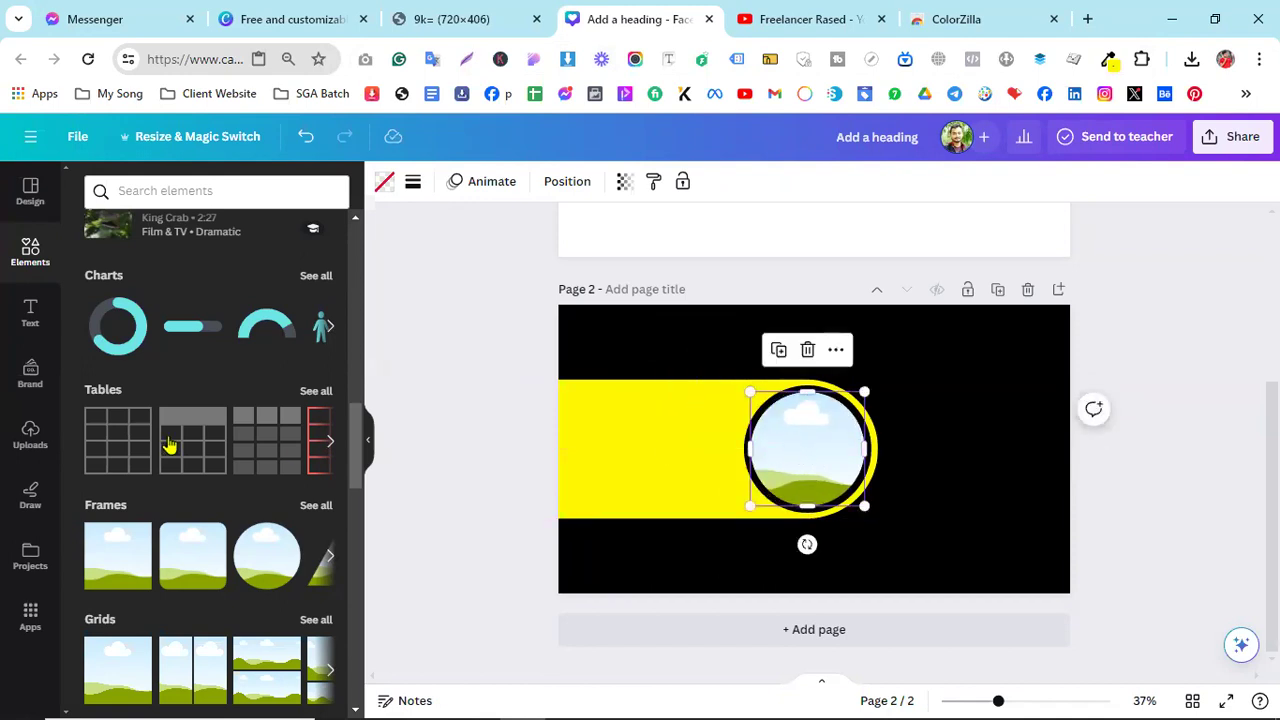
left_click(31, 436)
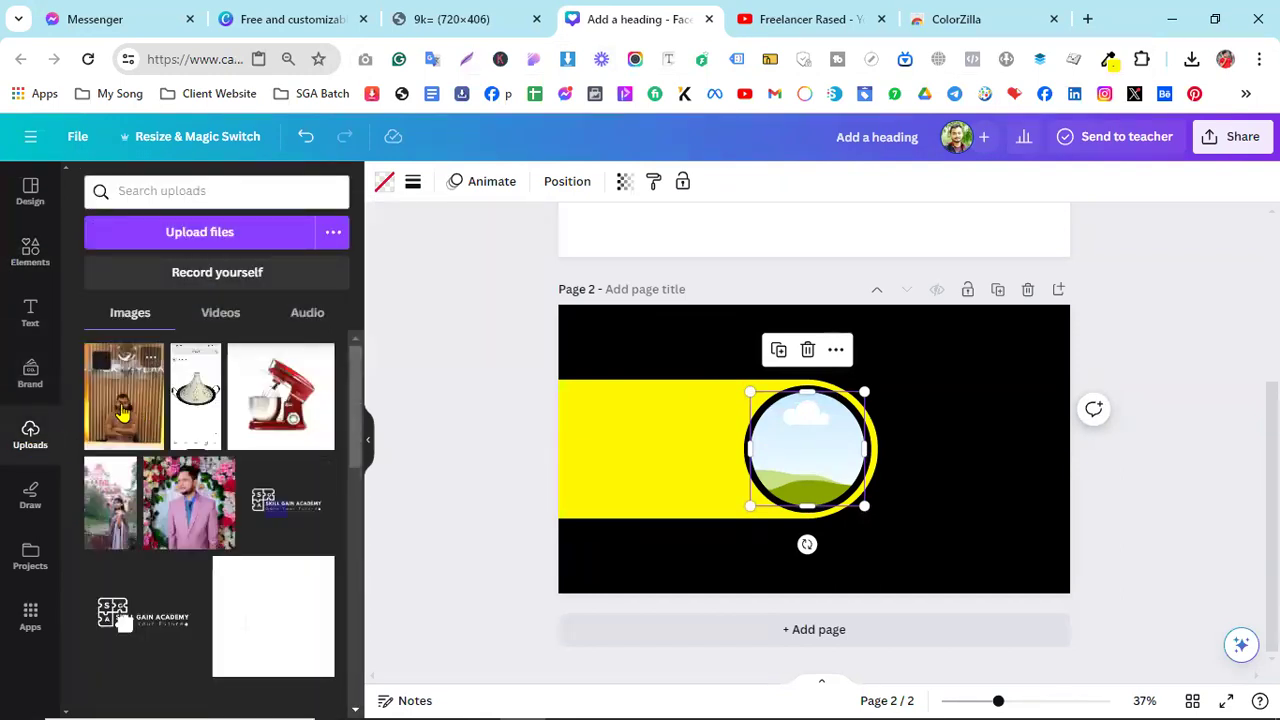
- Drop the uploaded portrait into the circle frame, then enlarge and crop it so the person is centred
left_click_drag(122, 412, 878, 454)
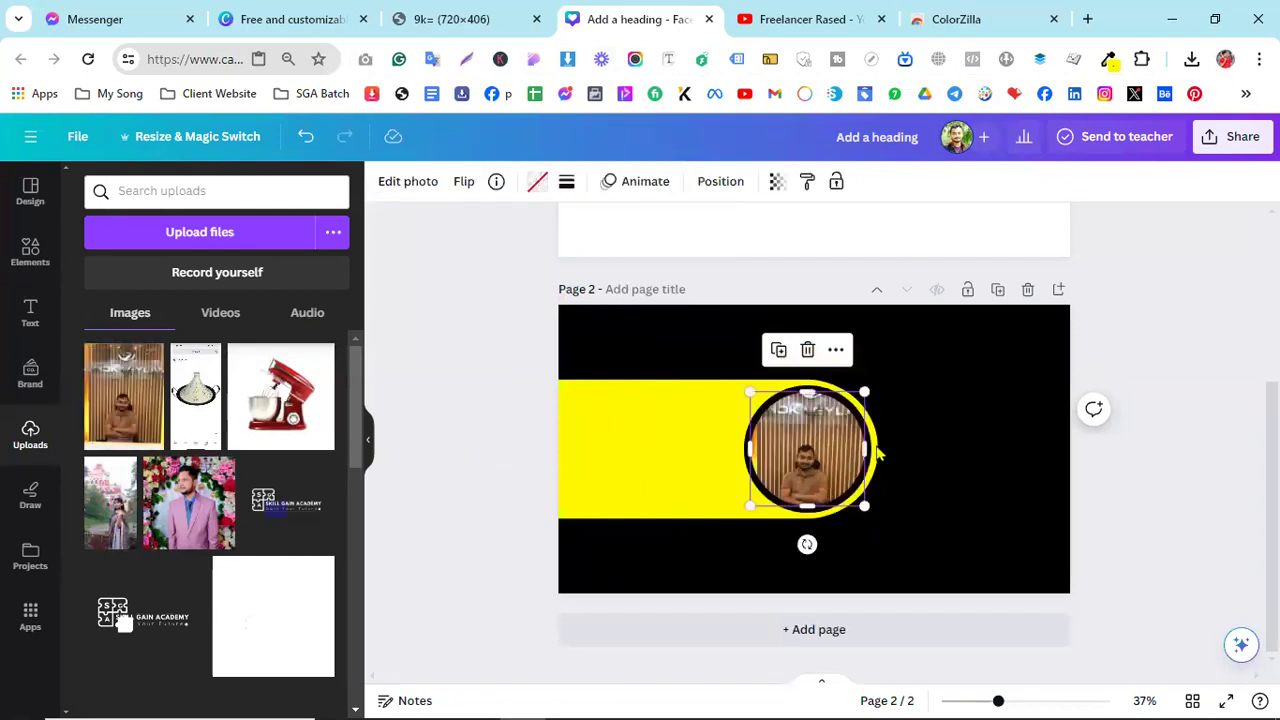
double_click(810, 447)
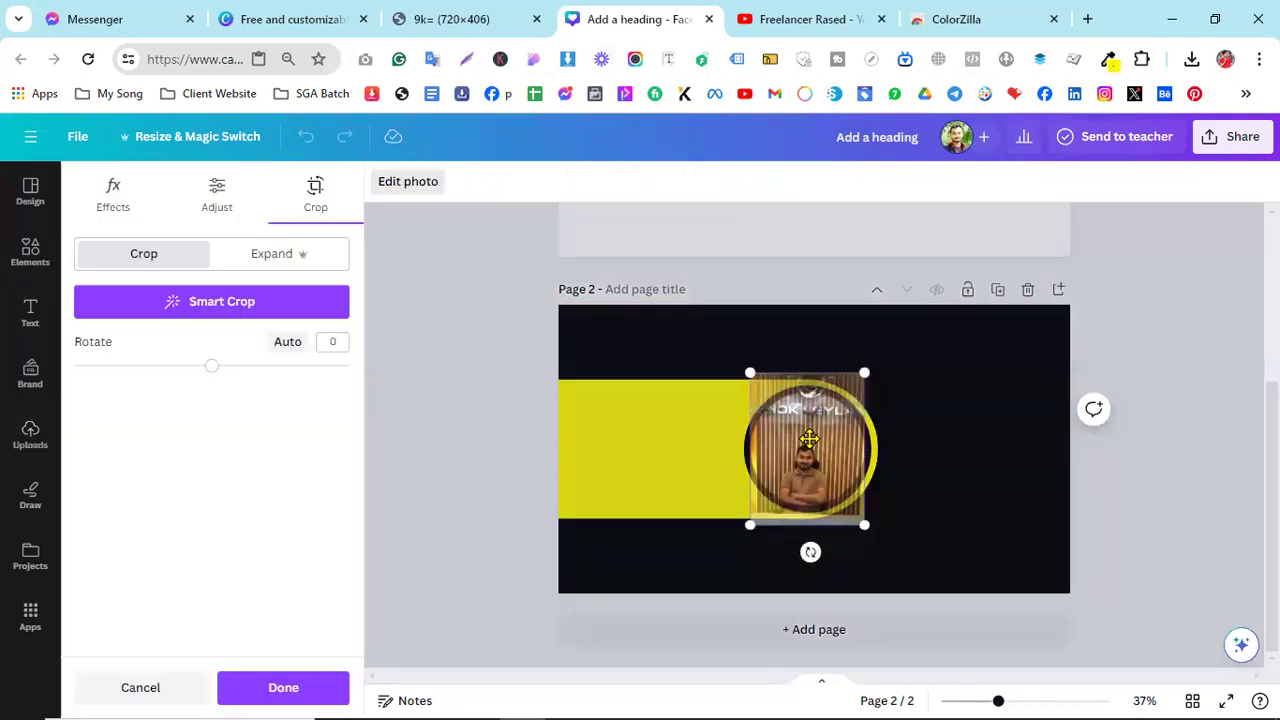
left_click_drag(860, 373, 940, 272)
left_click_drag(751, 527, 711, 554)
left_click_drag(846, 447, 818, 437)
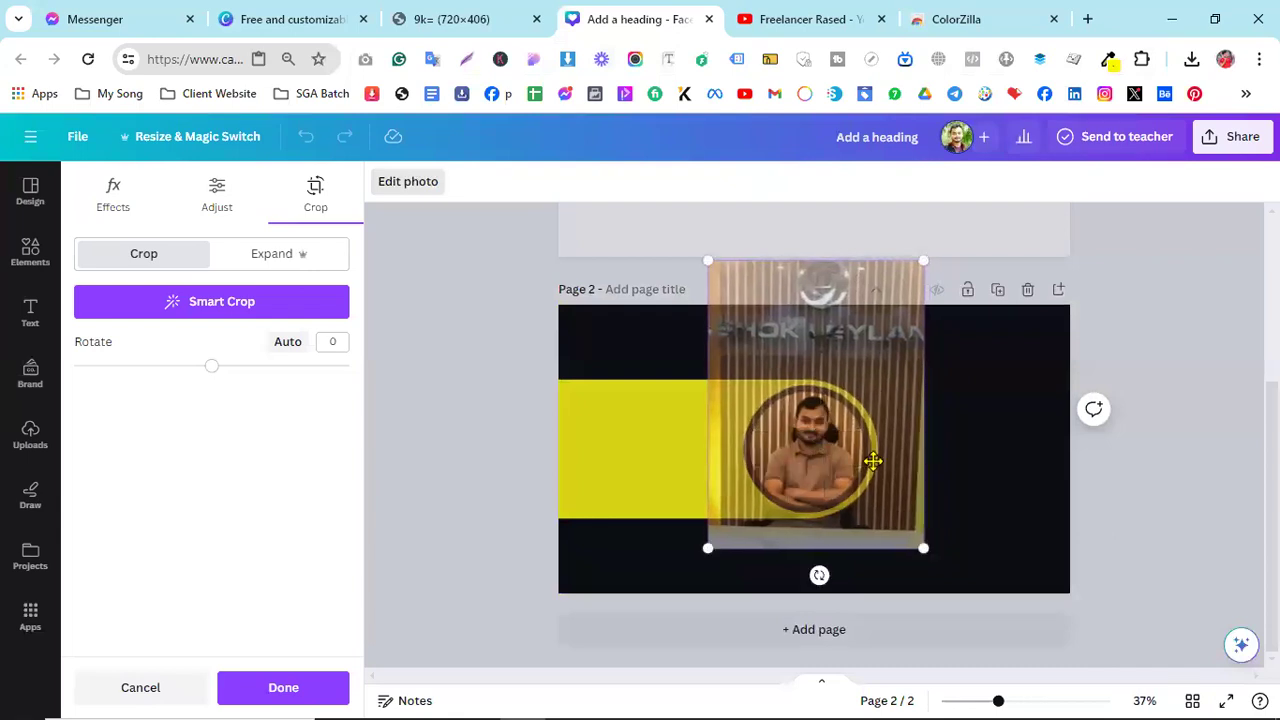
left_click(959, 467)
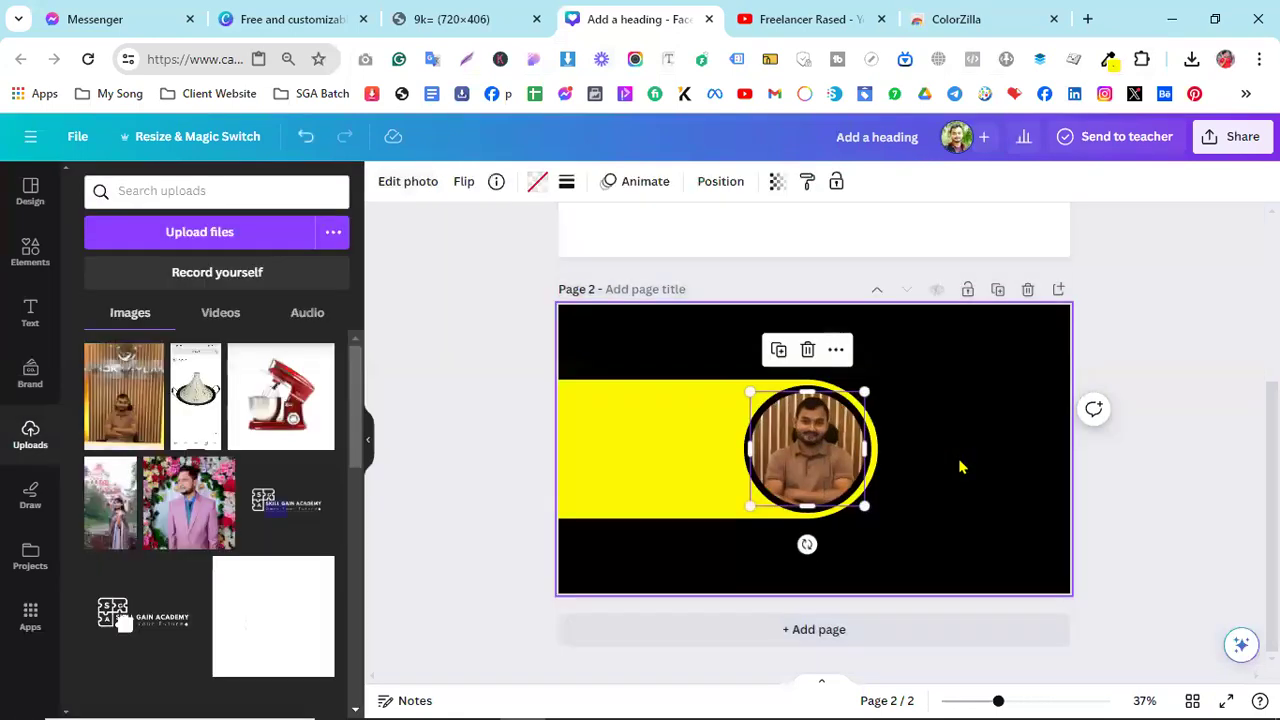
left_click(959, 467)
left_click(812, 452)
- Auto-adjust the portrait's colours, raising its brightness to 26
left_click(381, 186)
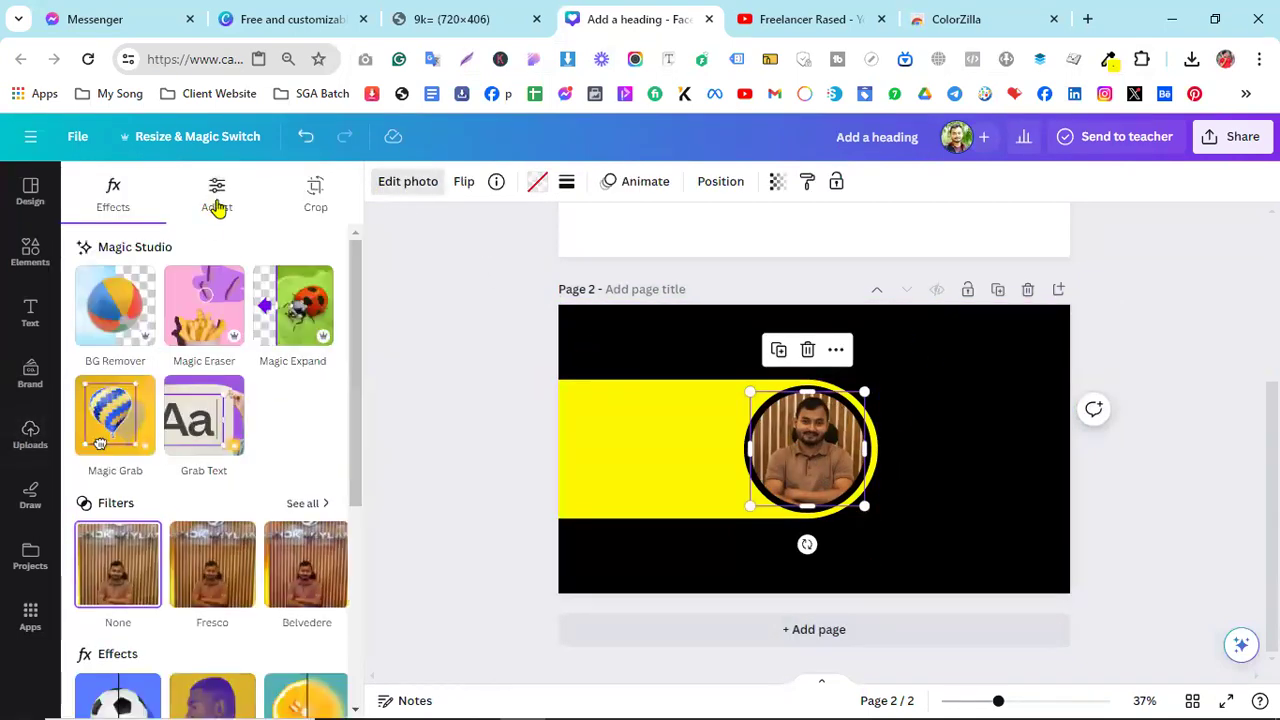
left_click(217, 200)
left_click(200, 262)
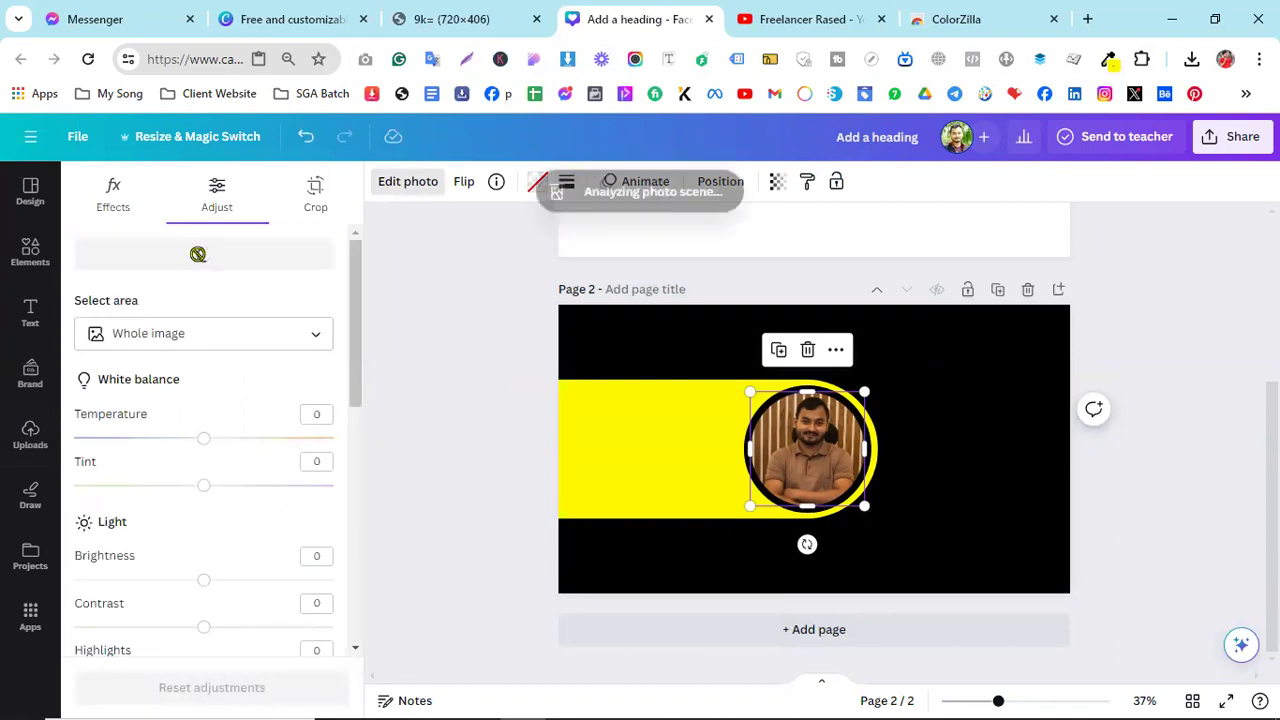
left_click(978, 465)
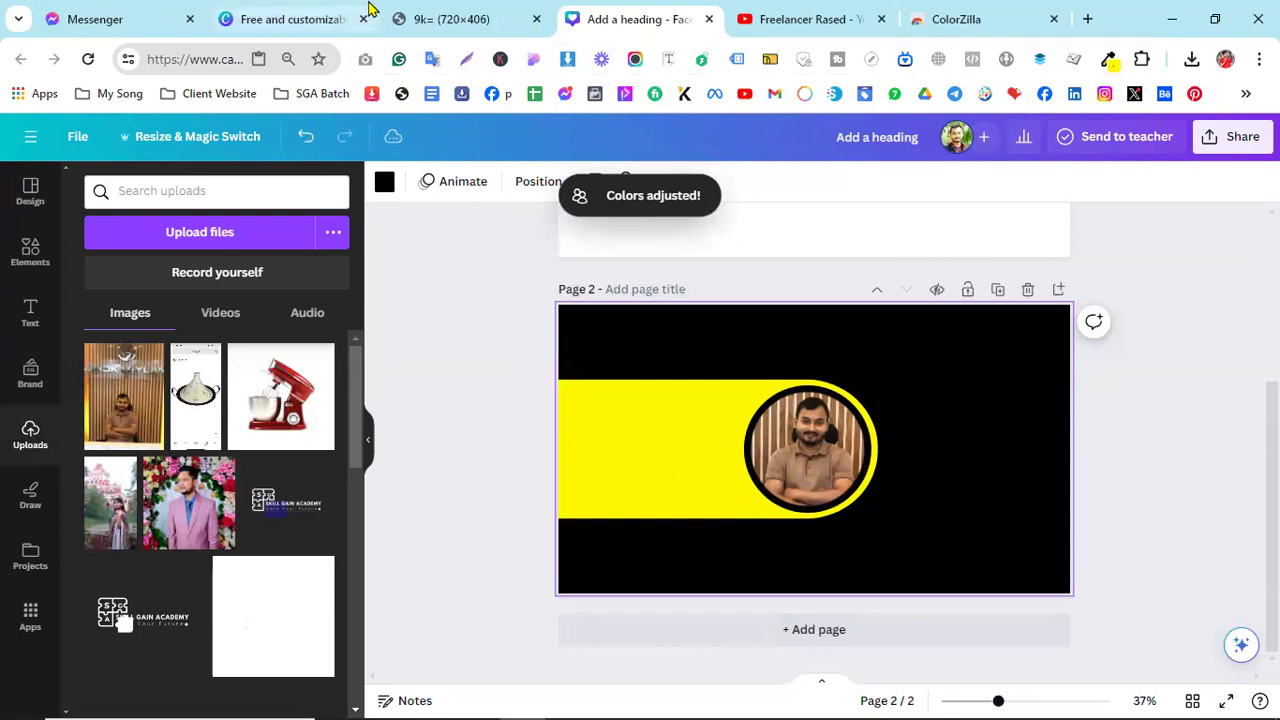
left_click(450, 15)
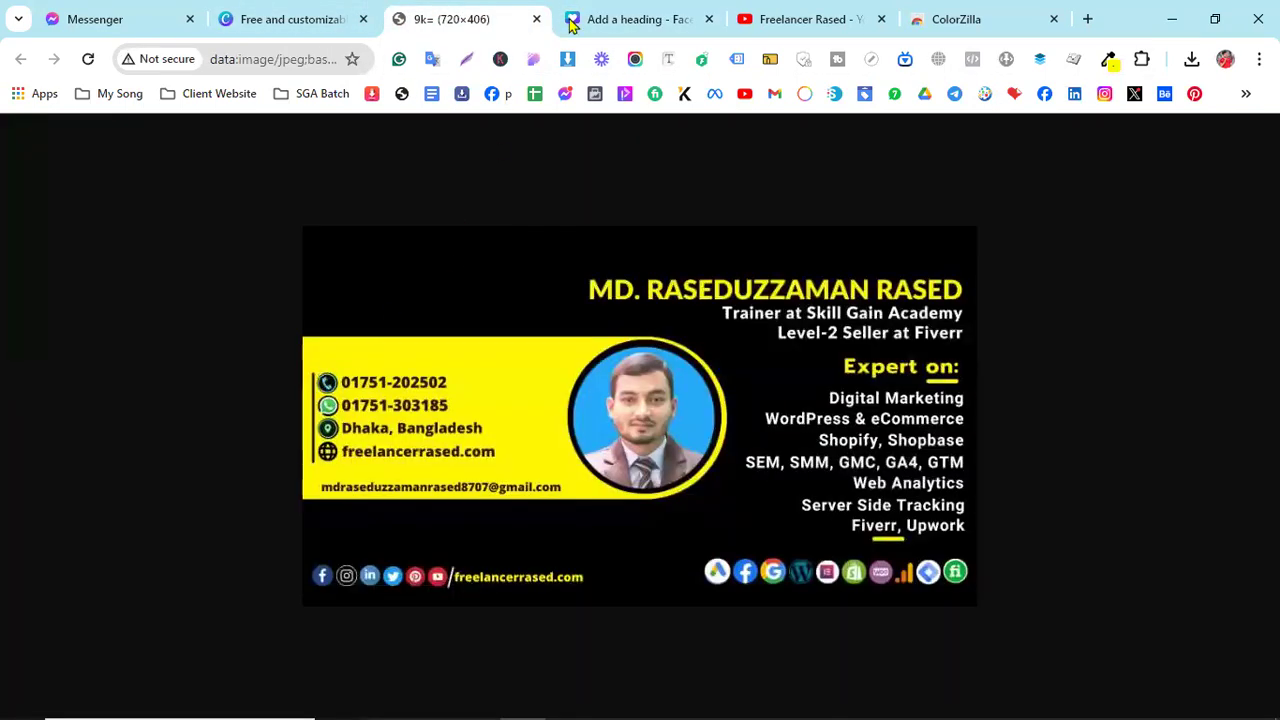
left_click(620, 19)
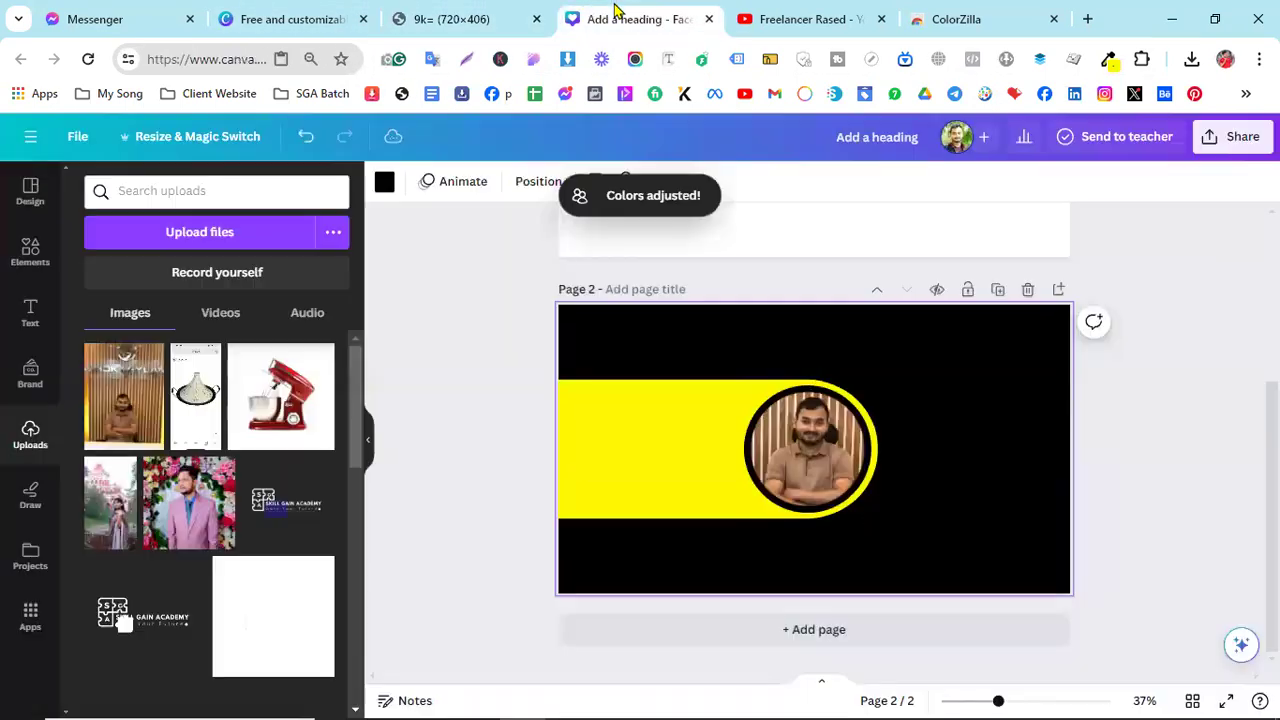
left_click(30, 250)
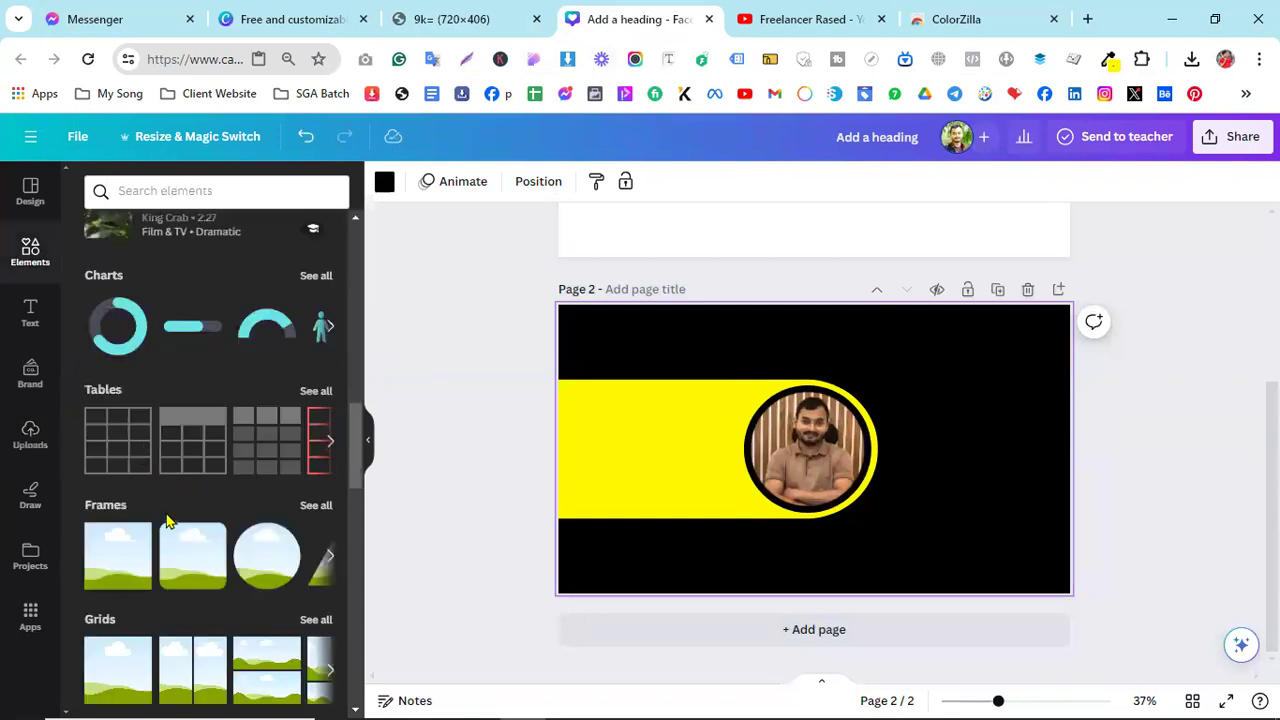
- Search elements for 'line' and place a plain straight line on the yellow banner
left_click(174, 191)
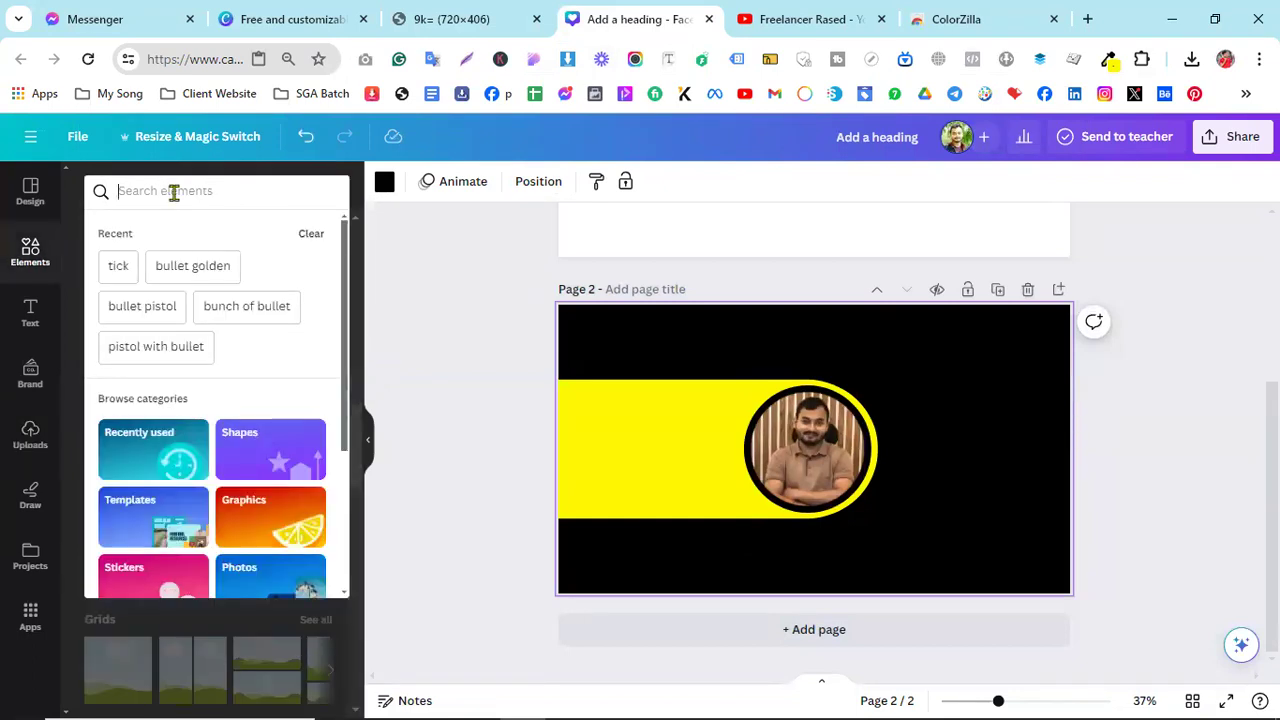
type("line")
key("Return")
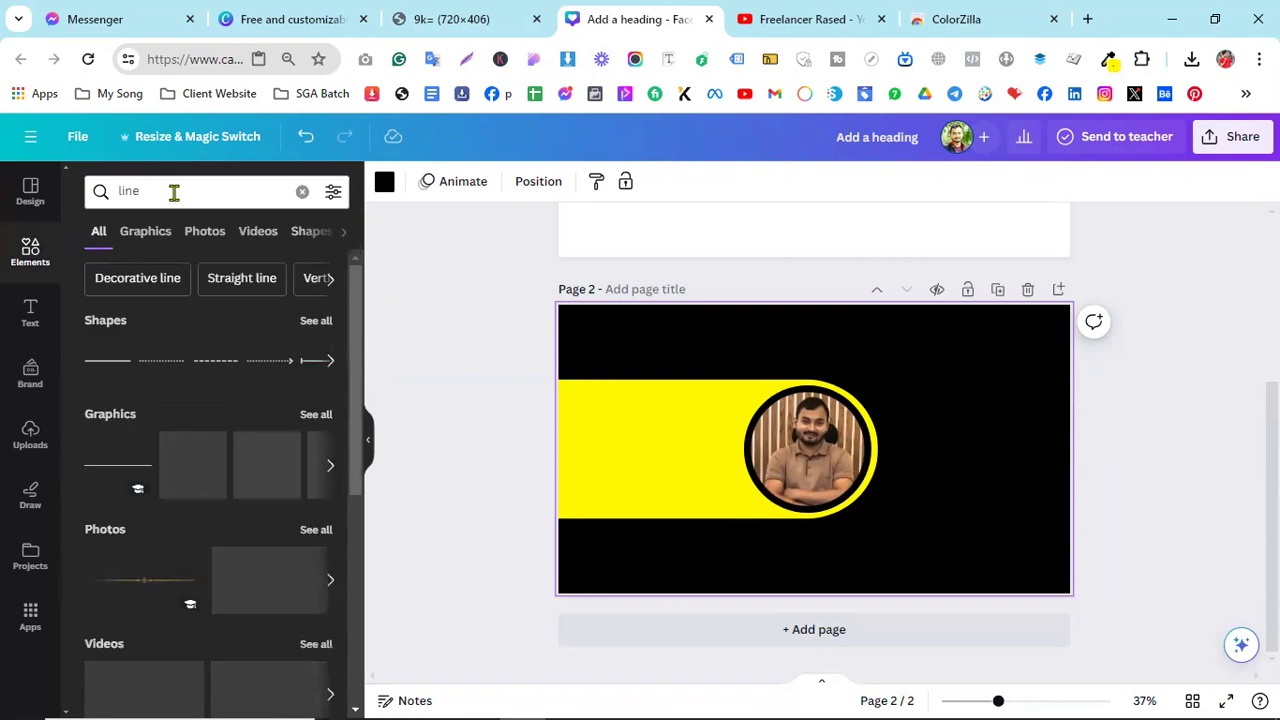
left_click(124, 364)
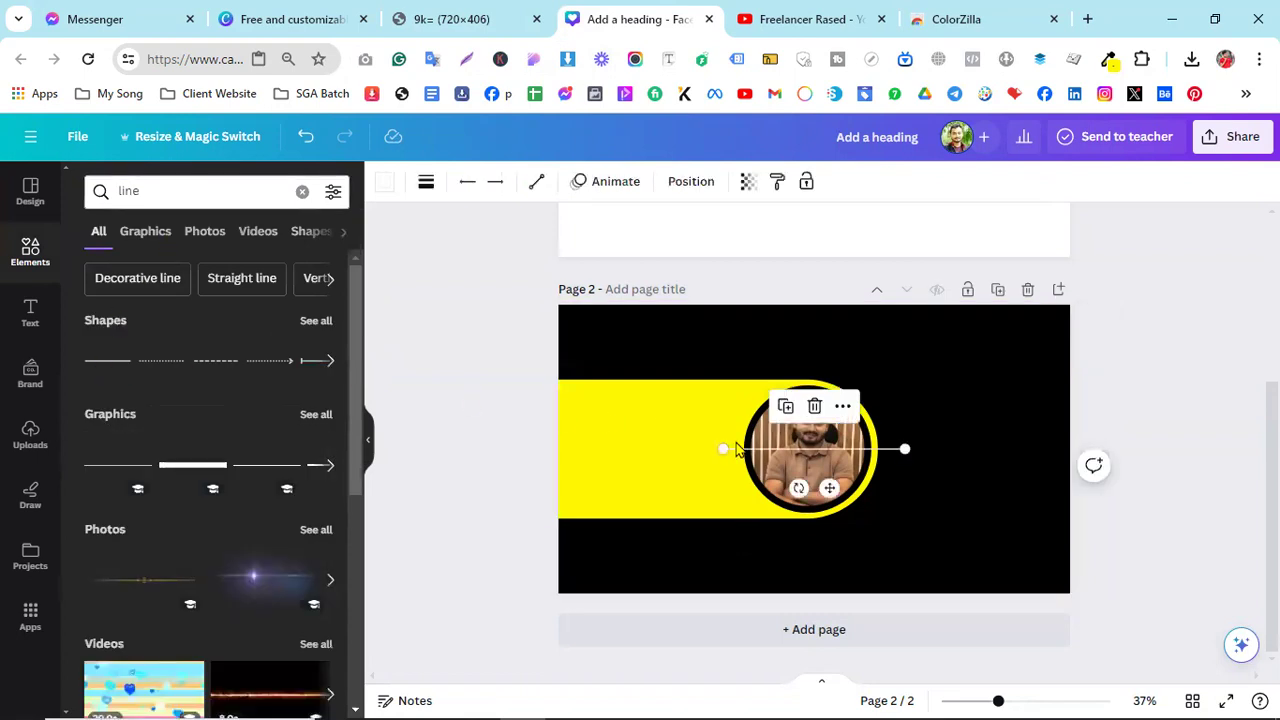
left_click_drag(829, 488, 693, 477)
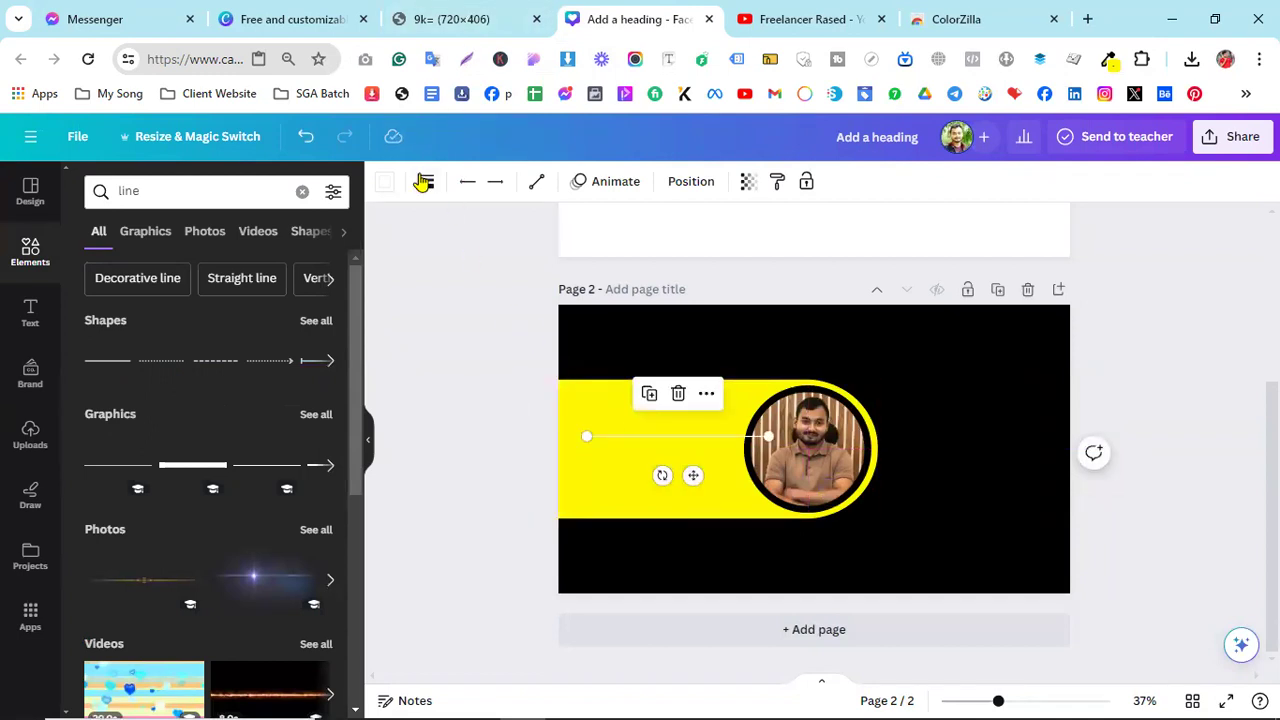
- Make the line black and raise its line weight to 13
left_click(386, 183)
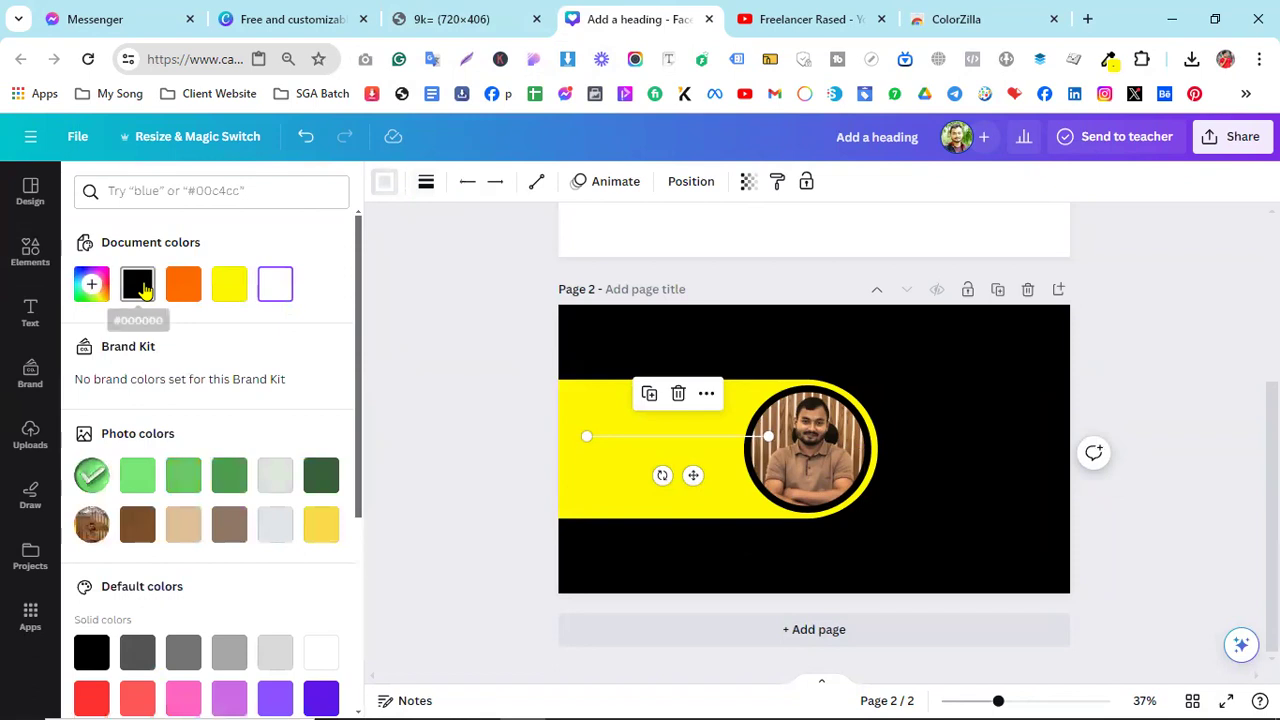
left_click(148, 292)
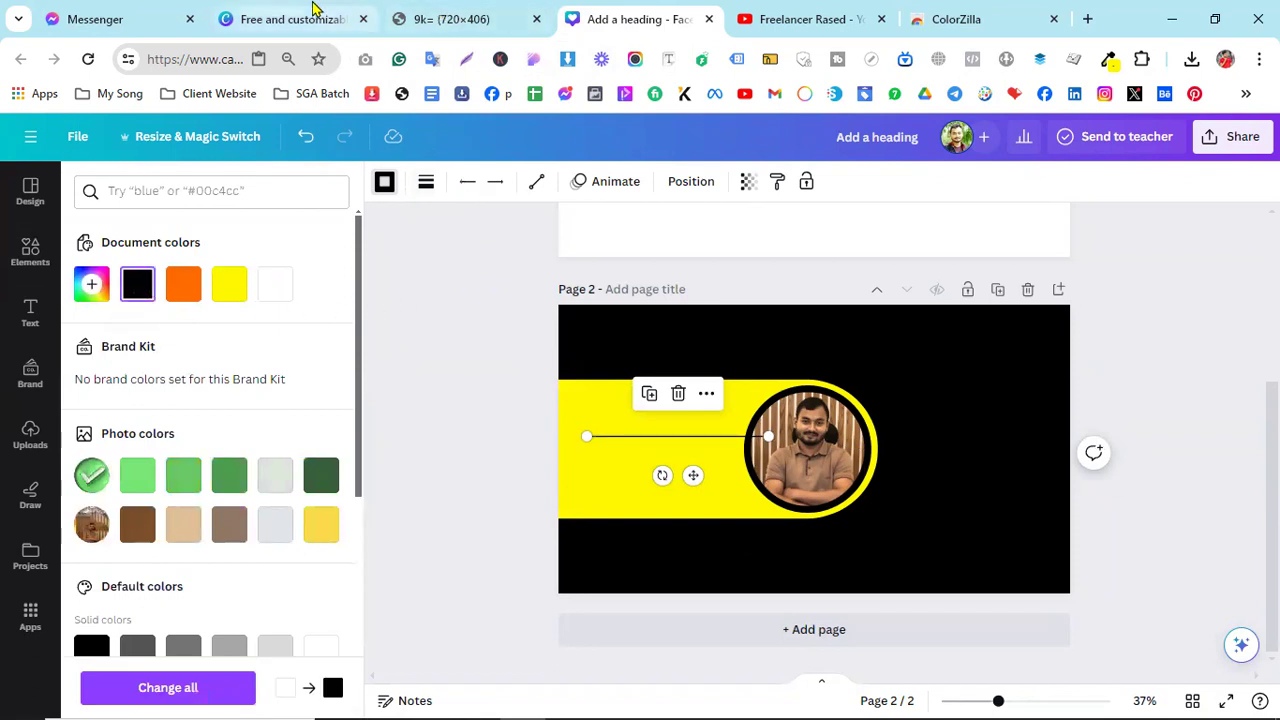
left_click(447, 14)
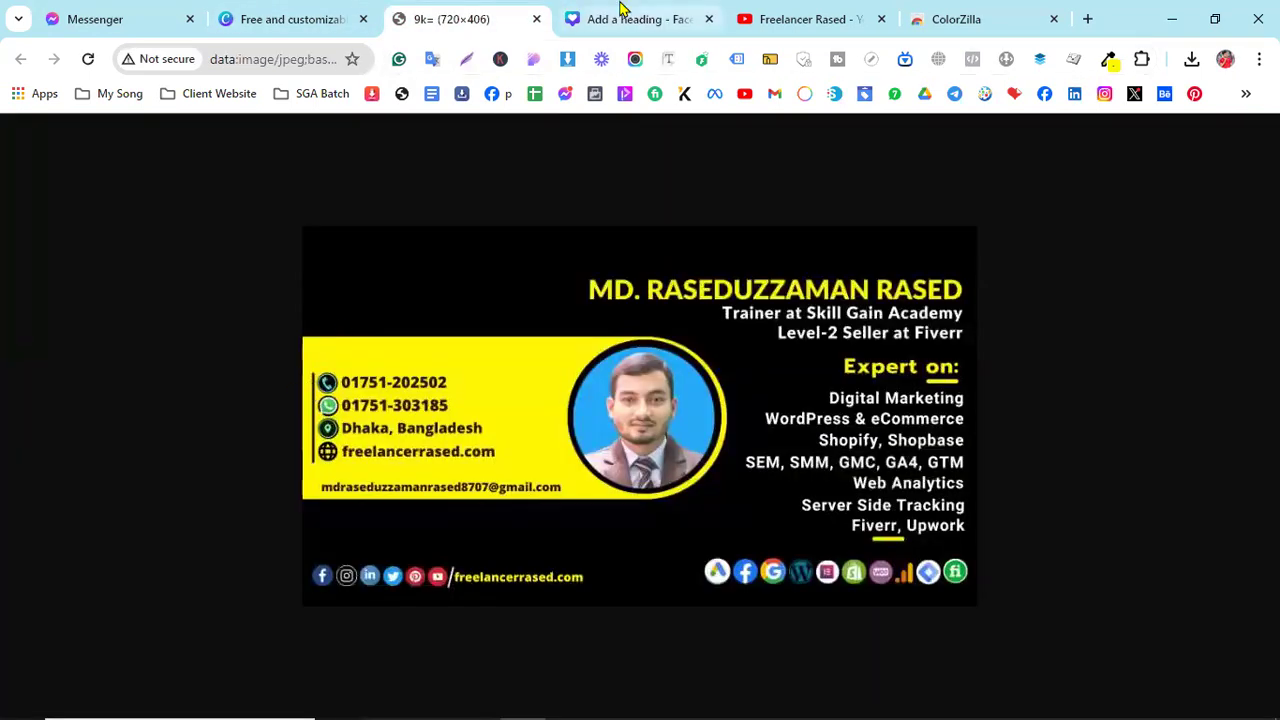
left_click(598, 19)
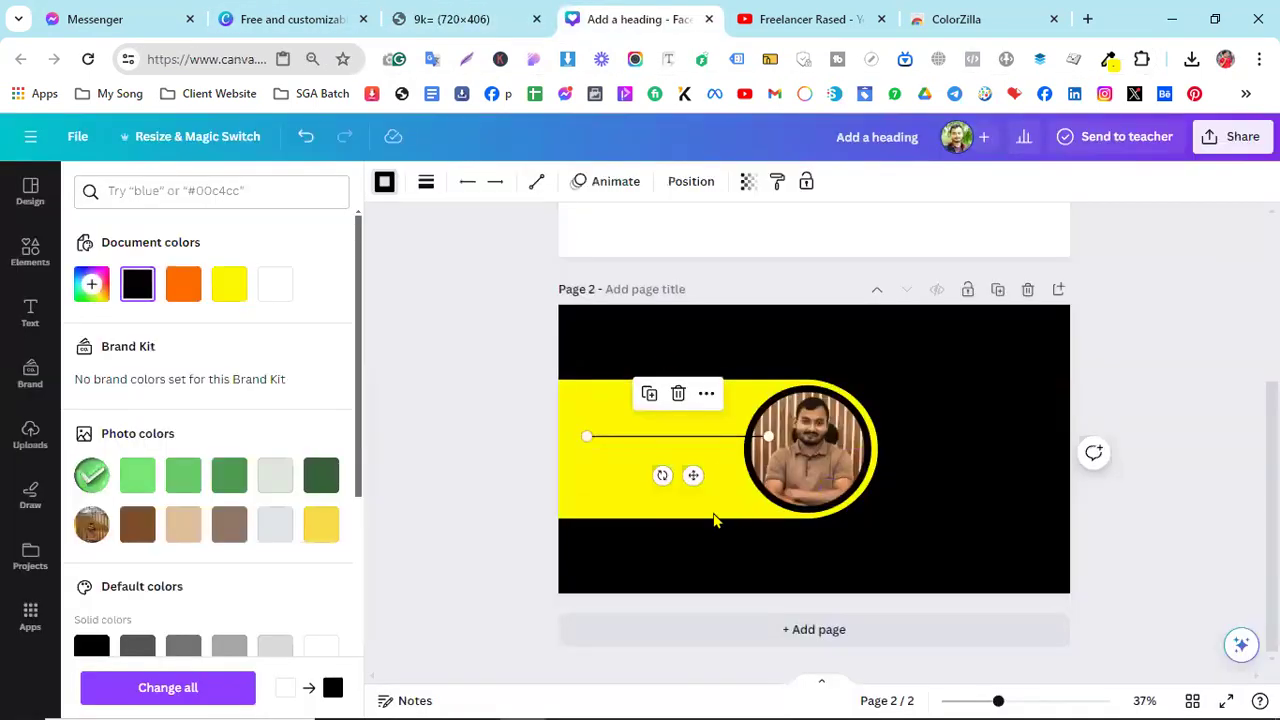
left_click(426, 182)
left_click_drag(433, 333, 455, 338)
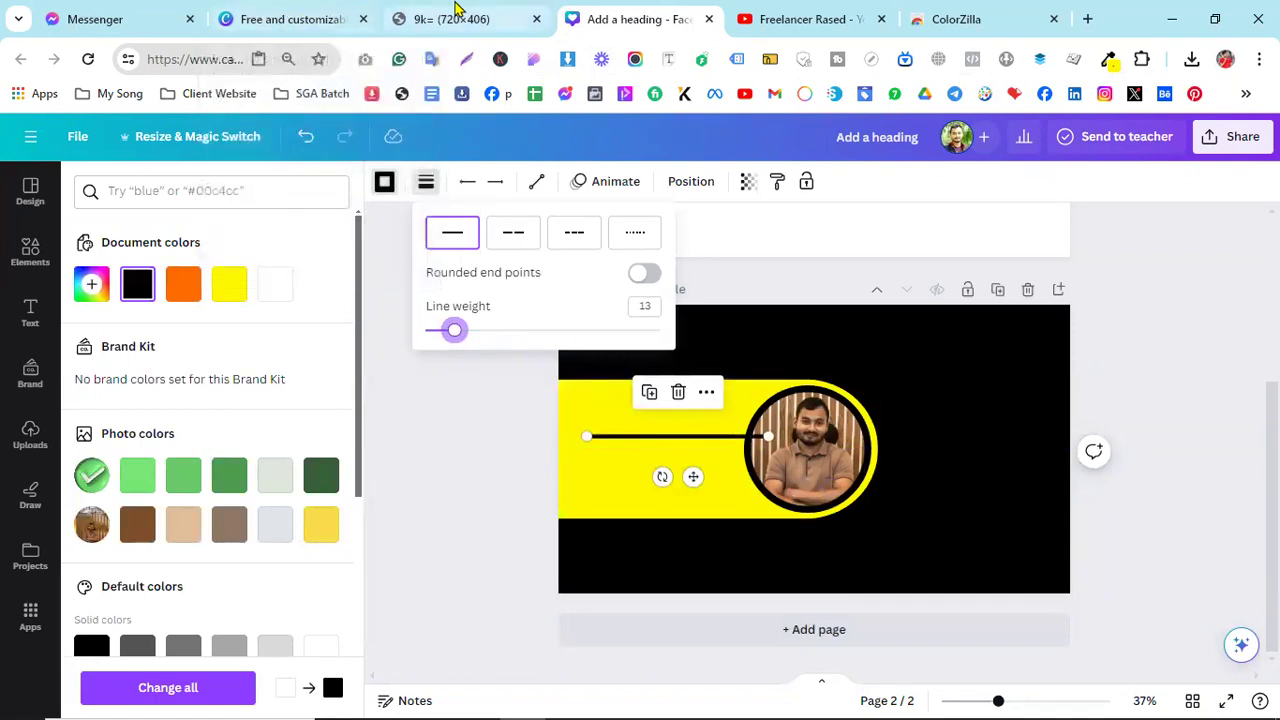
- Rotate the line to vertical as a divider, comparing against the reference design
left_click(455, 14)
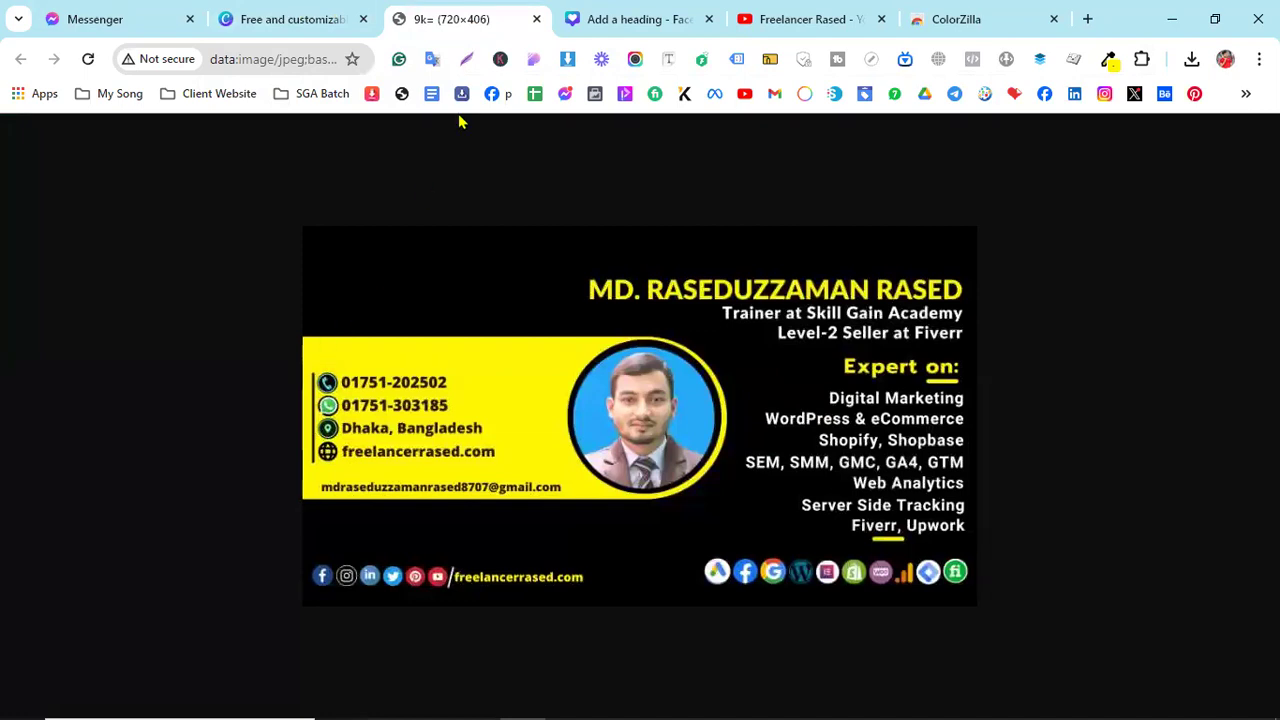
left_click(617, 16)
left_click_drag(661, 477, 617, 440)
left_click(445, 18)
left_click(603, 18)
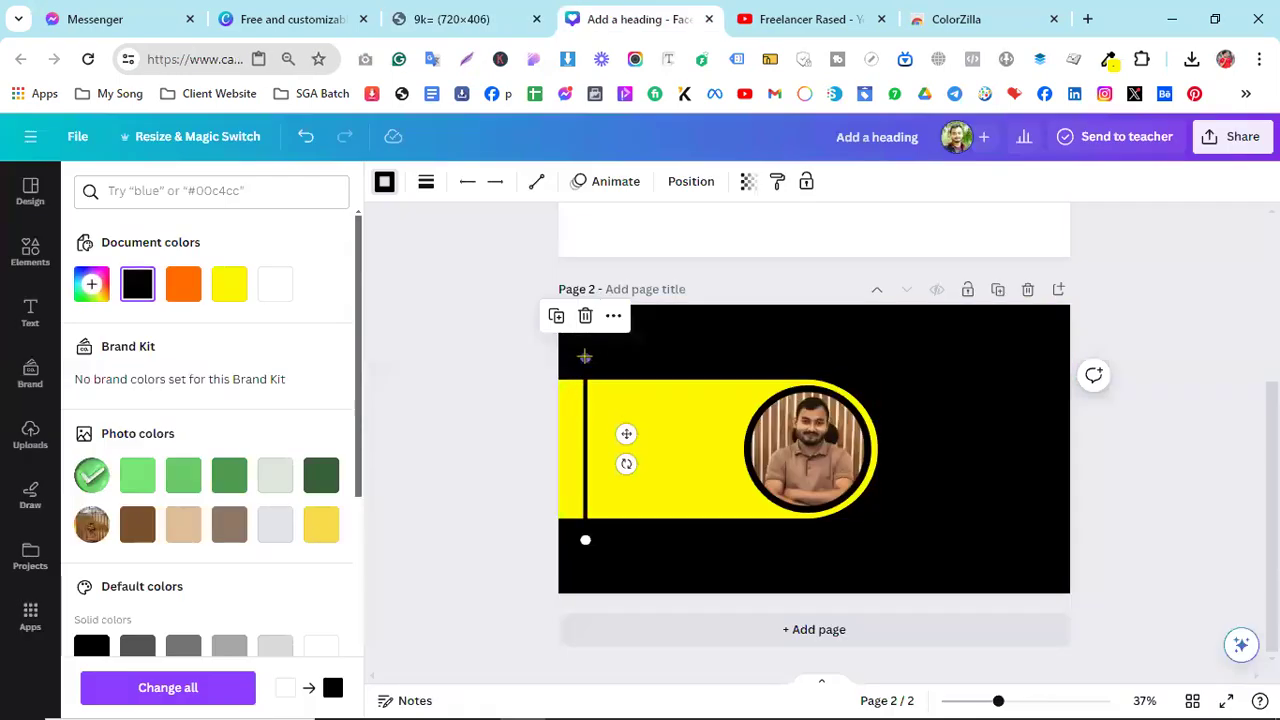
left_click_drag(585, 362, 584, 410)
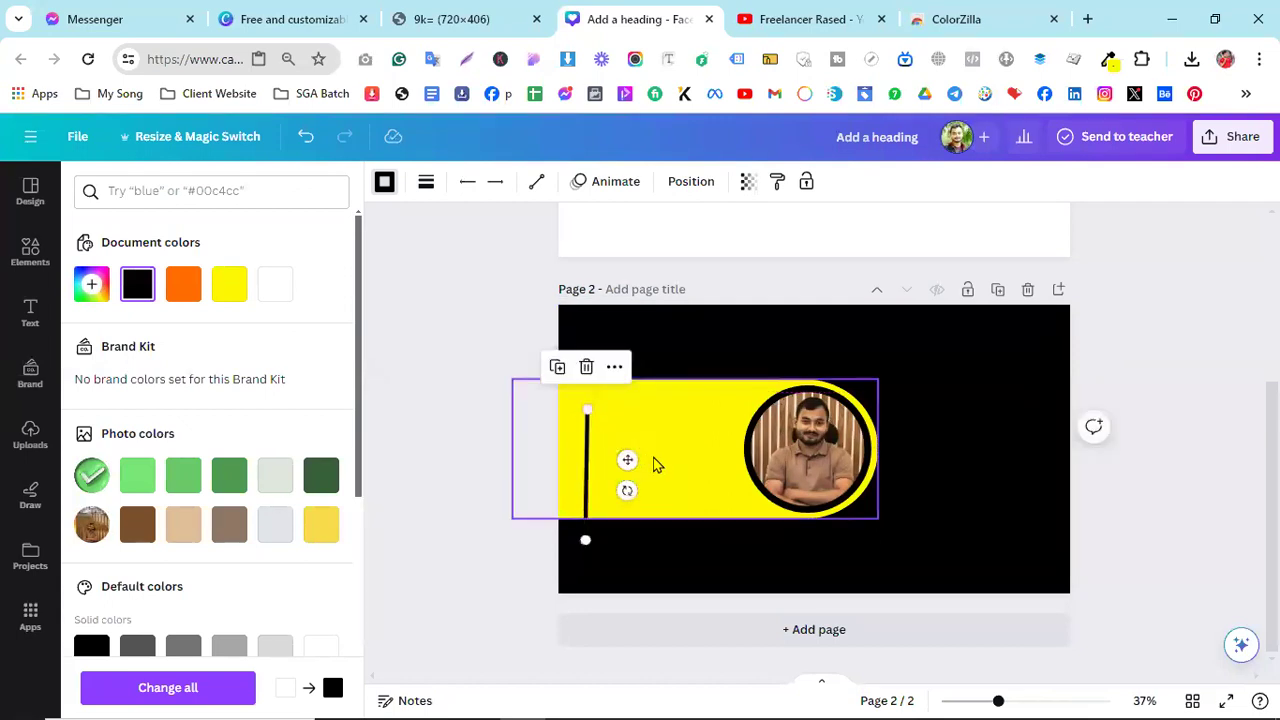
left_click(620, 486)
left_click_drag(588, 478, 588, 472)
key("ctrl+z")
key("ctrl+z")
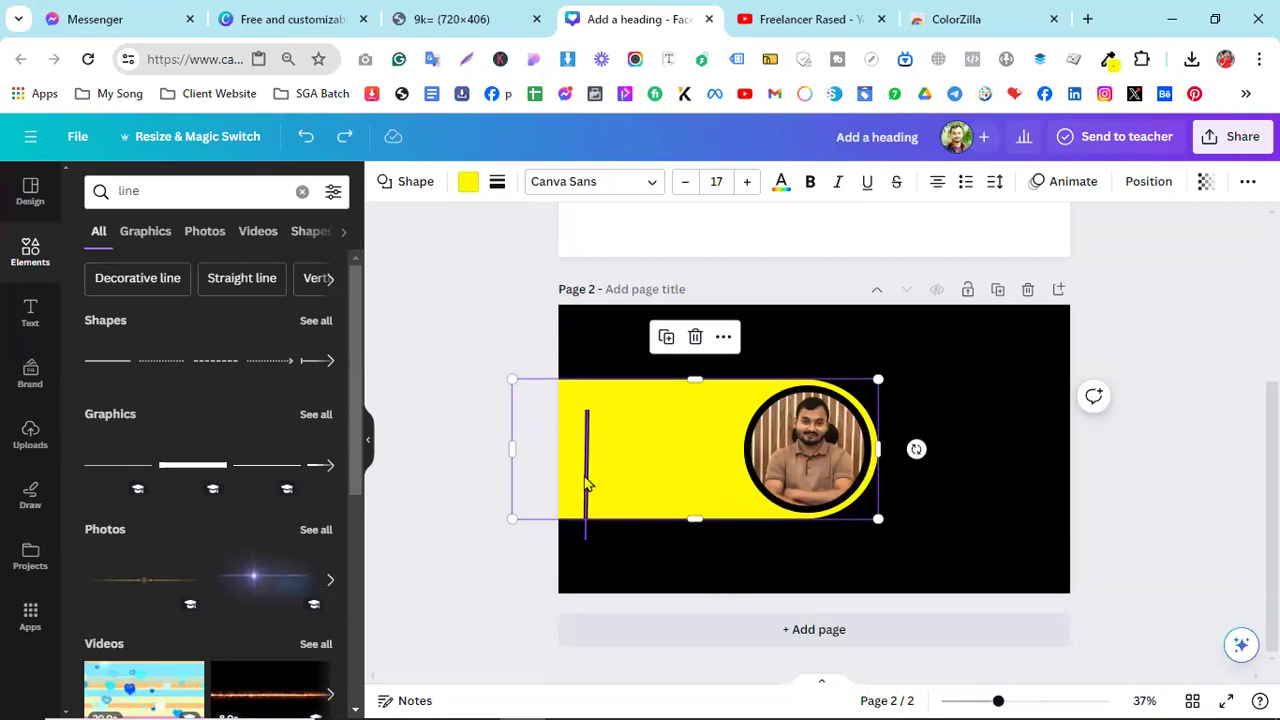
left_click_drag(588, 482, 588, 470)
key("ctrl+z")
left_click_drag(587, 474, 588, 455)
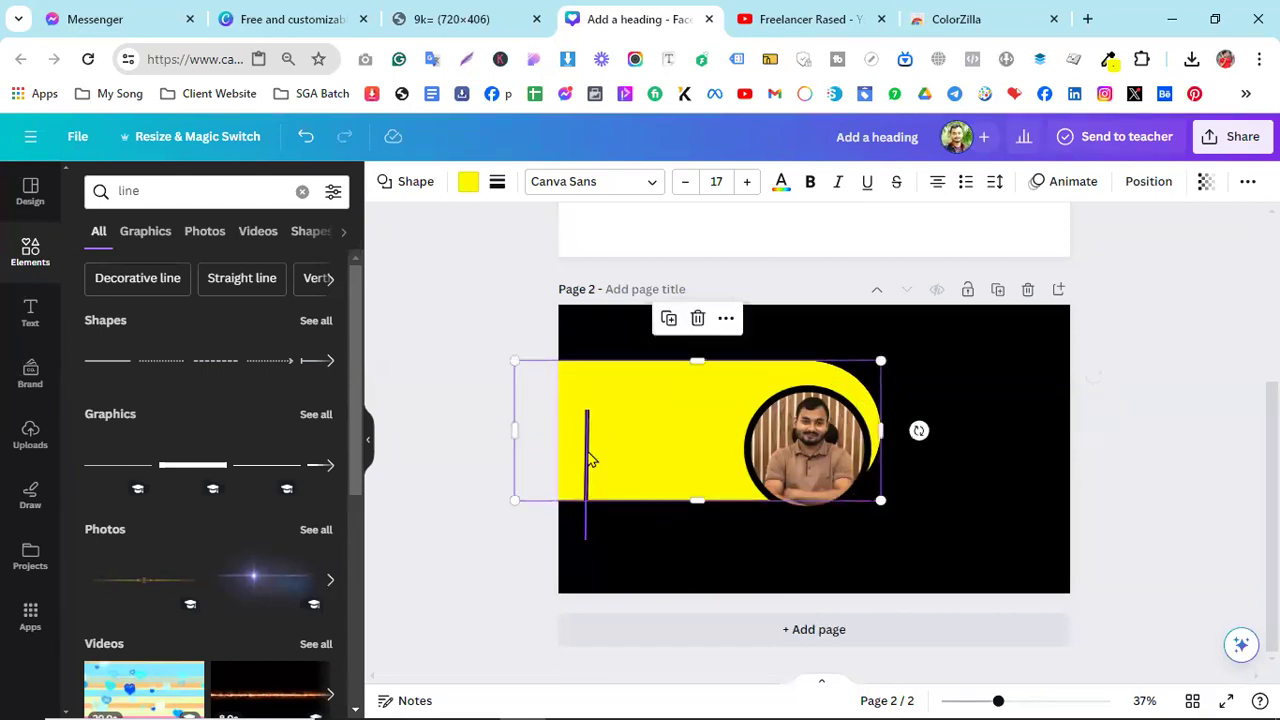
key("ctrl+z")
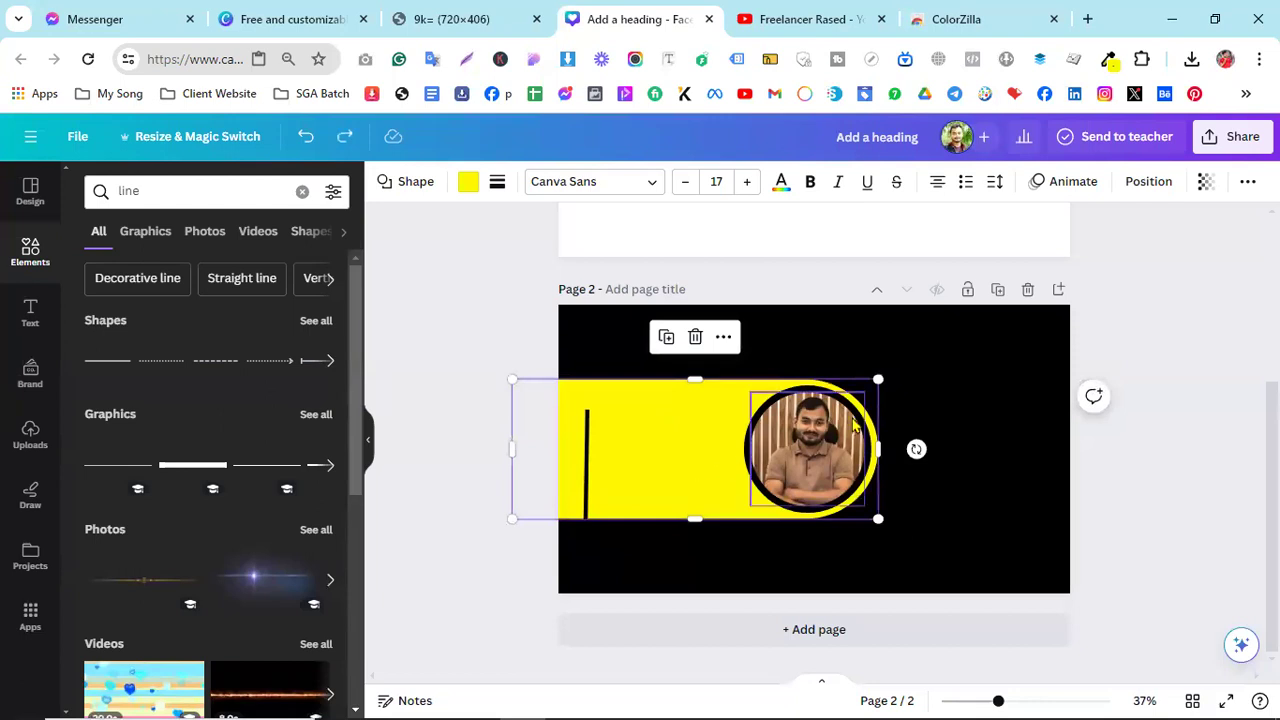
left_click(983, 424)
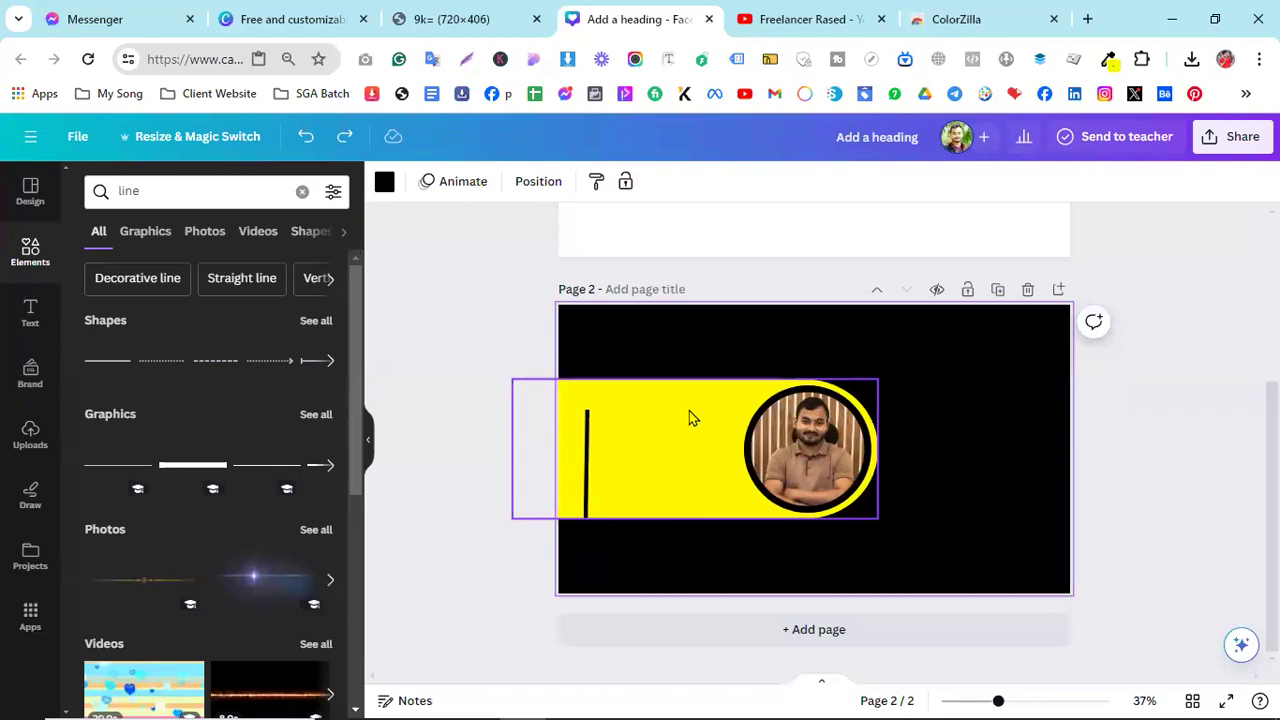
left_click(690, 417)
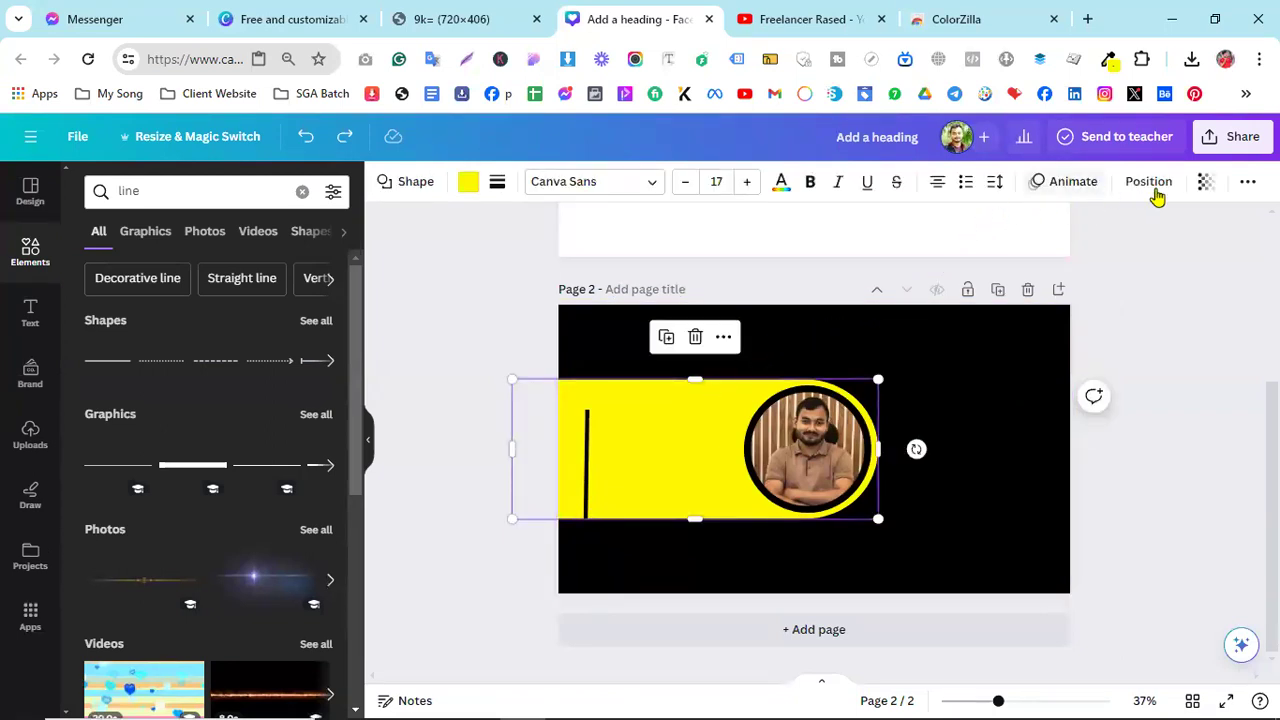
left_click(1248, 186)
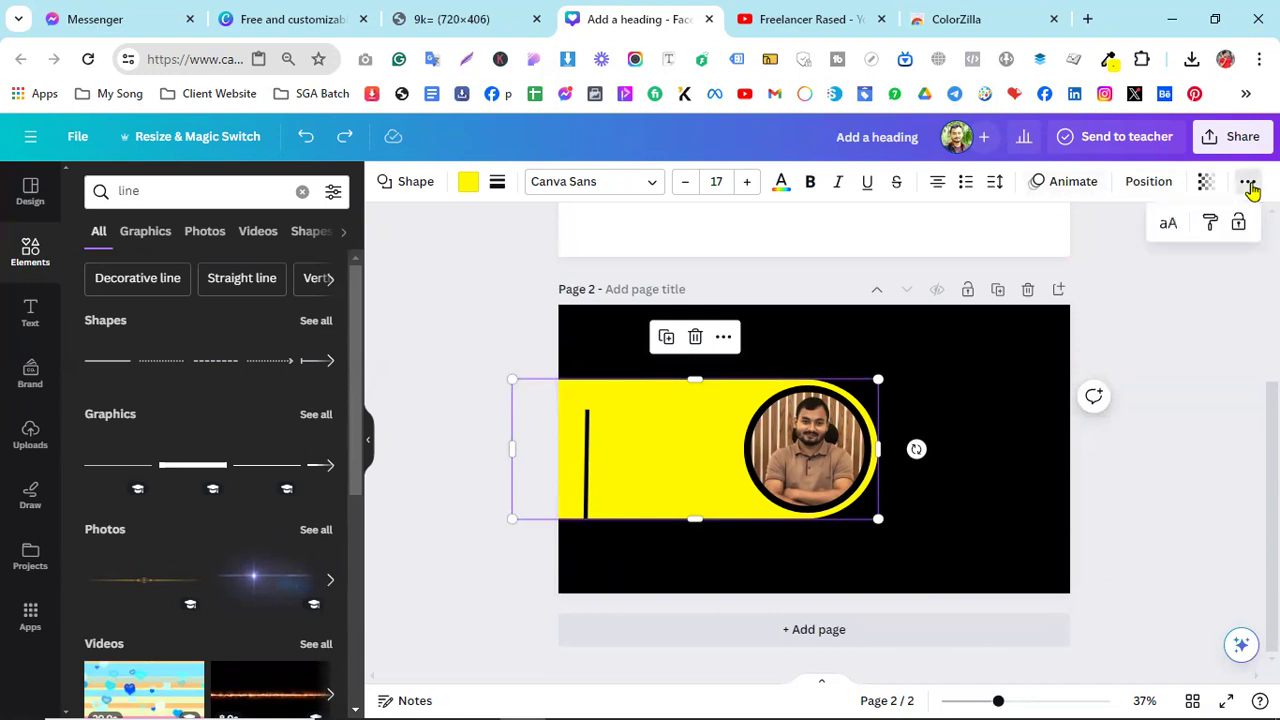
left_click(1239, 224)
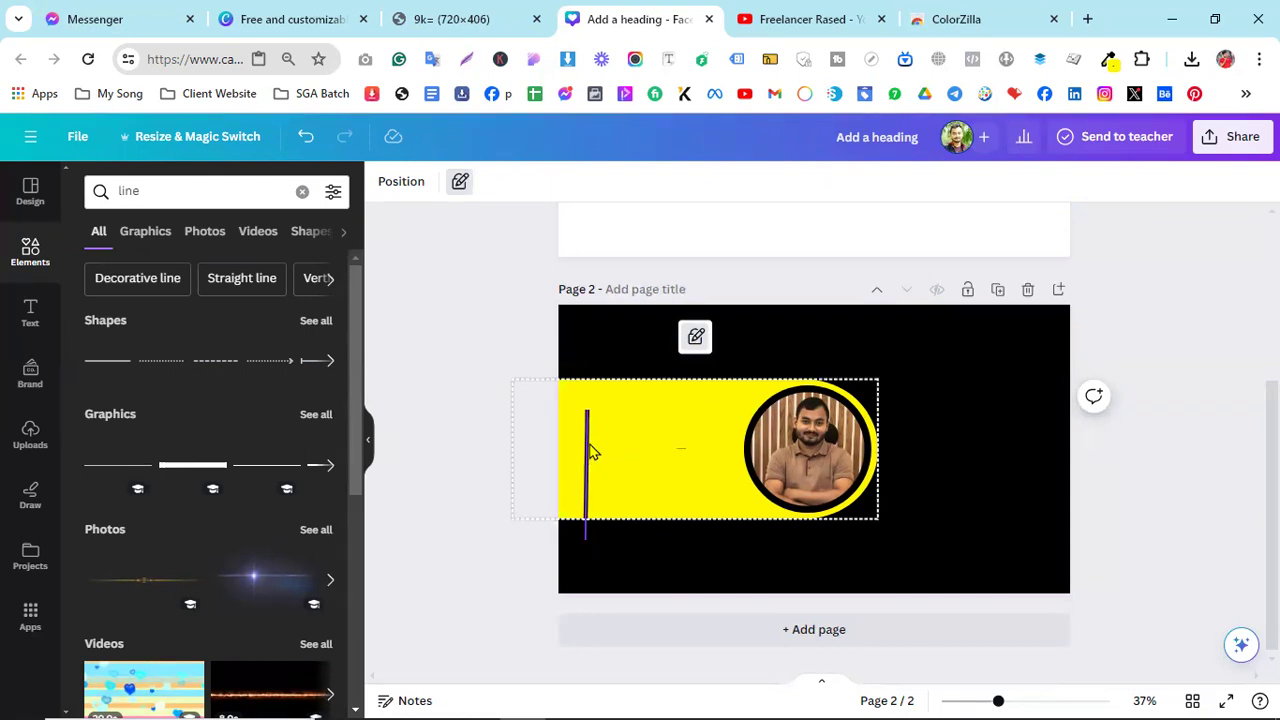
left_click(695, 337)
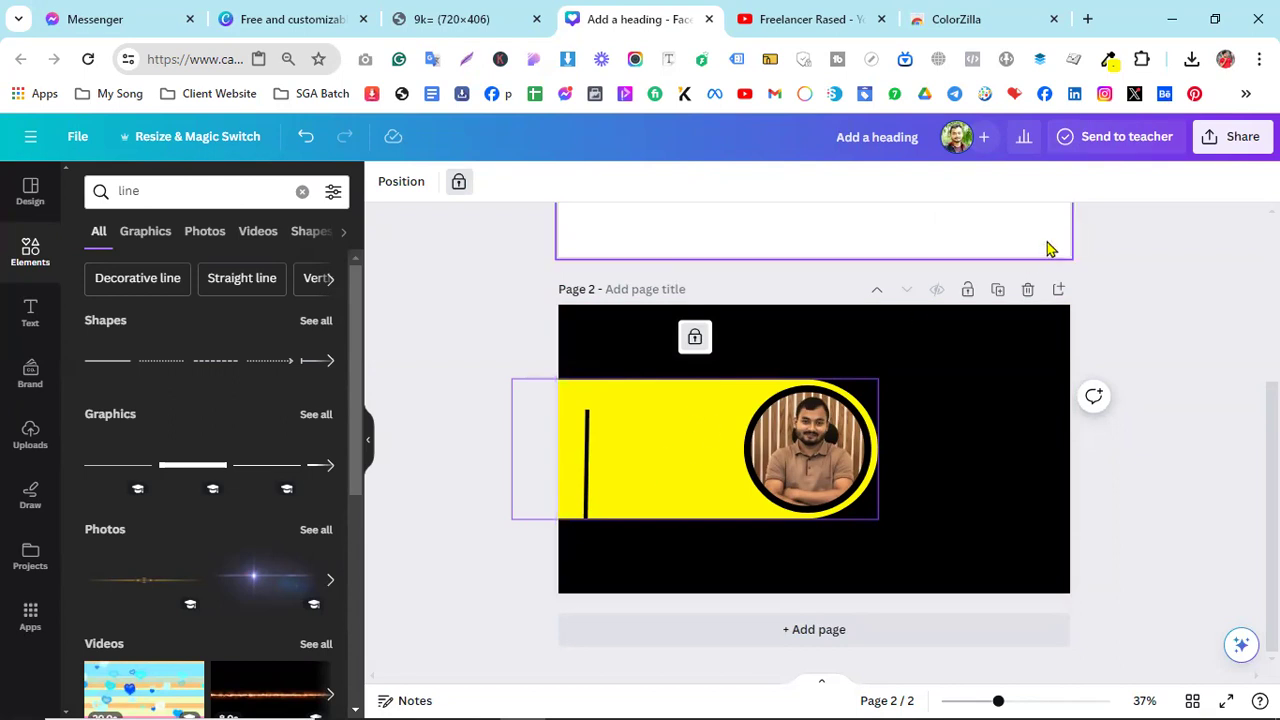
left_click(697, 338)
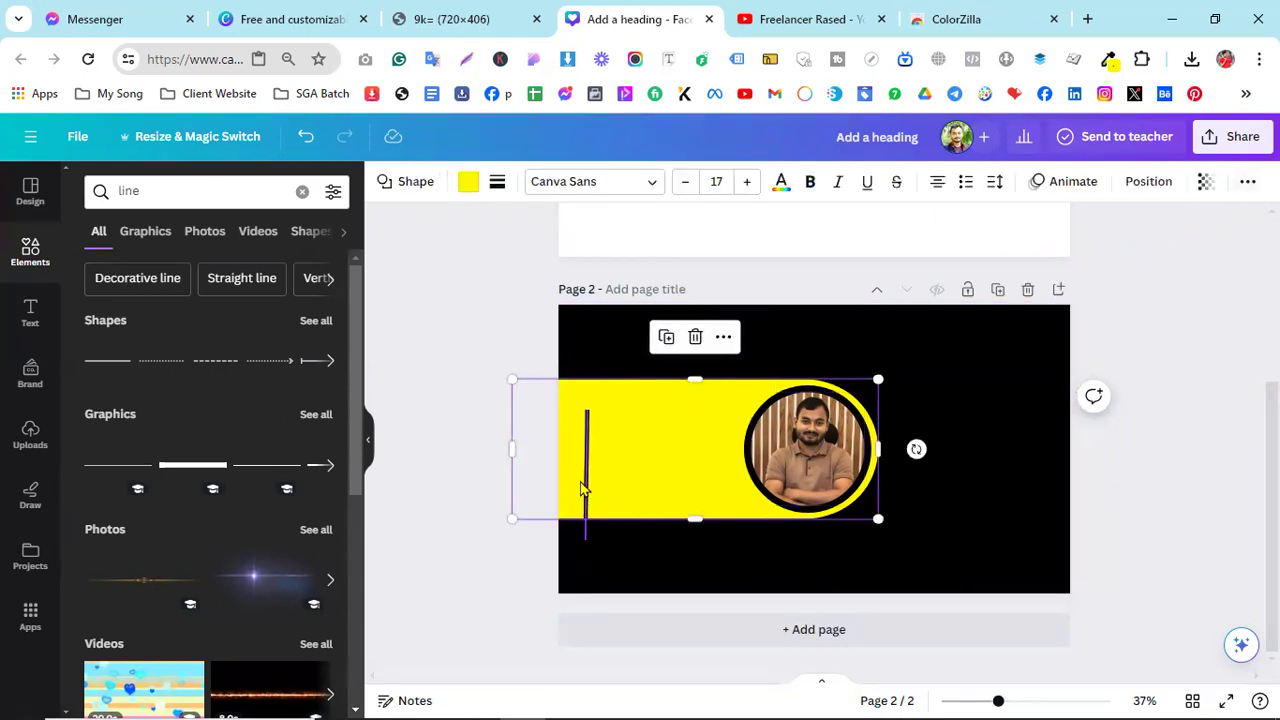
- Move the black divider line up and try shortening it from the top, undoing unwanted changes
left_click(602, 549)
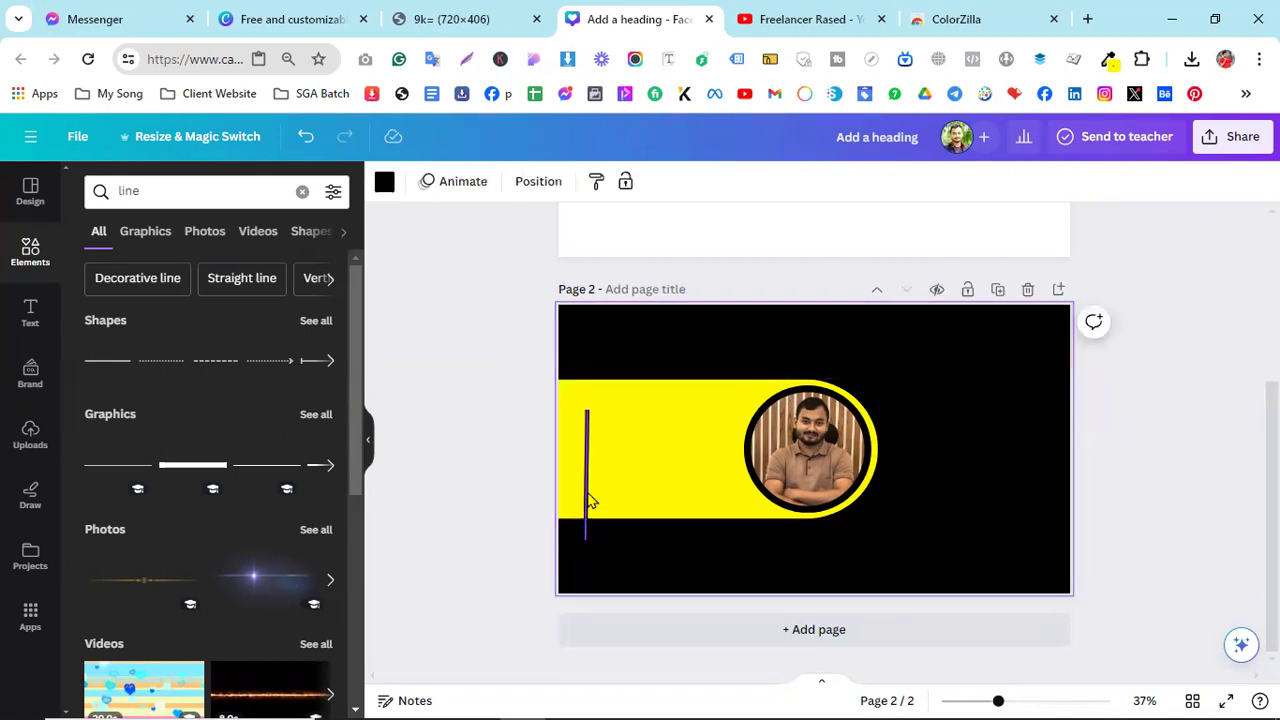
left_click(588, 500)
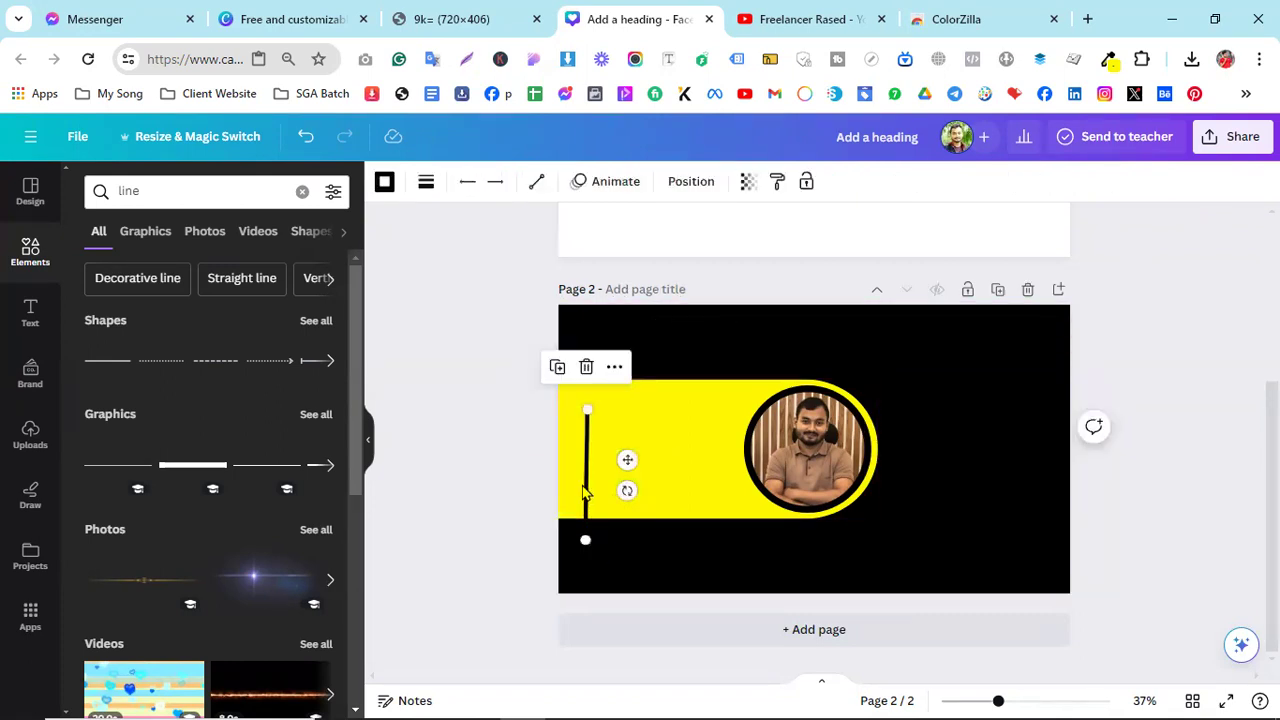
left_click_drag(587, 497, 575, 460)
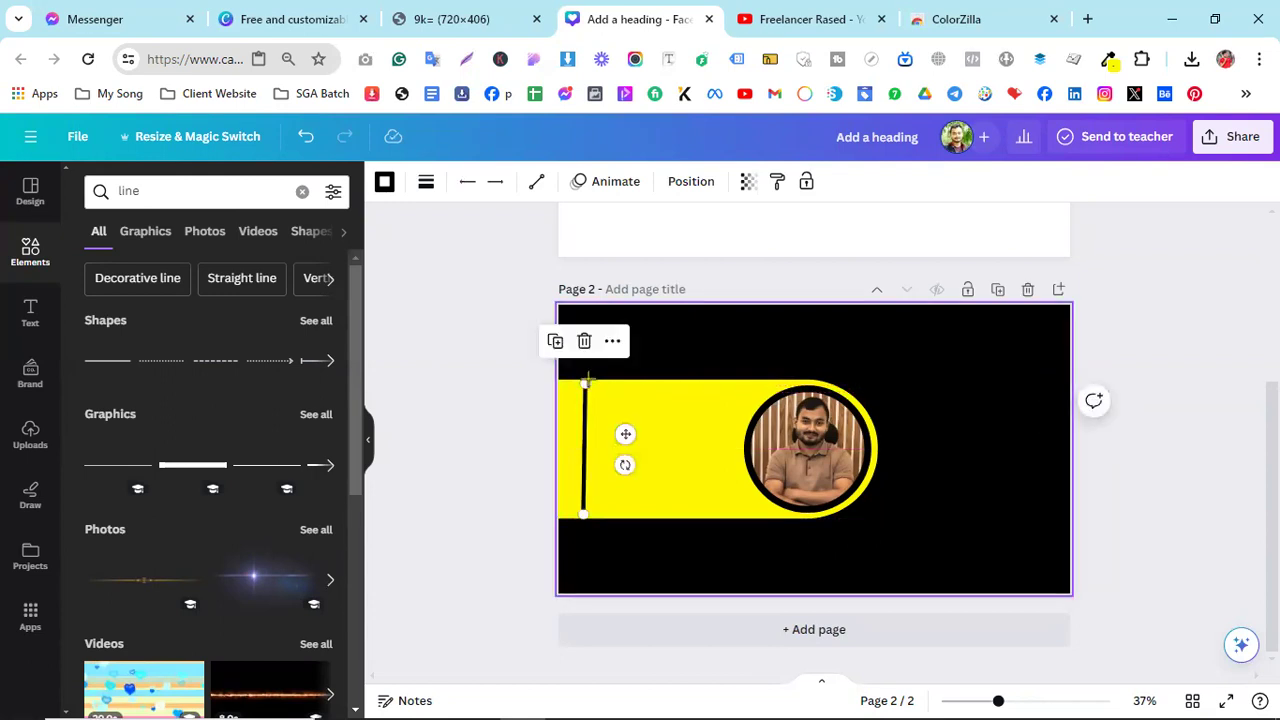
left_click_drag(585, 383, 580, 416)
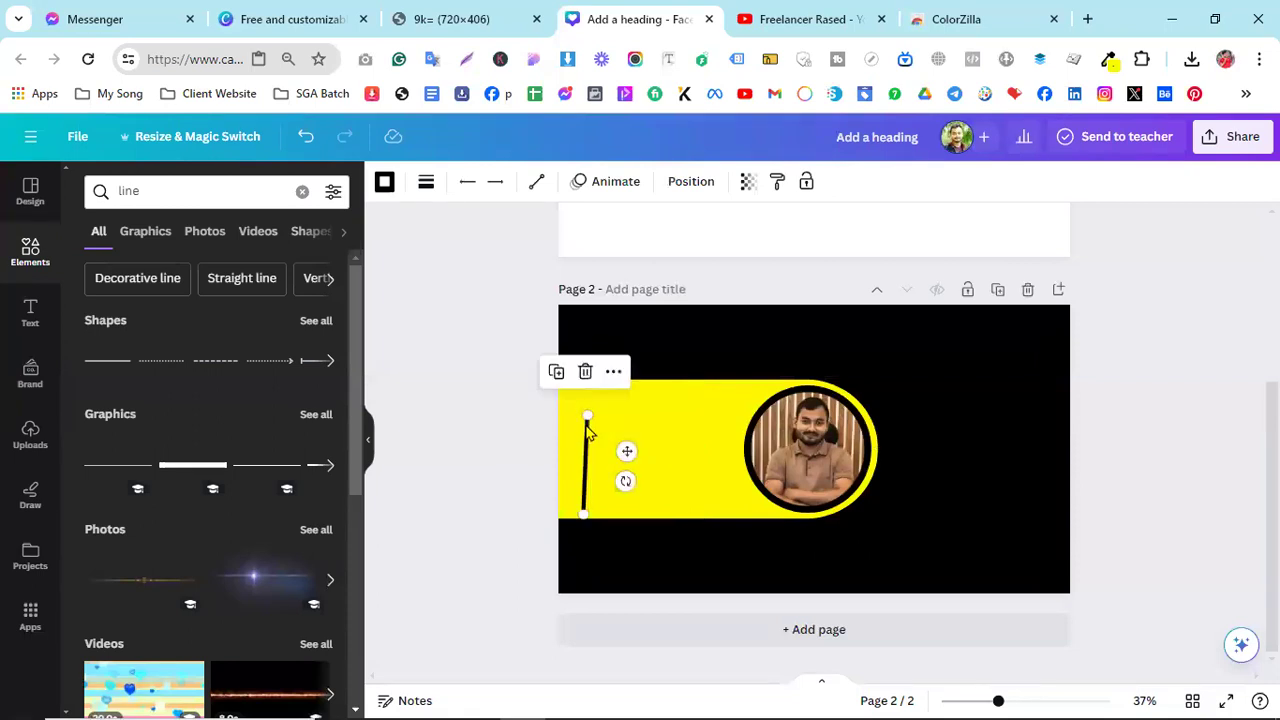
left_click(650, 460)
key("ctrl+z")
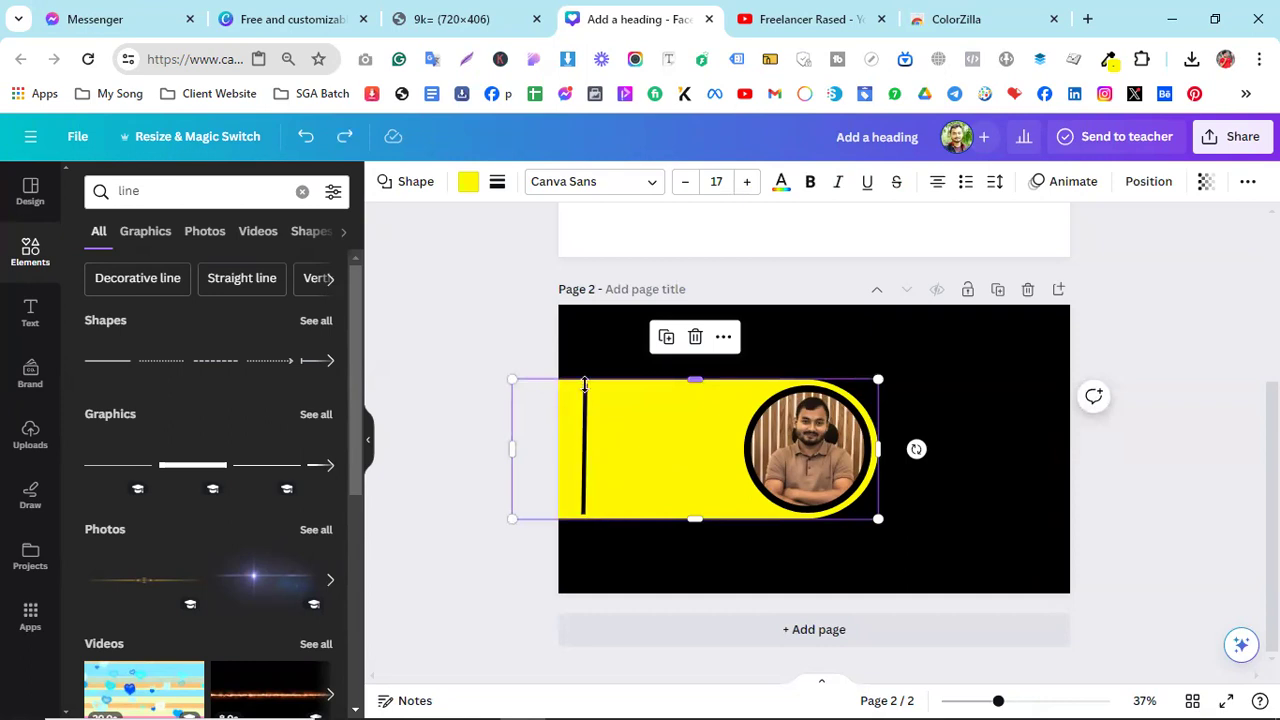
left_click(585, 418)
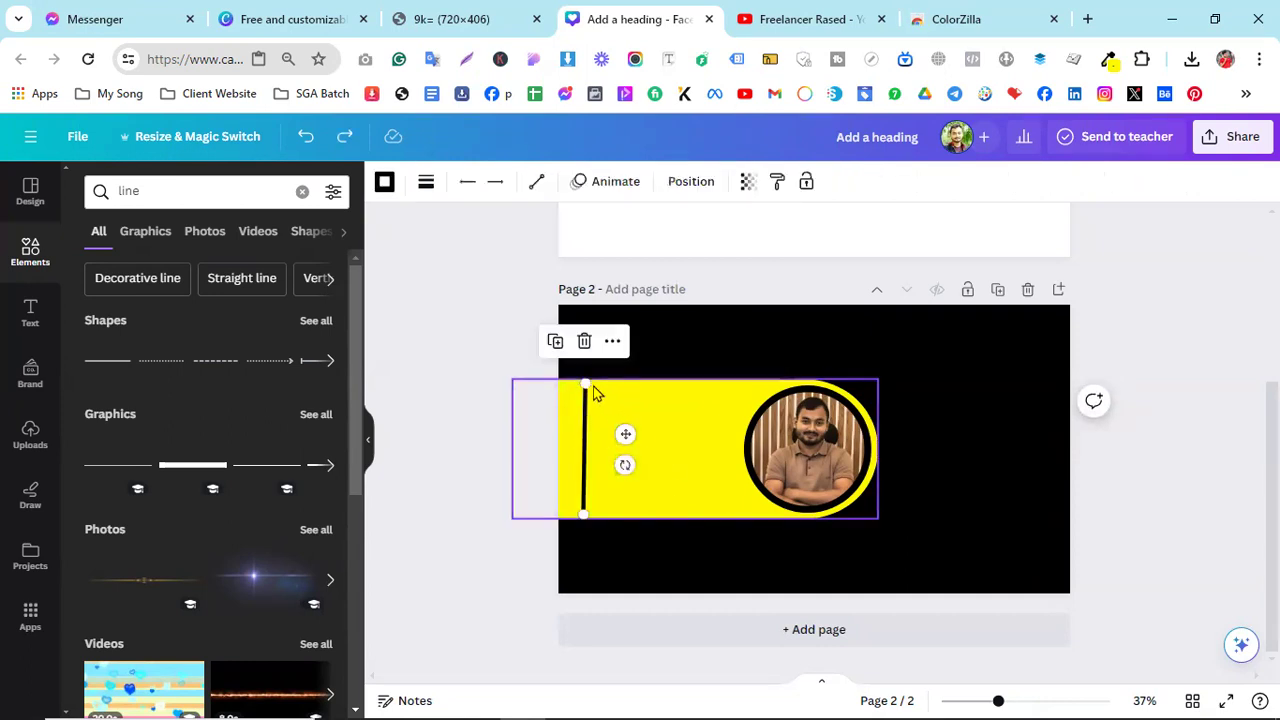
mouse_move(585, 386)
left_mouse_down()
mouse_move(585, 420)
mouse_move(582, 402)
left_mouse_up()
left_click_drag(579, 420, 584, 421)
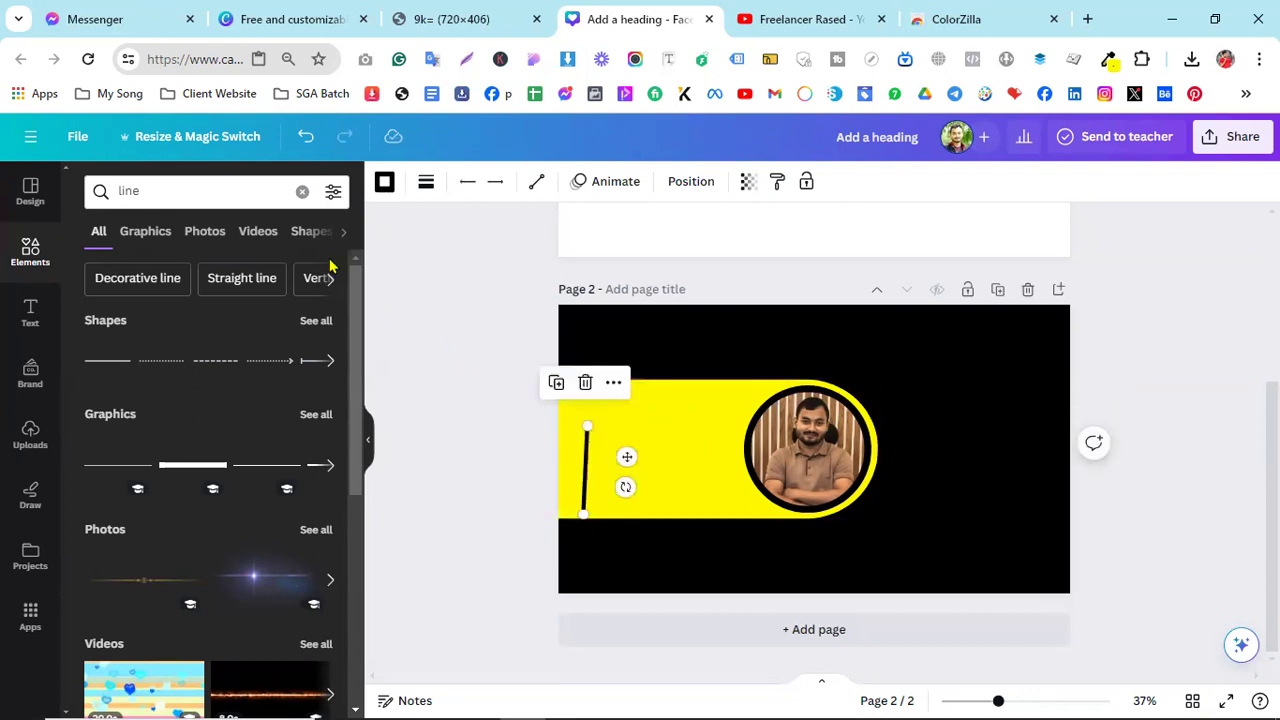
left_click(306, 136)
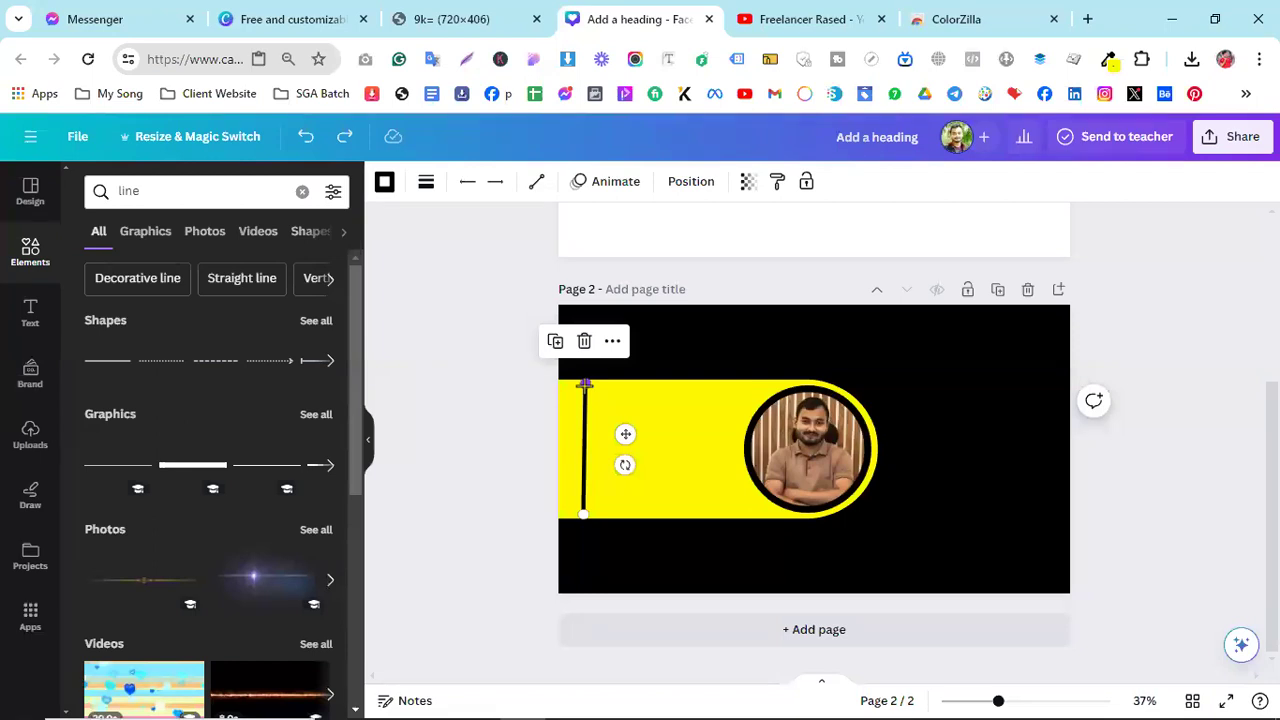
- Set the line's top end so it stays vertical and fits inside the yellow banner
left_click_drag(585, 384, 583, 400)
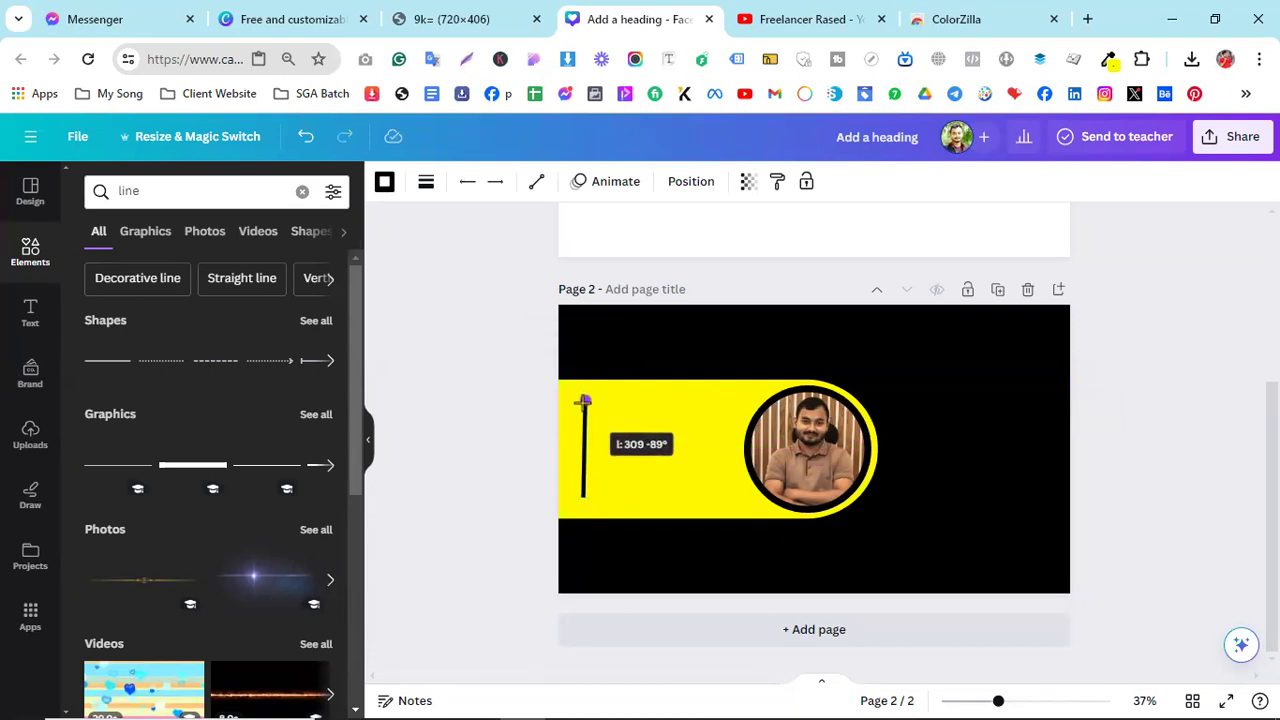
left_click_drag(584, 401, 584, 400)
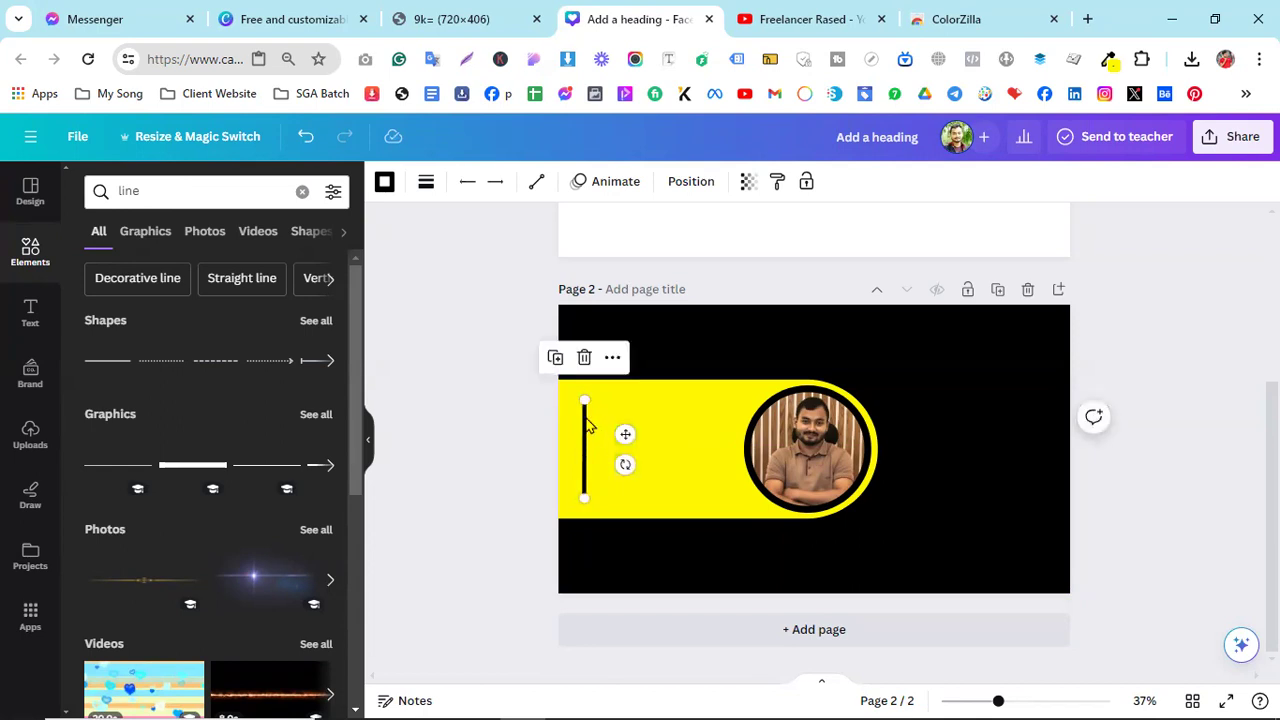
mouse_move(585, 403)
left_mouse_down()
mouse_move(586, 447)
mouse_move(575, 410)
mouse_move(586, 411)
left_mouse_up()
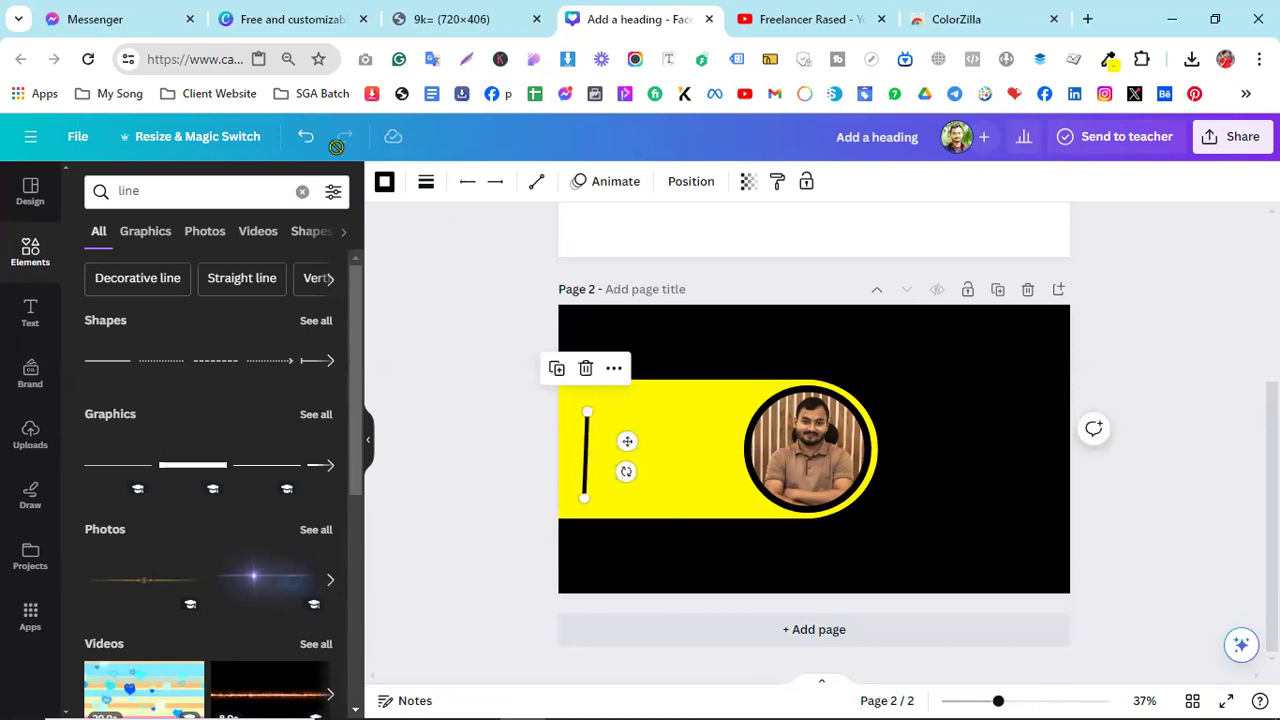
left_click(305, 136)
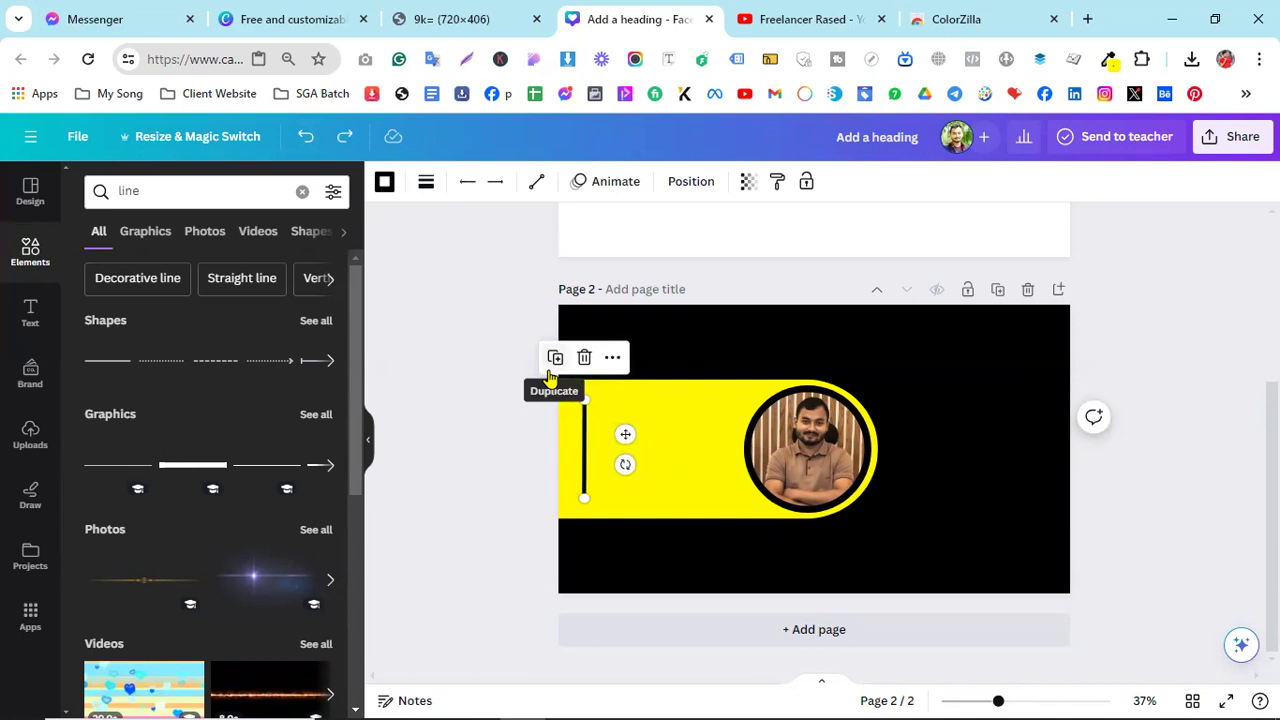
mouse_move(584, 398)
left_mouse_down()
mouse_move(583, 410)
mouse_move(582, 396)
left_mouse_up()
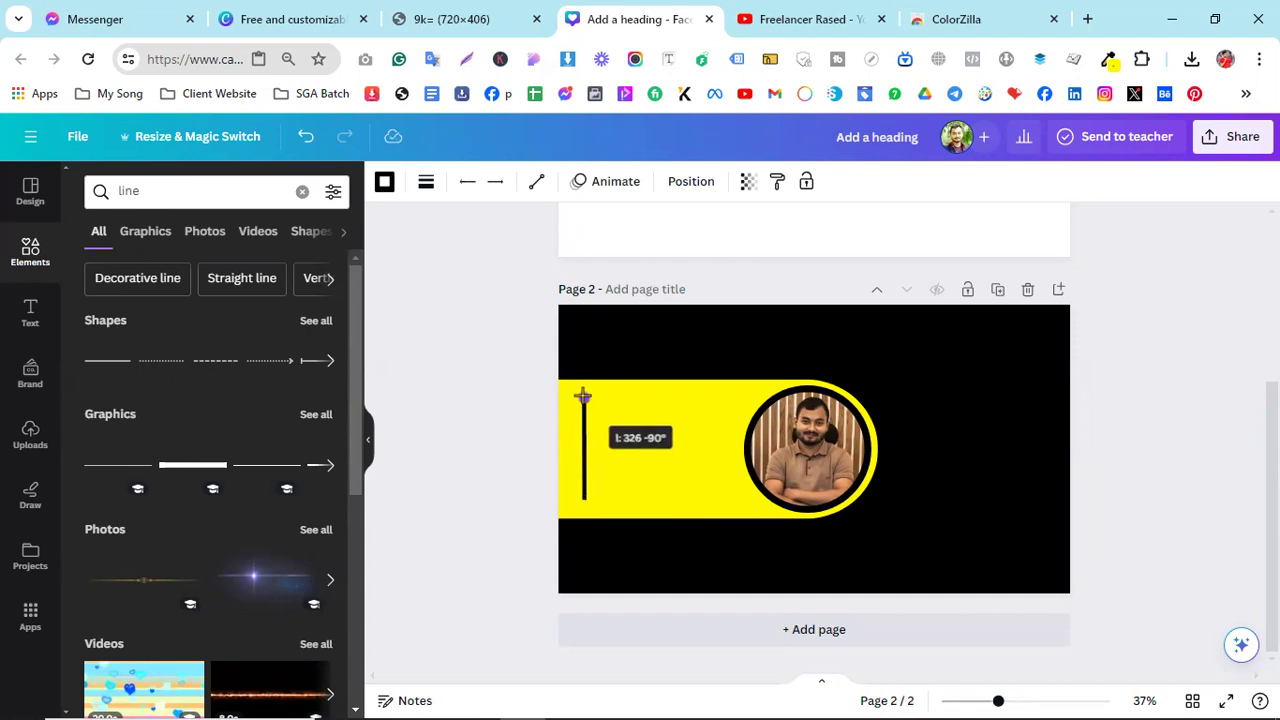
left_click(659, 410)
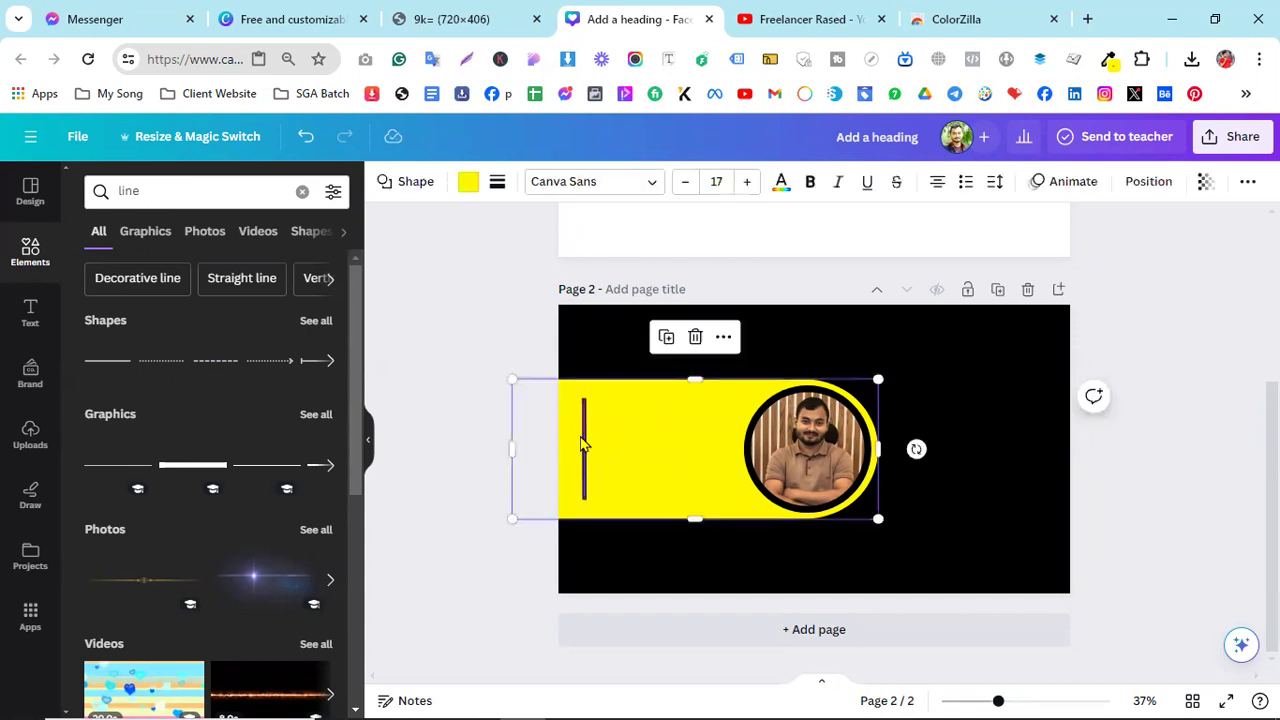
- Nudge the divider line one step left, then view the reference cover image
left_click(582, 462)
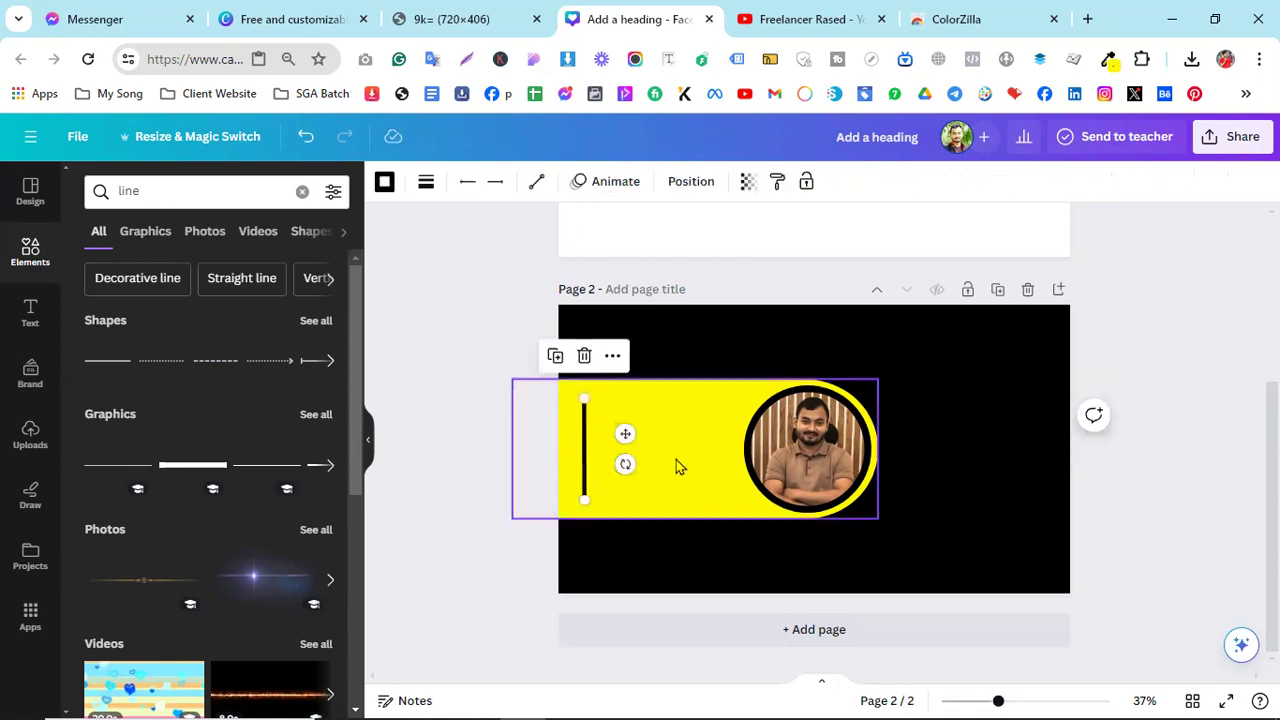
key("Left")
key("Left")
key("Left")
key("Left")
key("Left")
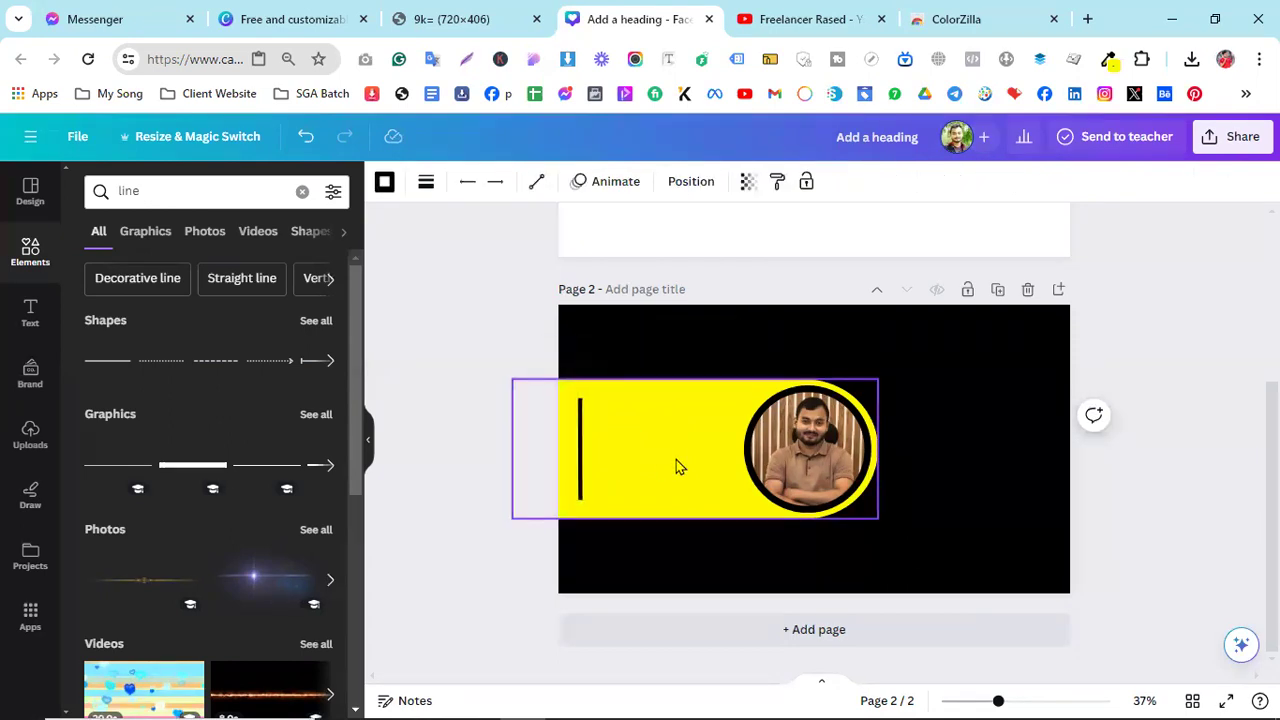
left_click(313, 19)
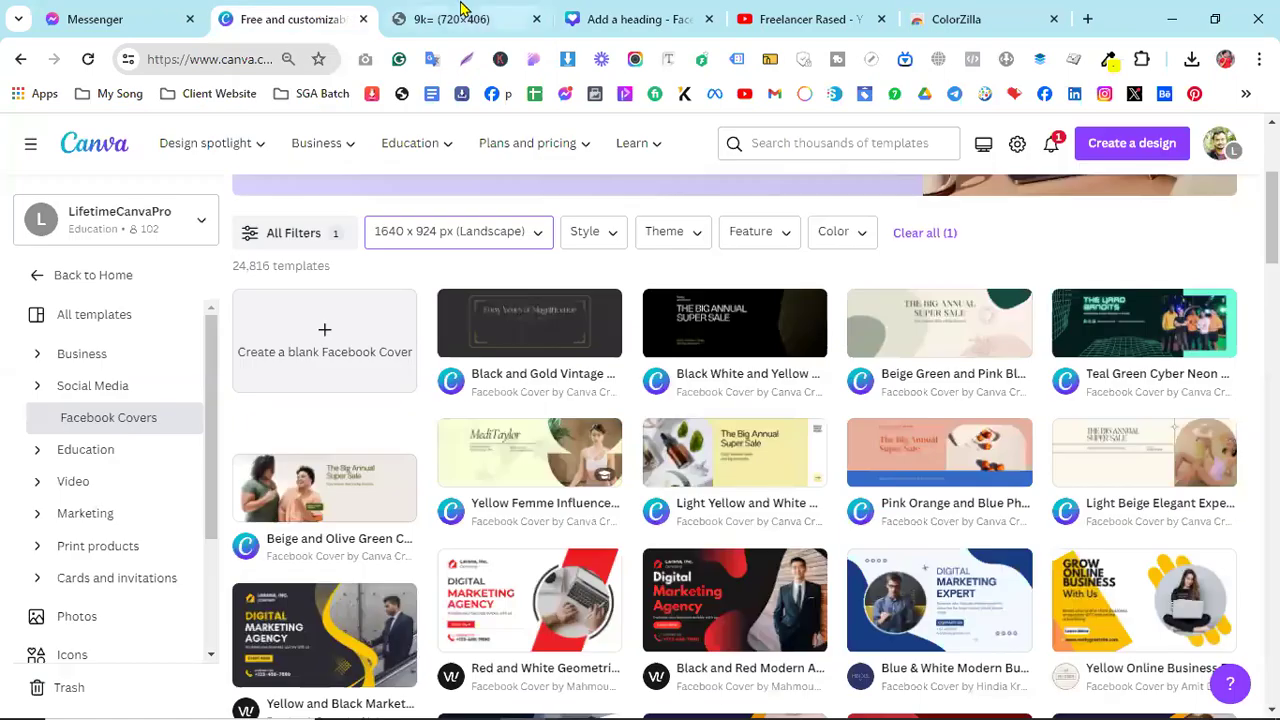
left_click(455, 19)
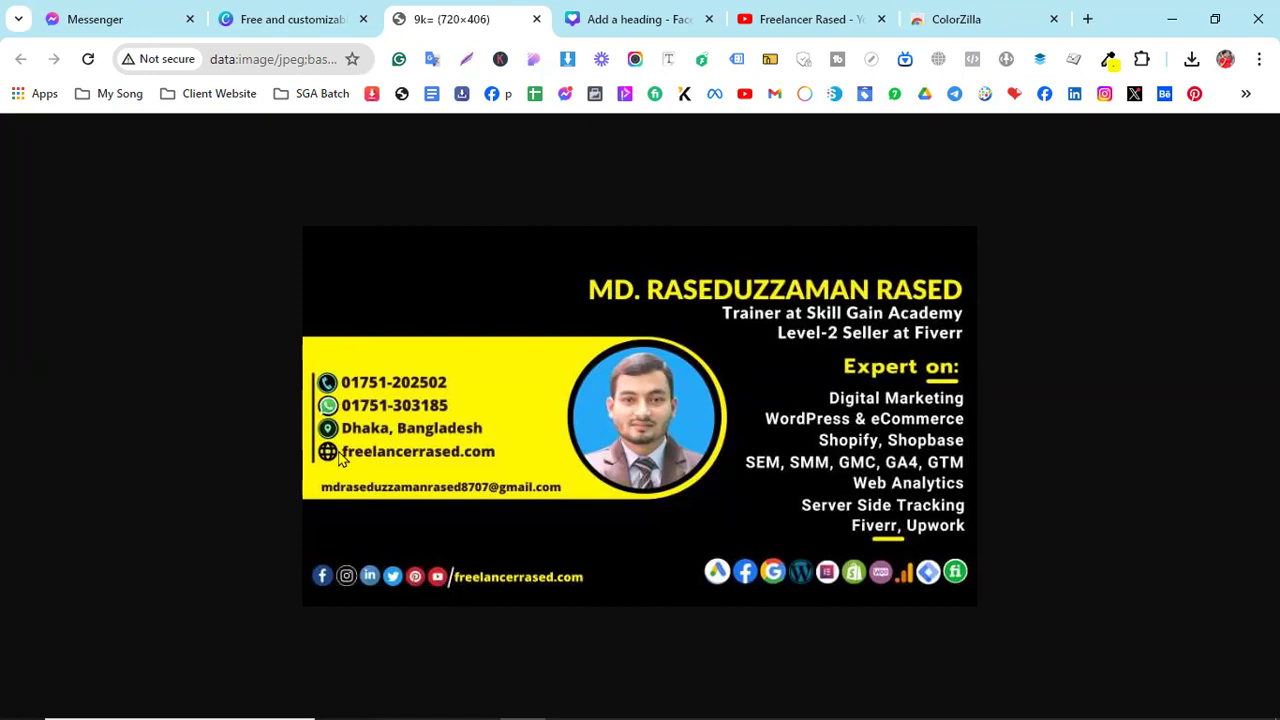
- Search Elements for 'phone' and place a small phone icon at the yellow band's left edge
left_click(638, 14)
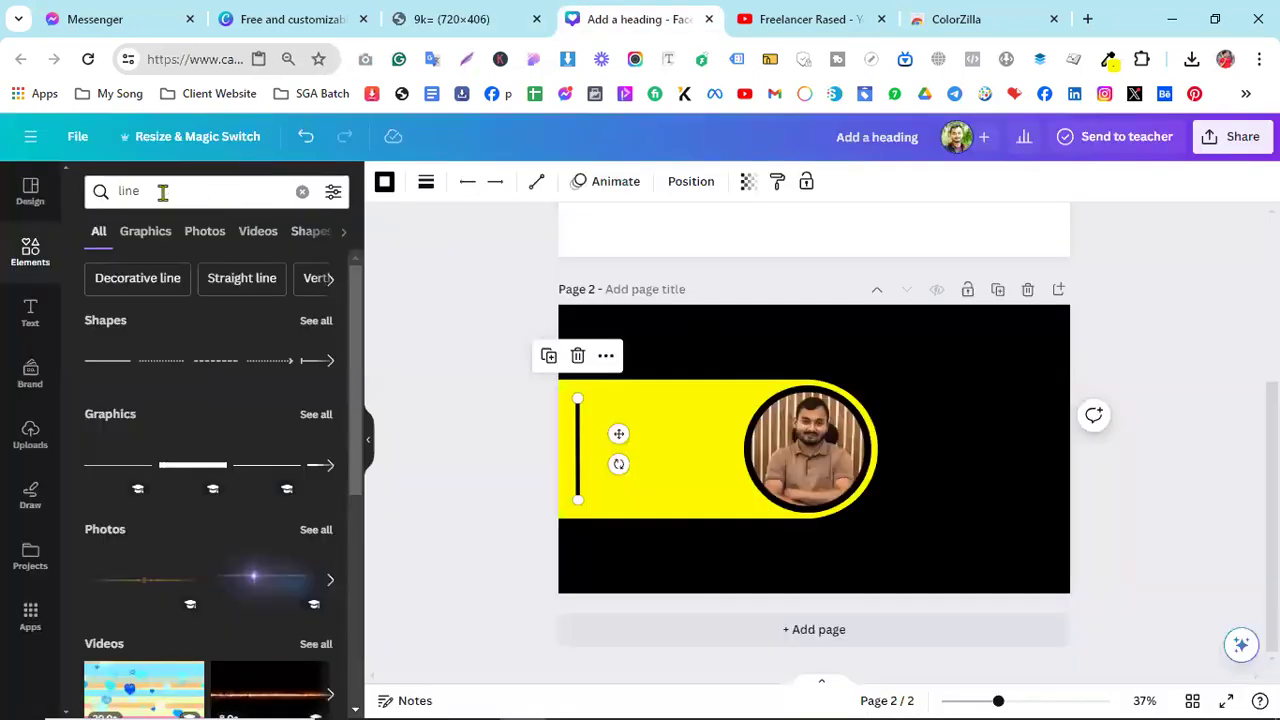
left_click(163, 192)
type("phone")
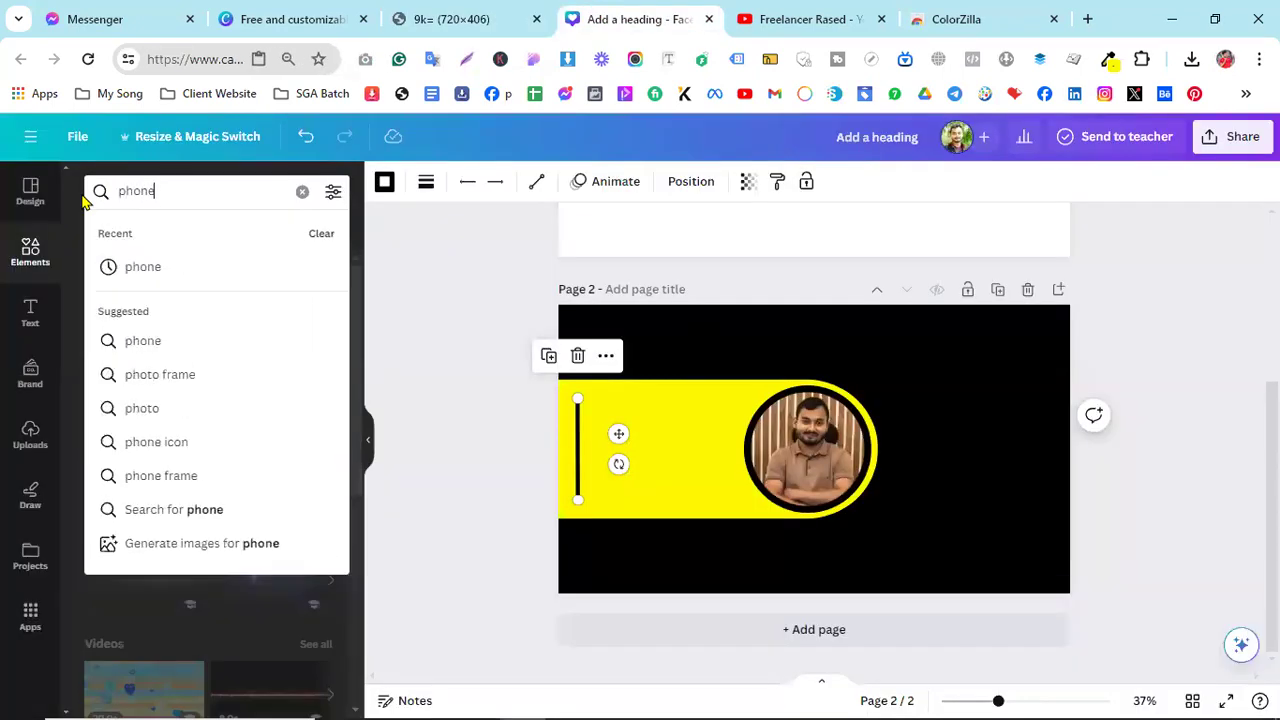
key("Return")
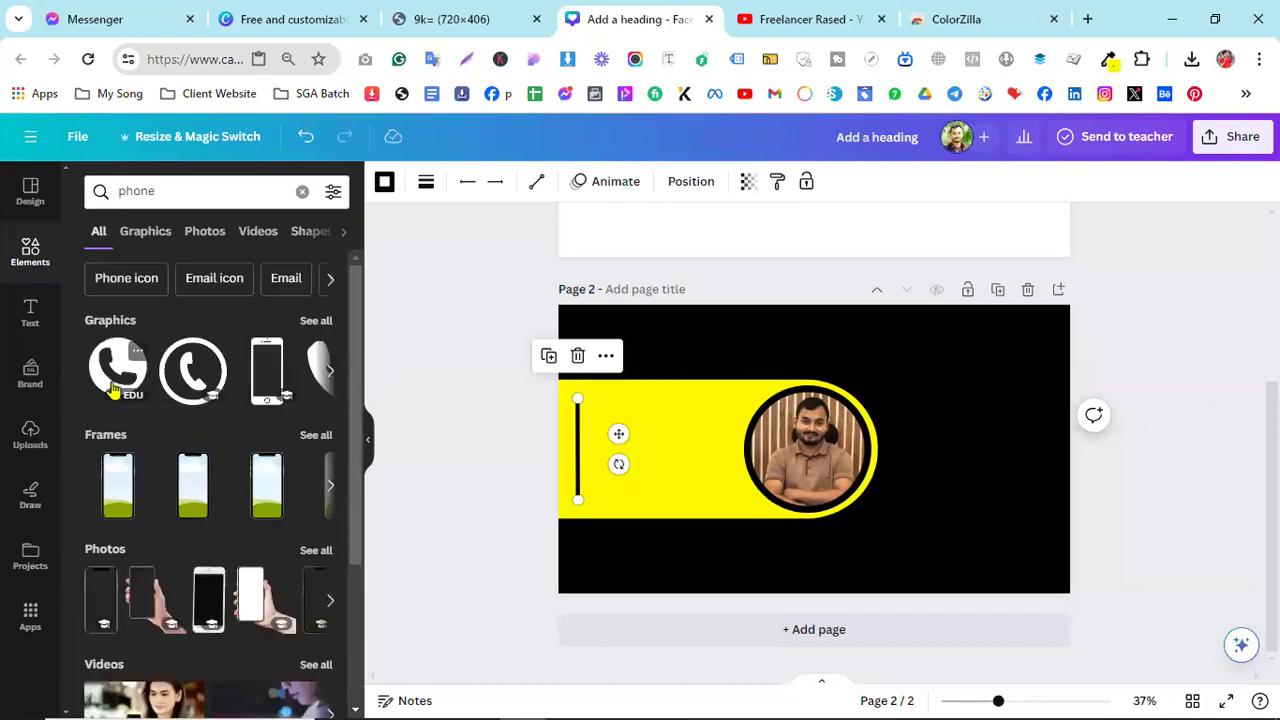
left_click_drag(493, 393, 664, 424)
left_click_drag(735, 381, 677, 491)
left_click_drag(656, 539, 611, 460)
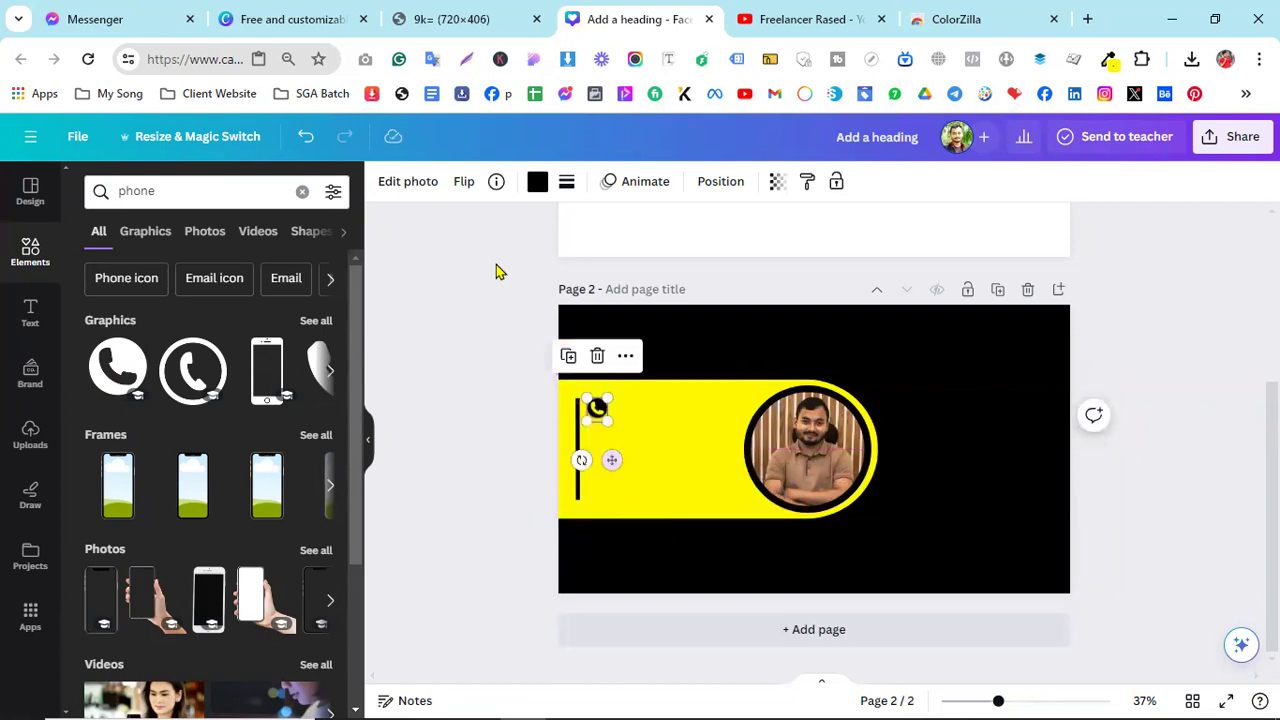
- Add a white WhatsApp icon, shrink it to 85×85, and place it just below the phone icon
left_click(410, 19)
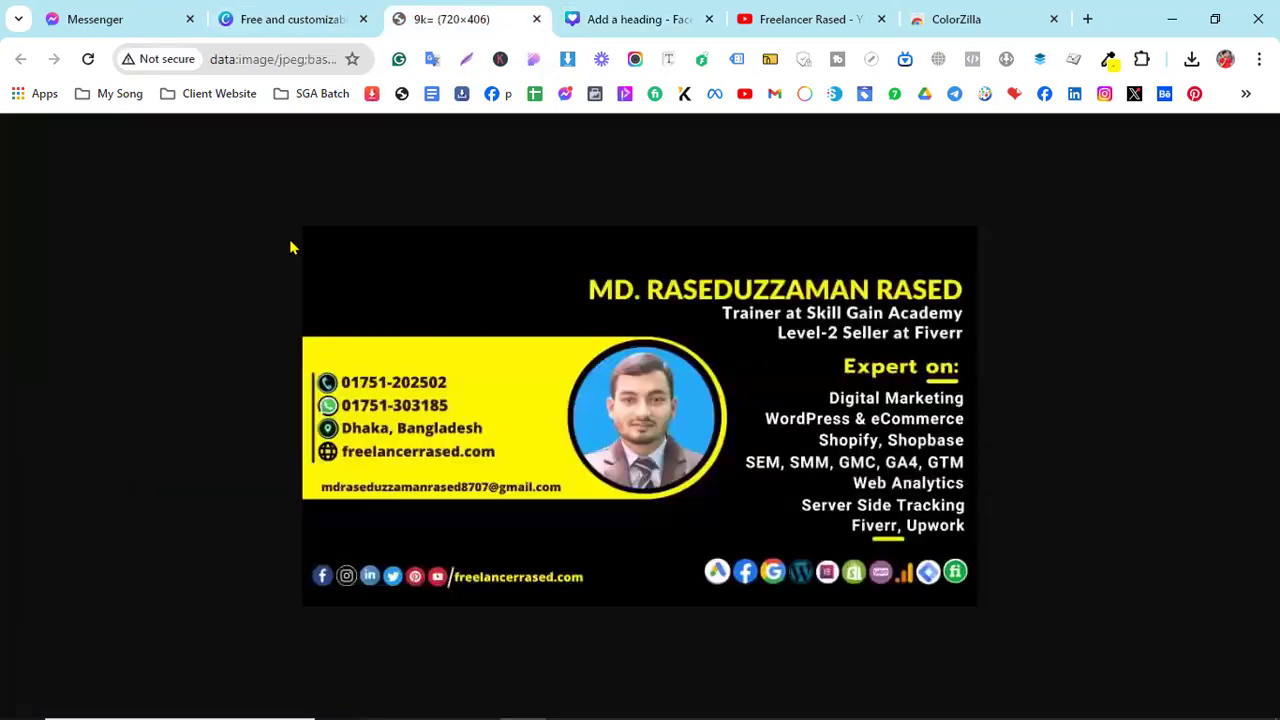
left_click(589, 12)
left_click(225, 191)
type("whatsapp")
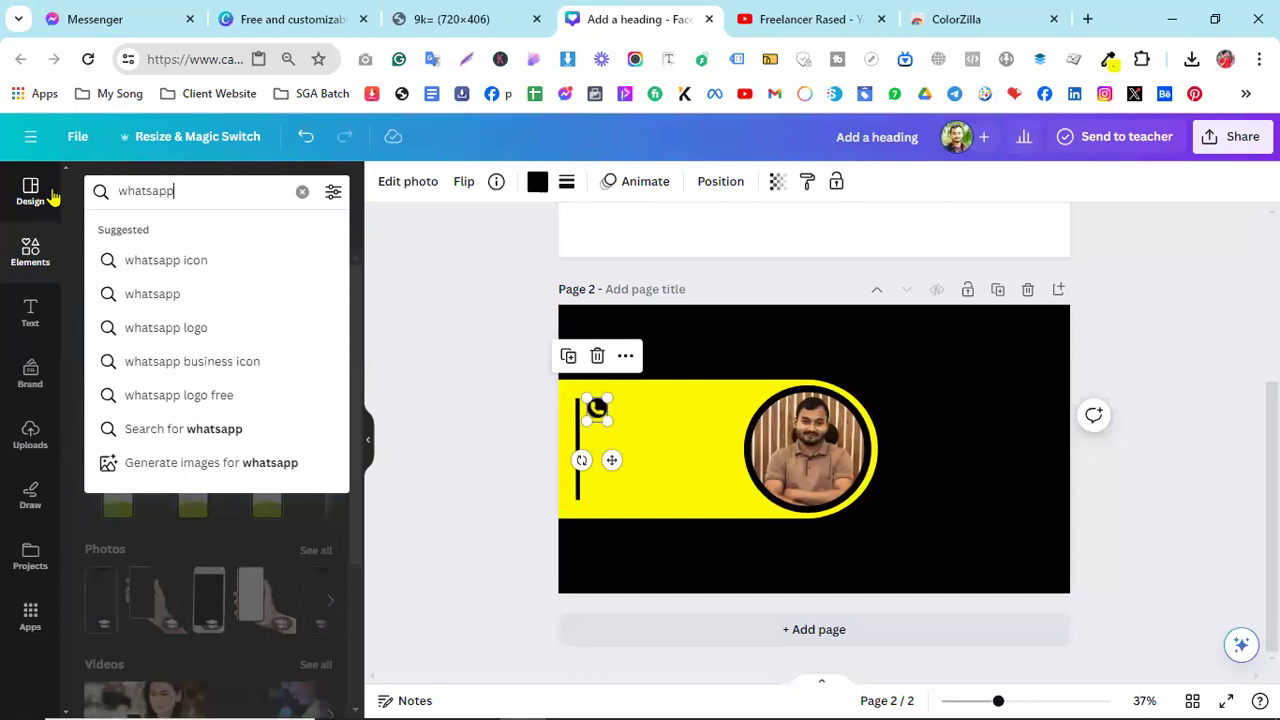
key("Return")
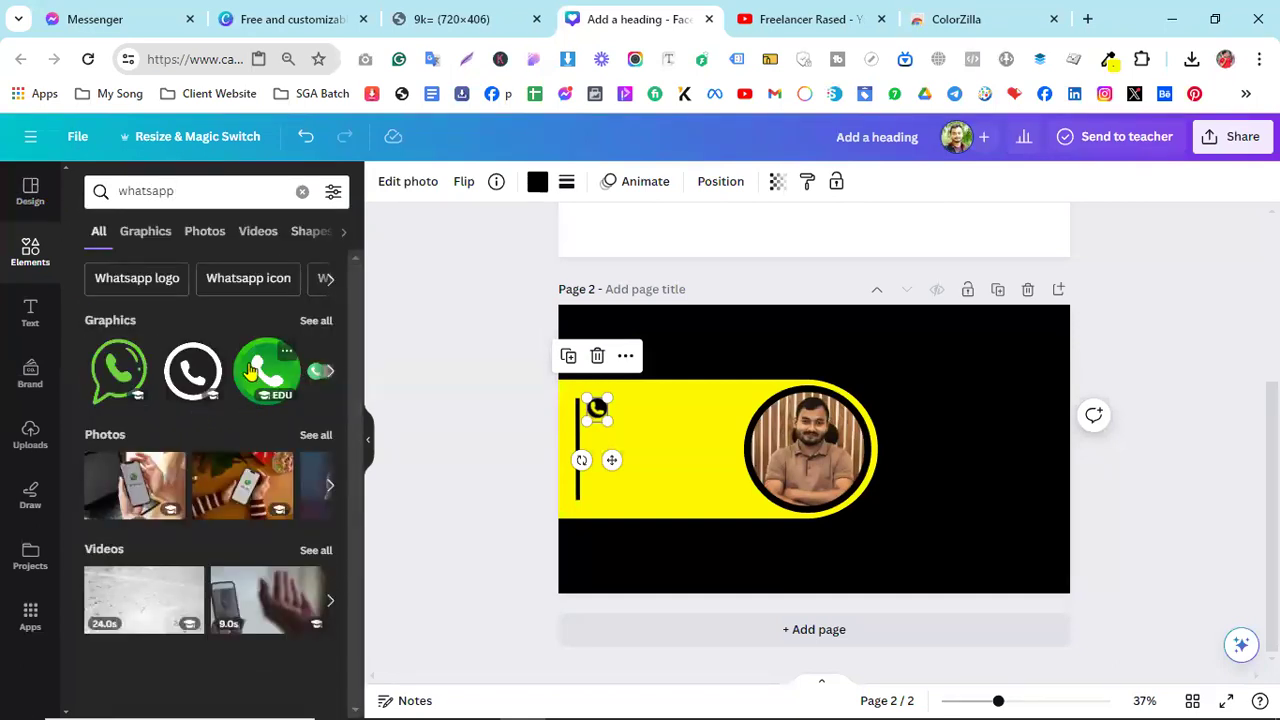
left_click(193, 371)
left_click_drag(822, 460, 673, 458)
left_click_drag(721, 391, 605, 489)
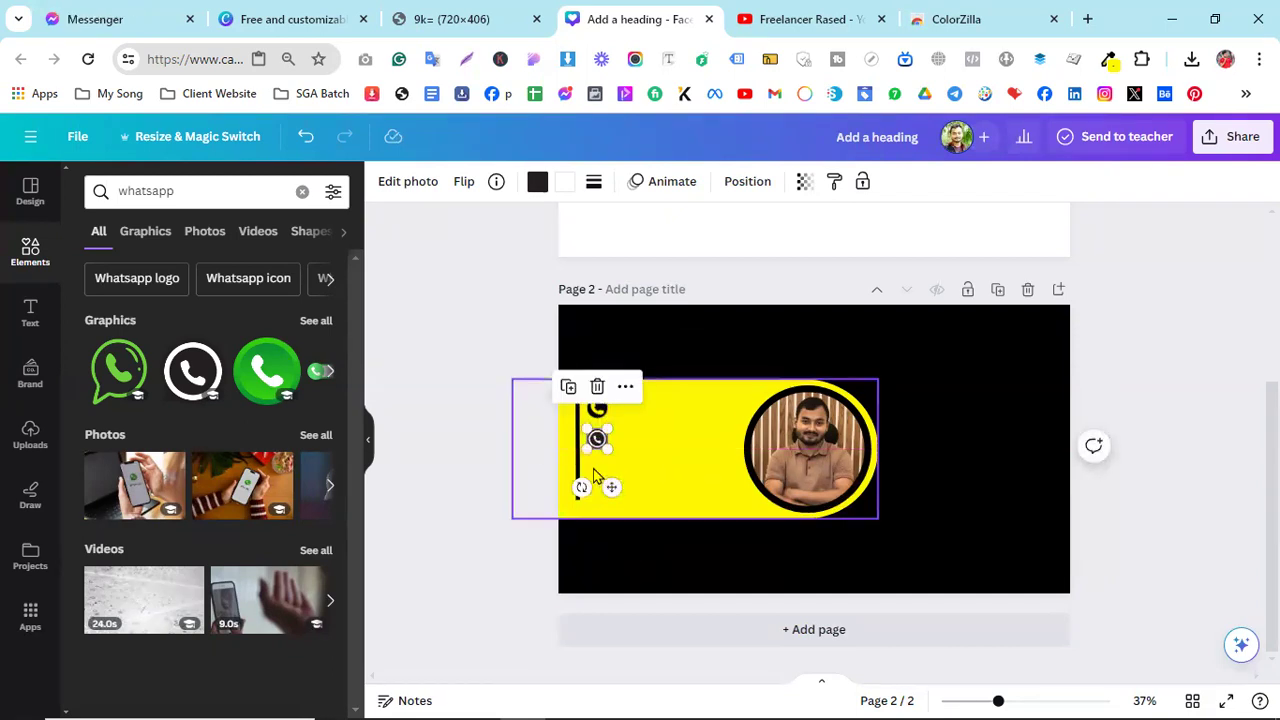
scroll(594, 482, "up", 5)
left_click_drag(777, 677, 705, 690)
left_click(557, 437)
mouse_move(486, 409)
left_mouse_down()
mouse_move(490, 347)
mouse_move(489, 393)
left_mouse_up()
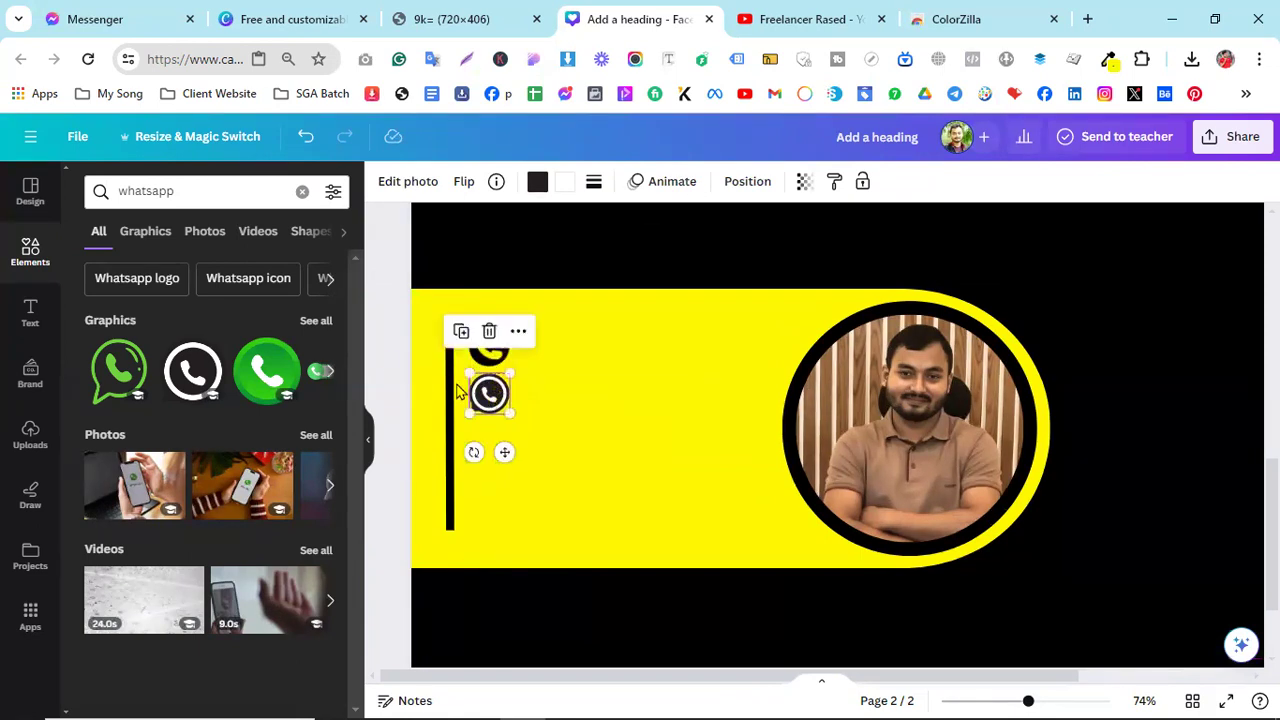
- Add a location pin icon, shrunk to 59×59, lined up below the WhatsApp icon
left_click(195, 190)
type("loc")
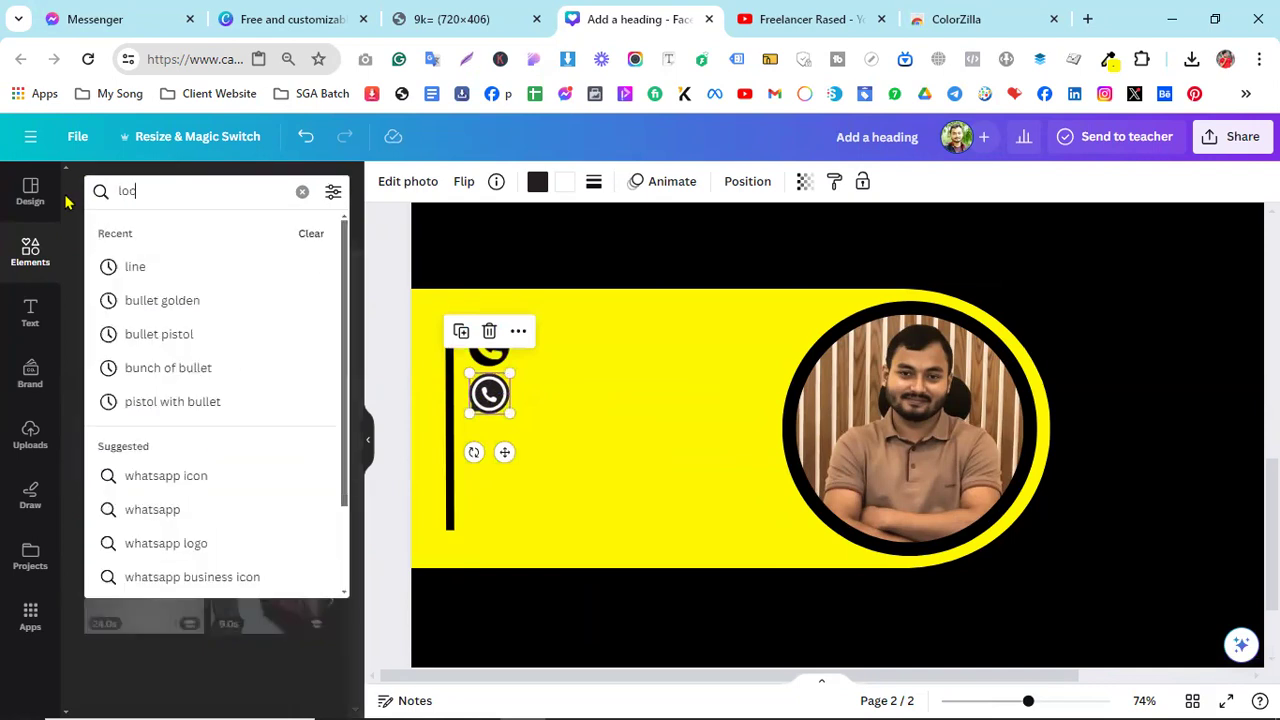
type("ation")
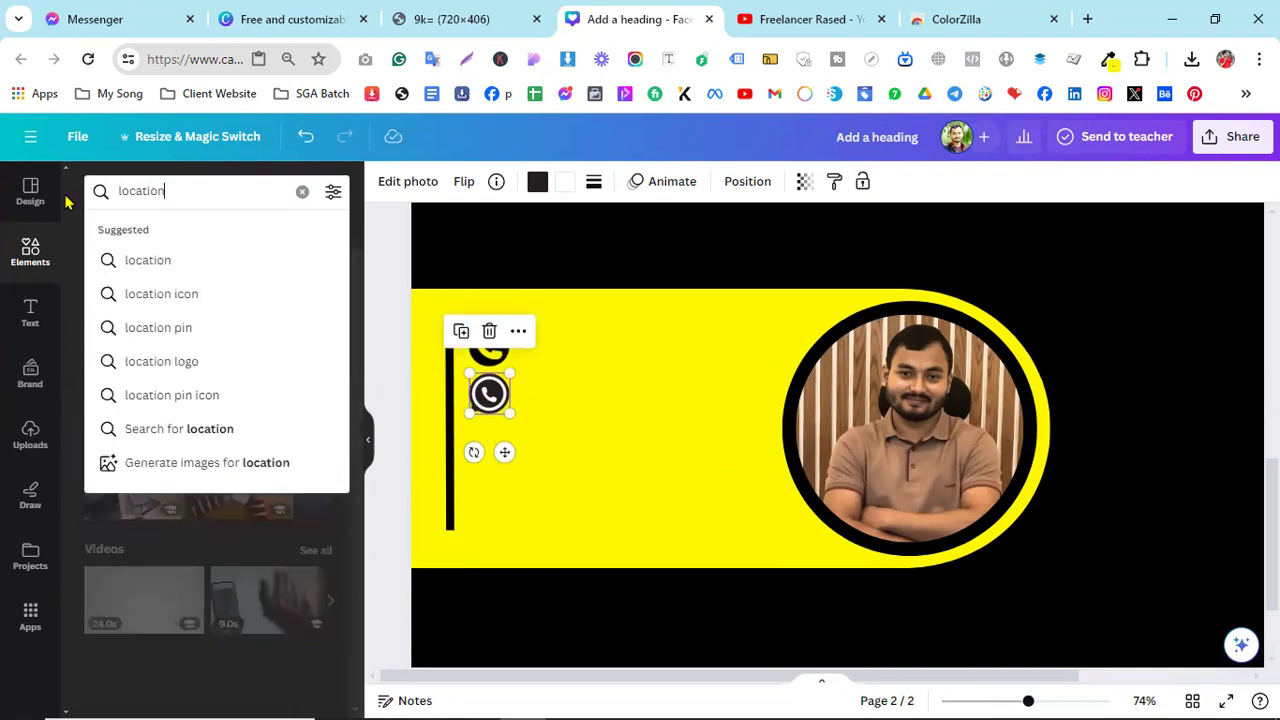
key("Return")
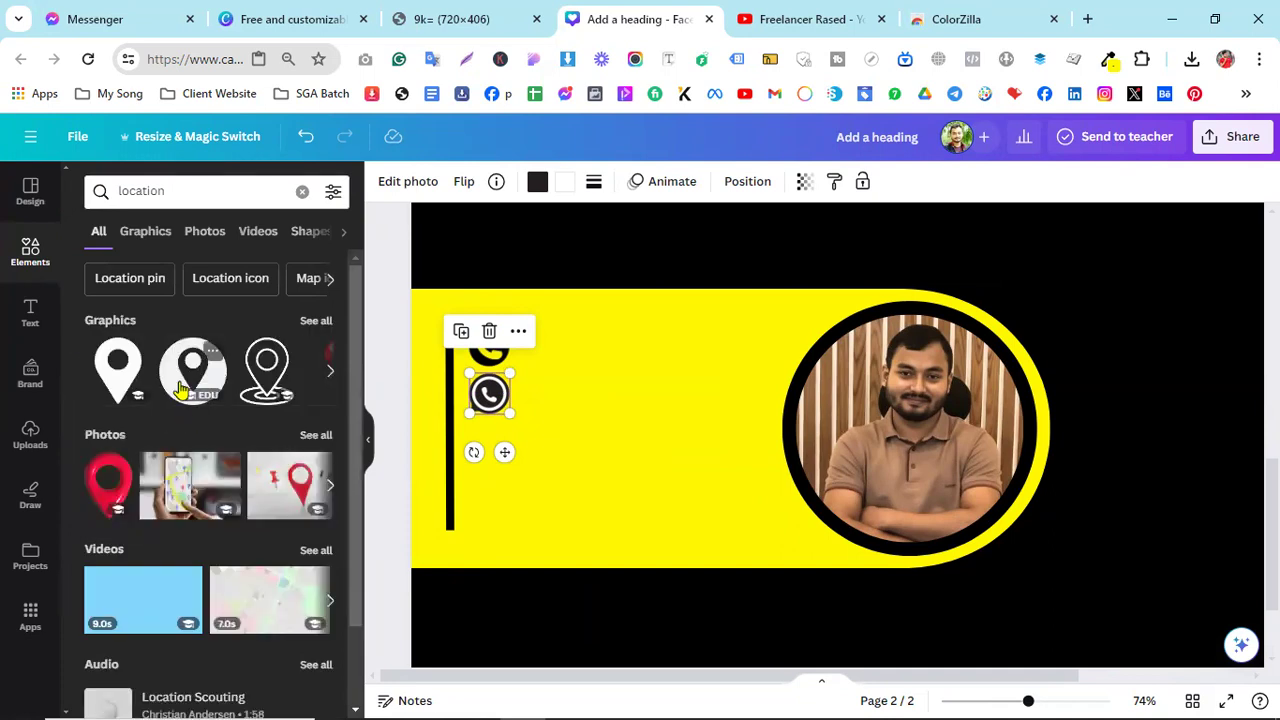
left_click(186, 372)
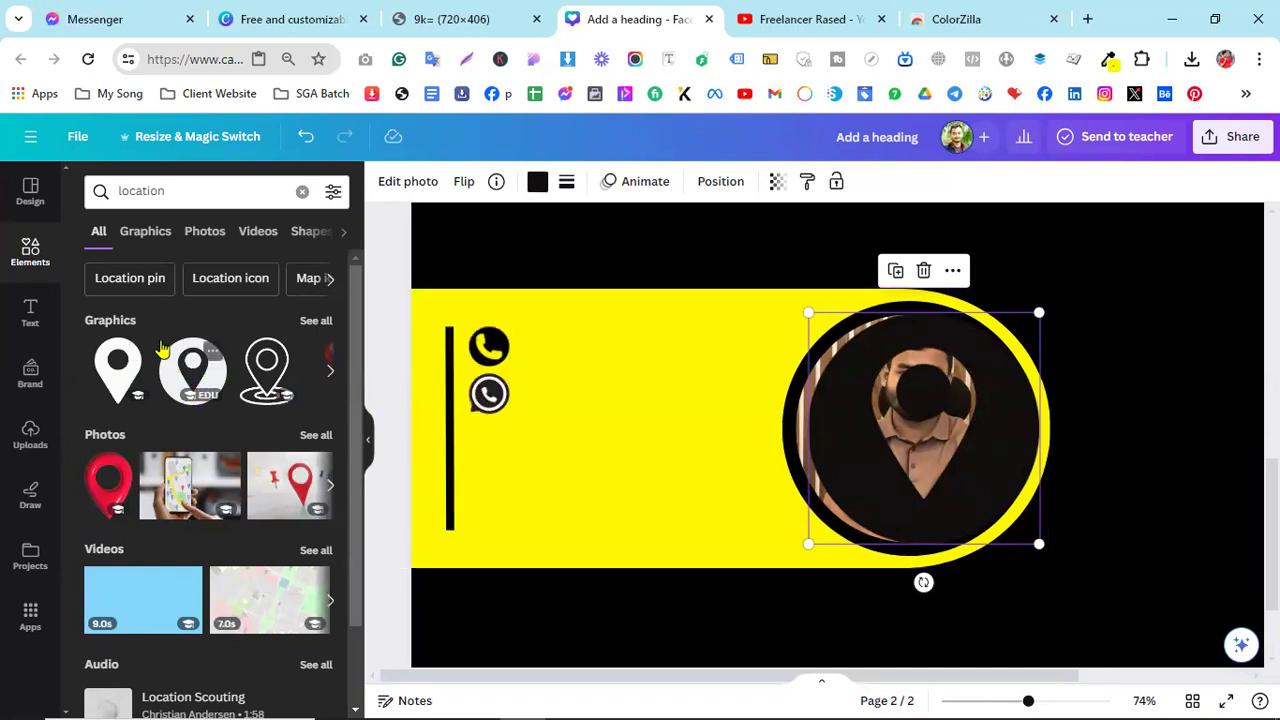
left_click_drag(905, 399, 607, 398)
left_click_drag(741, 311, 486, 446)
left_click(505, 475)
left_click(614, 448)
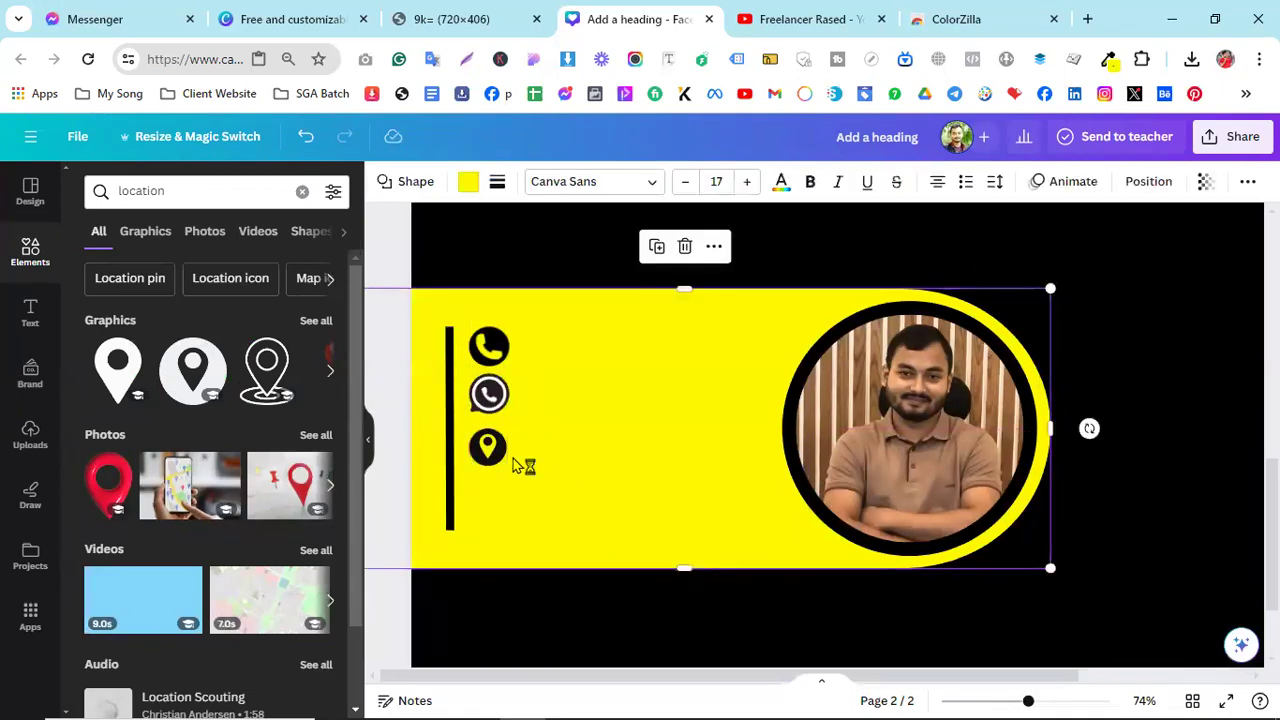
left_click(479, 455)
left_click_drag(487, 452, 486, 440)
- Add a black-circle globe icon from a 'website' search, shrunk to icon size below the pin
left_click(200, 188)
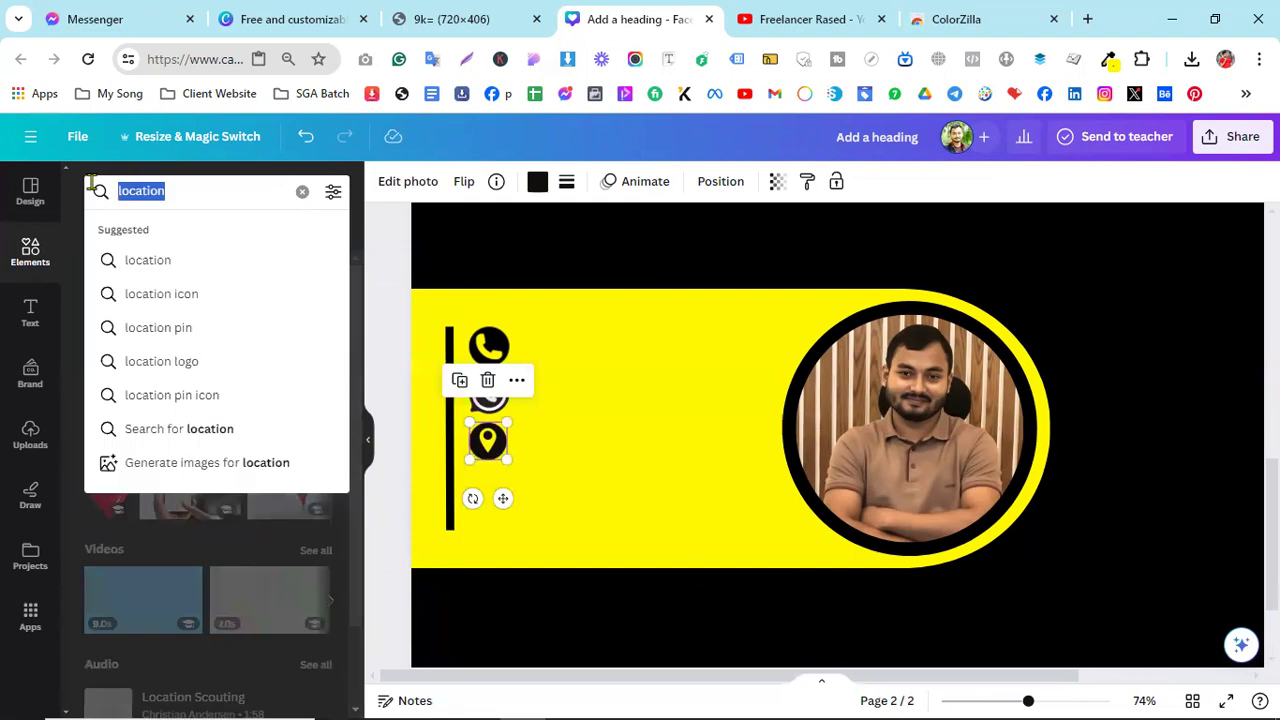
type("website")
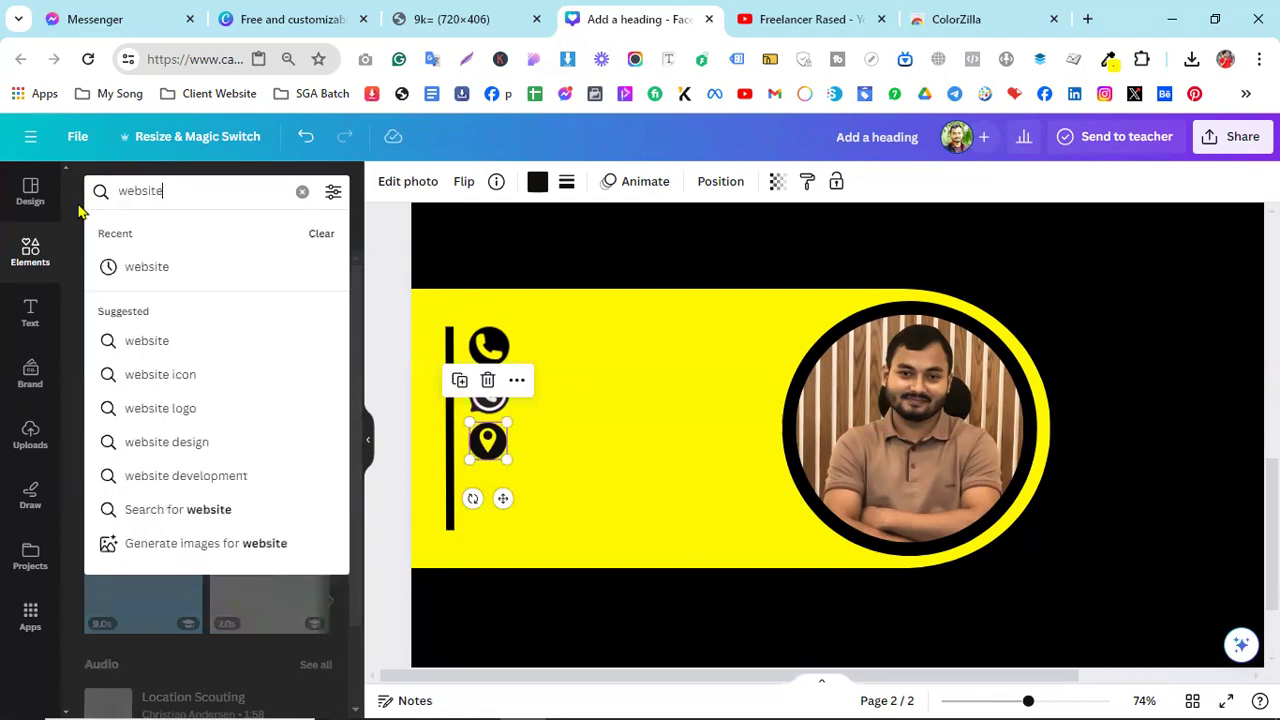
left_click(168, 268)
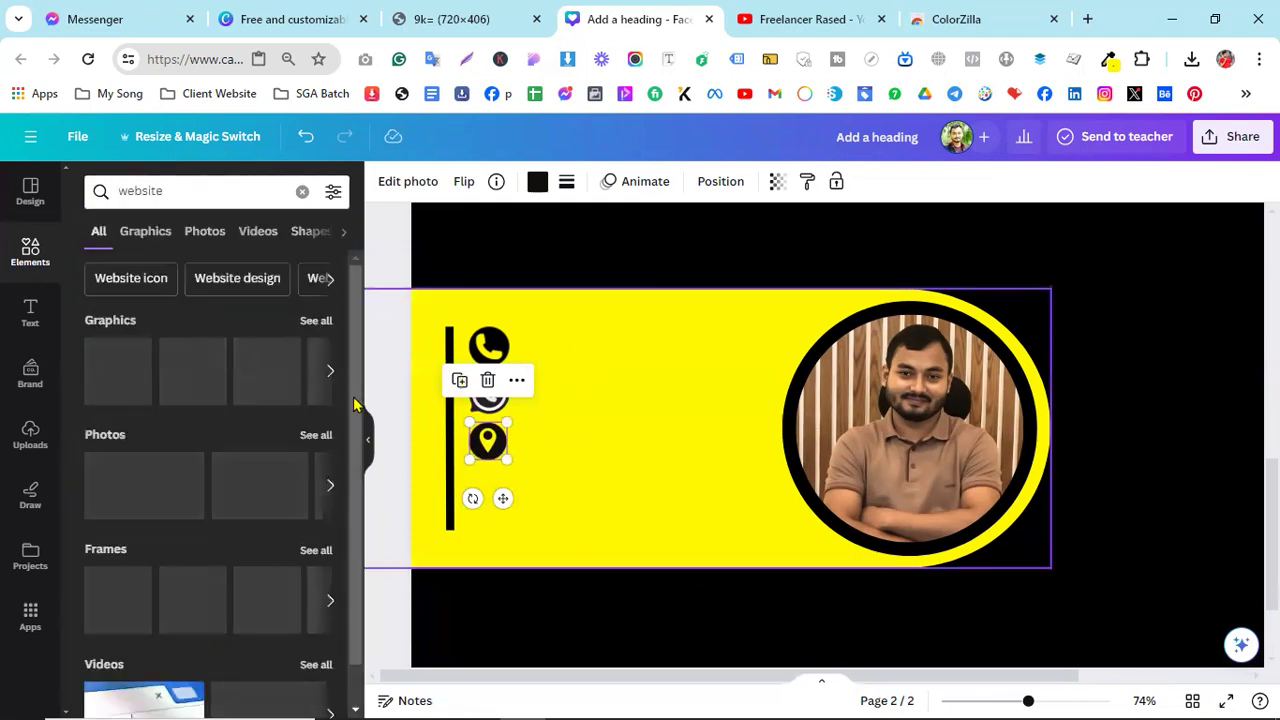
left_click(192, 370)
left_click_drag(917, 426, 698, 432)
left_click_drag(810, 318, 488, 486)
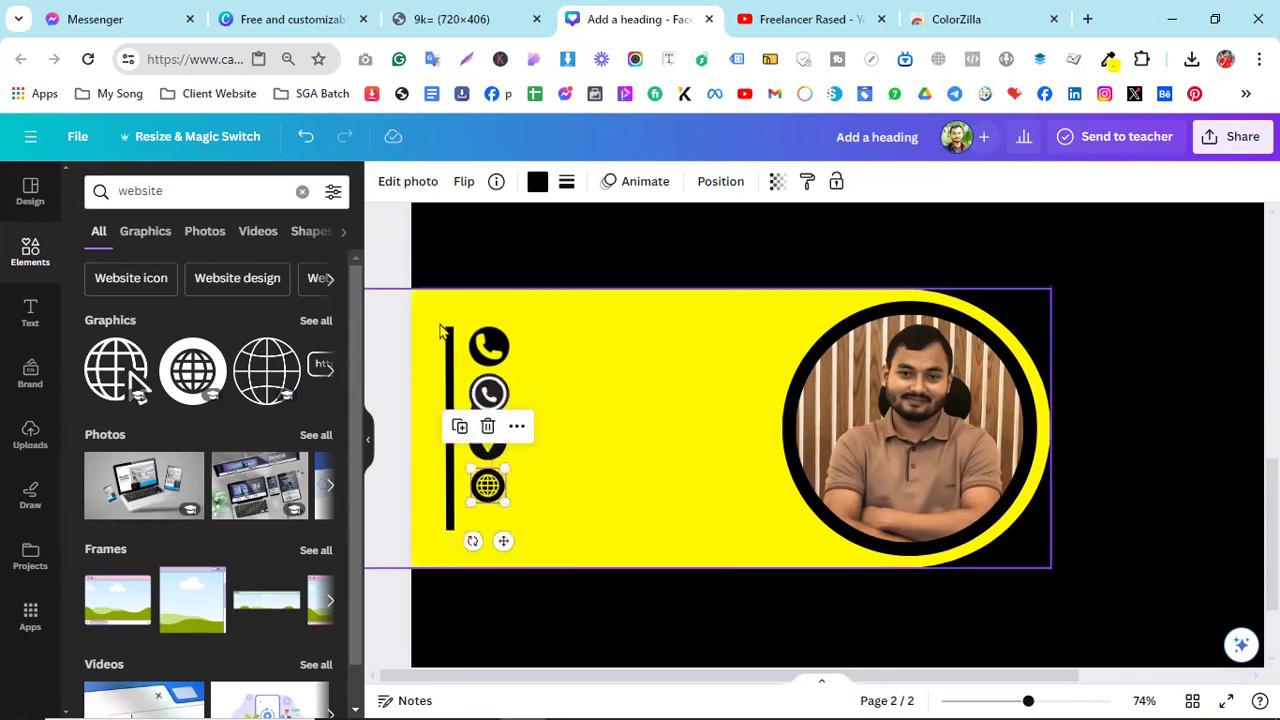
left_click(580, 491)
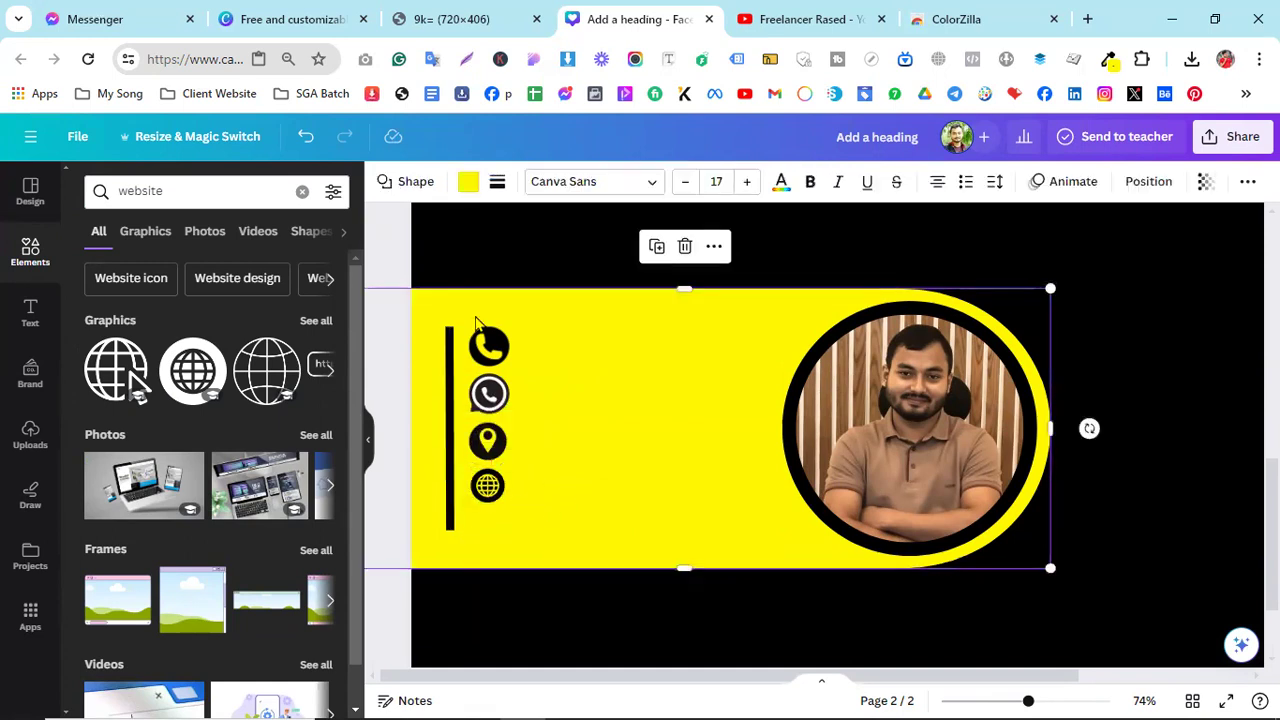
- Undo the accidental yellow band move, then select all four contact icons and move them together
left_click_drag(540, 515, 531, 499)
key("ctrl+z")
left_click(488, 348)
left_click(528, 366)
left_click(490, 350)
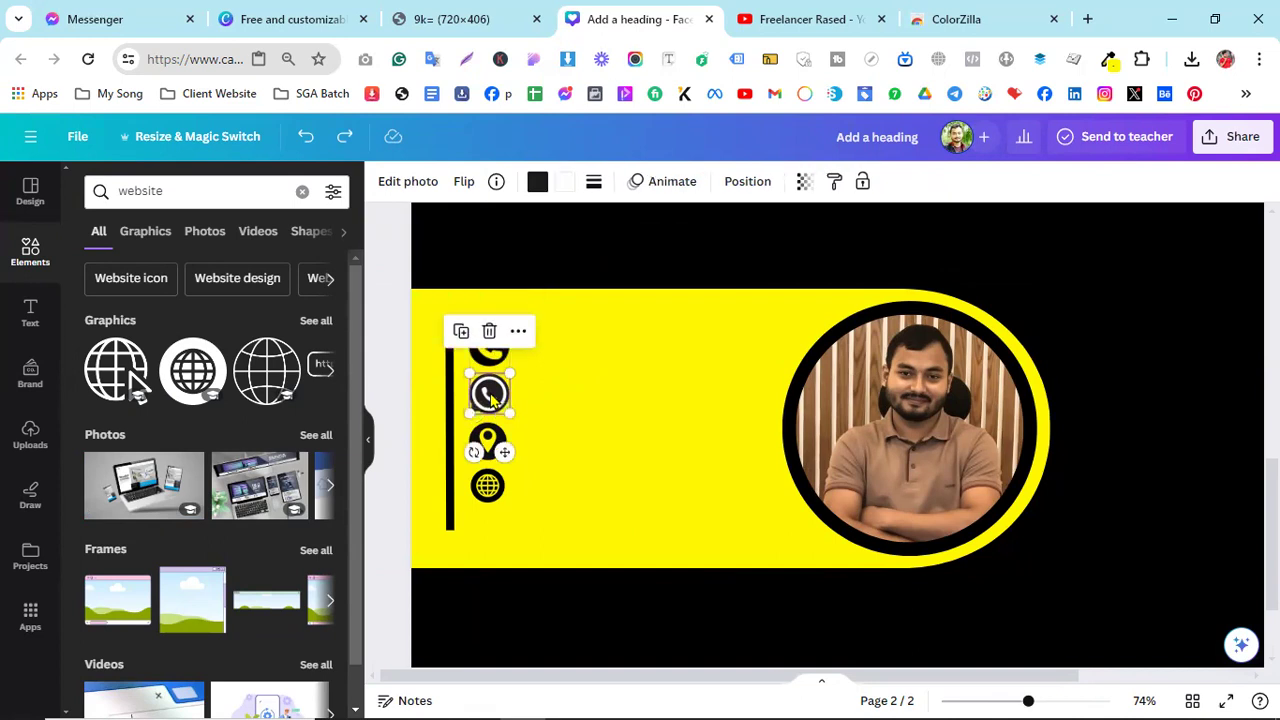
left_click(490, 352)
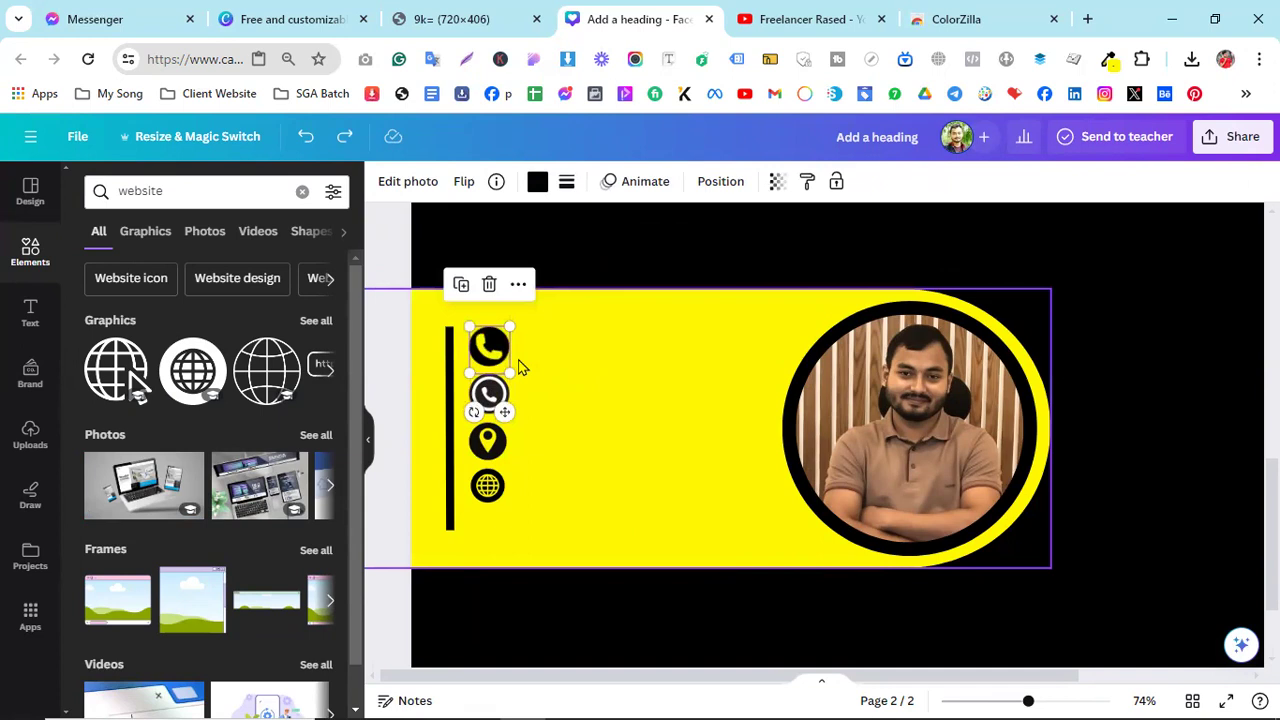
left_click(557, 363)
left_click(498, 357)
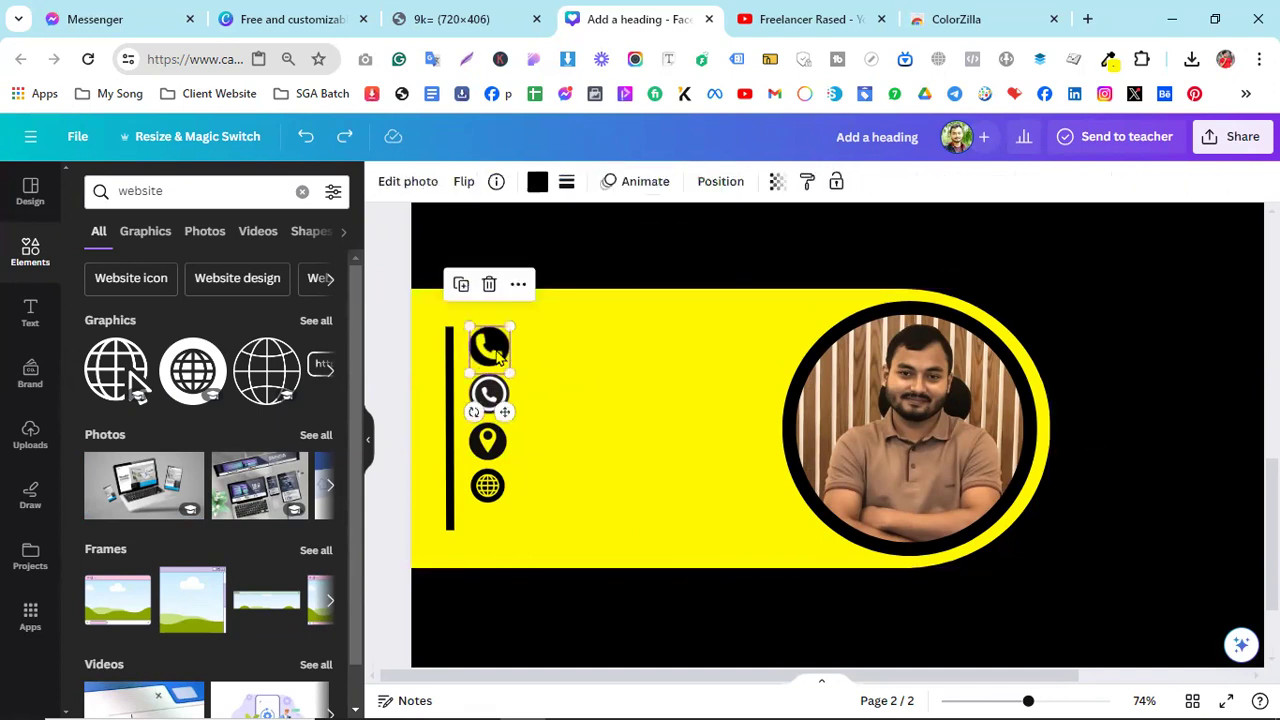
left_click(493, 398, "shift")
left_click(488, 440, "shift")
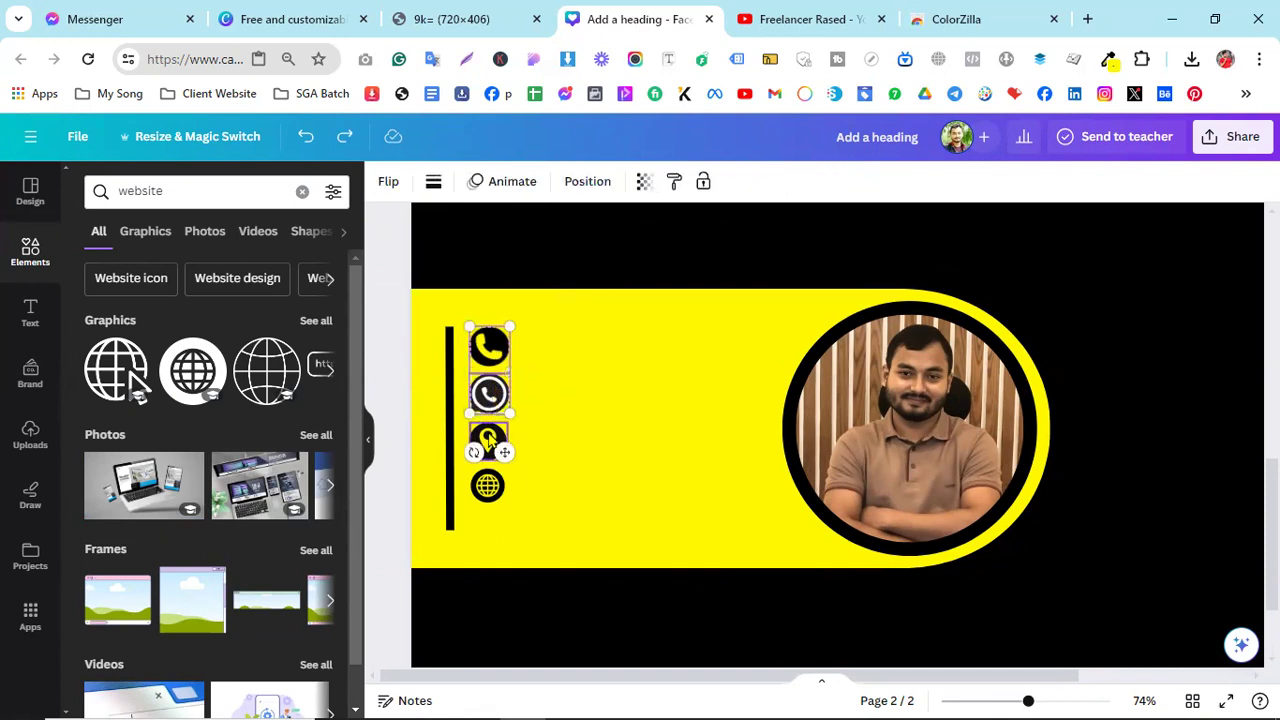
left_click(488, 486, "shift")
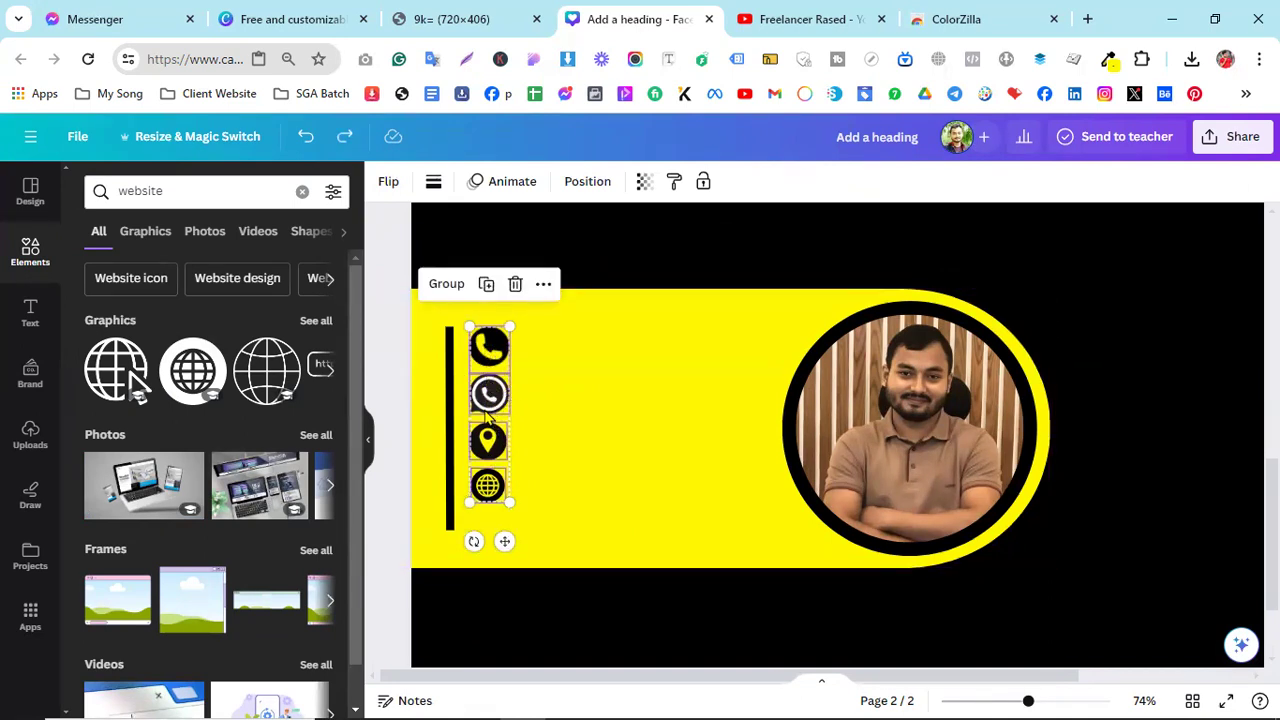
mouse_move(497, 400)
left_mouse_down()
mouse_move(508, 428)
mouse_move(680, 403)
mouse_move(487, 411)
left_mouse_up()
- Reselect the four icons and align them in a column beside the black bar, then compare with the reference
left_click(541, 414)
left_click(541, 414)
left_click(484, 360)
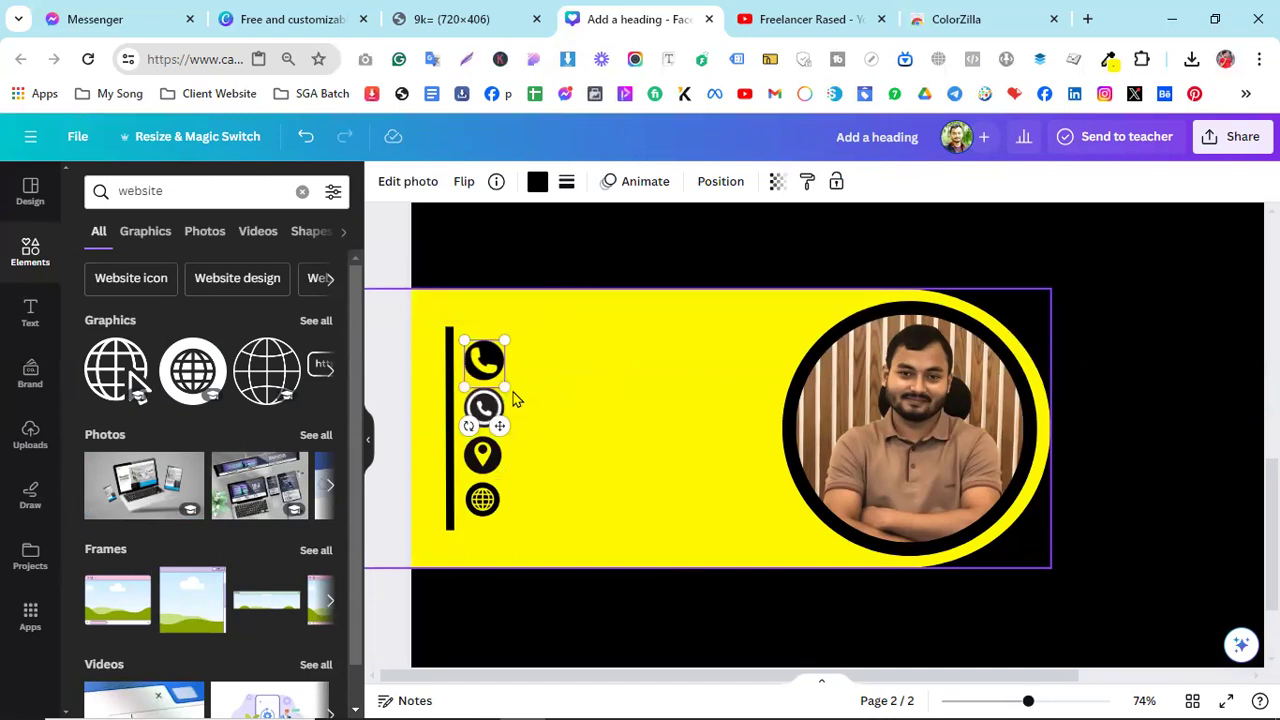
left_click(484, 406, "shift")
left_click(483, 452, "shift")
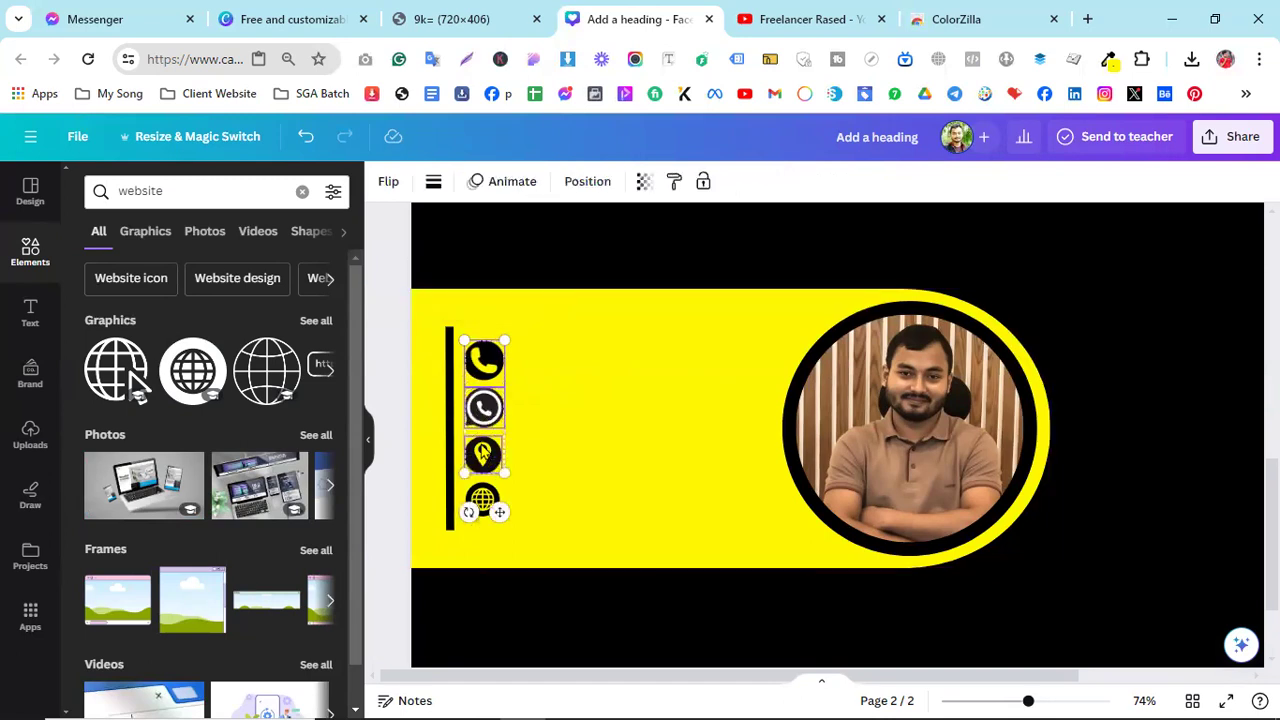
left_click(483, 500, "shift")
left_click_drag(490, 465, 484, 411)
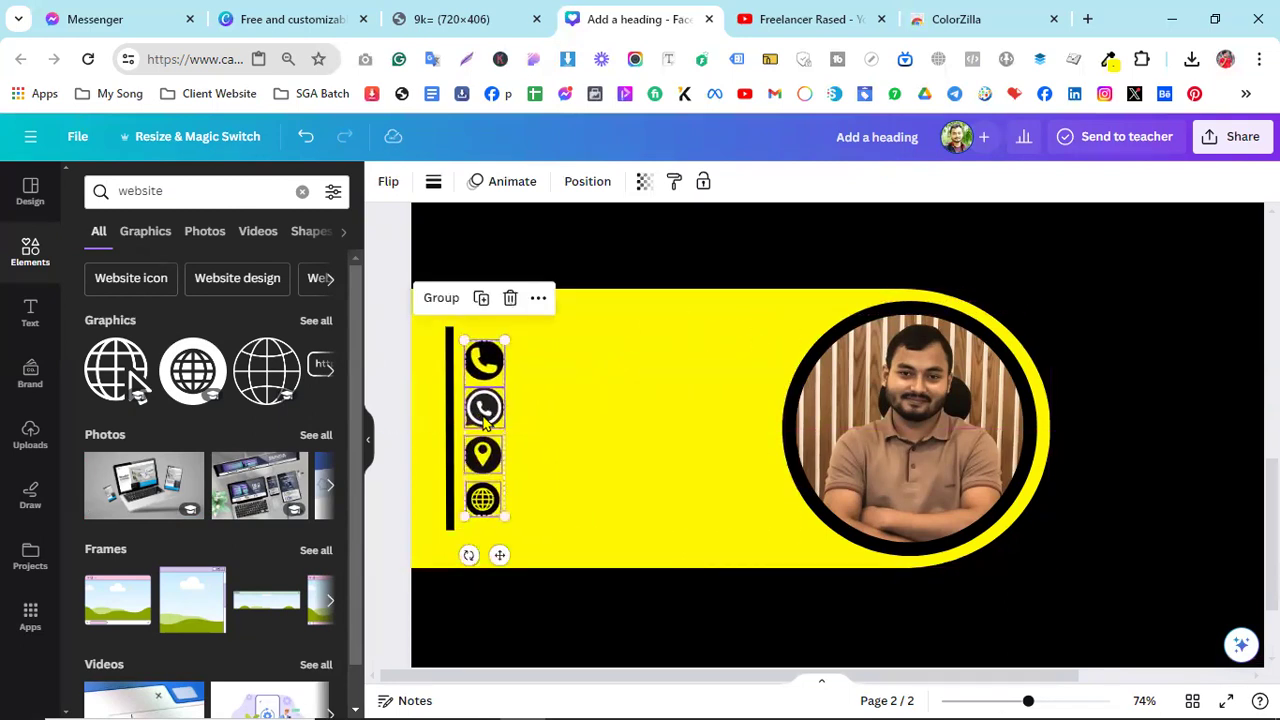
left_click(412, 418)
left_click(401, 12)
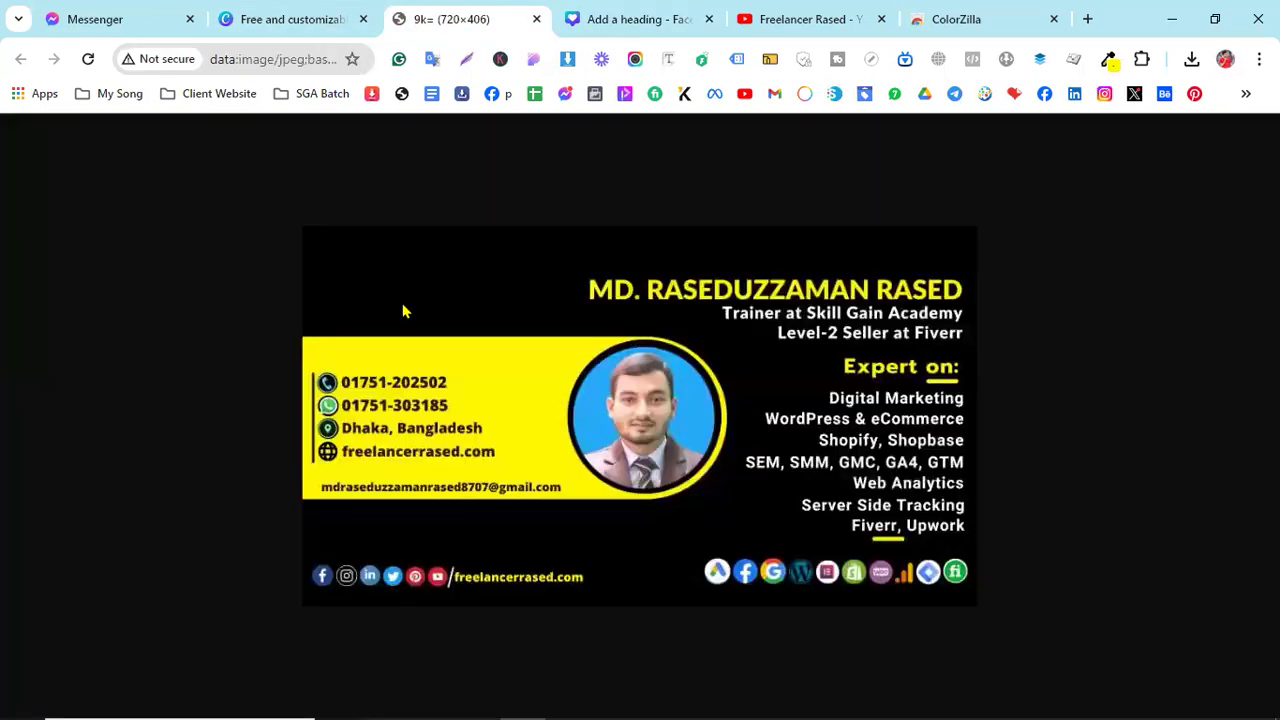
left_click(610, 16)
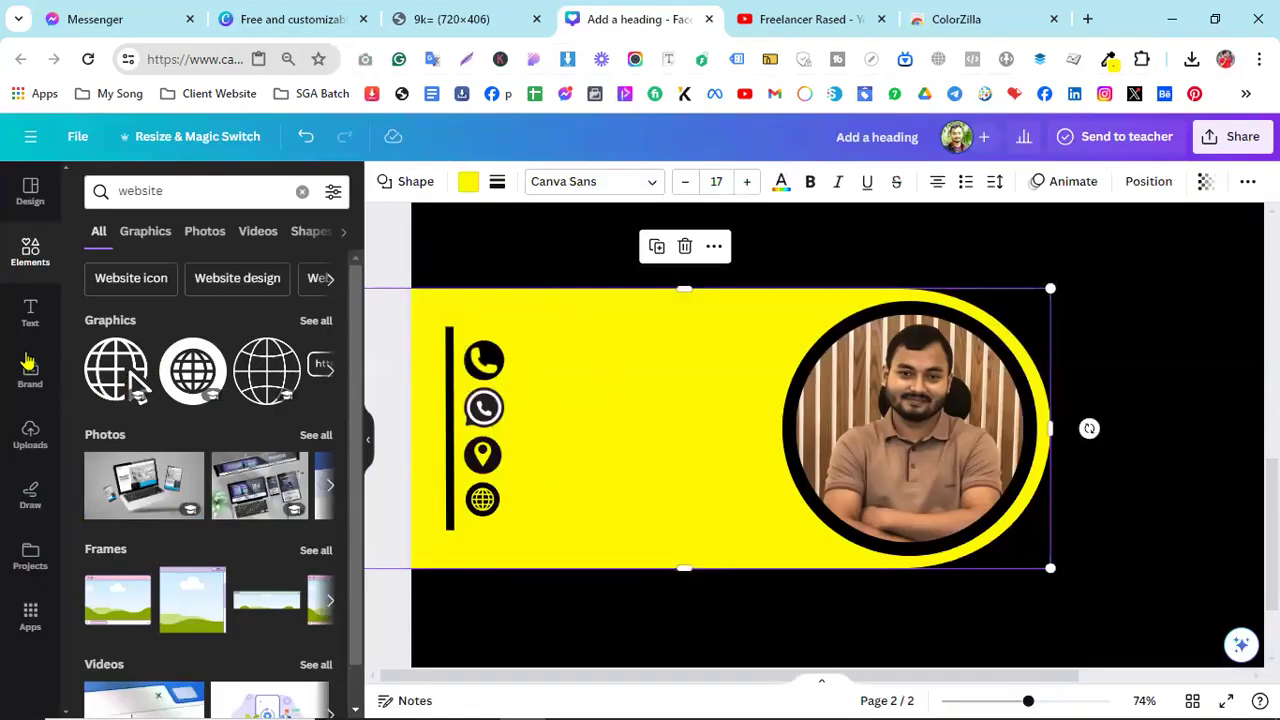
- Add a subheading beside the phone icon and type the contact phone number
left_click(44, 337)
left_click(163, 417)
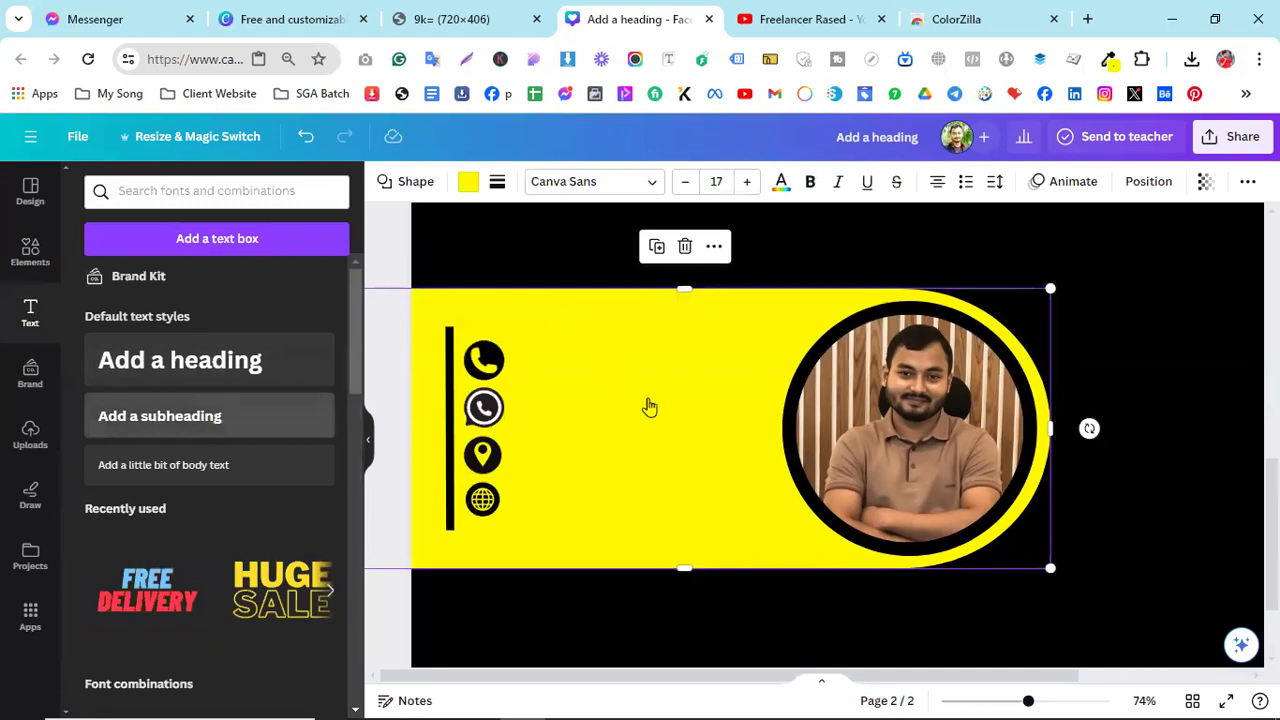
left_click_drag(852, 492, 666, 397)
left_click(650, 365)
double_click(650, 368)
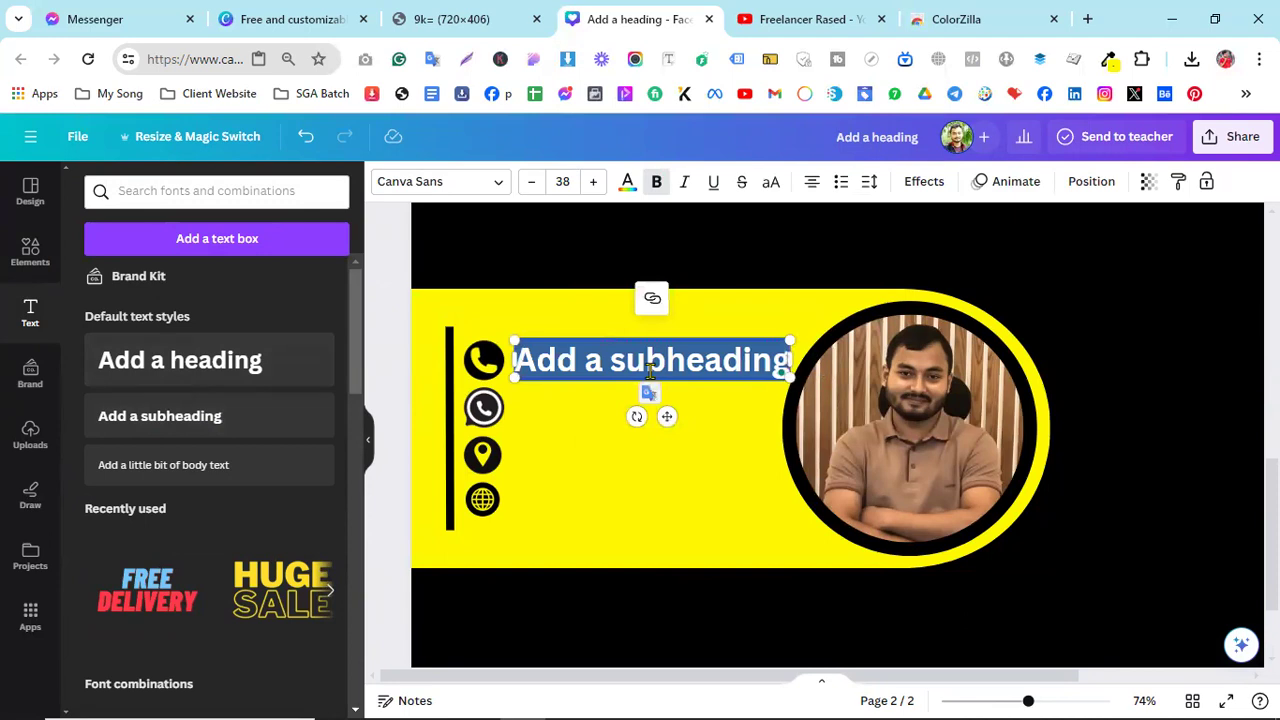
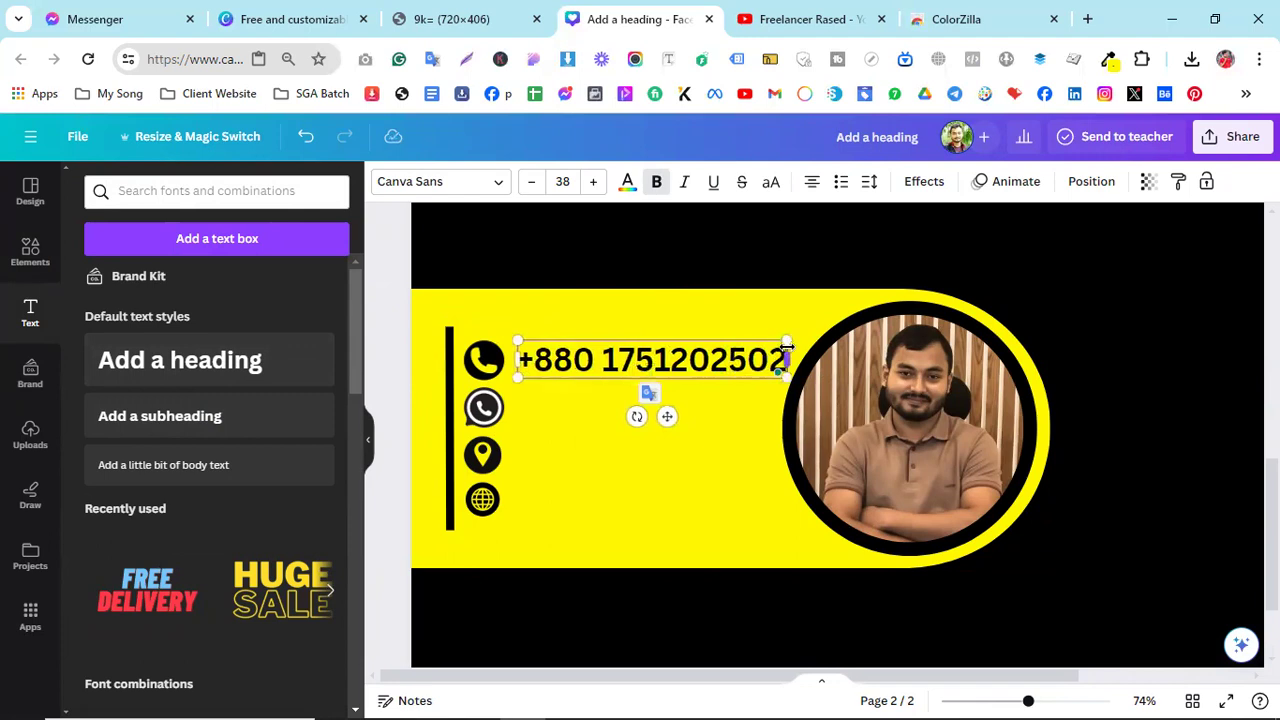
- Resize and nudge the phone number text to about size 29.3 so it fits the row
left_click_drag(784, 341, 720, 358)
left_click(611, 374)
left_click_drag(611, 374, 603, 369)
left_click(642, 401)
left_click(655, 401)
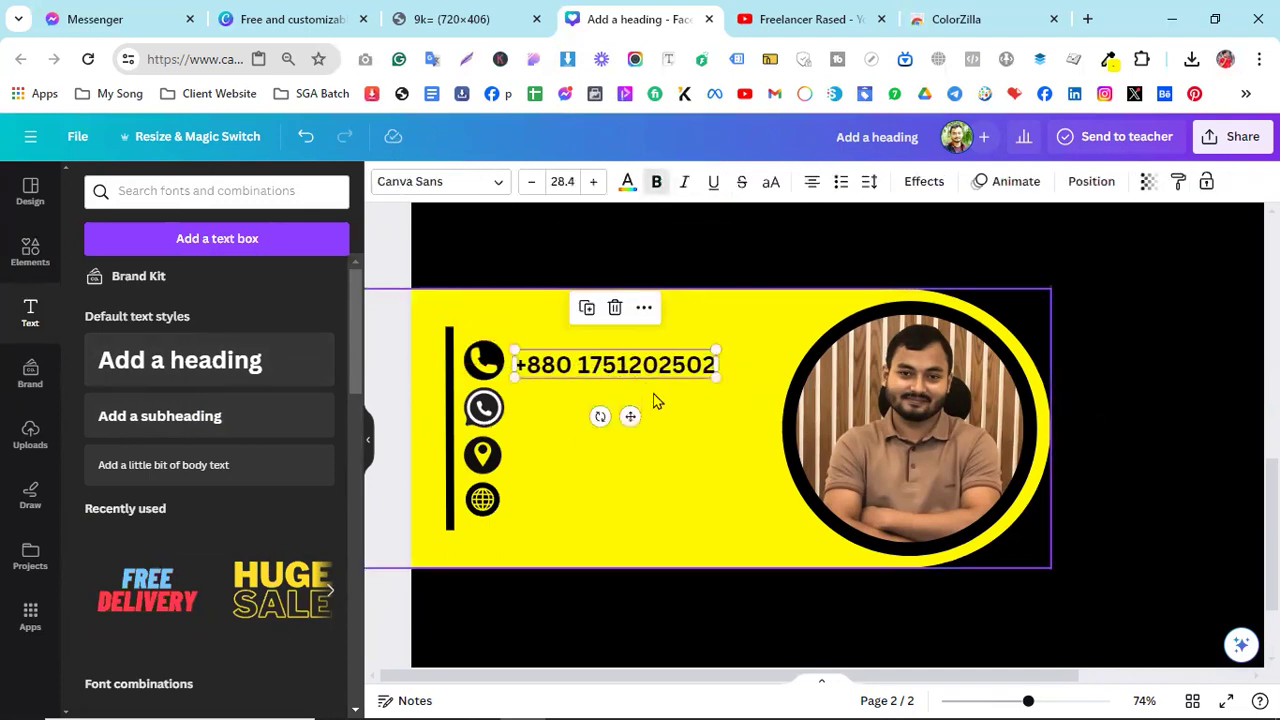
left_click_drag(655, 401, 657, 400)
left_click(594, 362)
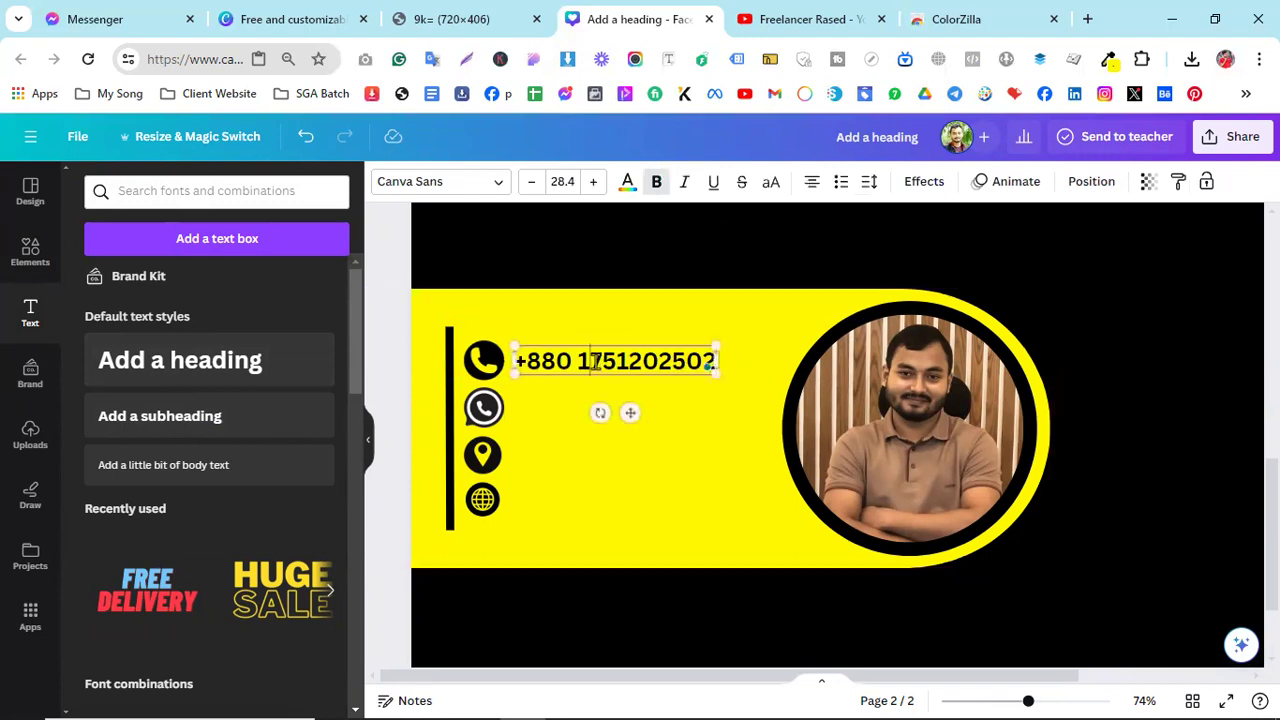
left_click(672, 401)
left_click(672, 366)
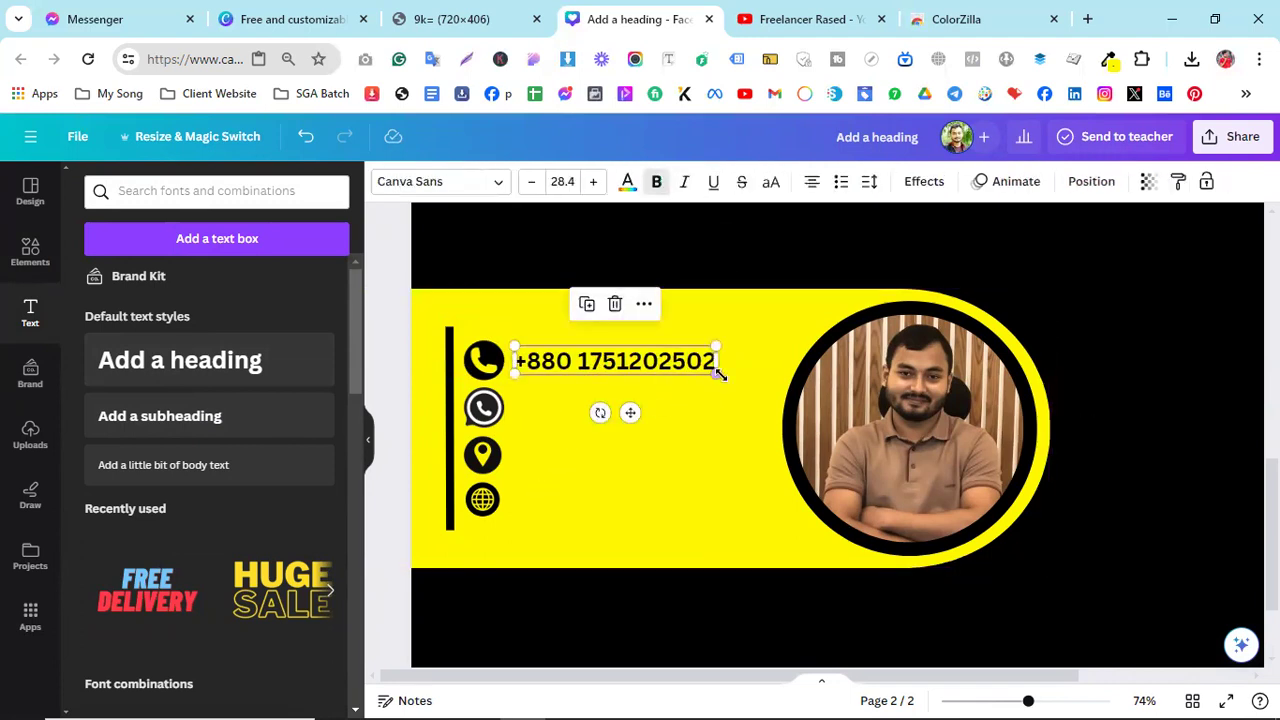
left_click_drag(722, 377, 730, 383)
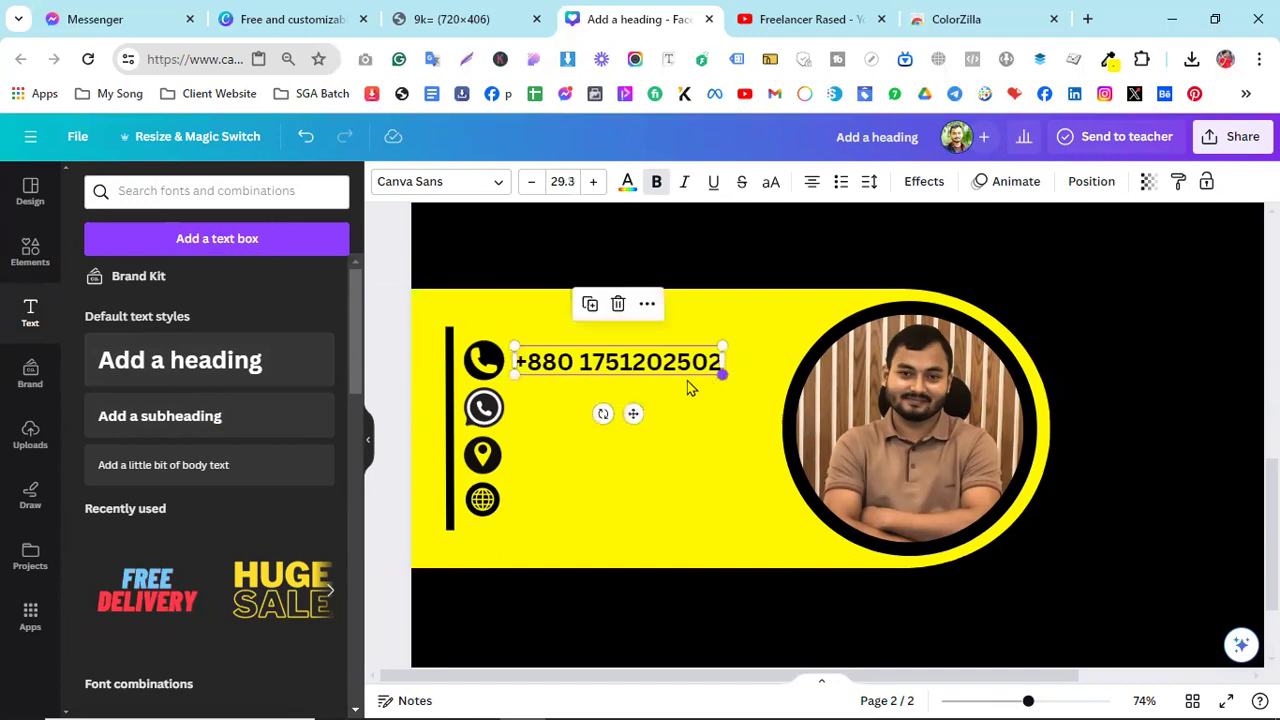
left_click(657, 463)
left_click(605, 375)
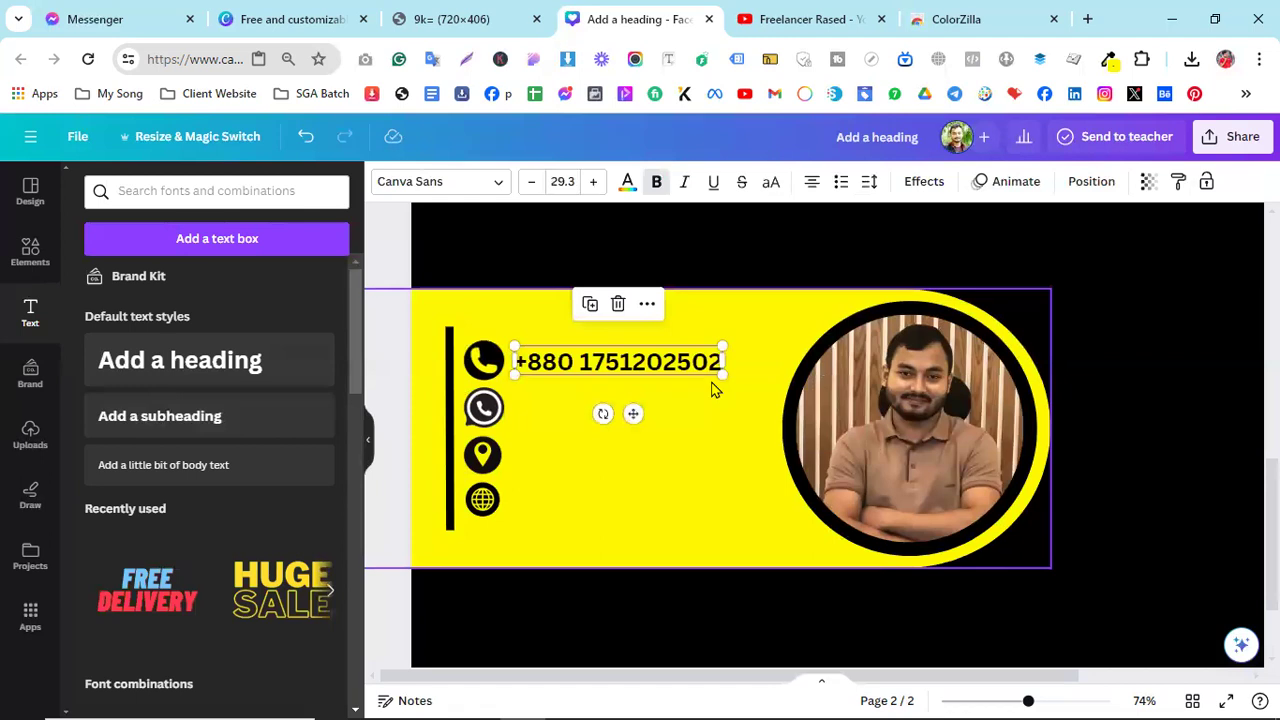
- Copy the phone number text down into the next icon rows
right_click(668, 362)
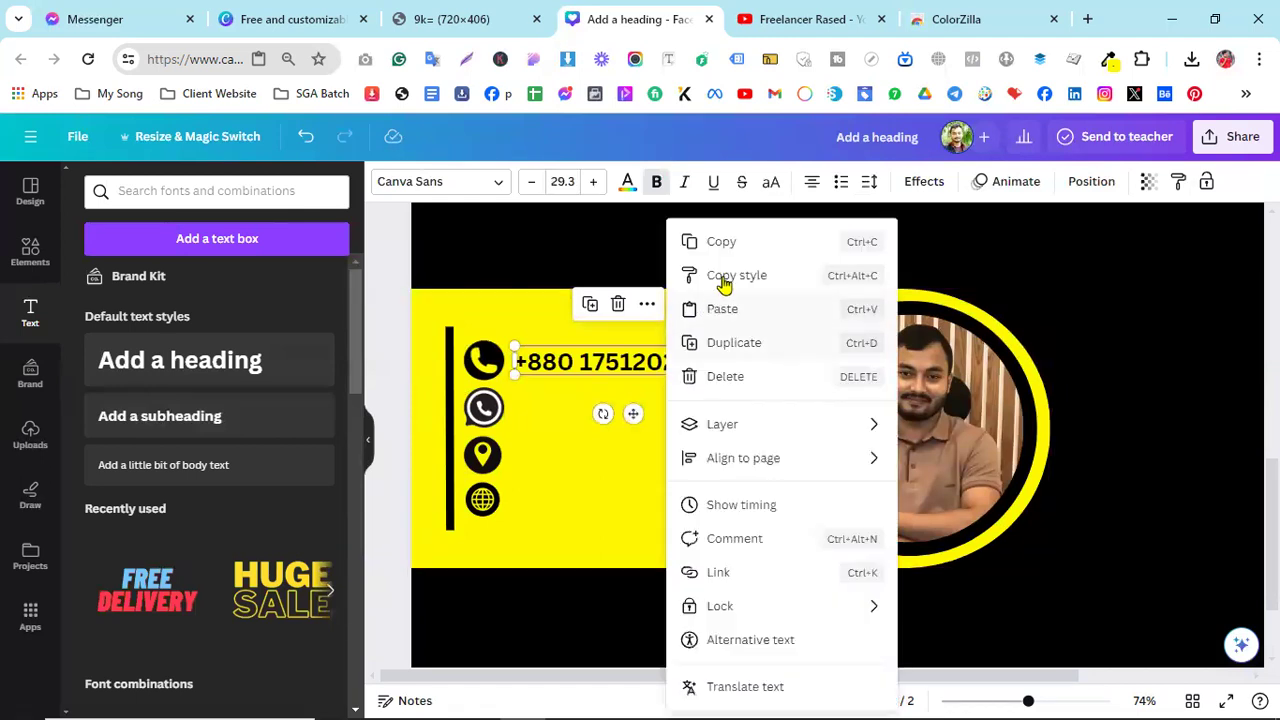
left_click(723, 246)
right_click(725, 452)
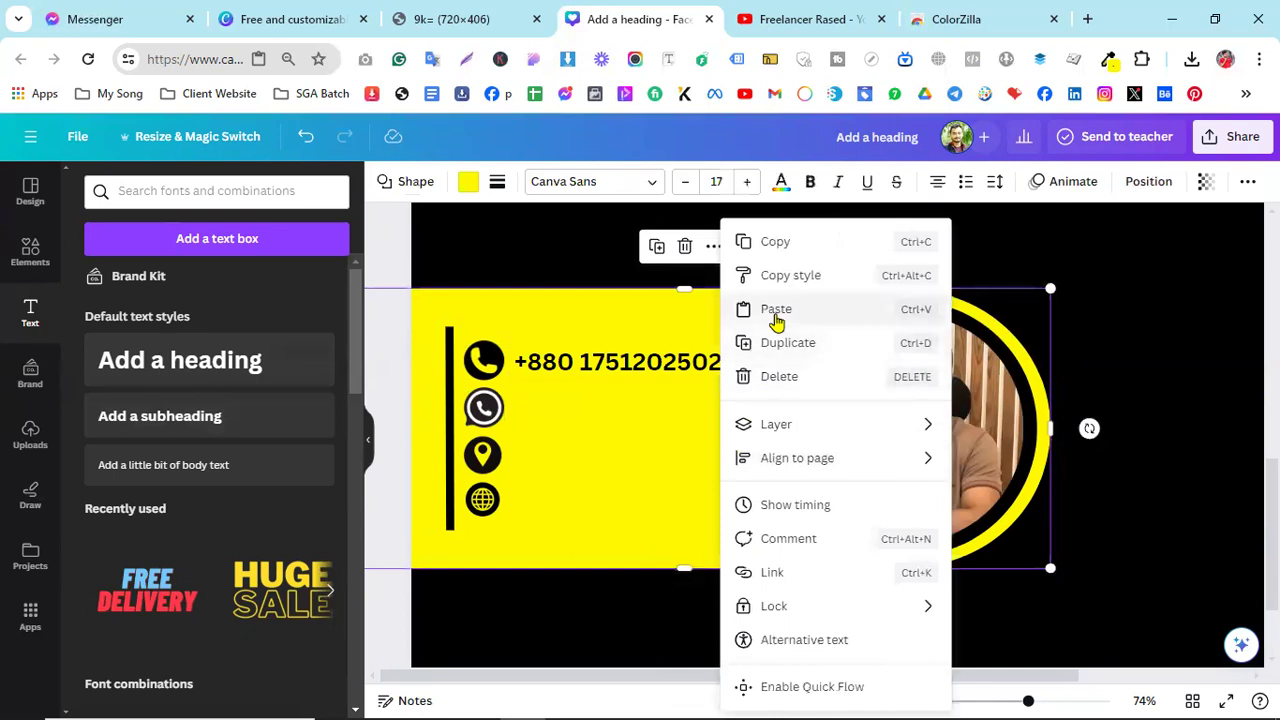
left_click(778, 316)
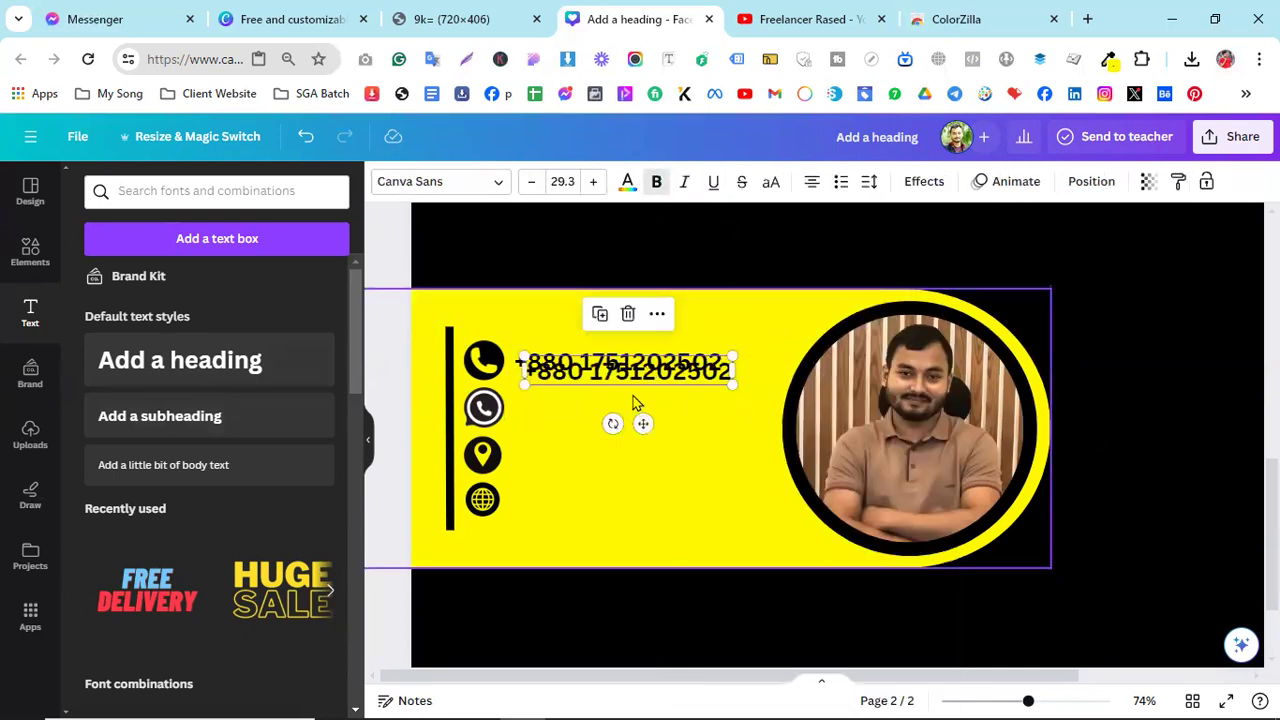
left_click_drag(641, 425, 640, 507)
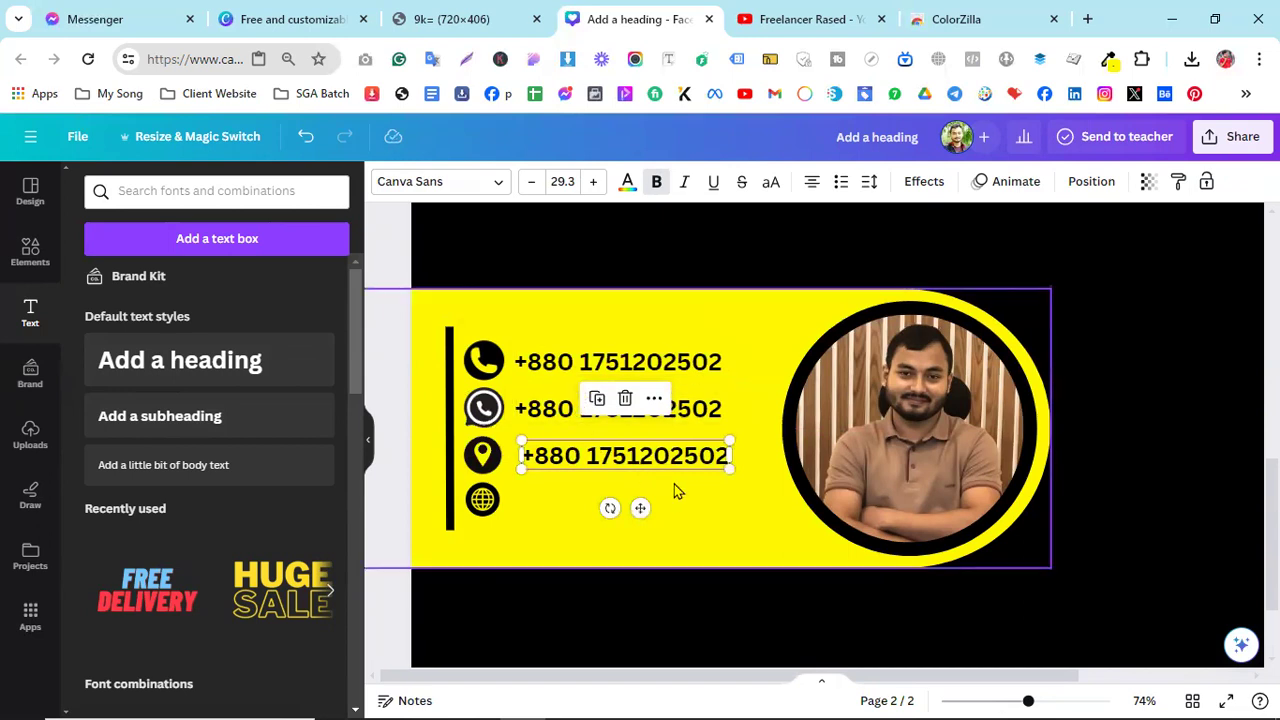
key("ctrl+d")
left_click_drag(640, 461, 640, 543)
- Change the WhatsApp-row copy to the second phone number
left_click(556, 365)
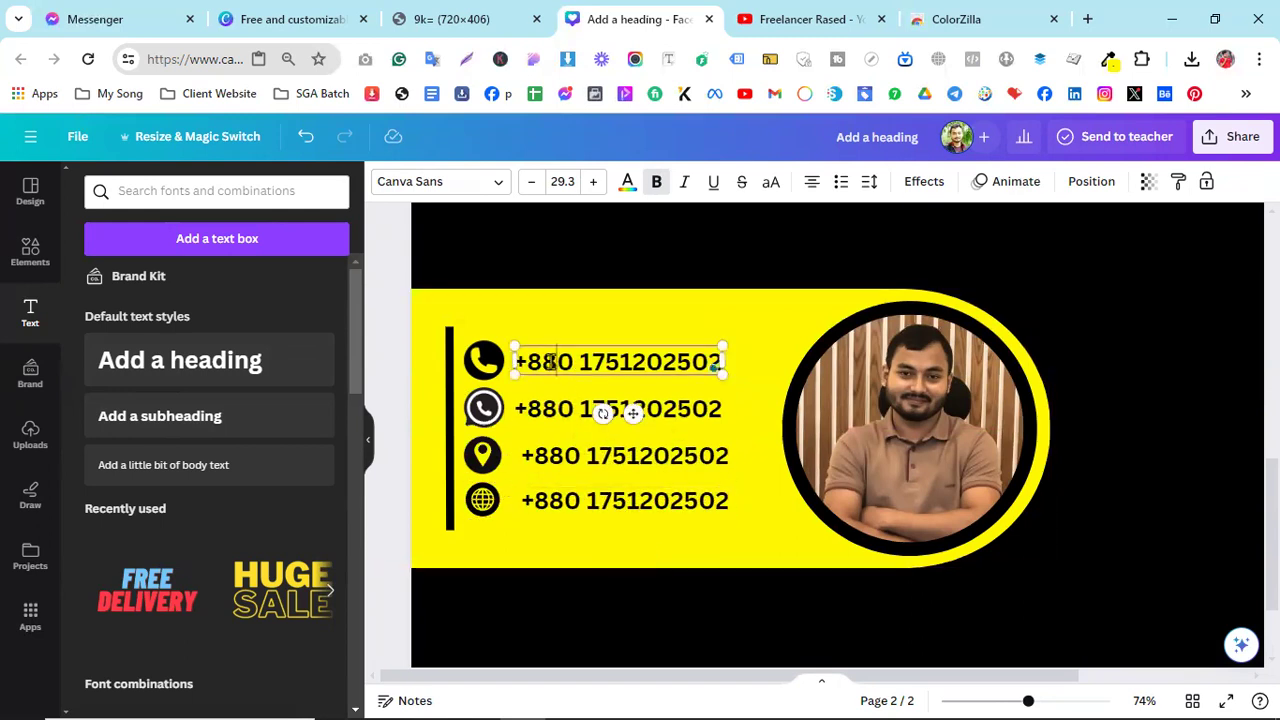
double_click(550, 412)
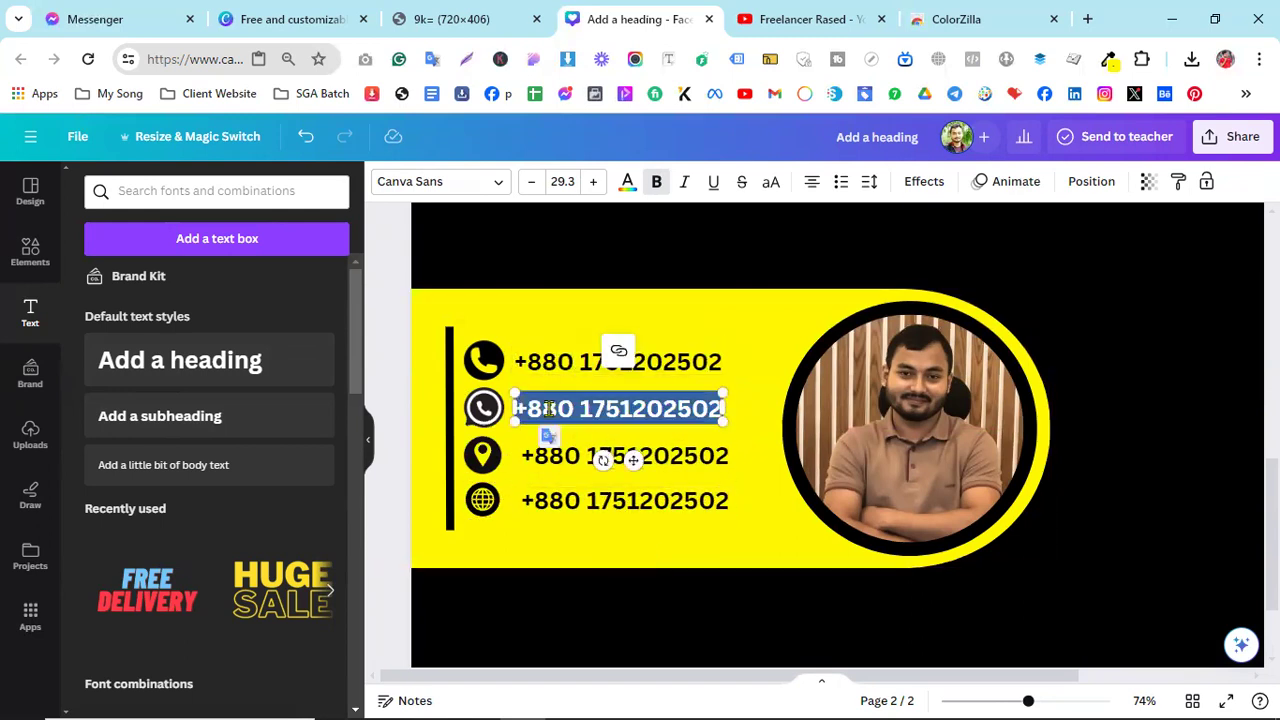
left_click(621, 408)
left_click(711, 404, "shift")
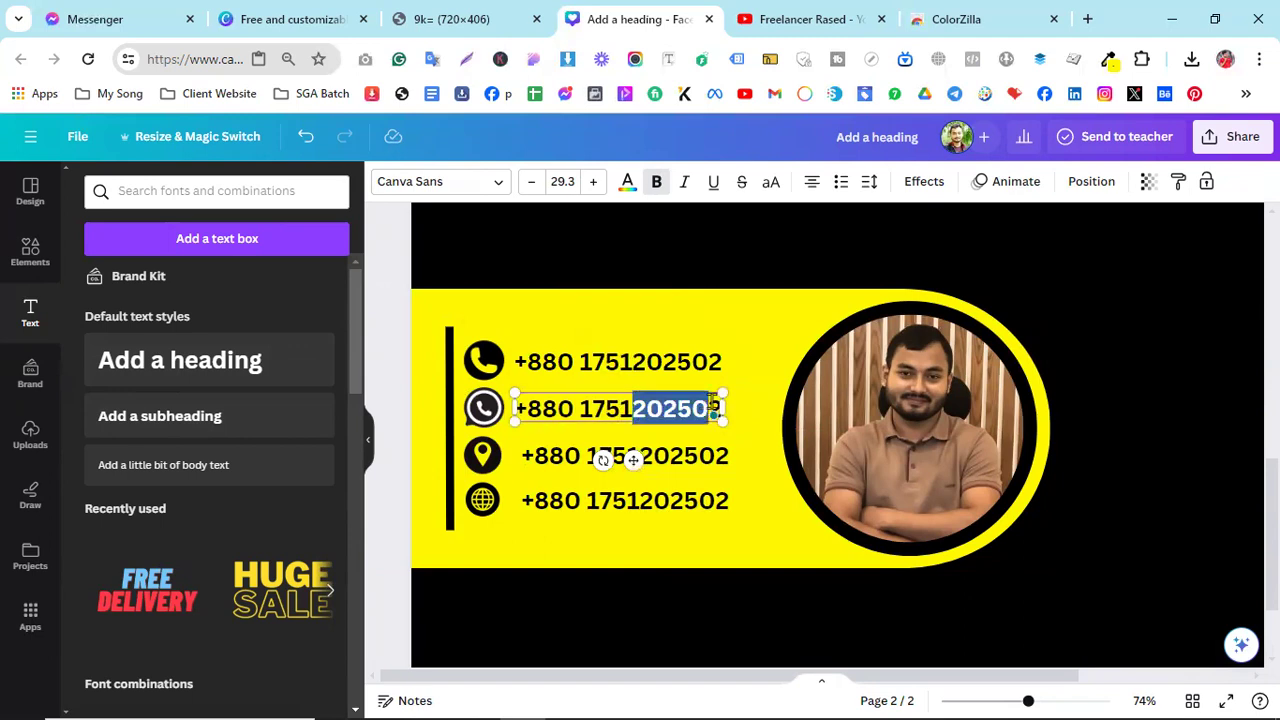
key("BackSpace")
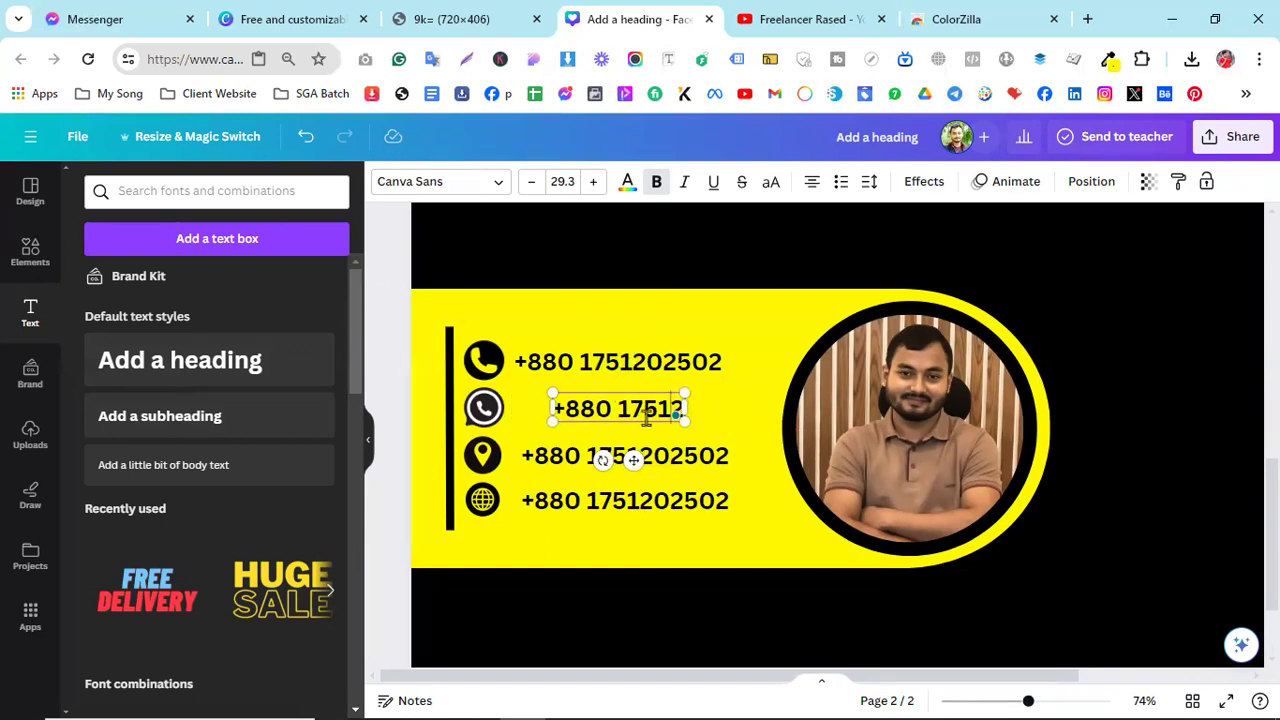
key("BackSpace")
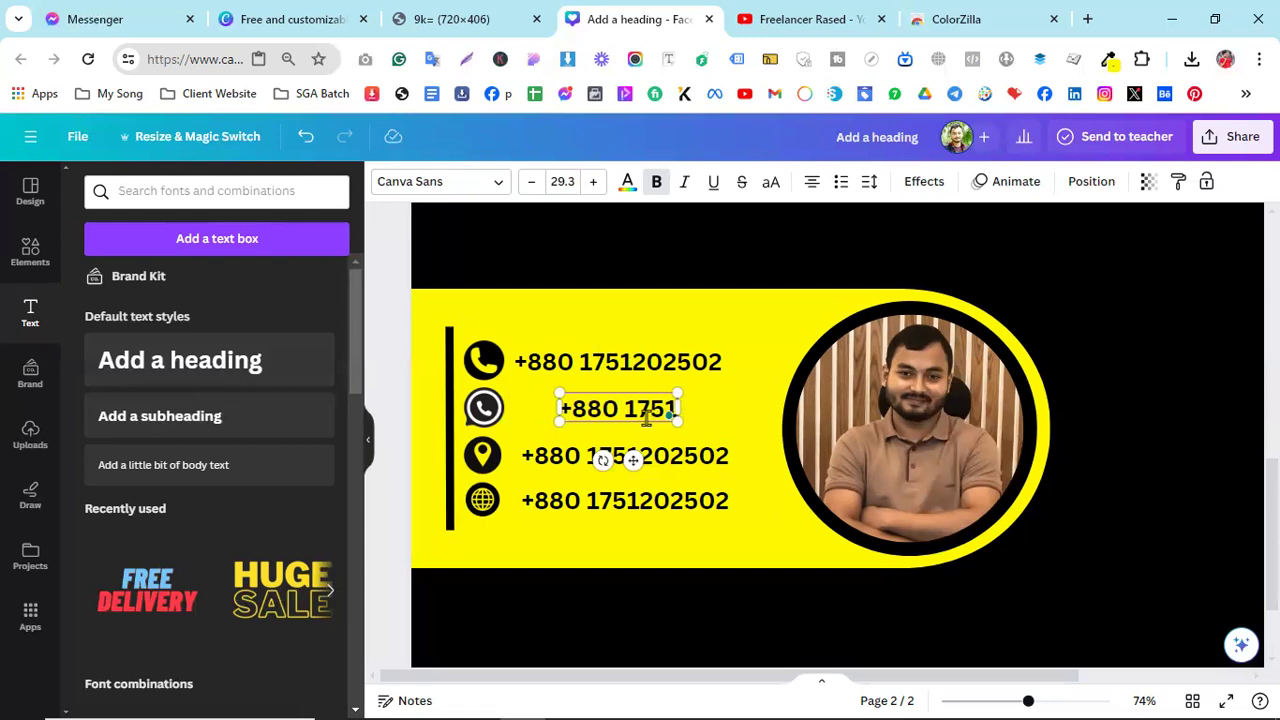
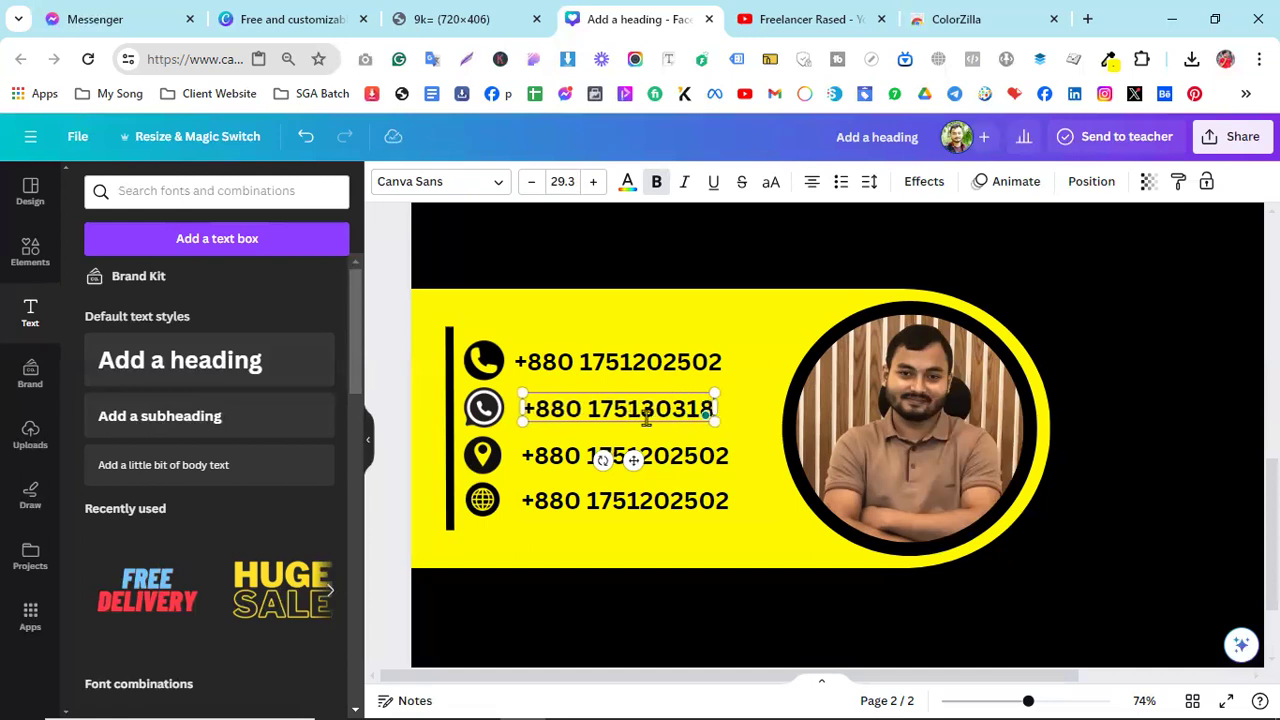
- Replace the location-row text with 'Dhaka, Bangladesh'
left_click(614, 457)
left_click(614, 457)
key("ctrl+a")
key("BackSpace")
type("Dhaka,")
key("BackSpace")
key("BackSpace")
type(", bangla")
key("BackSpace")
key("BackSpace")
key("BackSpace")
key("BackSpace")
key("BackSpace")
key("BackSpace")
key("BackSpace")
type("Bangladesh")
- Replace the globe-row text with the website address
left_click(706, 502)
double_click(706, 500)
type("freelancerrased.com")
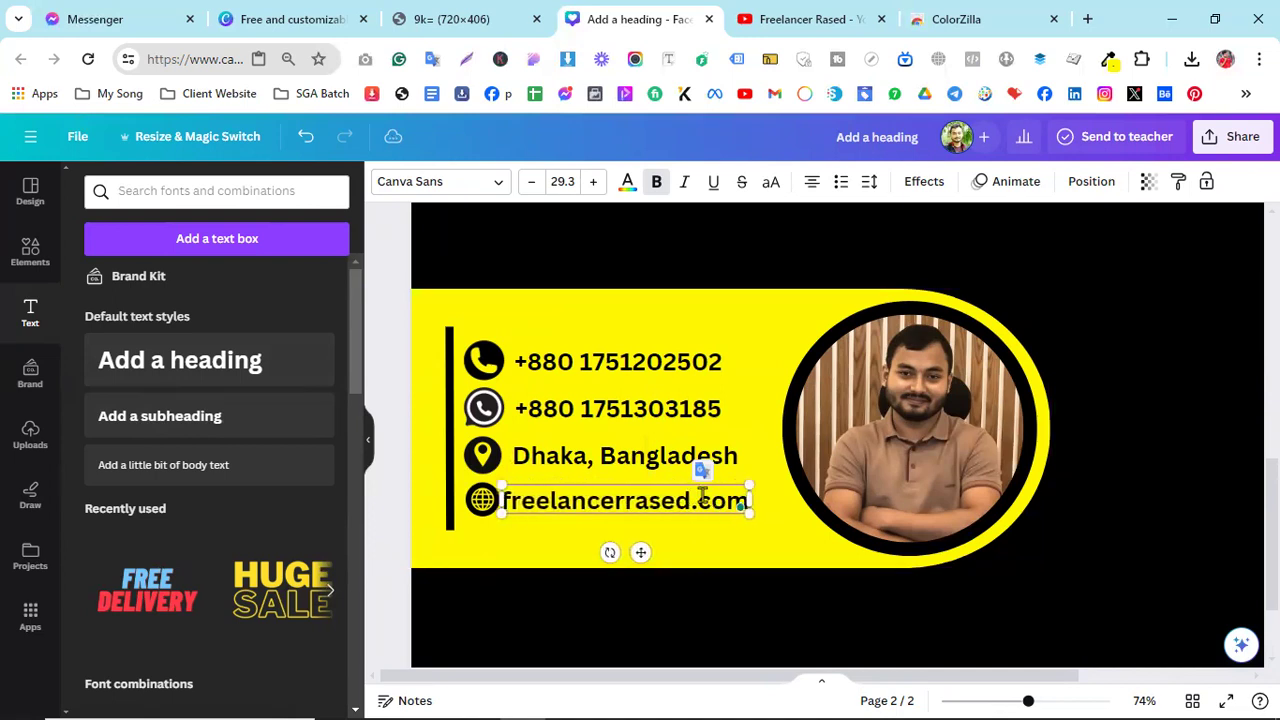
left_click(814, 542)
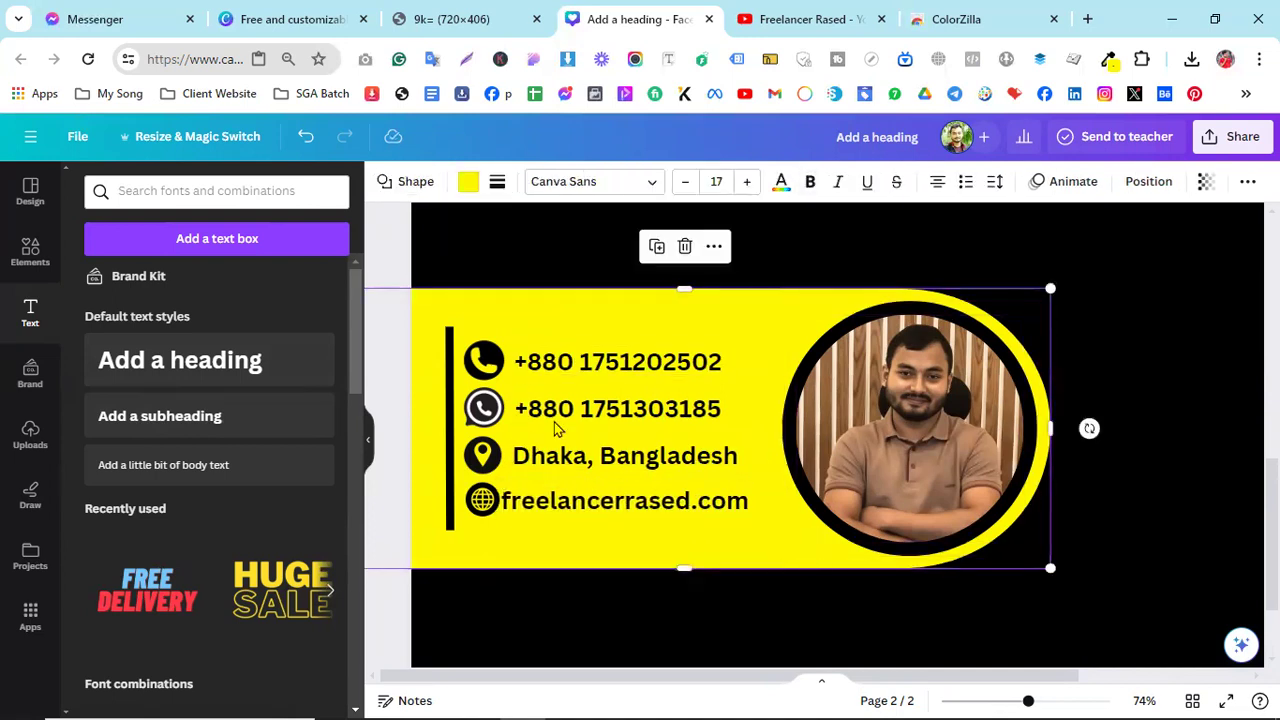
- Shift the website text slightly right to align it, then check the reference card
left_click(548, 456)
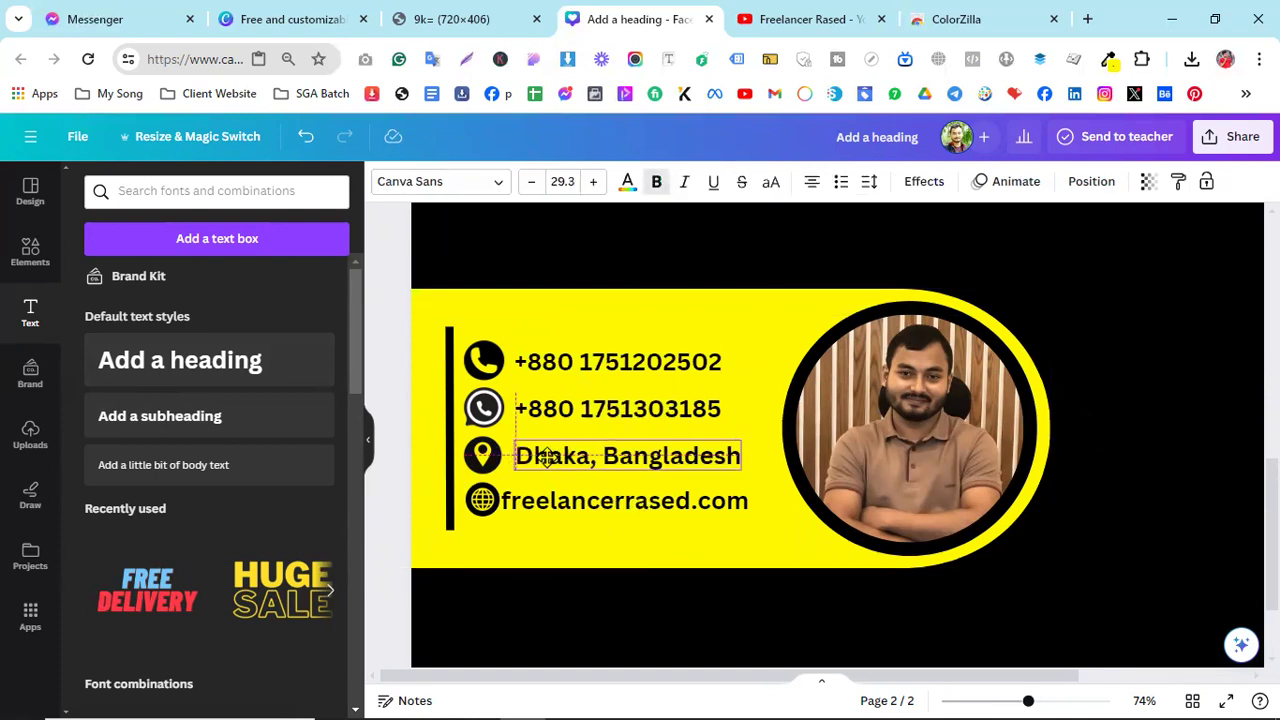
left_click_drag(538, 511, 551, 503)
left_click(590, 540)
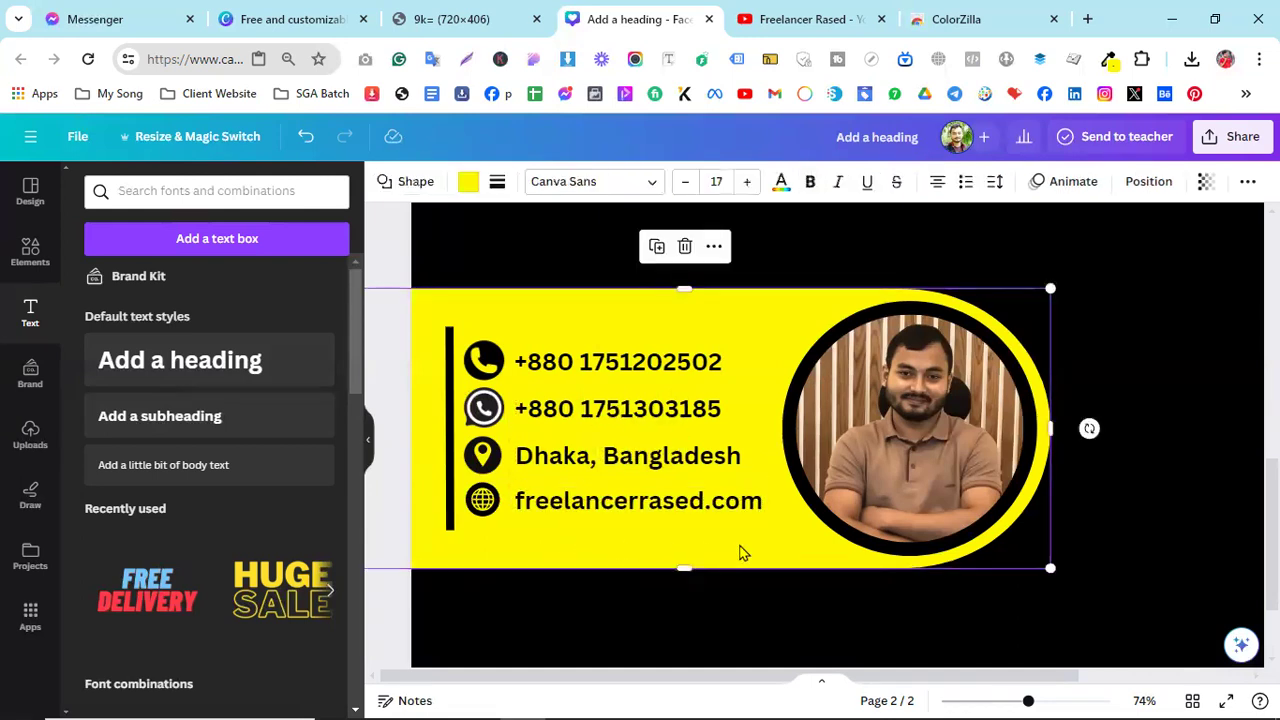
scroll(838, 580, "down", 3)
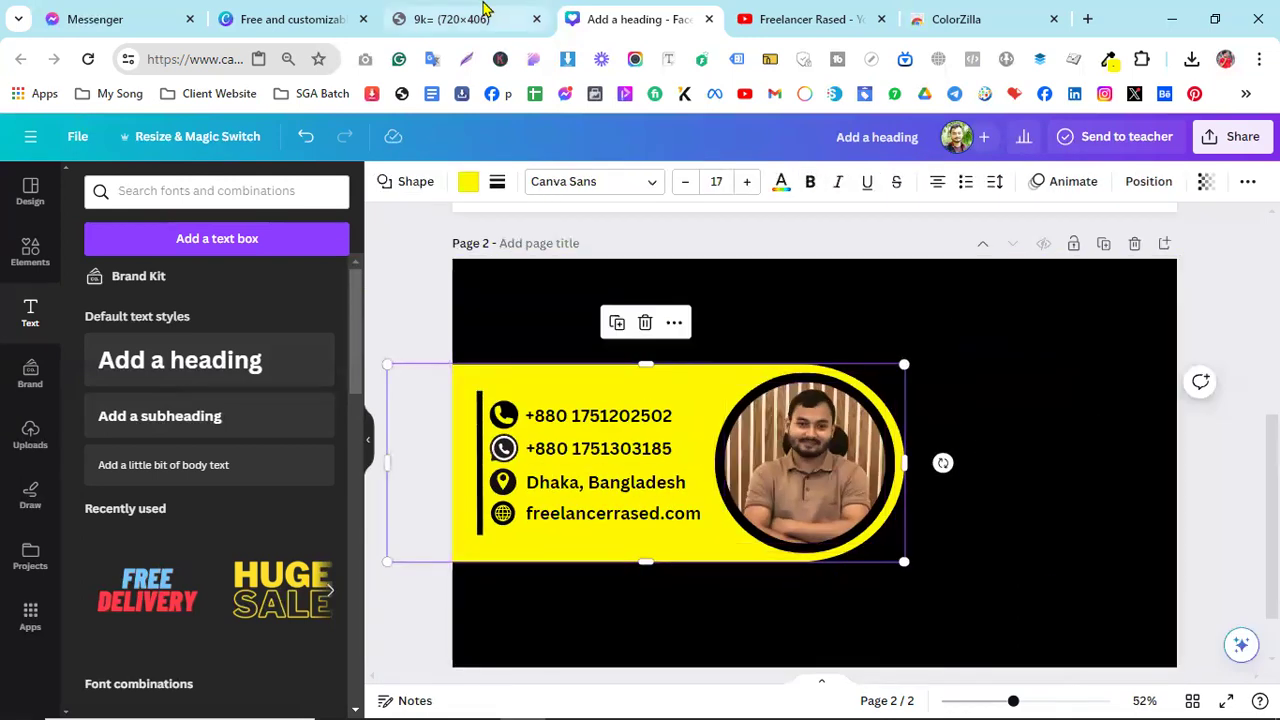
left_click(486, 14)
left_click(615, 16)
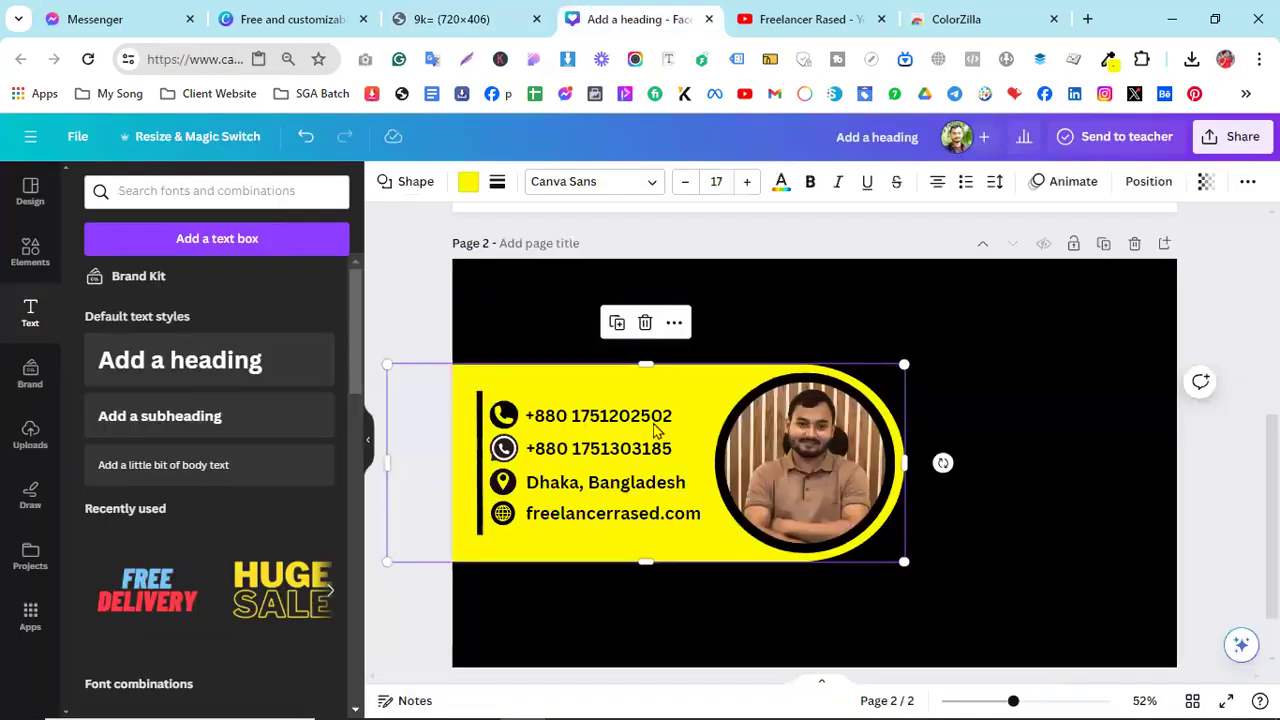
- Add a placeholder e-mail line below the website row, shrunk to size 21.6
left_click(587, 520)
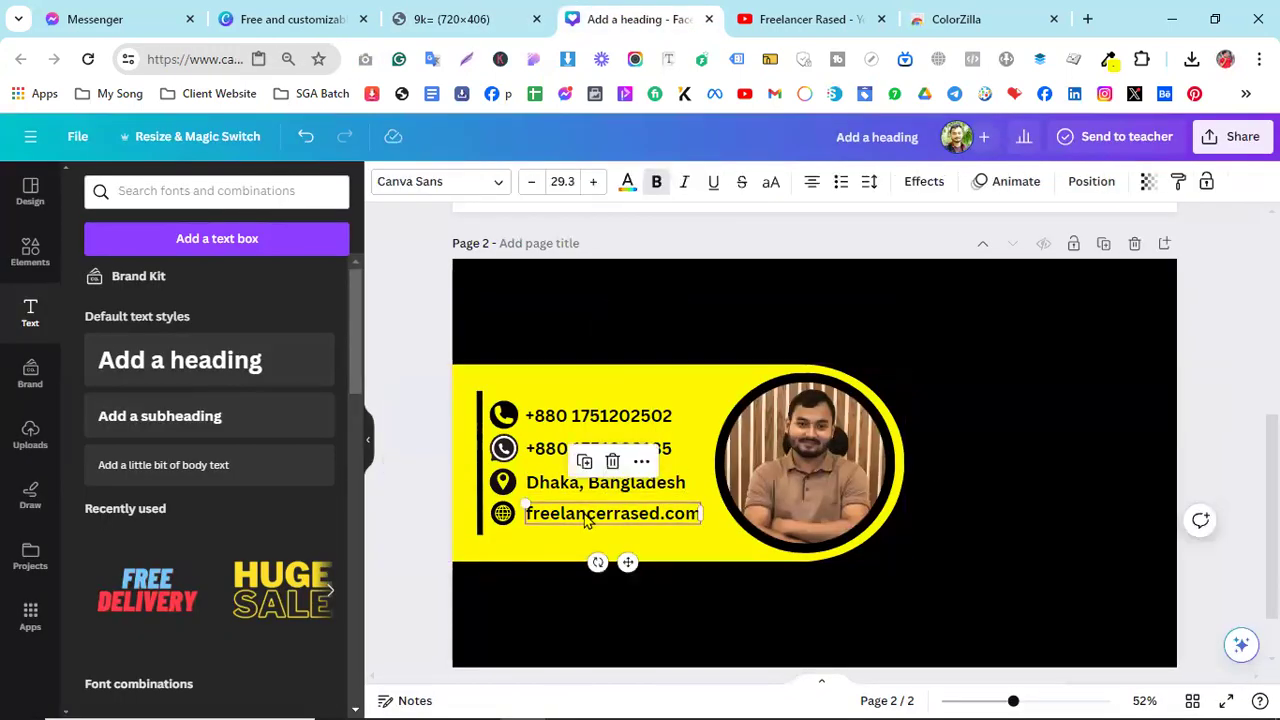
key("ctrl+d")
left_click_drag(615, 528, 608, 548)
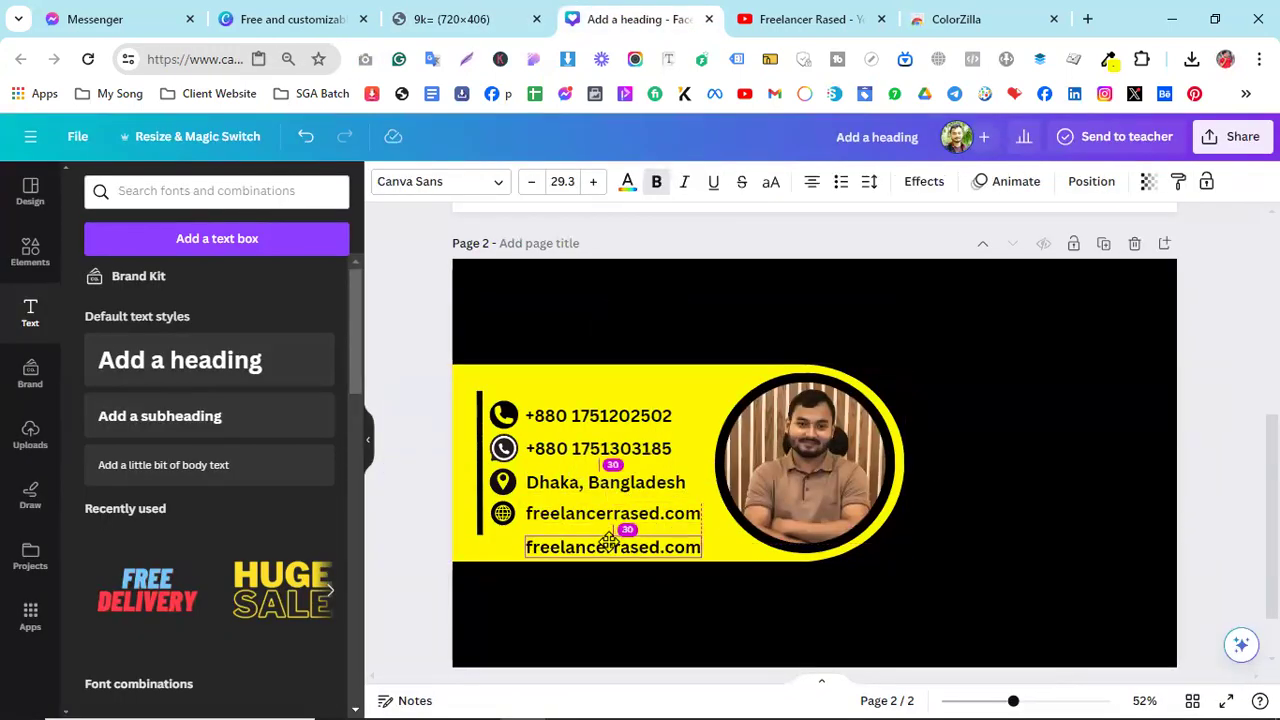
double_click(608, 543)
type("example")
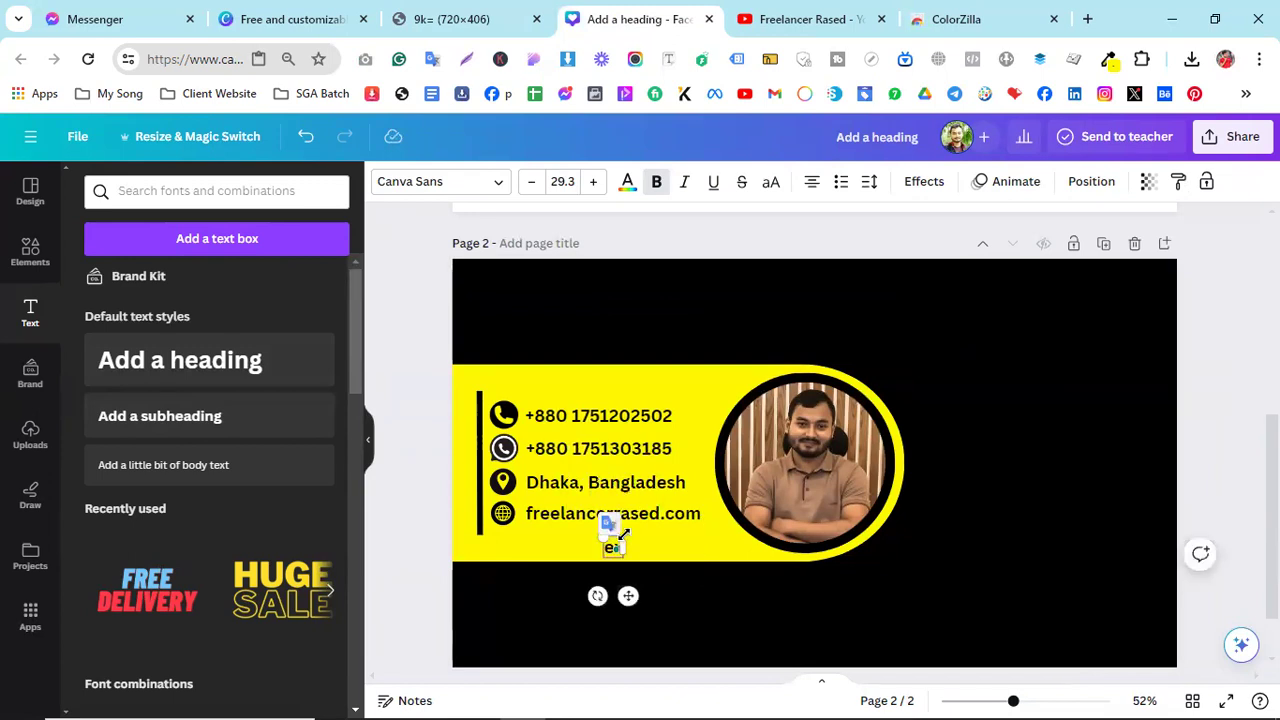
type("@gami")
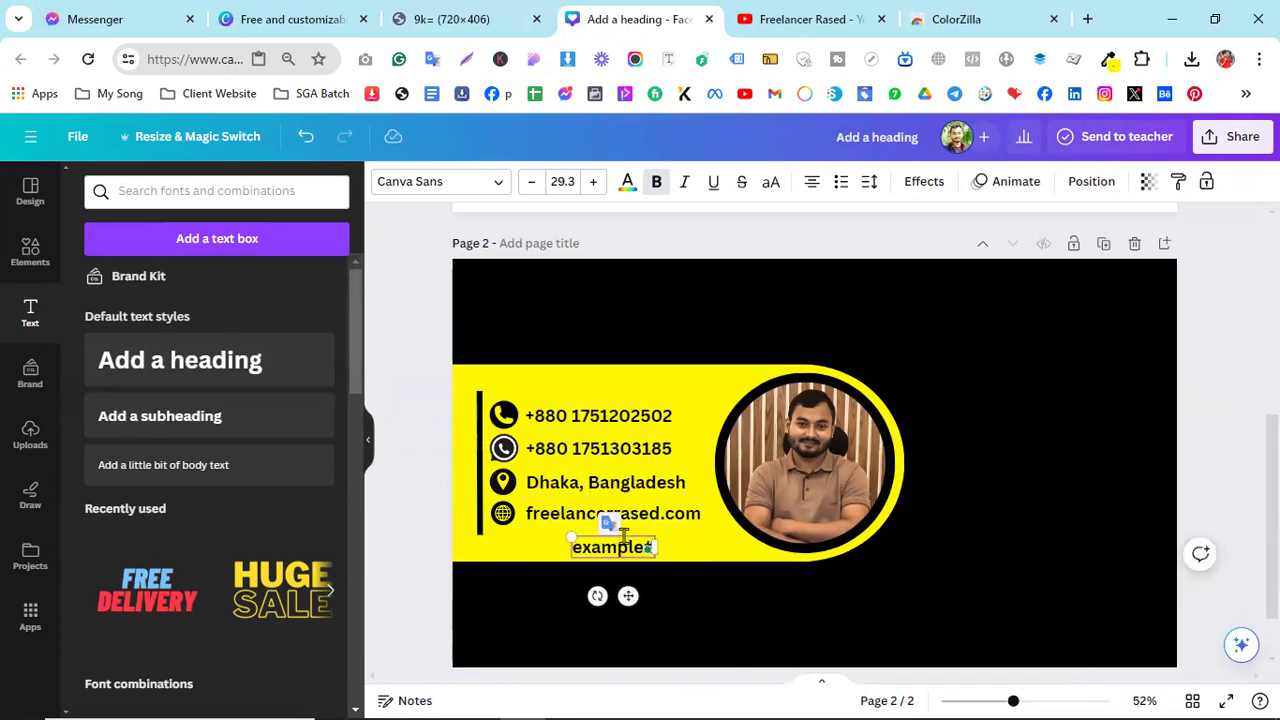
type("l.com")
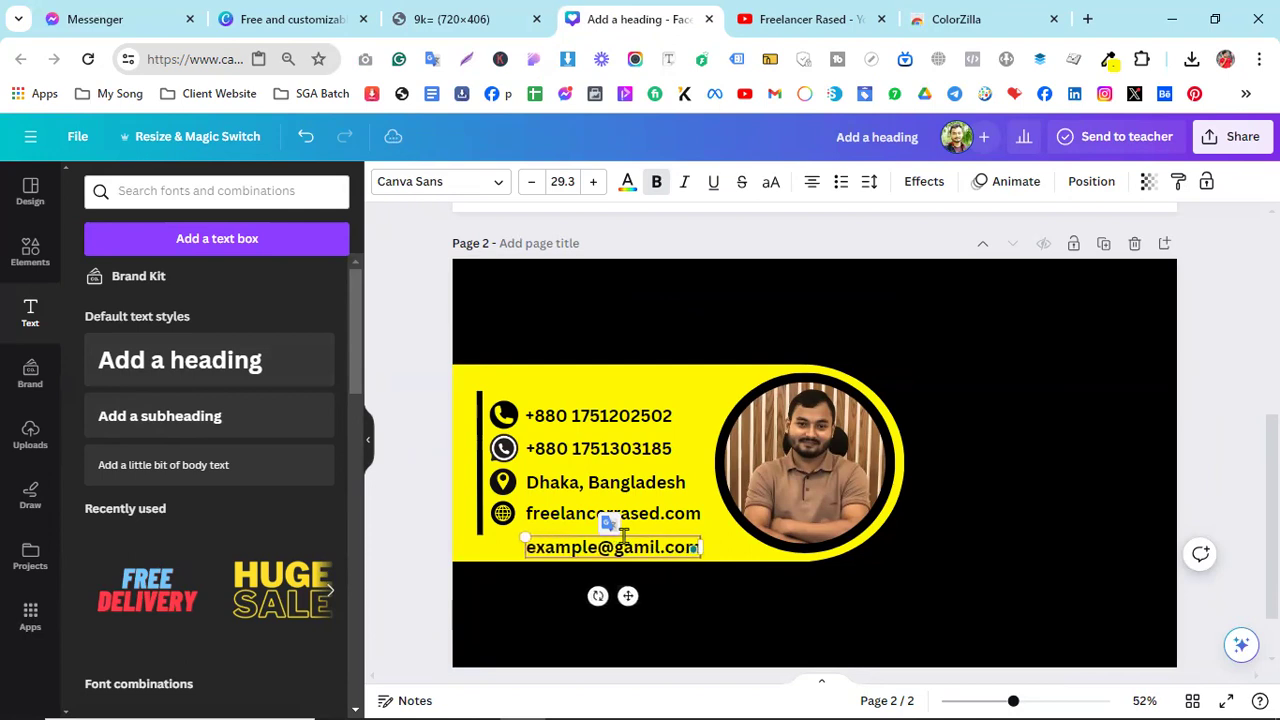
left_click_drag(520, 538, 569, 552)
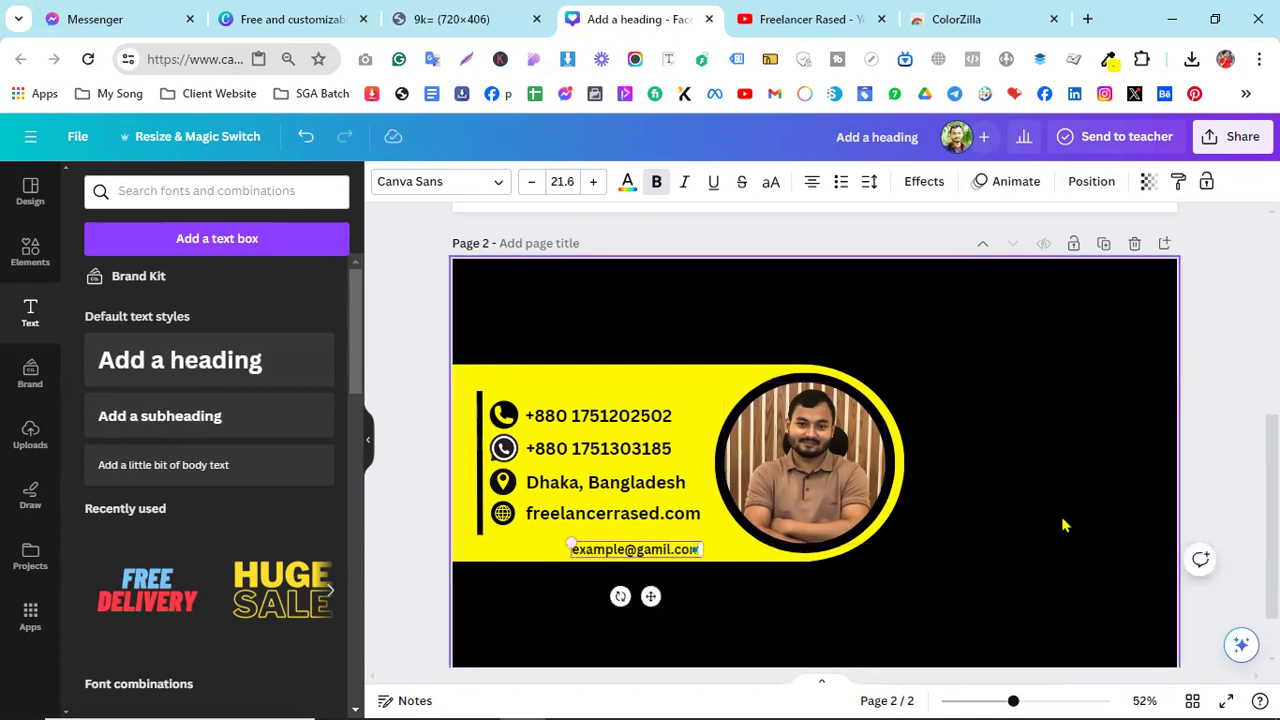
left_click(1063, 523)
scroll(1037, 492, "down", 2)
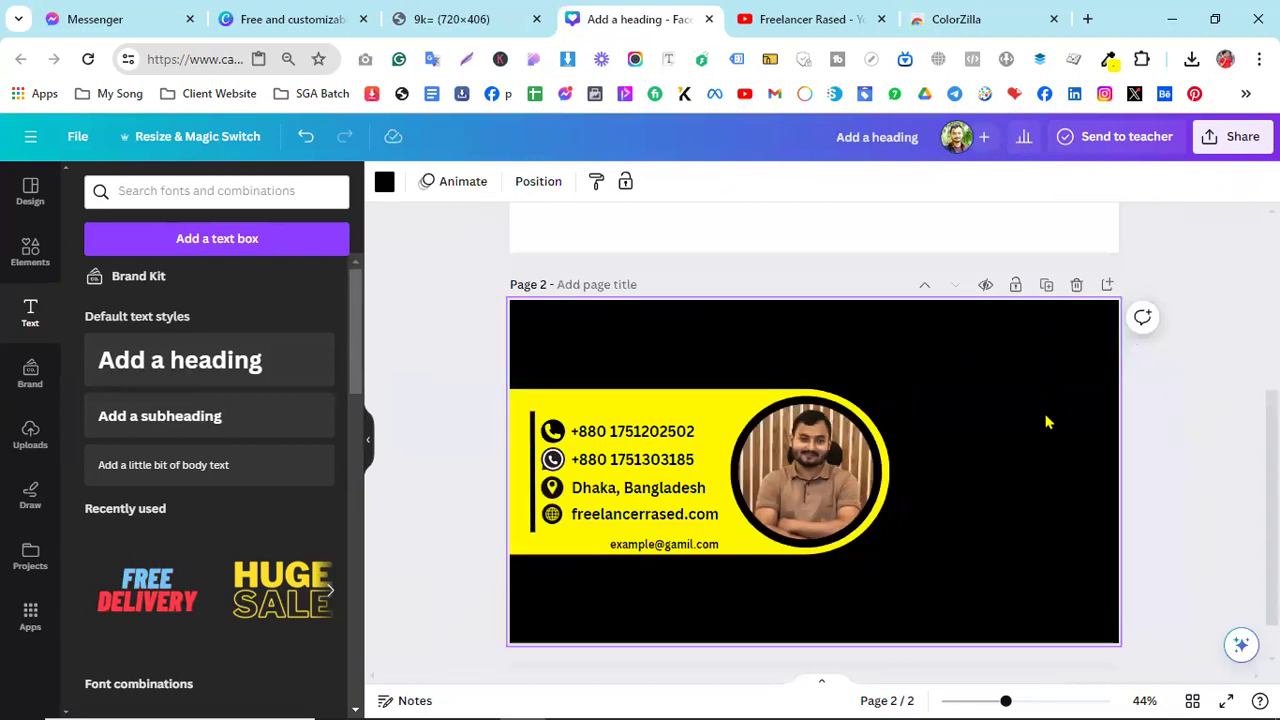
- Add a heading at the card's top right and clear its placeholder text
left_click(490, 14)
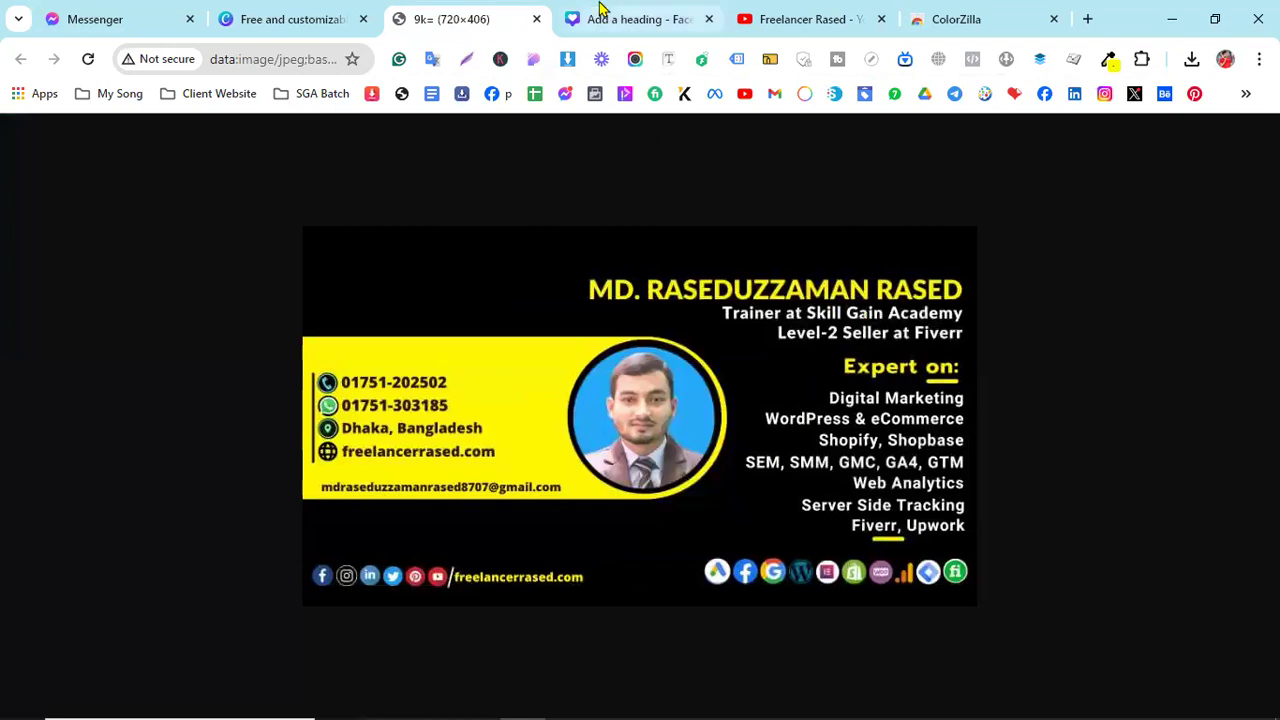
left_click(600, 14)
left_click(137, 370)
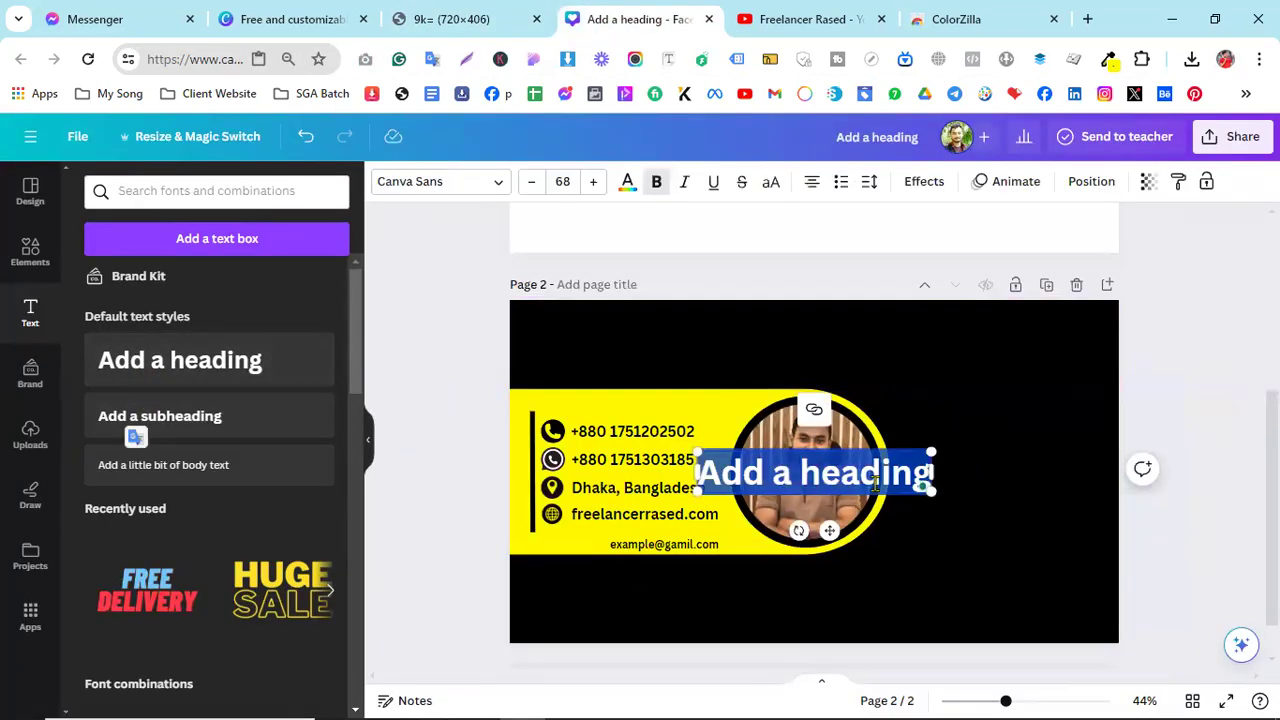
left_click_drag(829, 530, 991, 405)
double_click(981, 347)
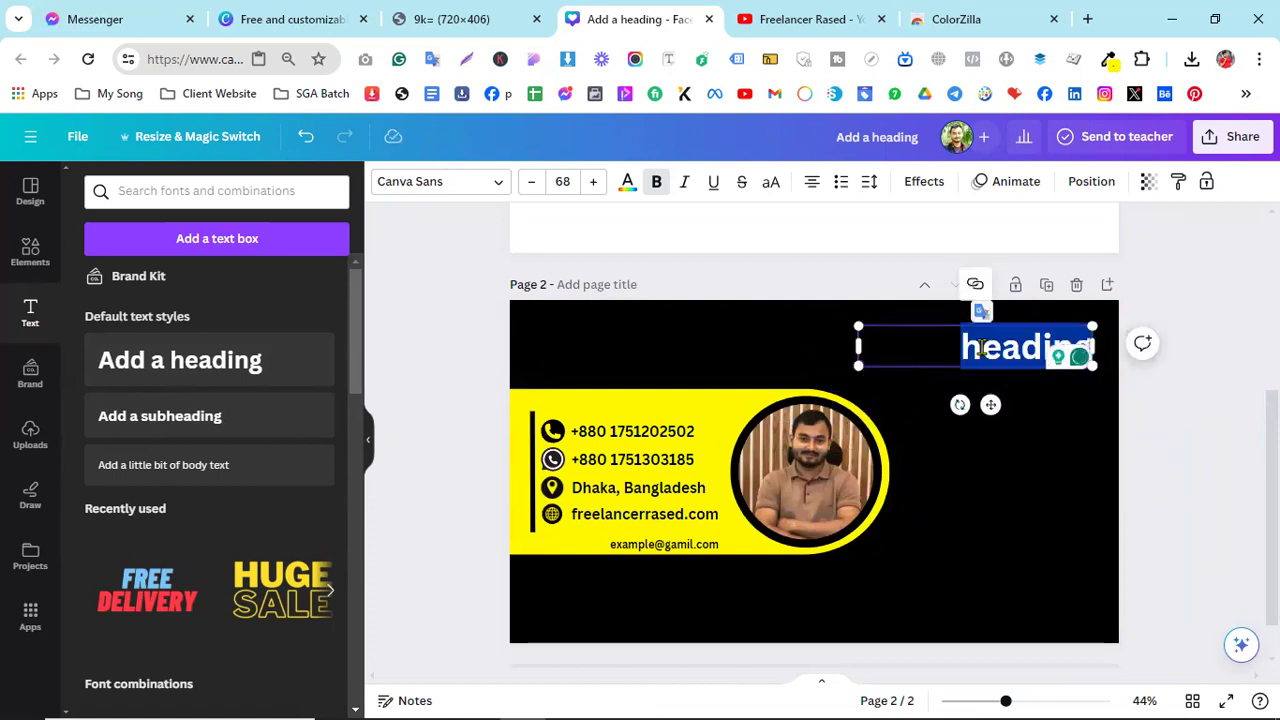
key("ctrl+a")
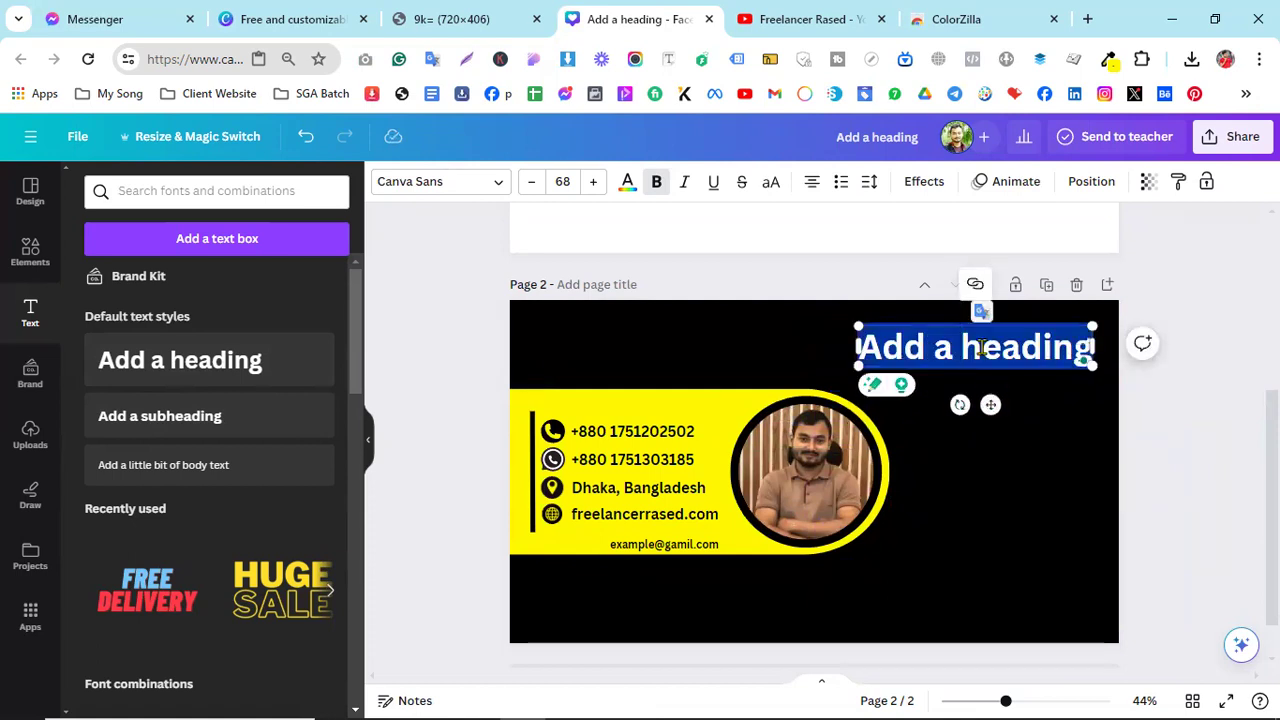
key("BackSpace")
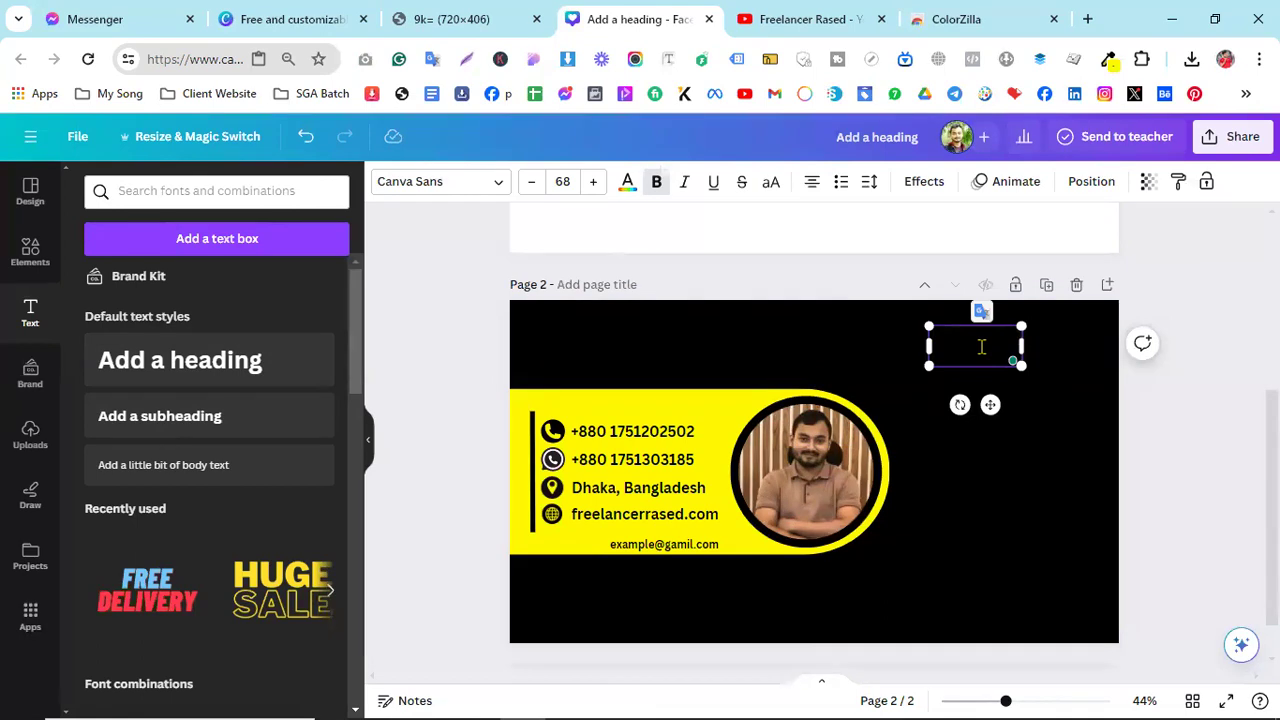
key("BackSpace")
key("BackSpace")
key("BackSpace")
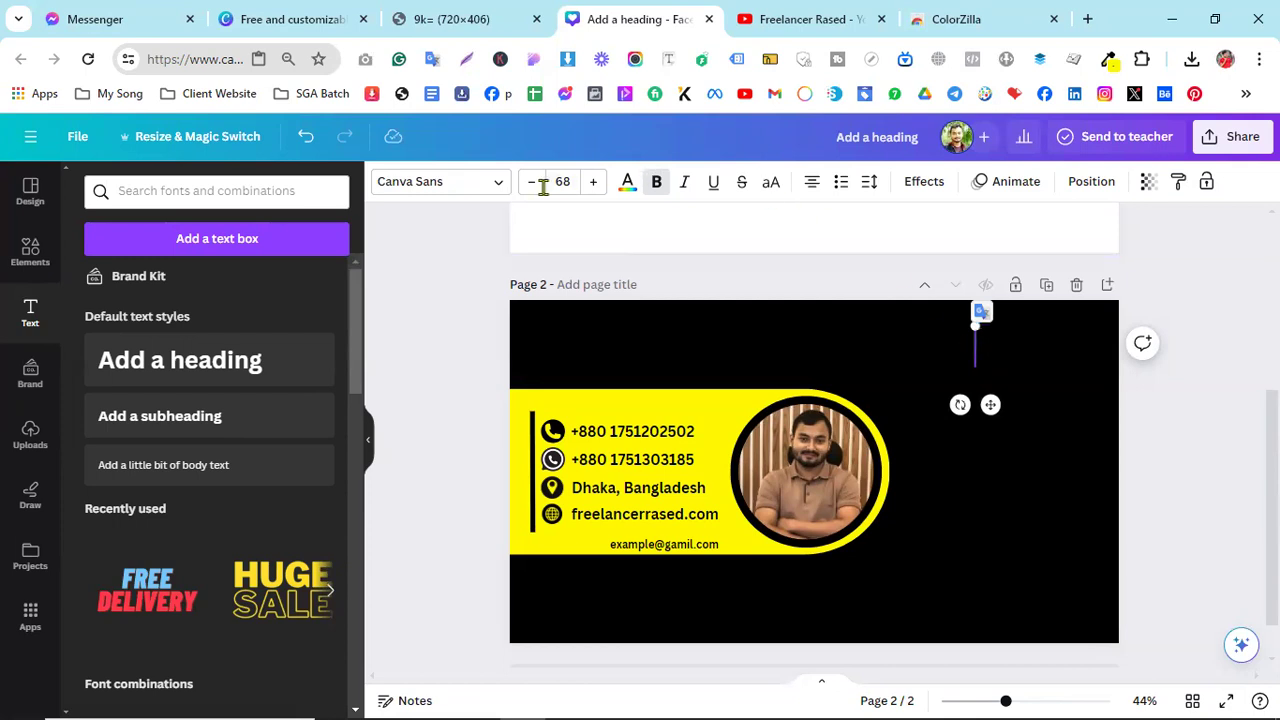
- Type the person's full name in the document yellow, fitted on one line at size 46.4
left_click(627, 181)
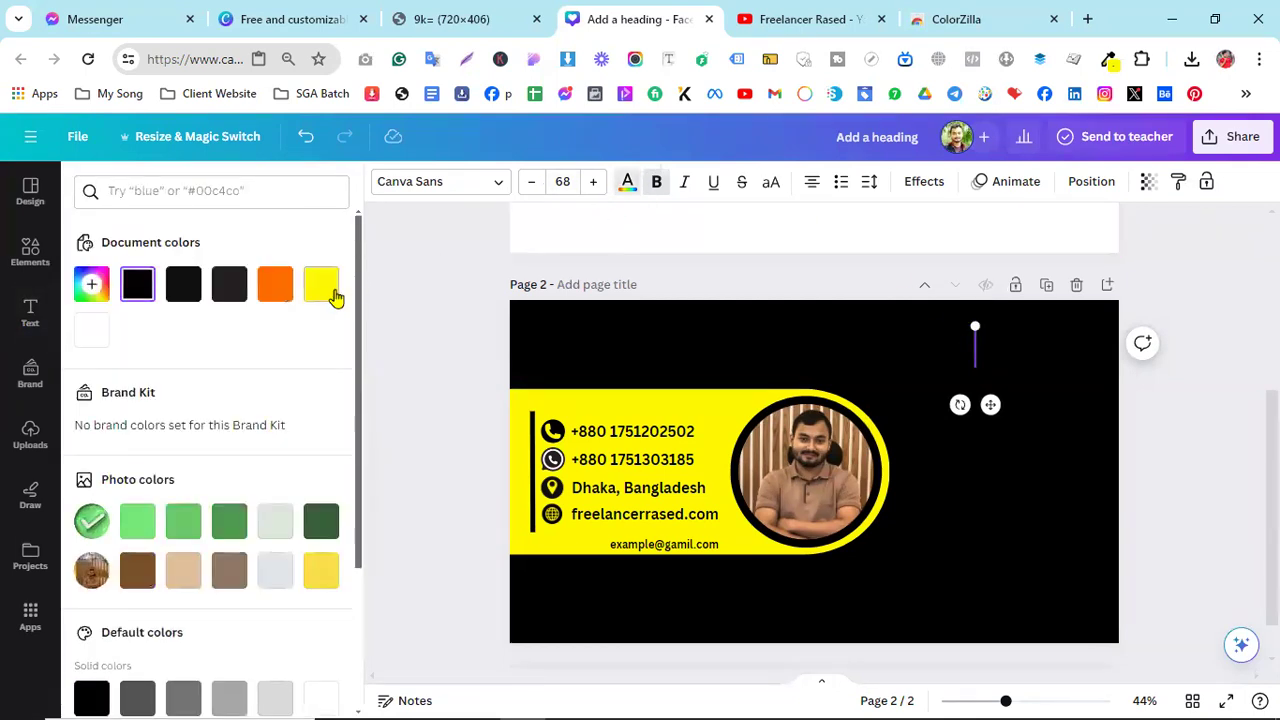
left_click(335, 295)
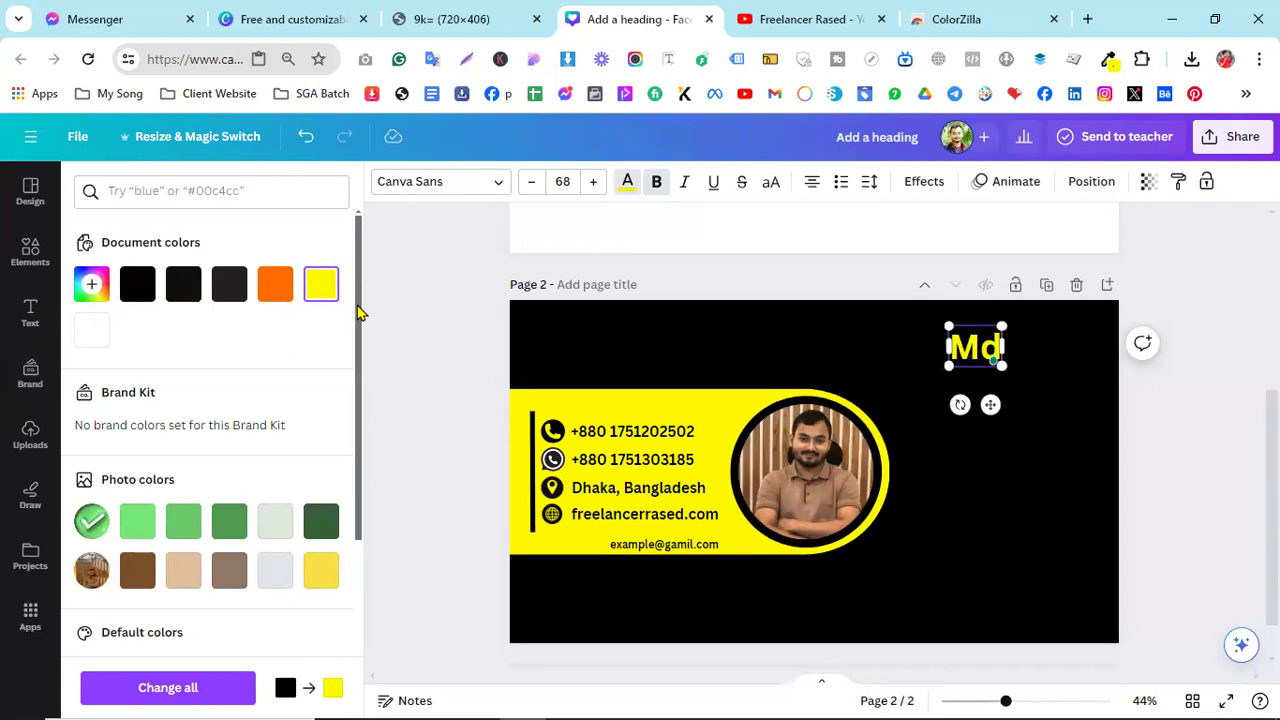
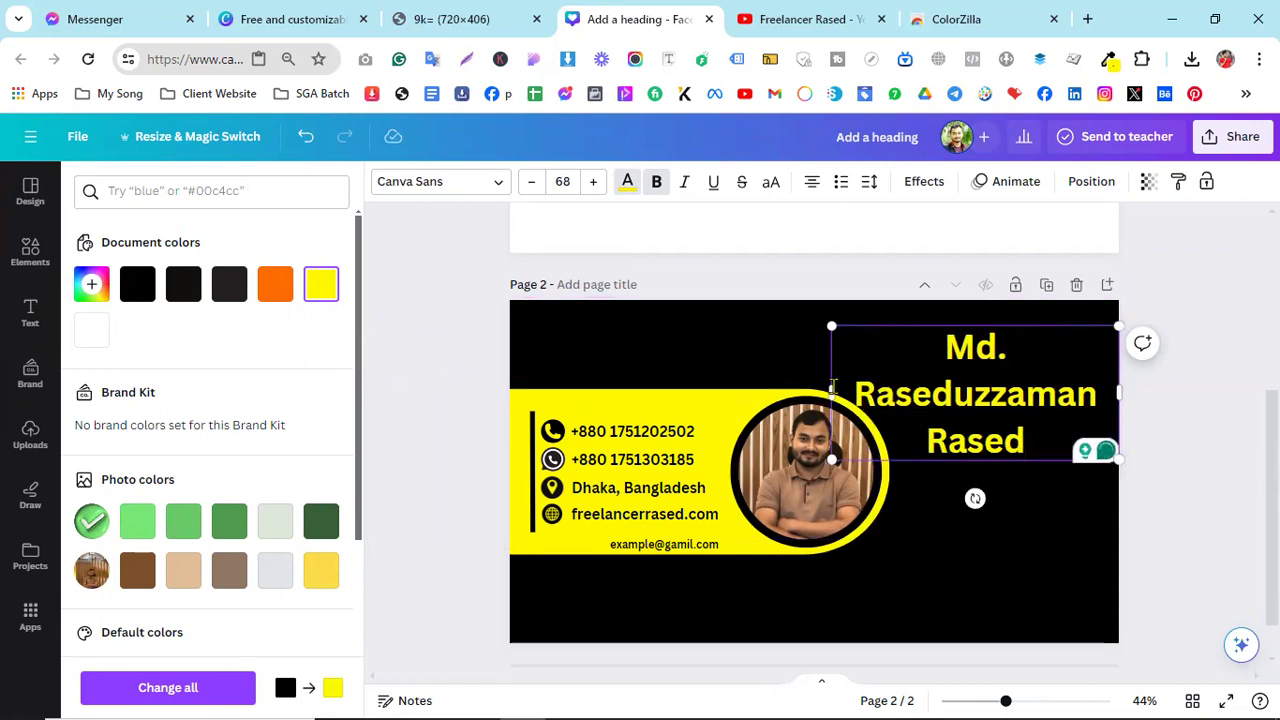
left_click_drag(831, 392, 785, 363)
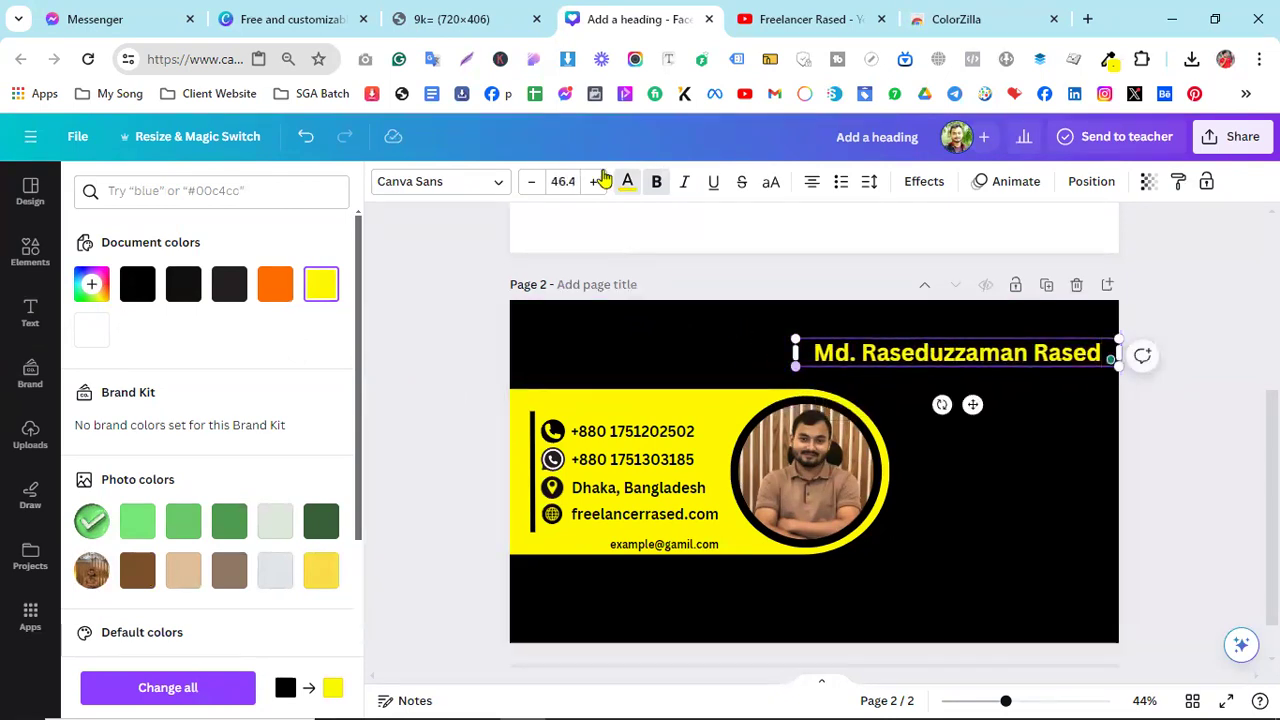
left_click(412, 16)
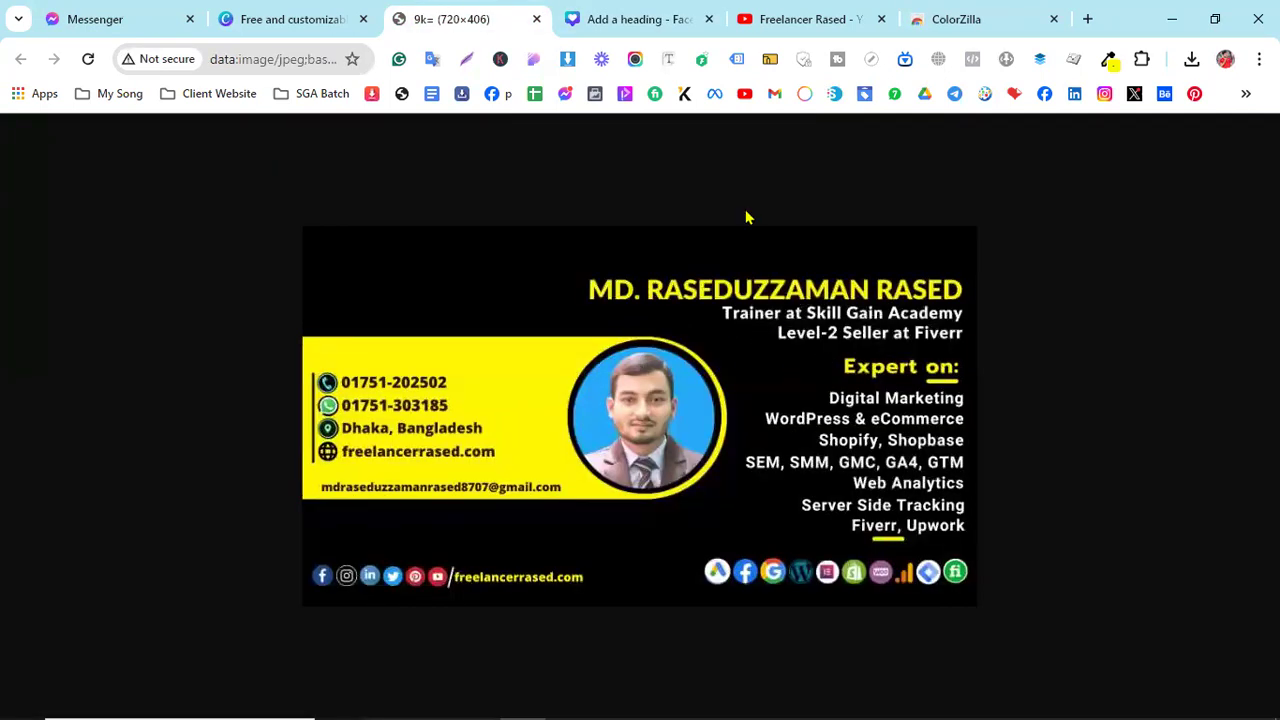
left_click(631, 19)
left_click(957, 497)
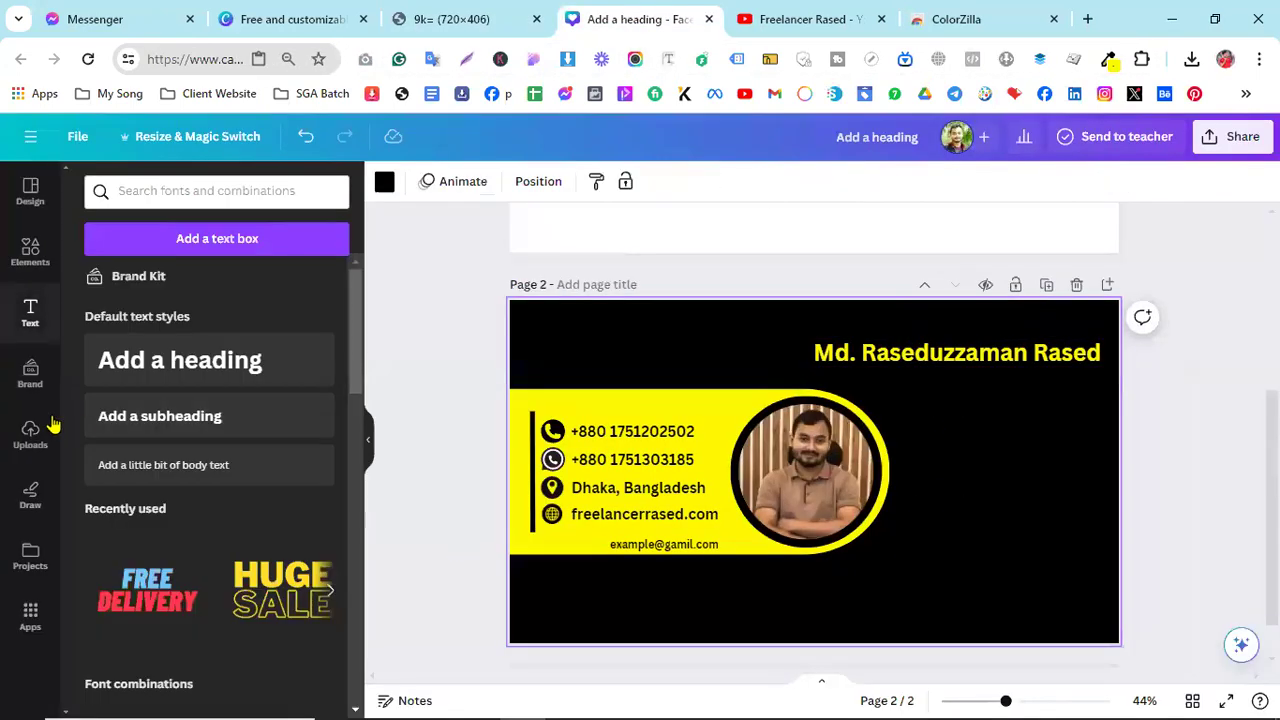
- Add a new heading text box and place it just below the name line
left_click(160, 363)
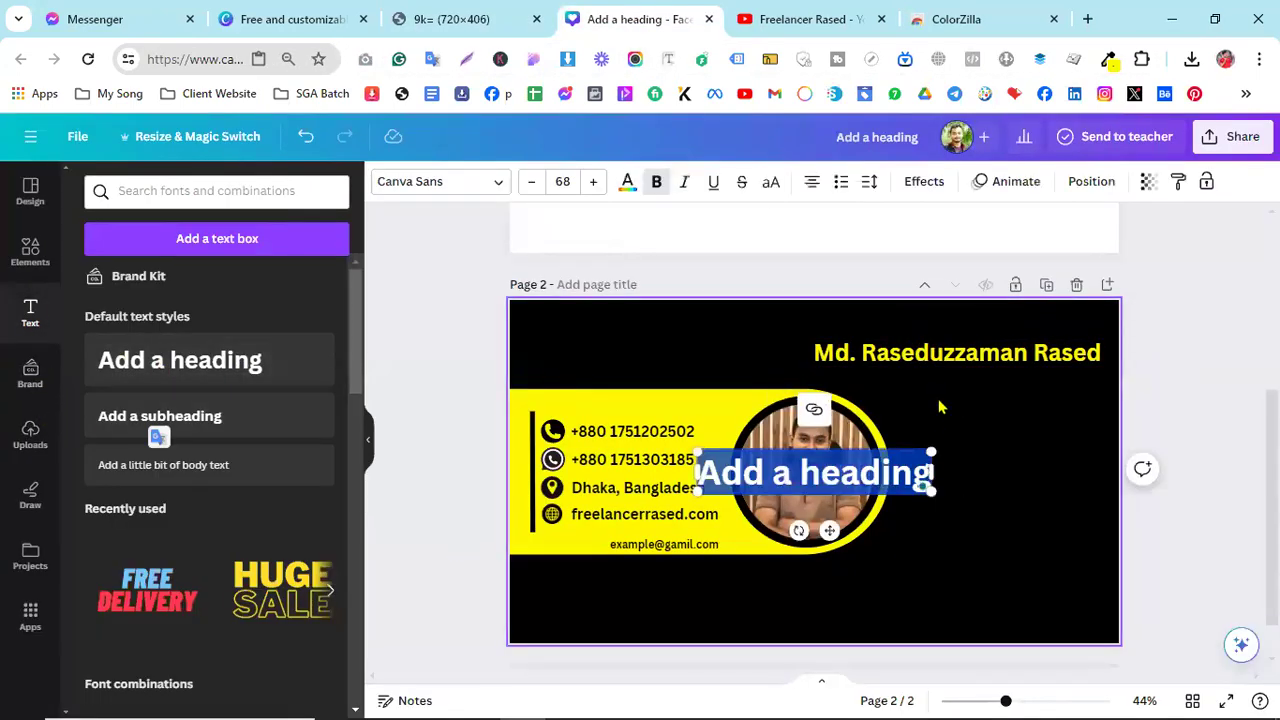
left_click_drag(829, 530, 966, 446)
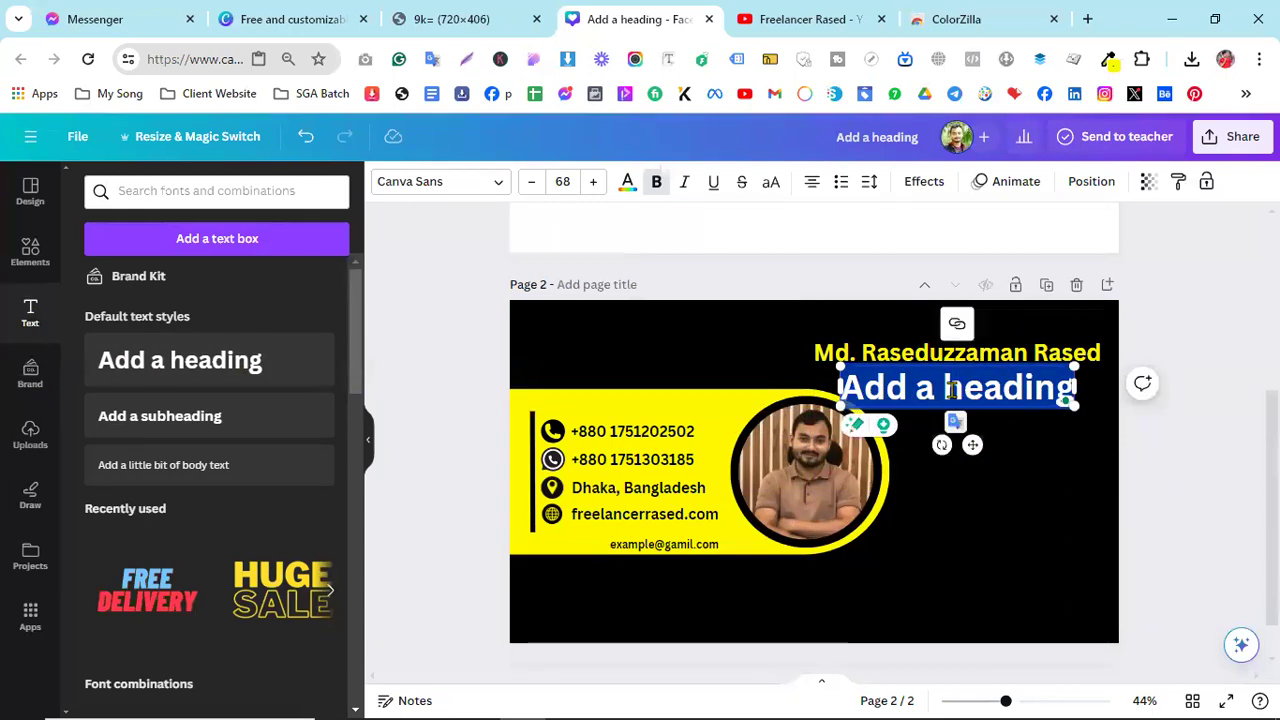
left_click(415, 12)
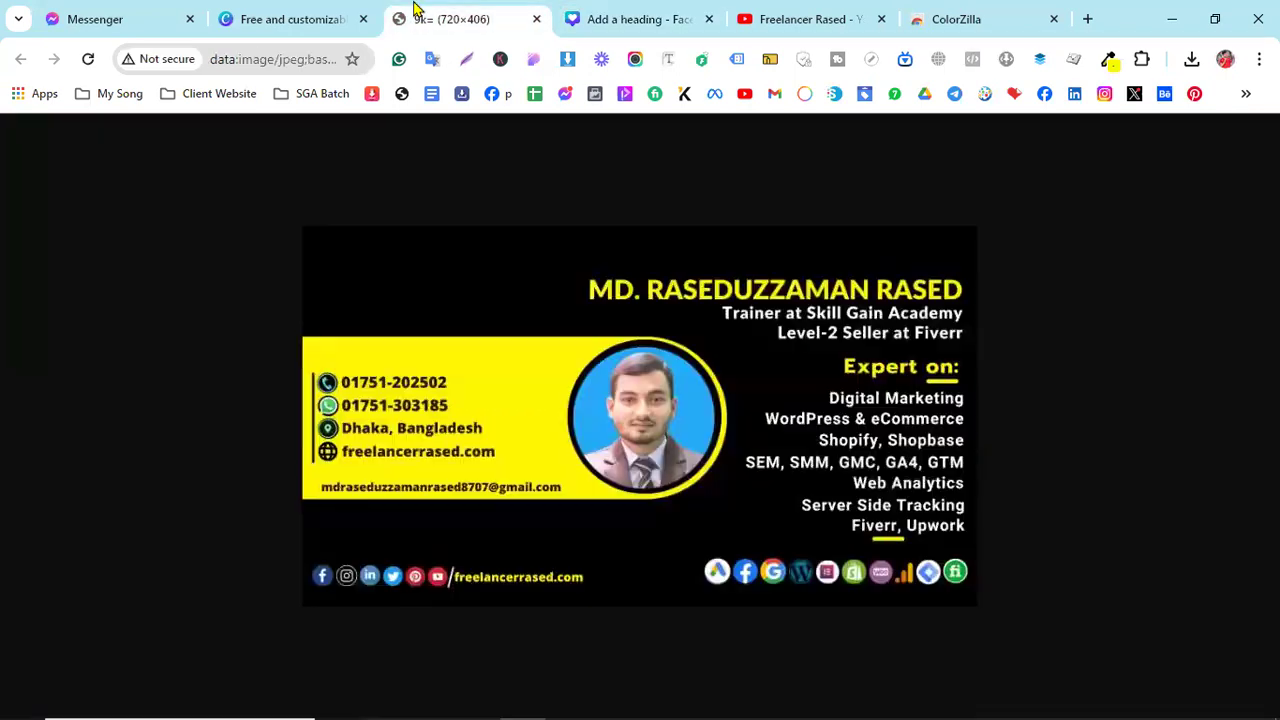
left_click(615, 20)
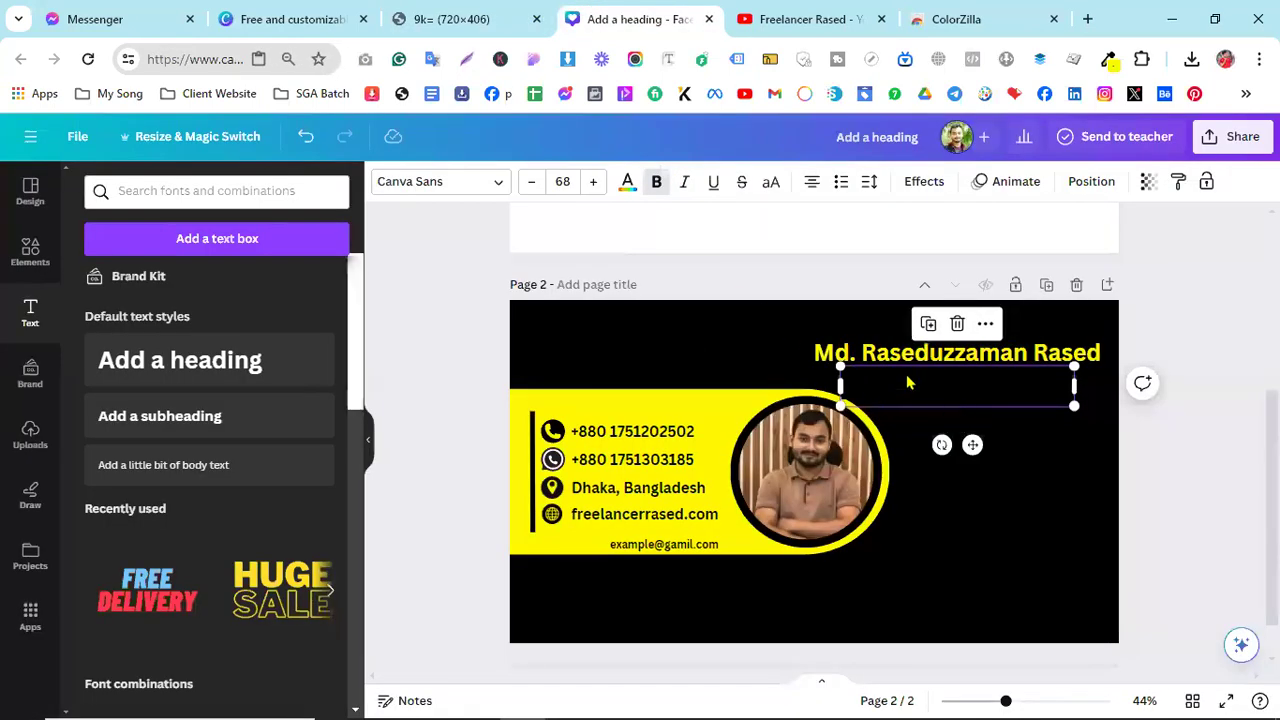
- Replace the placeholder heading text with 'Trainer at Skill Gain Academy'
double_click(907, 375)
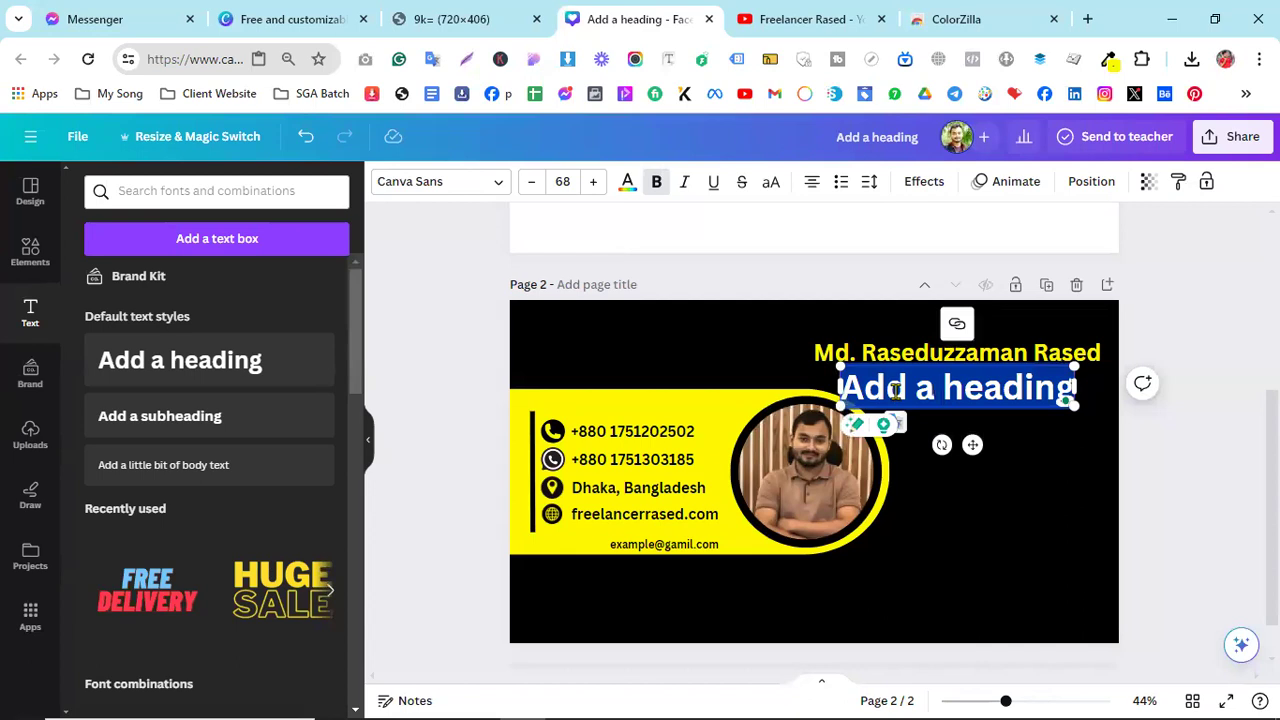
left_click(628, 184)
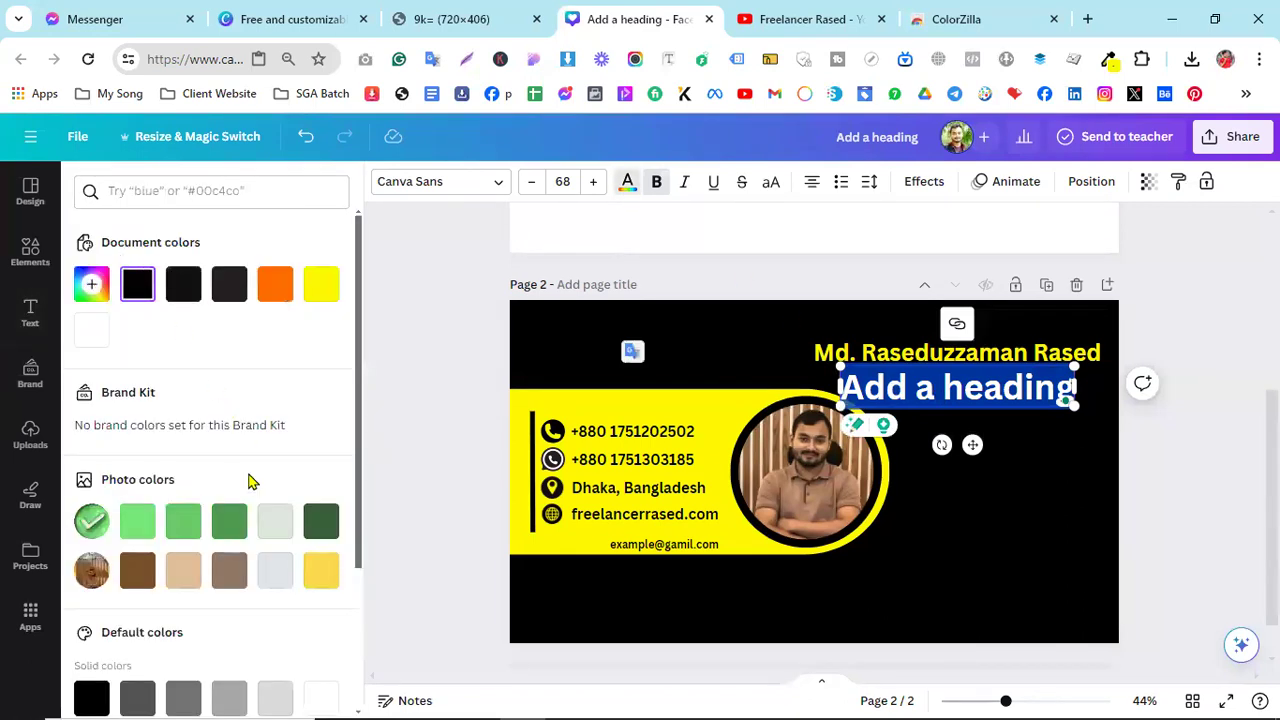
left_click(914, 437)
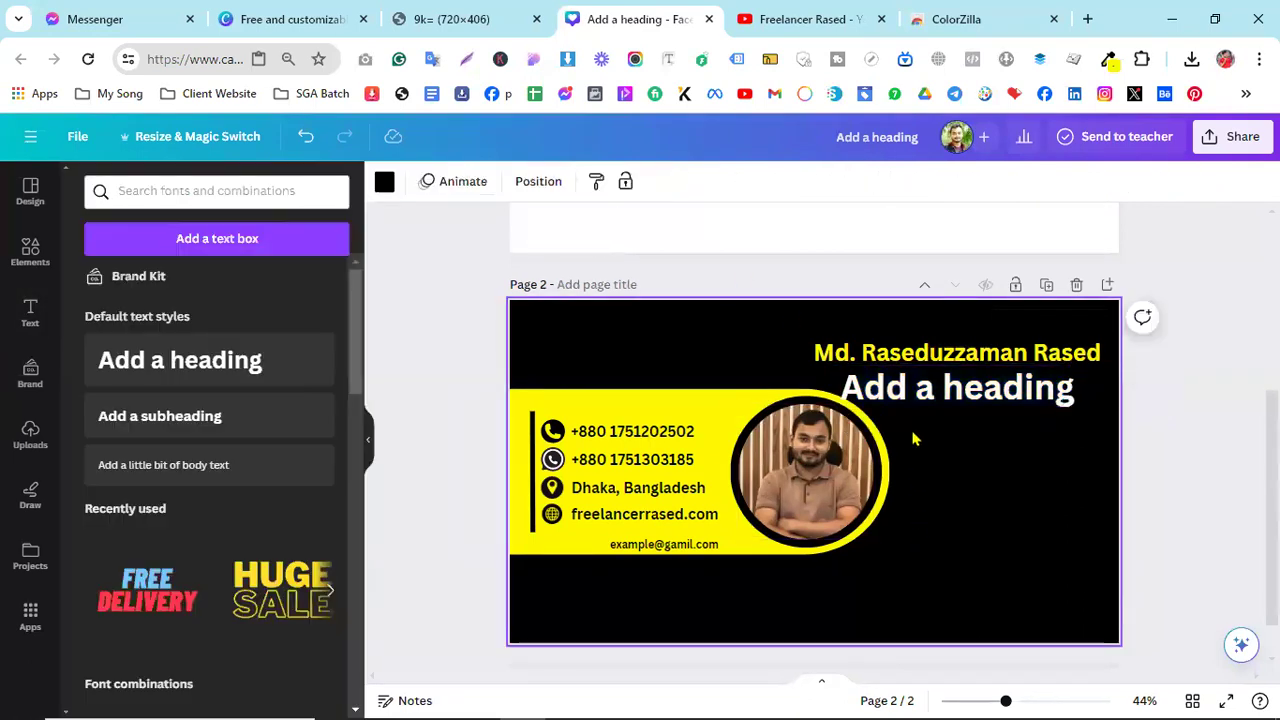
left_click(917, 388)
left_click(908, 385)
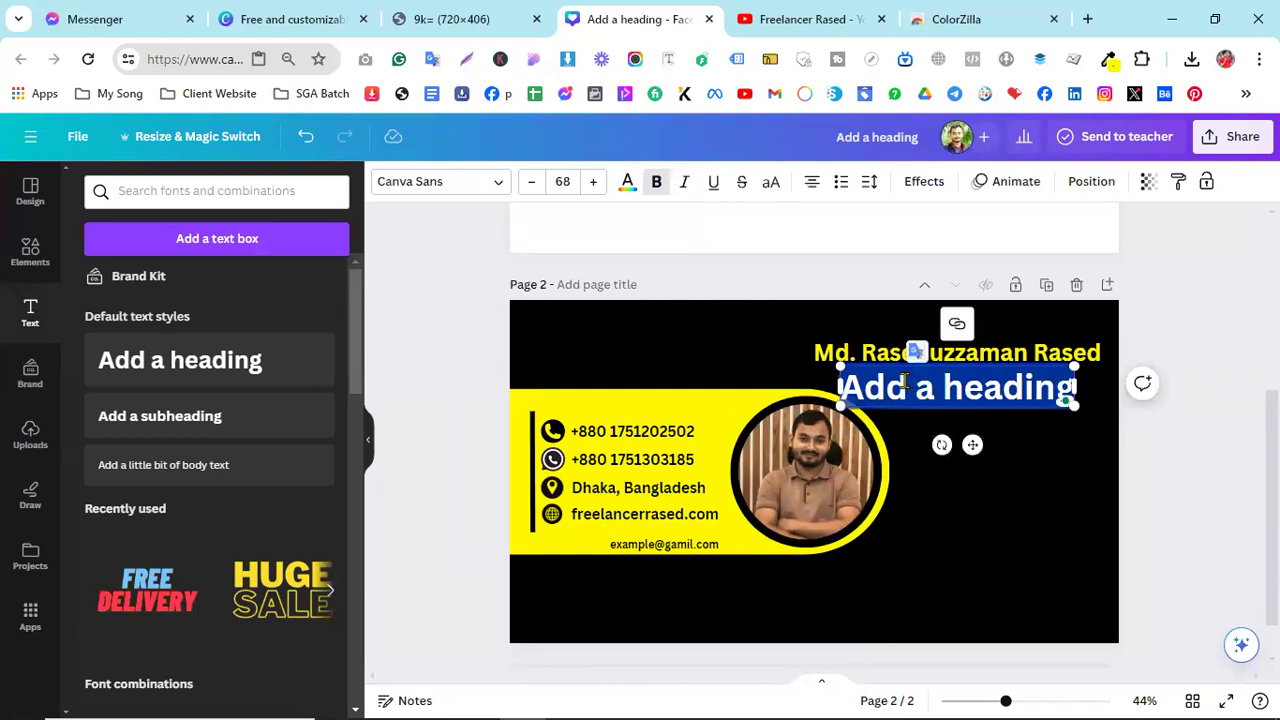
key("BackSpace")
type("Tr")
type("i")
key("BackSpace")
type("ai")
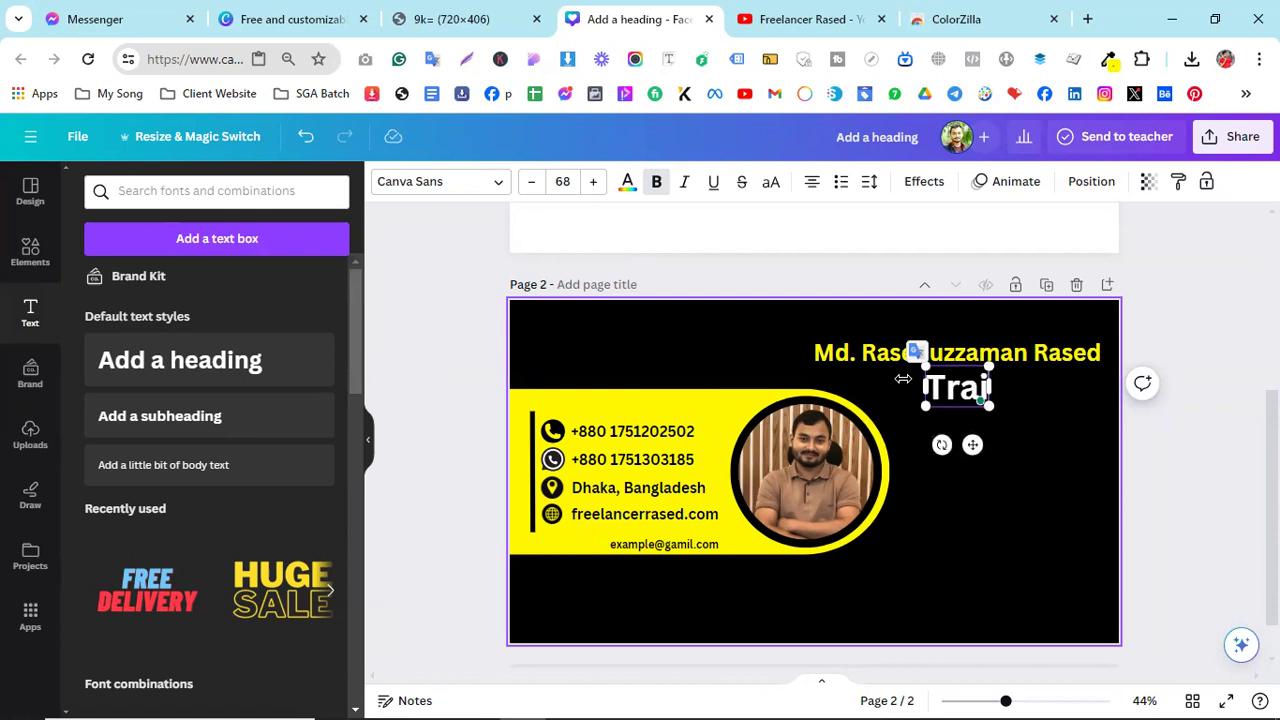
type("ner at Sk")
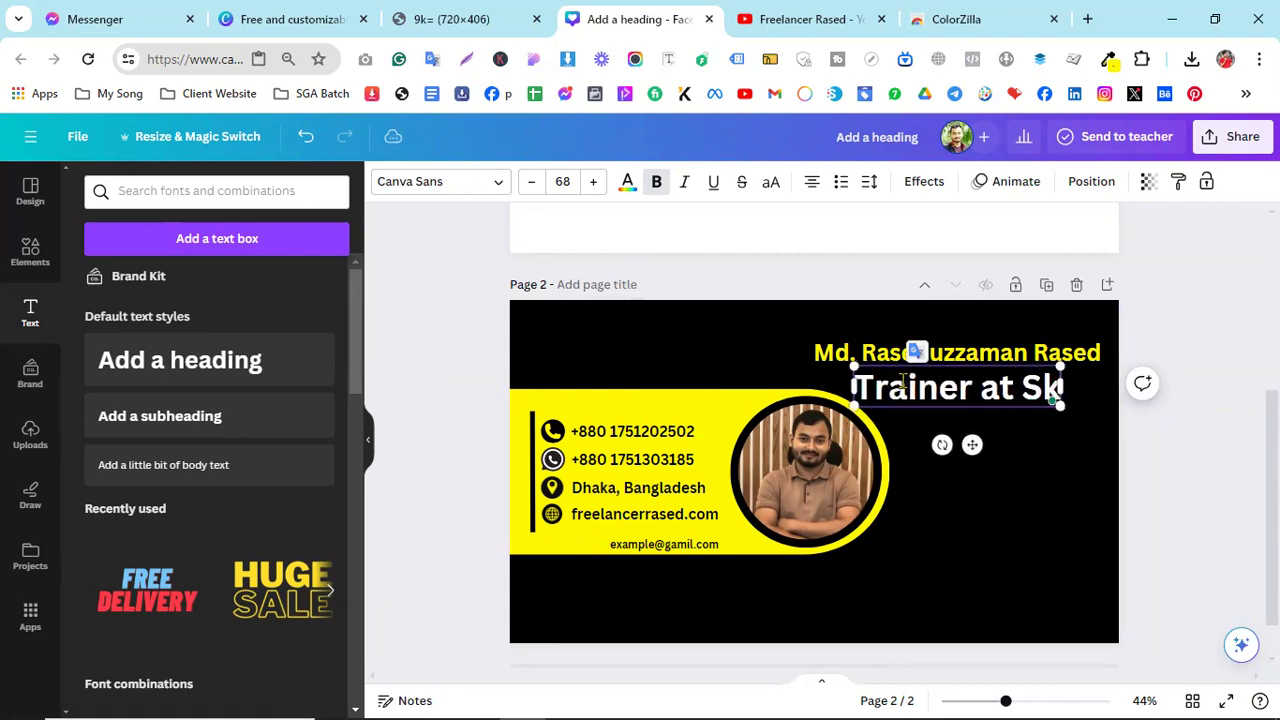
type("ill Gain")
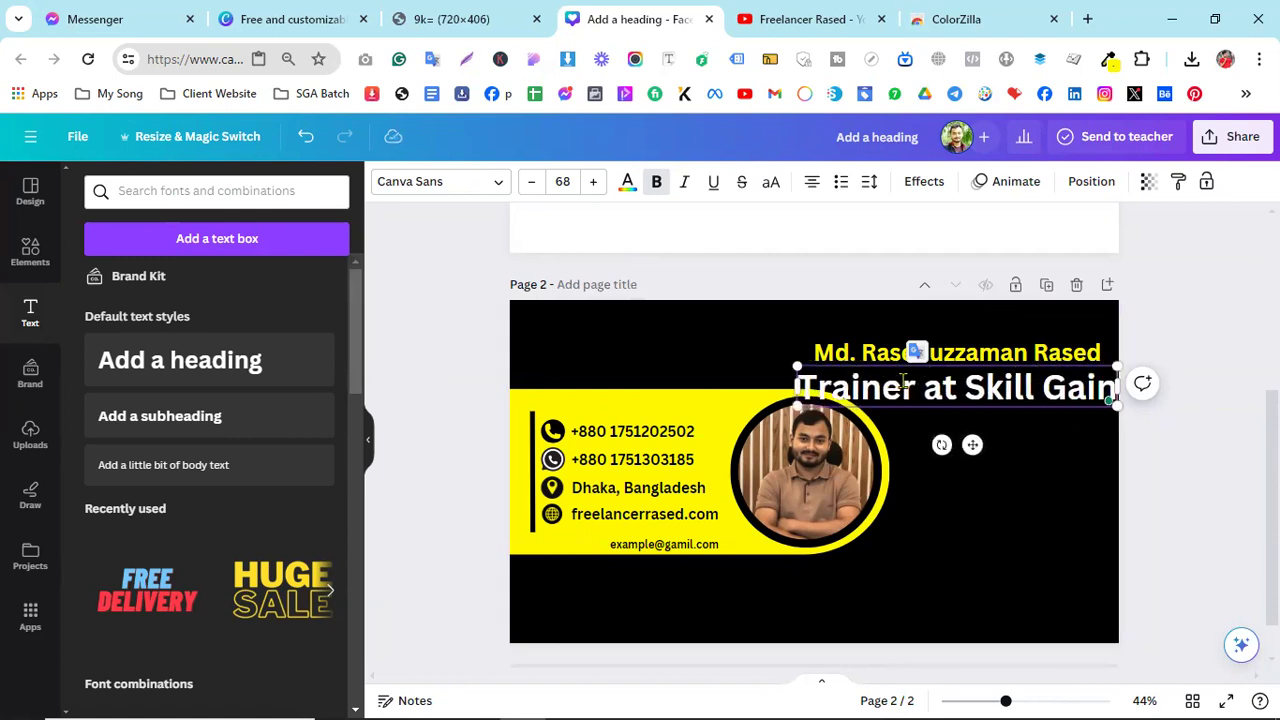
type(" Academy")
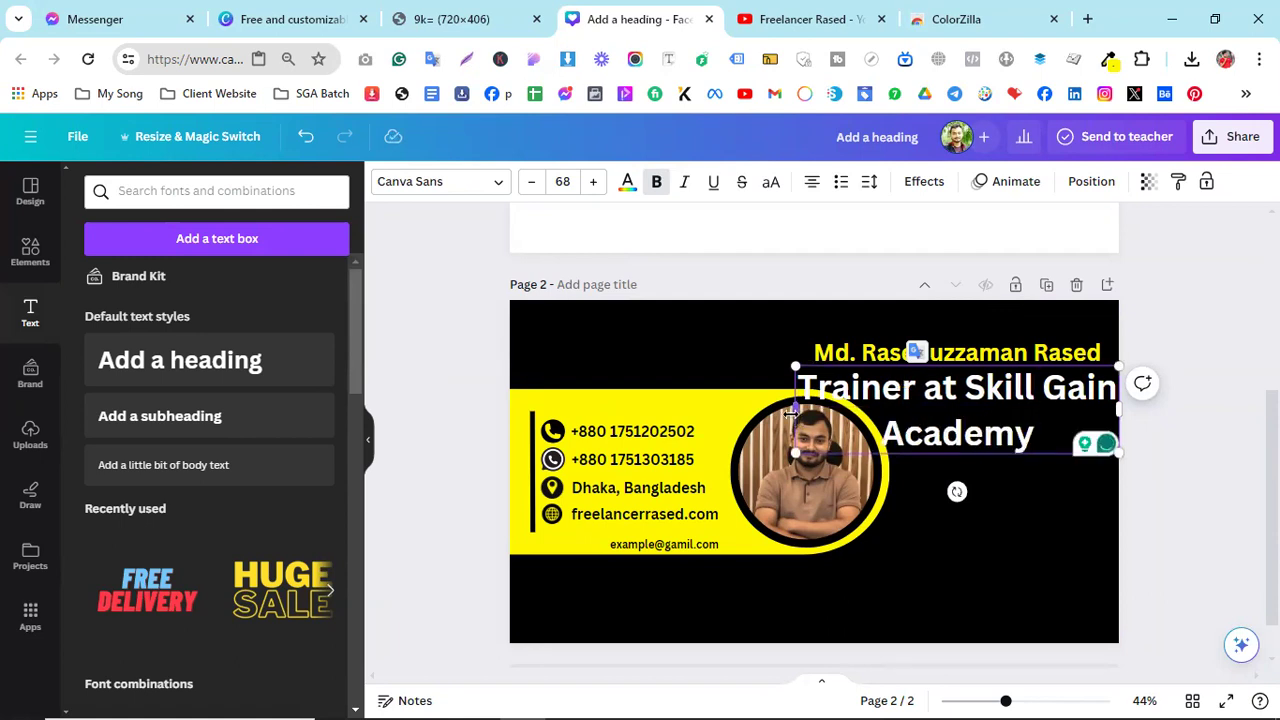
- Widen the job title to fit one line and shift it up beneath the name heading
left_click_drag(753, 412, 912, 391)
left_click_drag(1029, 444, 1017, 424)
left_click(996, 508)
left_click(498, 14)
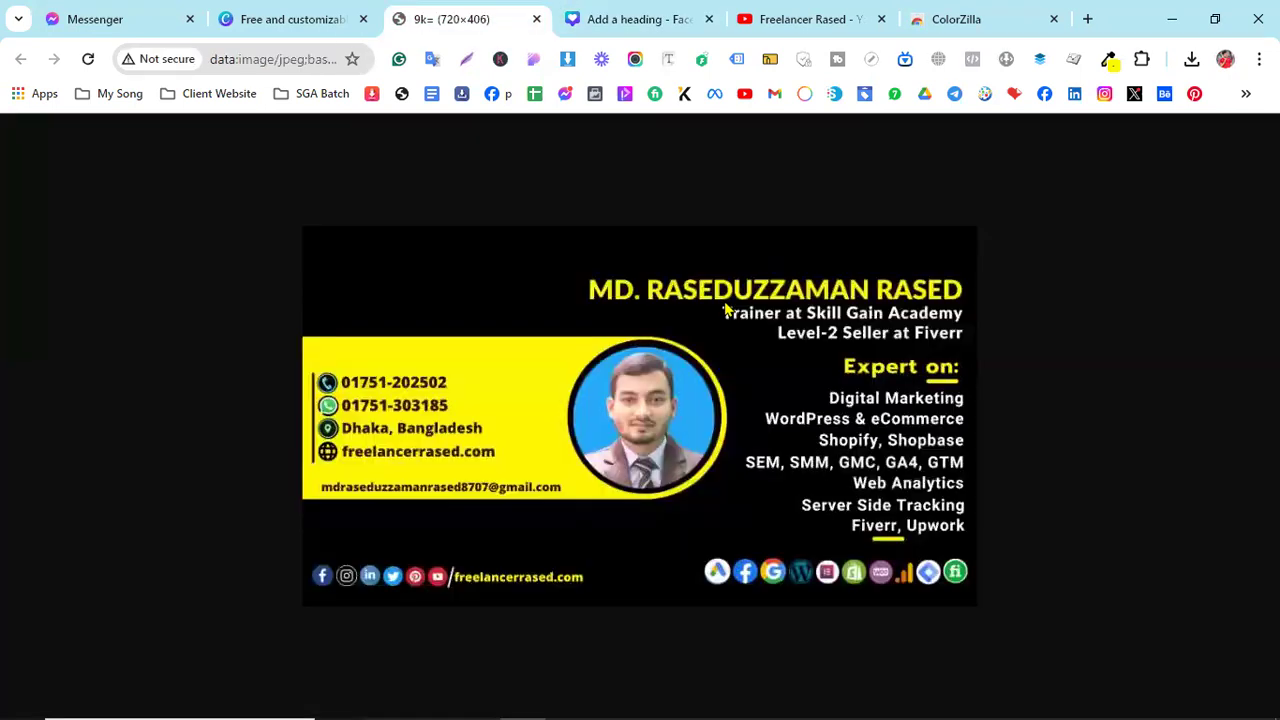
left_click(640, 15)
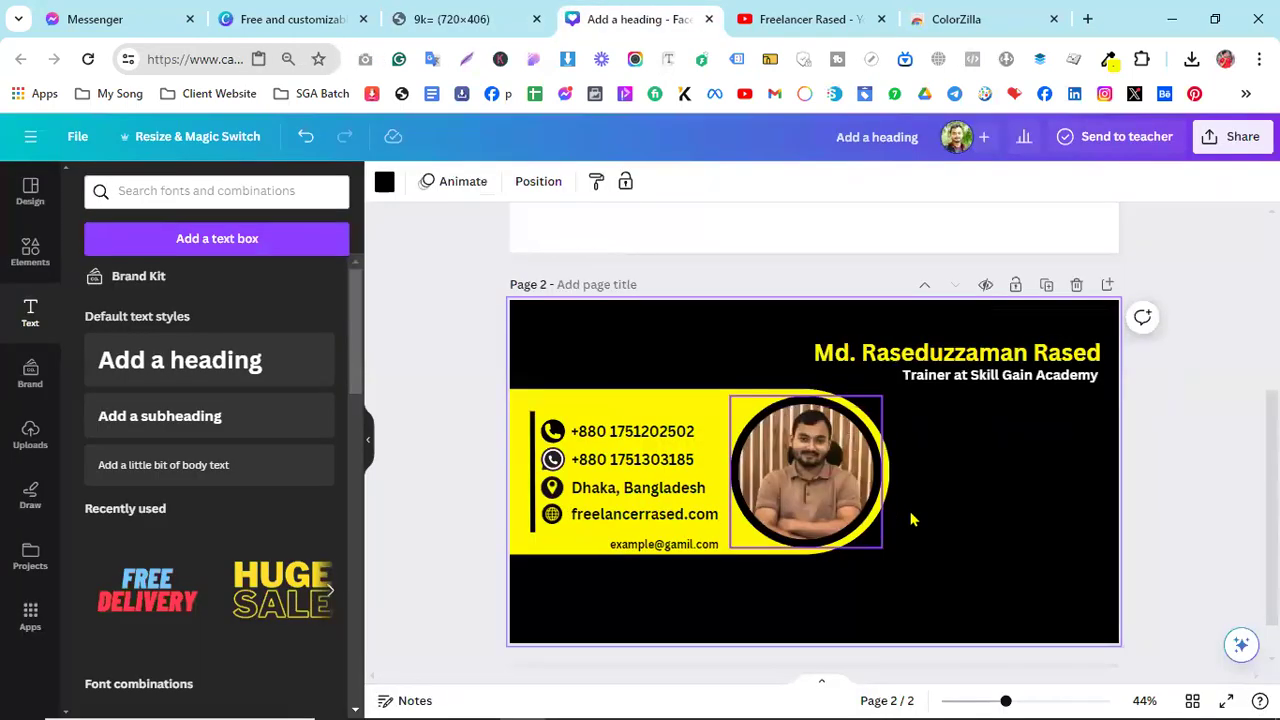
- Duplicate the Trainer subtitle with Ctrl+D and place the copy just below it
scroll(906, 600, "up", 3)
left_click_drag(894, 676, 1023, 674)
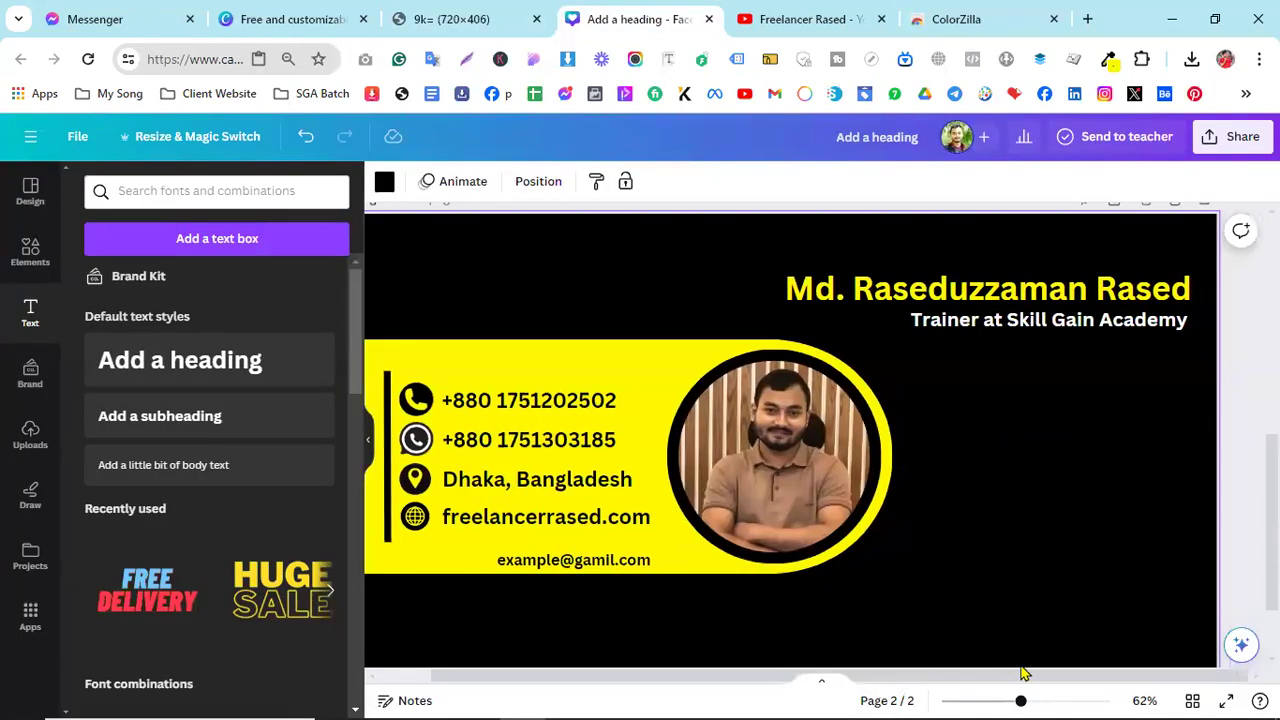
left_click(1036, 331)
key("ctrl+d")
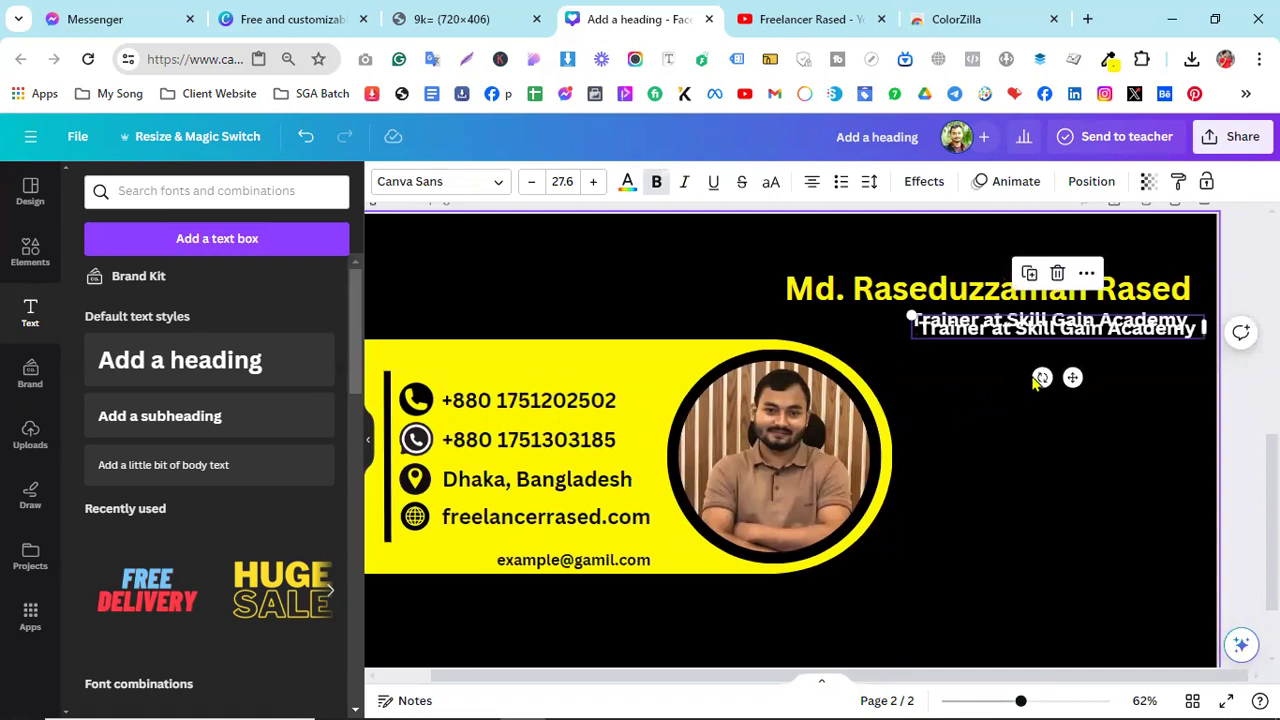
left_click_drag(1060, 377, 1057, 394)
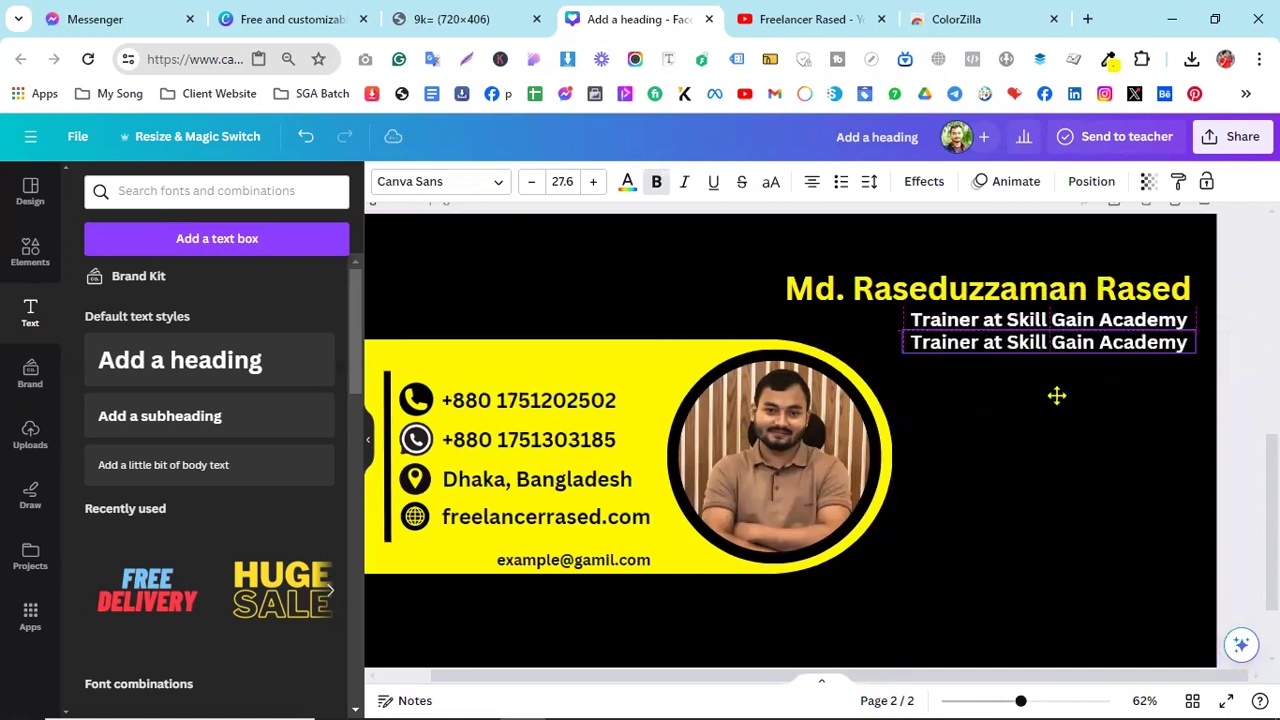
- Change the copied line's text to 'Top Rated Seller at Fiverr'
left_click(1035, 342)
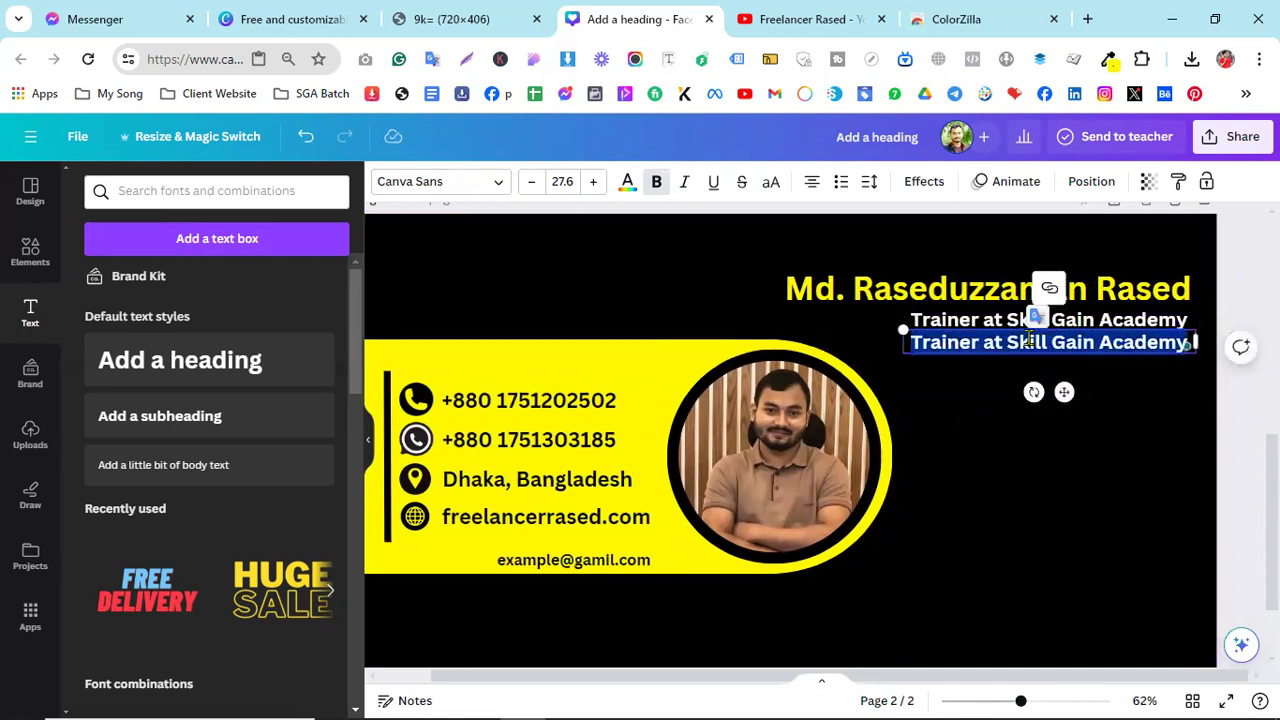
type("Top Rated No")
key("BackSpace")
key("BackSpace")
key("BackSpace")
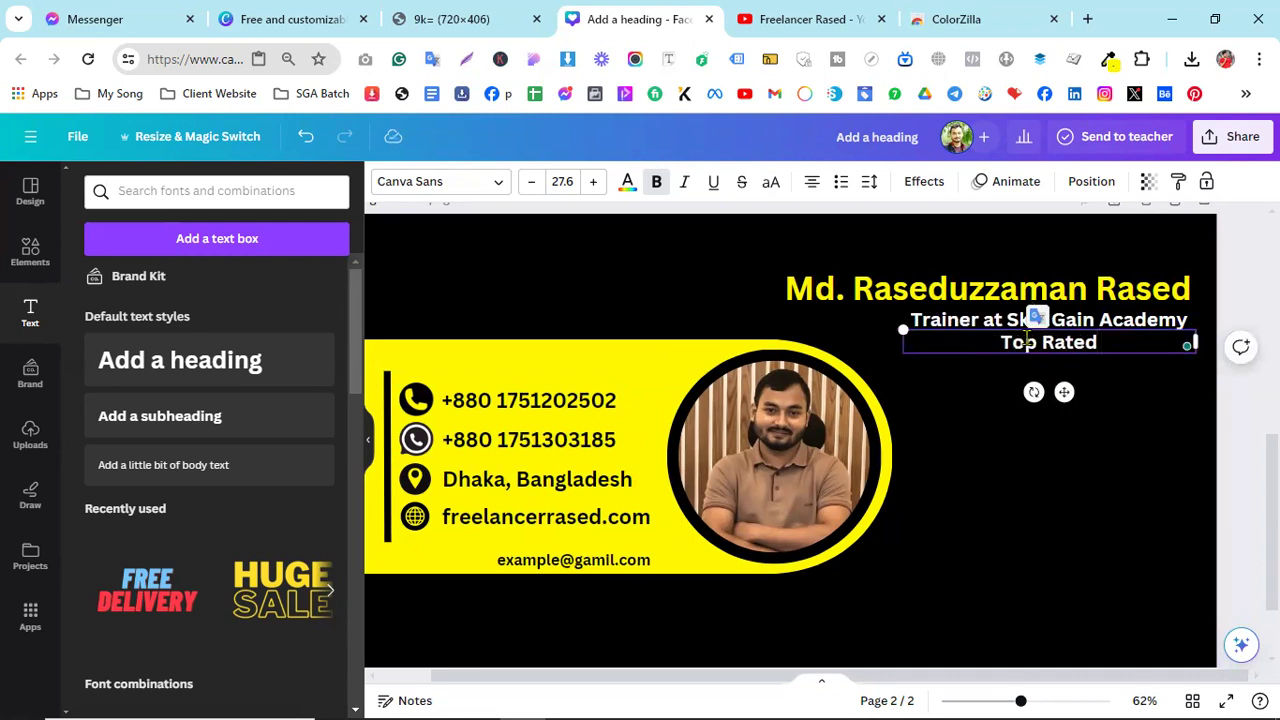
type("Seller")
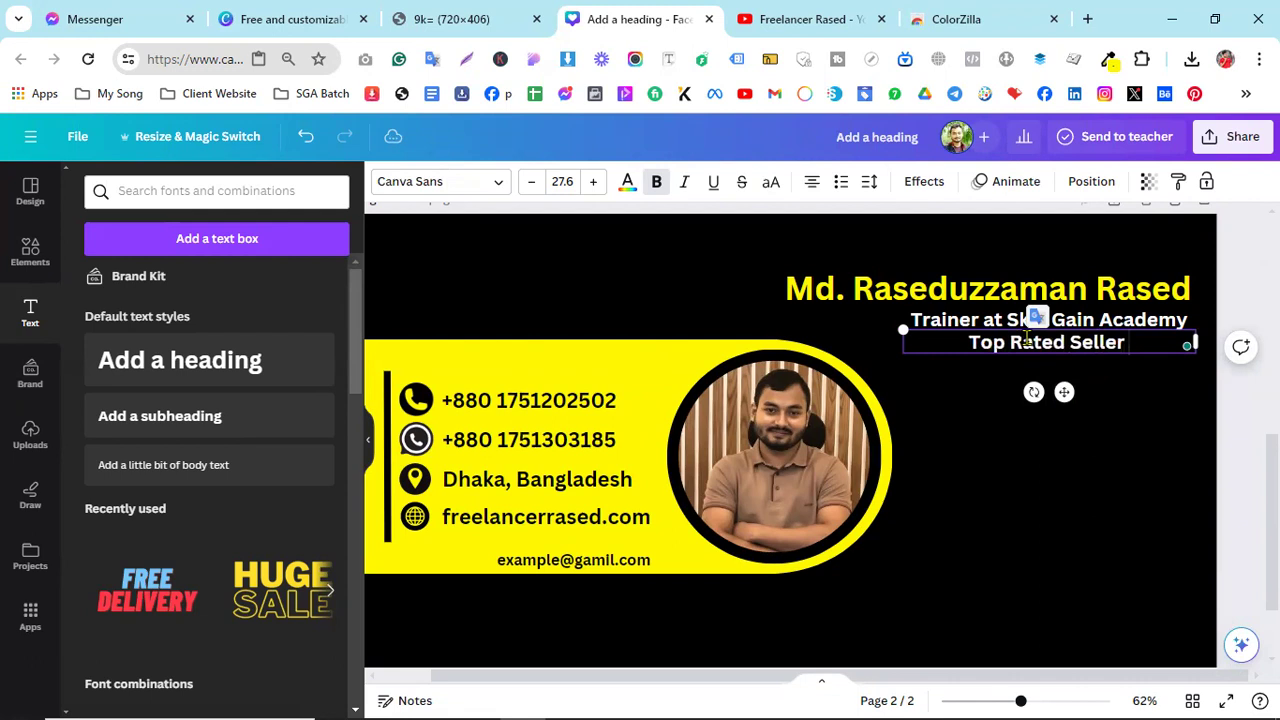
type(" at Fiverr")
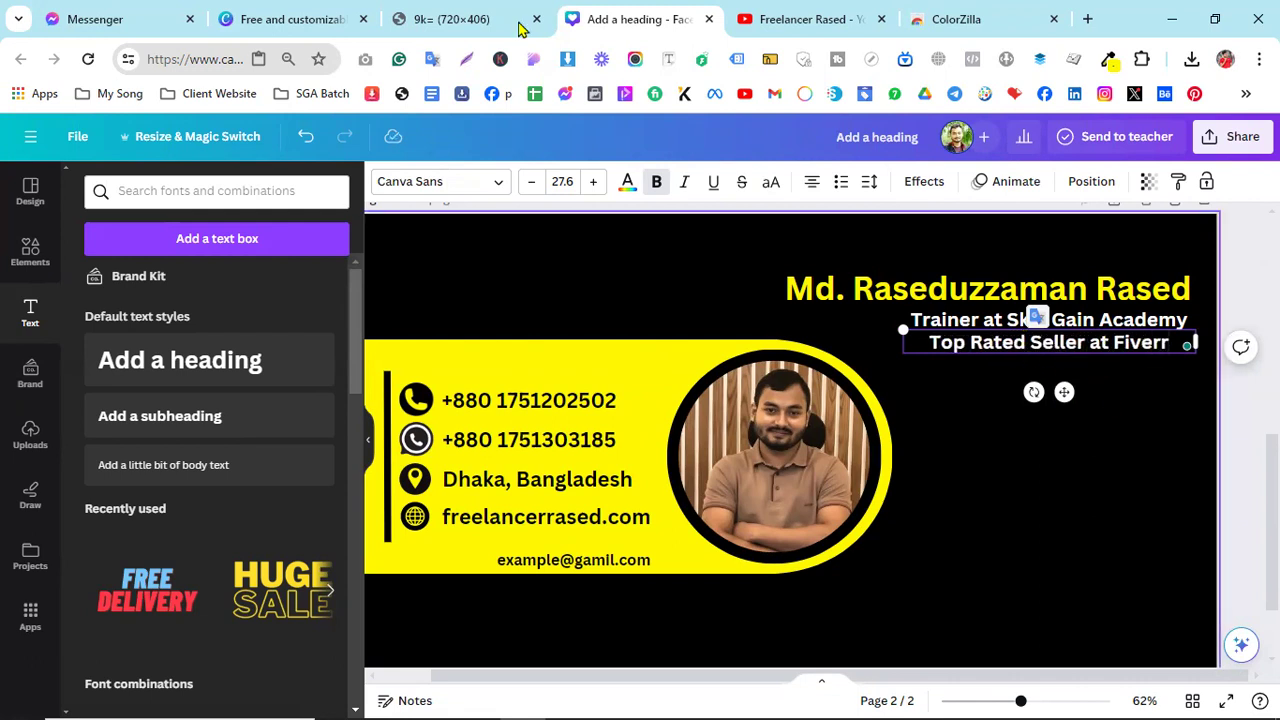
left_click(455, 20)
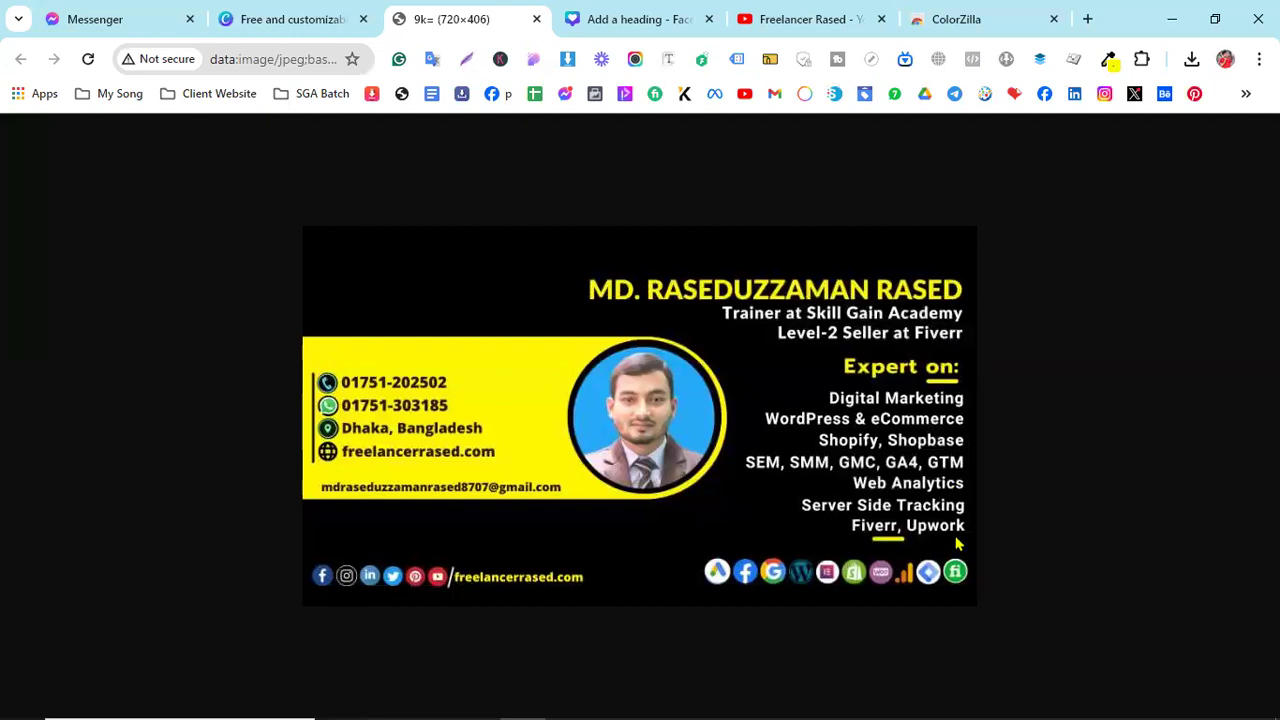
left_click(640, 20)
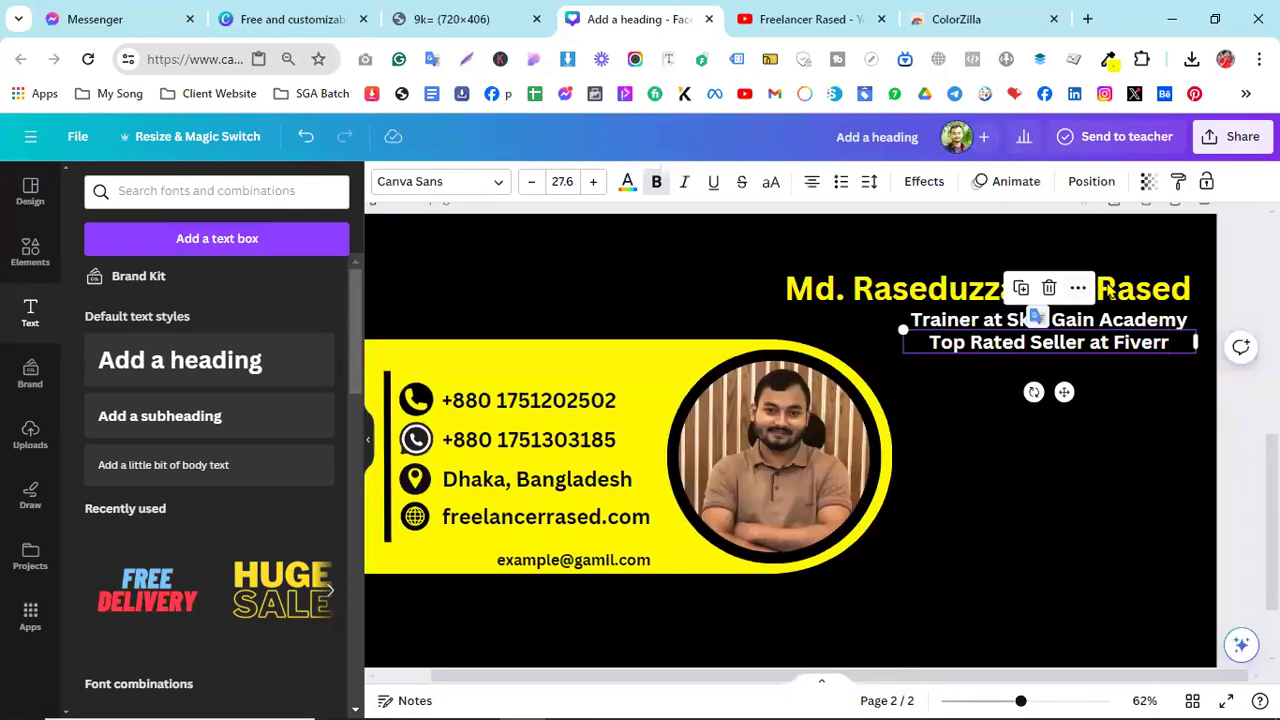
left_click(1109, 369)
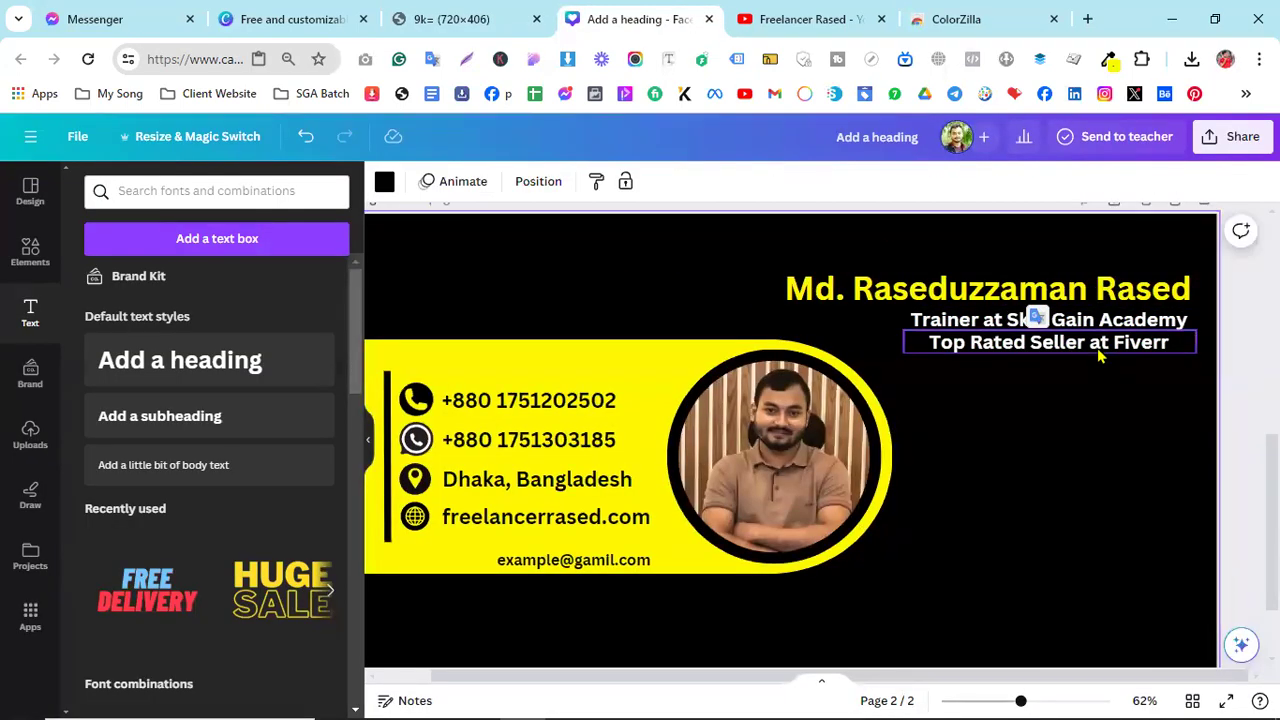
- Shift the Top Rated Seller line right and narrow its text box
left_click(1105, 345)
mouse_move(1105, 345)
left_mouse_down()
mouse_move(1118, 344)
mouse_move(1108, 358)
left_mouse_up()
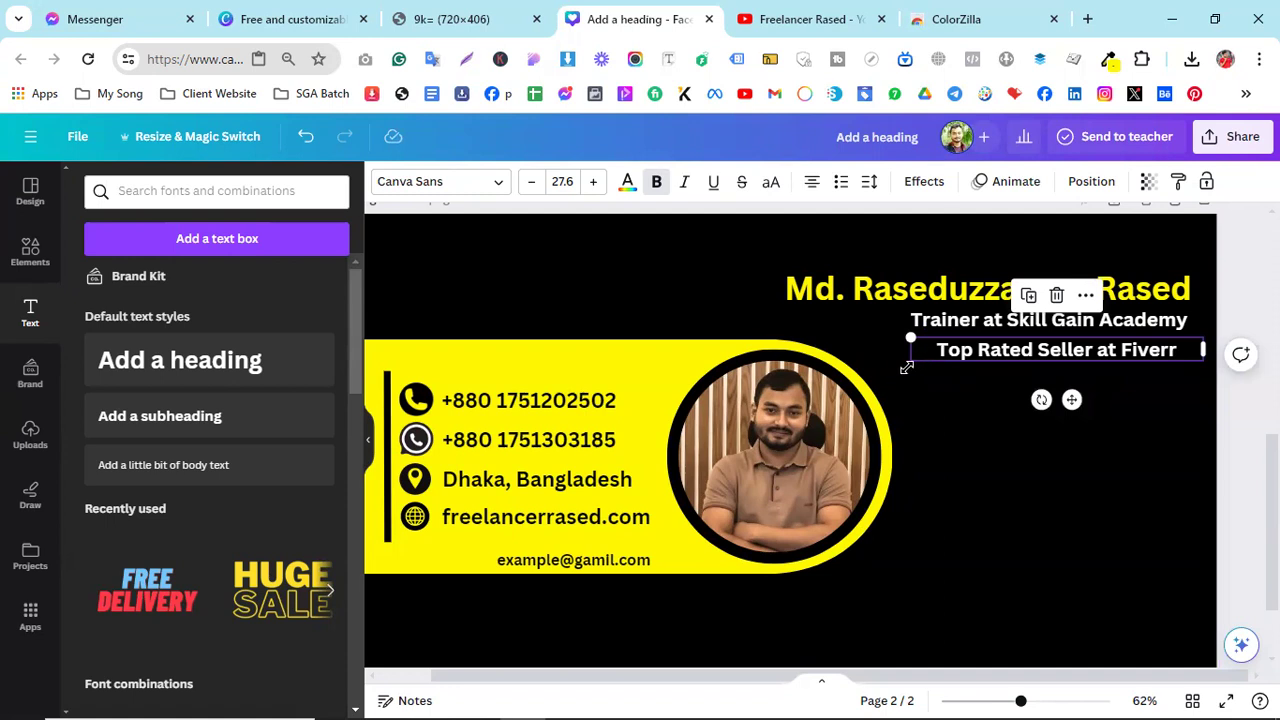
left_click_drag(1199, 346, 1115, 350)
left_click(1137, 423)
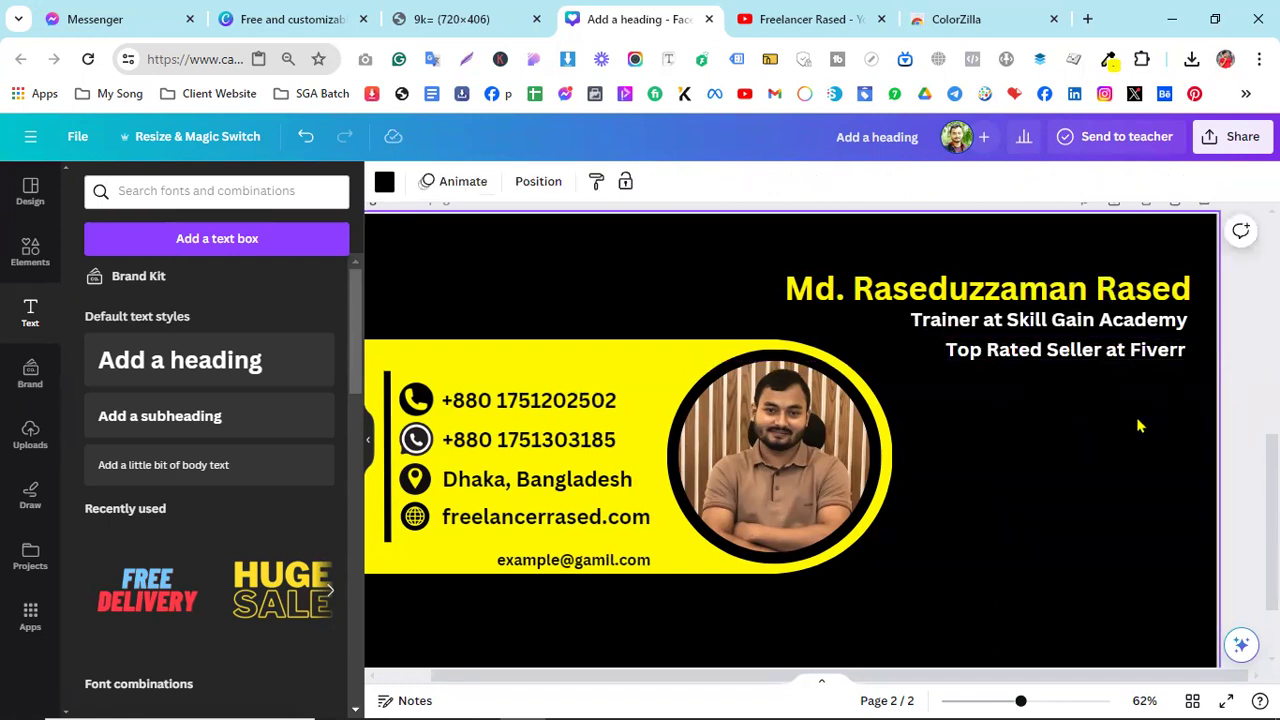
- Nudge the academy and Top Rated Seller lines so they right-align, then view the reference card
scroll(1137, 425, "up", 5)
scroll(1137, 425, "up", 5)
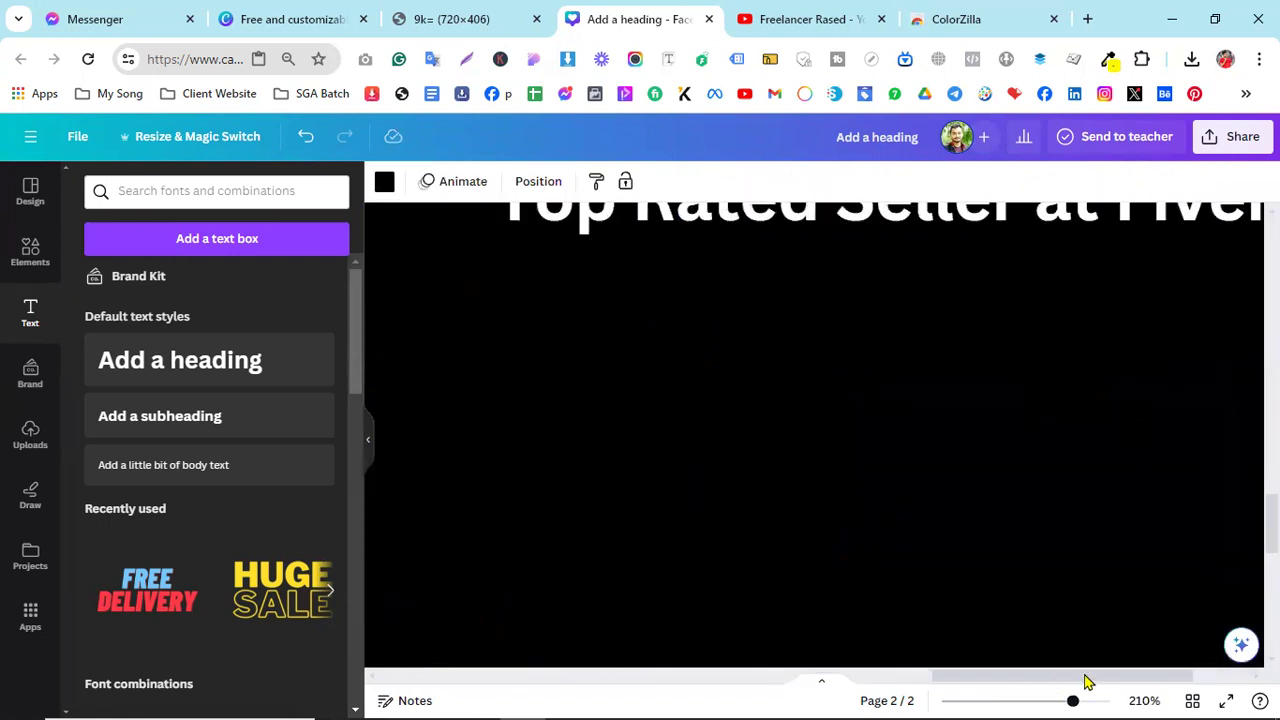
scroll(1095, 670, "right", 3)
scroll(1040, 491, "up", 5)
mouse_move(1028, 396)
left_mouse_down()
mouse_move(1045, 382)
mouse_move(1036, 388)
left_mouse_up()
mouse_move(1005, 484)
left_mouse_down()
mouse_move(1029, 486)
mouse_move(1014, 478)
left_mouse_up()
scroll(1000, 455, "down", 5)
left_click(866, 526)
scroll(956, 525, "up", 1)
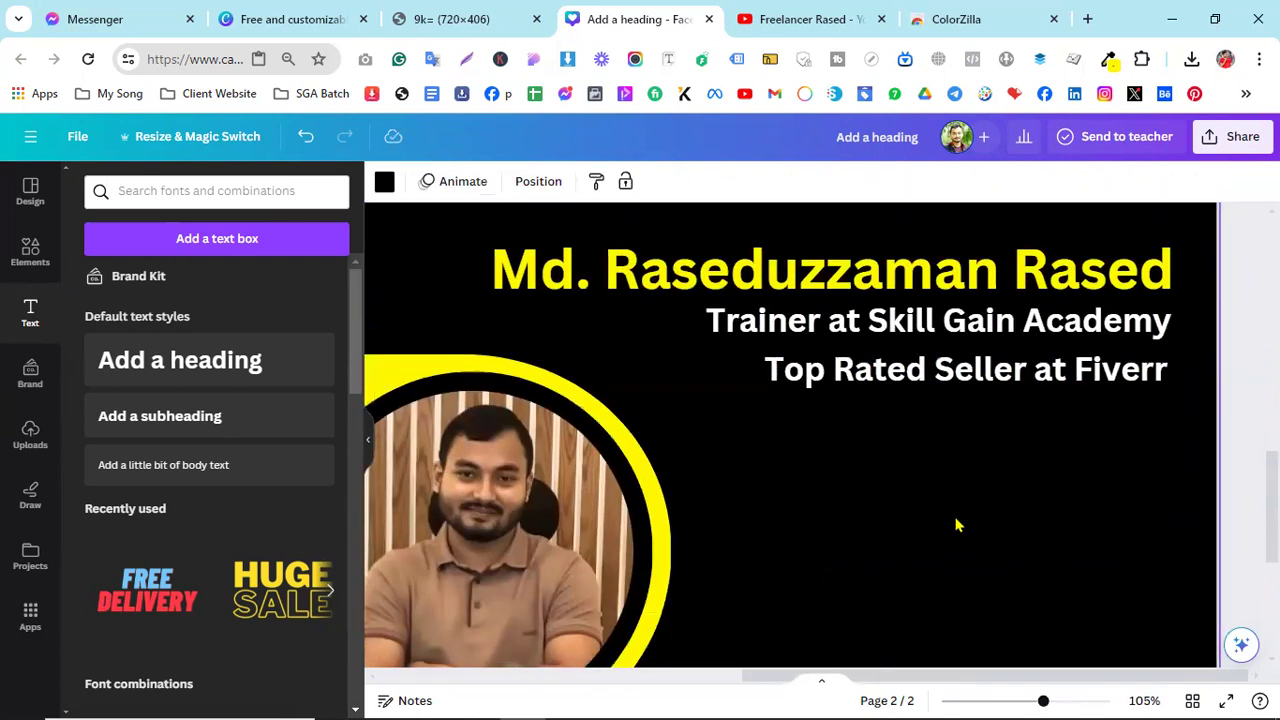
key("ctrl+shift+Tab")
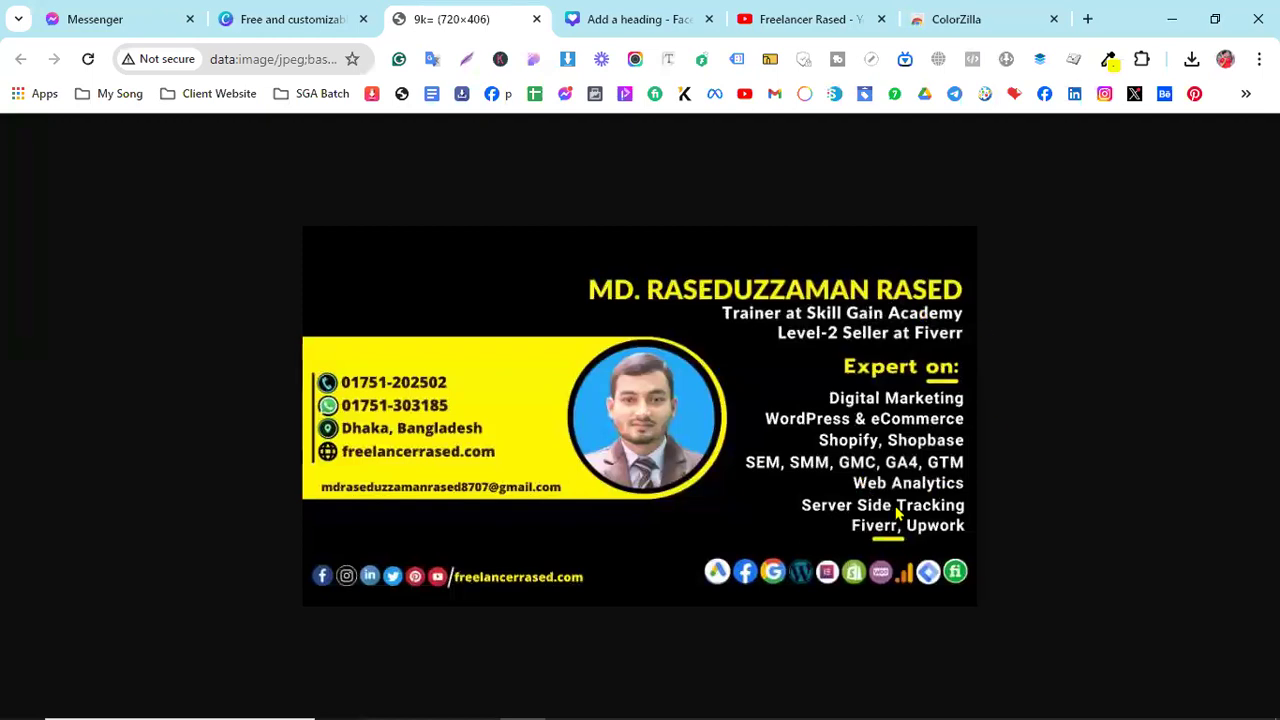
- Search Elements for 'line' and add a plain straight line onto the card
left_click(608, 16)
left_click(30, 250)
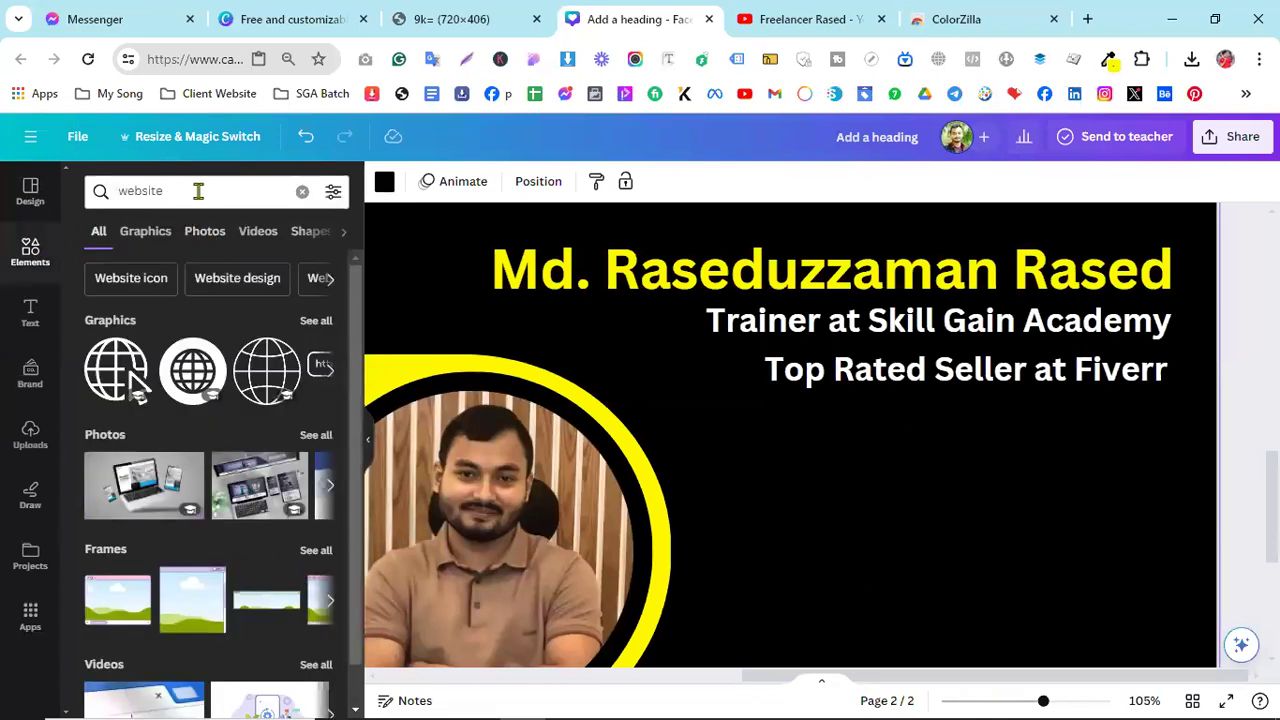
left_click_drag(197, 191, 78, 186)
type("line")
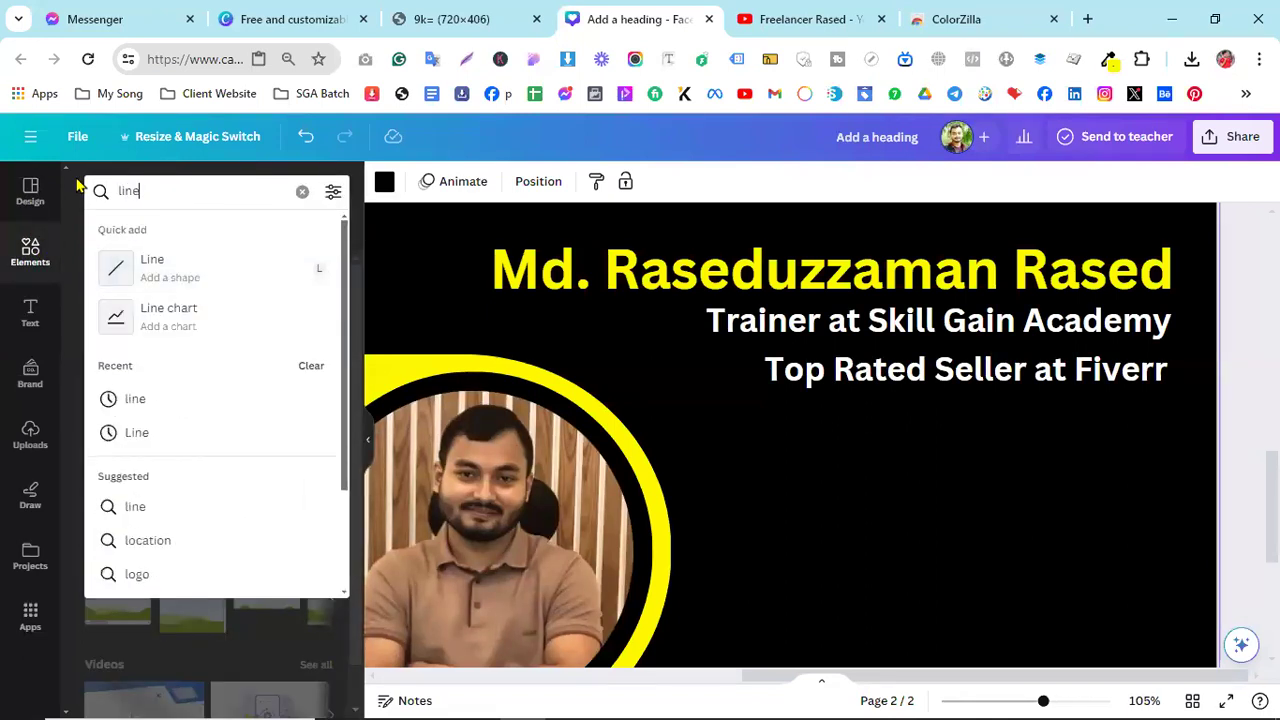
key("Return")
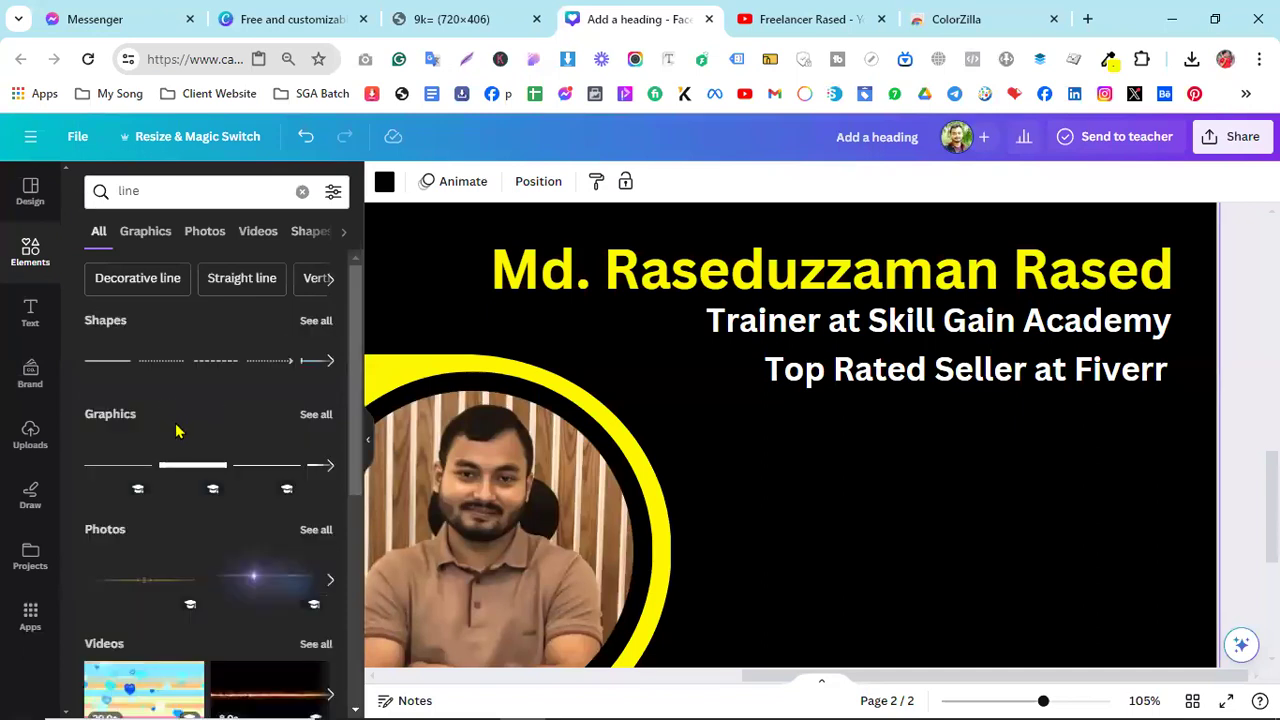
left_click(120, 365)
left_click_drag(645, 556, 862, 507)
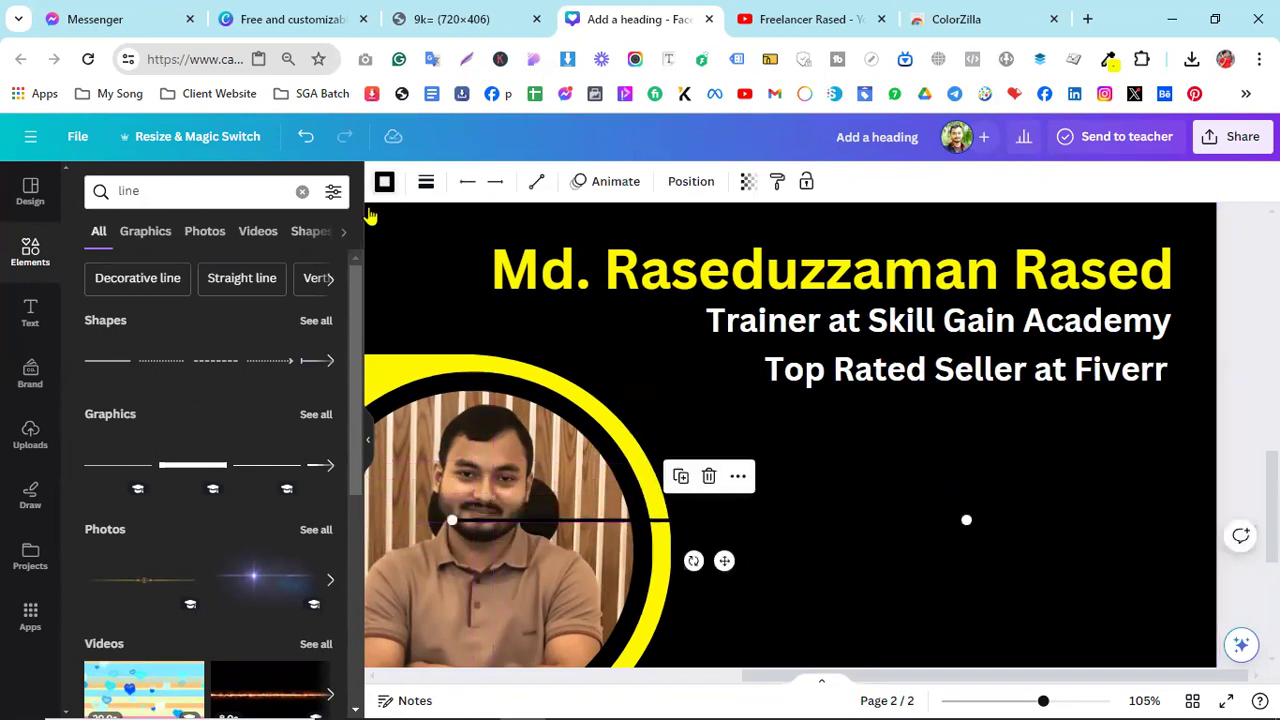
- Make the straight line yellow with a line weight of 18
left_click(384, 181)
left_click(320, 284)
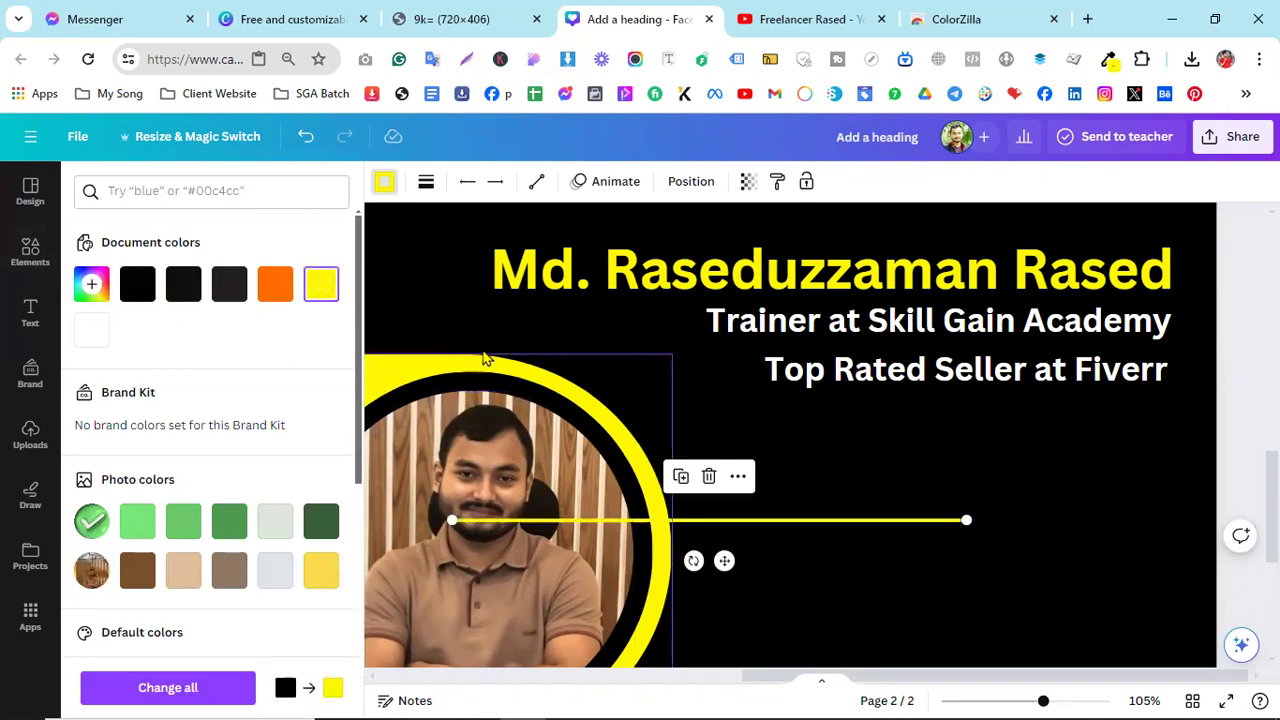
left_click(428, 183)
left_click_drag(434, 334, 467, 339)
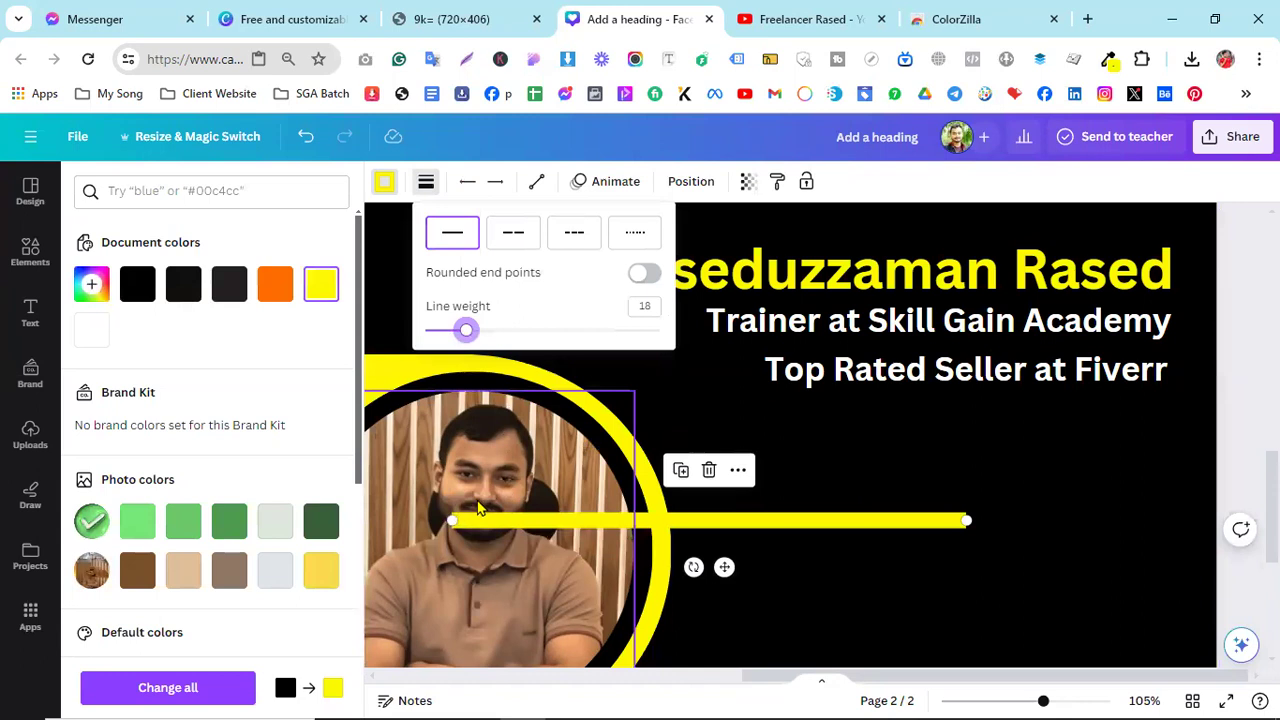
left_click(838, 607)
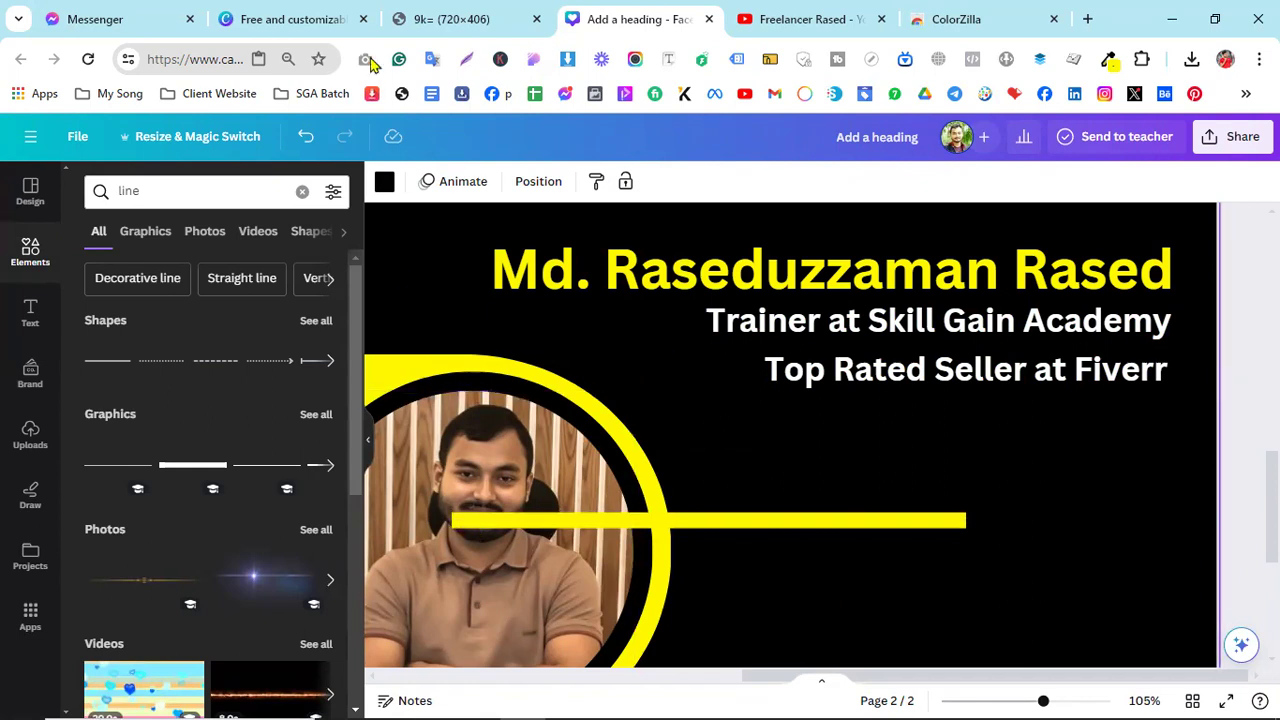
left_click(440, 19)
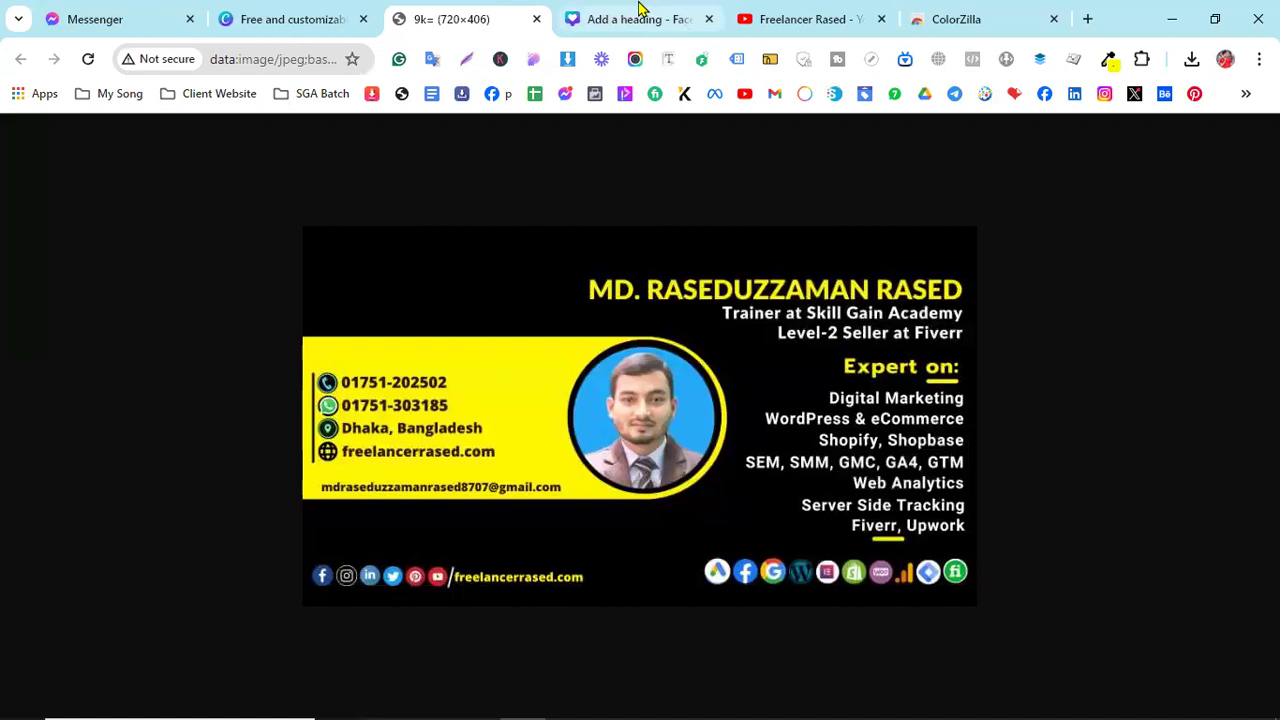
left_click(640, 10)
left_click(737, 522)
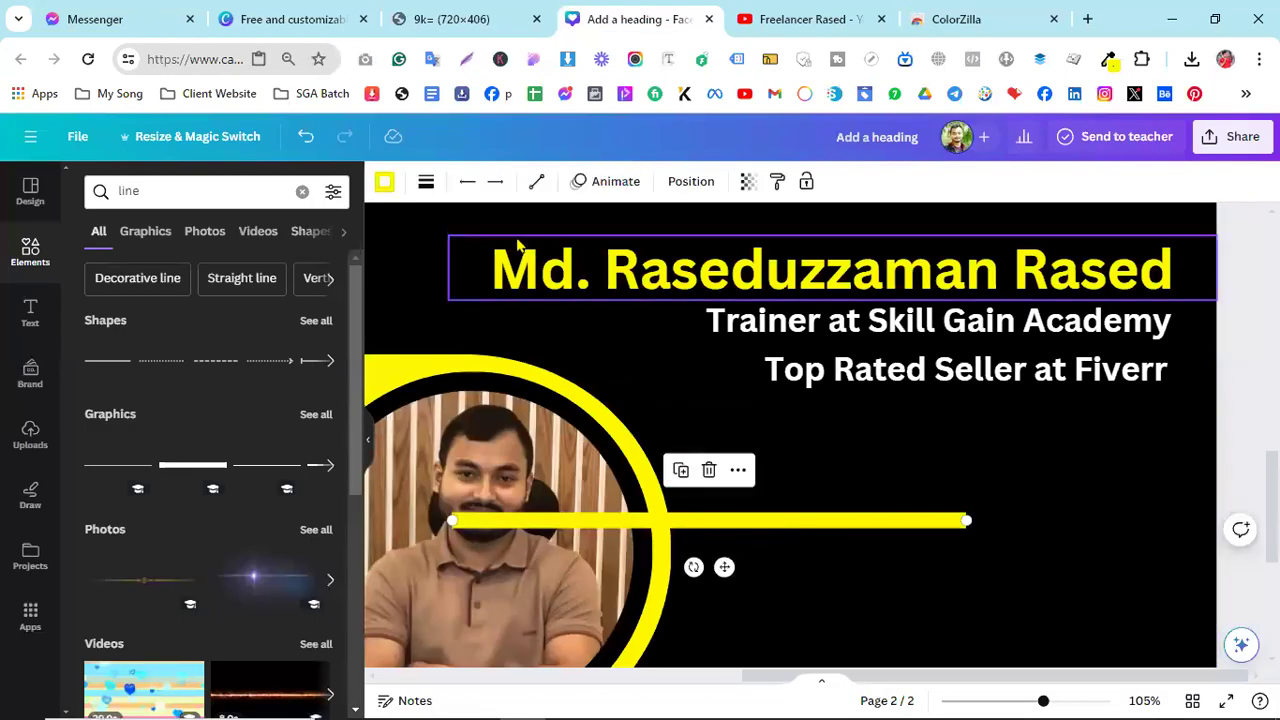
- Give the yellow line rounded end points
left_click(425, 184)
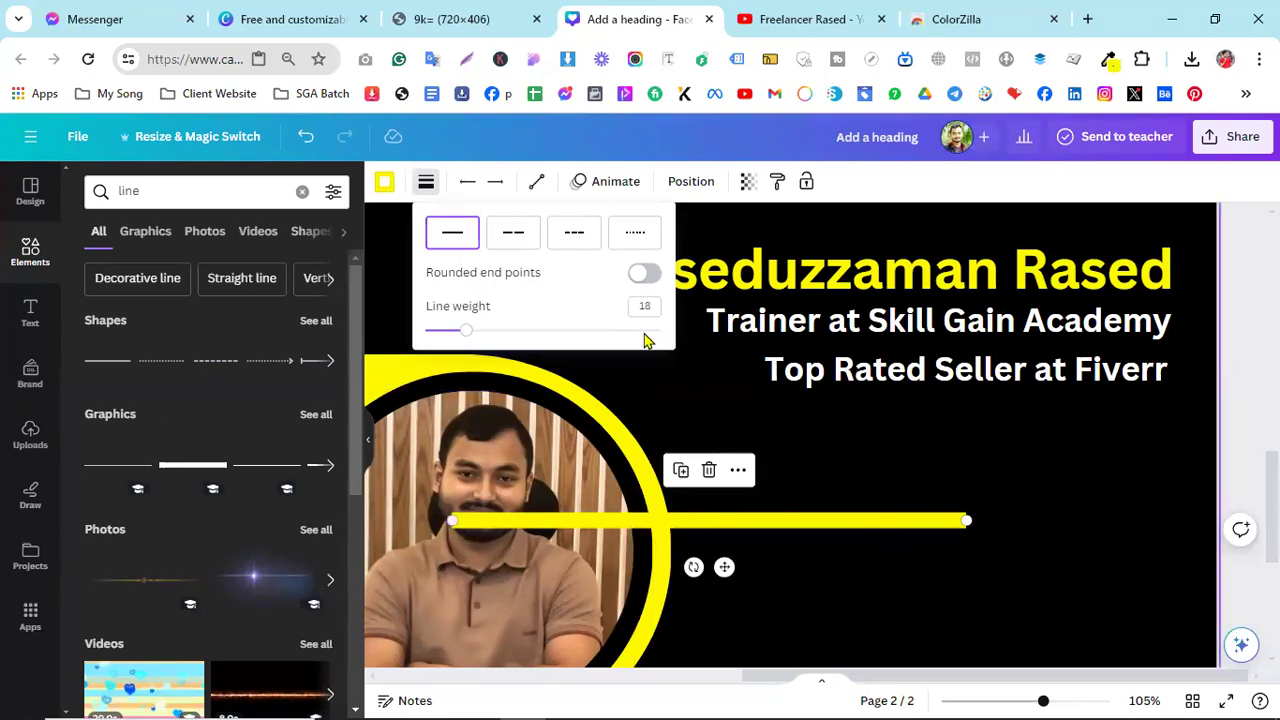
left_click(633, 281)
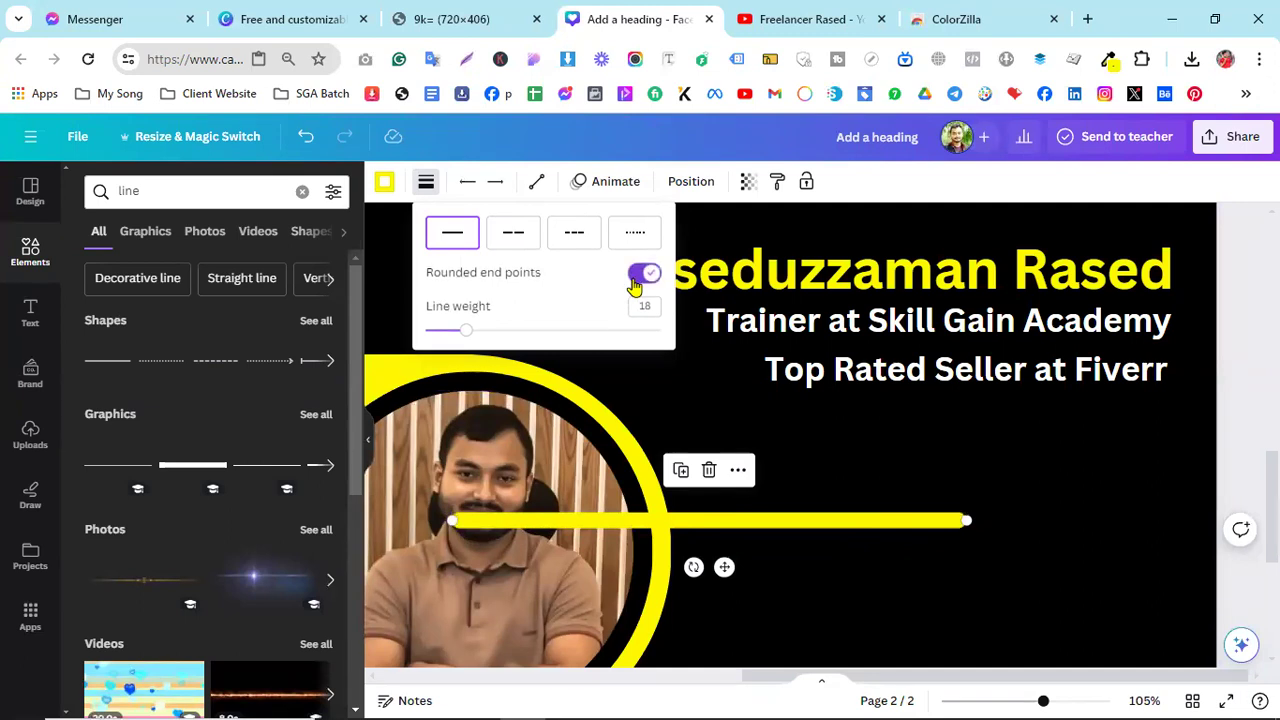
left_click(846, 603)
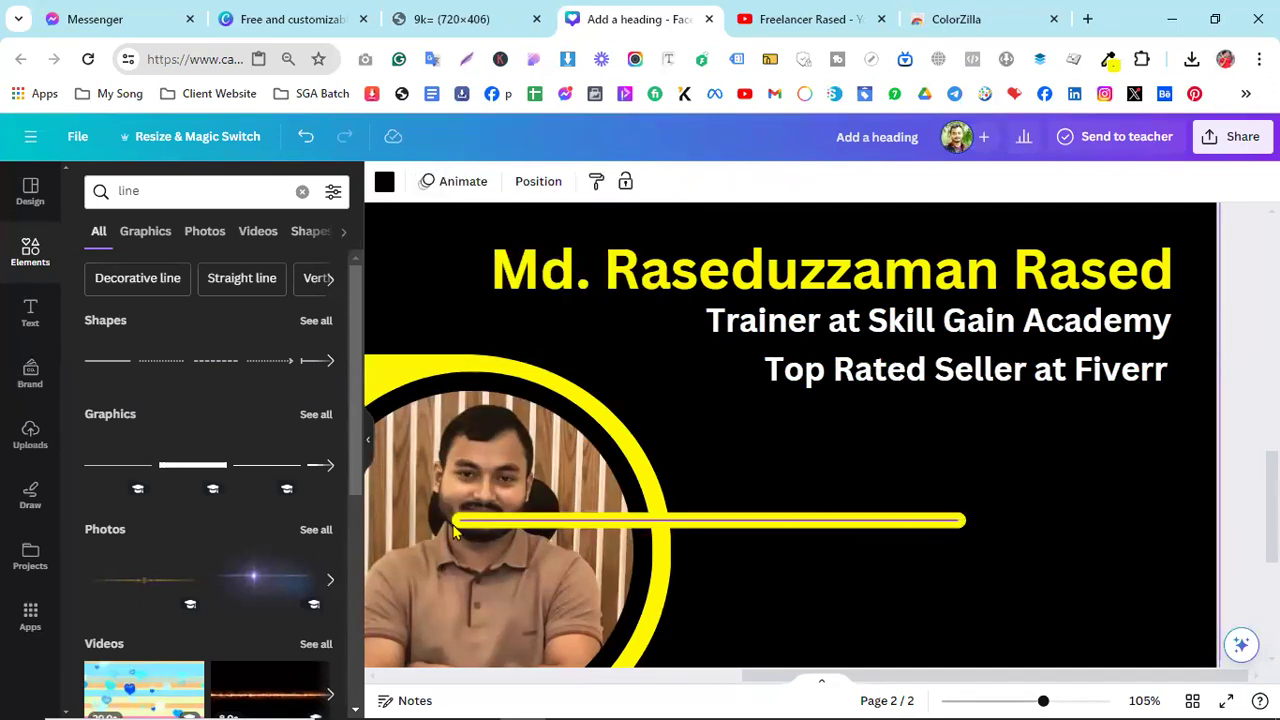
- Move the yellow line under 'Top Rated Seller at Fiverr' and shorten it to a short bar
left_click_drag(806, 524, 1014, 403)
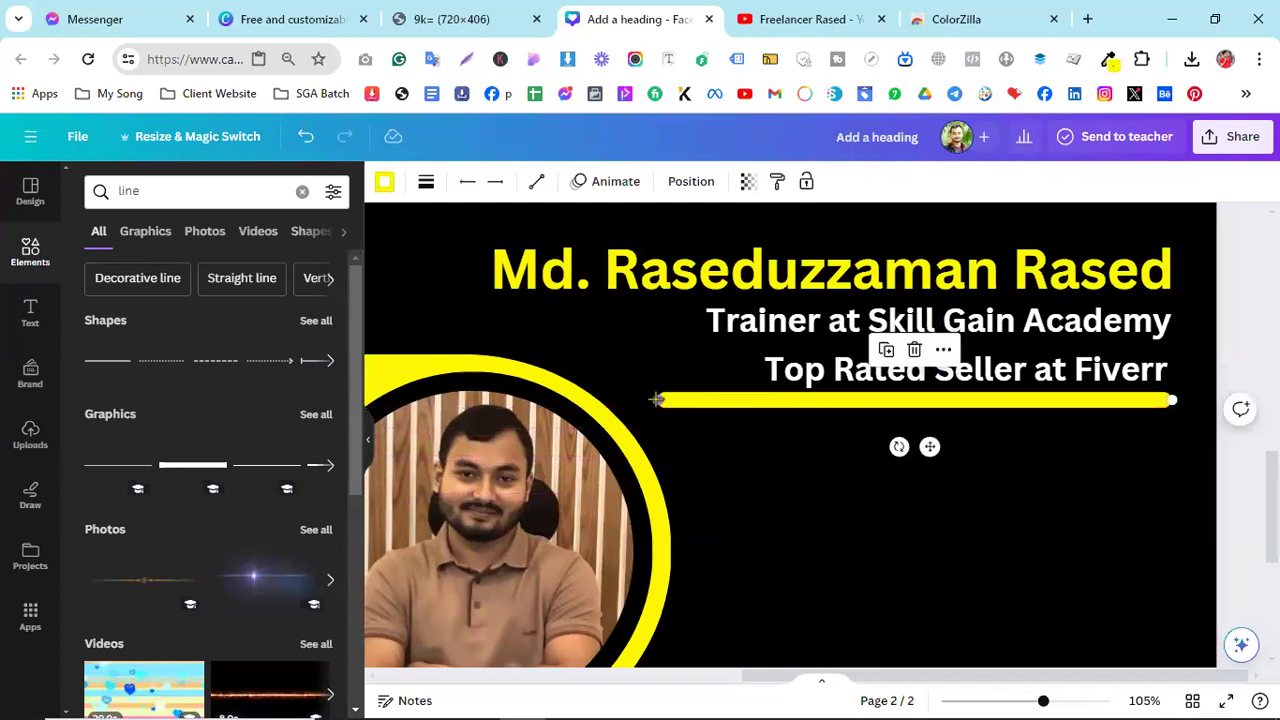
left_click_drag(658, 400, 717, 401)
key("ctrl+z")
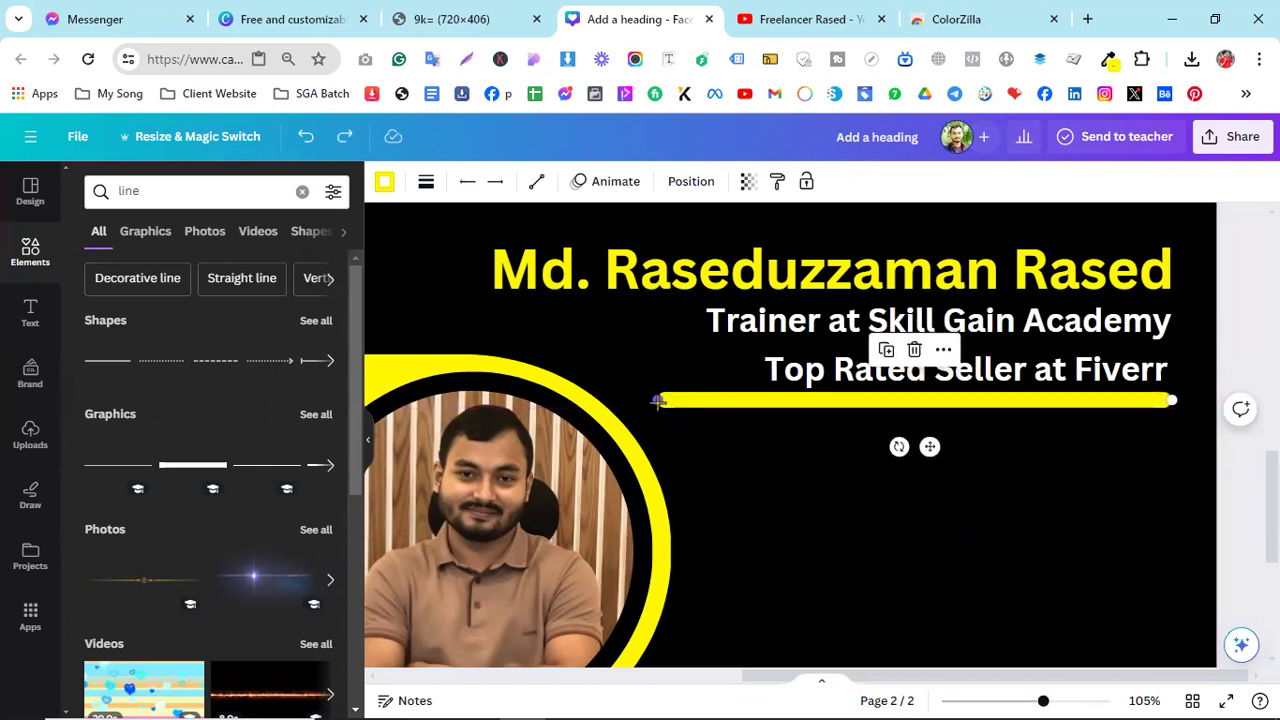
left_click_drag(658, 400, 1137, 393)
left_click(929, 491)
scroll(808, 497, "down", 5)
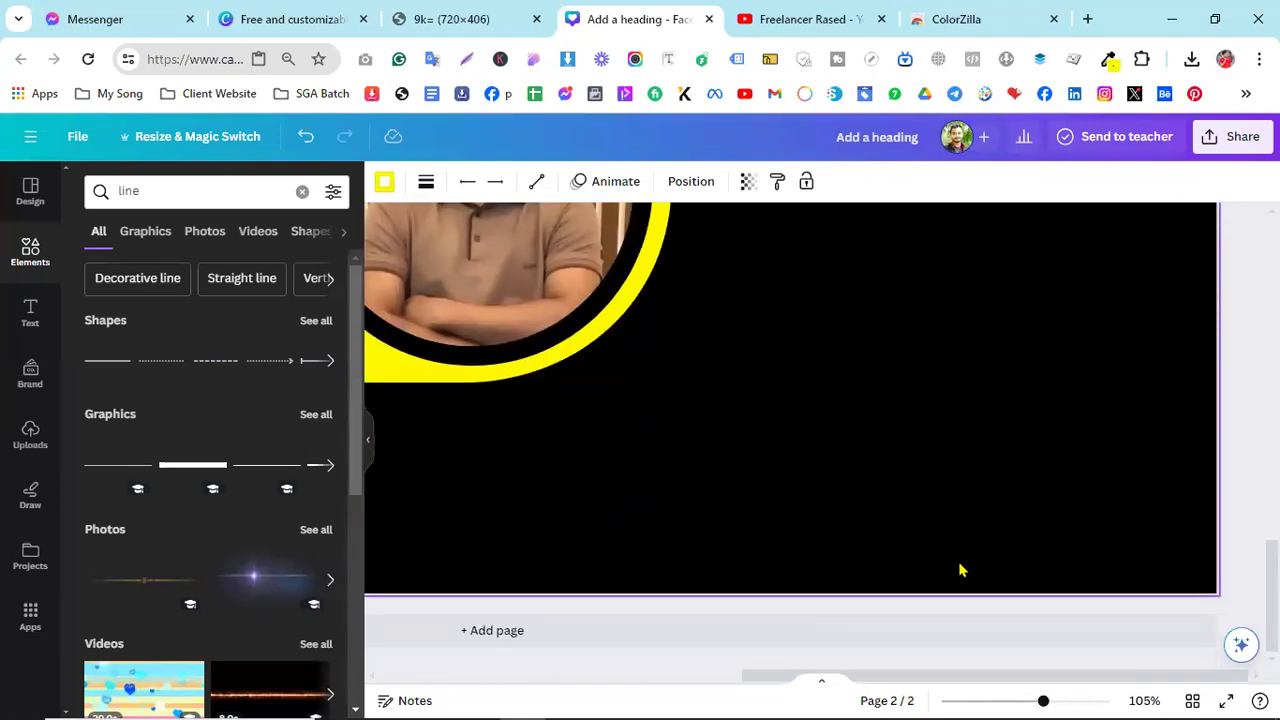
scroll(660, 523, "down", 5)
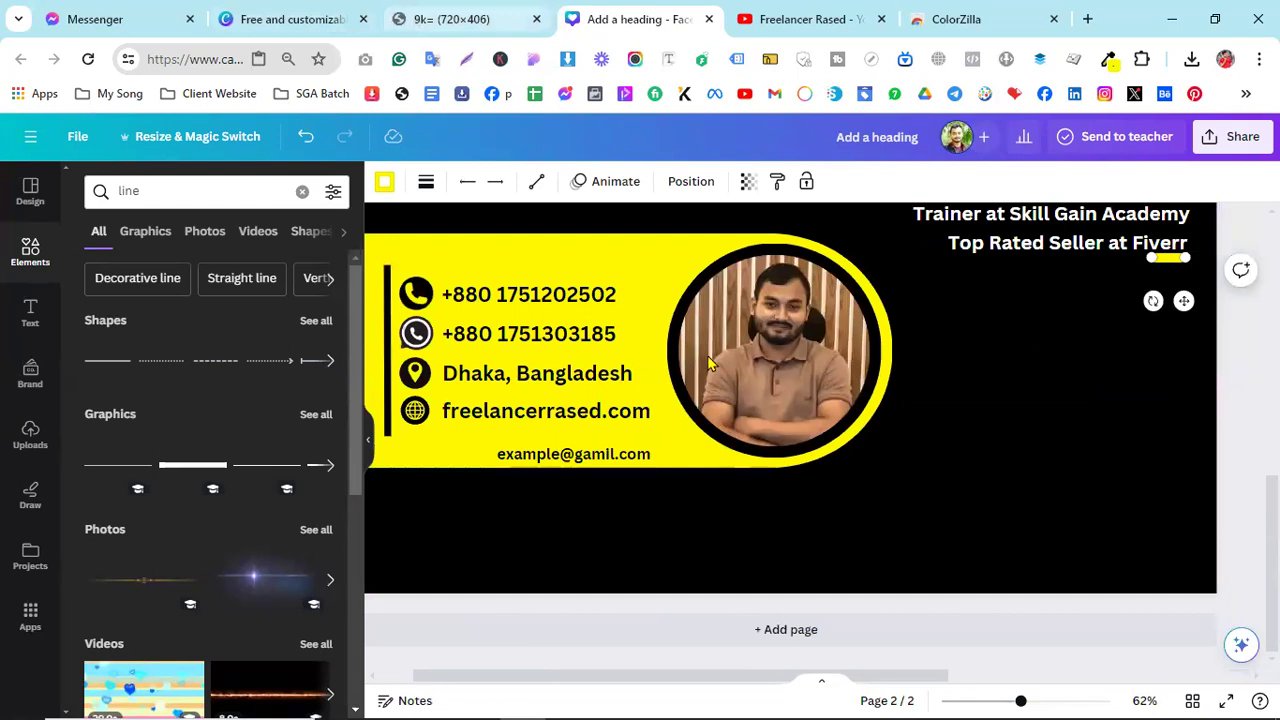
- Switch to the '9k= (720×406)' tab showing the reference cover image
key("ctrl+shift+Tab")
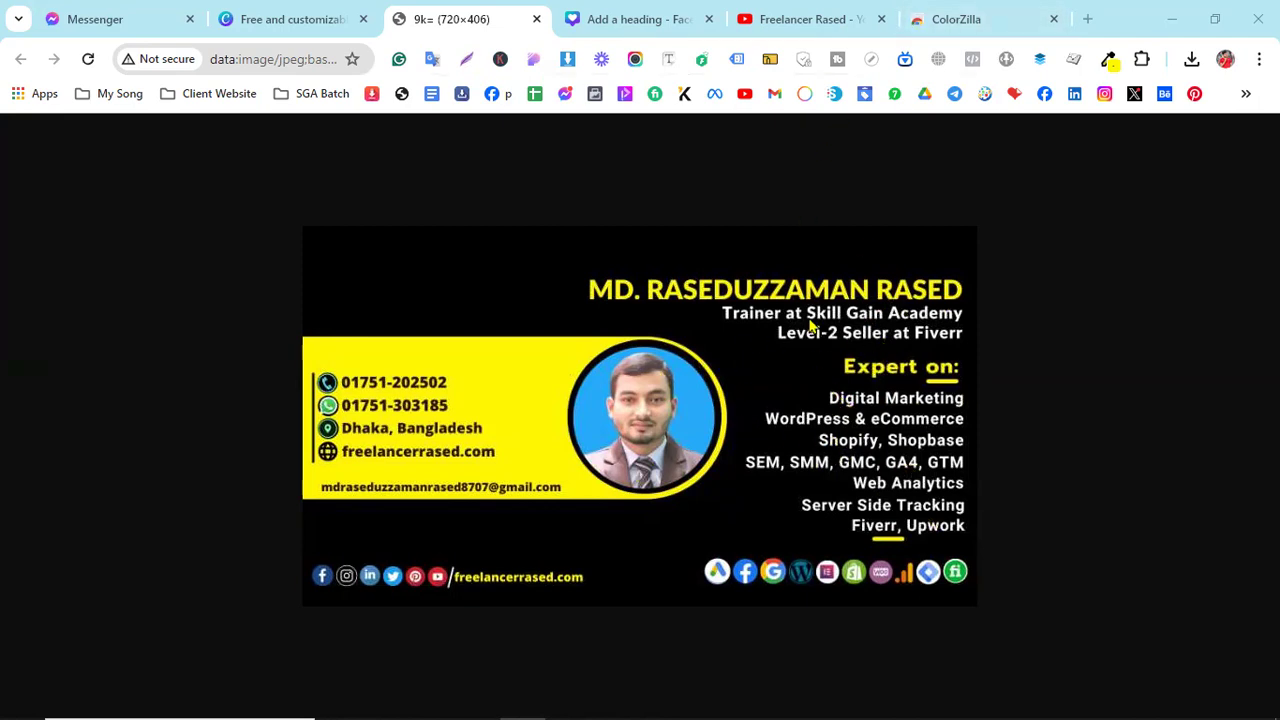
- Search the Canva templates page for 'restaurant flyer'
left_click(668, 10)
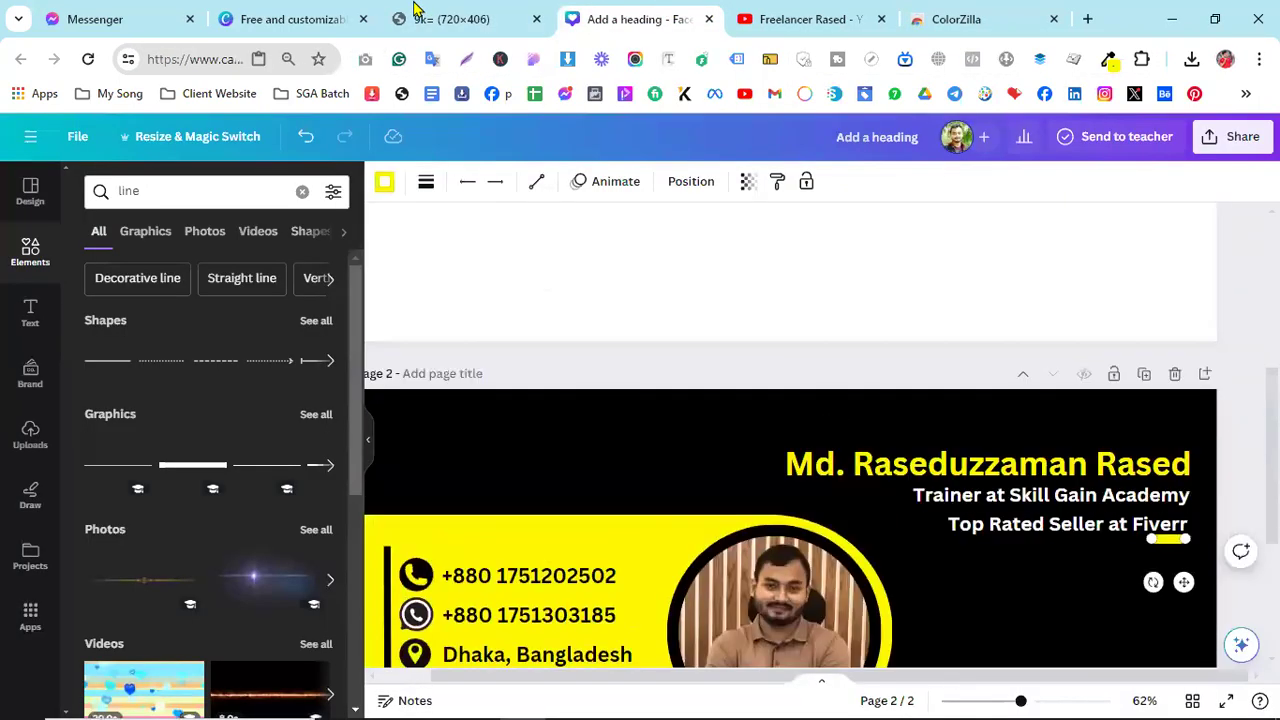
left_click(425, 17)
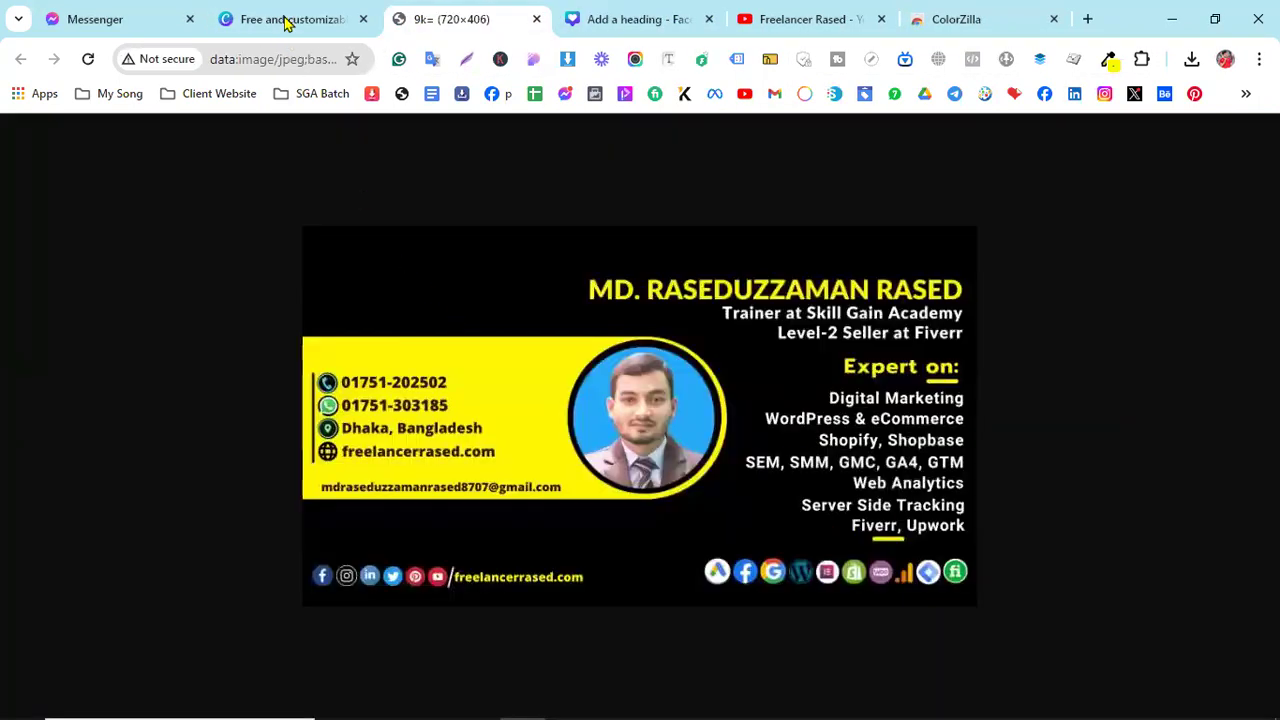
left_click(286, 21)
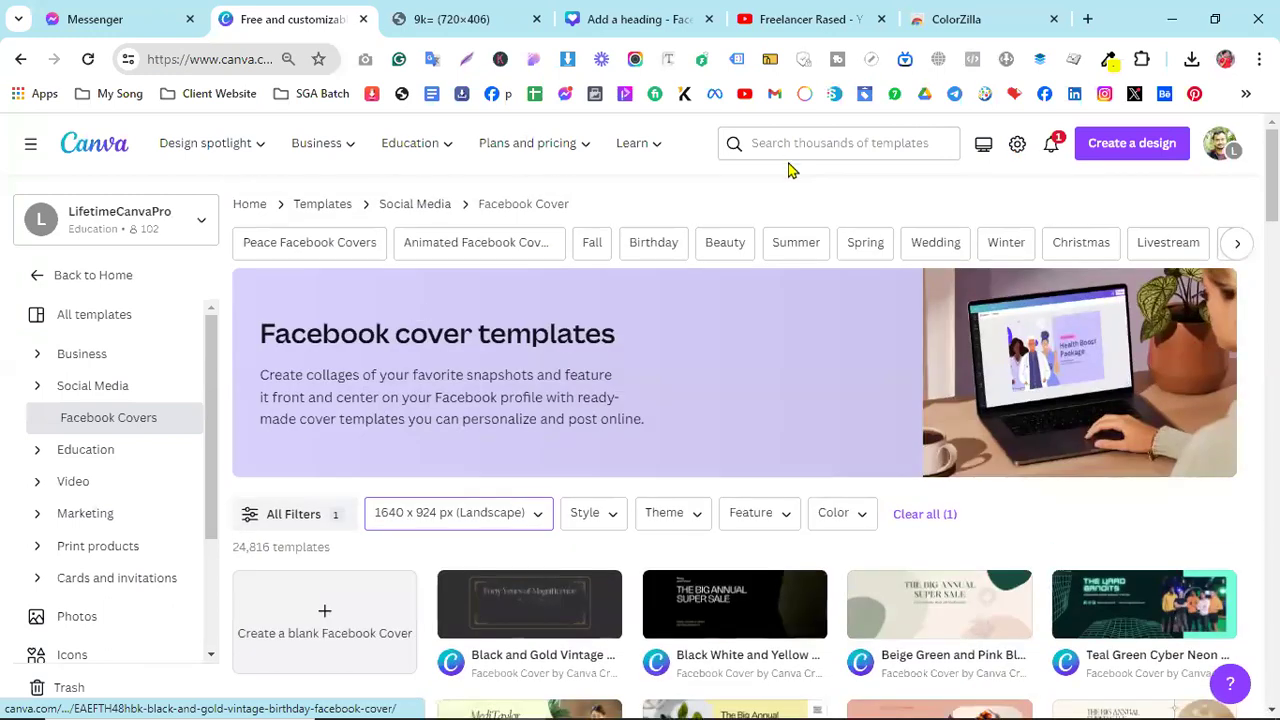
left_click(792, 131)
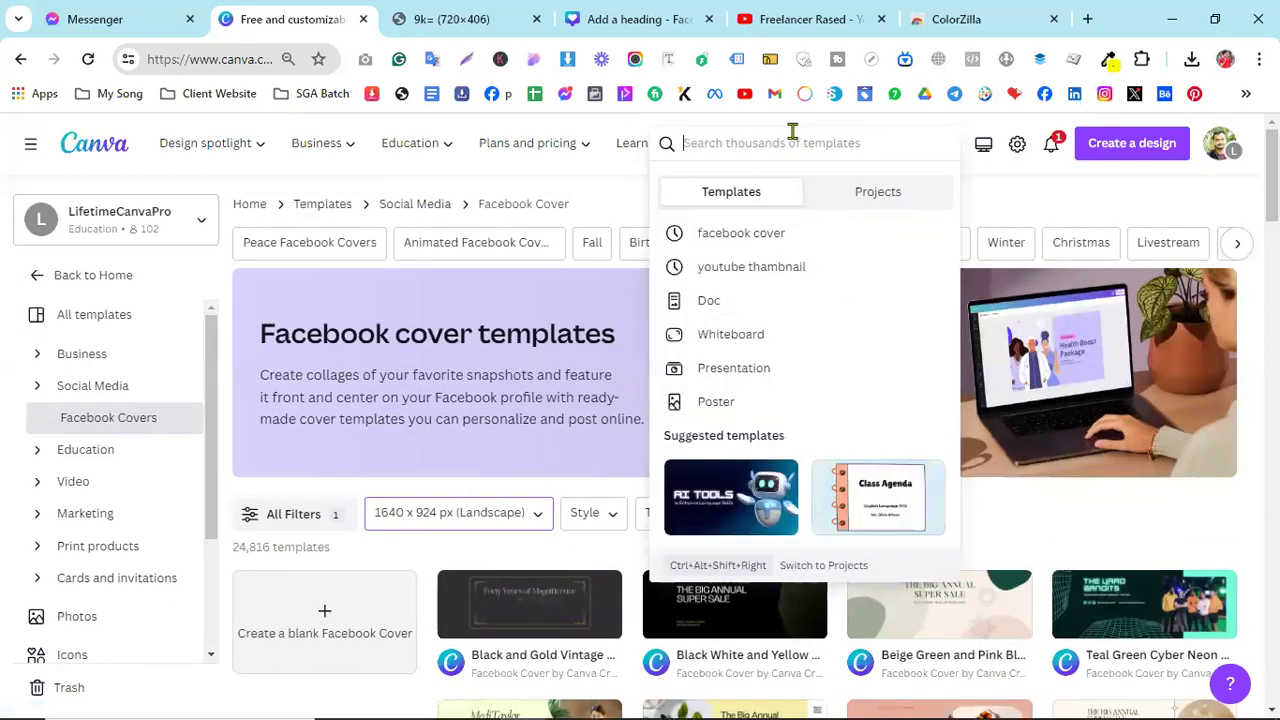
type("restaurant flyer")
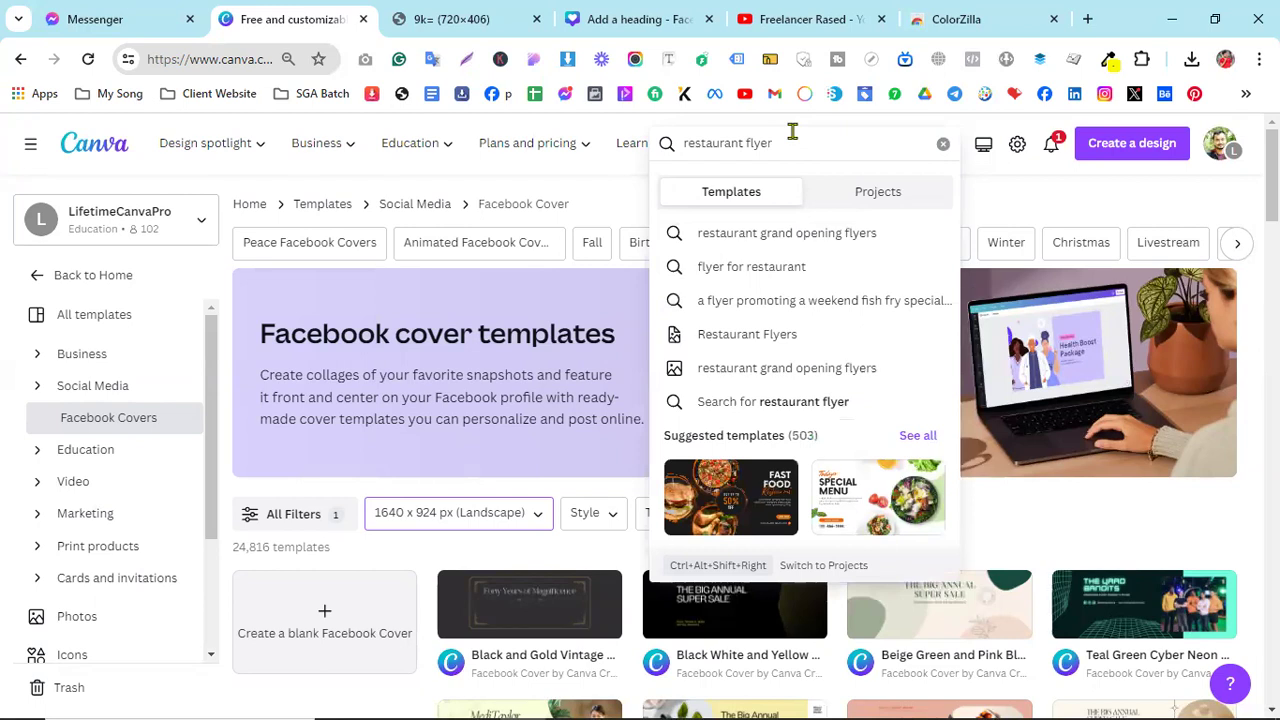
key("Return")
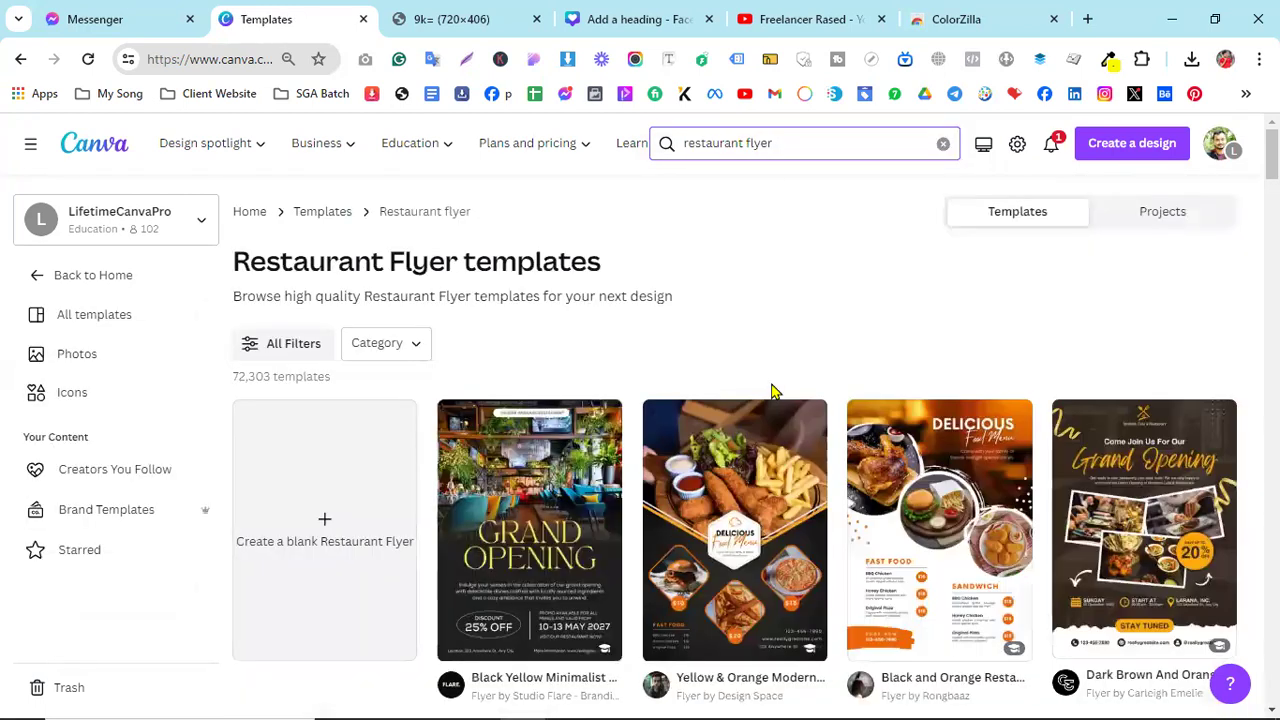
- Preview flyer results and customize the Black Yellow Abstract Menu Flyer template
scroll(750, 425, "down", 2)
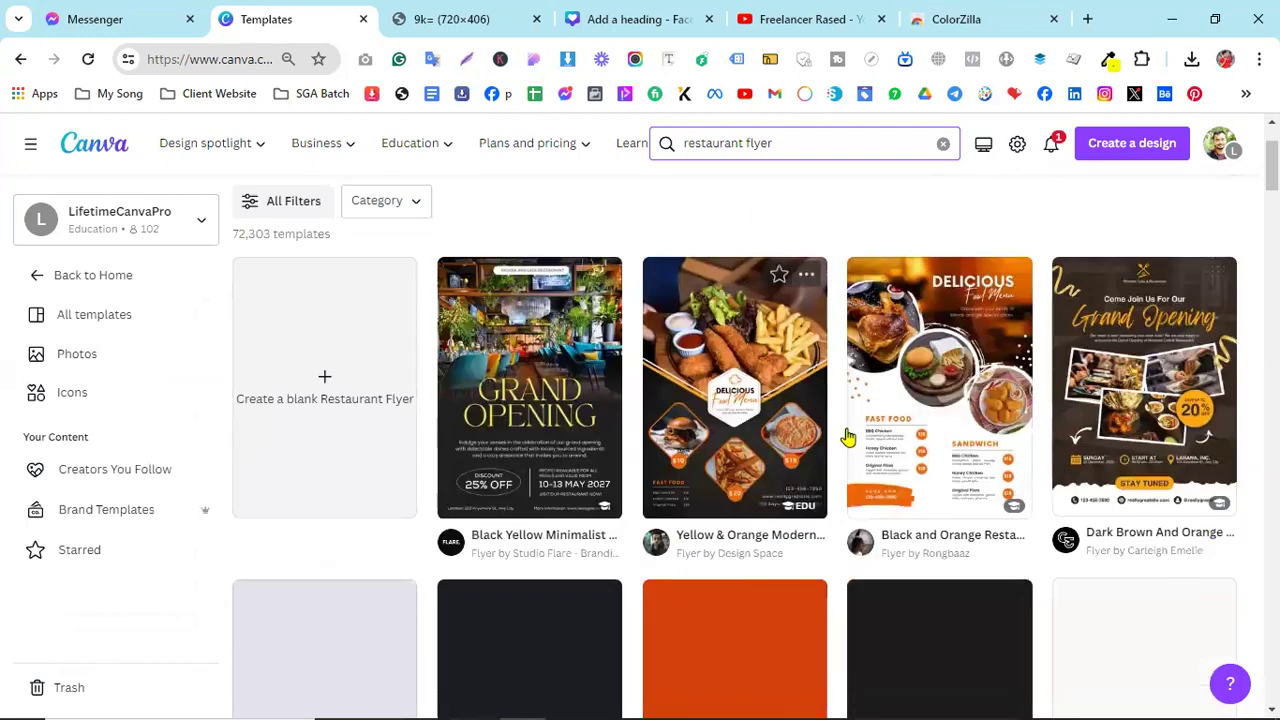
scroll(1135, 352, "down", 3)
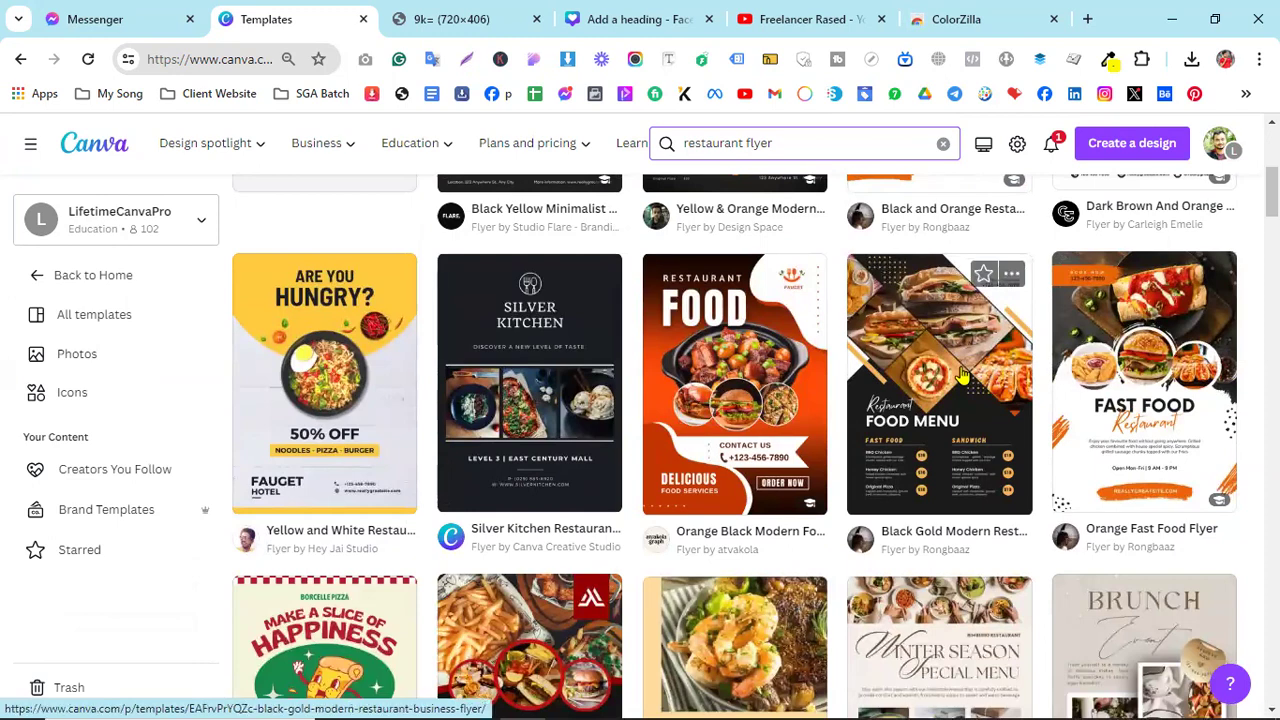
scroll(955, 390, "down", 1)
scroll(955, 393, "up", 1)
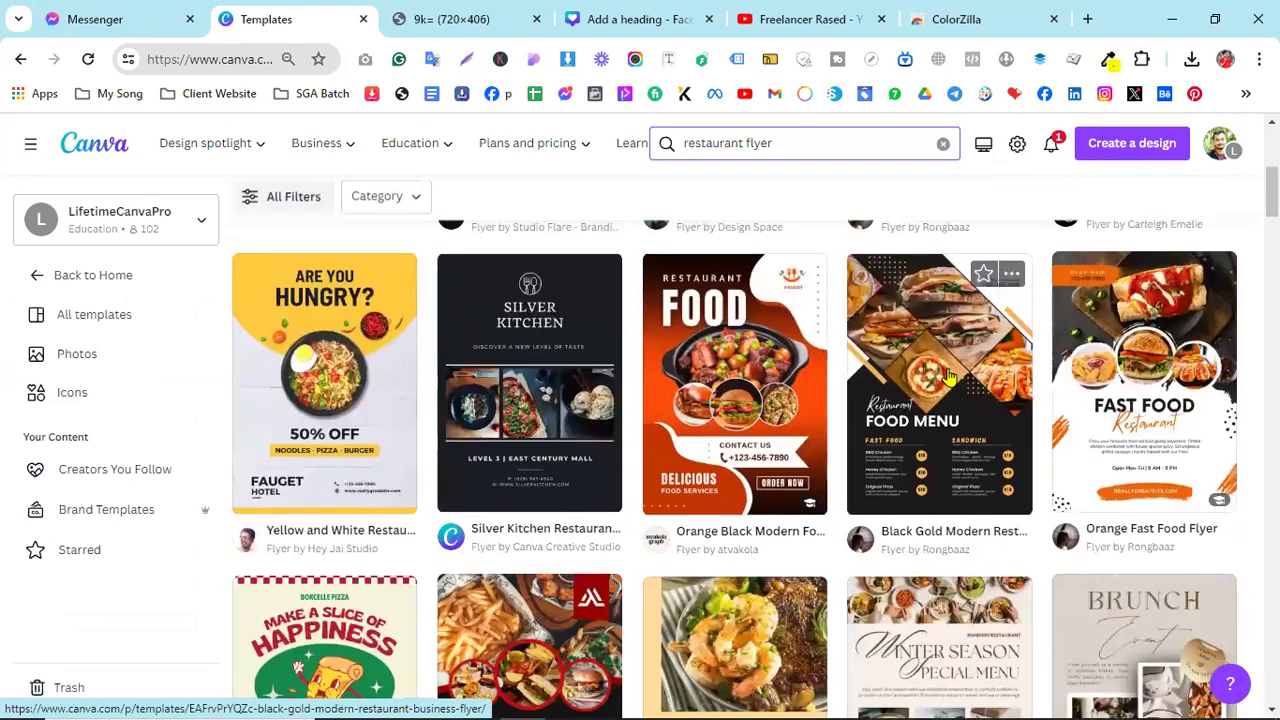
scroll(952, 385, "down", 3)
scroll(948, 375, "up", 2)
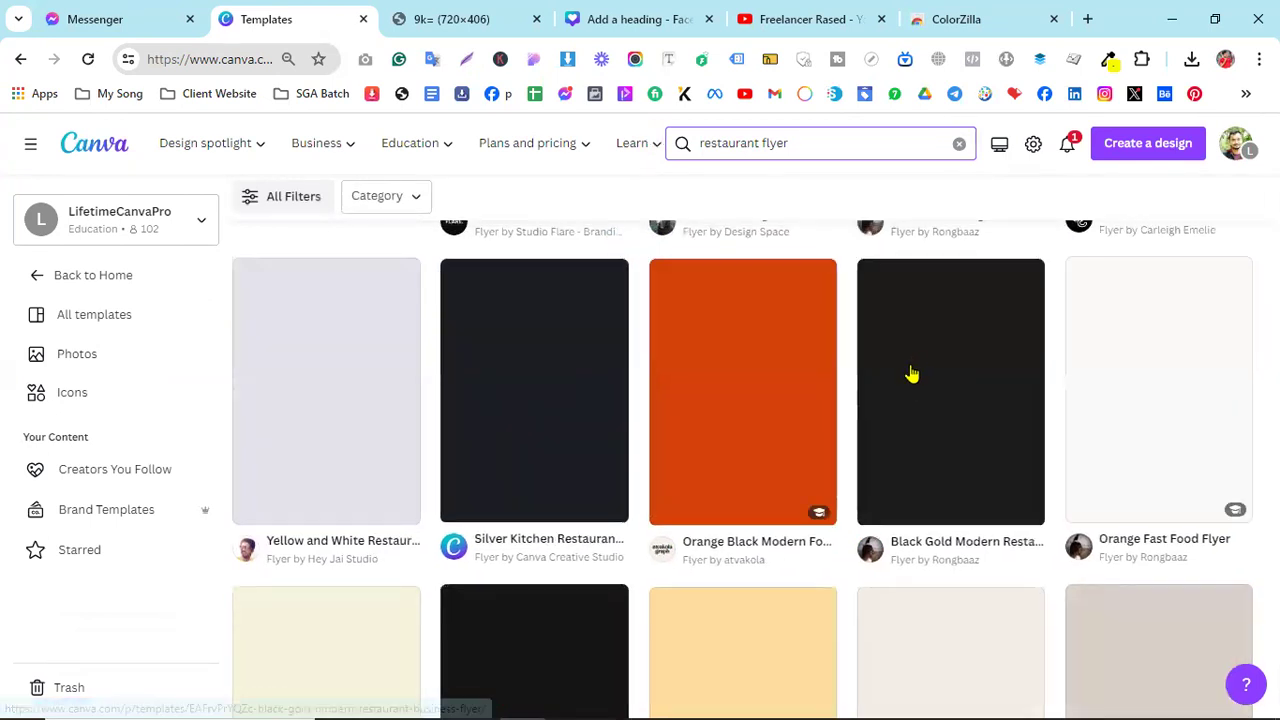
left_click(912, 374)
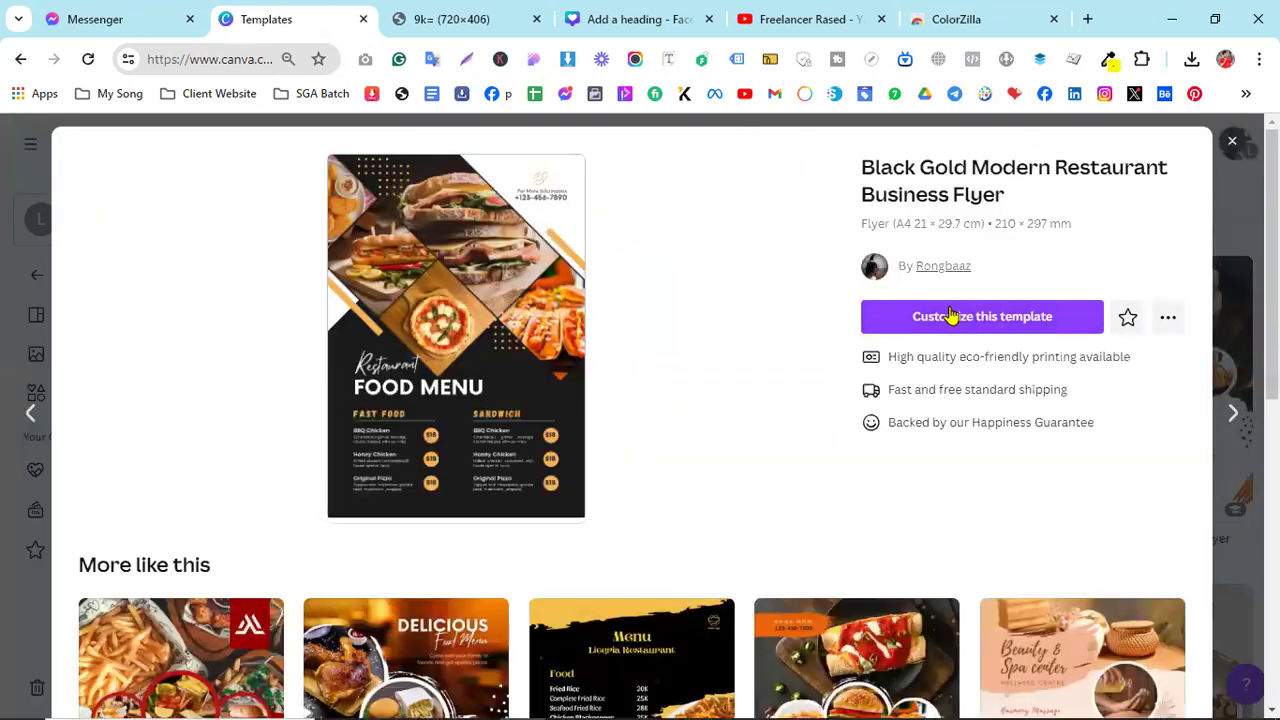
scroll(903, 428, "down", 2)
scroll(903, 428, "down", 1)
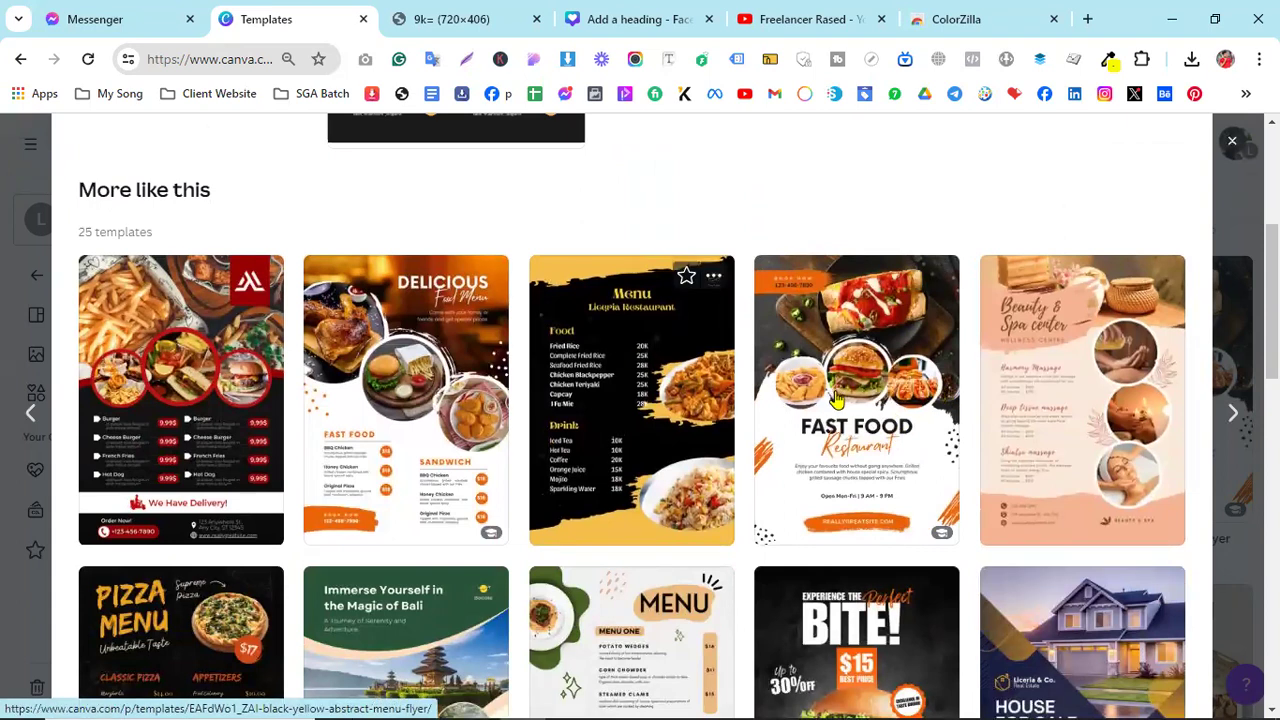
left_click(718, 395)
scroll(477, 346, "down", 3)
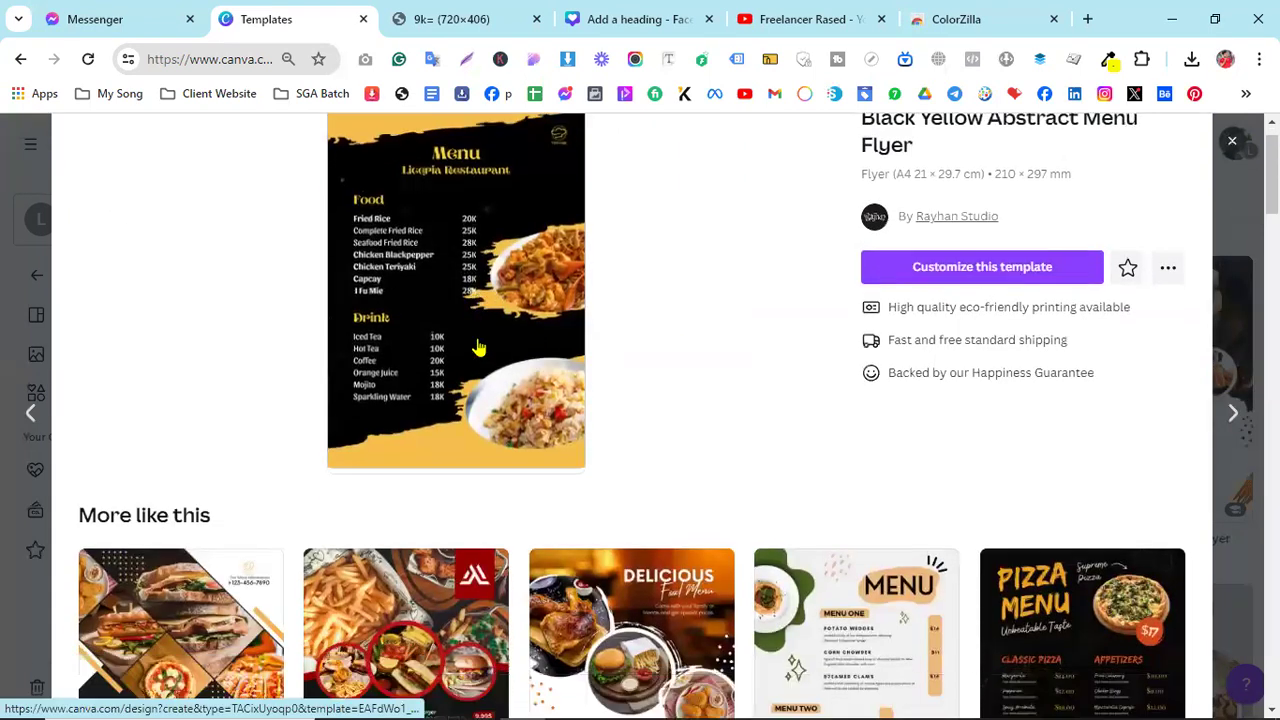
scroll(995, 480, "up", 1)
scroll(995, 480, "down", 1)
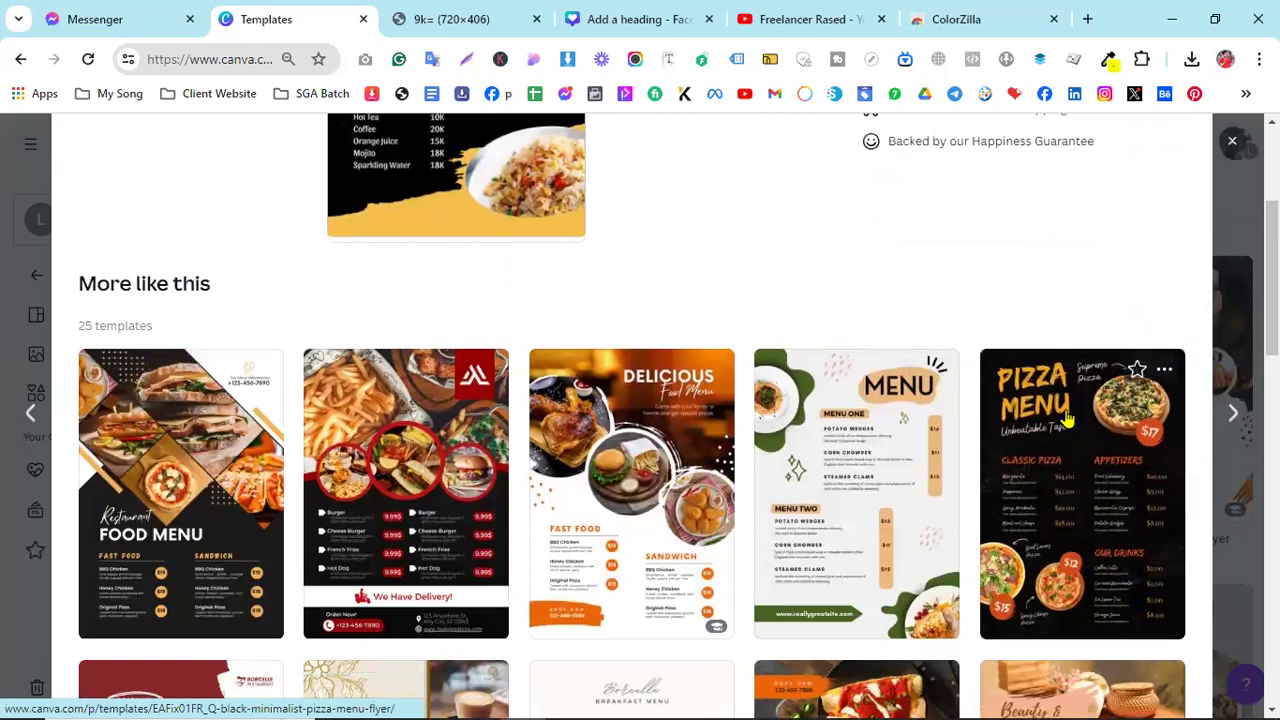
scroll(837, 491, "up", 3)
left_click(976, 326)
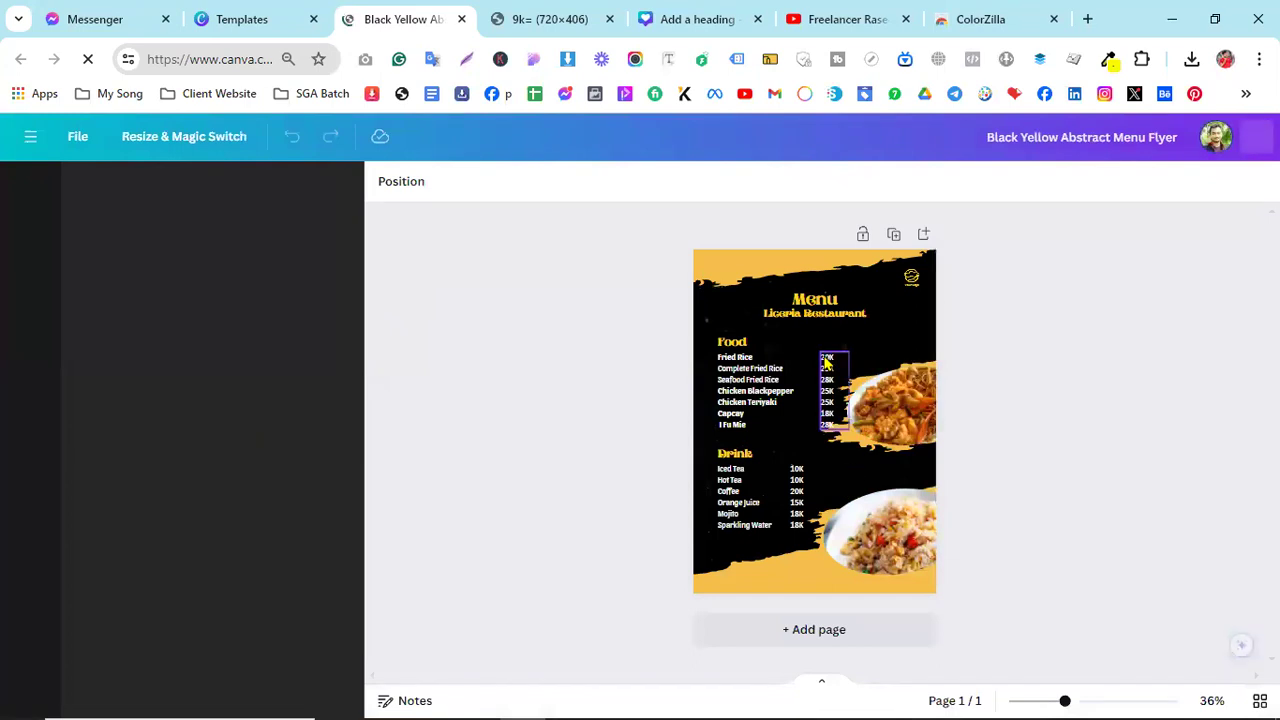
scroll(848, 503, "up", 5)
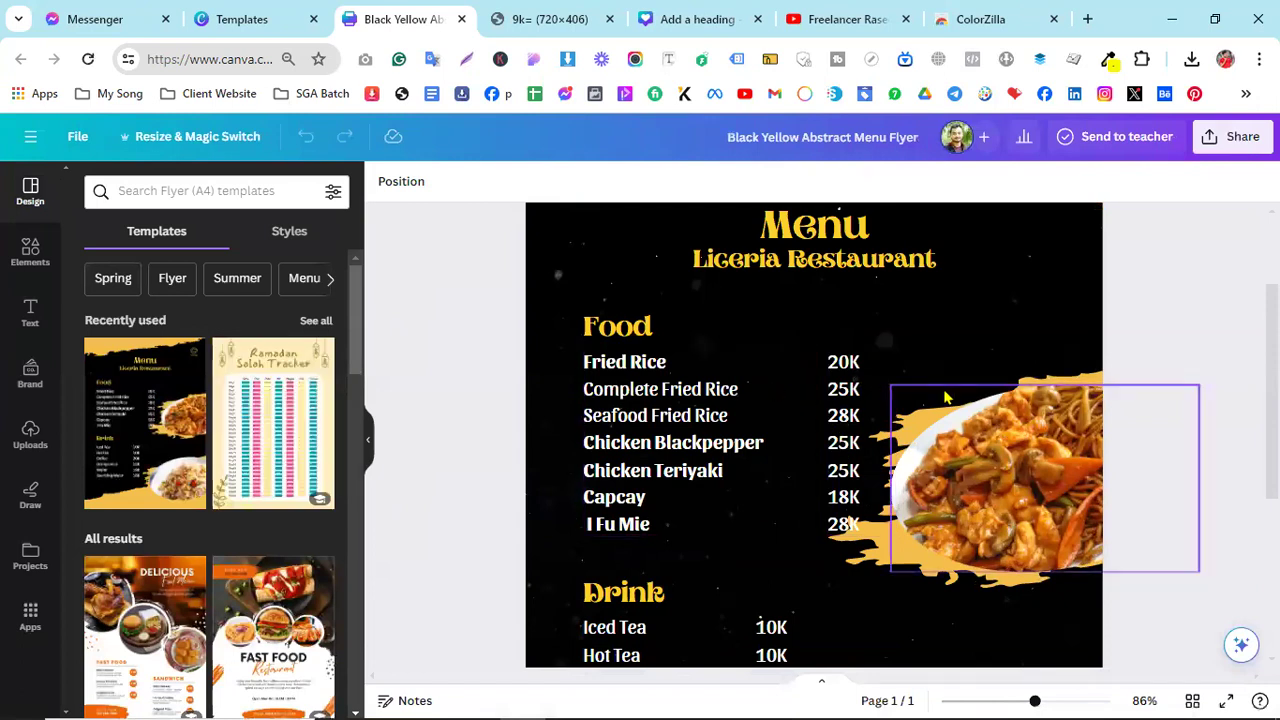
scroll(810, 420, "down", 2)
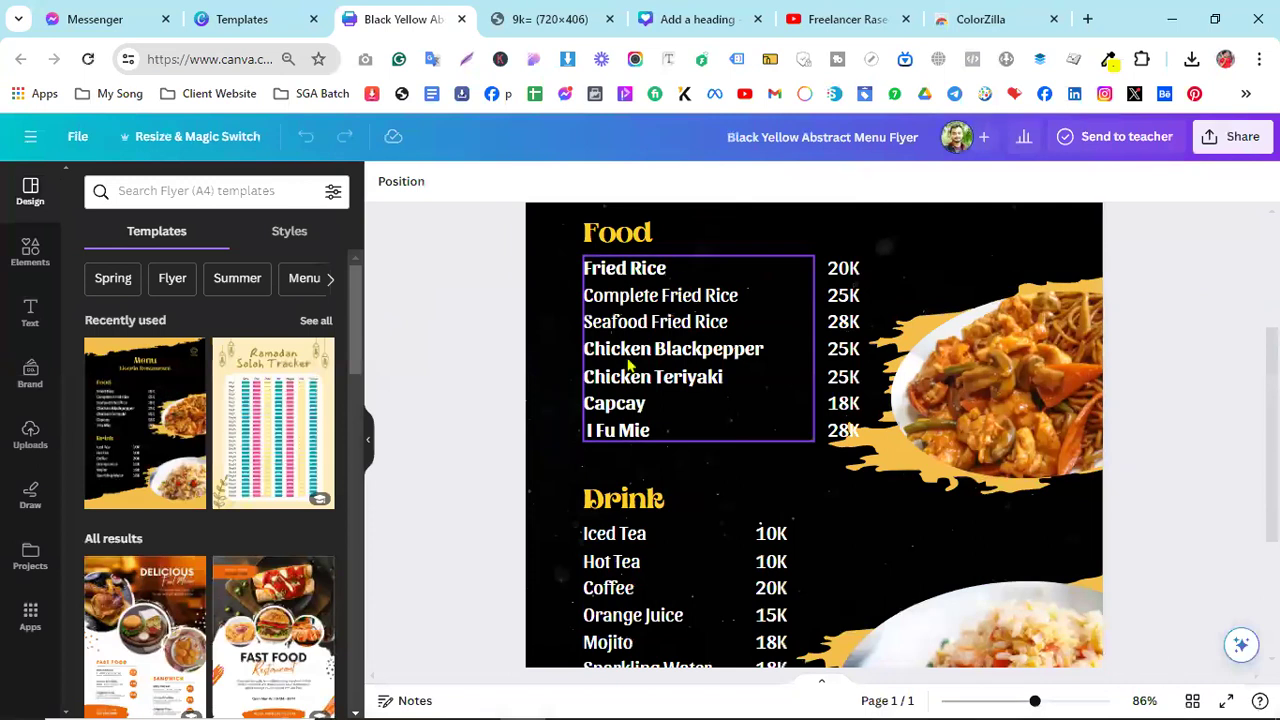
scroll(1020, 300, "up", 4)
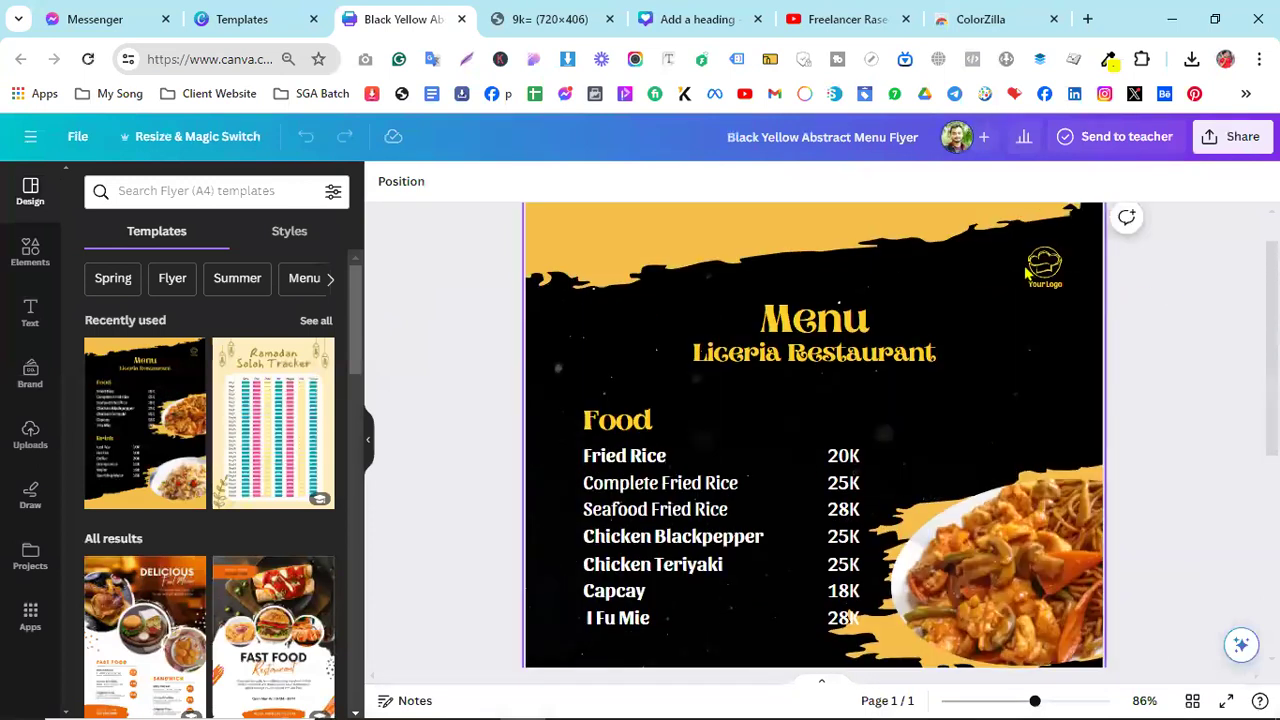
scroll(820, 360, "down", 3)
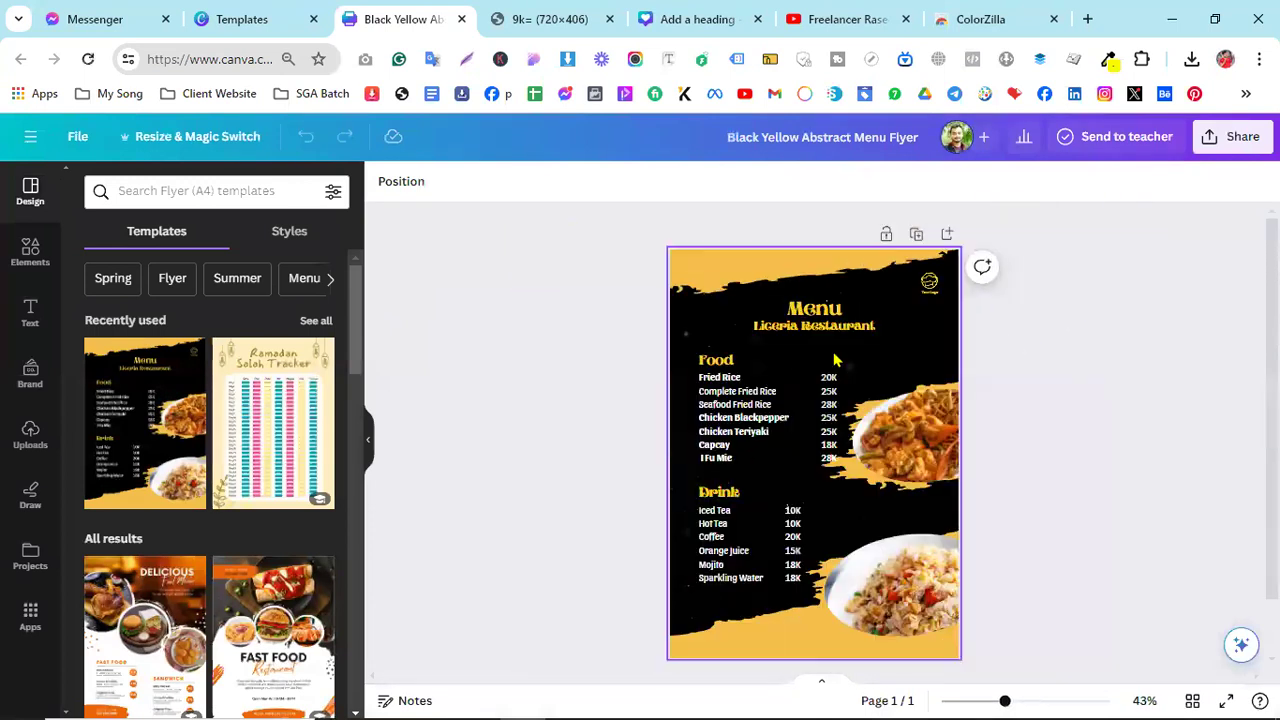
scroll(800, 448, "up", 1)
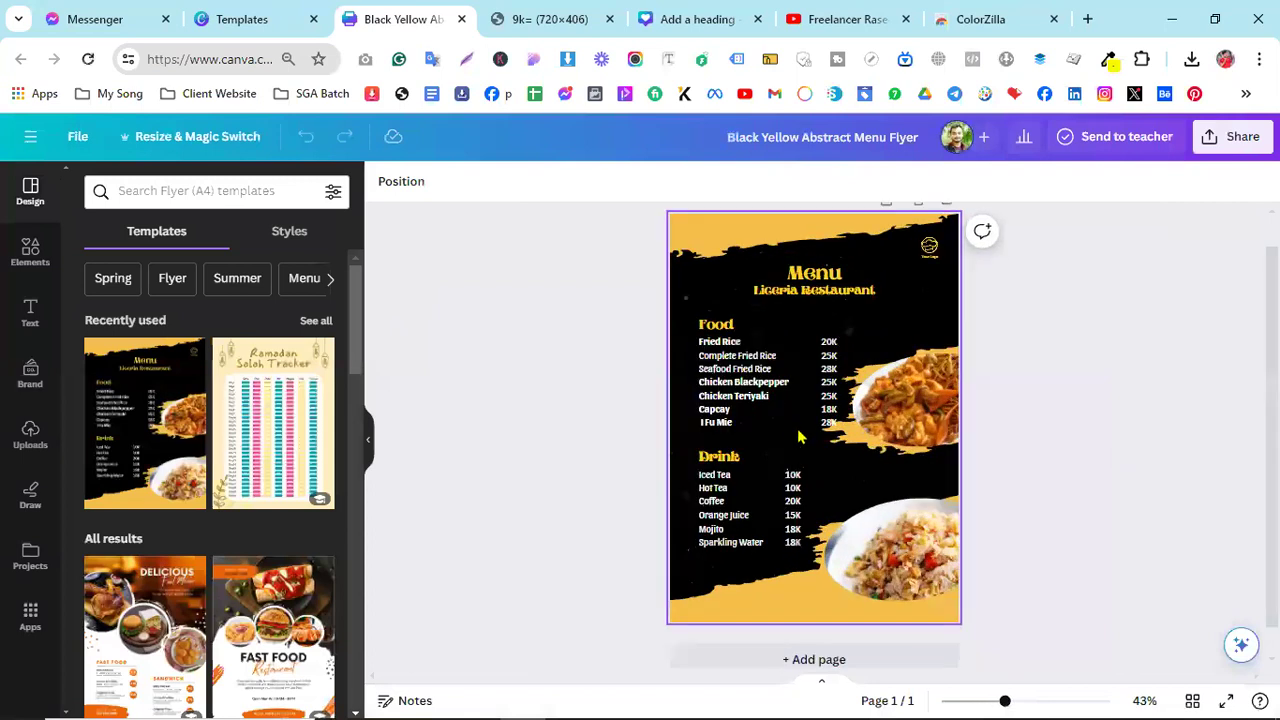
scroll(800, 436, "down", 1)
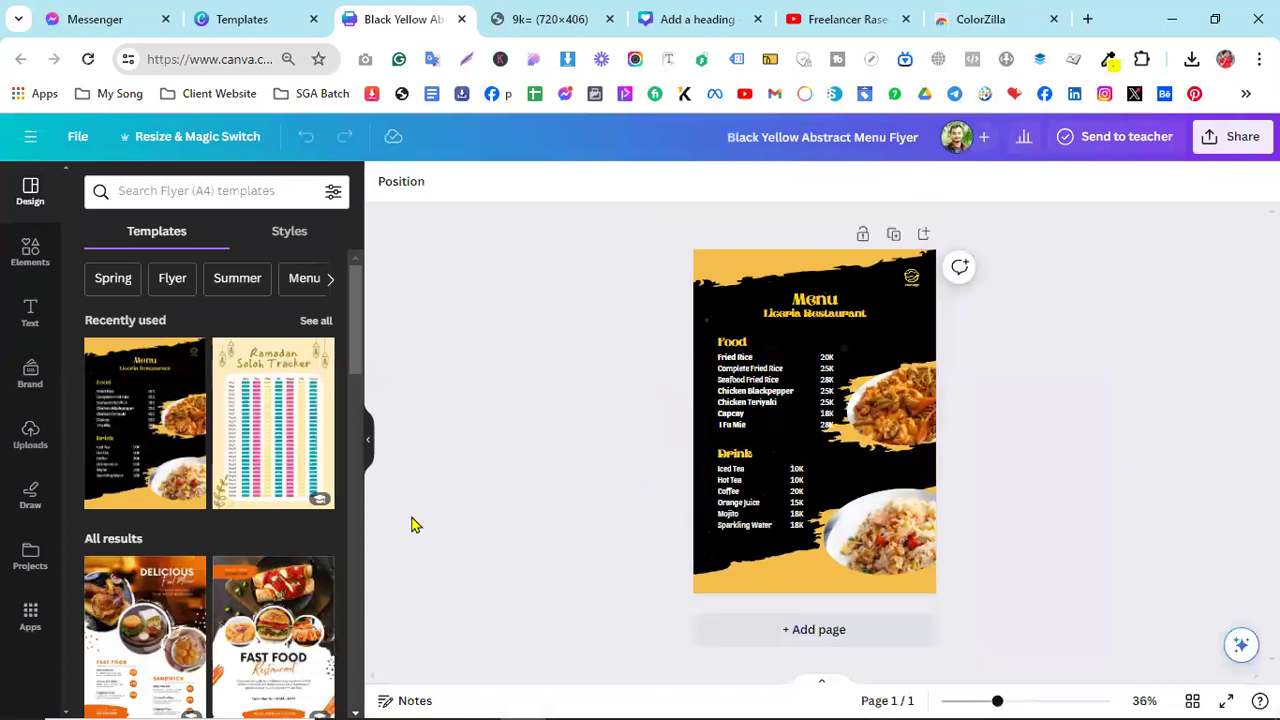
scroll(193, 553, "down", 5)
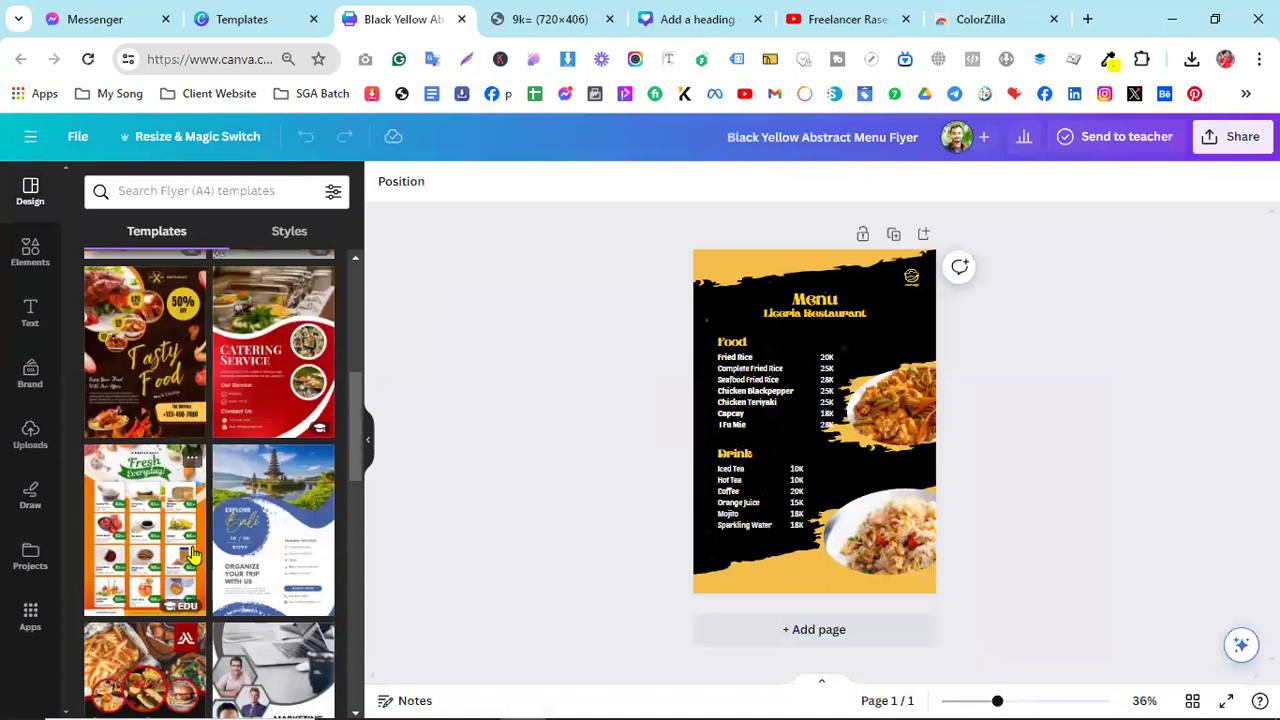
scroll(193, 553, "down", 2)
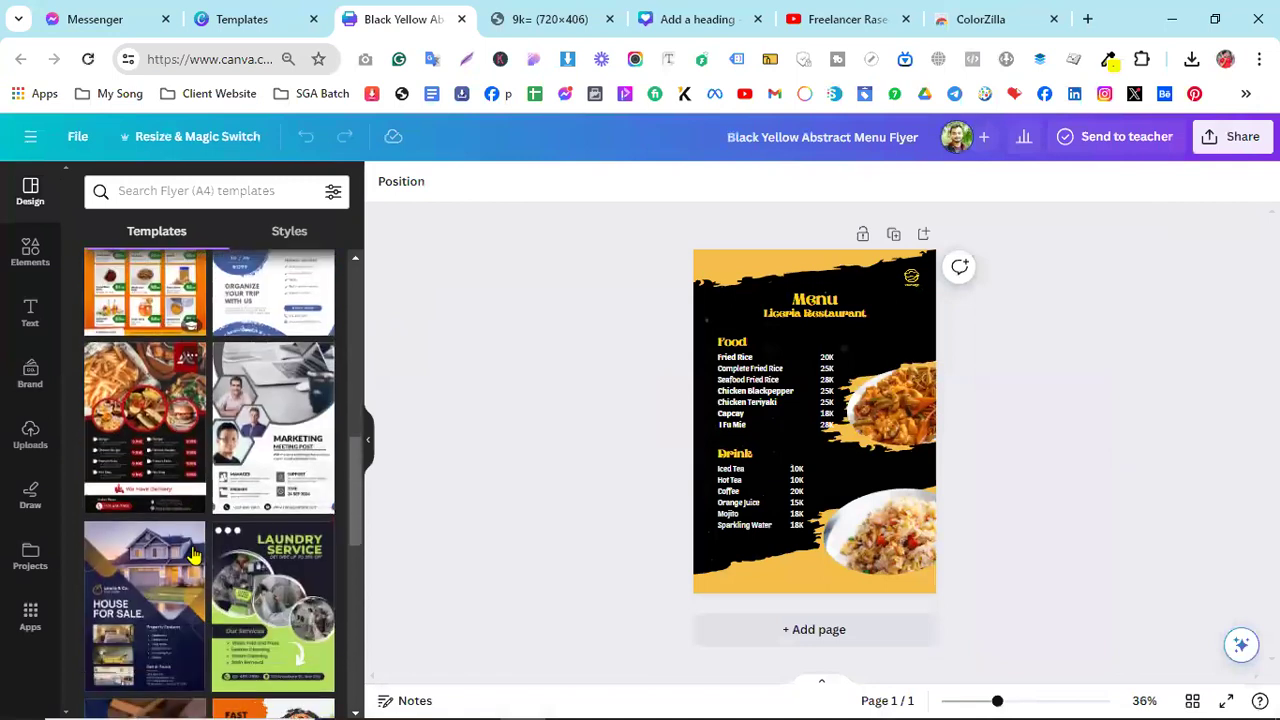
scroll(193, 553, "up", 2)
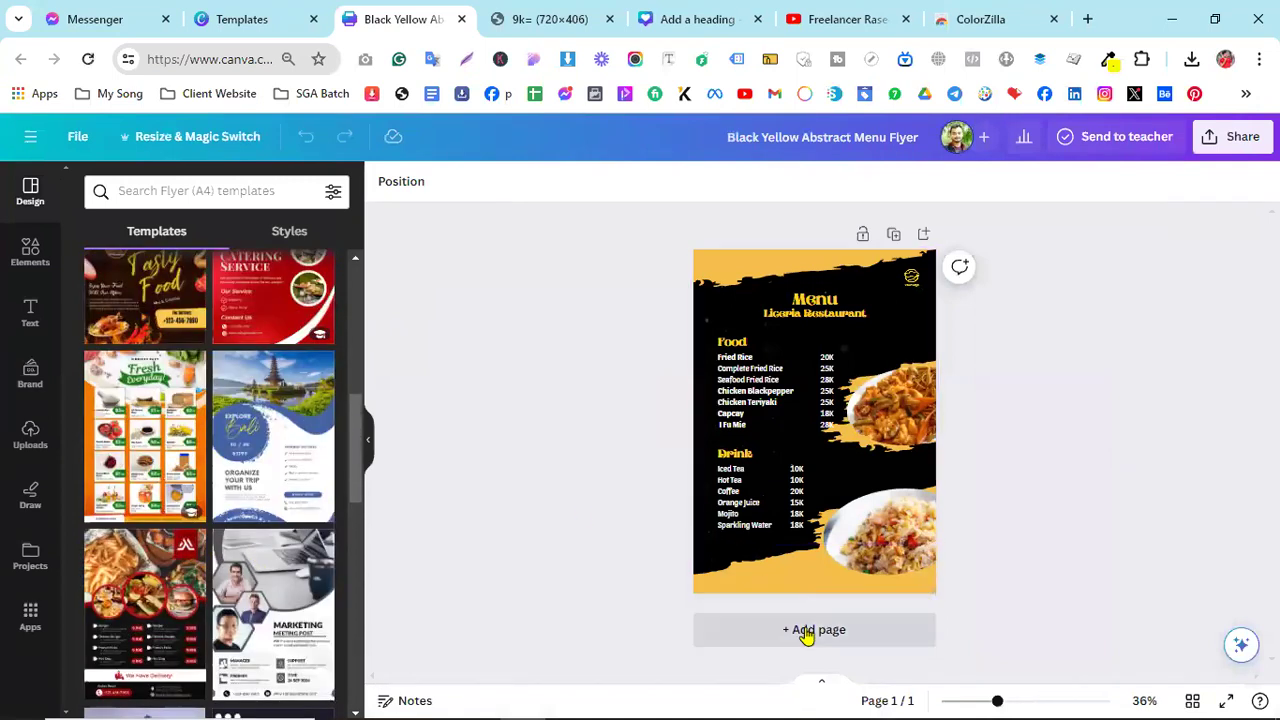
left_click(810, 630)
left_click(190, 420)
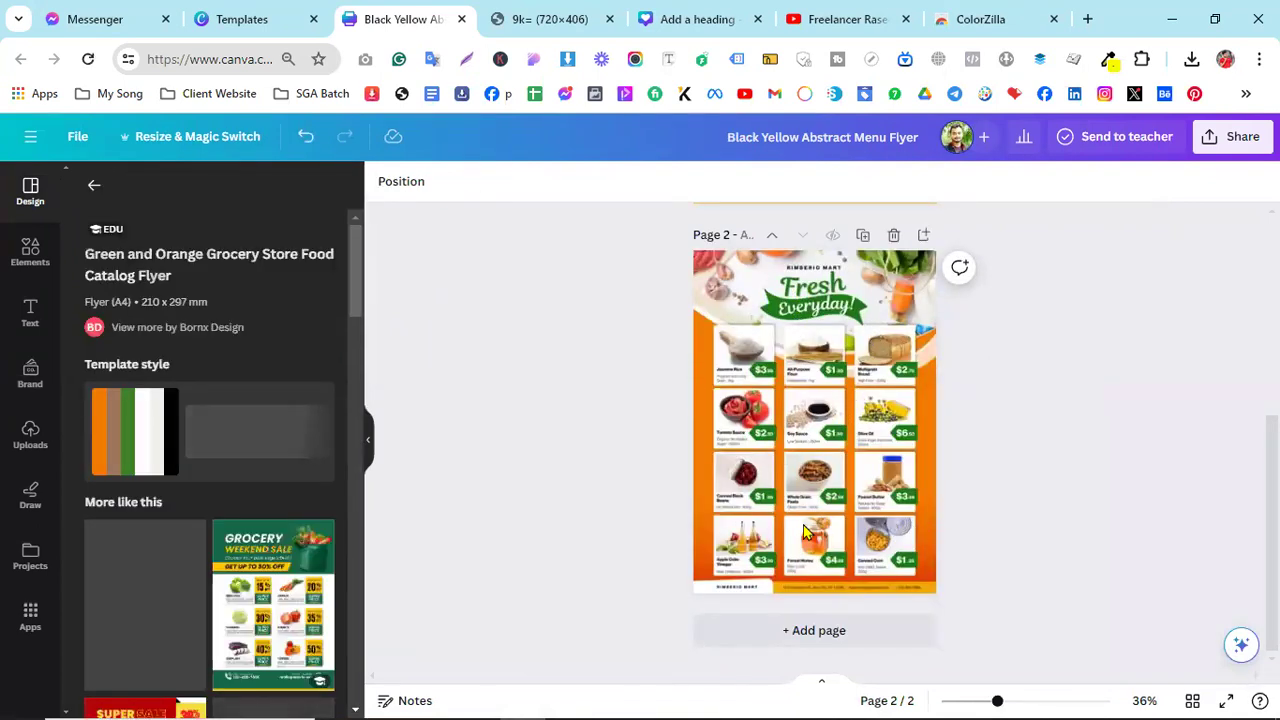
scroll(803, 533, "up", 4)
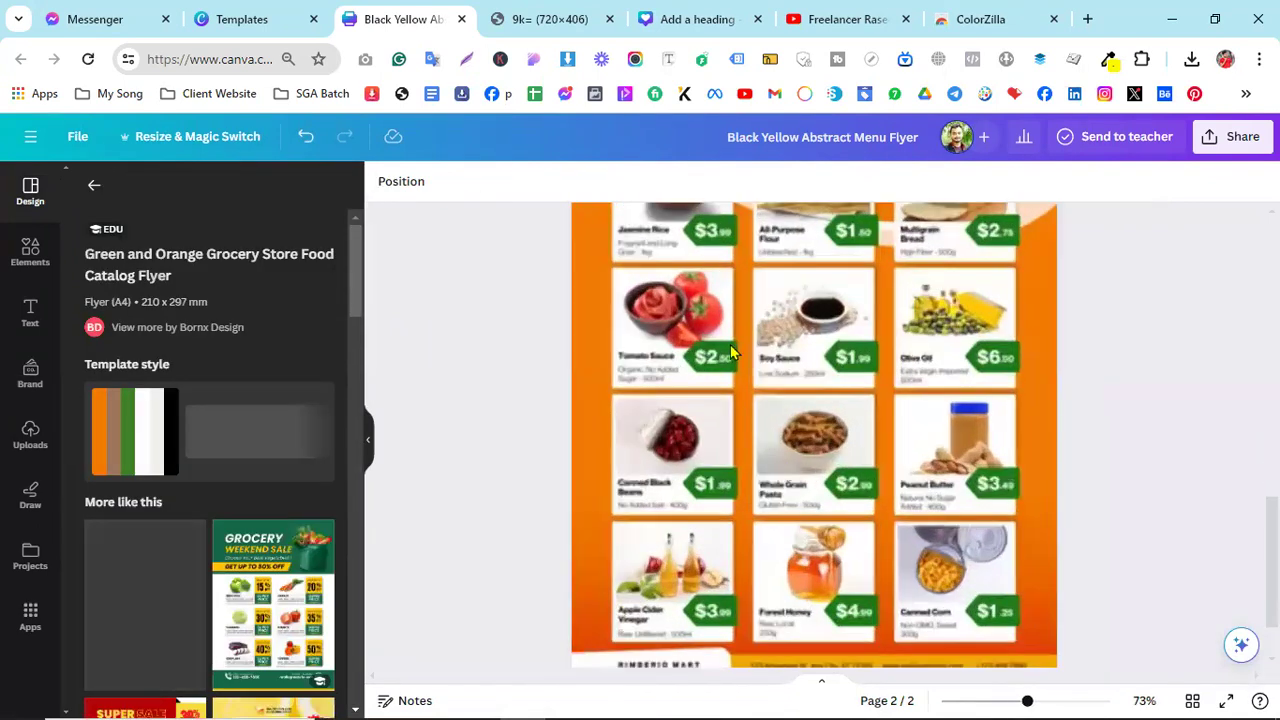
left_click(913, 457)
scroll(913, 457, "up", 1)
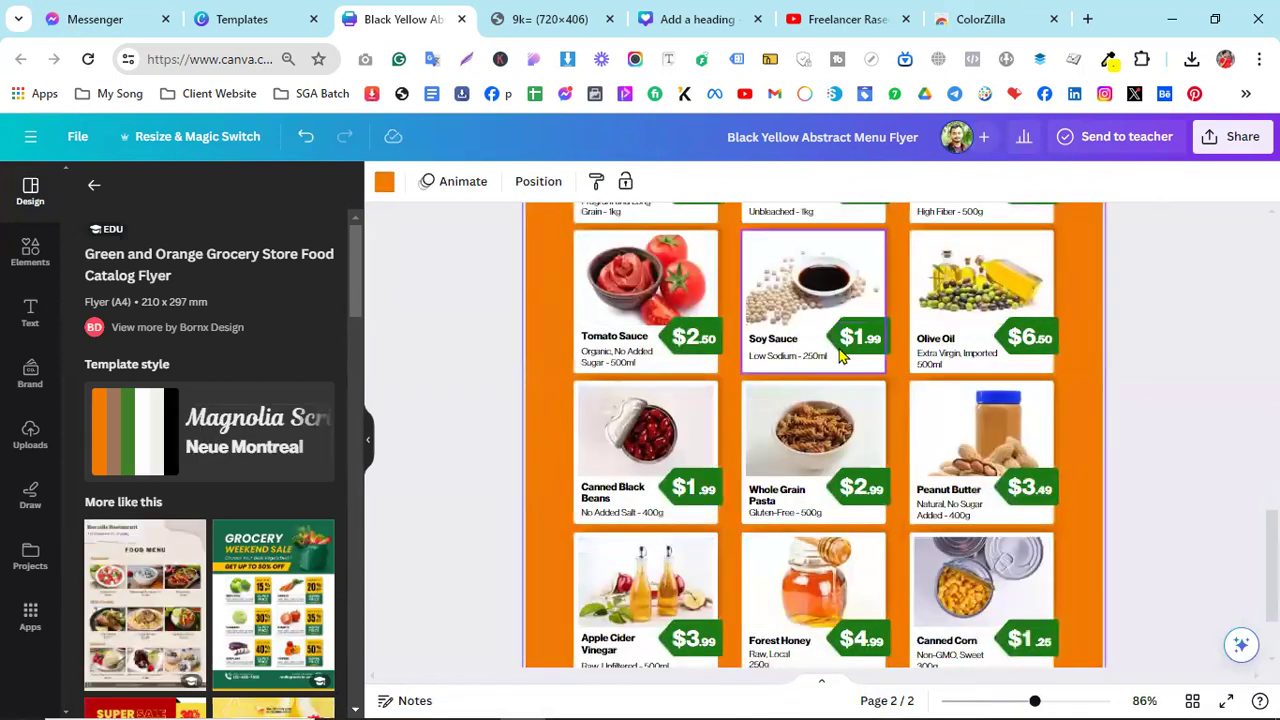
scroll(838, 352, "up", 4)
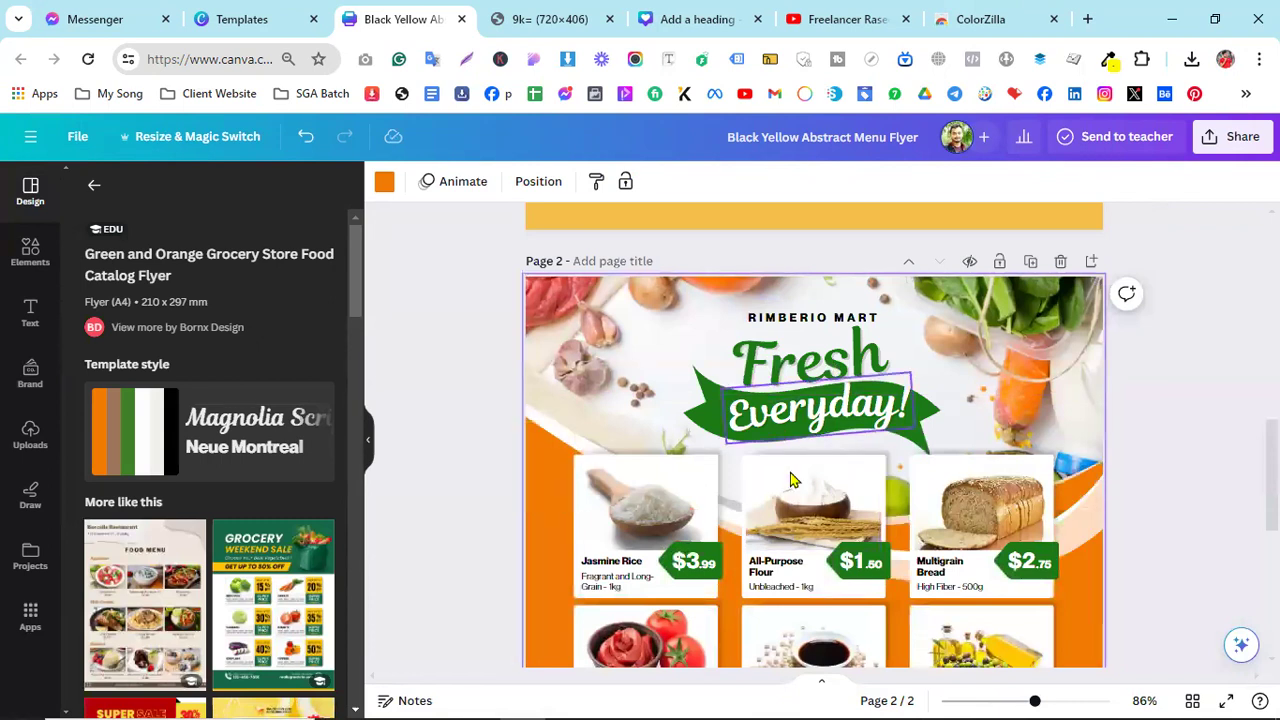
scroll(801, 519, "down", 1)
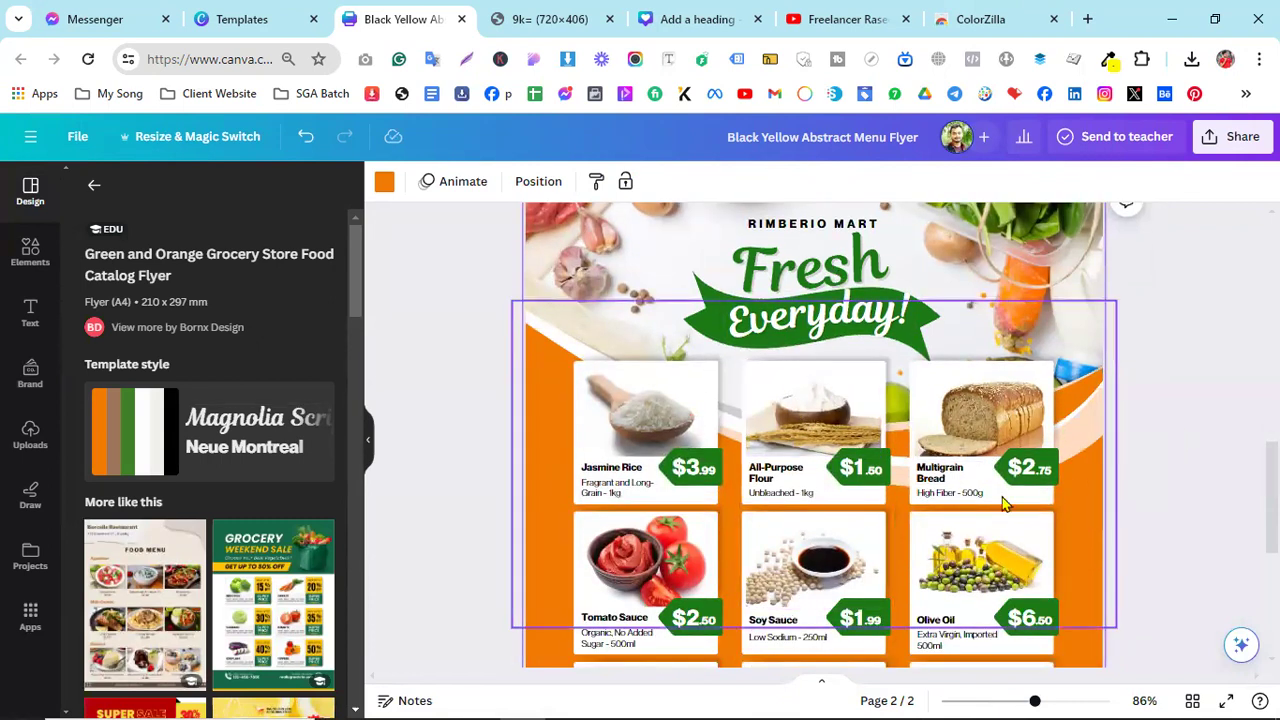
scroll(802, 525, "down", 3)
scroll(802, 525, "down", 1)
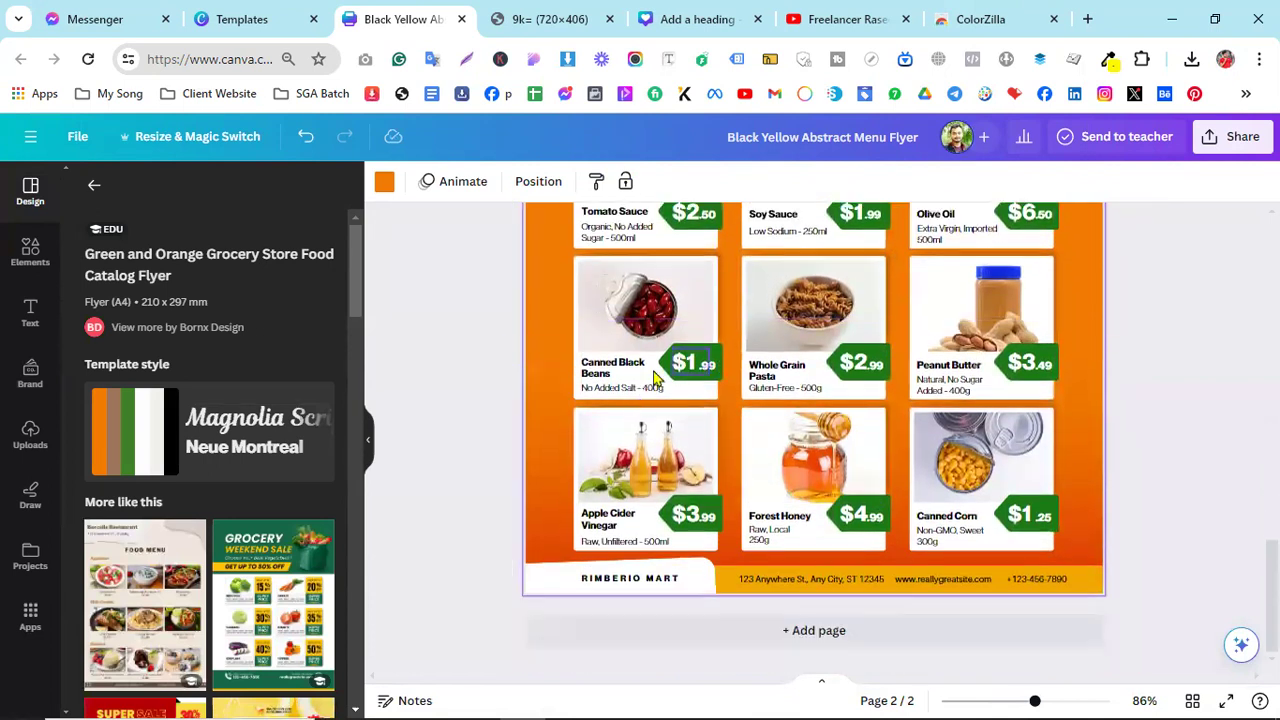
scroll(893, 333, "up", 4)
scroll(893, 333, "up", 1)
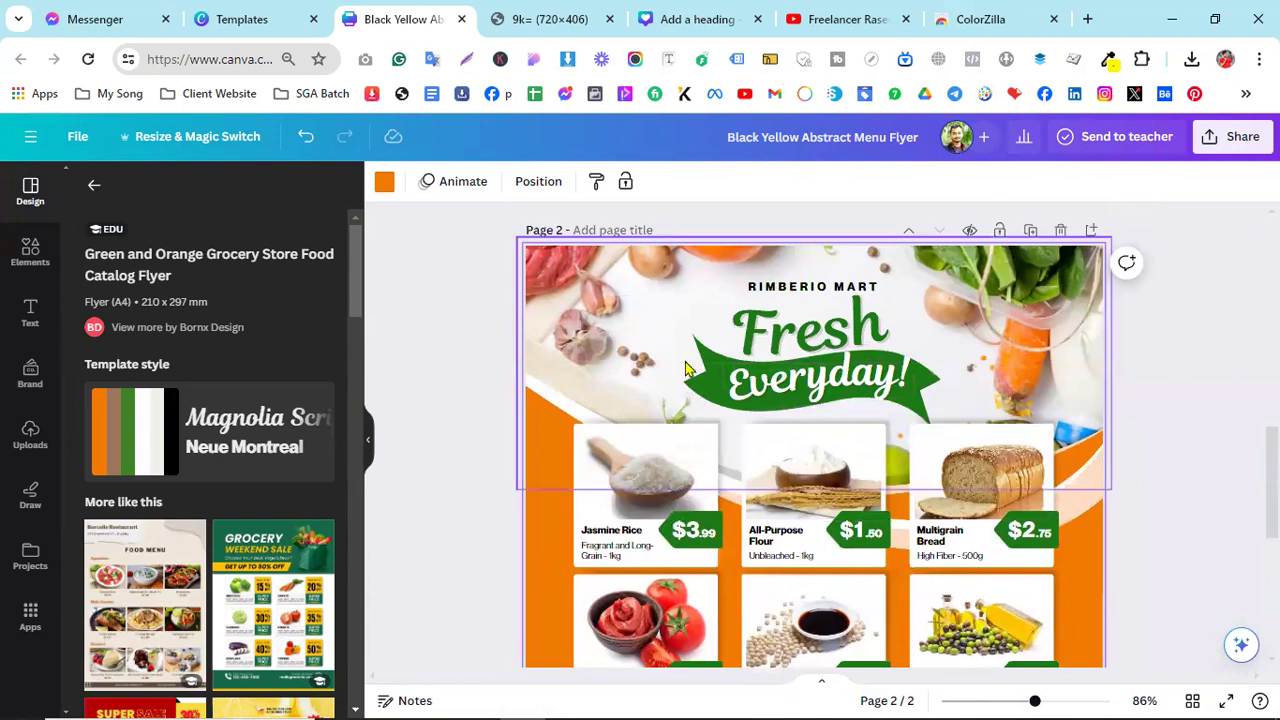
scroll(680, 410, "down", 5)
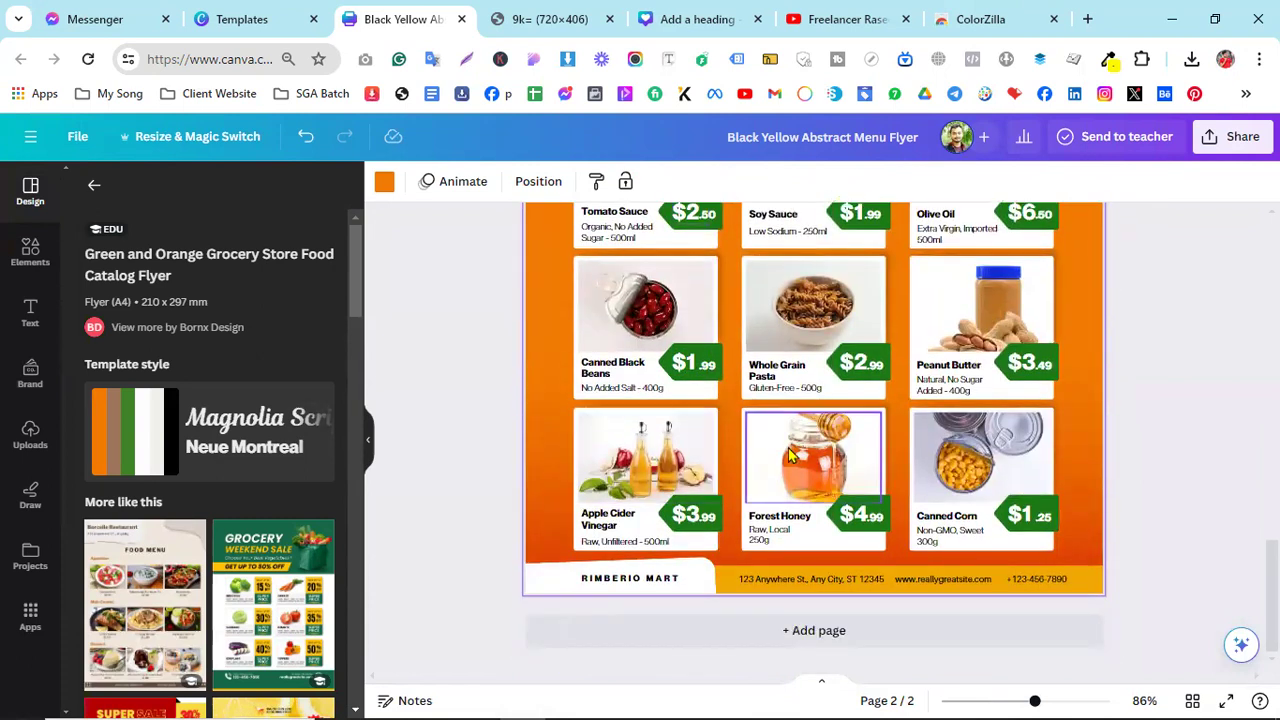
left_click(818, 462)
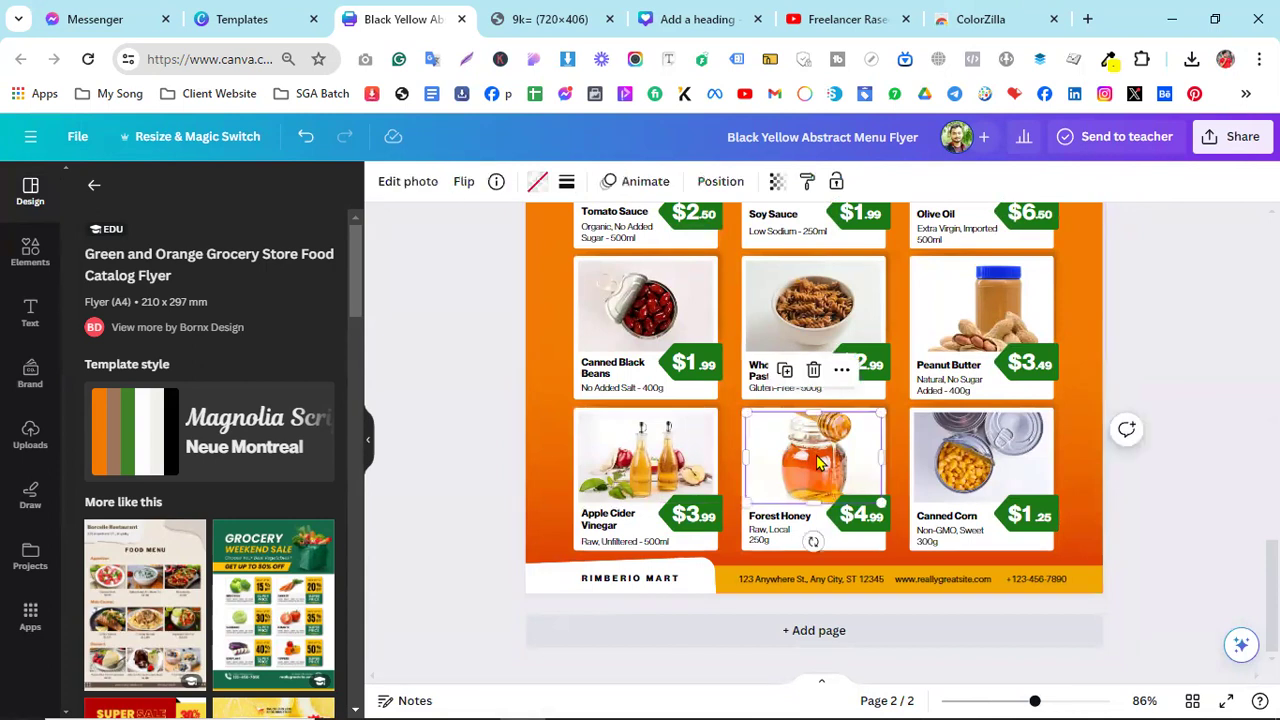
key("Delete")
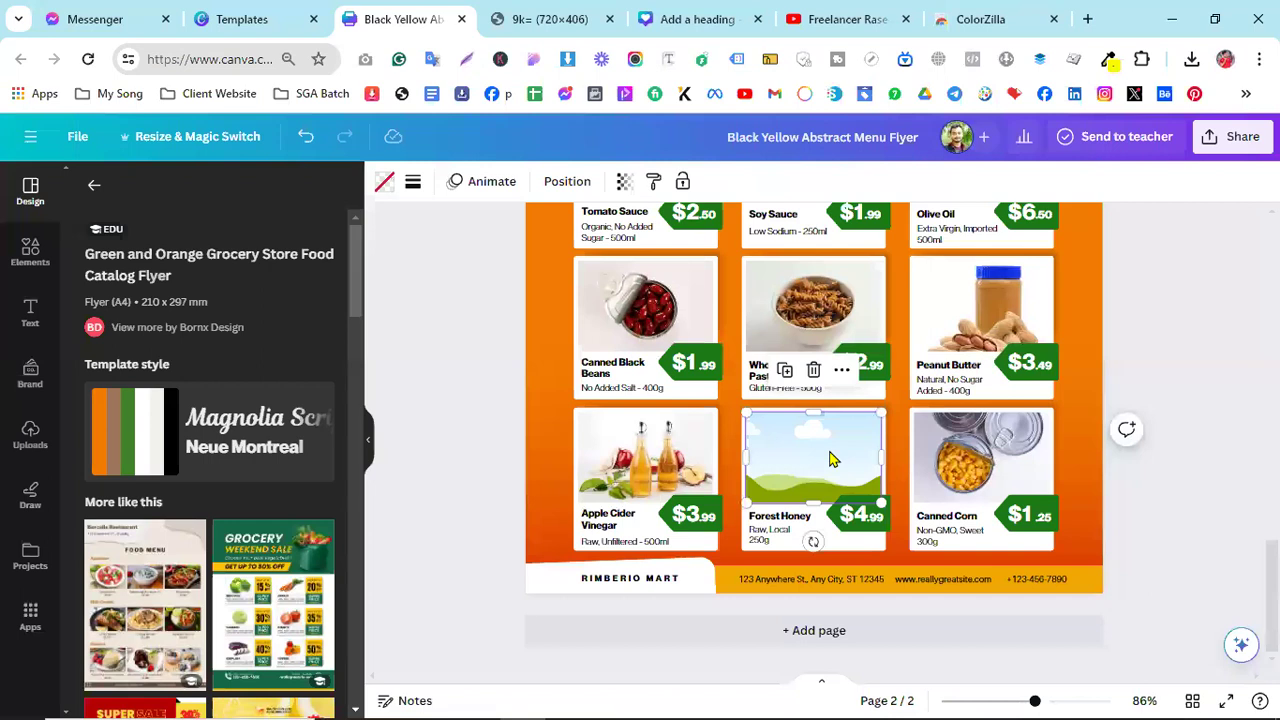
key("ctrl+z")
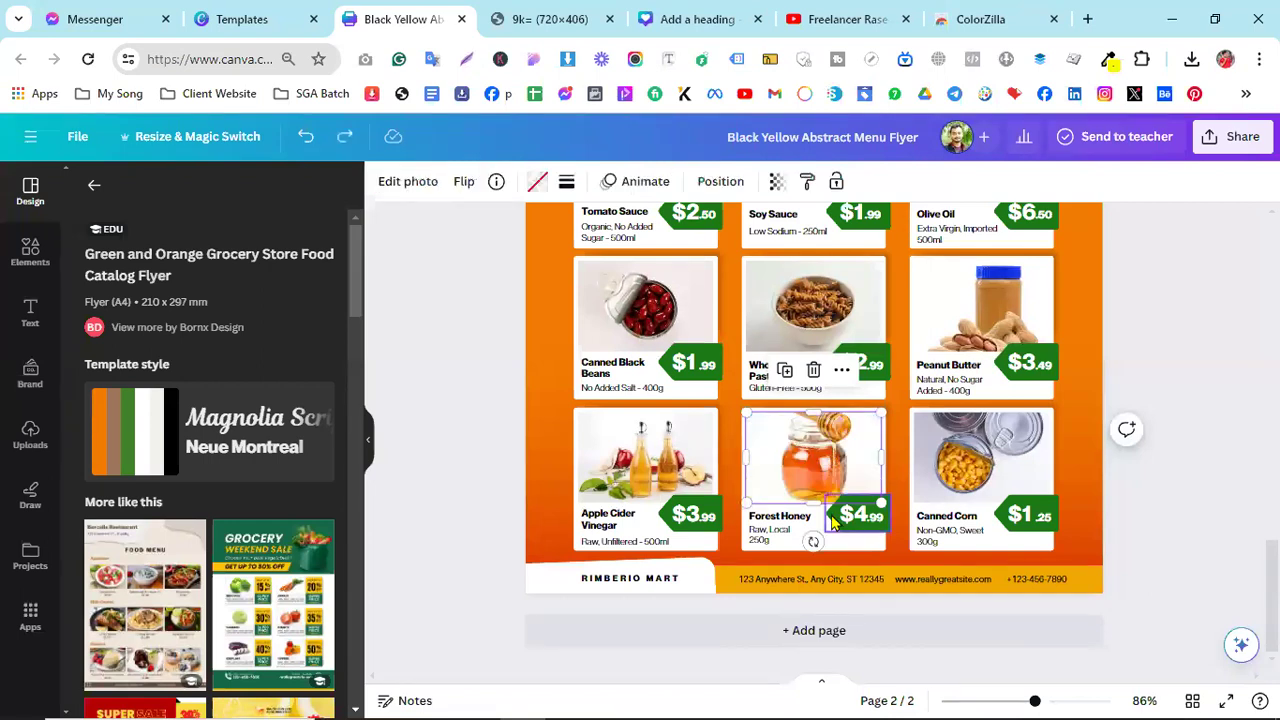
left_click(1195, 376)
scroll(1197, 378, "up", 3)
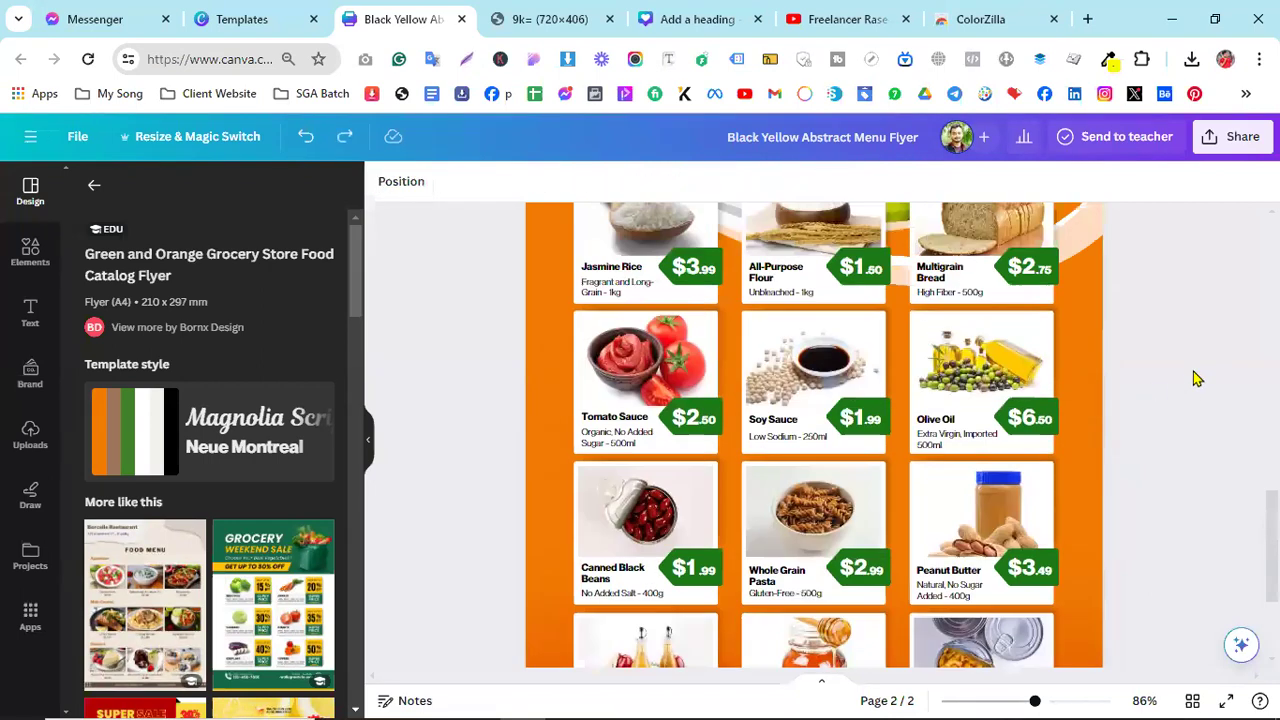
scroll(1197, 378, "up", 3)
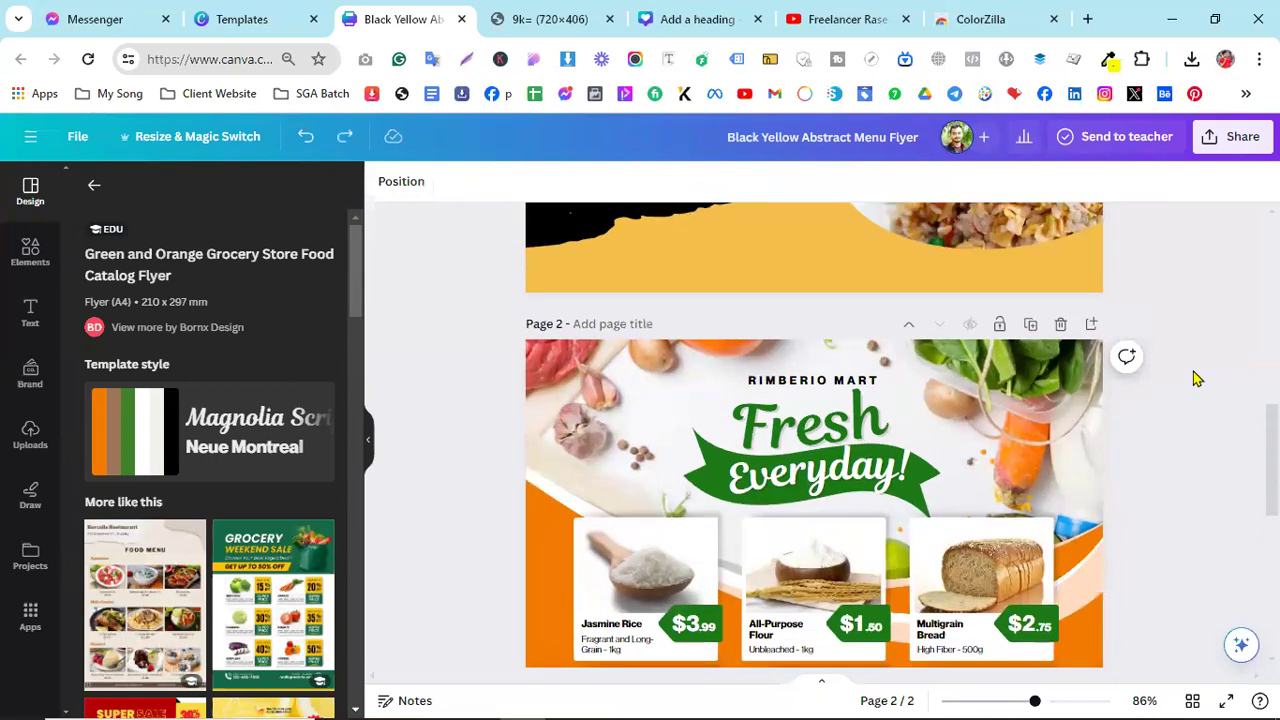
- Replace the restaurant flyer template search with a search for 'resume'
left_click(549, 12)
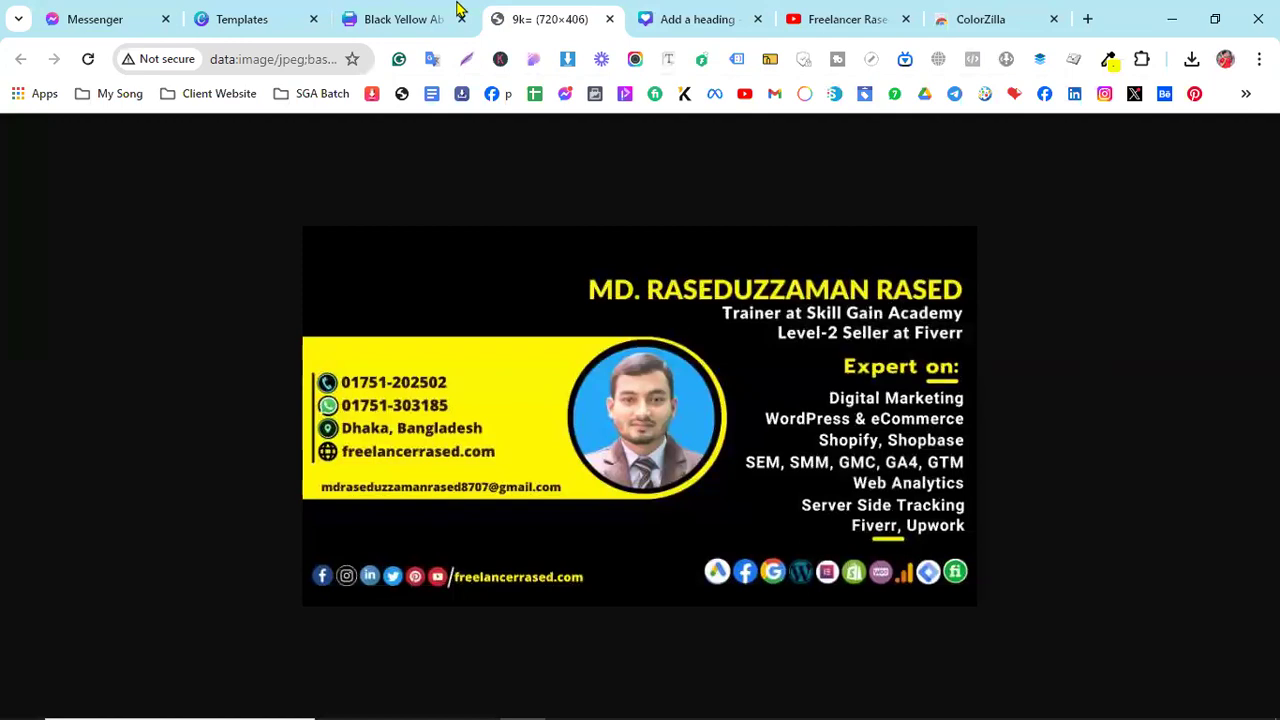
left_click(443, 12)
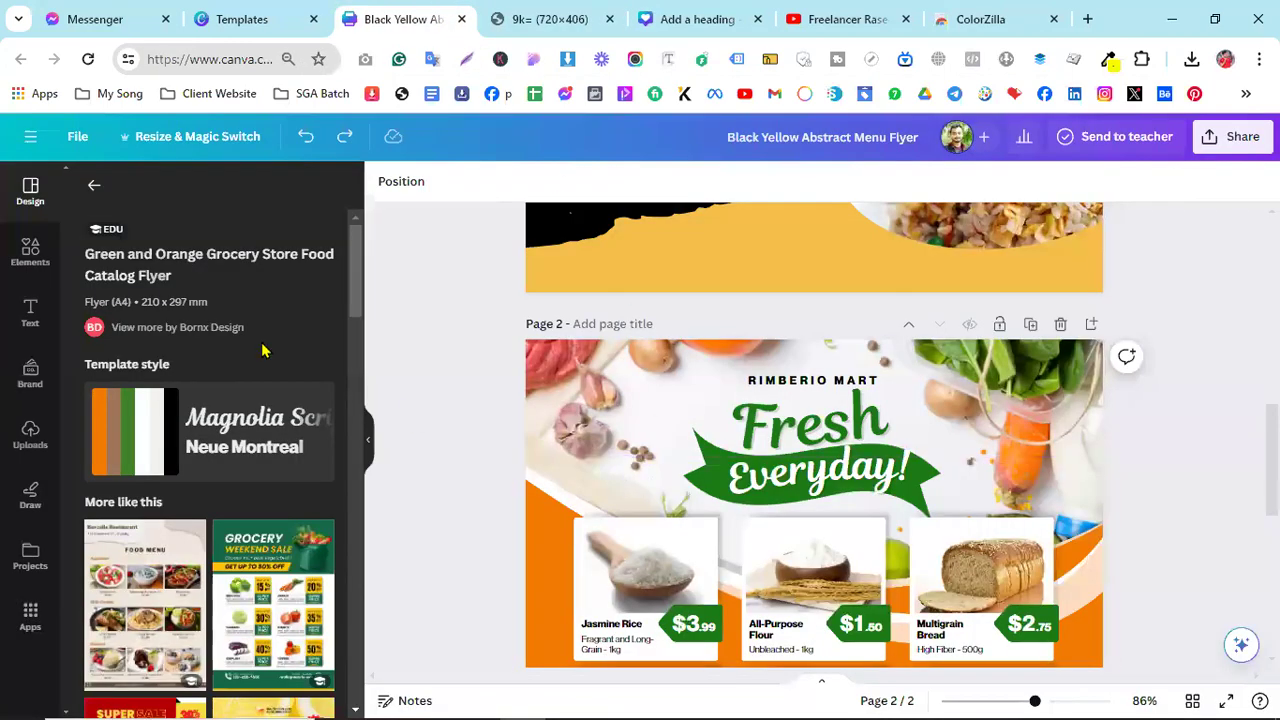
left_click(226, 20)
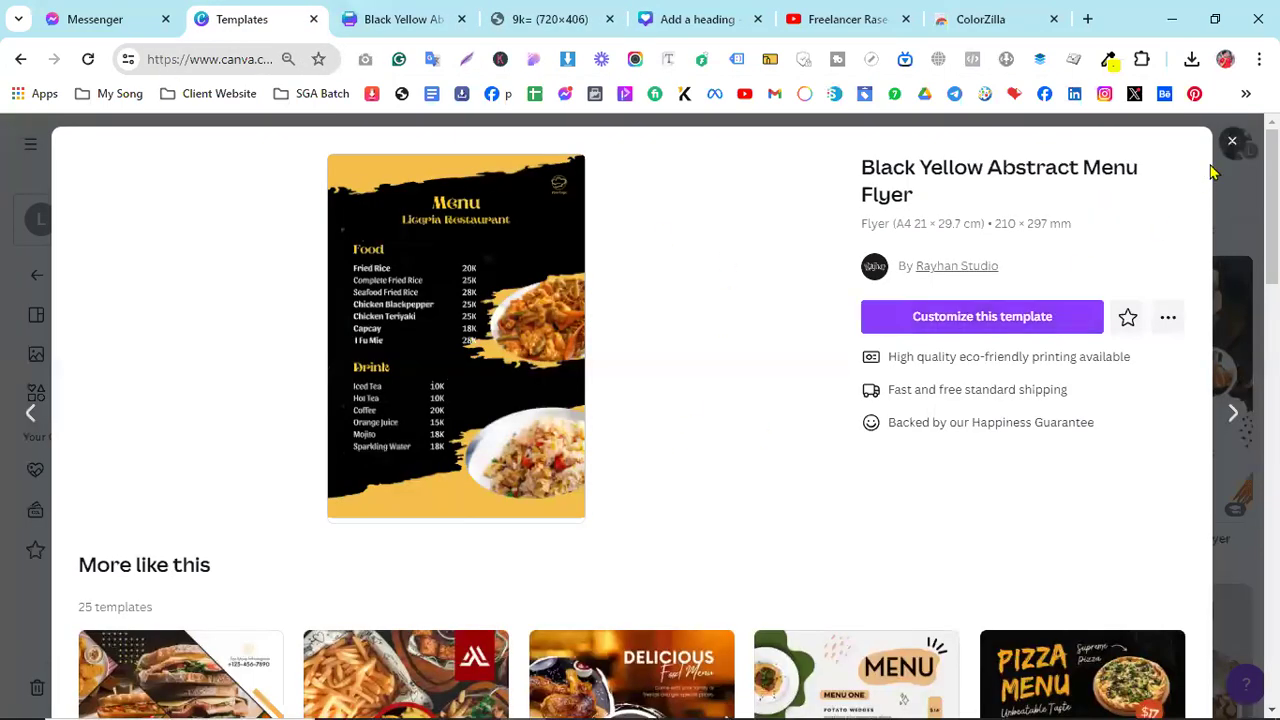
left_click(1234, 139)
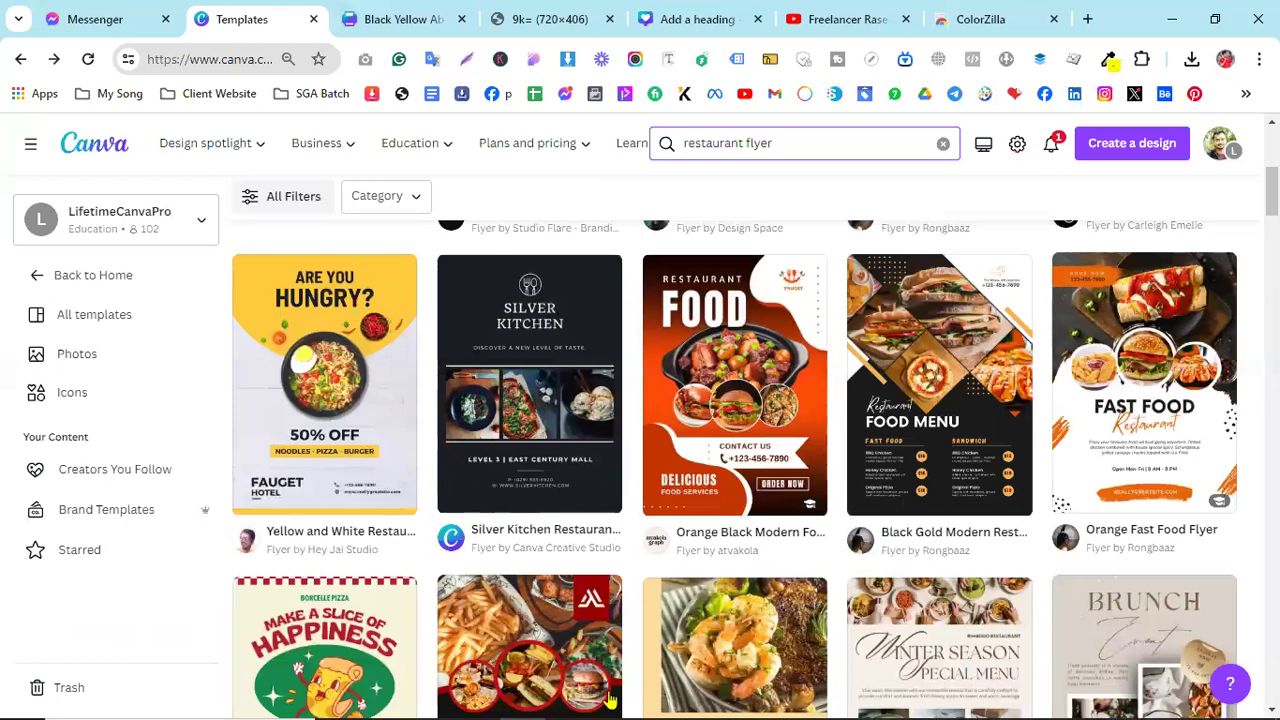
left_click(943, 143)
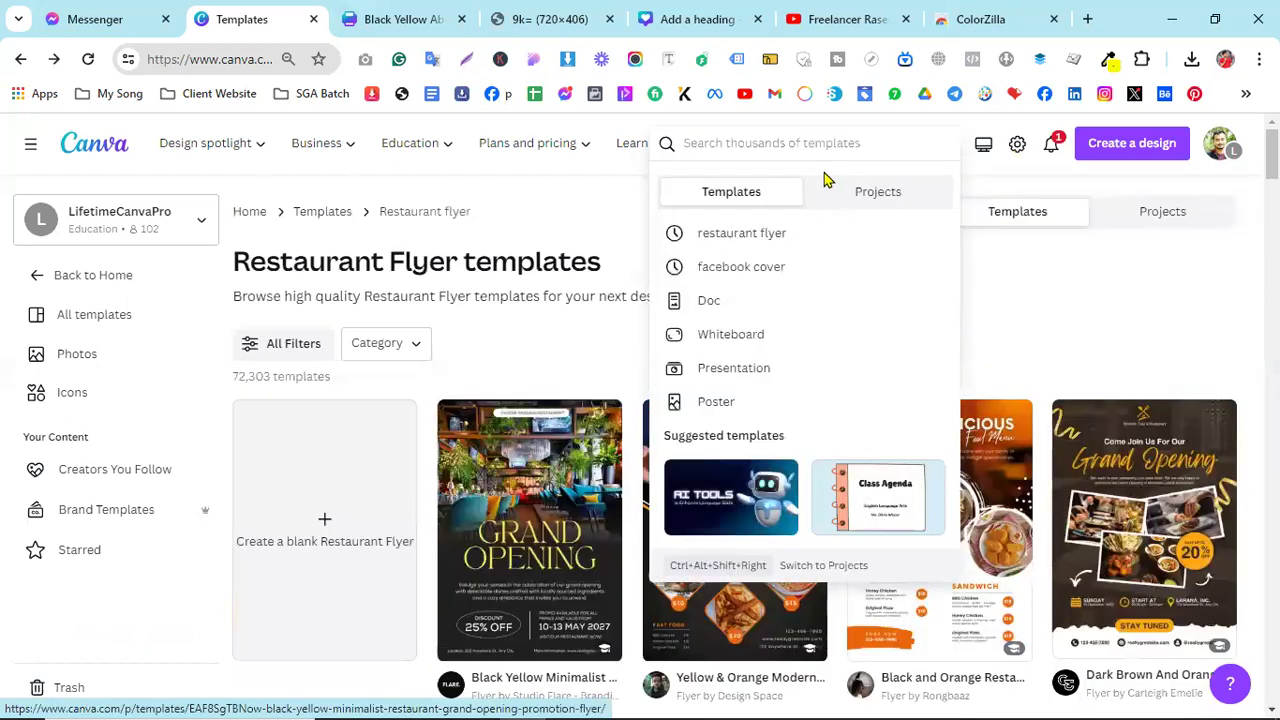
type("resume")
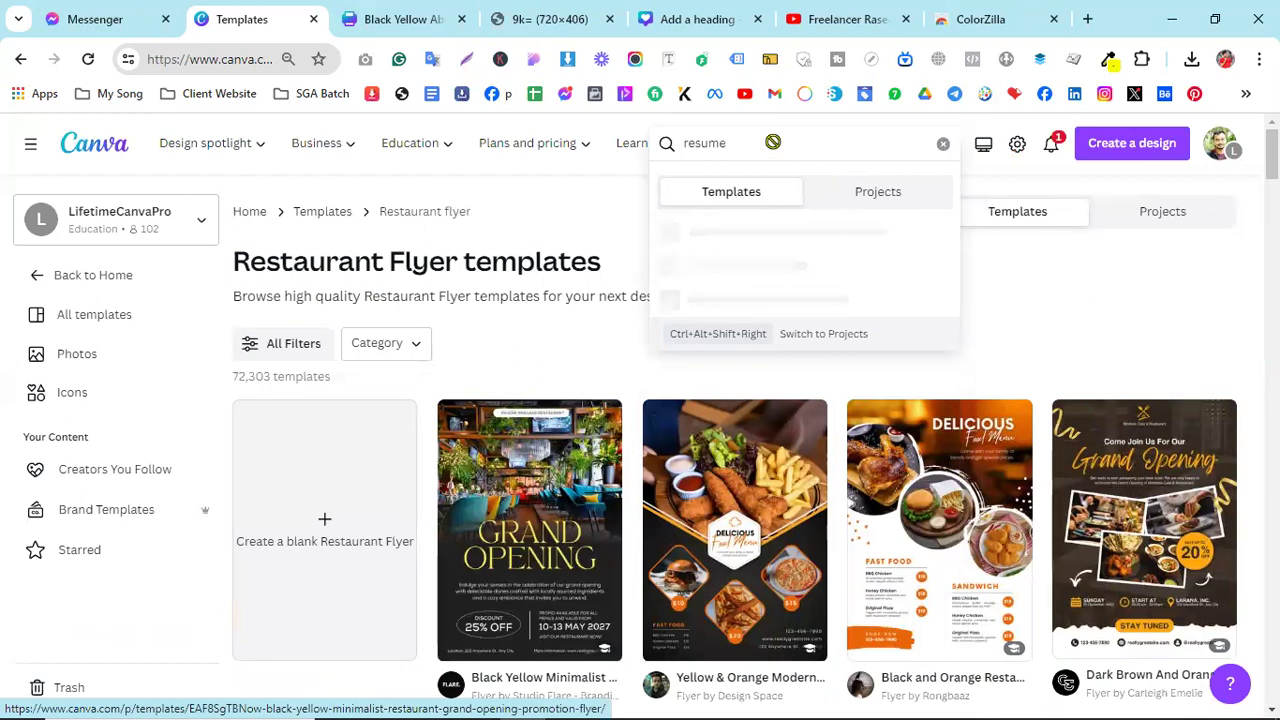
key("Return")
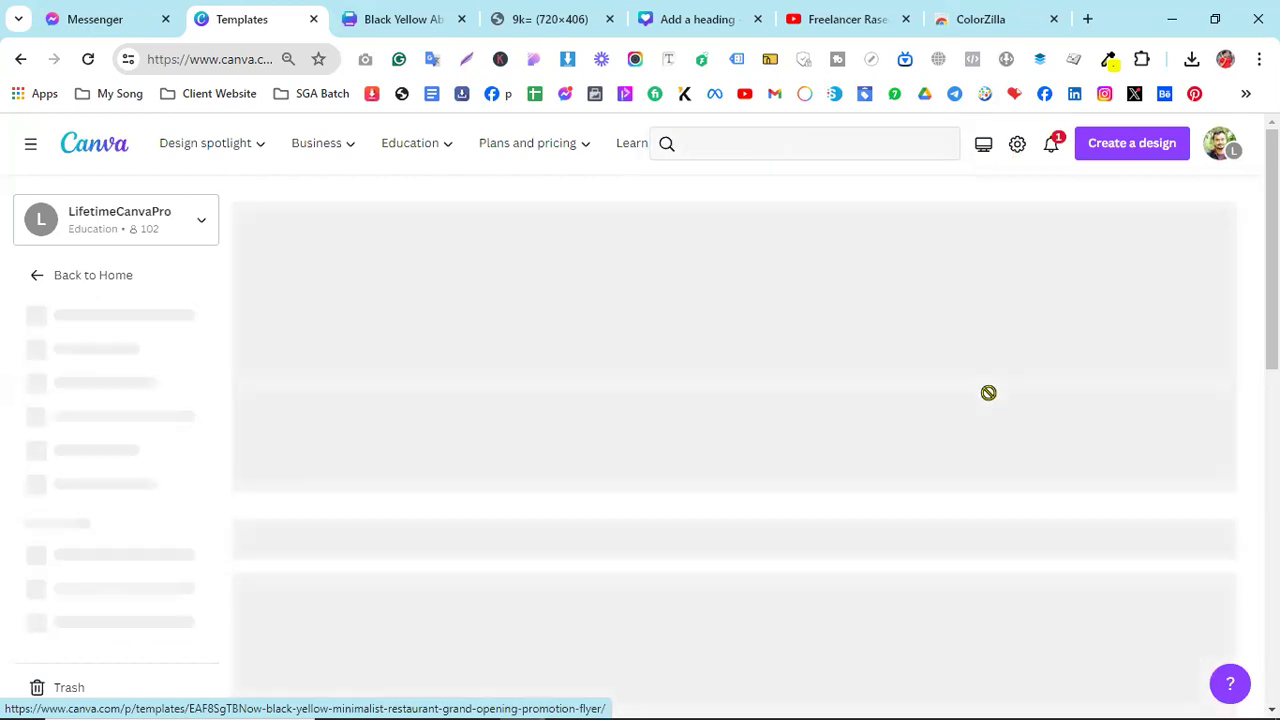
- Scroll through the resume results to find the Black & White Modern CV template
scroll(988, 402, "down", 4)
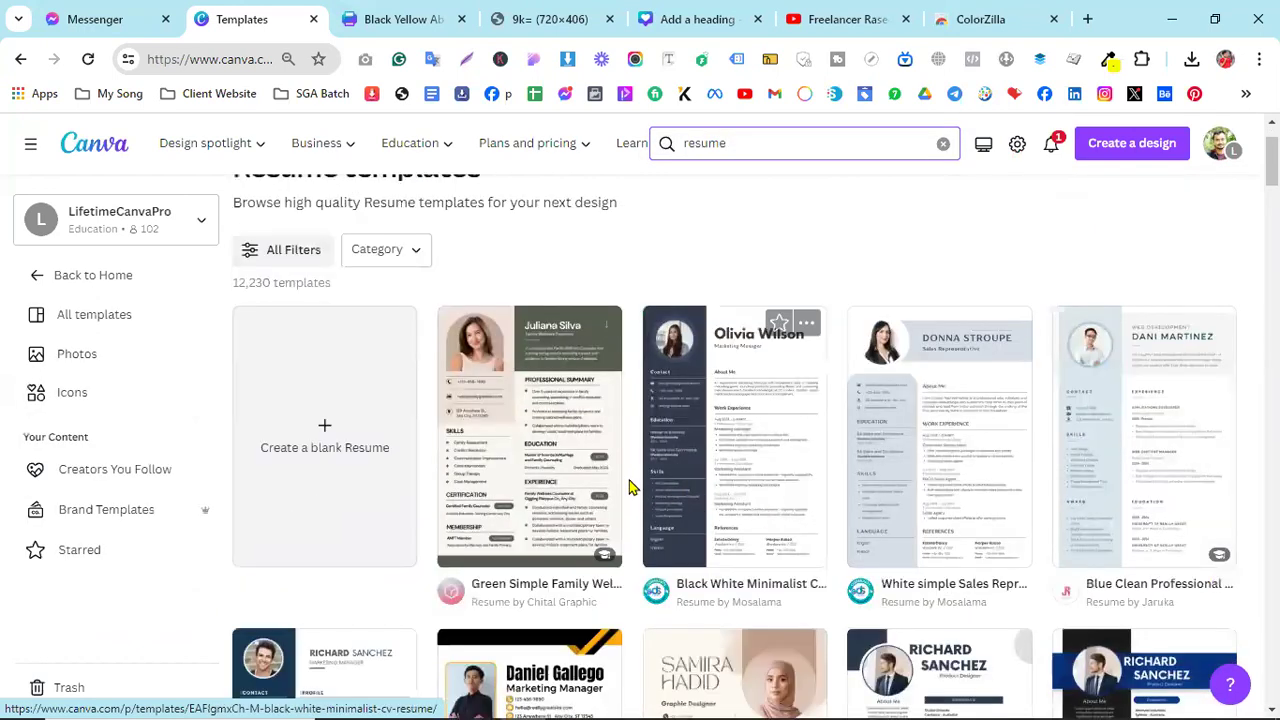
scroll(689, 500, "down", 5)
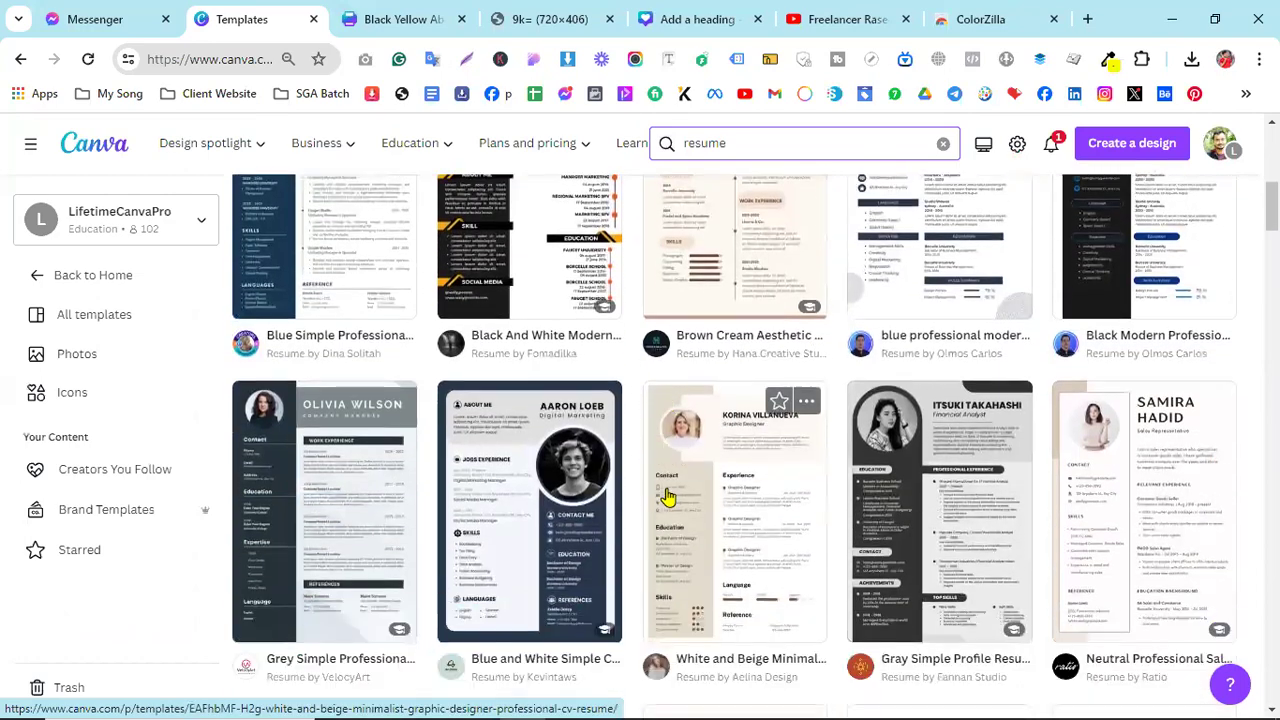
scroll(567, 418, "up", 1)
scroll(943, 466, "down", 4)
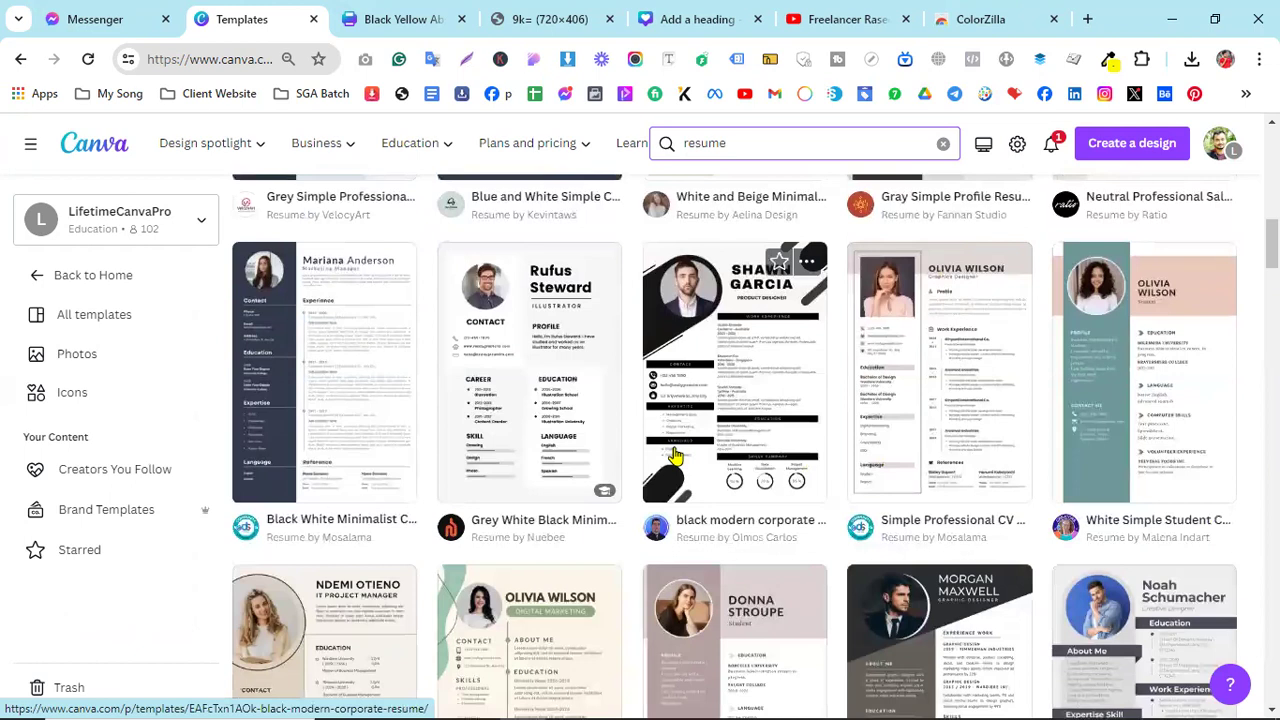
scroll(676, 455, "down", 6)
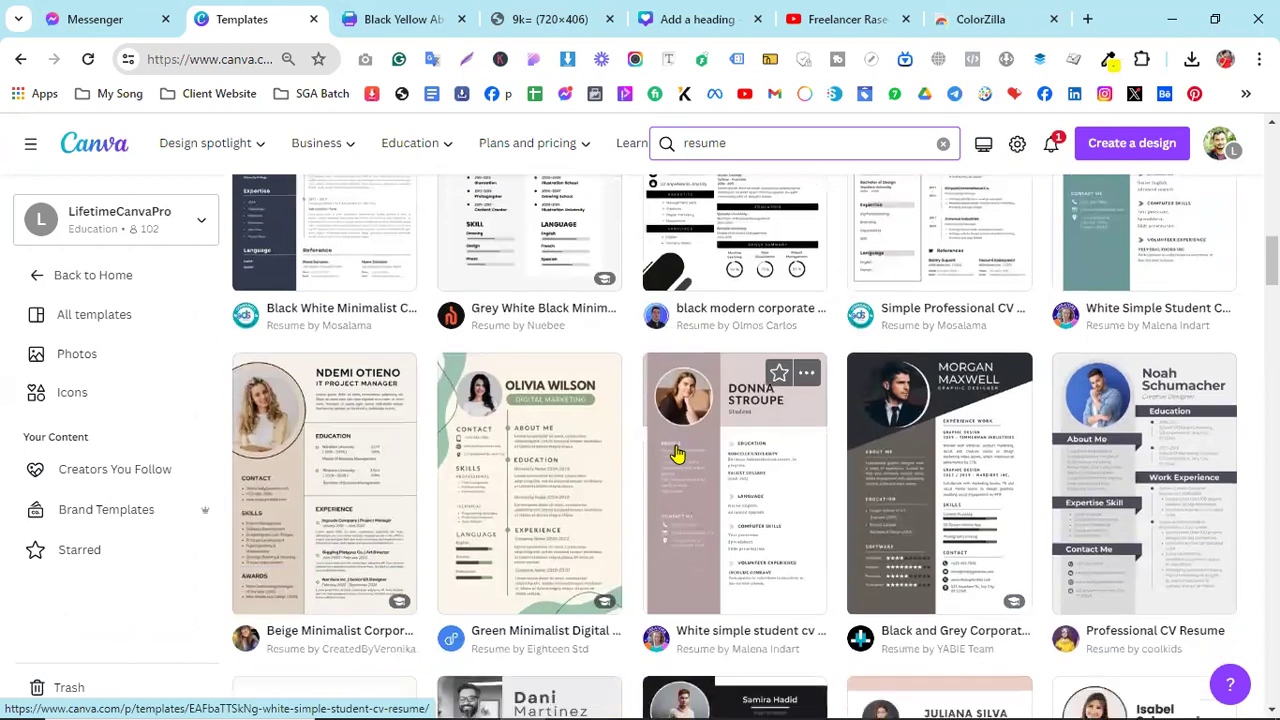
scroll(676, 455, "down", 1)
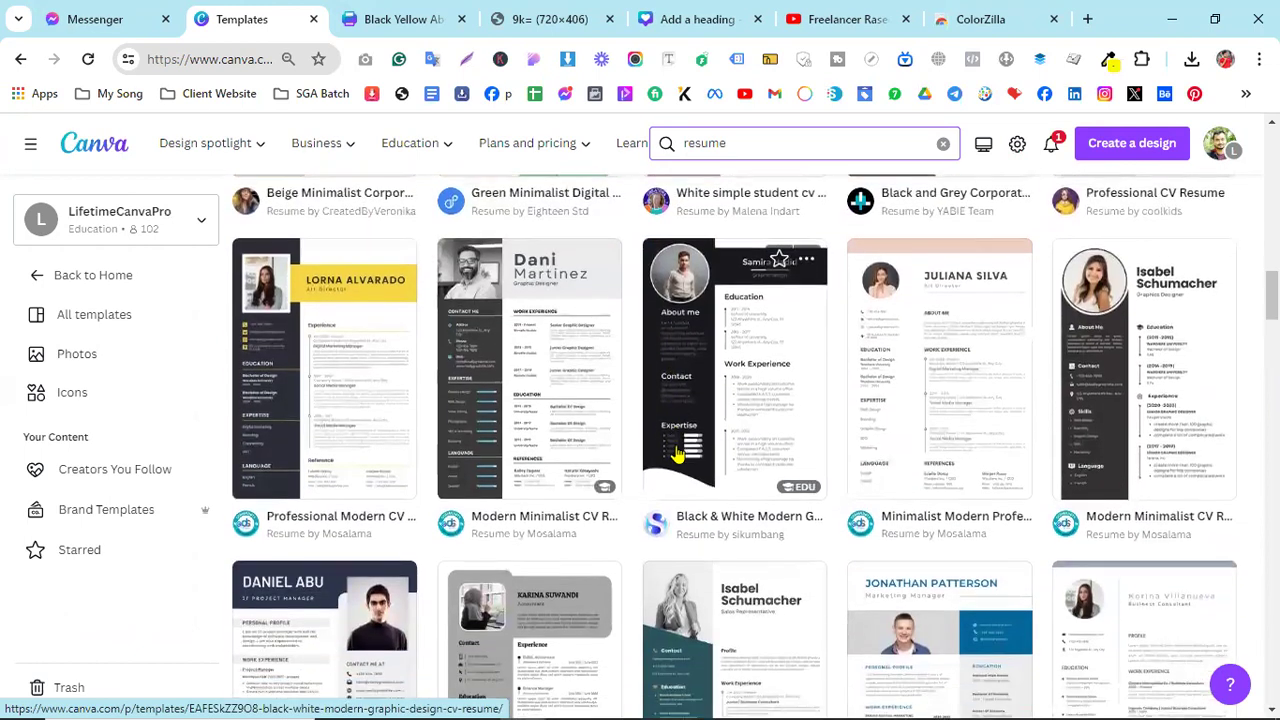
scroll(676, 455, "down", 3)
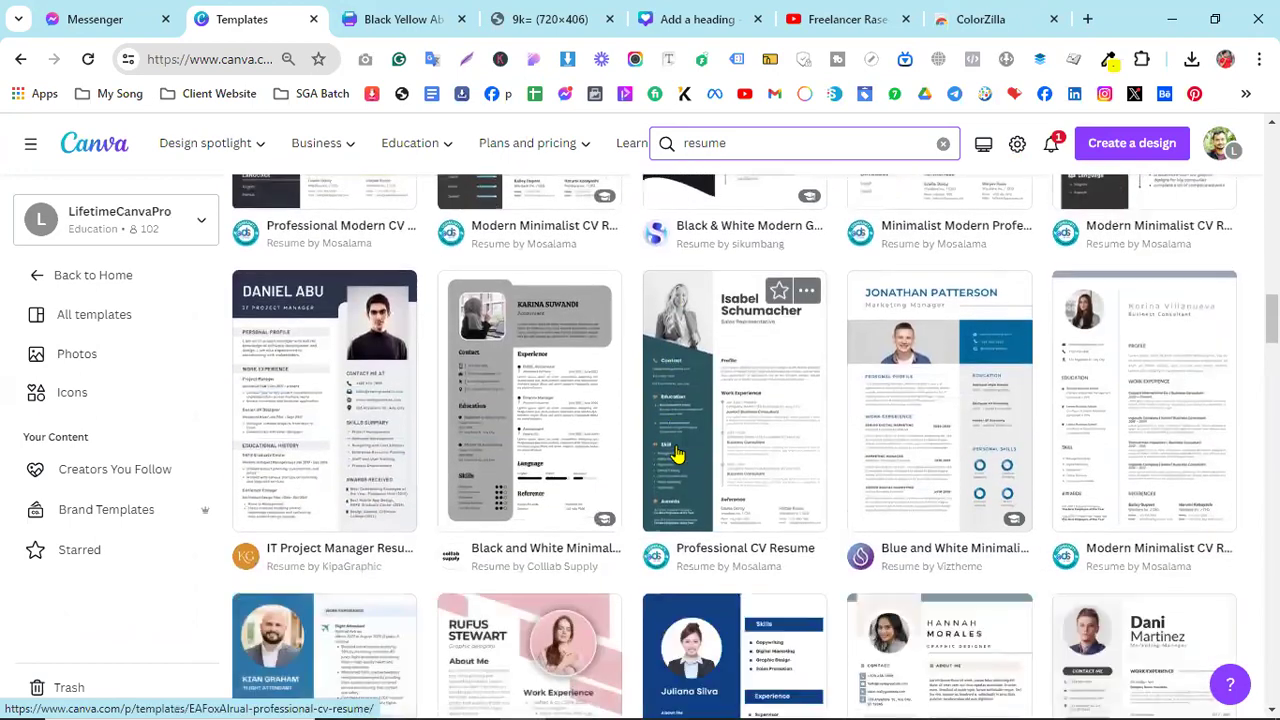
scroll(676, 455, "down", 2)
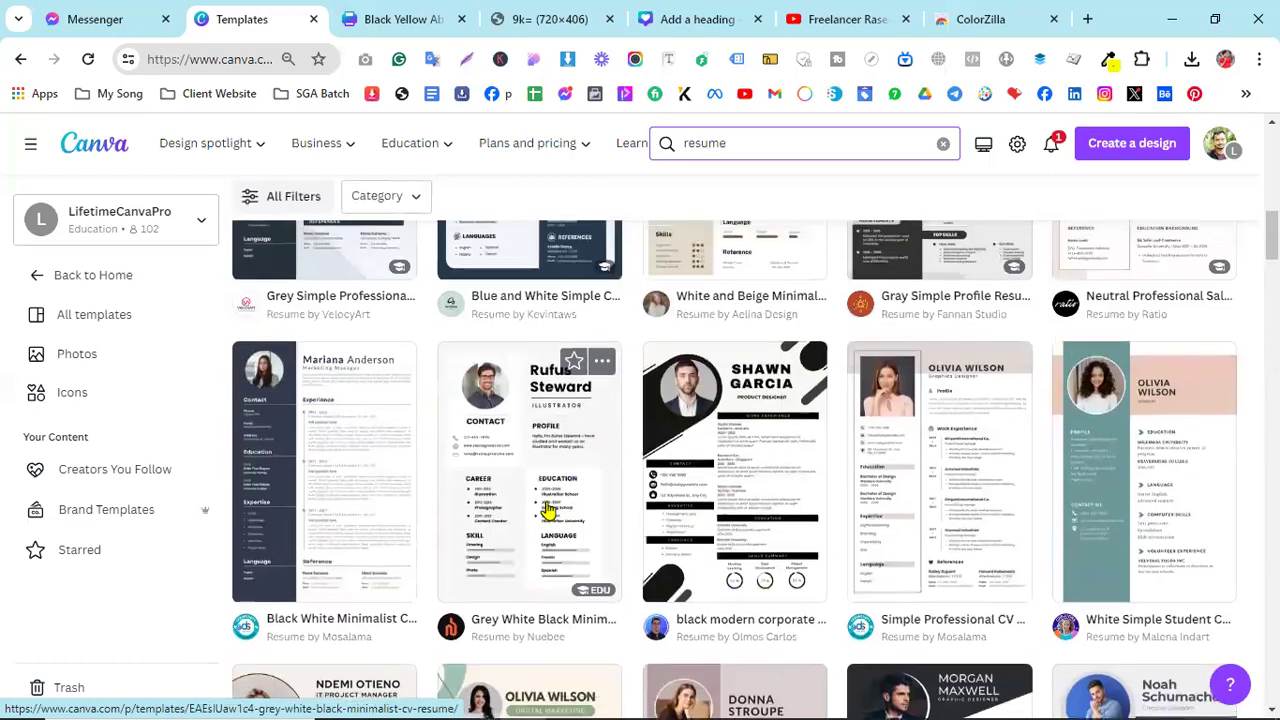
scroll(548, 510, "up", 4)
scroll(850, 403, "up", 4)
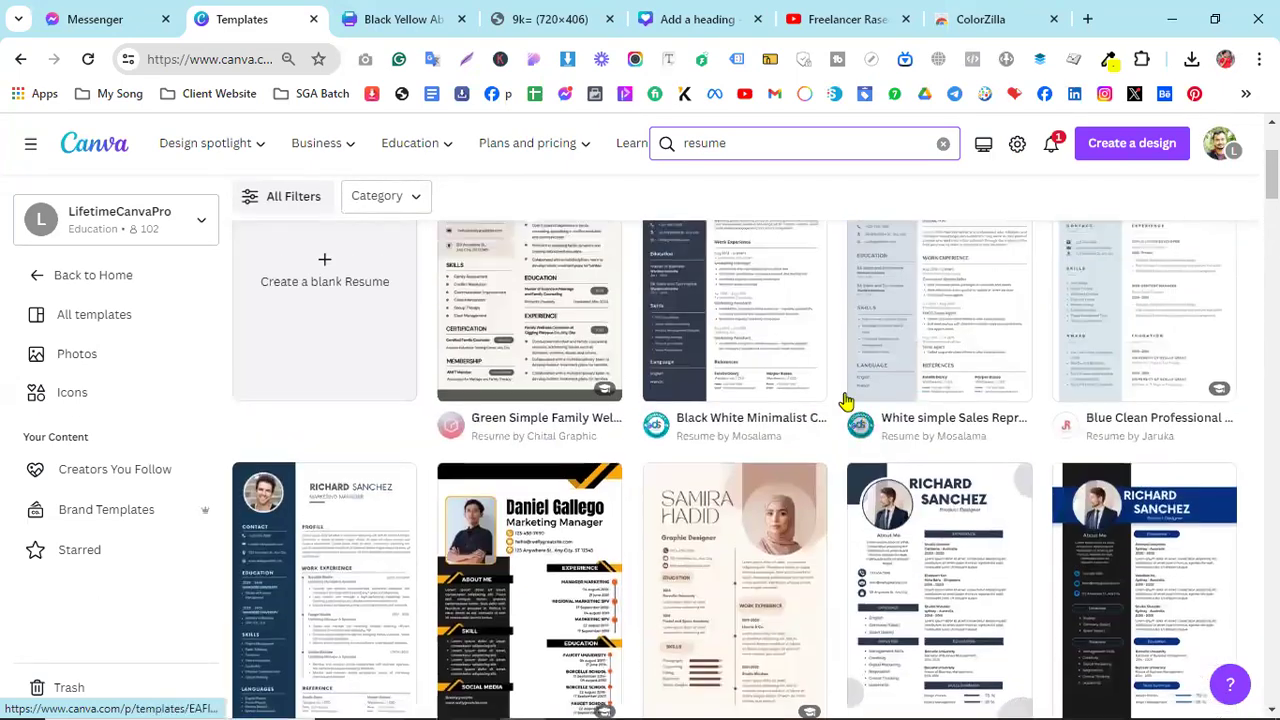
scroll(815, 418, "down", 5)
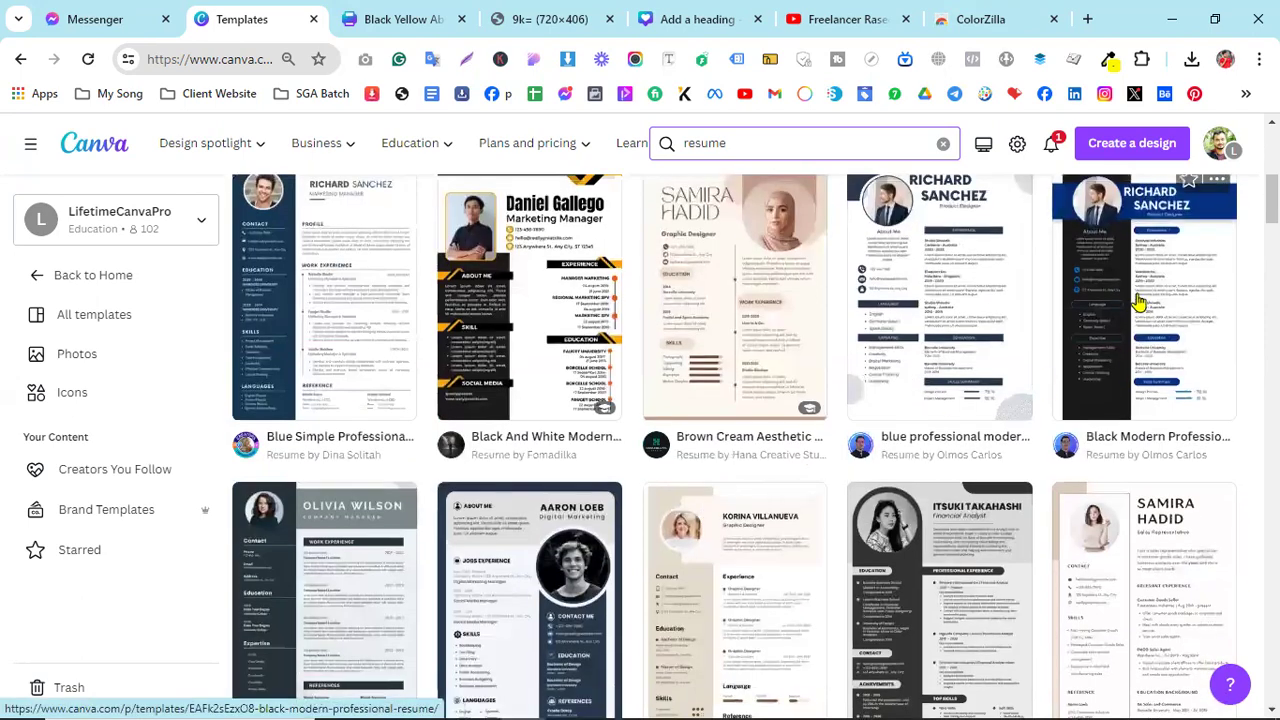
scroll(1137, 300, "down", 3)
scroll(495, 465, "down", 10)
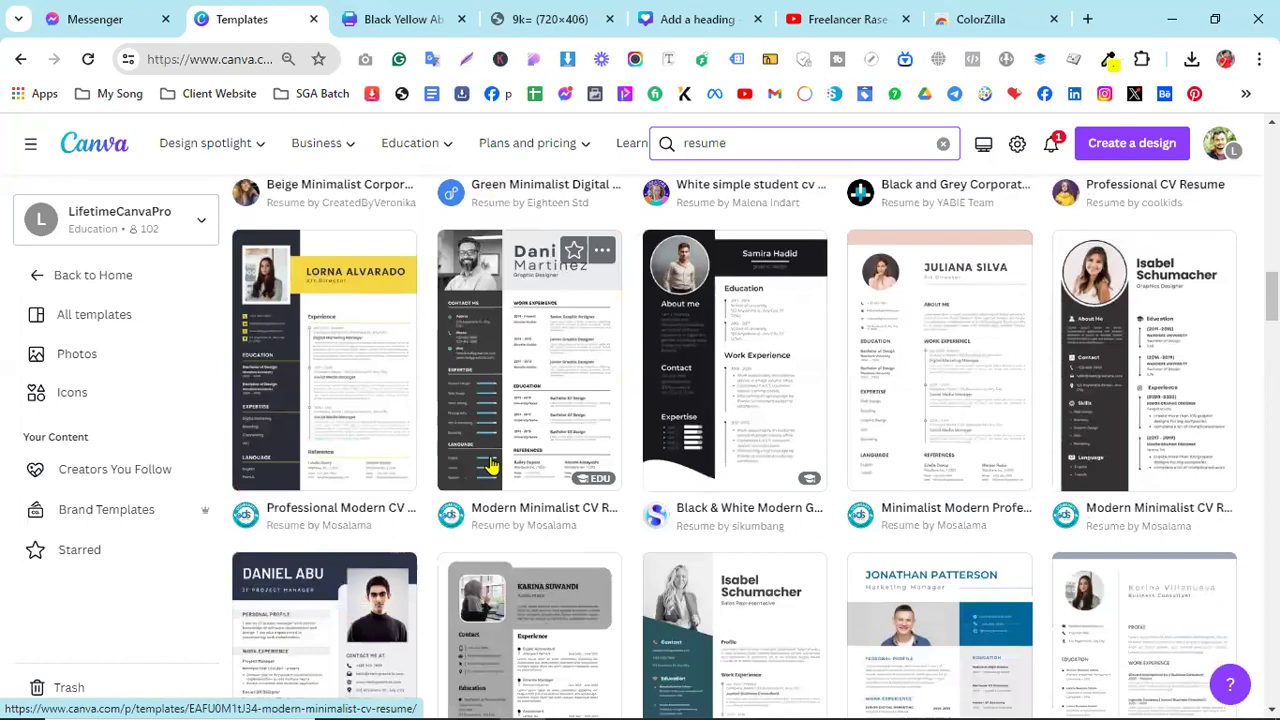
scroll(490, 465, "down", 1)
scroll(817, 343, "down", 2)
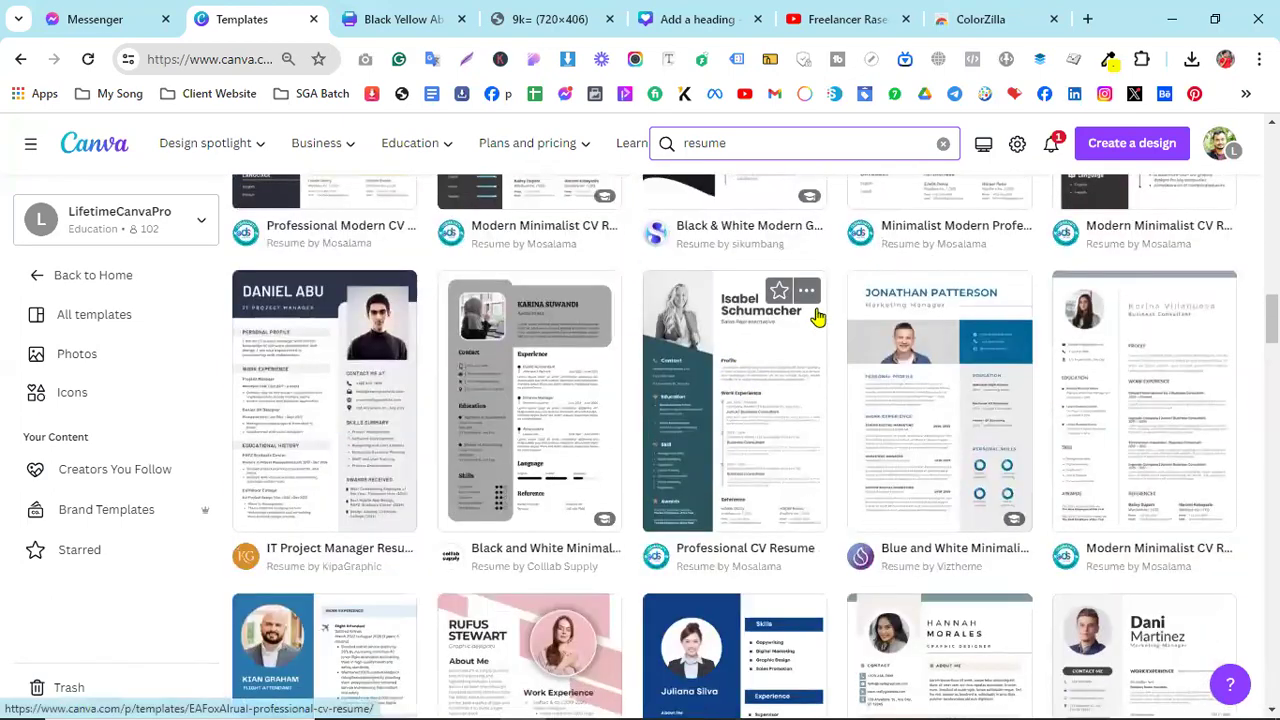
scroll(816, 317, "up", 4)
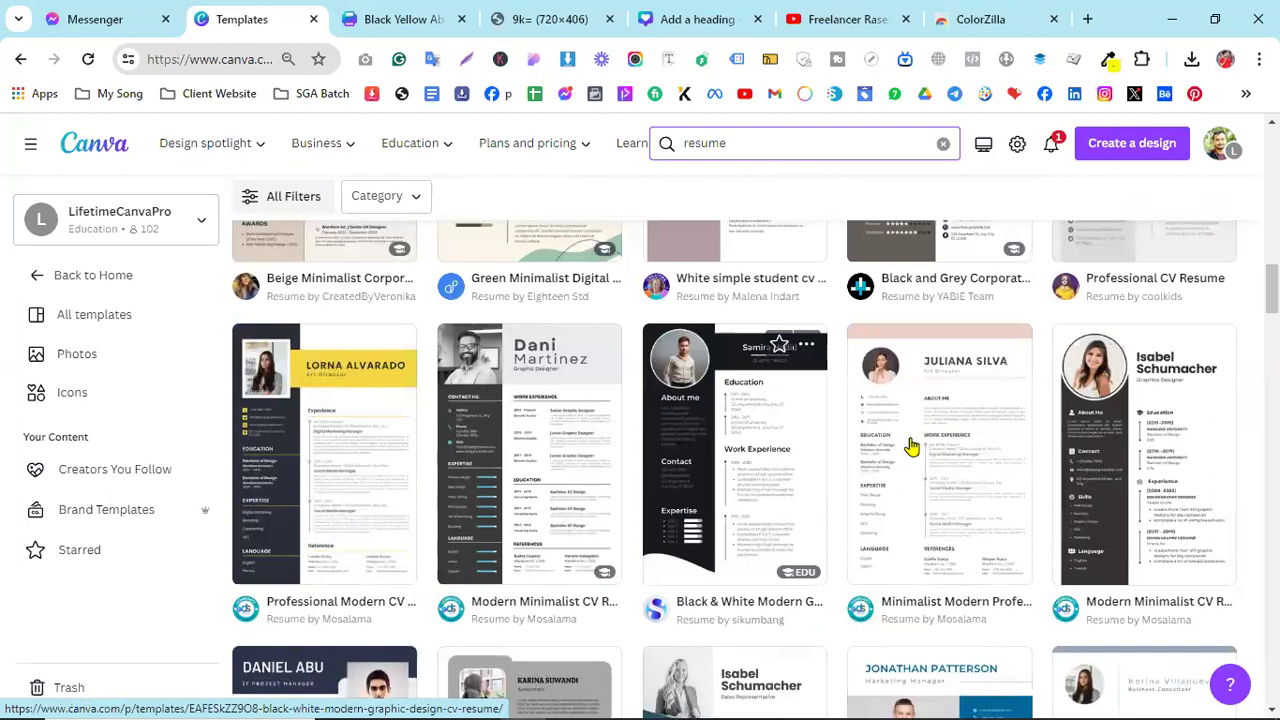
- Open and scroll through the Black & White Modern Graphic Design CV Resume template preview
left_click(905, 450)
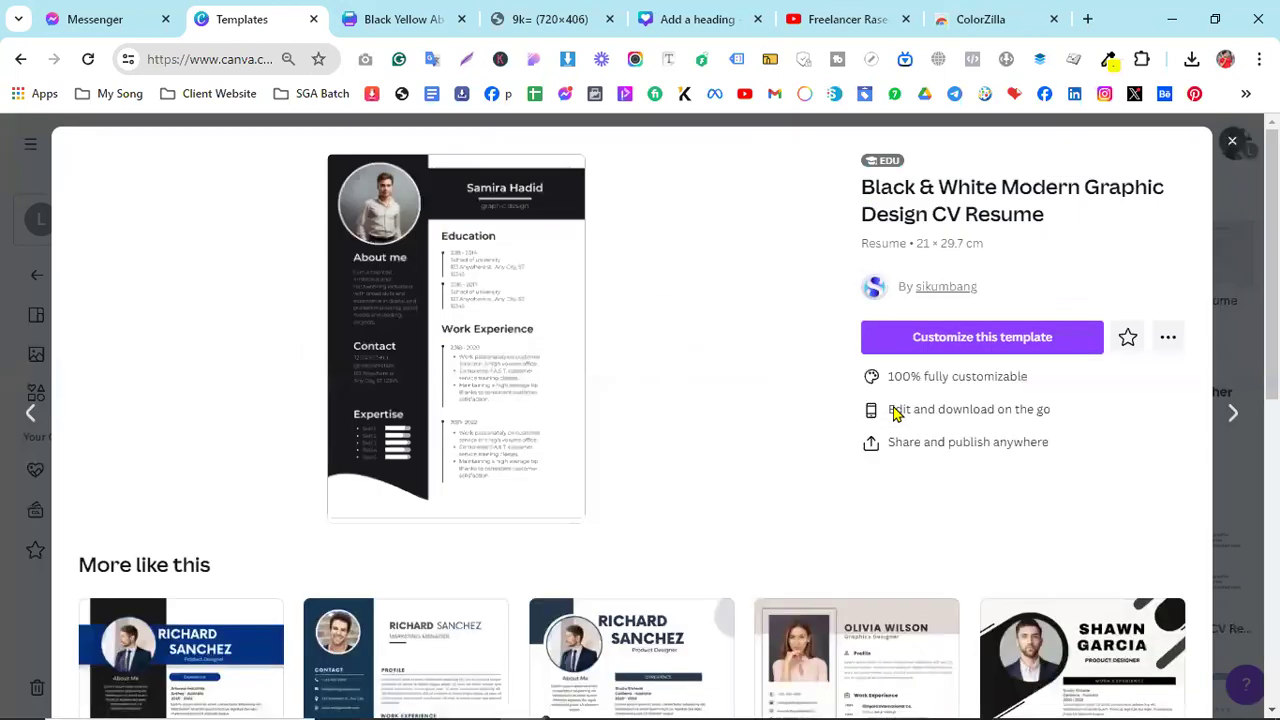
scroll(885, 412, "down", 1)
scroll(885, 412, "down", 1)
scroll(886, 409, "up", 2)
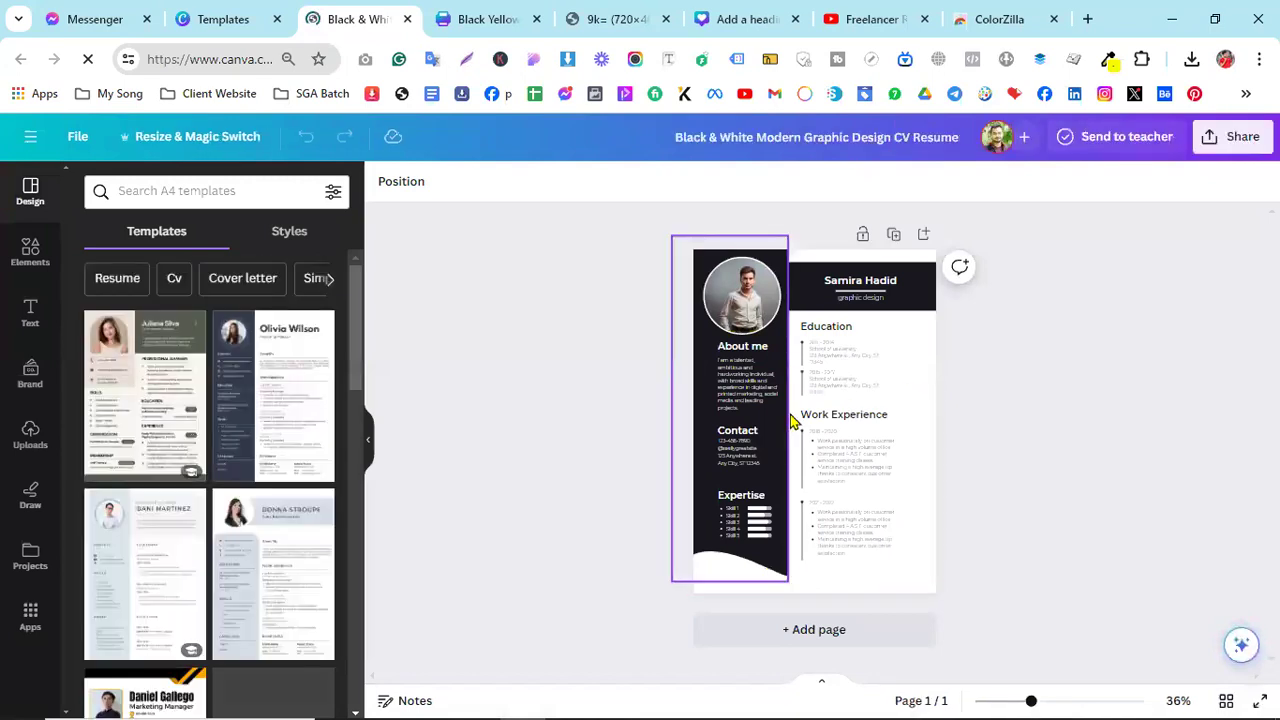
scroll(815, 425, "up", 5, "ctrl")
scroll(700, 360, "up", 3)
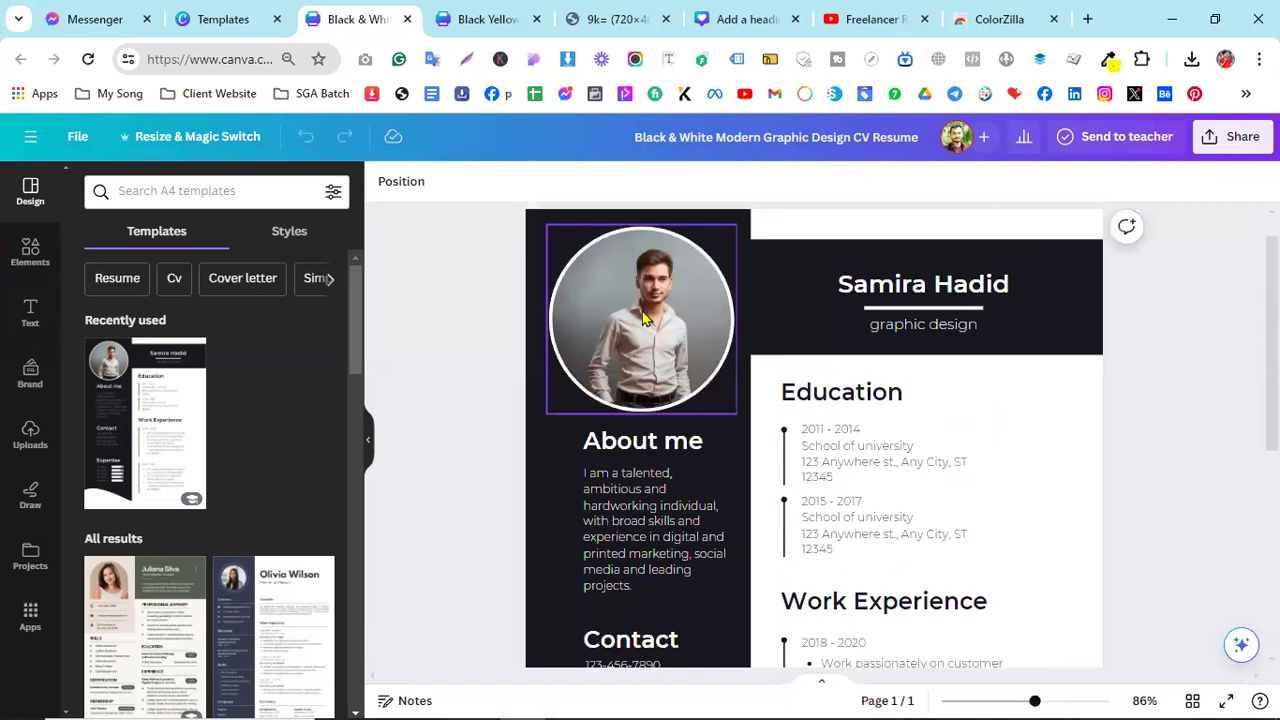
- Delete the sample portrait and drop the user's uploaded photo into the circular frame
left_click(643, 318)
key("Delete")
left_click(30, 435)
left_click_drag(126, 416, 593, 318)
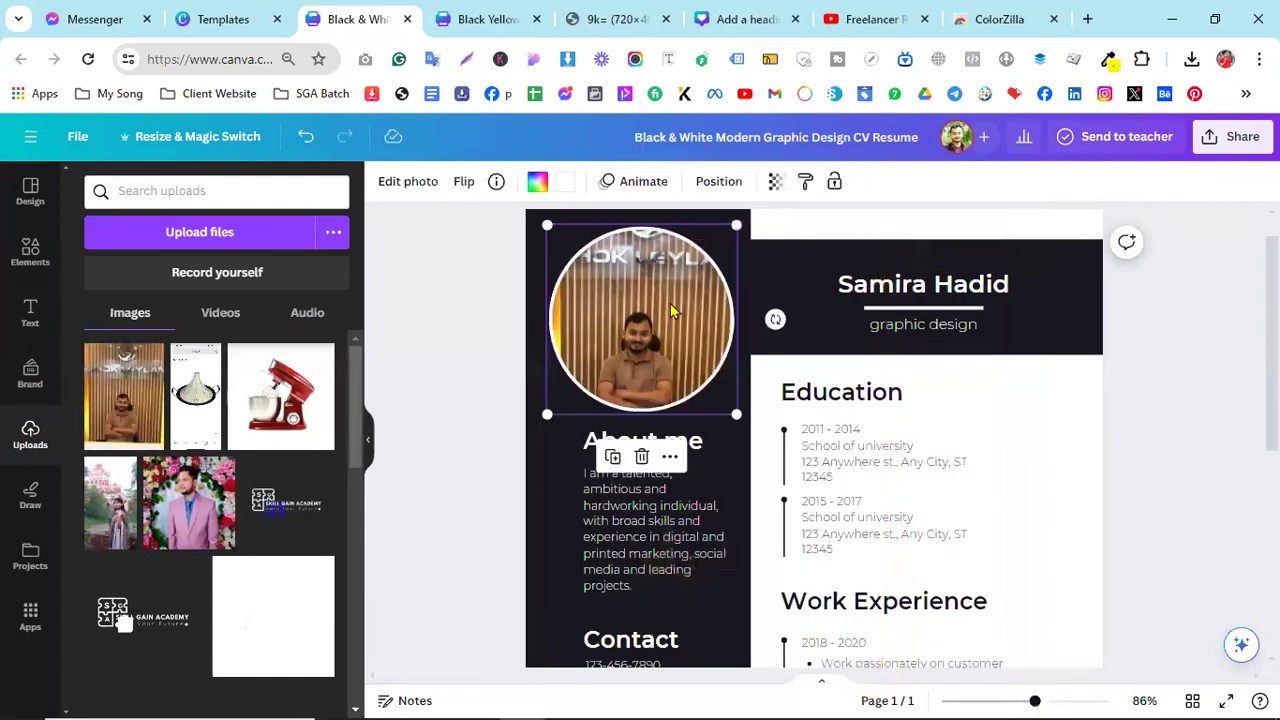
- Crop the photo inside the circle, enlarging it and centring the face
double_click(724, 226)
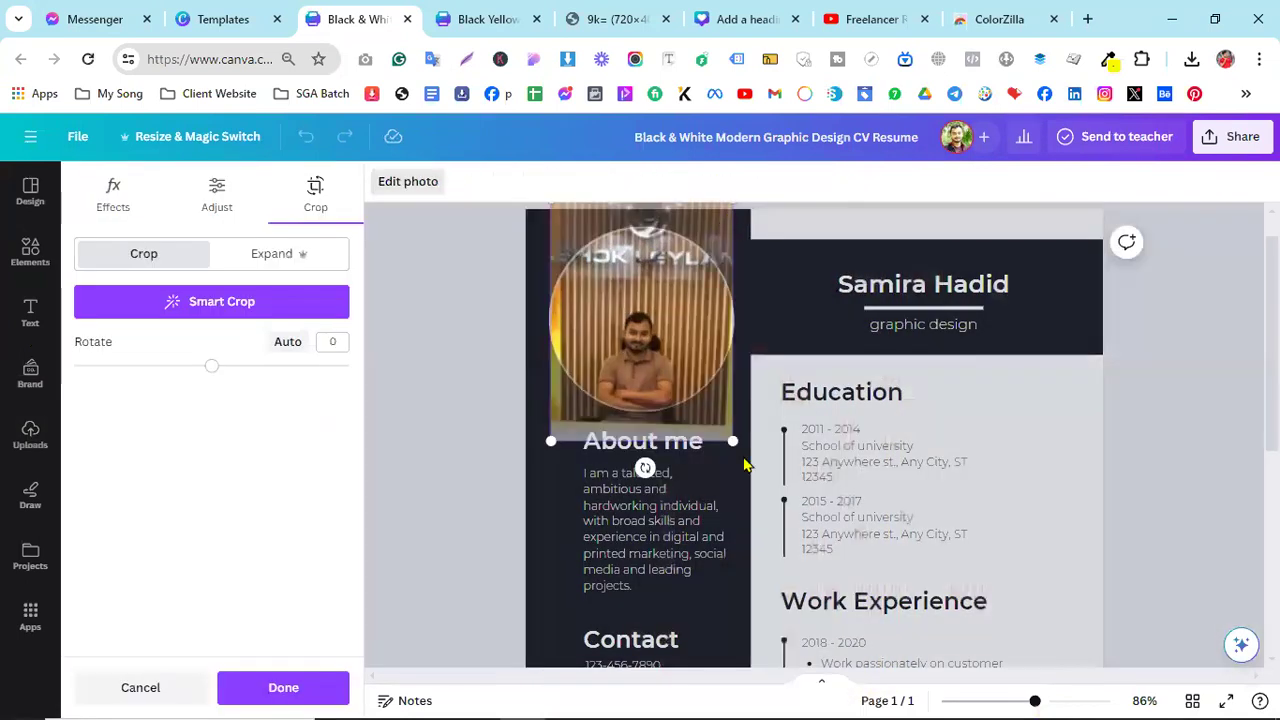
left_click_drag(731, 439, 797, 553)
left_click_drag(726, 449, 679, 303)
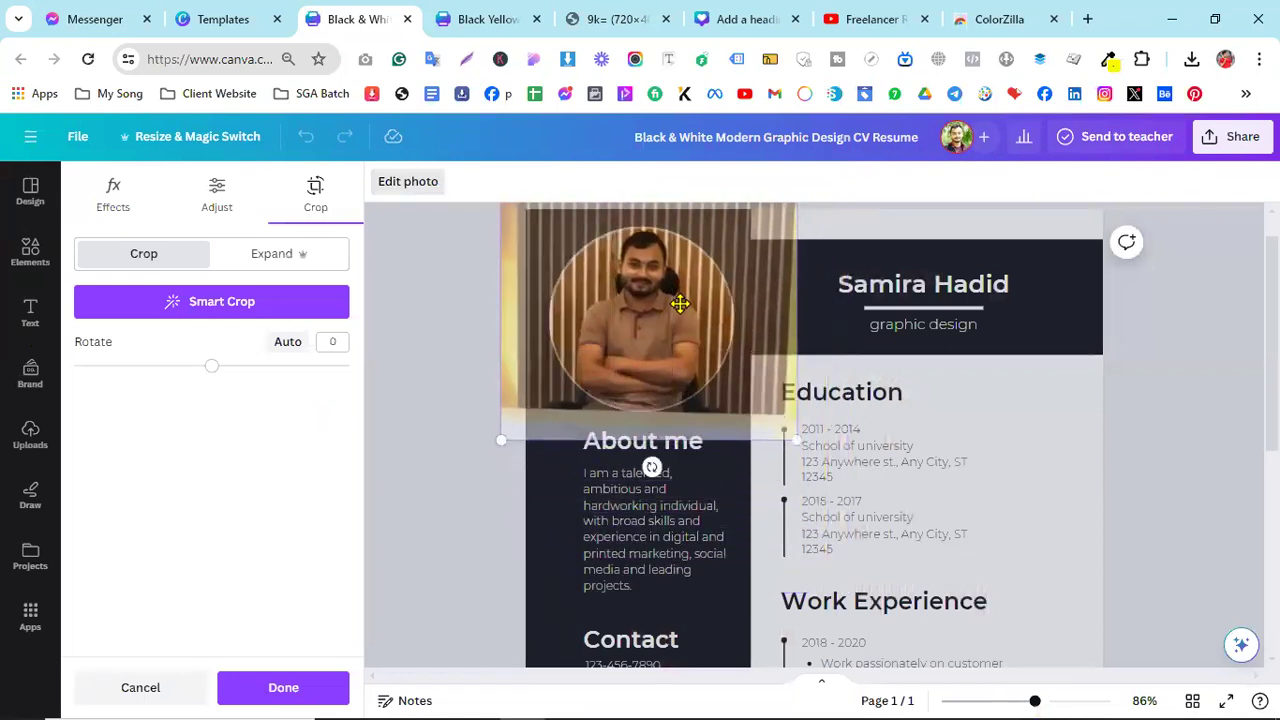
key("Return")
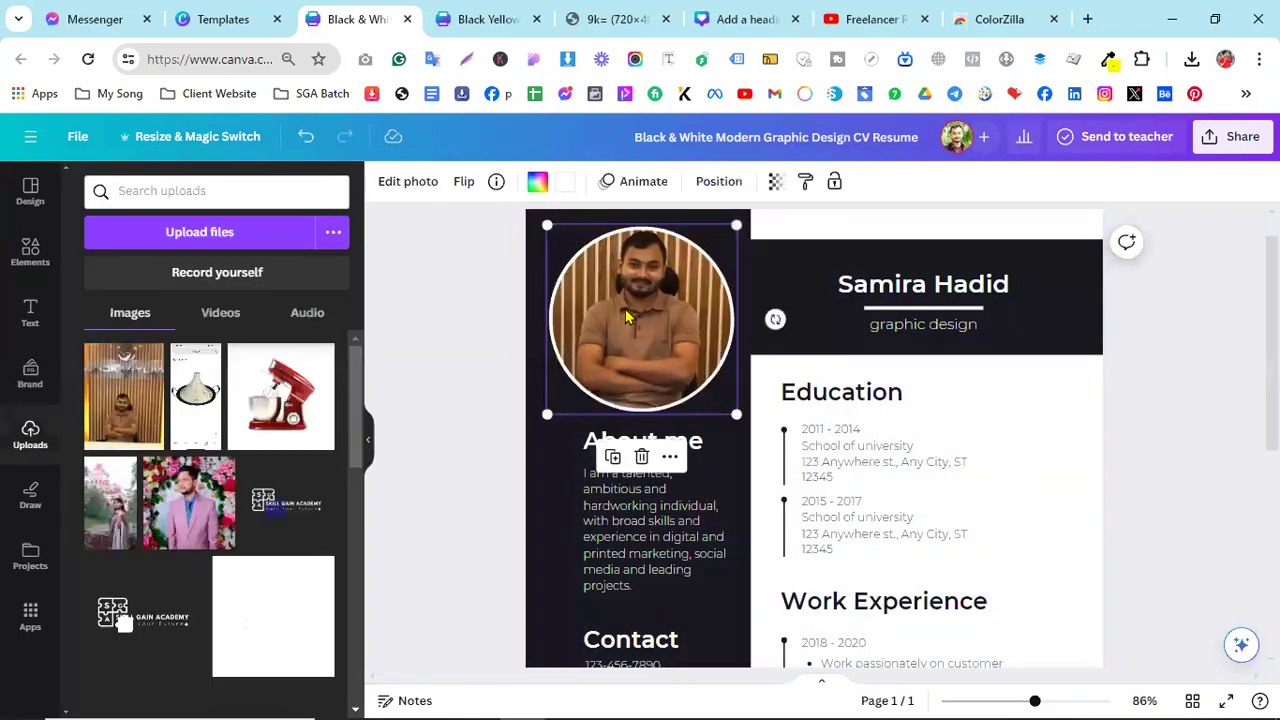
- Apply Auto-adjust to the photo's colours, then deselect it
left_click(437, 190)
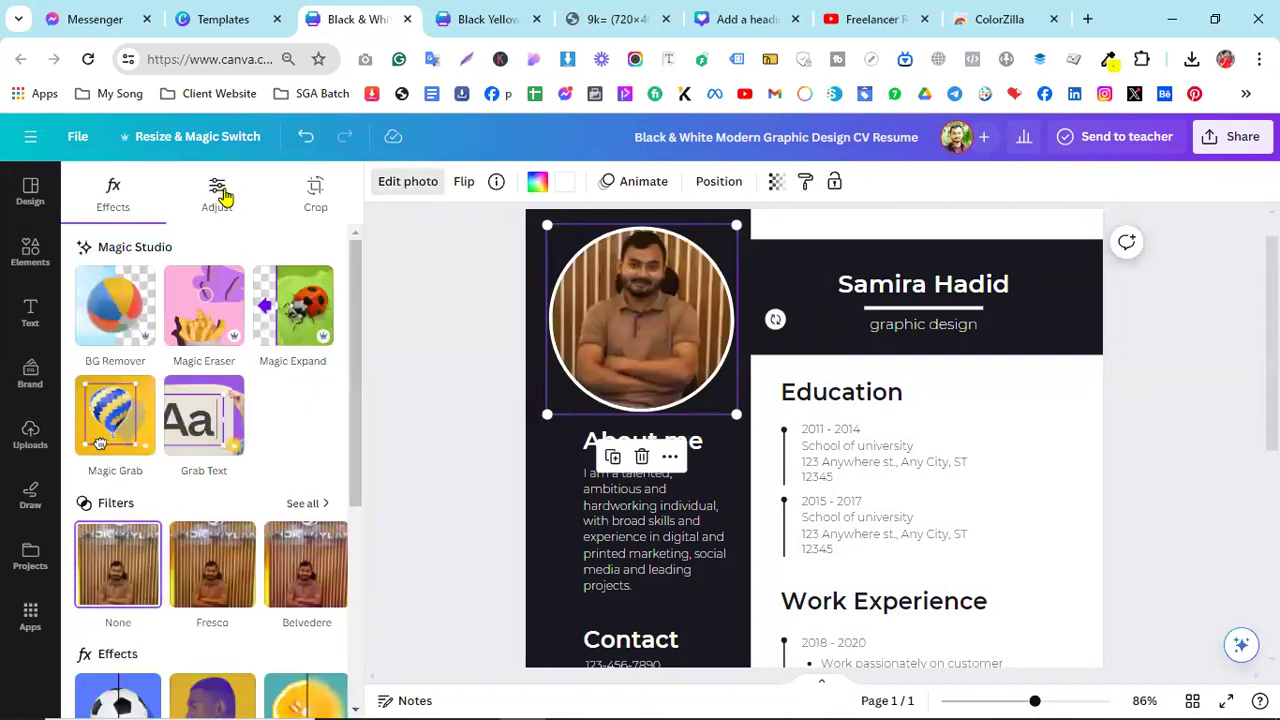
left_click(220, 191)
left_click(235, 258)
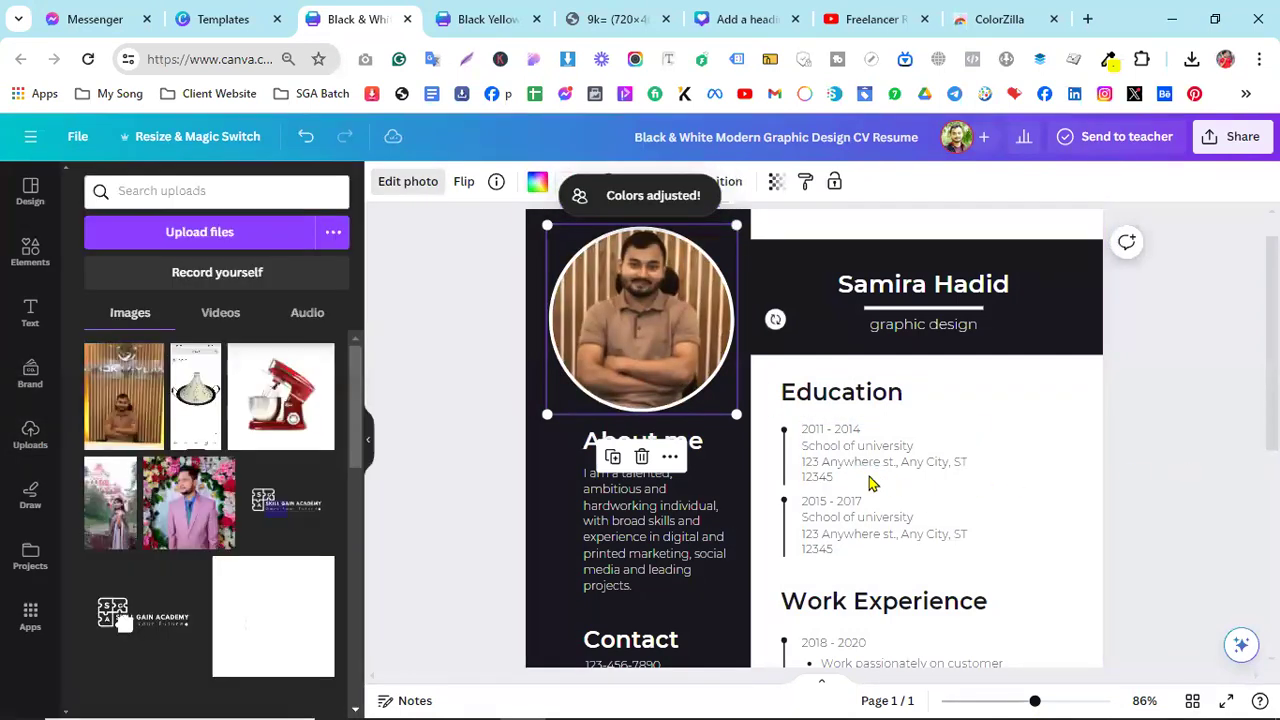
key("Escape")
left_click(672, 519)
scroll(660, 520, "down", 2)
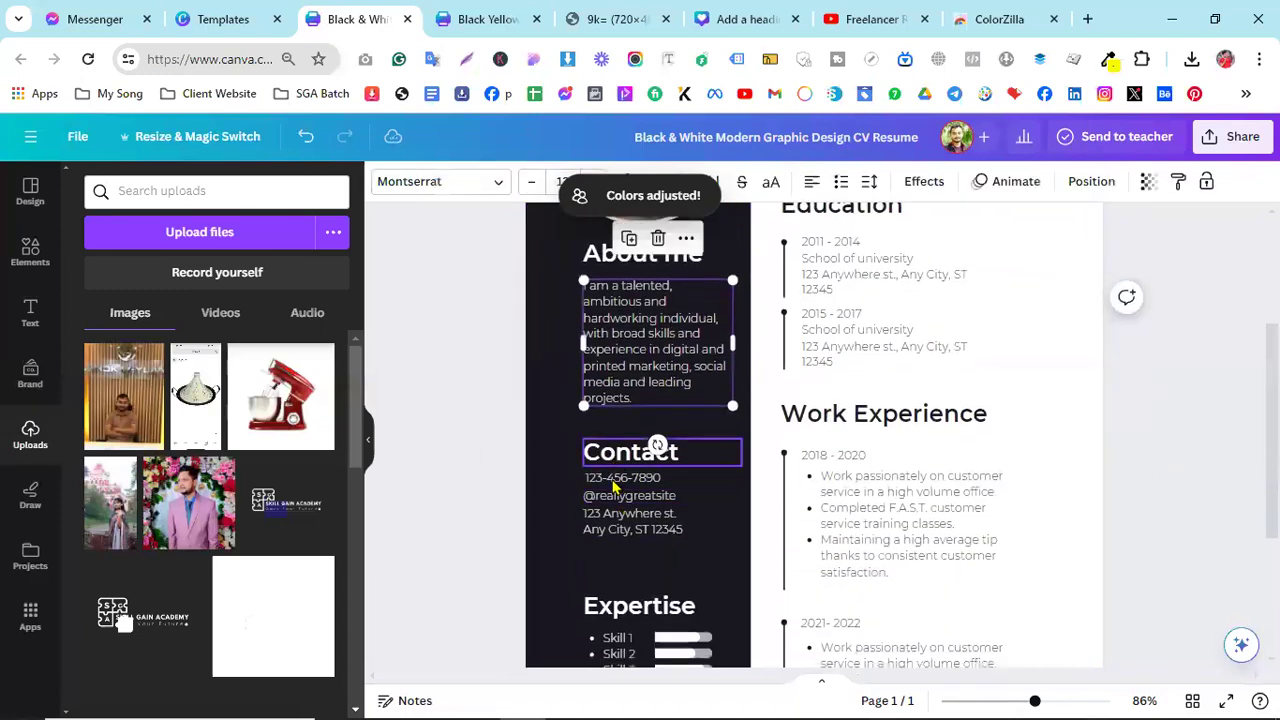
scroll(703, 515, "down", 3)
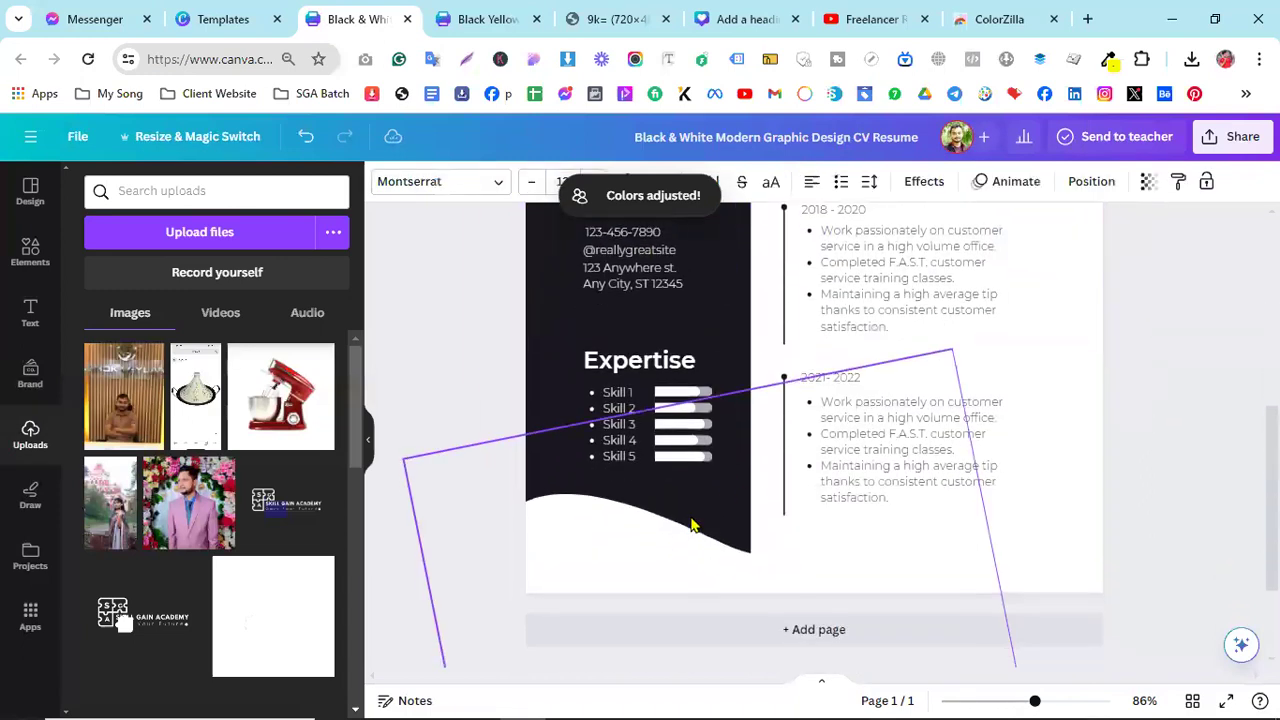
- Check the Skill 1–3 labels, then drag the bar beside Skill 3 shorter
left_click(617, 405)
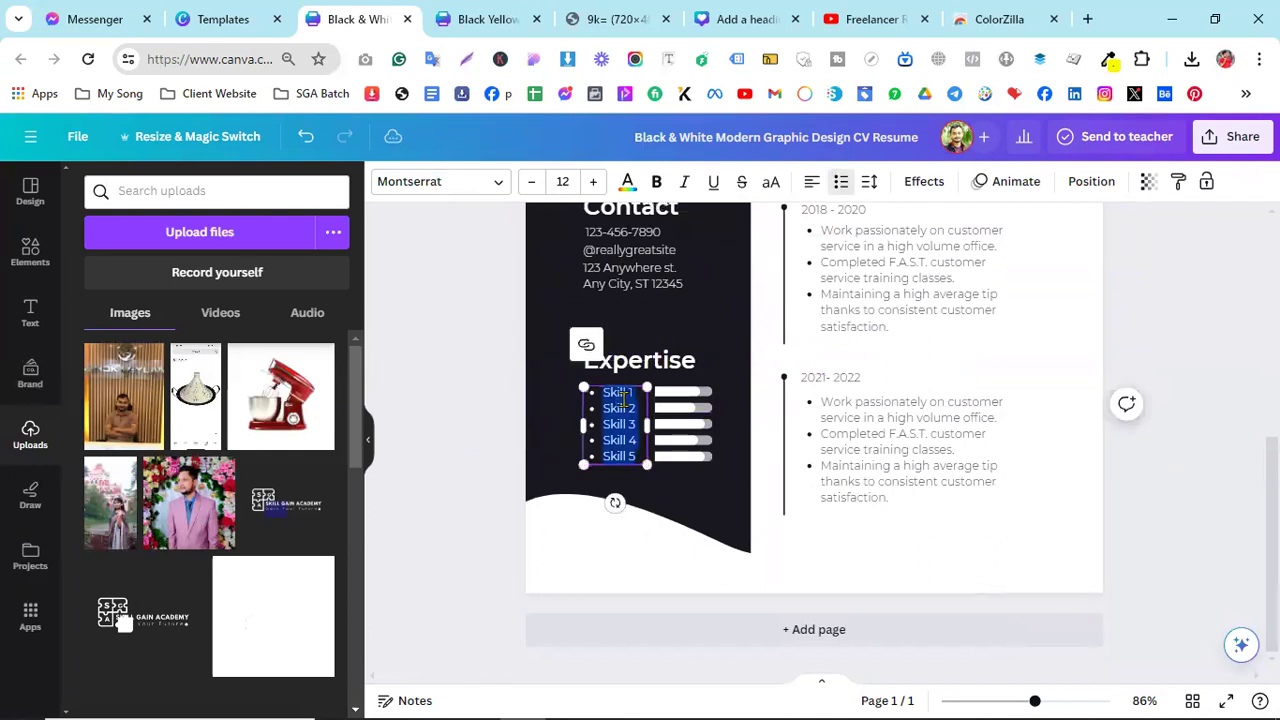
double_click(621, 392)
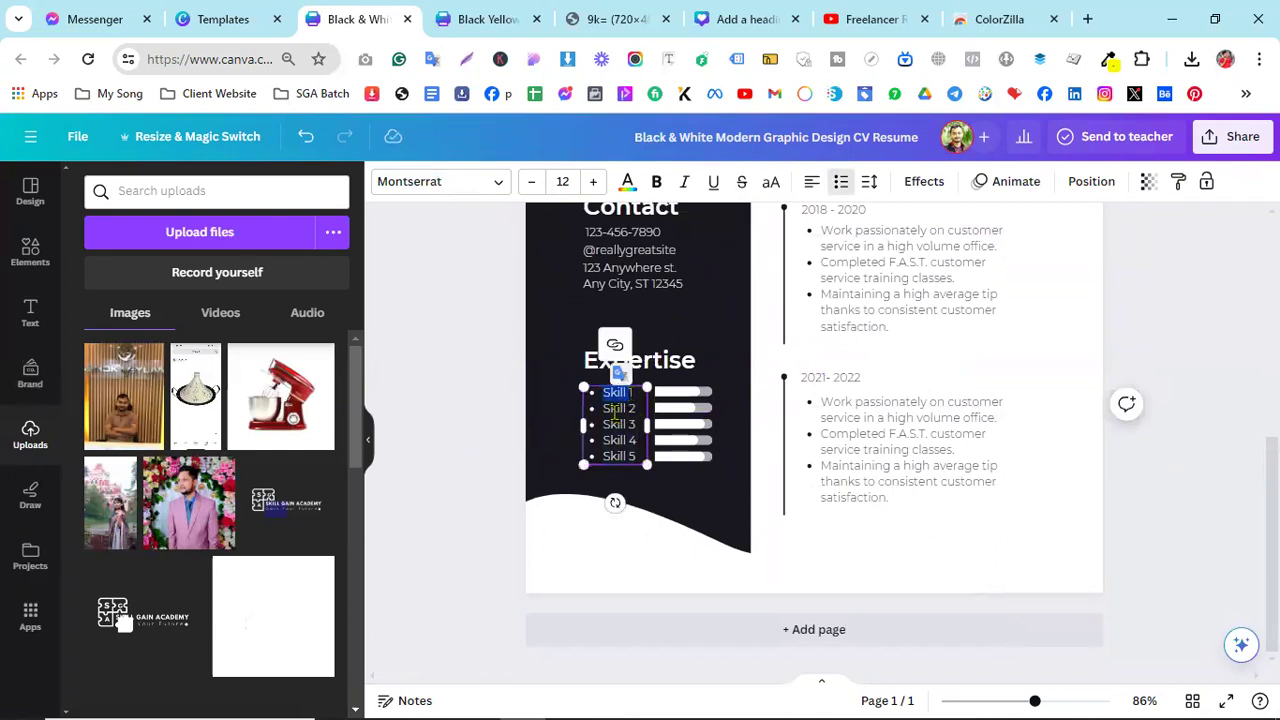
double_click(616, 409)
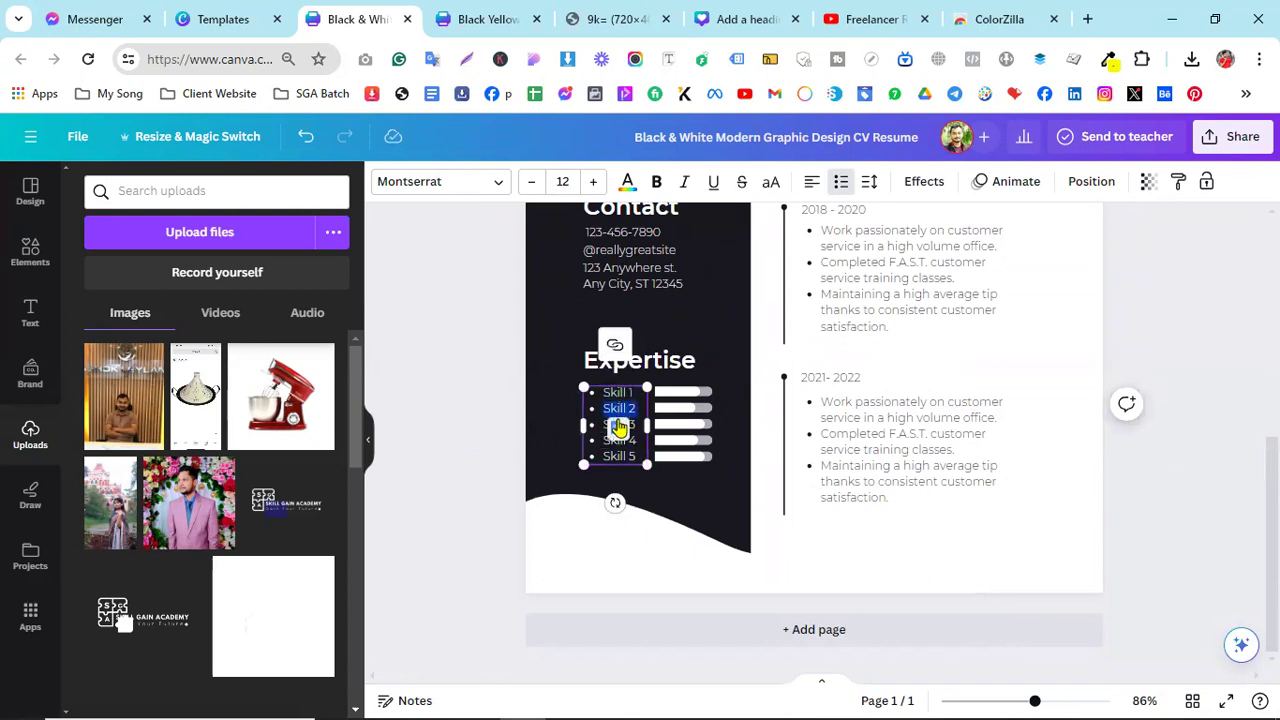
left_click(600, 424)
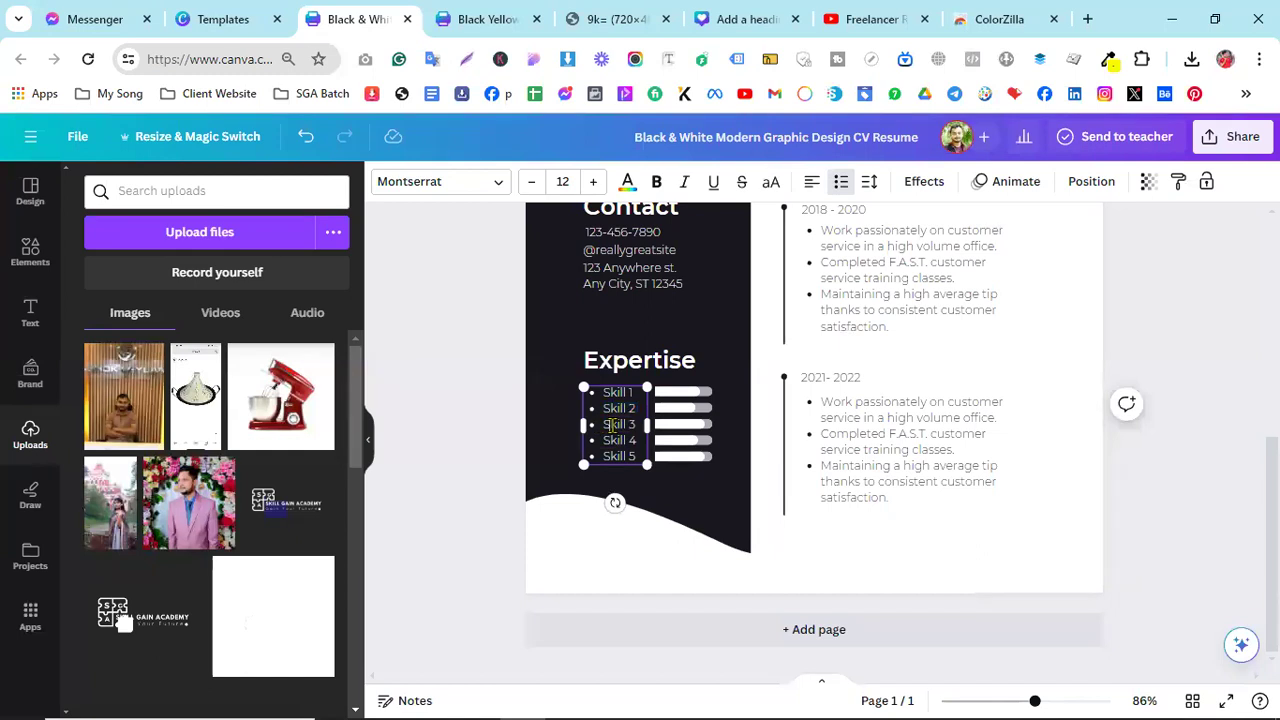
triple_click(612, 424)
left_click(695, 424)
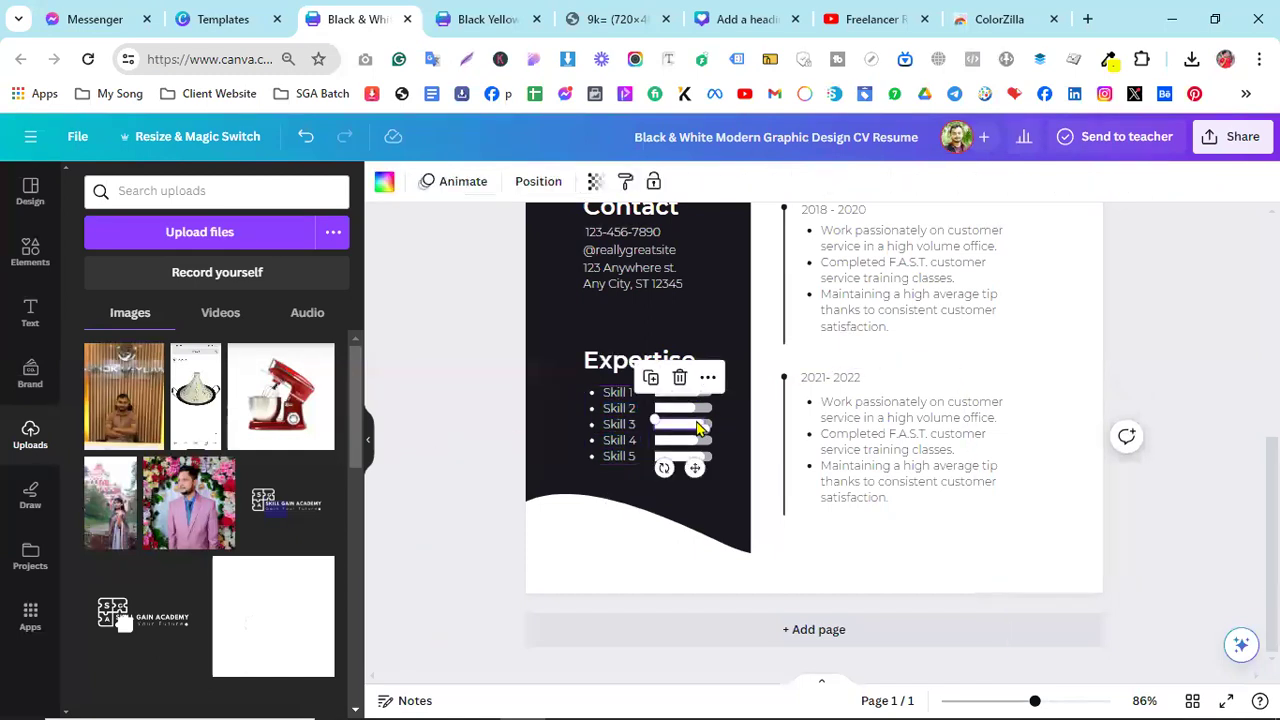
mouse_move(703, 428)
left_mouse_down()
mouse_move(686, 431)
mouse_move(703, 440)
left_mouse_up()
- Deselect the skill bar and zoom out to view the whole resume
left_click(1205, 515)
scroll(909, 566, "up", 3)
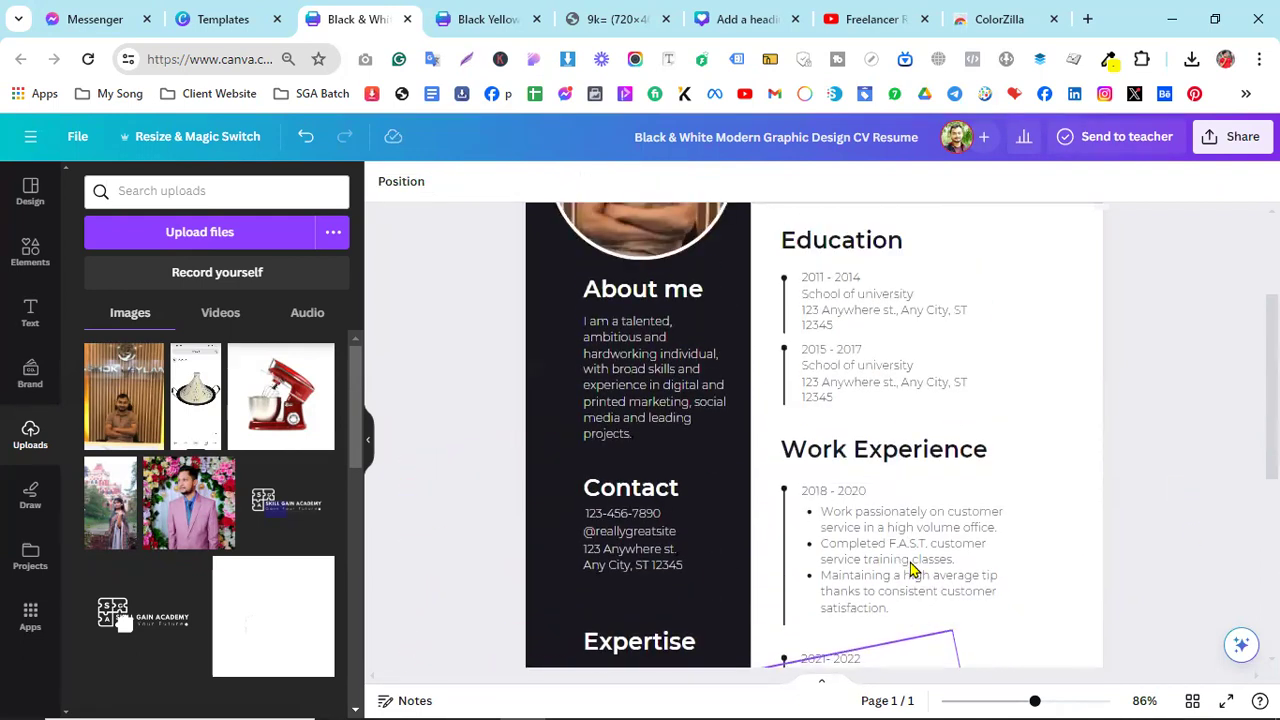
scroll(870, 476, "down", 2)
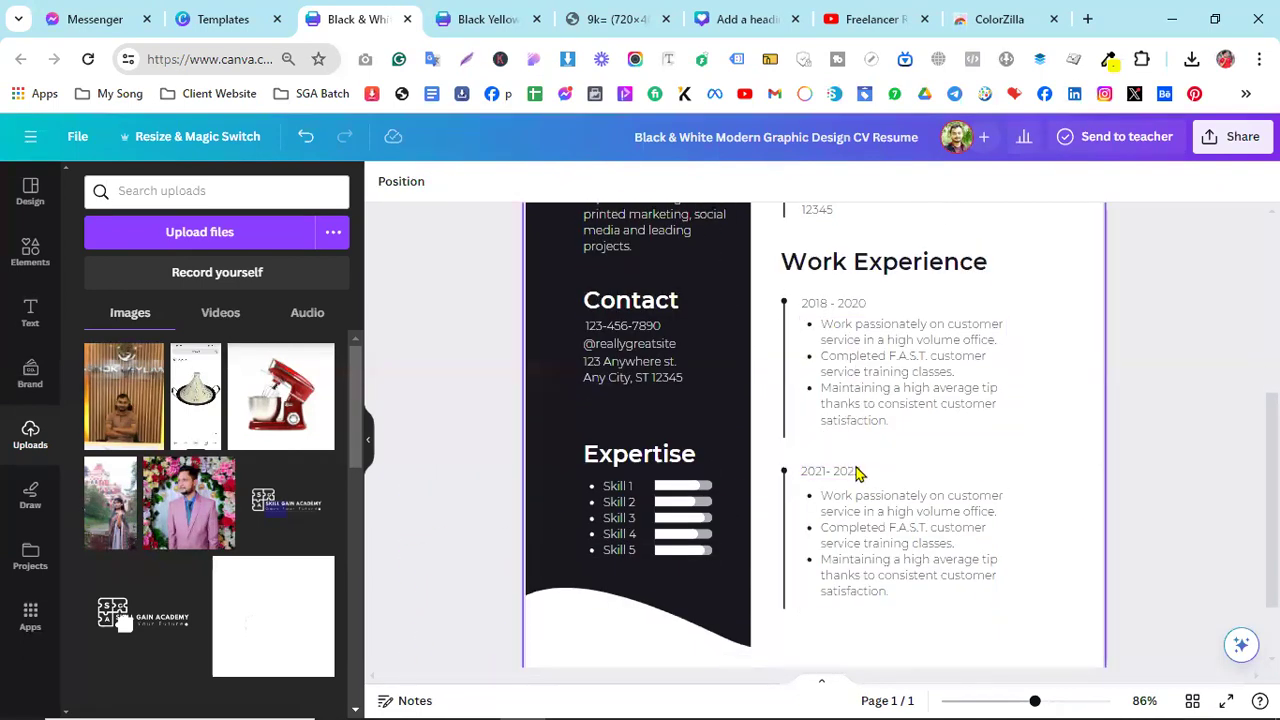
scroll(883, 531, "up", 4)
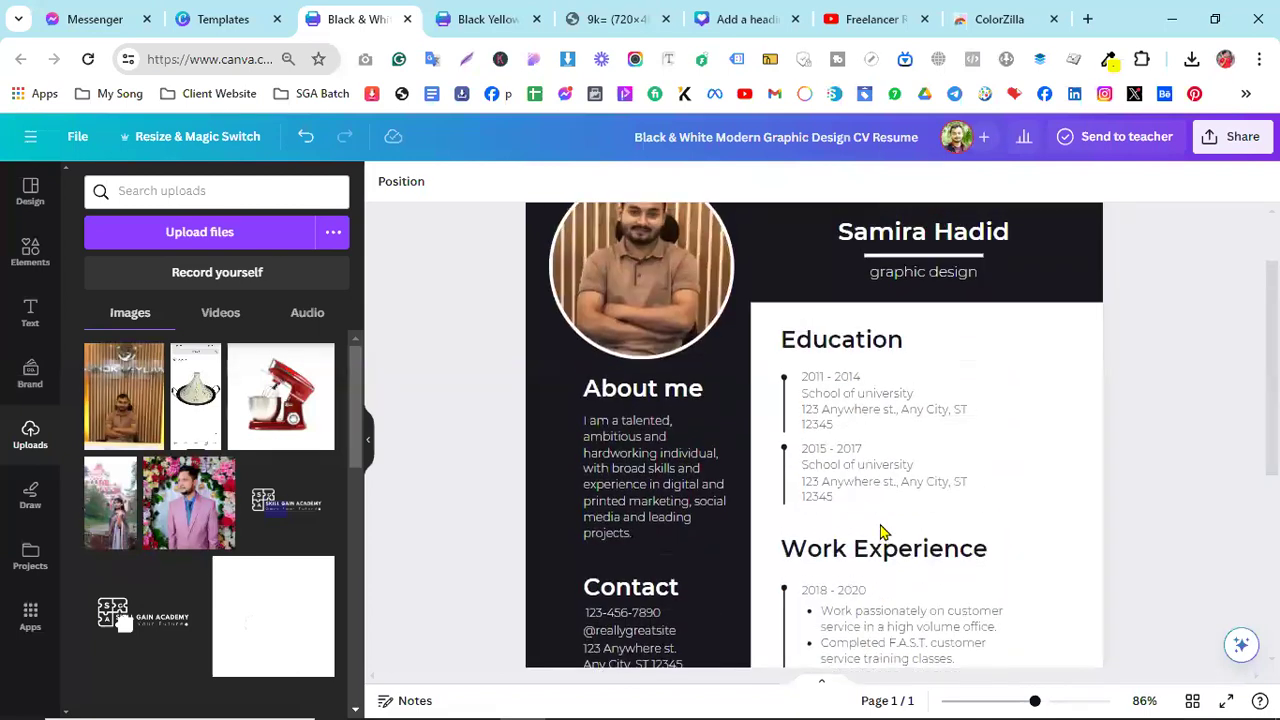
scroll(883, 531, "down", 2)
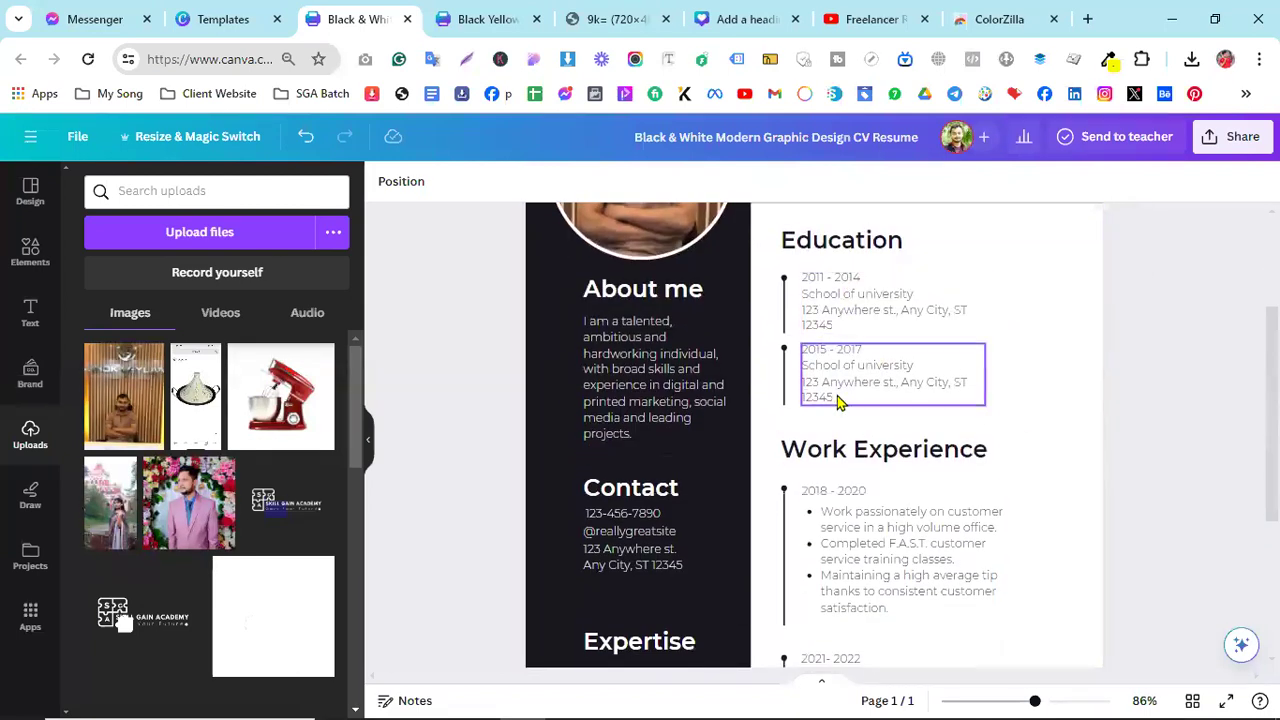
scroll(987, 418, "up", 2)
scroll(983, 446, "down", 5)
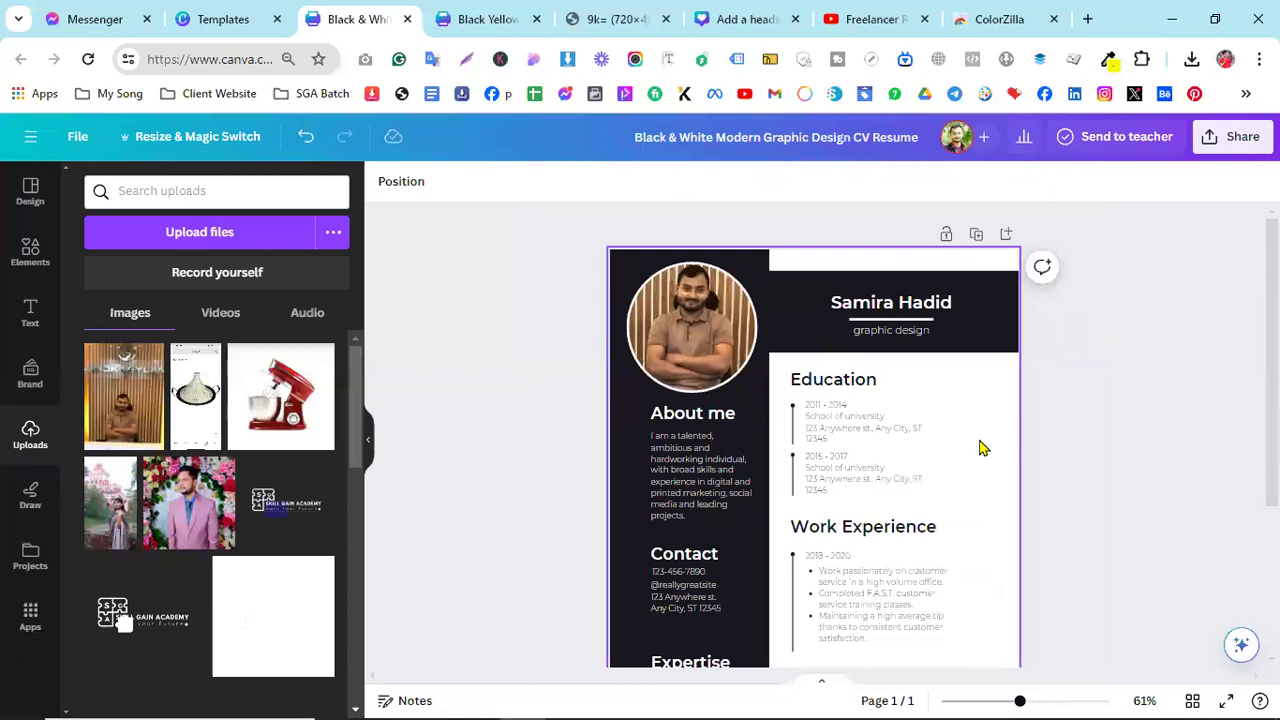
scroll(905, 498, "up", 2)
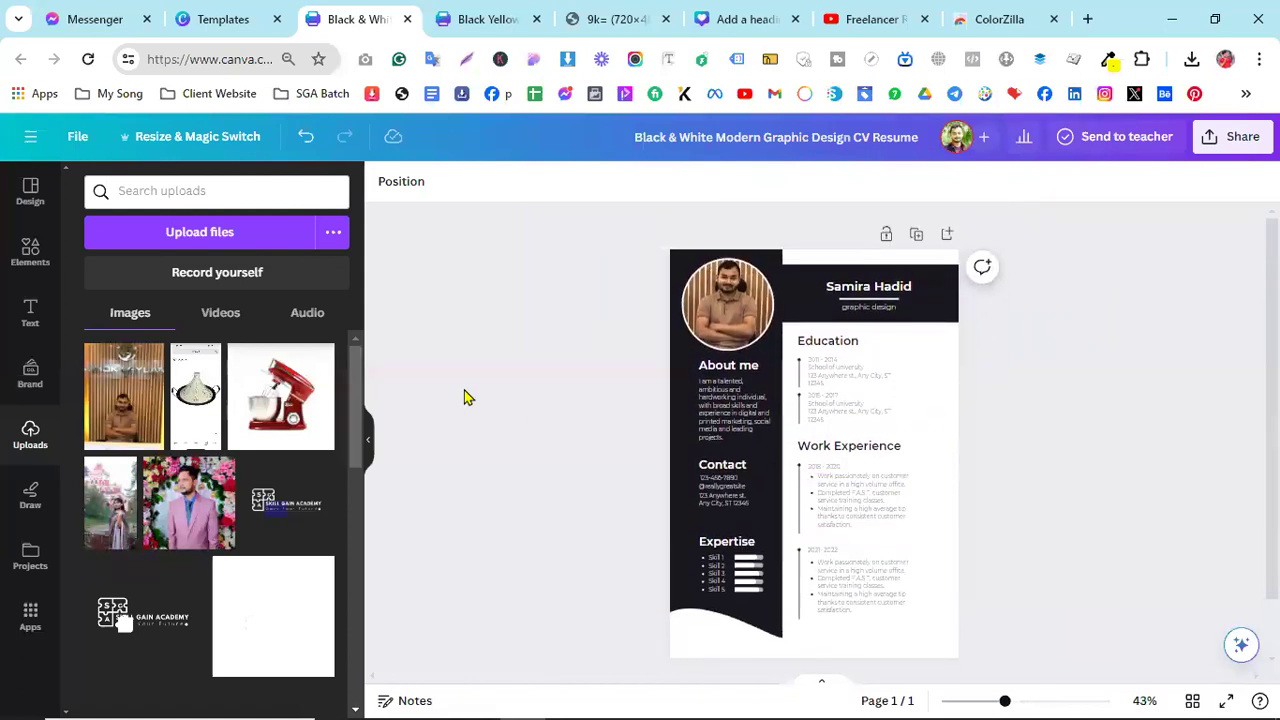
- Check the Black Yellow menu flyer, then return to the resume and its Templates preview
left_click(471, 12)
scroll(594, 274, "down", 1)
scroll(551, 240, "up", 1)
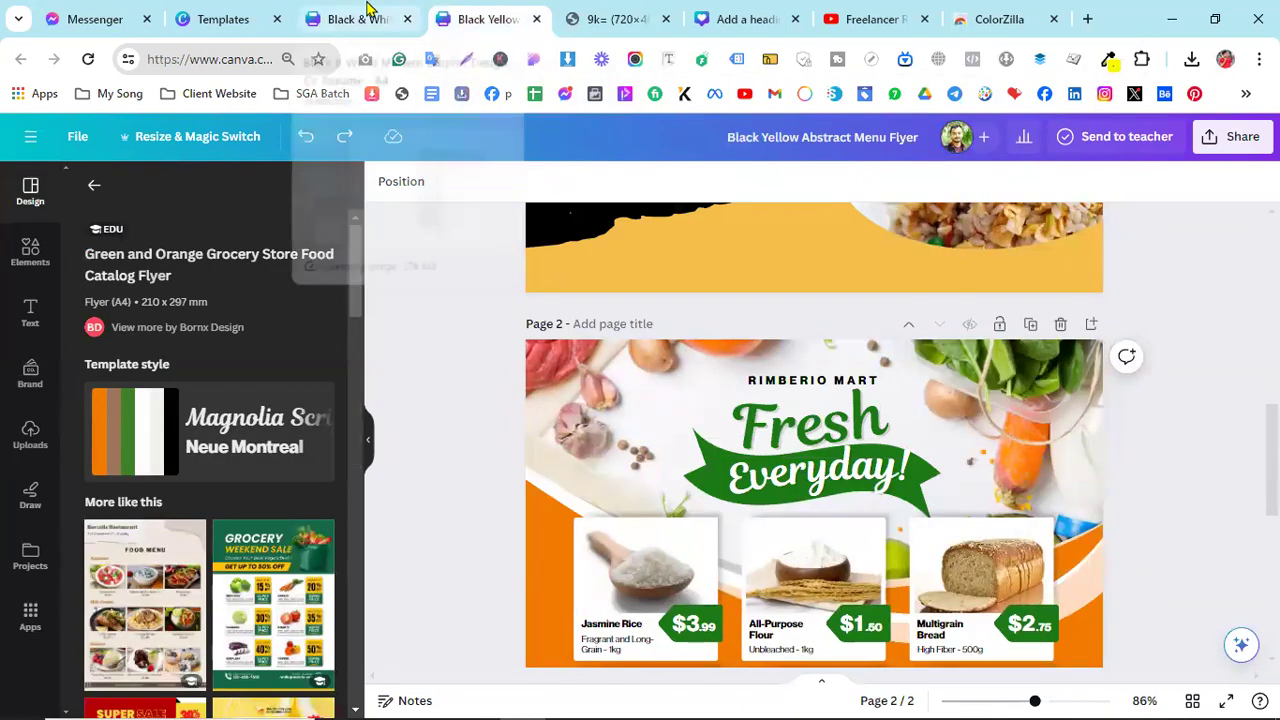
left_click(362, 14)
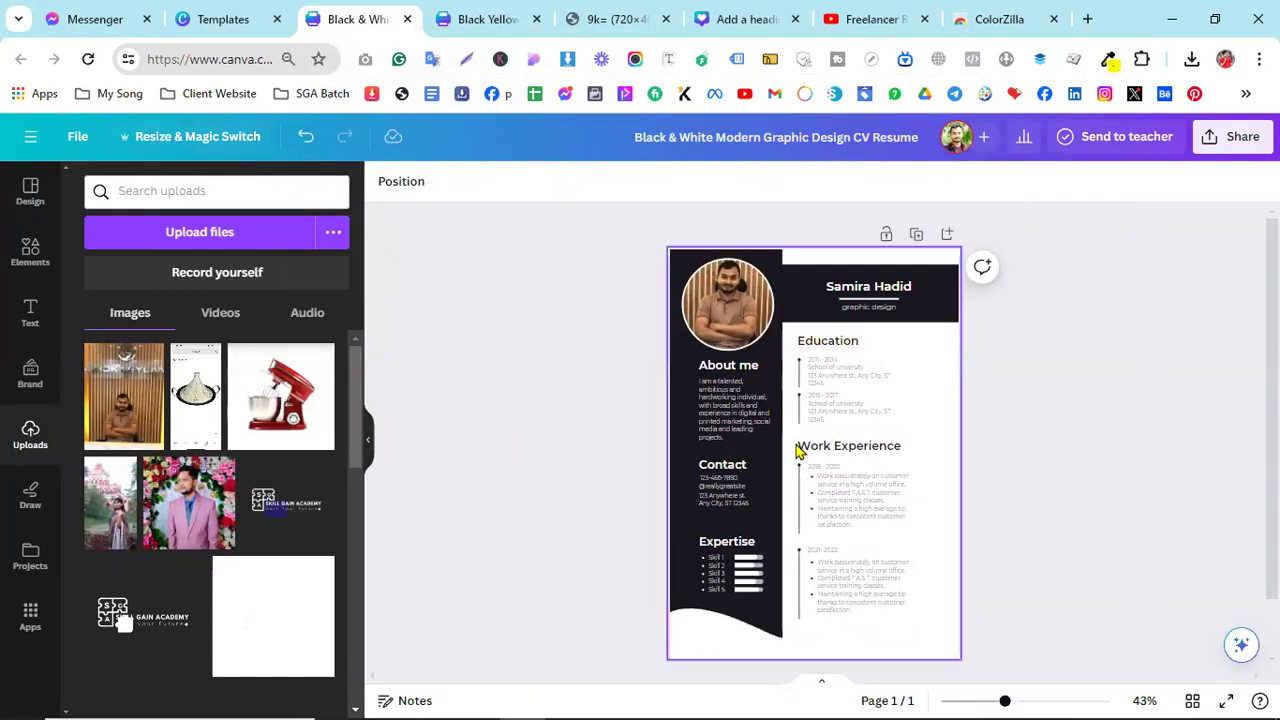
left_click(258, 12)
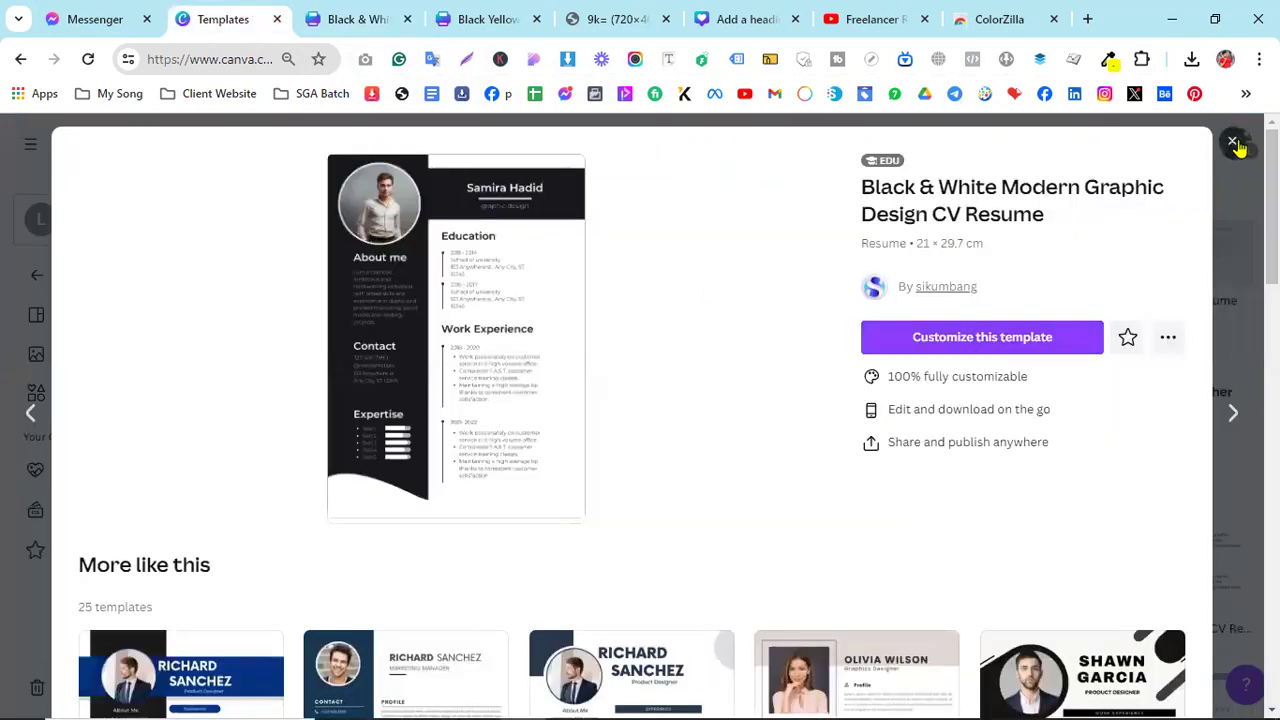
- Close the template preview and go to the Canva home page
left_click(1234, 143)
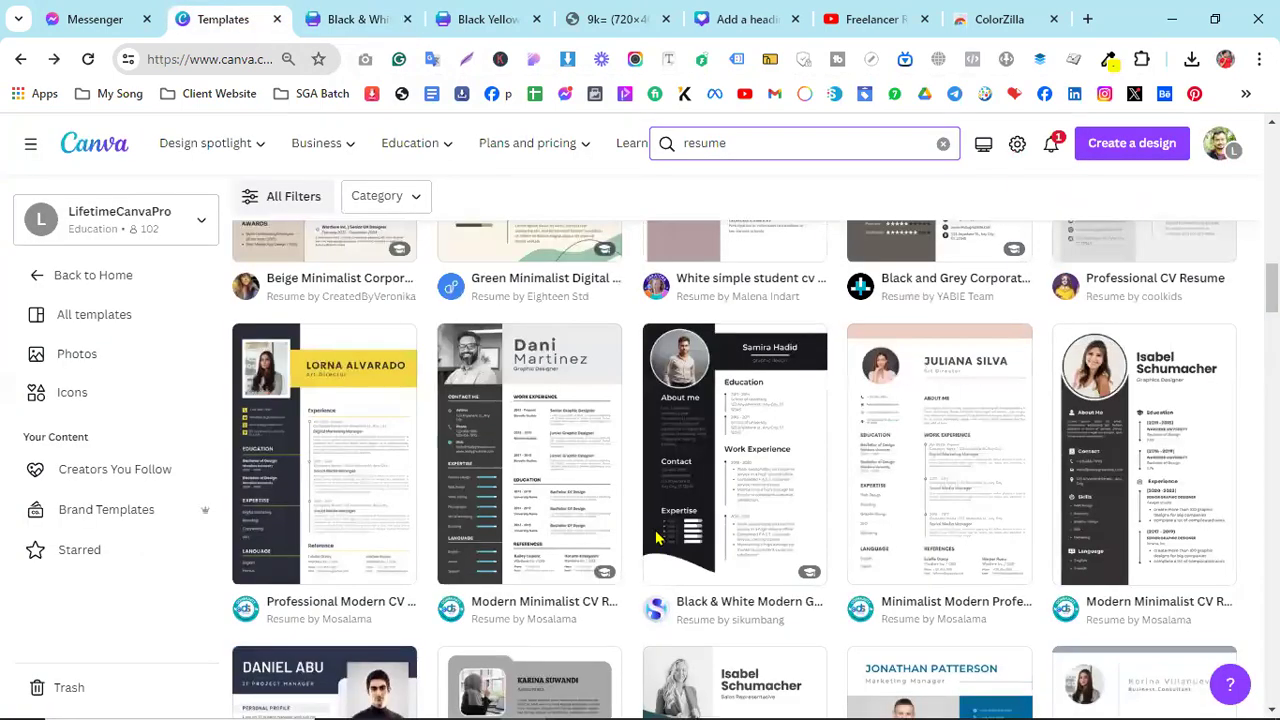
scroll(383, 427, "down", 5)
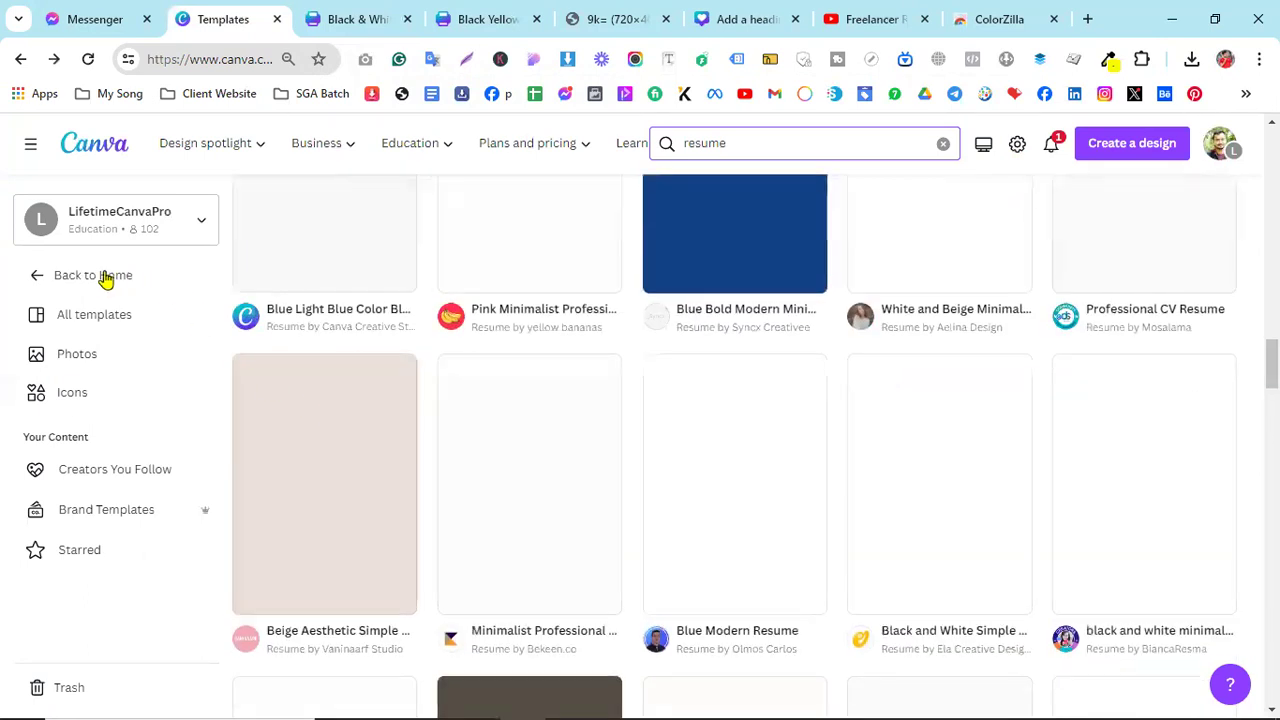
left_click(42, 284)
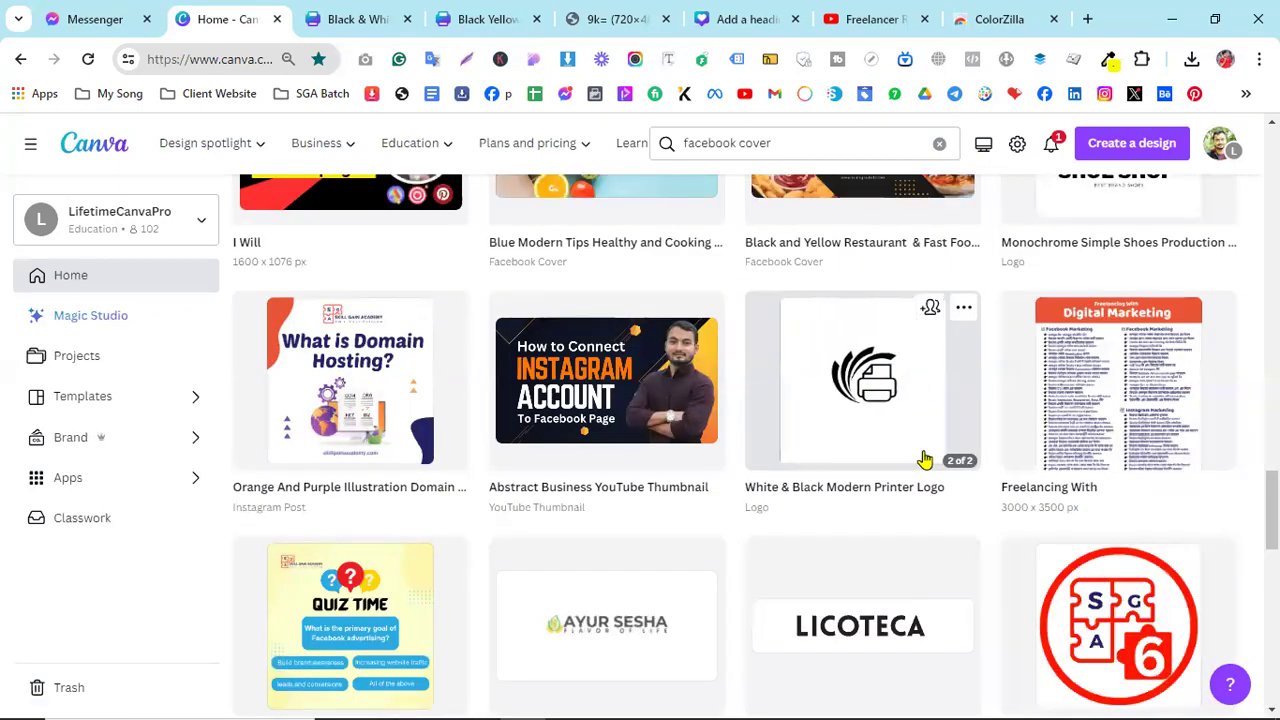
- Find the White & Orange digital marketing YouTube thumbnail in recent designs and open it
scroll(925, 460, "down", 1)
scroll(928, 460, "up", 4)
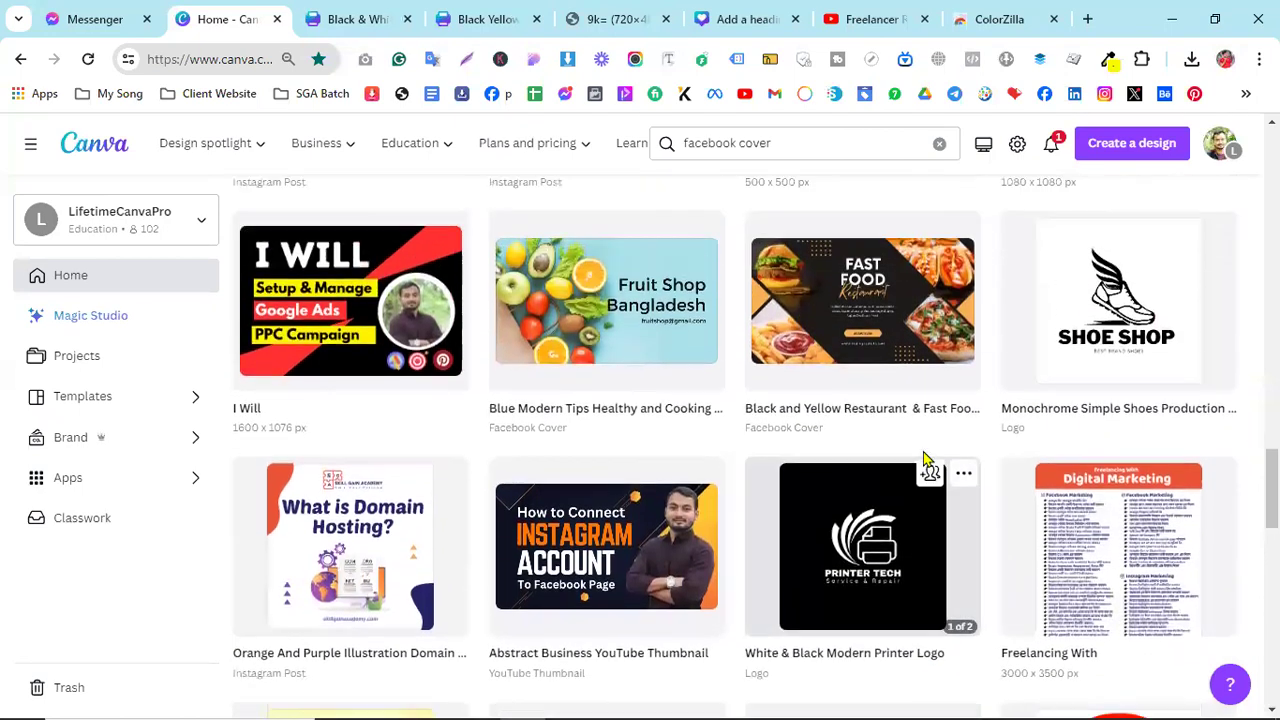
scroll(925, 458, "up", 1)
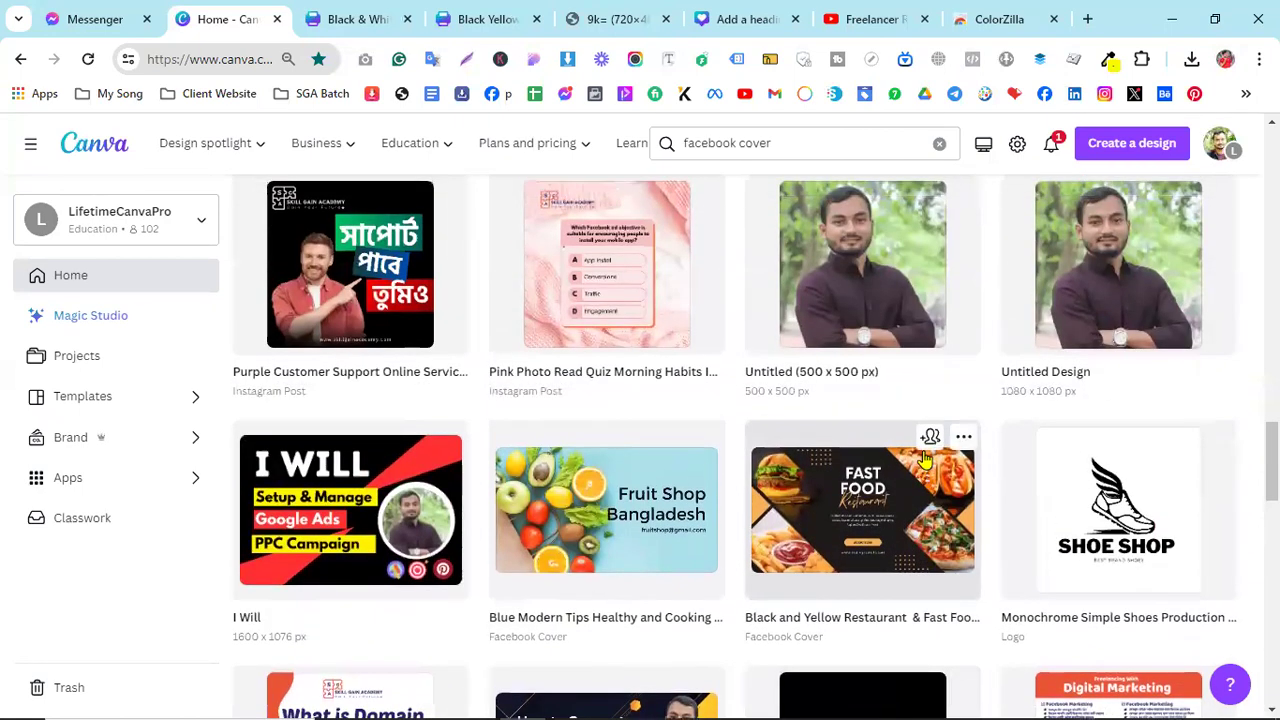
scroll(925, 458, "up", 4)
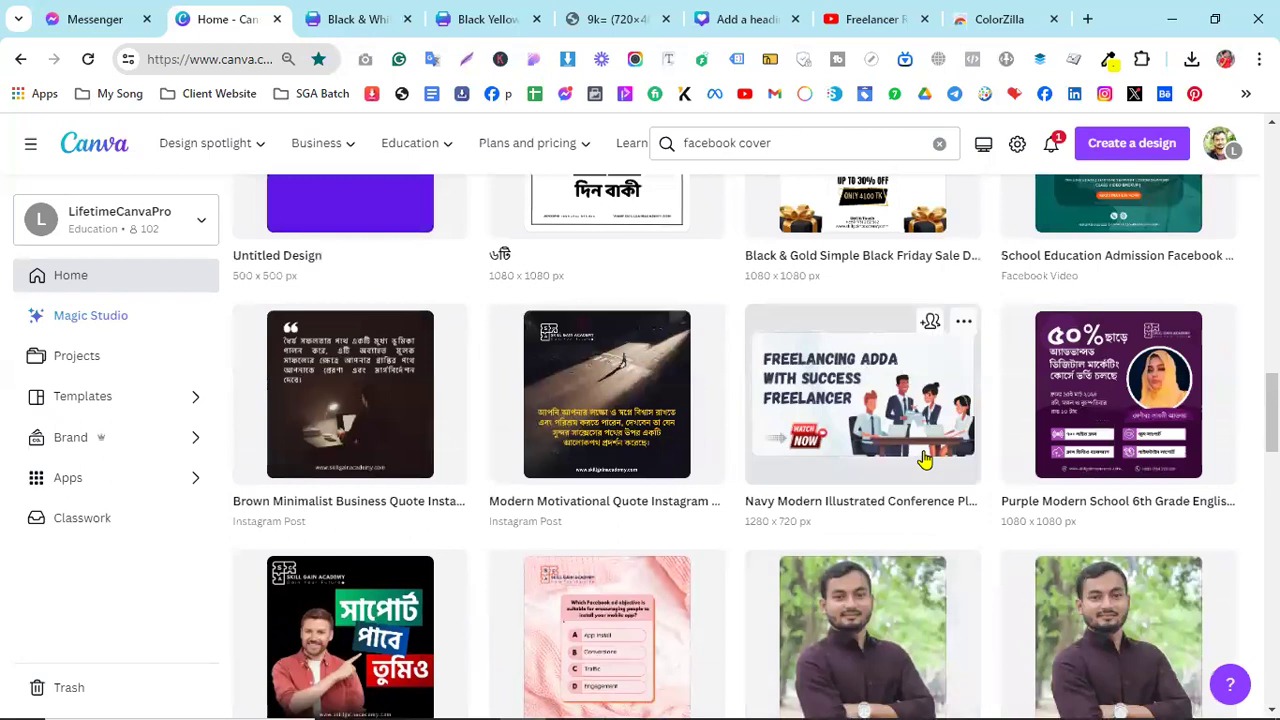
scroll(925, 458, "up", 1)
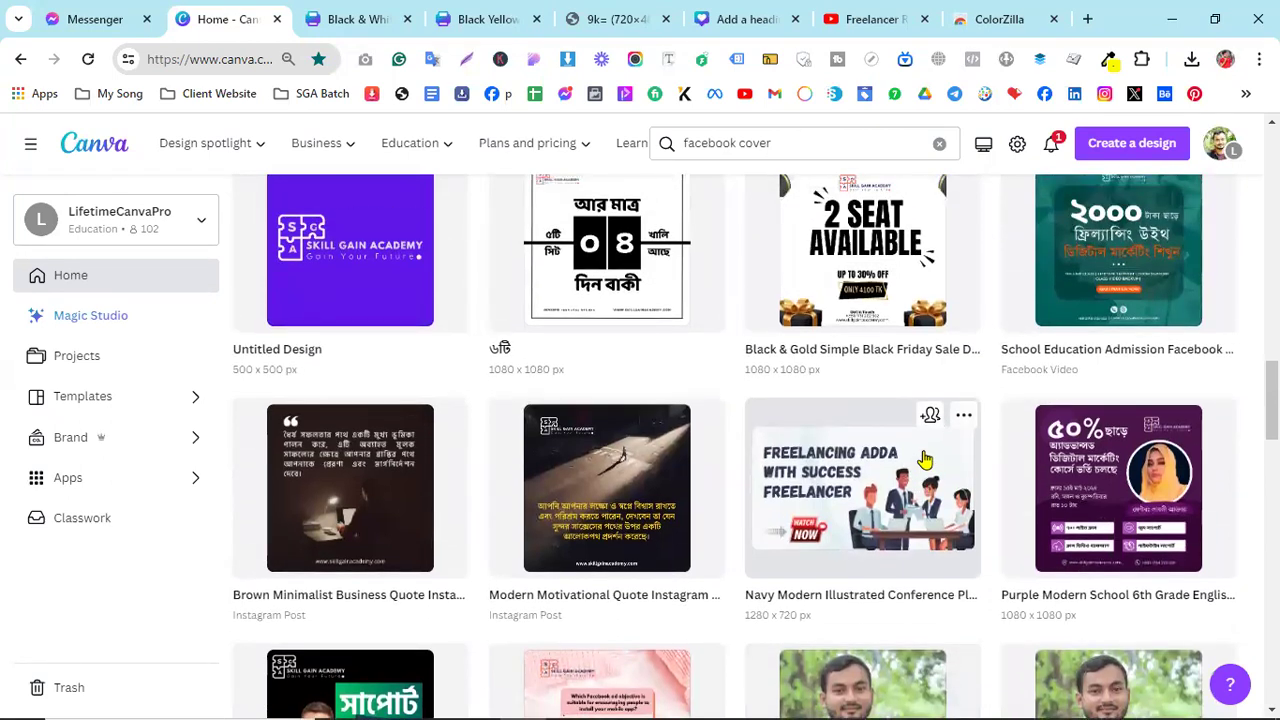
scroll(925, 458, "up", 5)
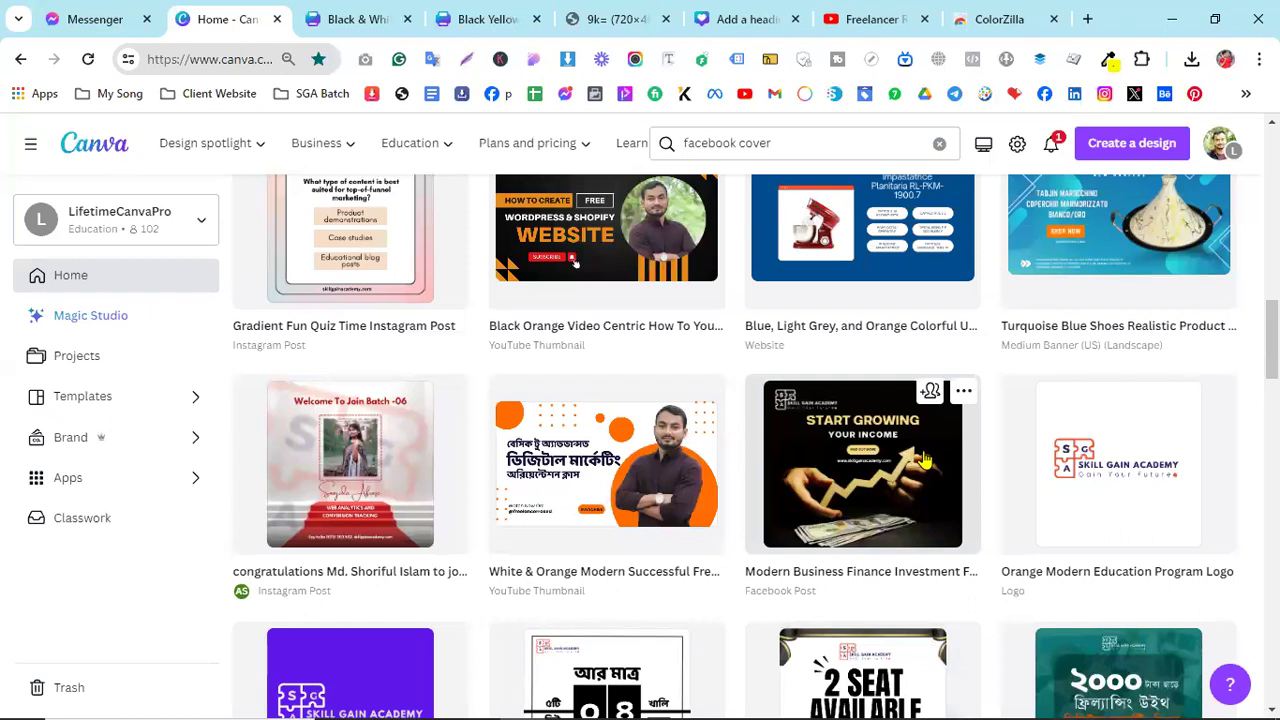
left_click(542, 470)
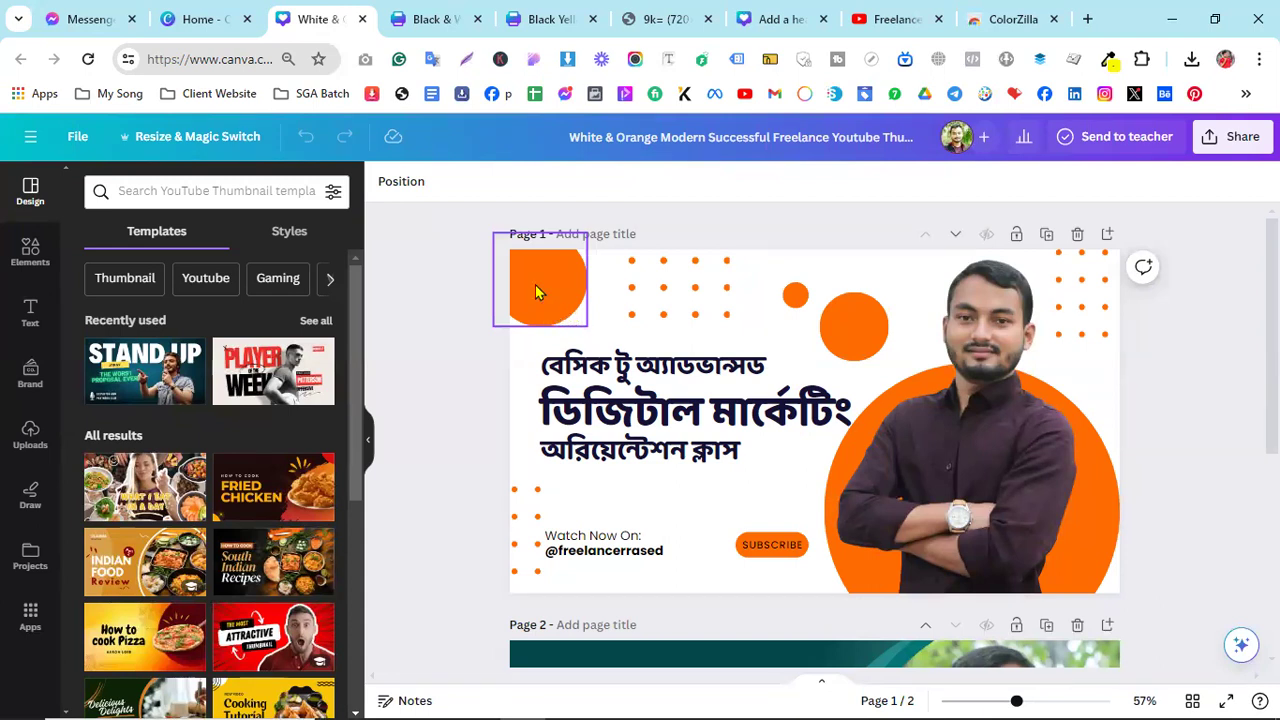
- Nudge the small orange dot grid slightly lower, then bring up the Elements library
left_click_drag(580, 306, 520, 284)
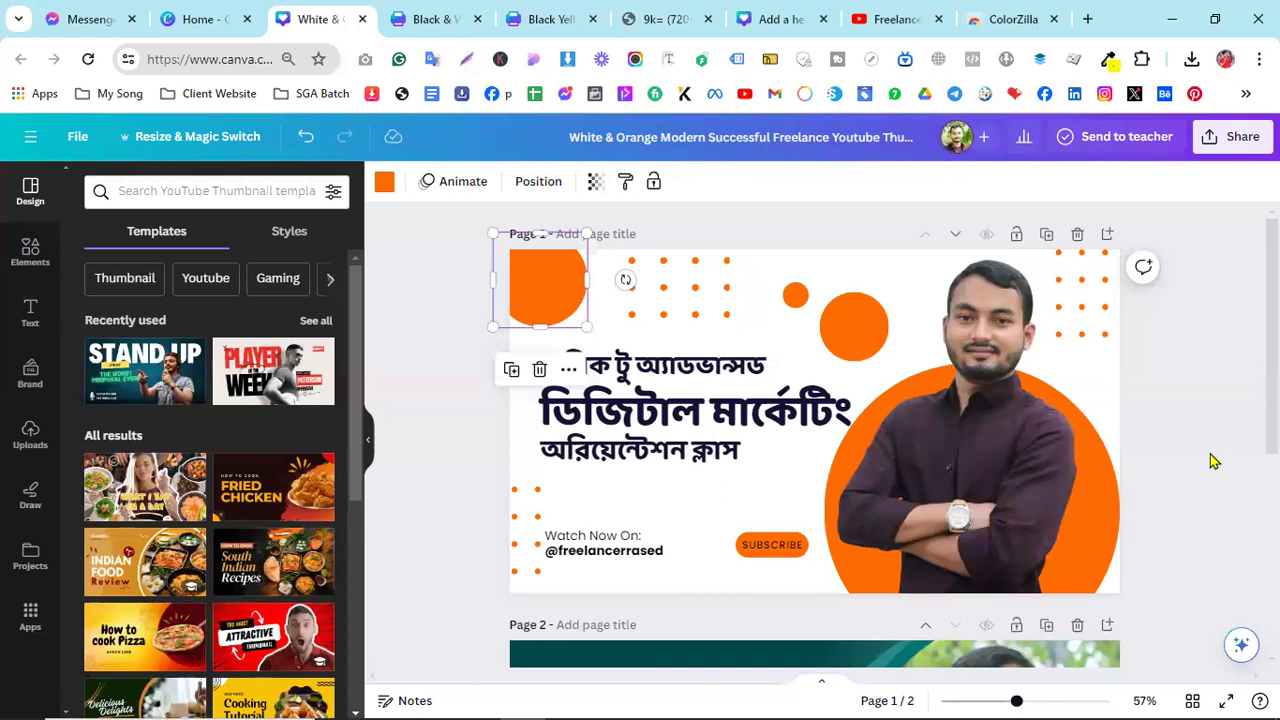
mouse_move(668, 288)
left_mouse_down()
mouse_move(692, 322)
mouse_move(678, 305)
left_mouse_up()
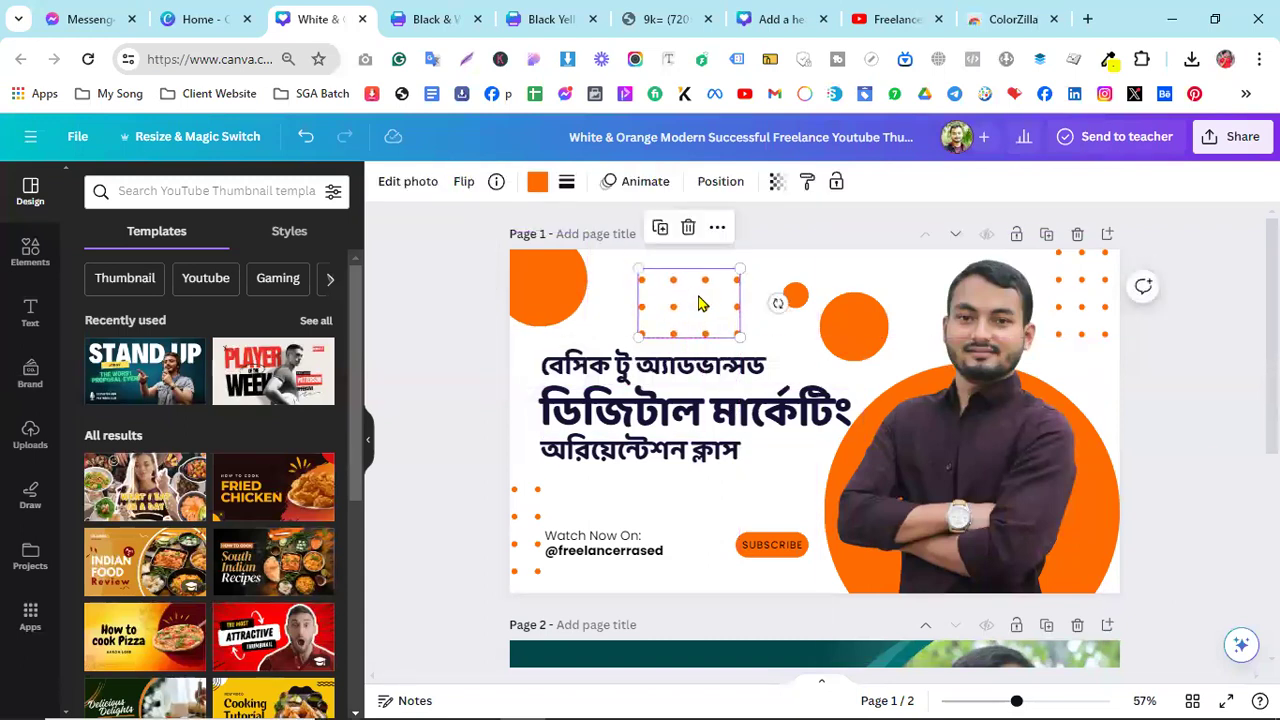
left_click(31, 253)
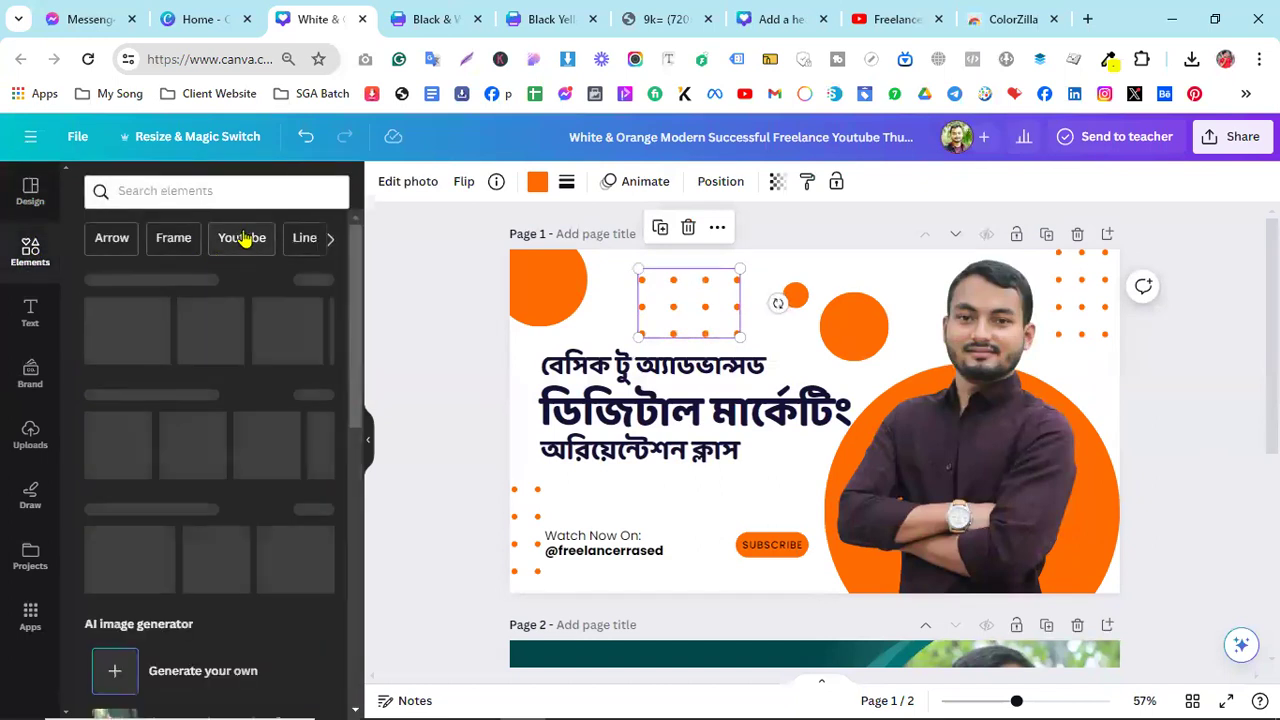
- Search the Elements library for 'dot square' graphics
left_click(200, 191)
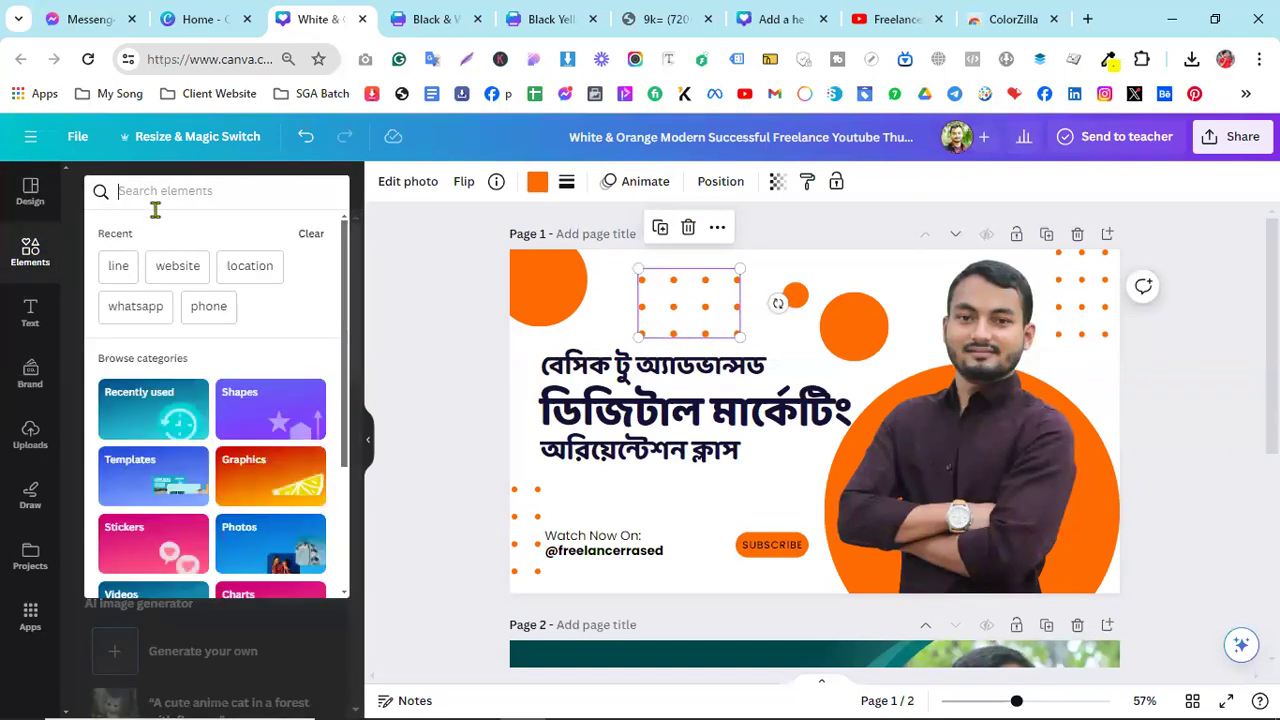
left_click(446, 354)
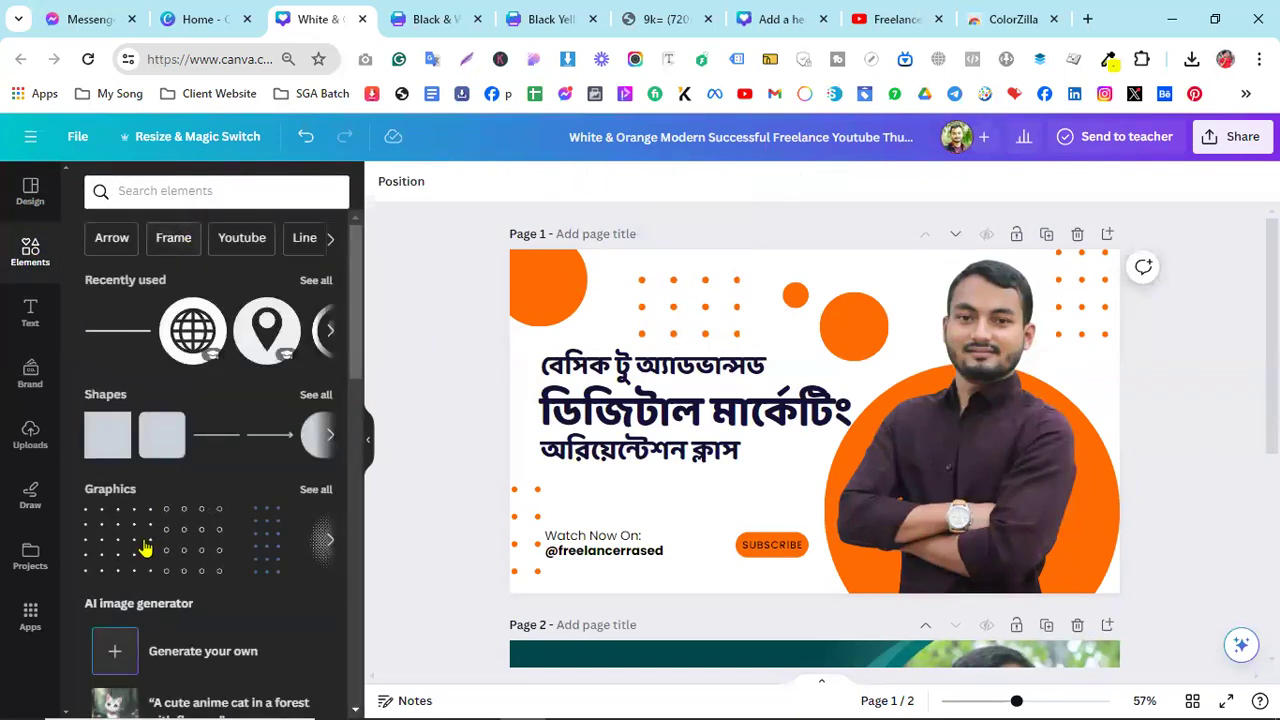
left_click(172, 193)
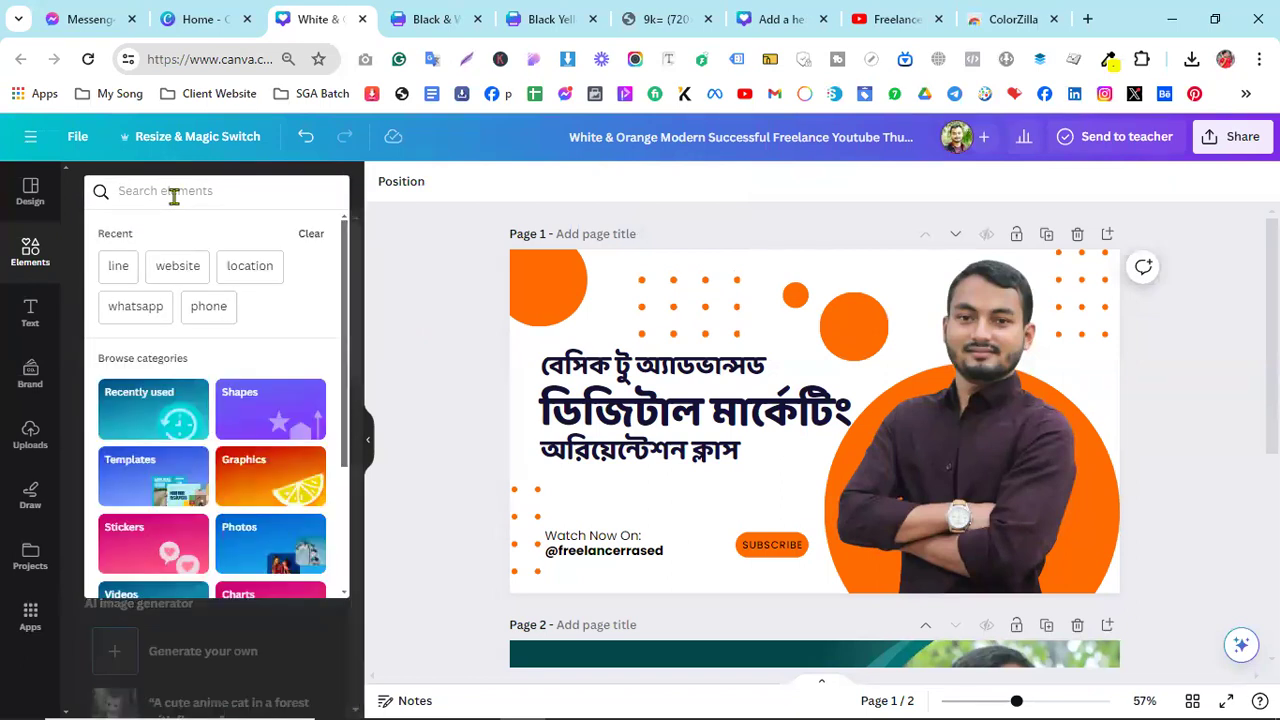
type("dot squ")
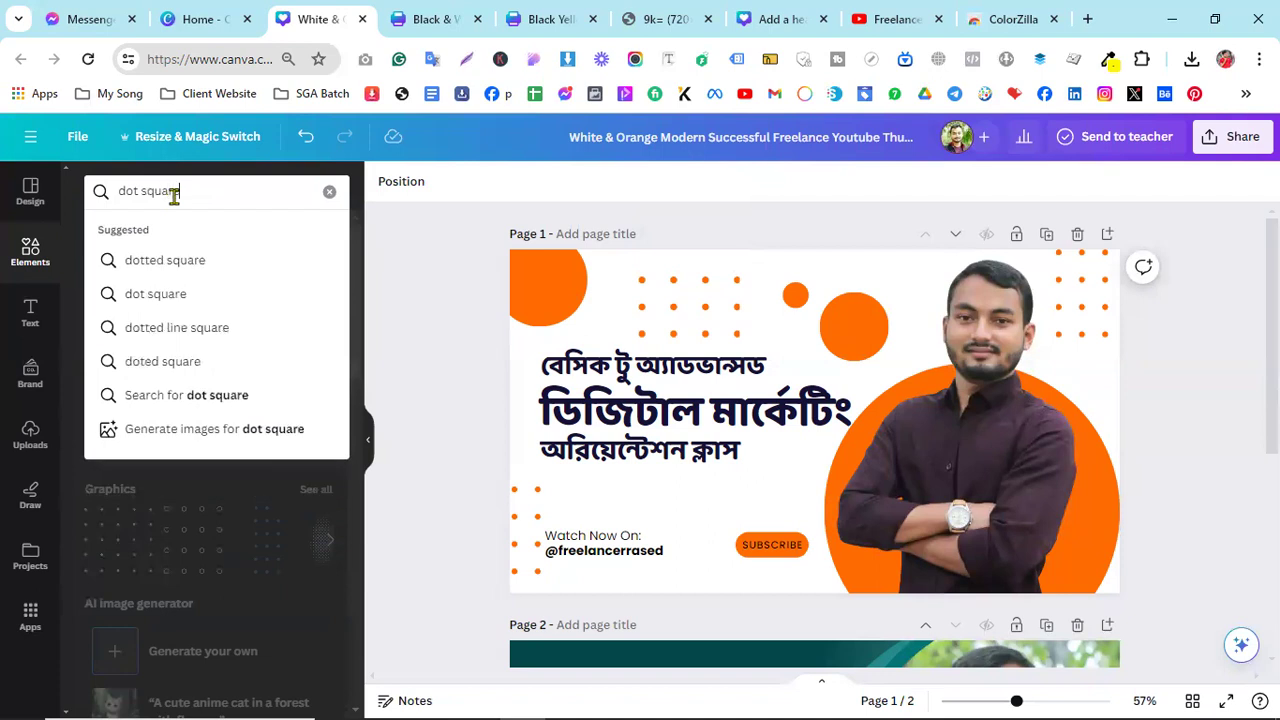
type("are")
key("Return")
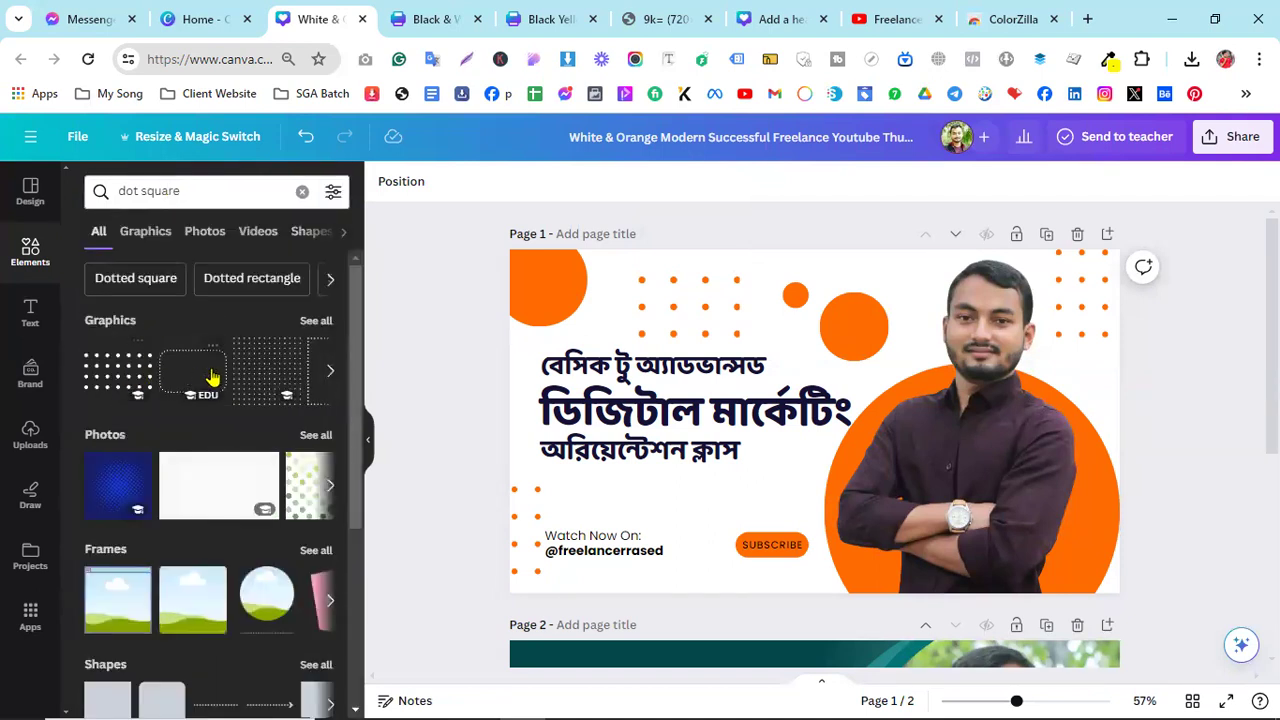
- Try an 'n dot' graphics search, then return to the 'dot square' results
left_click_drag(197, 191, 88, 190)
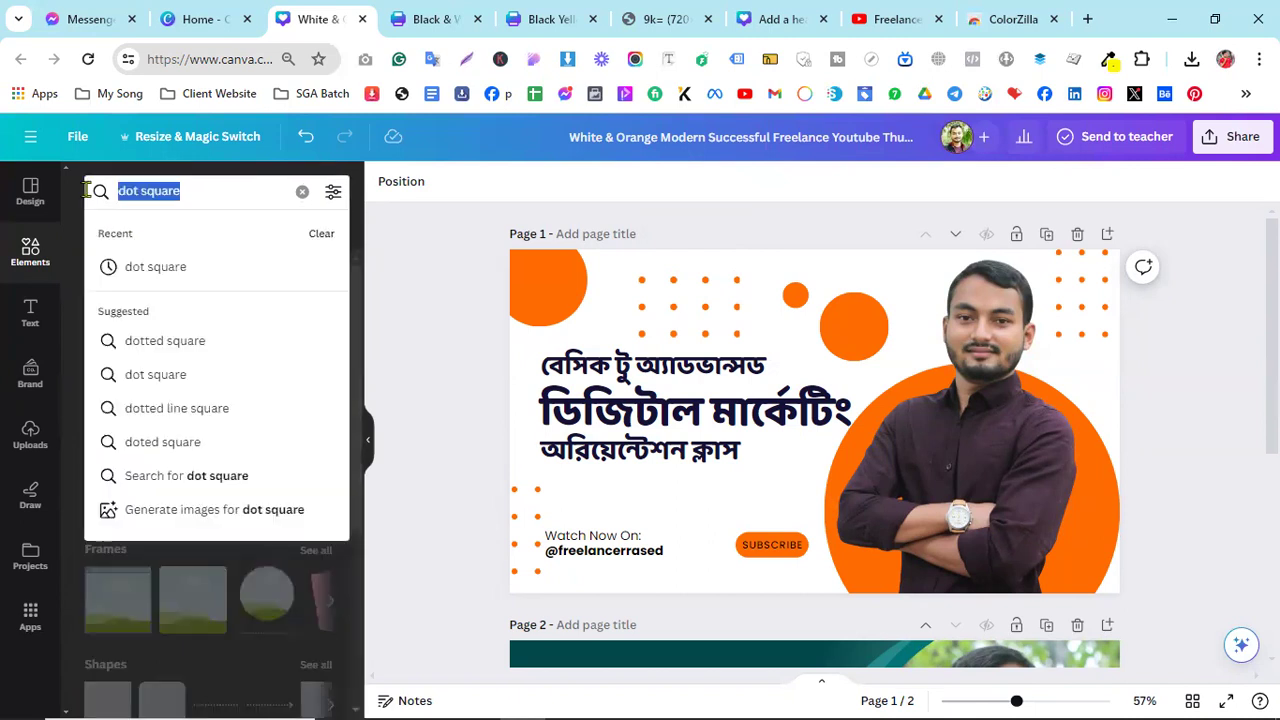
type("n")
type("dot")
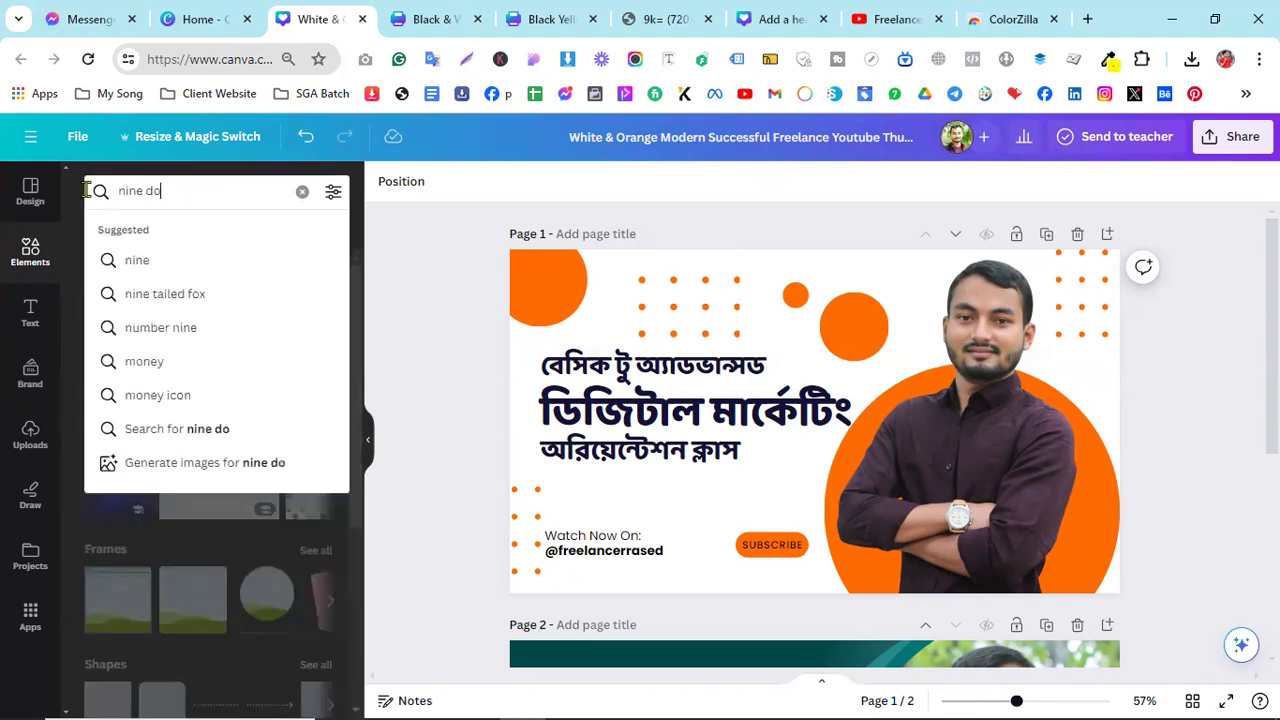
key("Return")
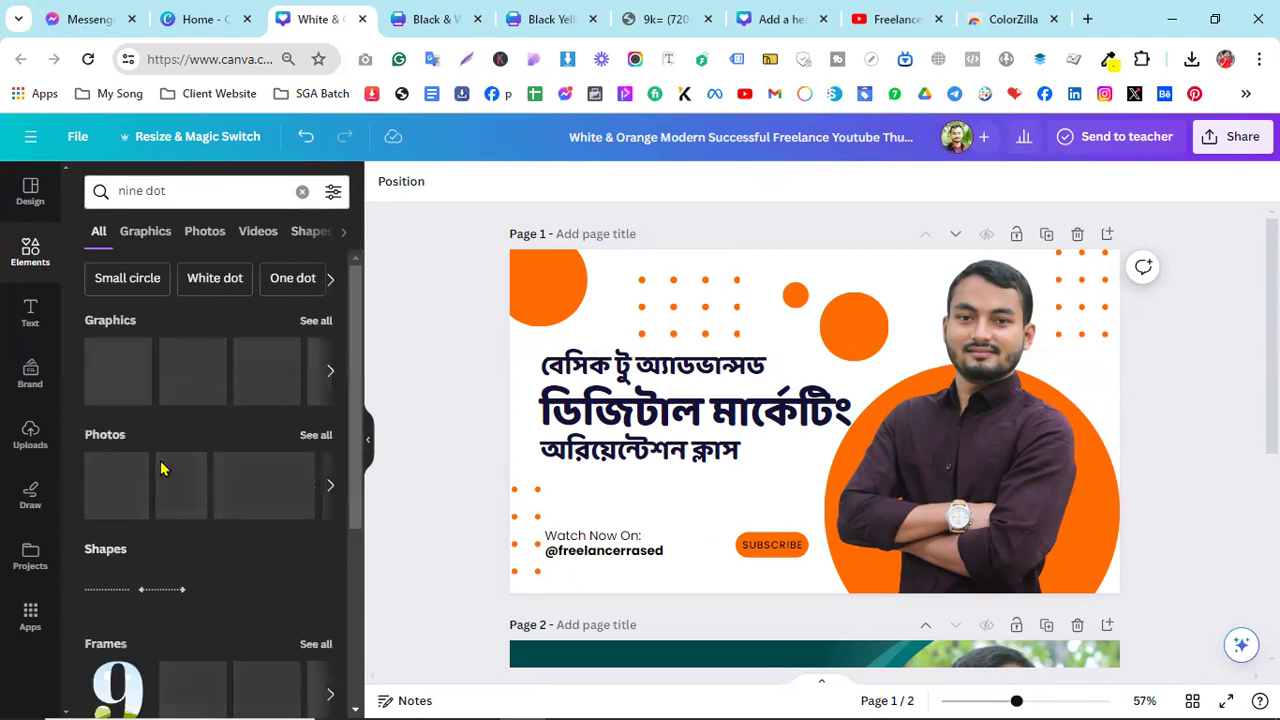
left_click(310, 320)
scroll(265, 485, "down", 2)
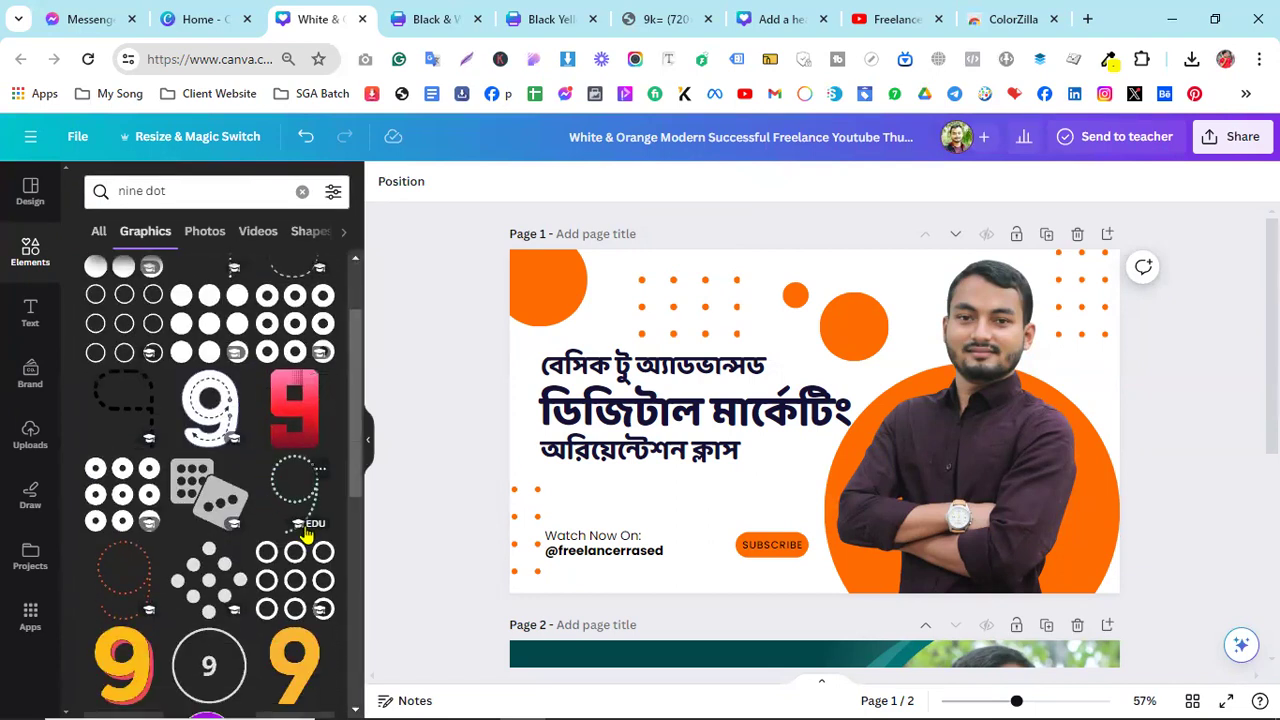
scroll(265, 450, "up", 5)
left_click(148, 190)
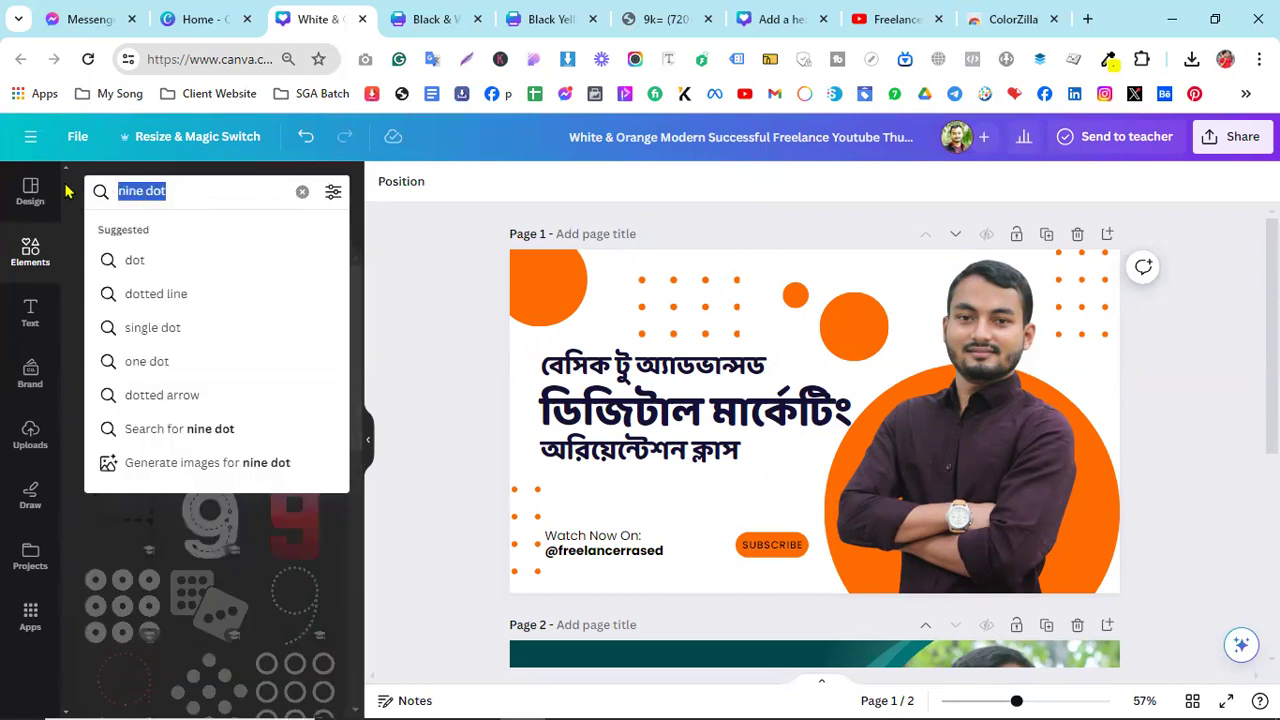
type("dot")
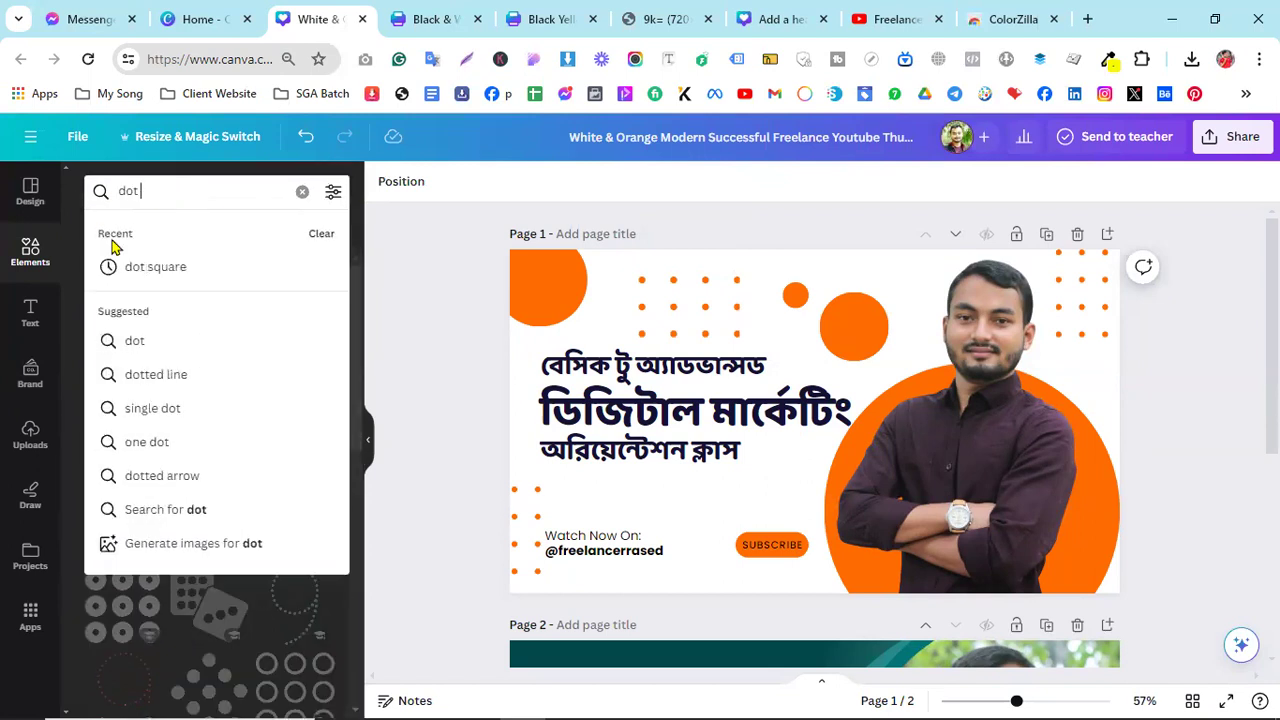
left_click(155, 268)
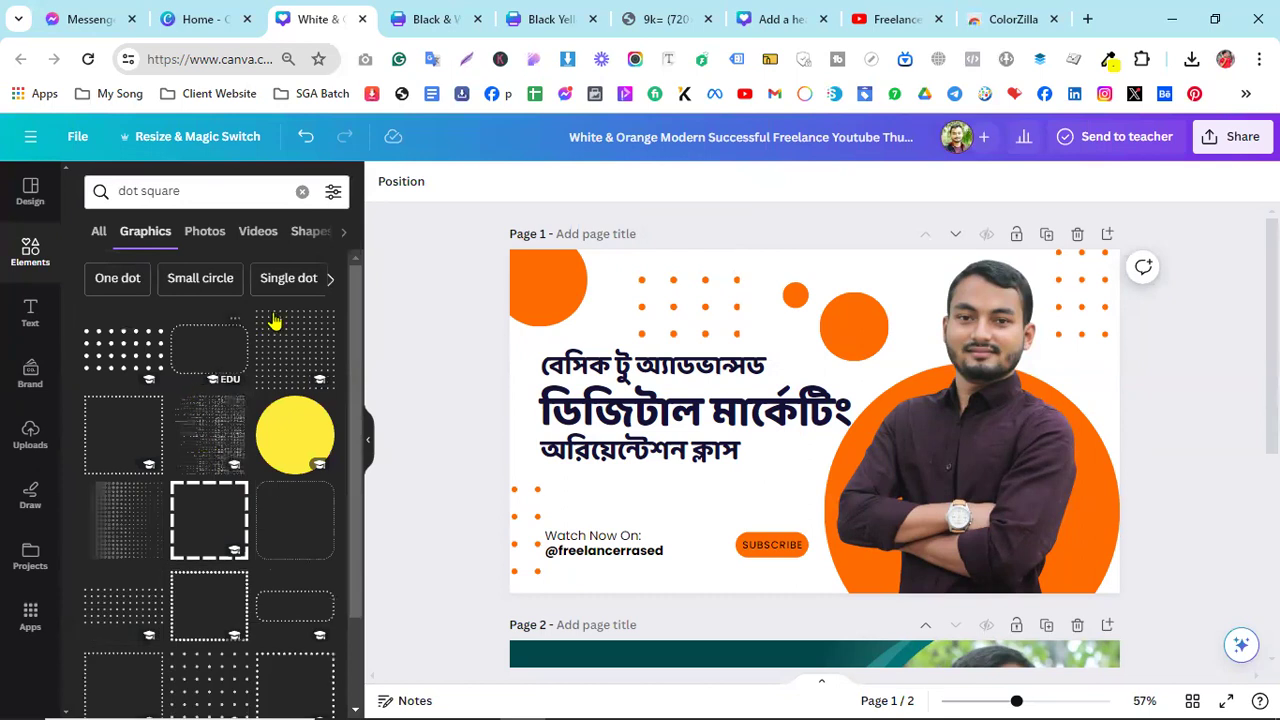
- Place a dot-square graphic on the thumbnail and recolour it orange
left_click_drag(121, 347, 586, 384)
left_click_drag(812, 366, 777, 334)
left_click(537, 181)
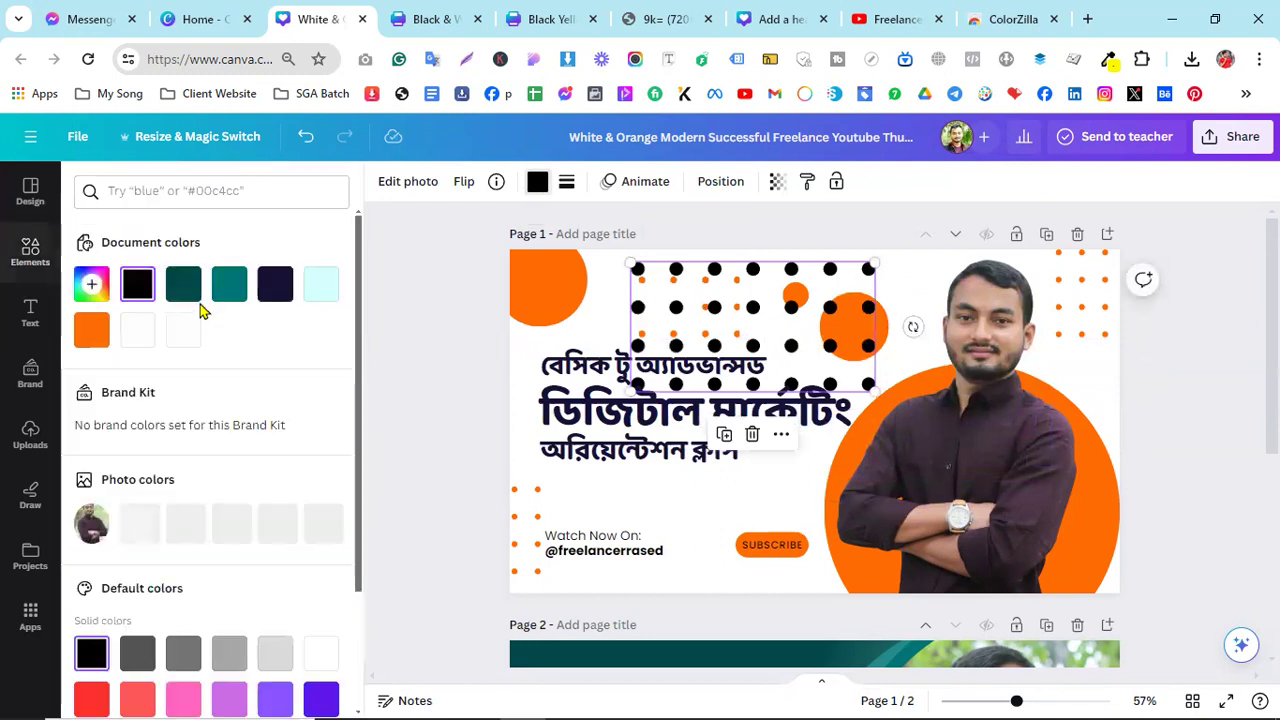
left_click(91, 330)
- Discard the new orange graphic and raise the original dot grid to the top edge
left_click_drag(830, 310, 829, 468)
key("Delete")
left_click_drag(702, 305, 702, 270)
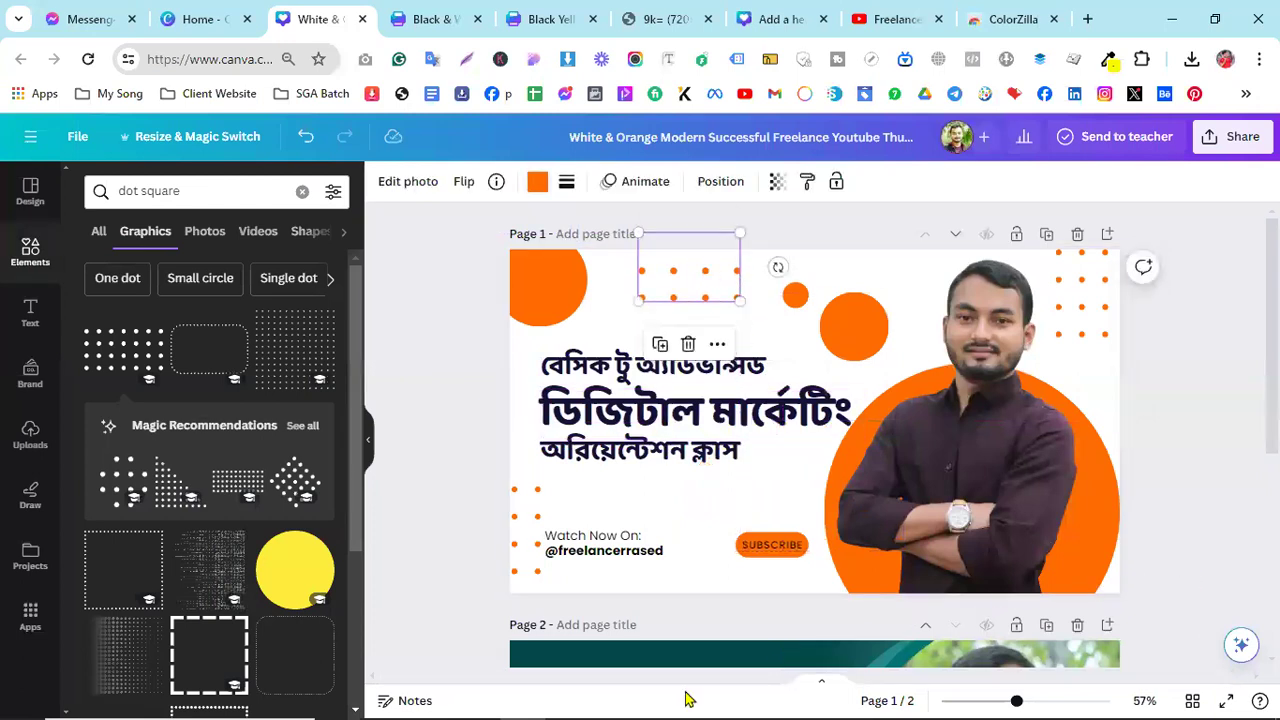
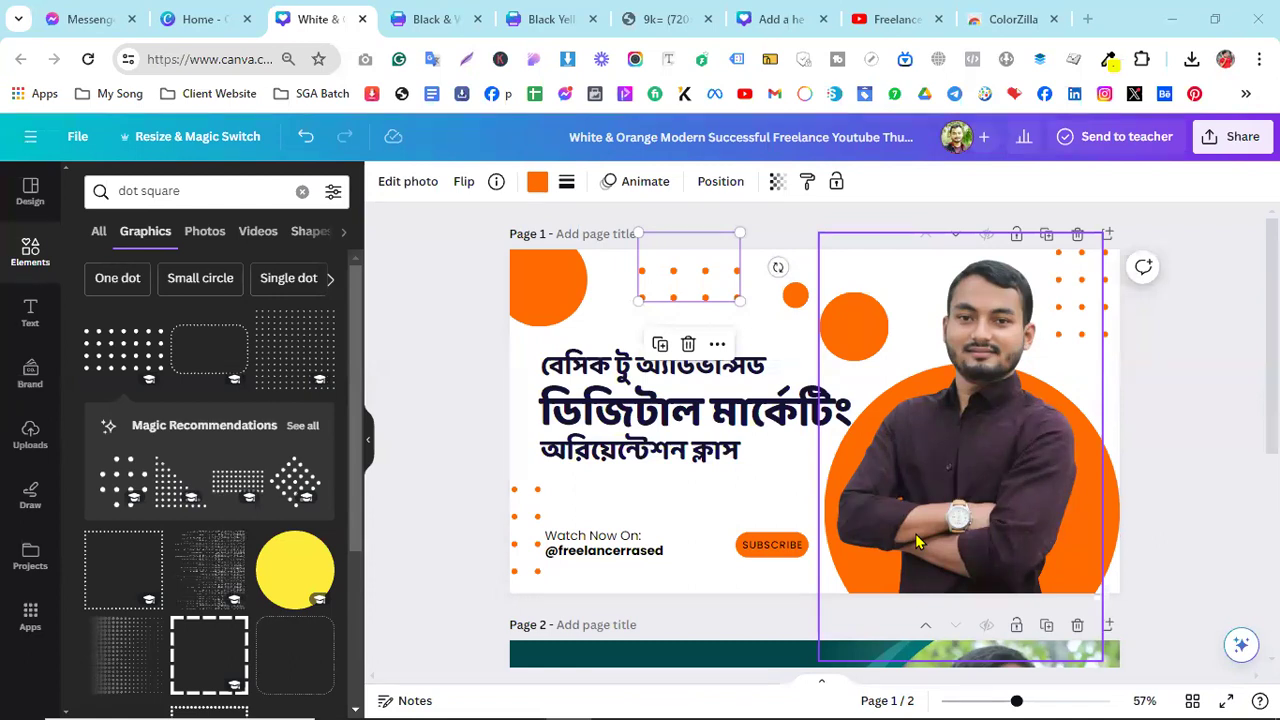
- Delete the existing photo from Page 2's circular frame
left_click(752, 516)
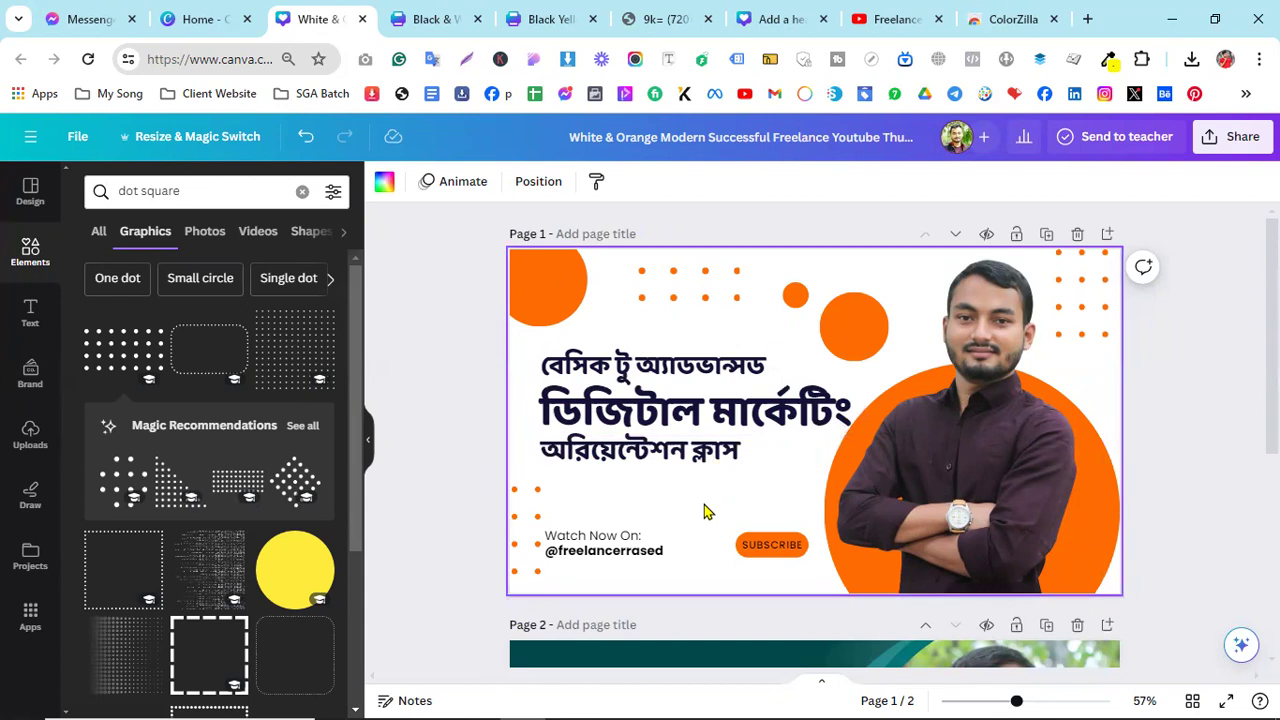
scroll(704, 512, "down", 4)
scroll(704, 512, "up", 3)
scroll(704, 512, "down", 3)
scroll(704, 512, "up", 1)
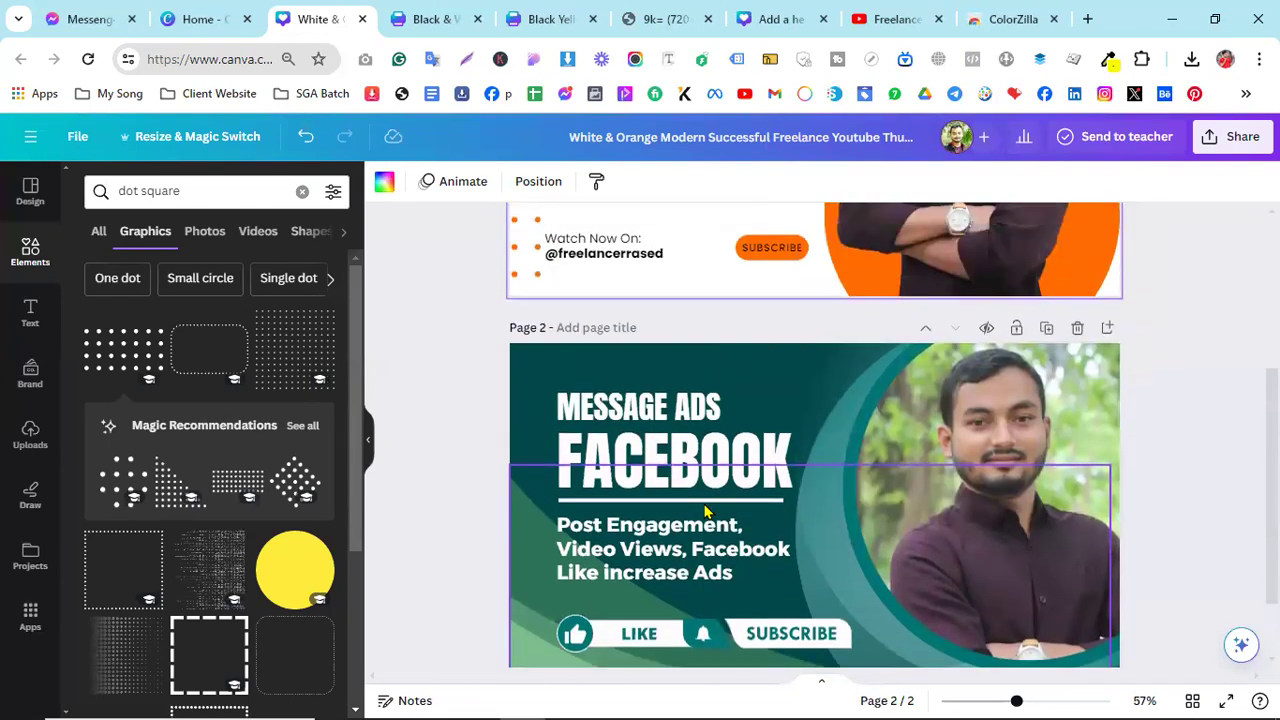
scroll(1014, 402, "down", 1)
left_click(1014, 402)
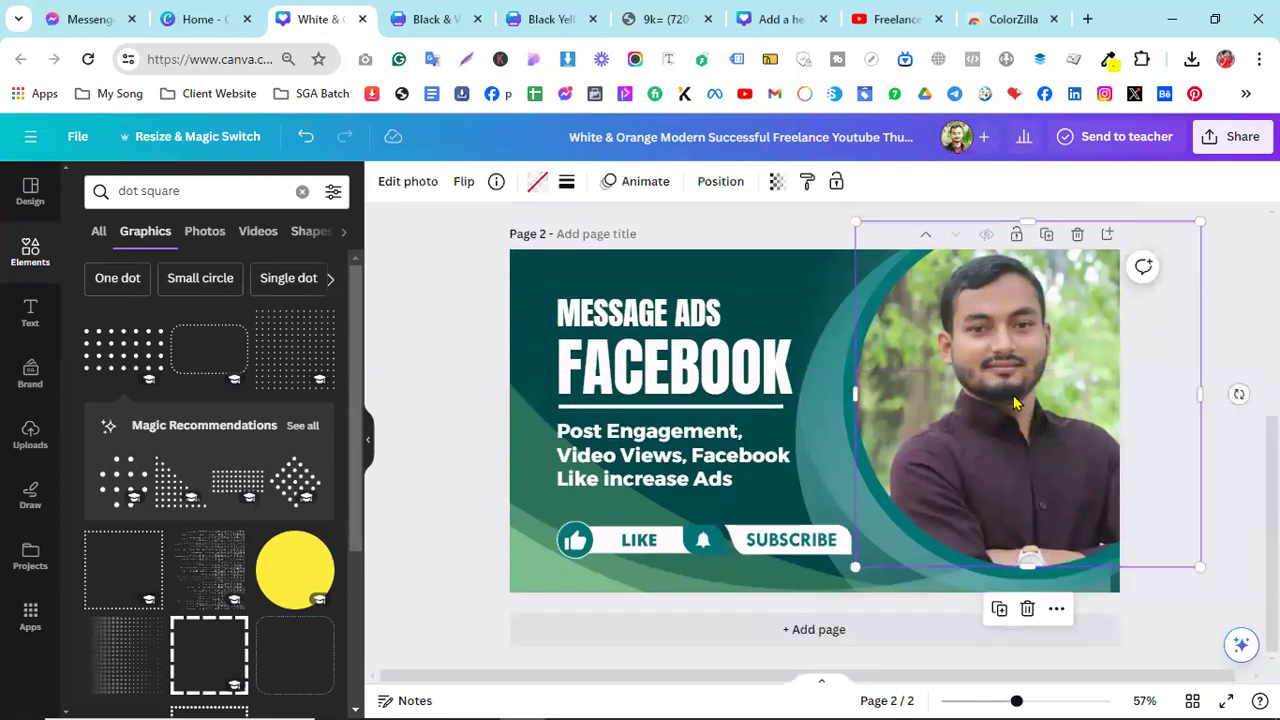
key("Delete")
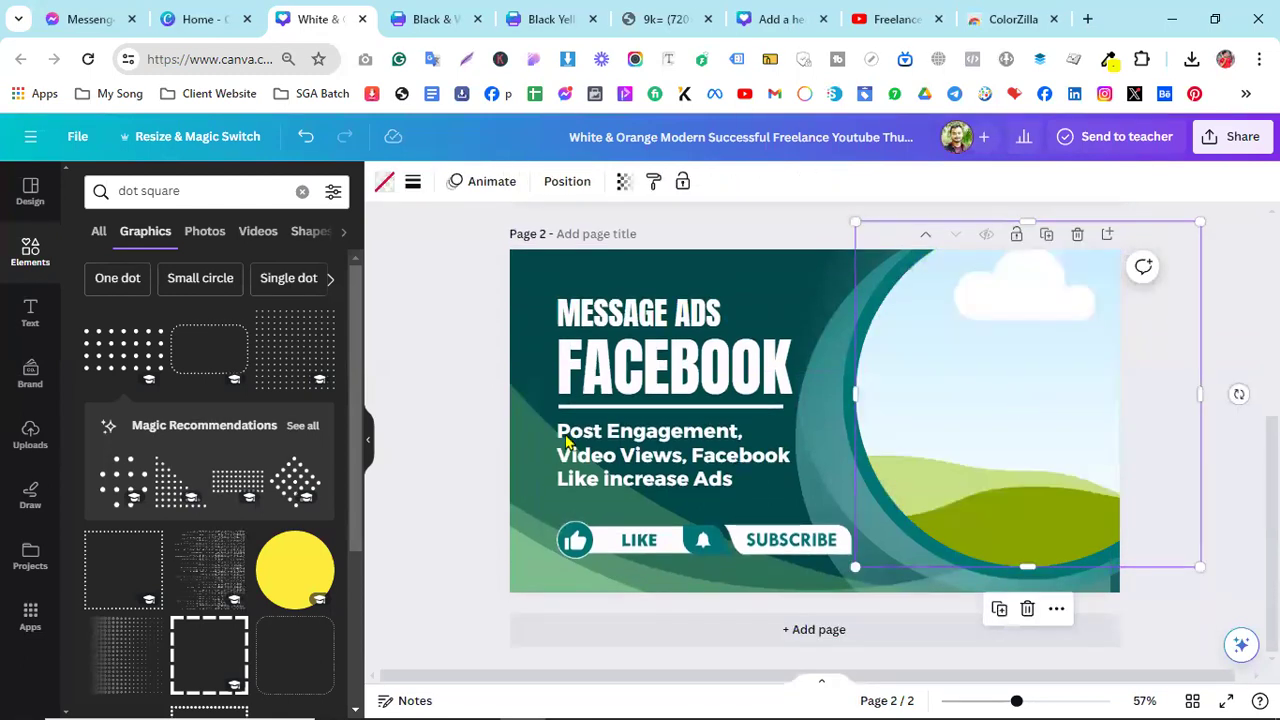
- Place an uploaded photo of the man on Page 2 and remove its background
left_click(30, 435)
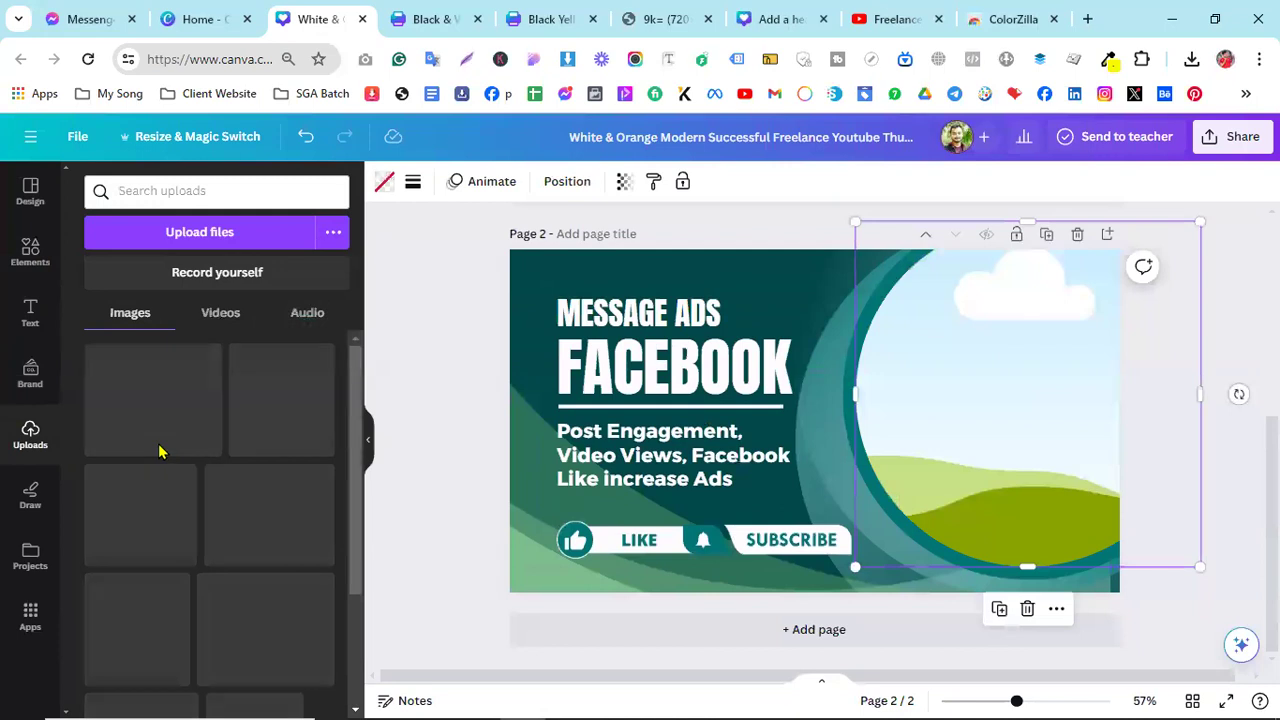
left_click_drag(143, 418, 834, 424)
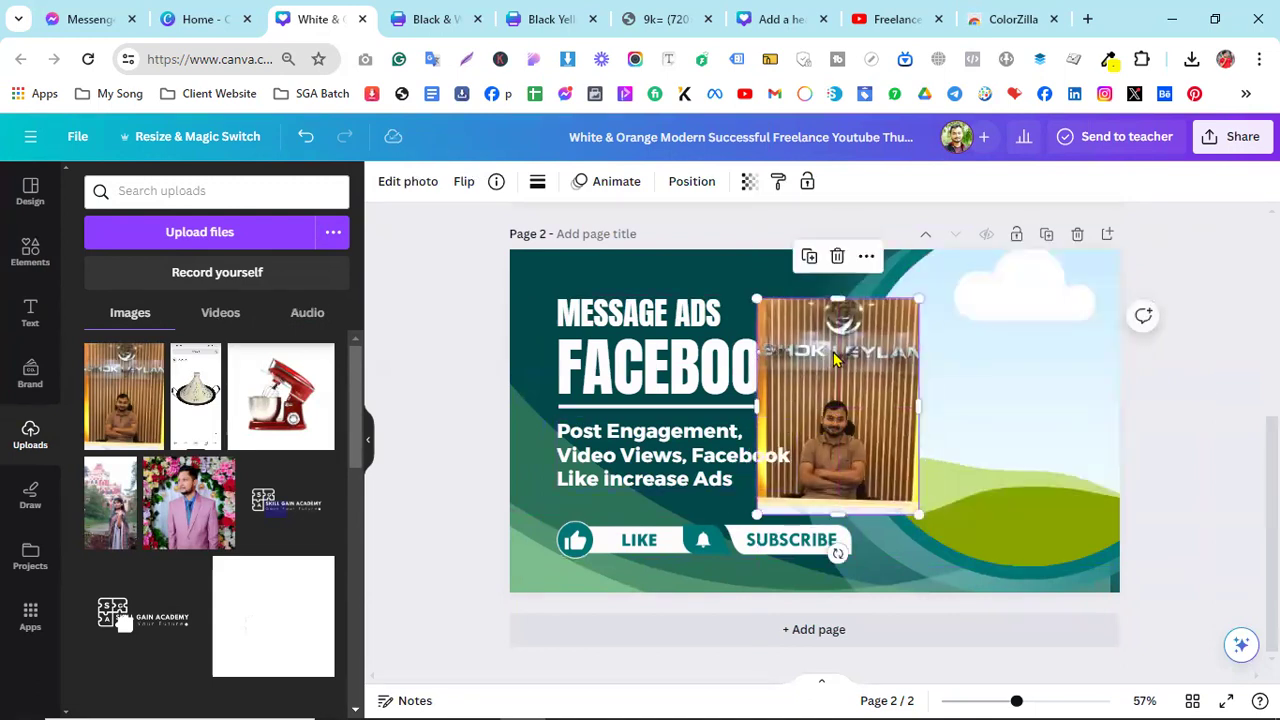
left_click_drag(832, 425, 815, 405)
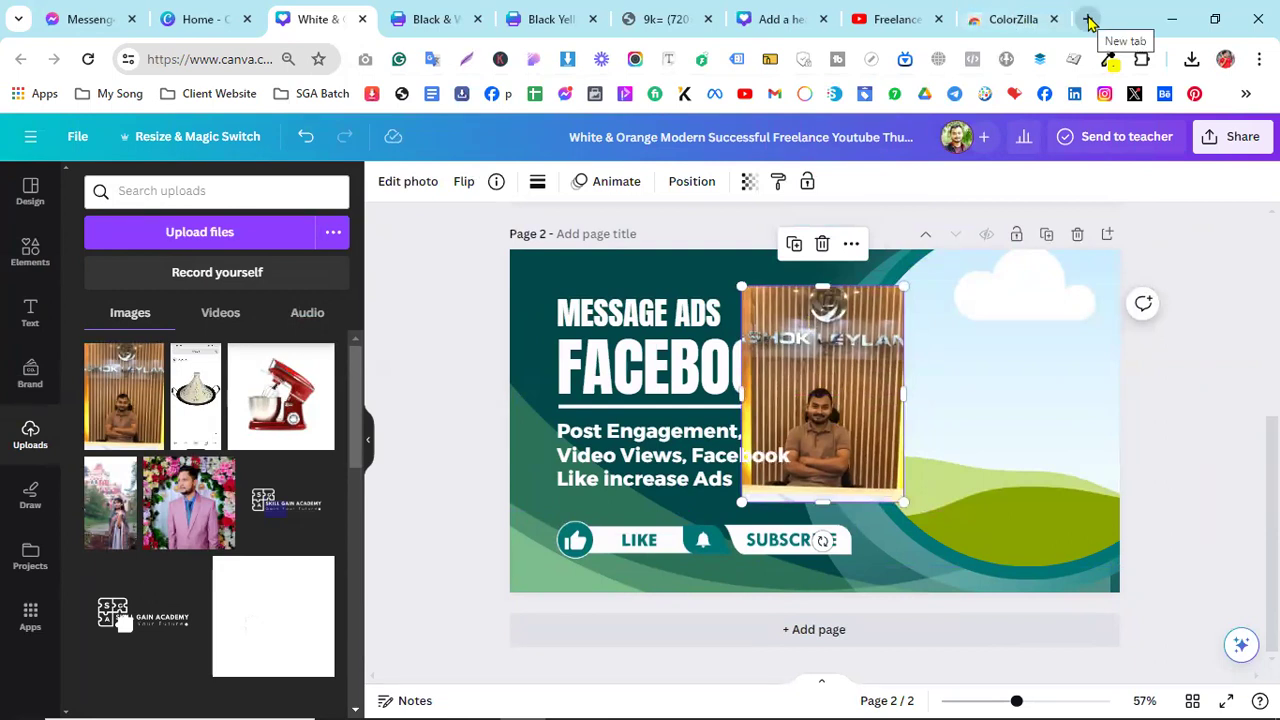
mouse_move(829, 383)
left_mouse_down()
mouse_move(828, 370)
mouse_move(854, 411)
mouse_move(880, 400)
mouse_move(820, 383)
left_mouse_up()
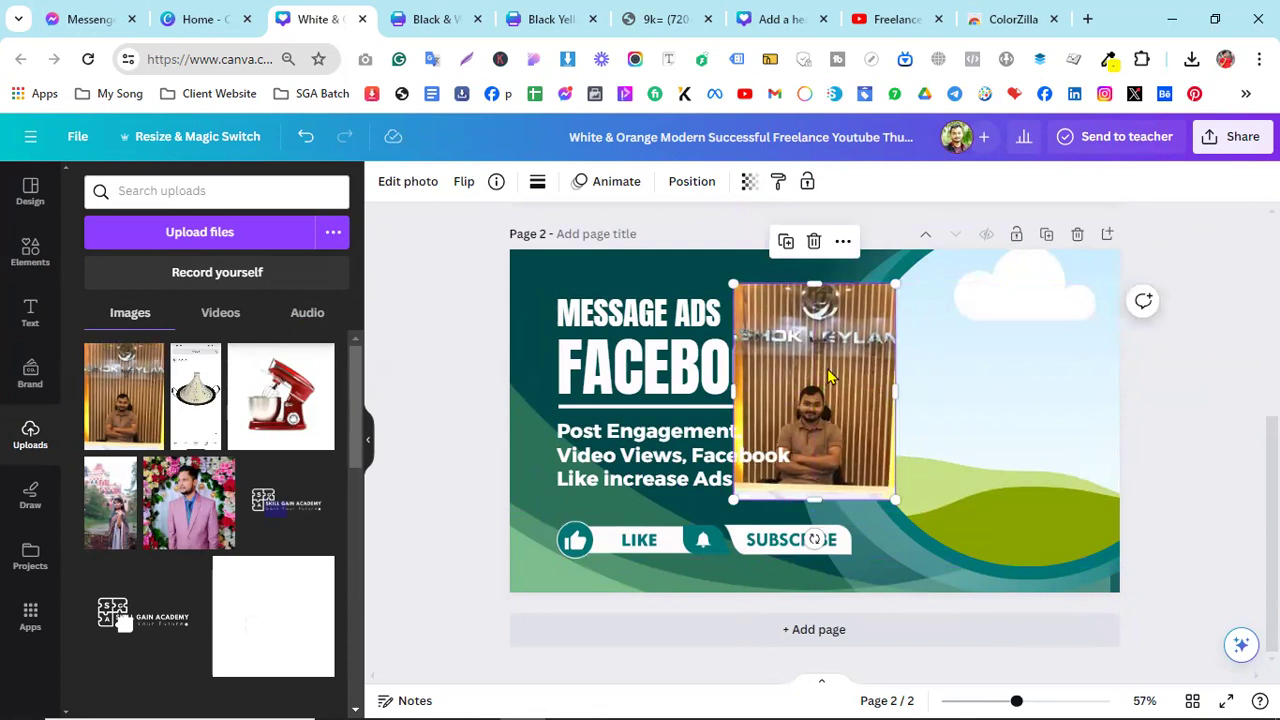
left_click(408, 186)
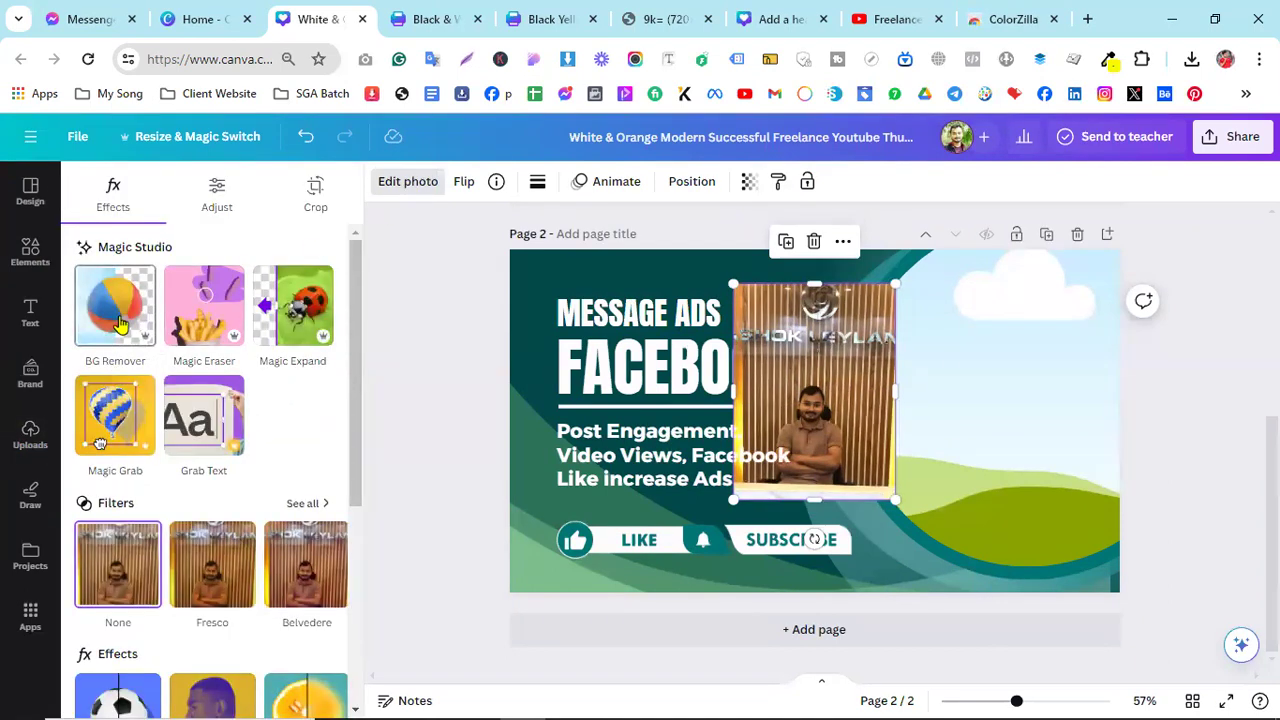
left_click(118, 318)
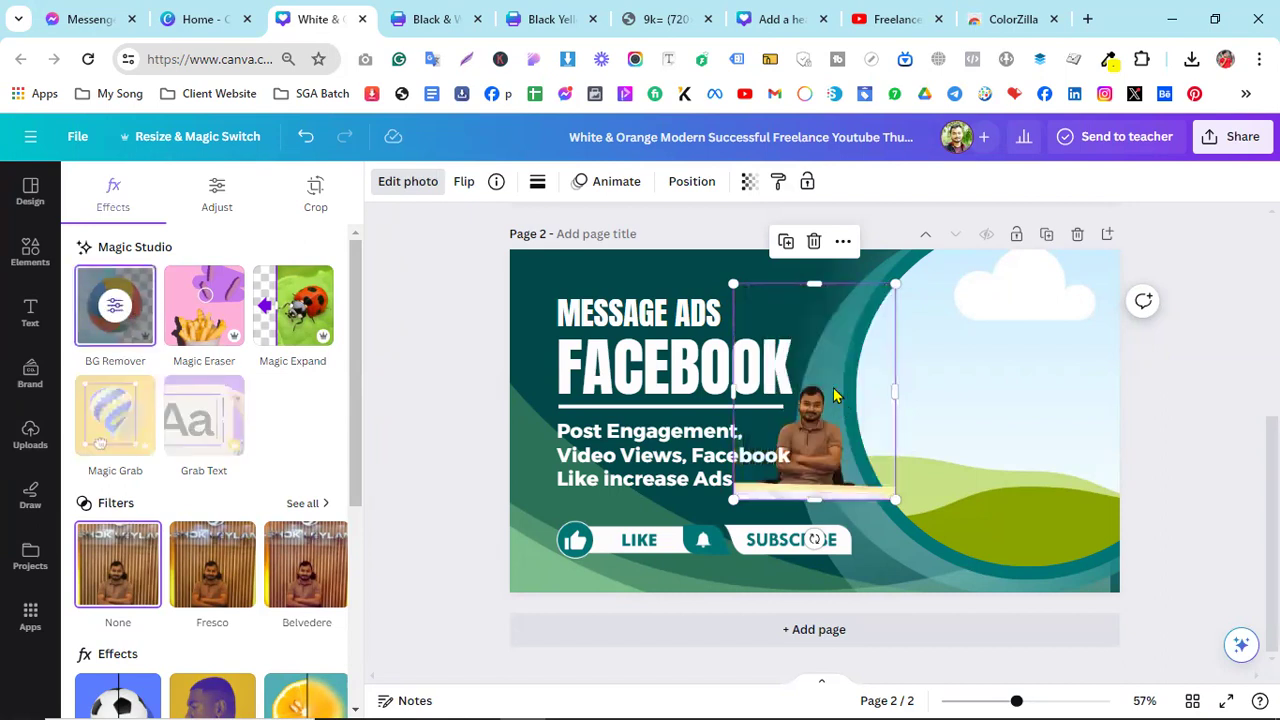
- Enlarge the photo, fit it into the circular frame, and remove its background again
left_click_drag(983, 229, 1205, 108)
left_click_drag(1023, 320, 1005, 423)
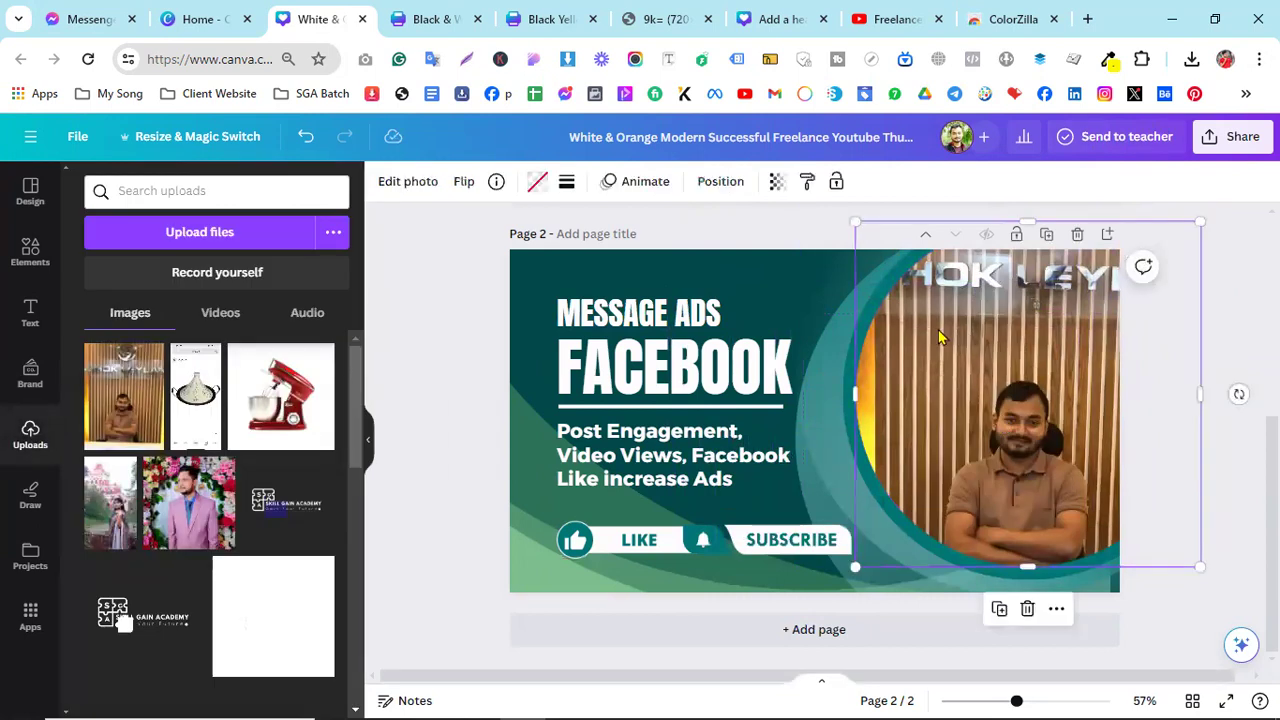
left_click(388, 183)
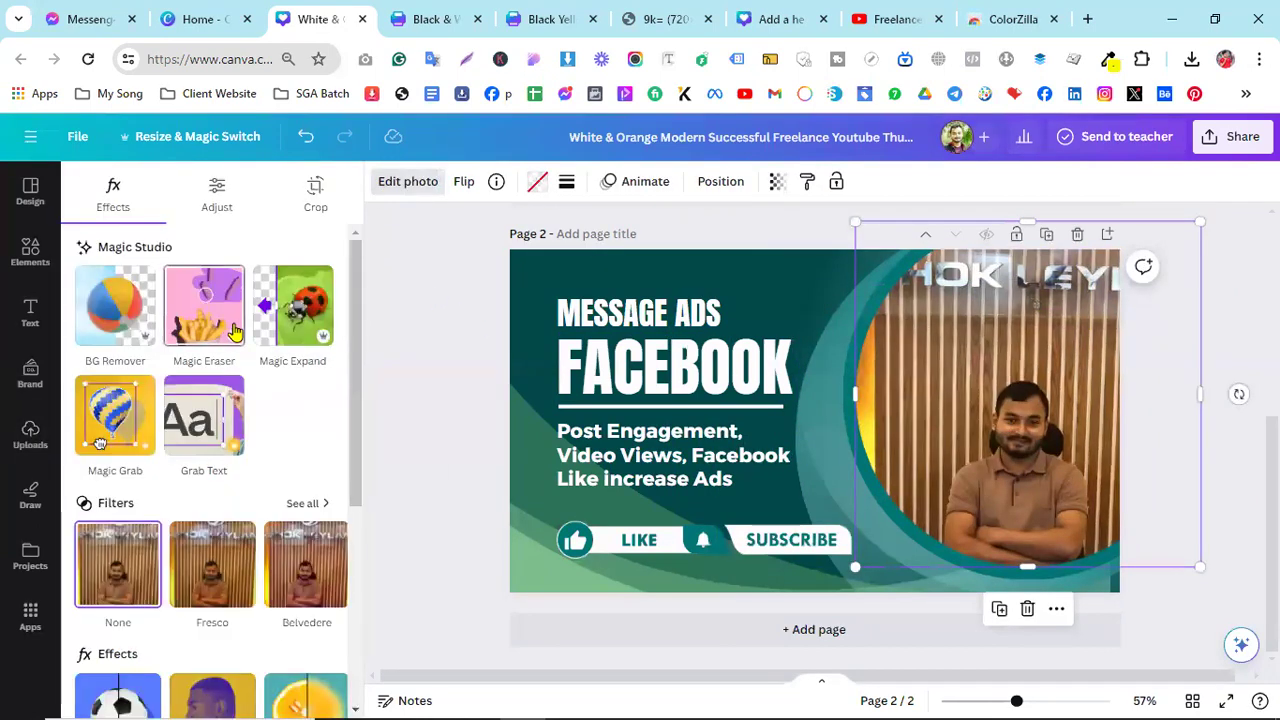
left_click(120, 306)
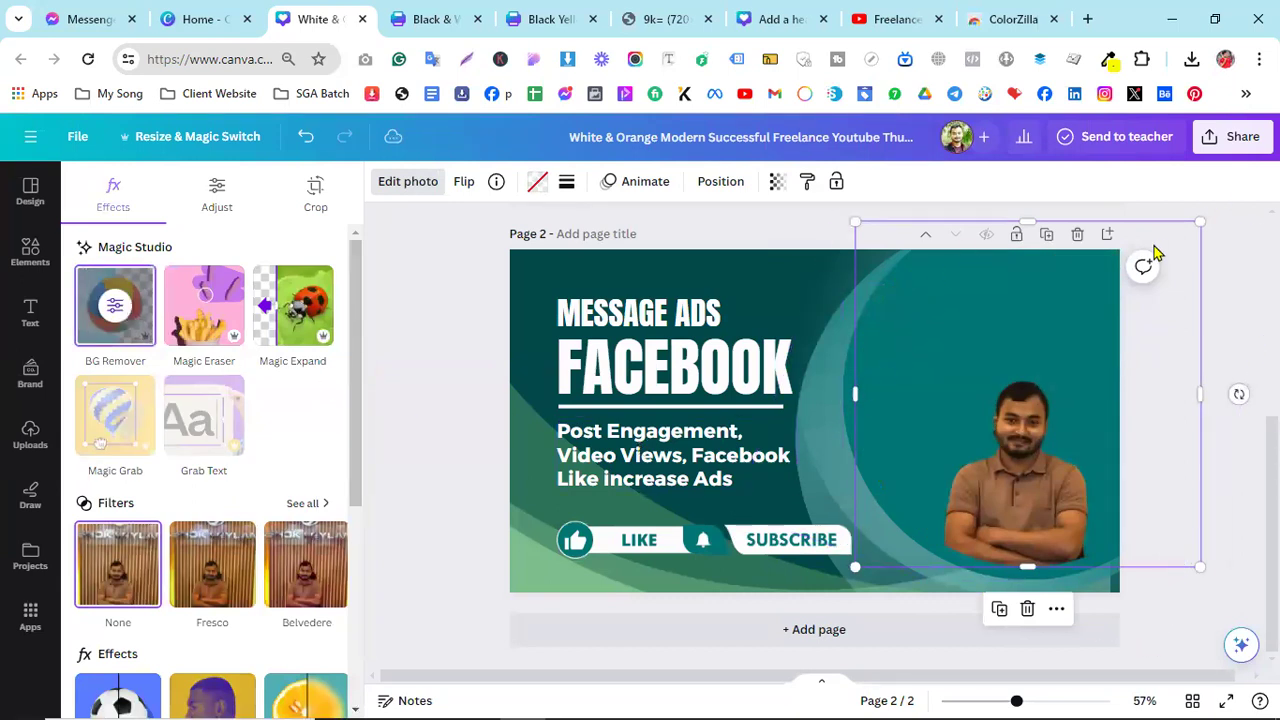
scroll(1200, 430, "up", 5)
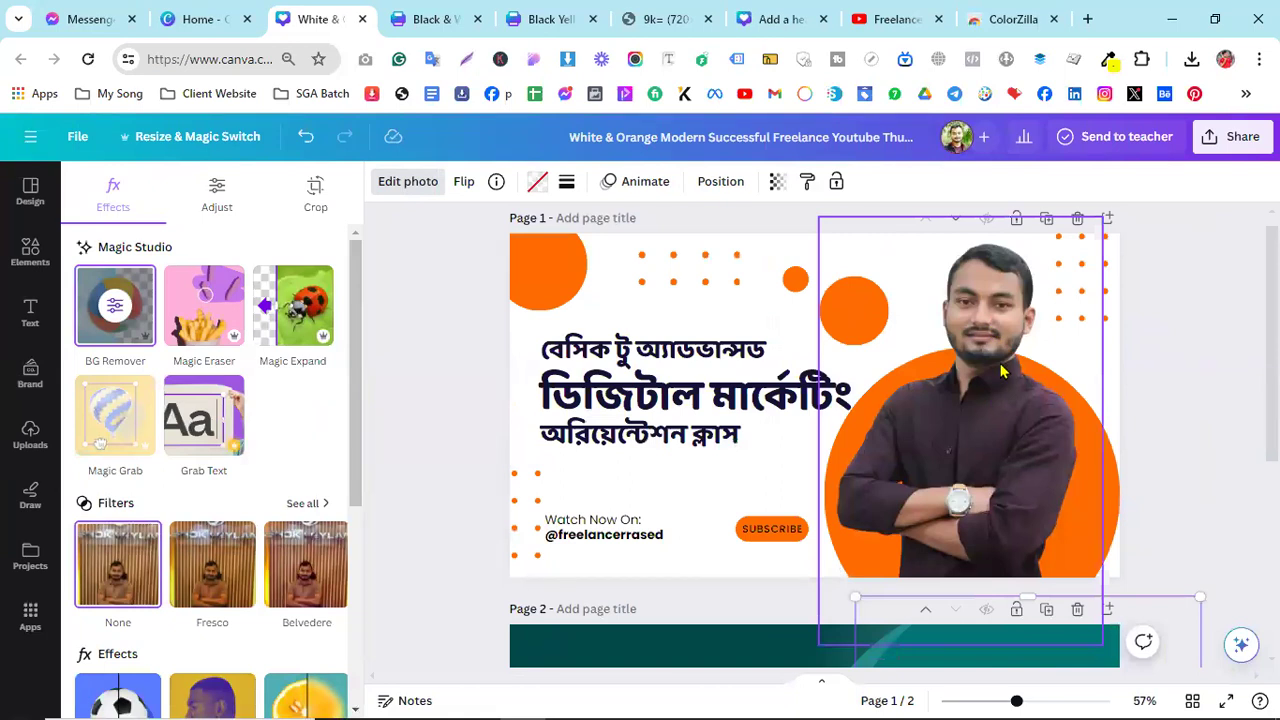
- Delete Page 1's photo, try placing an uploaded person photo, then undo it
key("Delete")
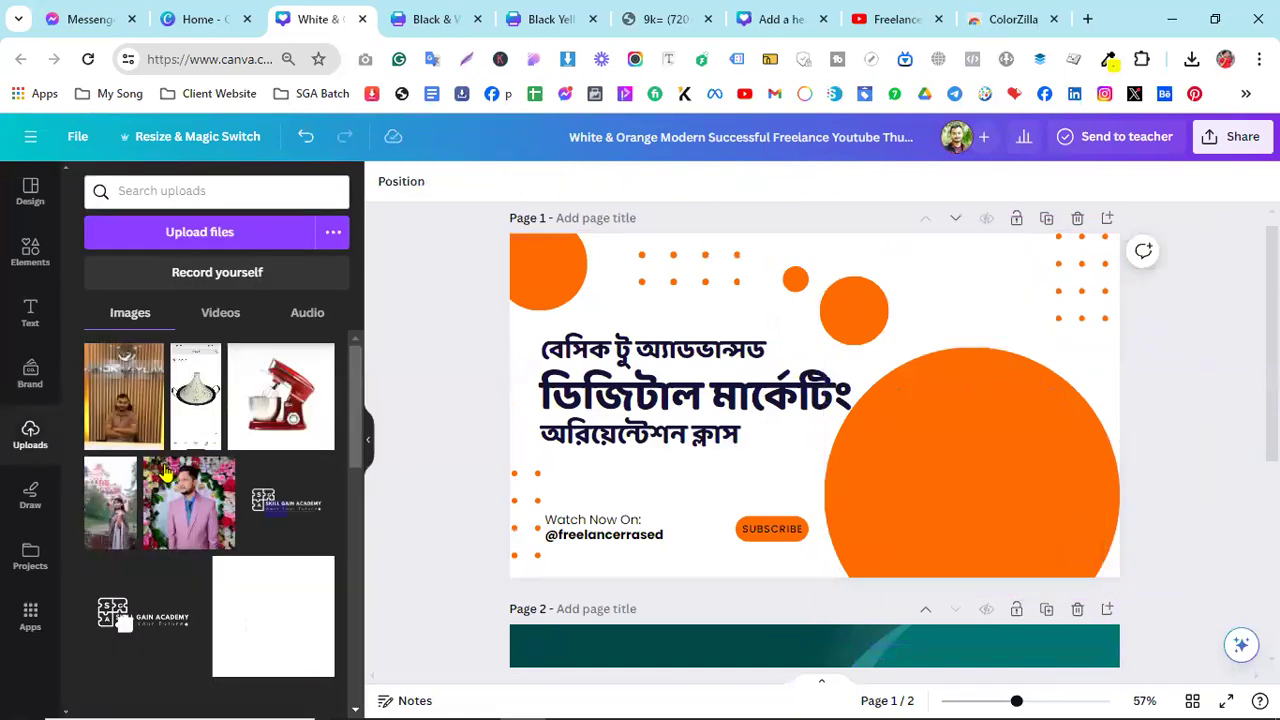
scroll(276, 545, "down", 5)
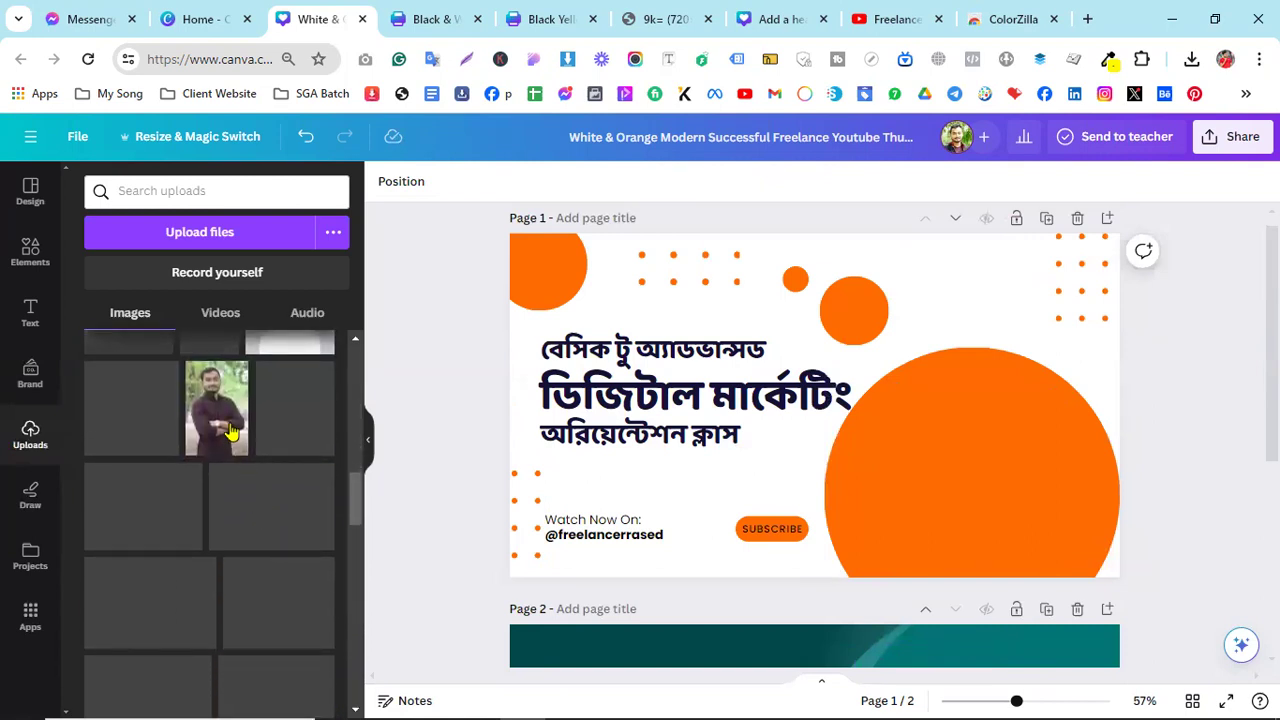
left_click(230, 430)
left_click_drag(860, 340, 961, 320)
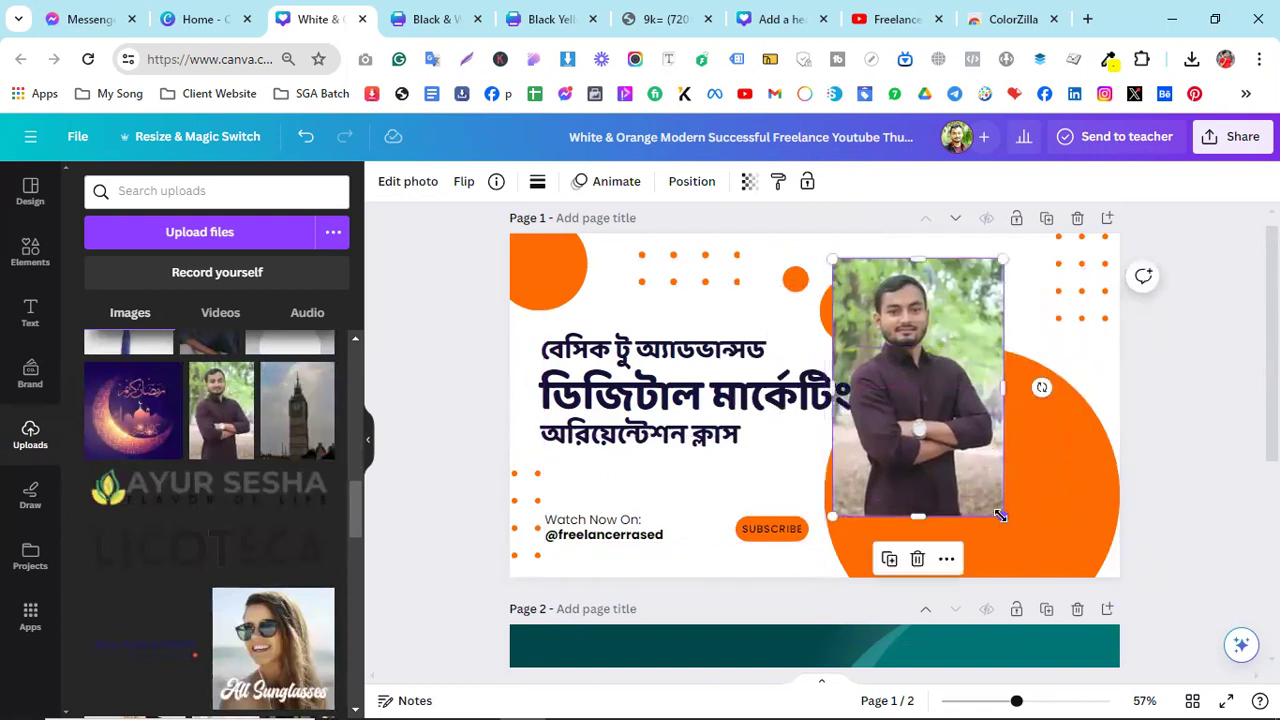
left_click_drag(958, 432, 922, 447)
key("ctrl+z")
key("ctrl+z")
key("ctrl+z")
key("ctrl+z")
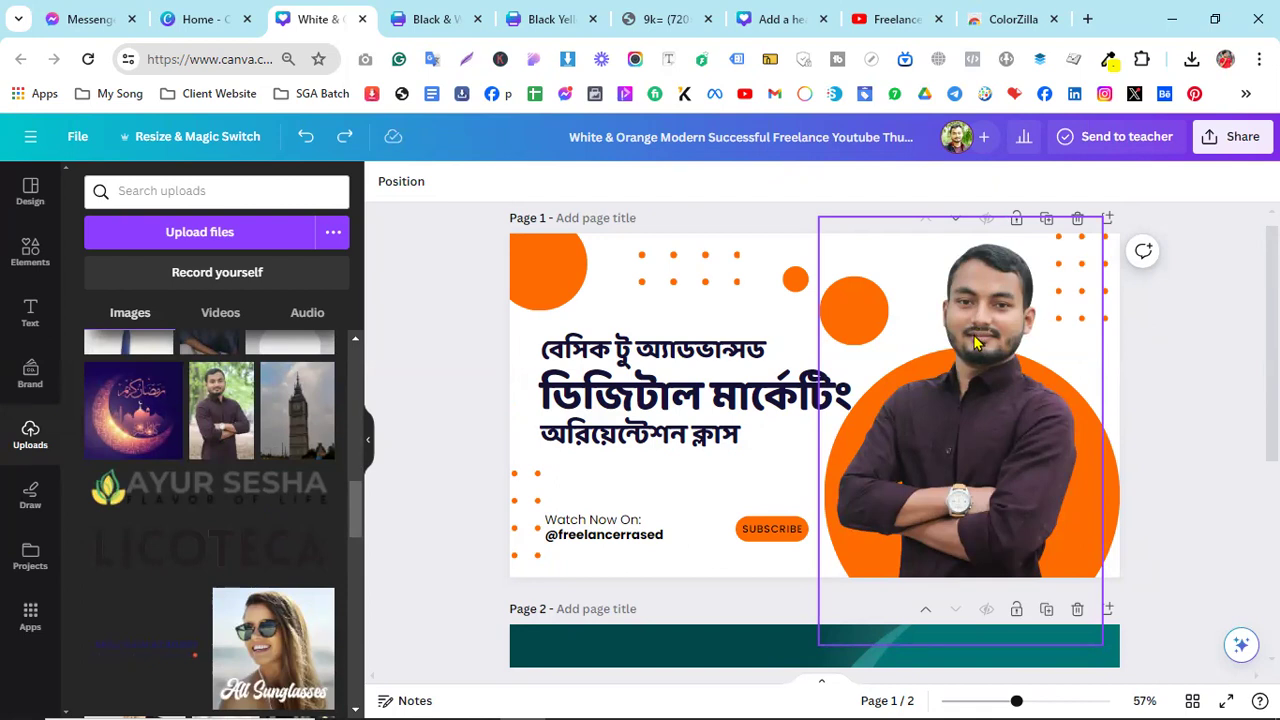
- Add the man's uploaded photo to Page 1, enlarged and positioned left of the circle
left_click(226, 420)
left_click_drag(818, 342, 748, 321)
left_click_drag(830, 515, 915, 628)
left_click_drag(857, 546, 817, 505)
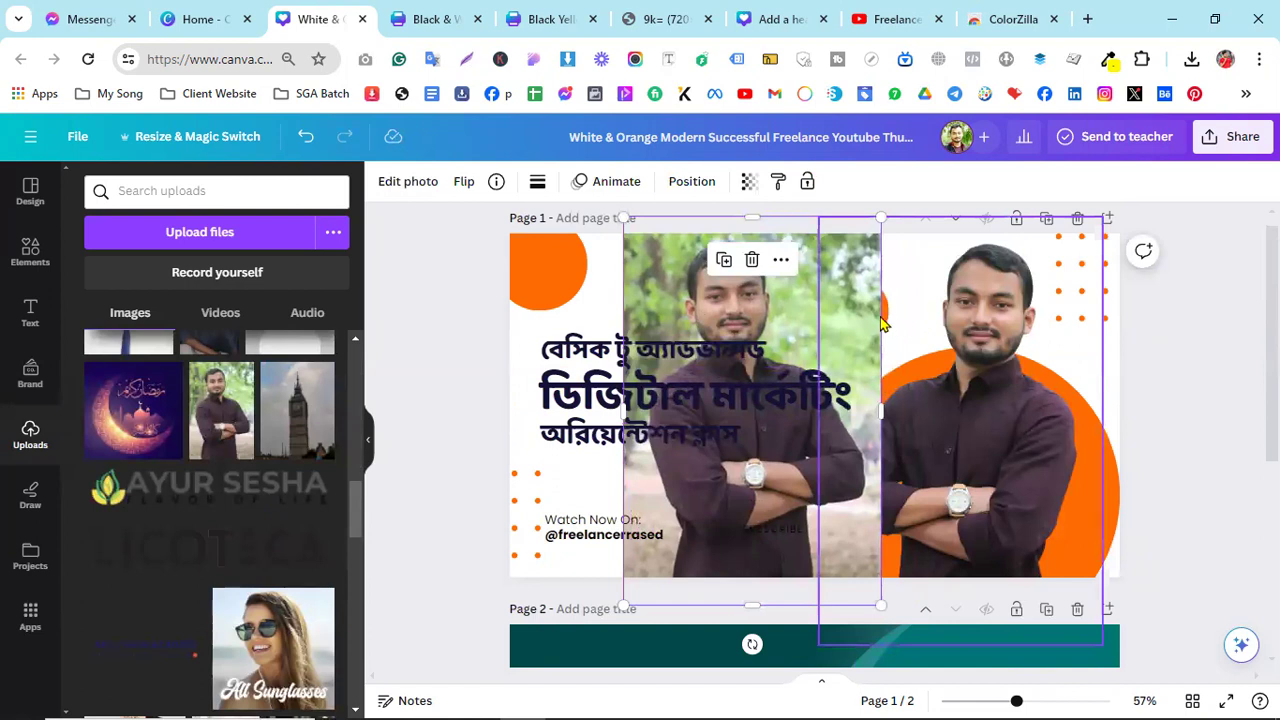
left_click_drag(797, 323, 741, 323)
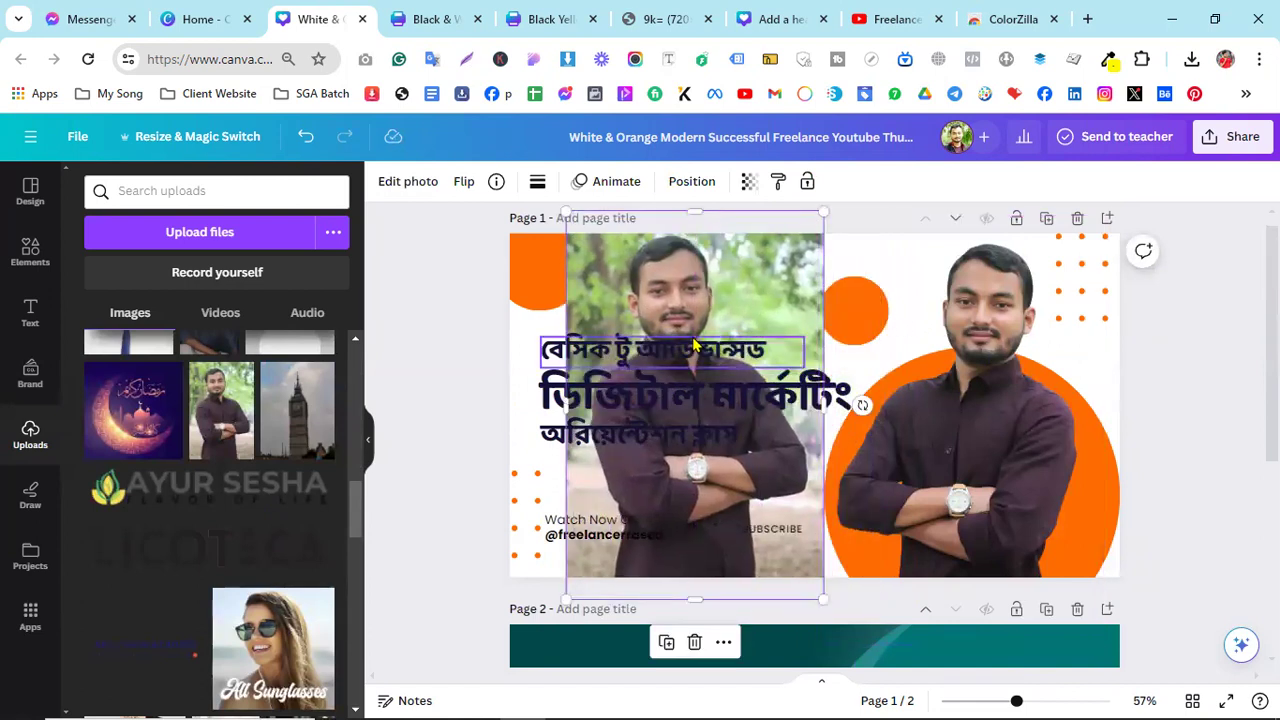
left_click_drag(731, 310, 795, 320)
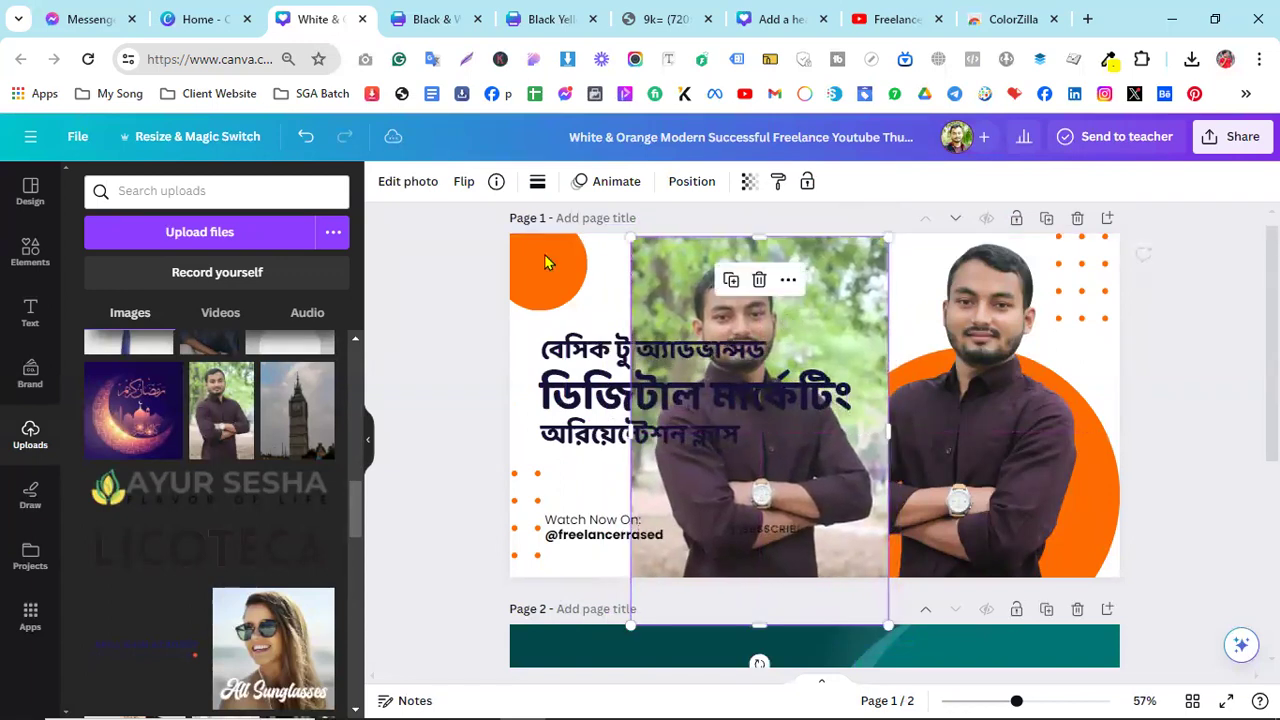
- Flip the man's photo horizontally
left_click(466, 186)
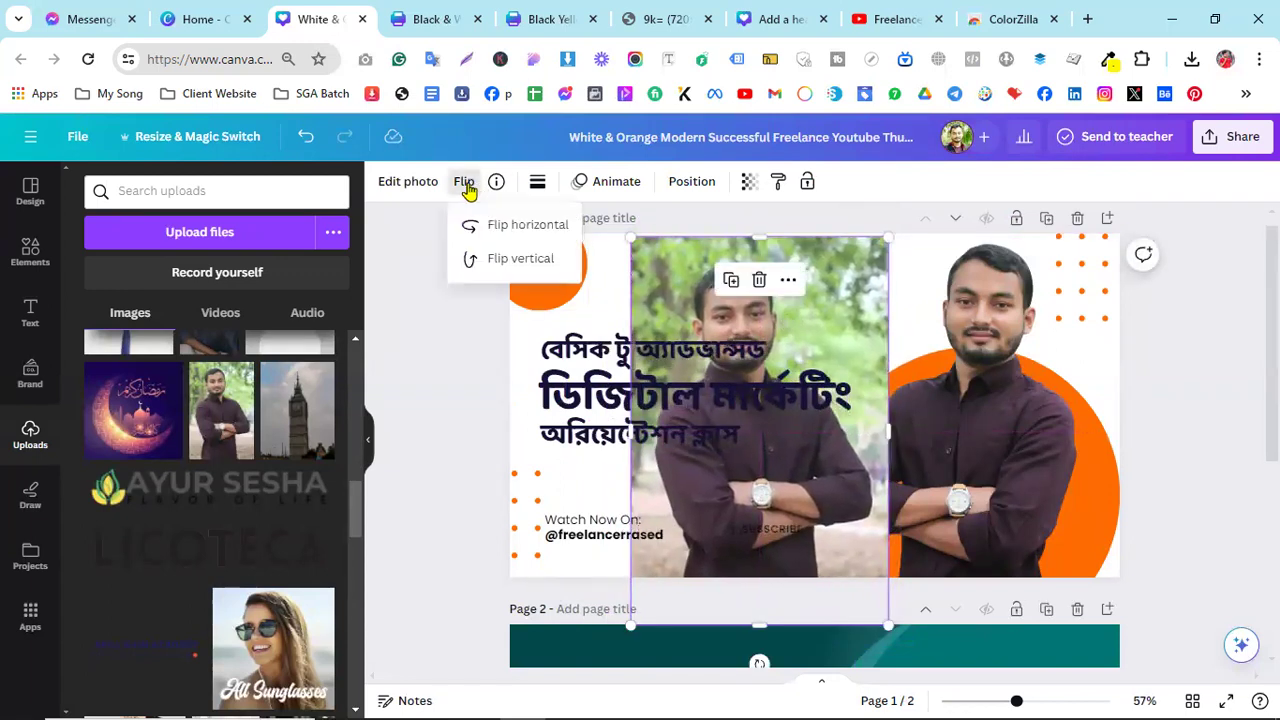
left_click(505, 232)
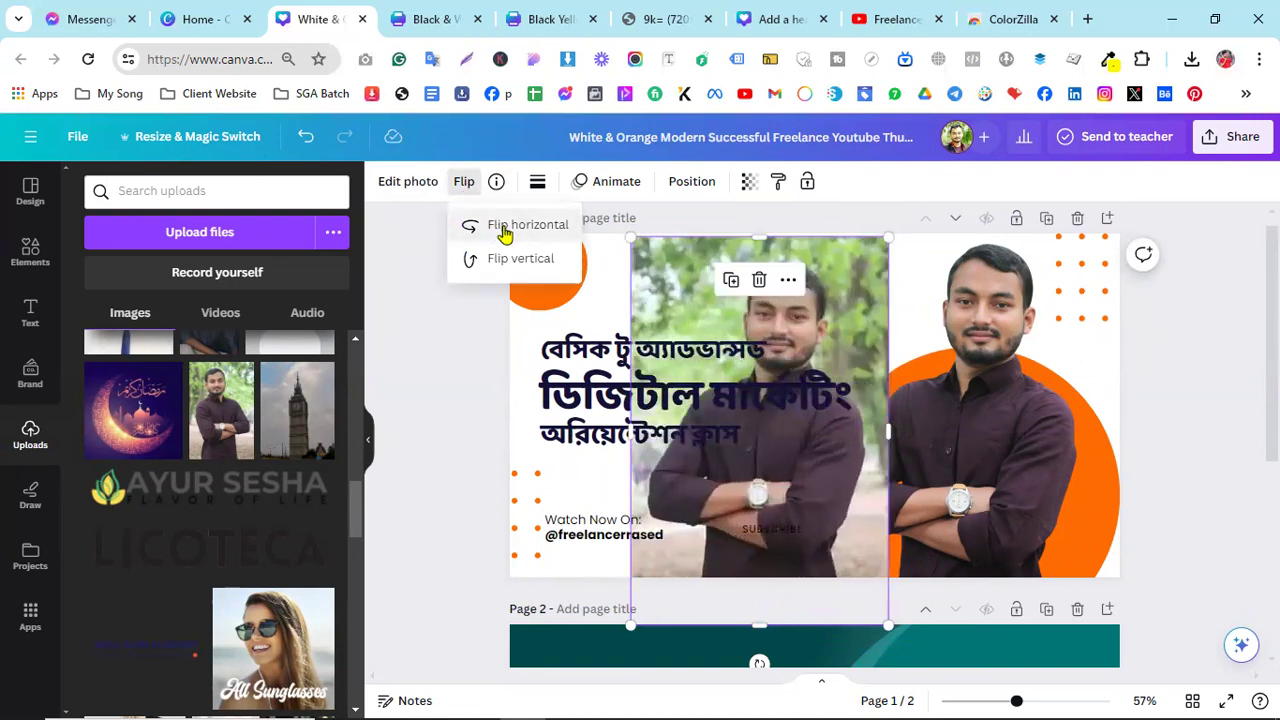
left_click(505, 232)
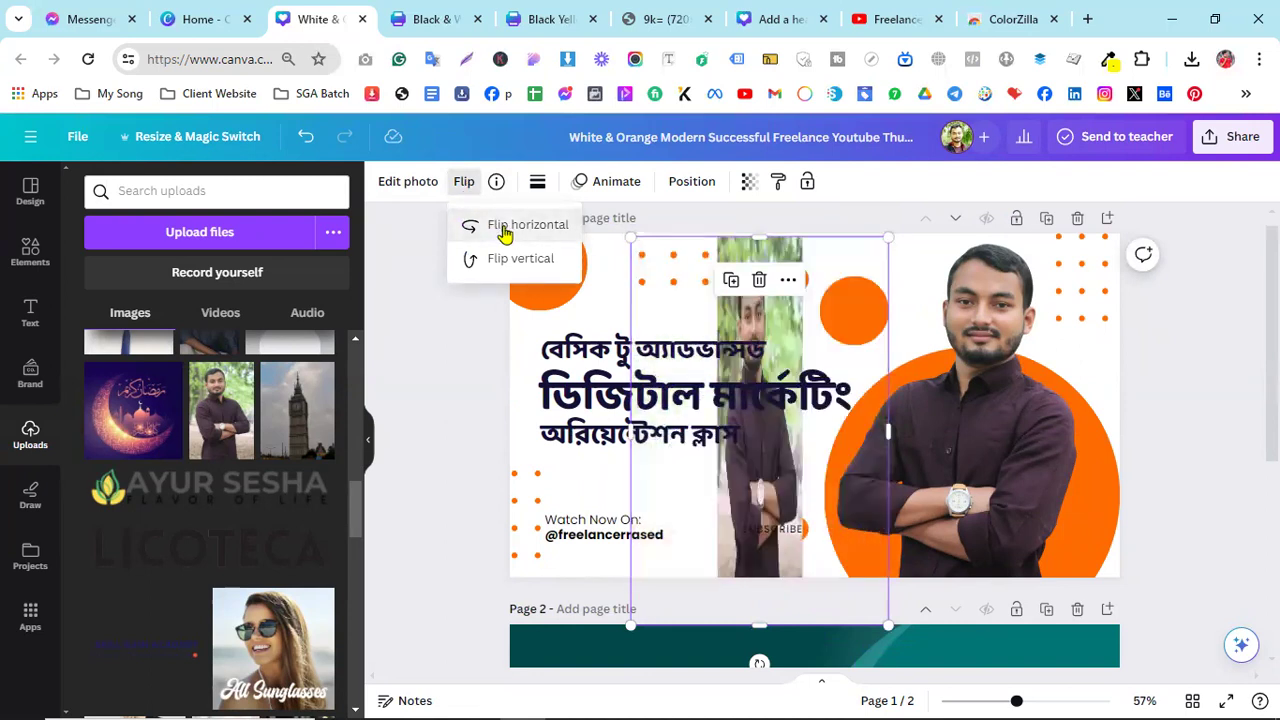
left_click(505, 232)
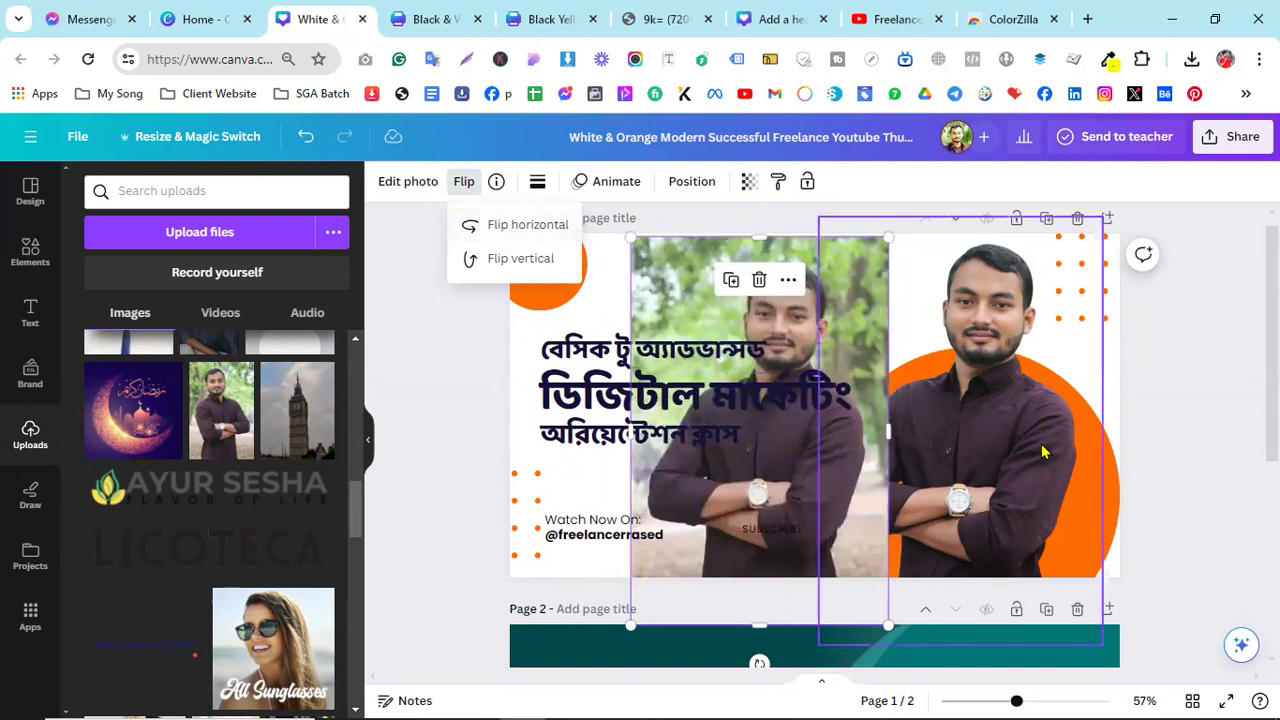
- Delete the older cut-out and move the new photo over the orange circle
left_click(976, 366)
key("Delete")
left_click_drag(775, 301, 981, 287)
left_click(403, 183)
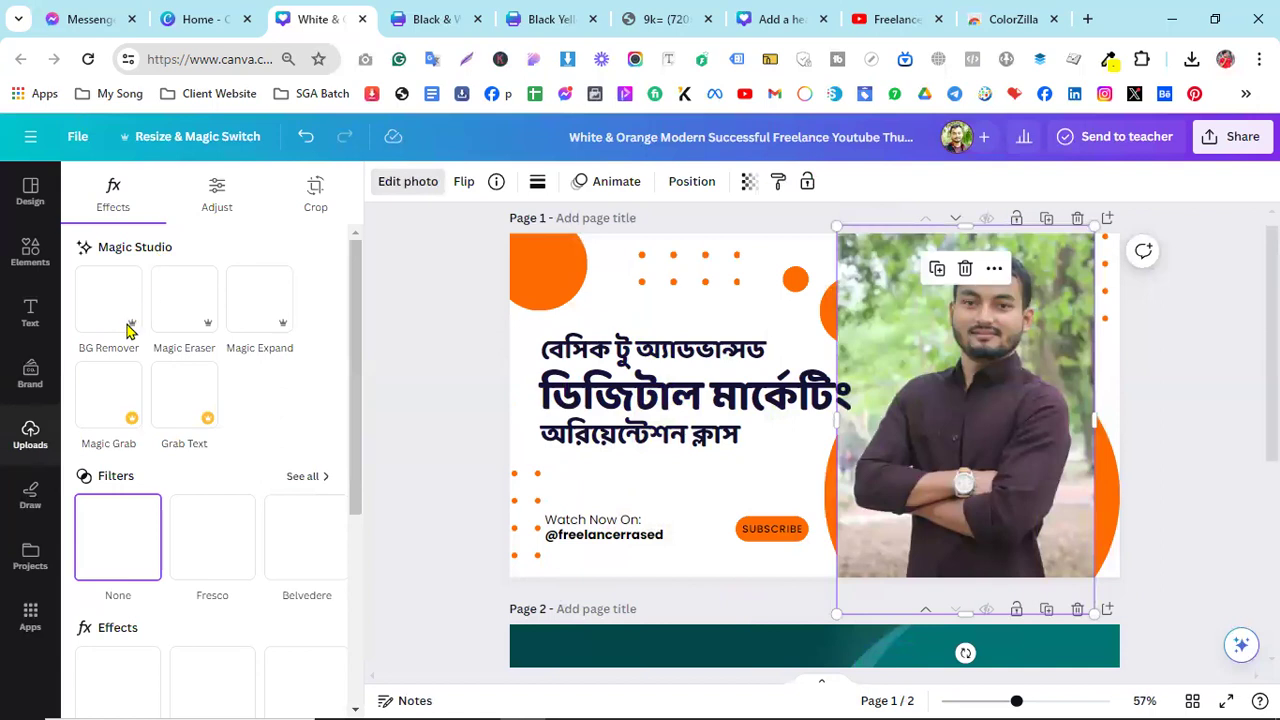
- Remove the photo's park background with BG Remover, then enlarge and shift the cut-out over the circle
left_click(112, 325)
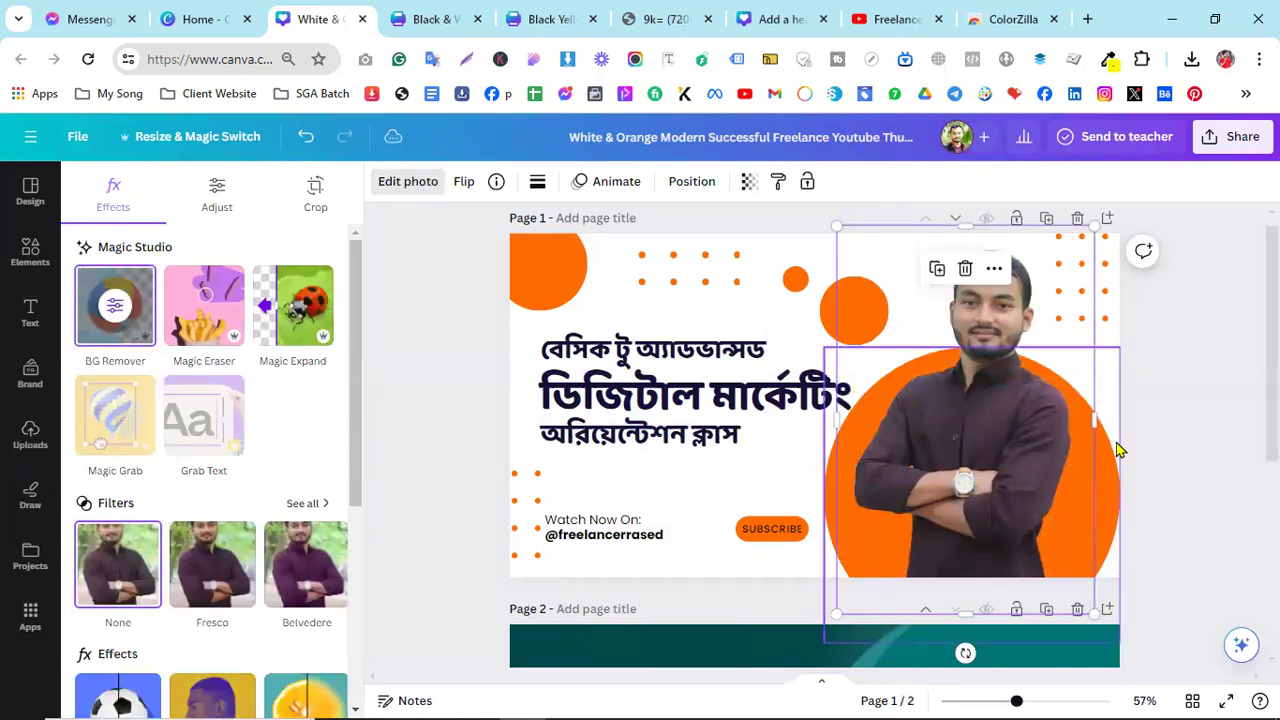
left_click_drag(837, 225, 798, 208)
left_click_drag(966, 414, 976, 426)
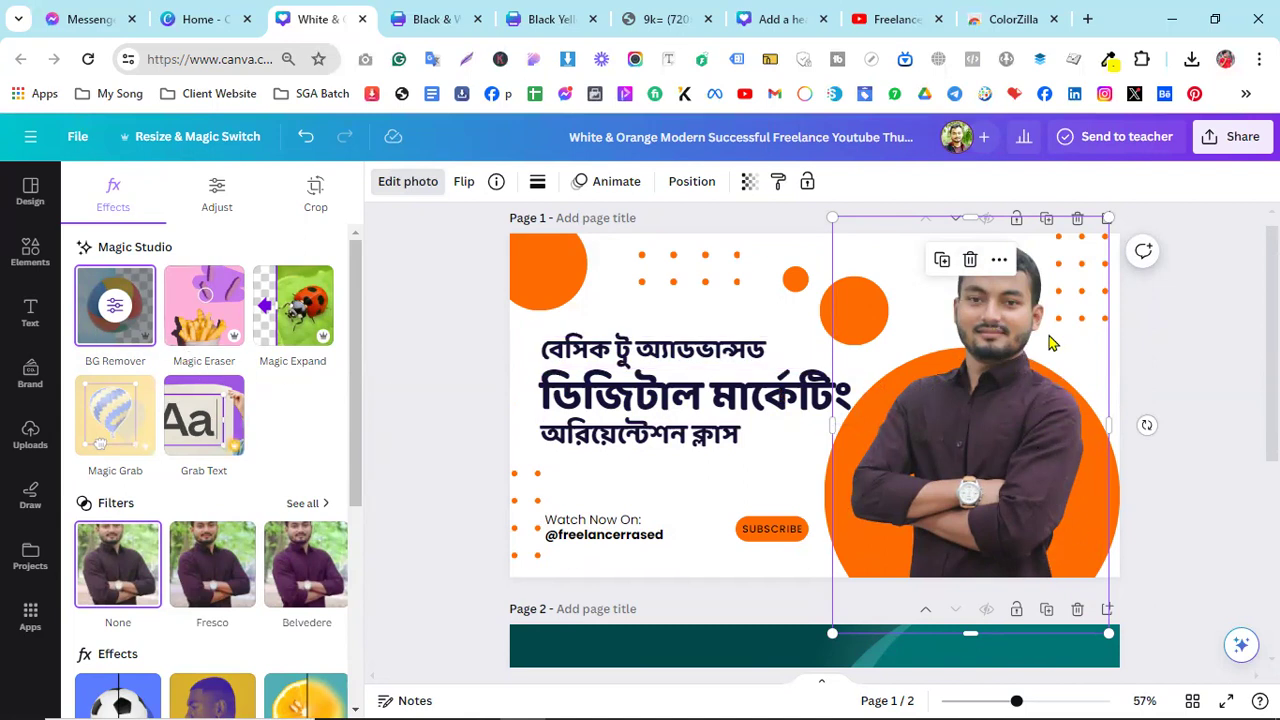
left_click(1210, 472)
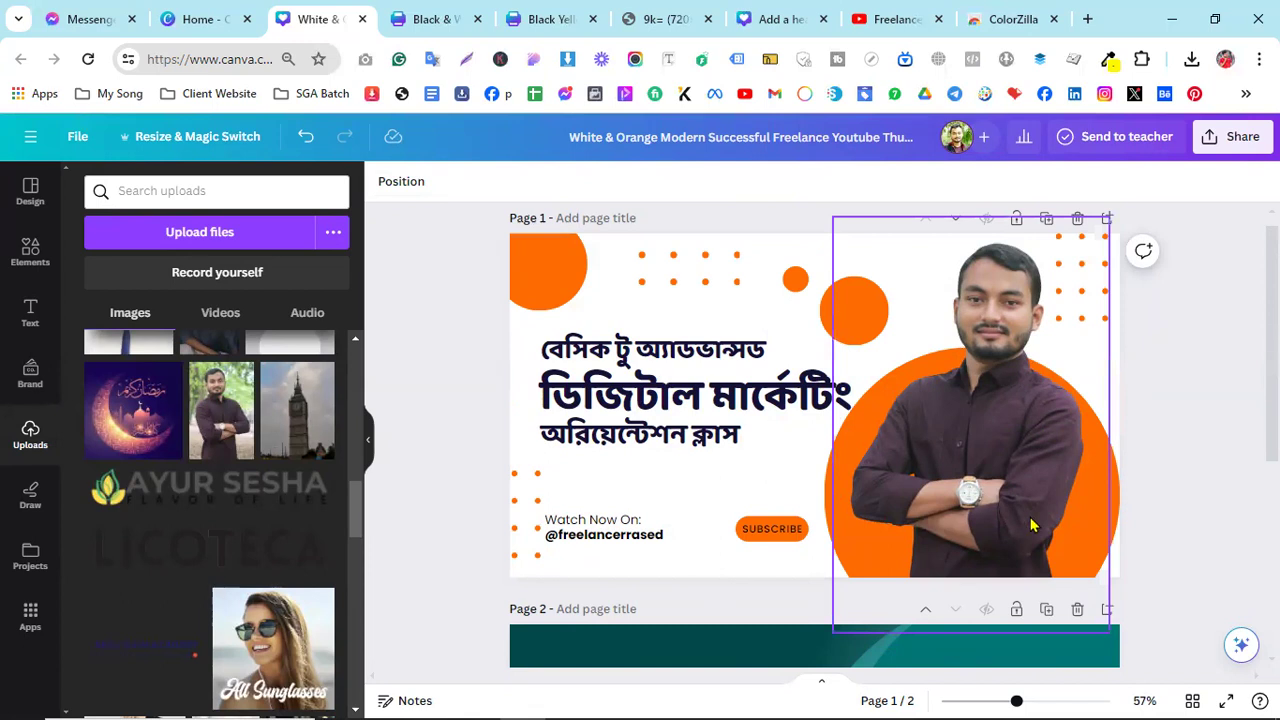
scroll(1118, 534, "up", 5, "ctrl")
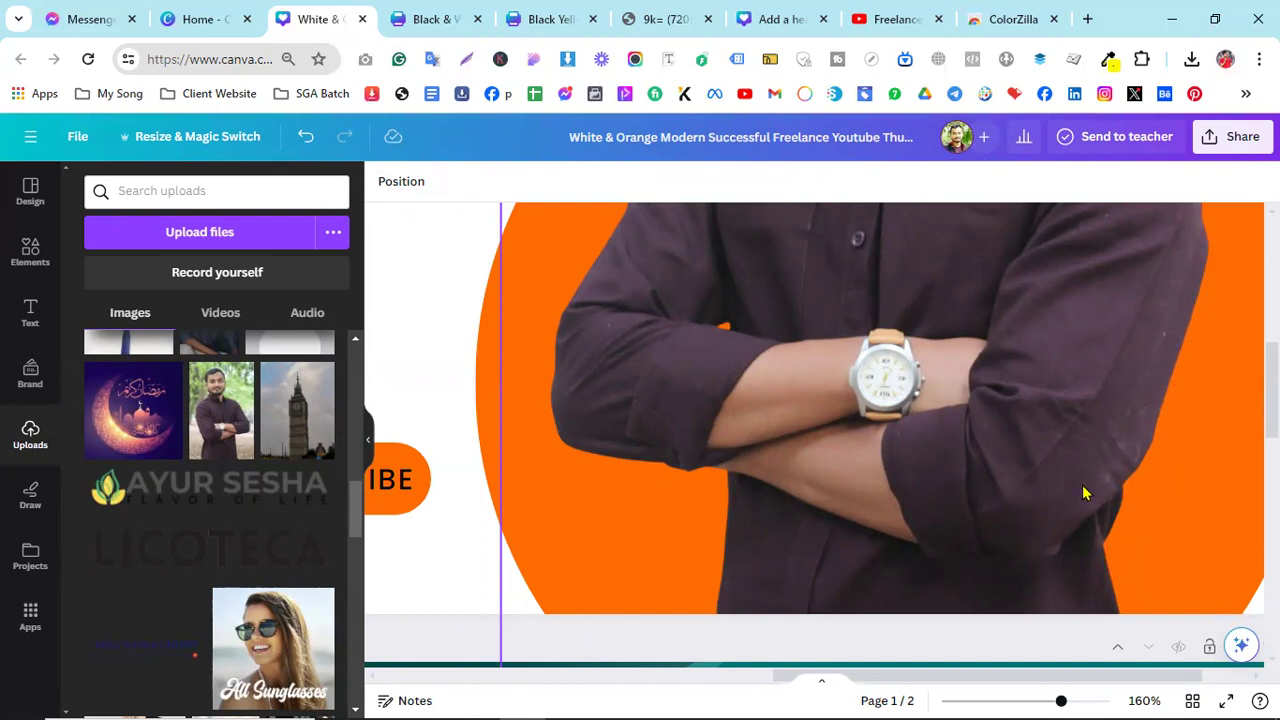
scroll(1082, 484, "down", 5, "ctrl")
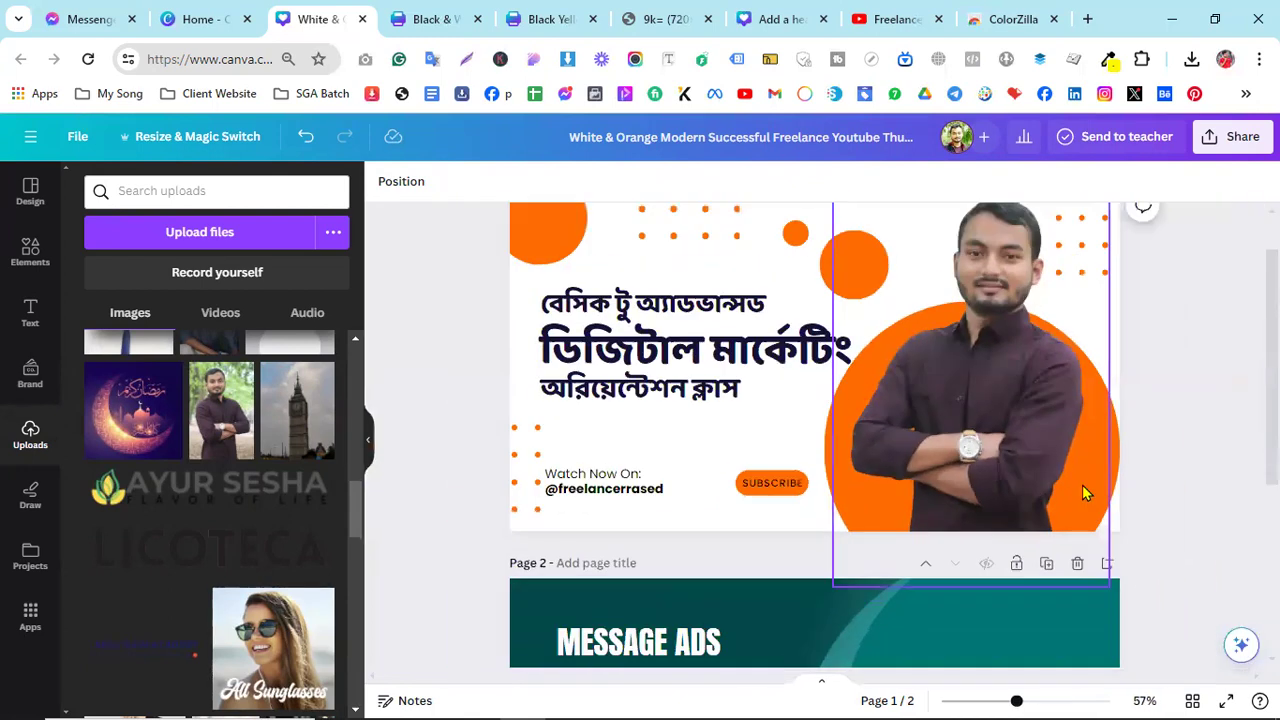
scroll(1082, 484, "up", 1)
scroll(1082, 492, "up", 1, "ctrl")
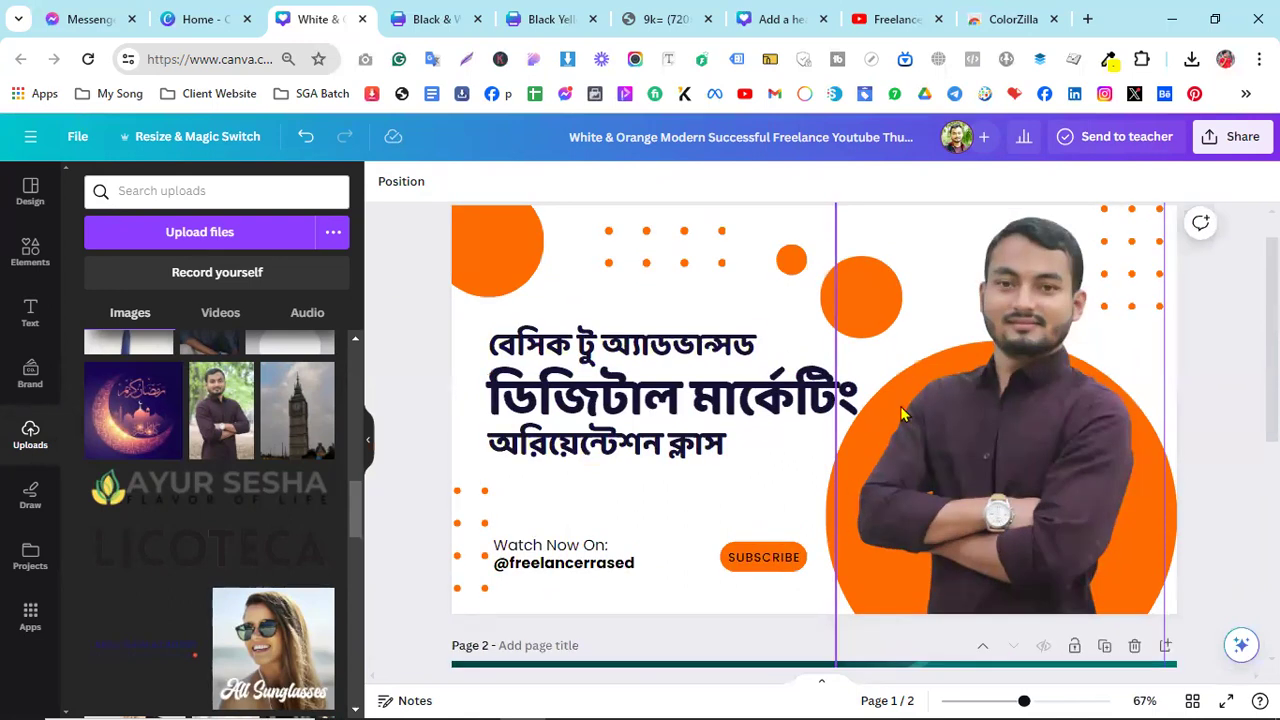
scroll(898, 526, "up", 5, "ctrl")
scroll(921, 551, "down", 5, "ctrl")
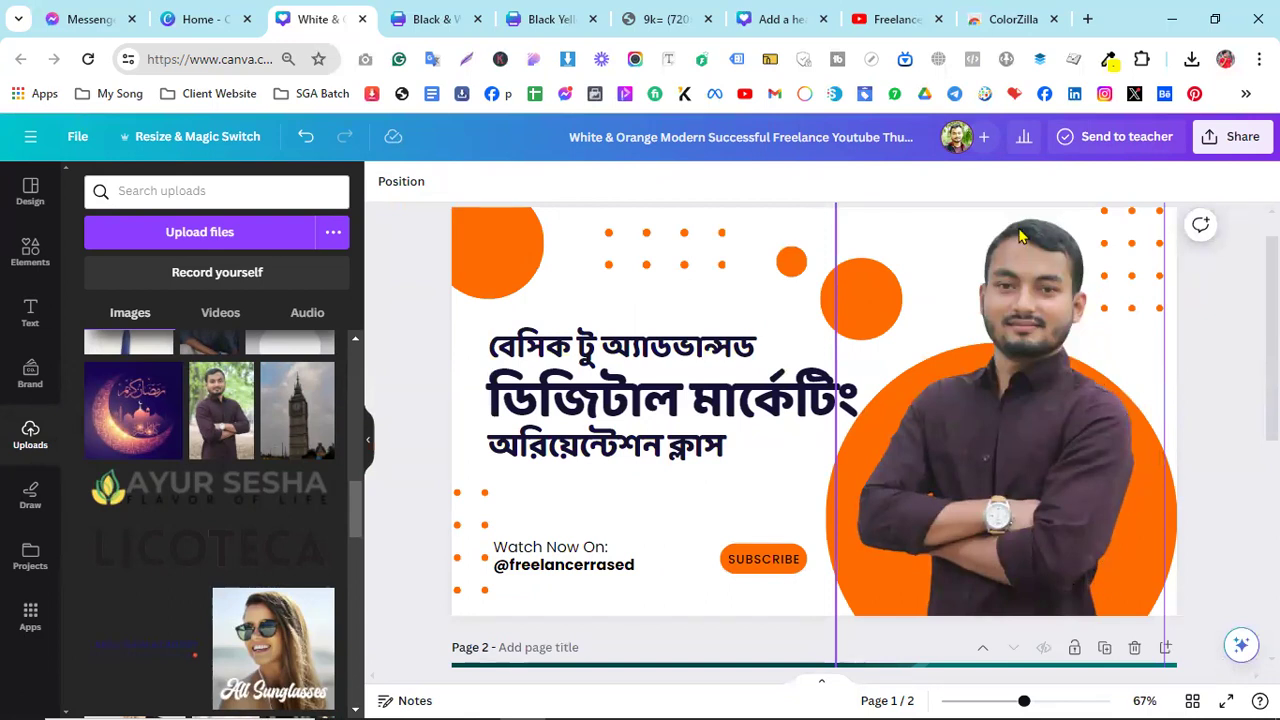
scroll(895, 548, "up", 8, "ctrl")
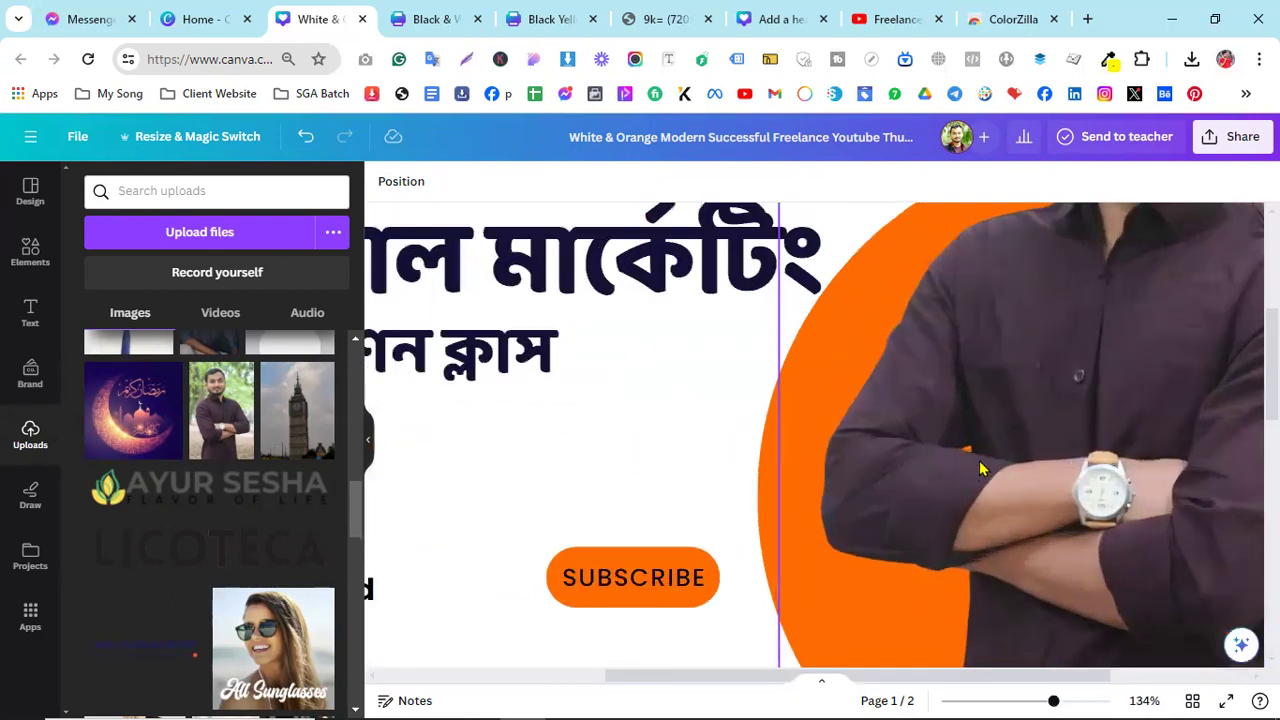
scroll(929, 458, "up", 2)
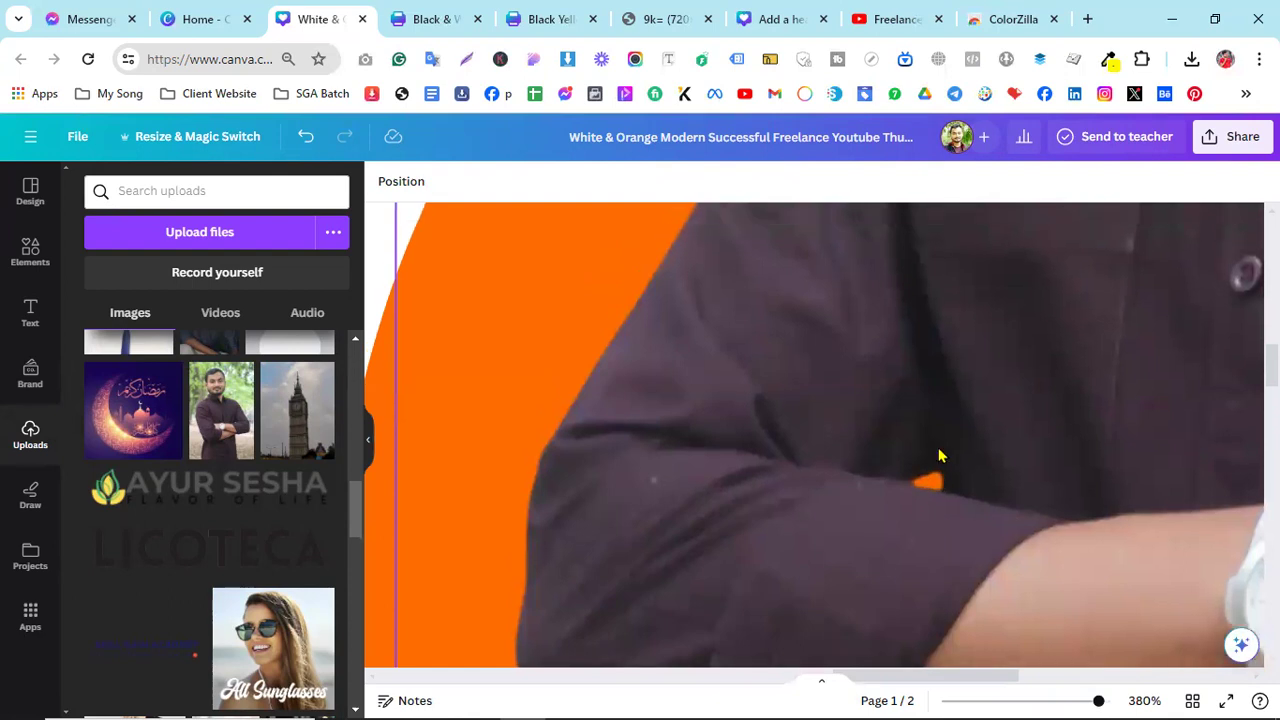
scroll(929, 550, "down", 3, "ctrl")
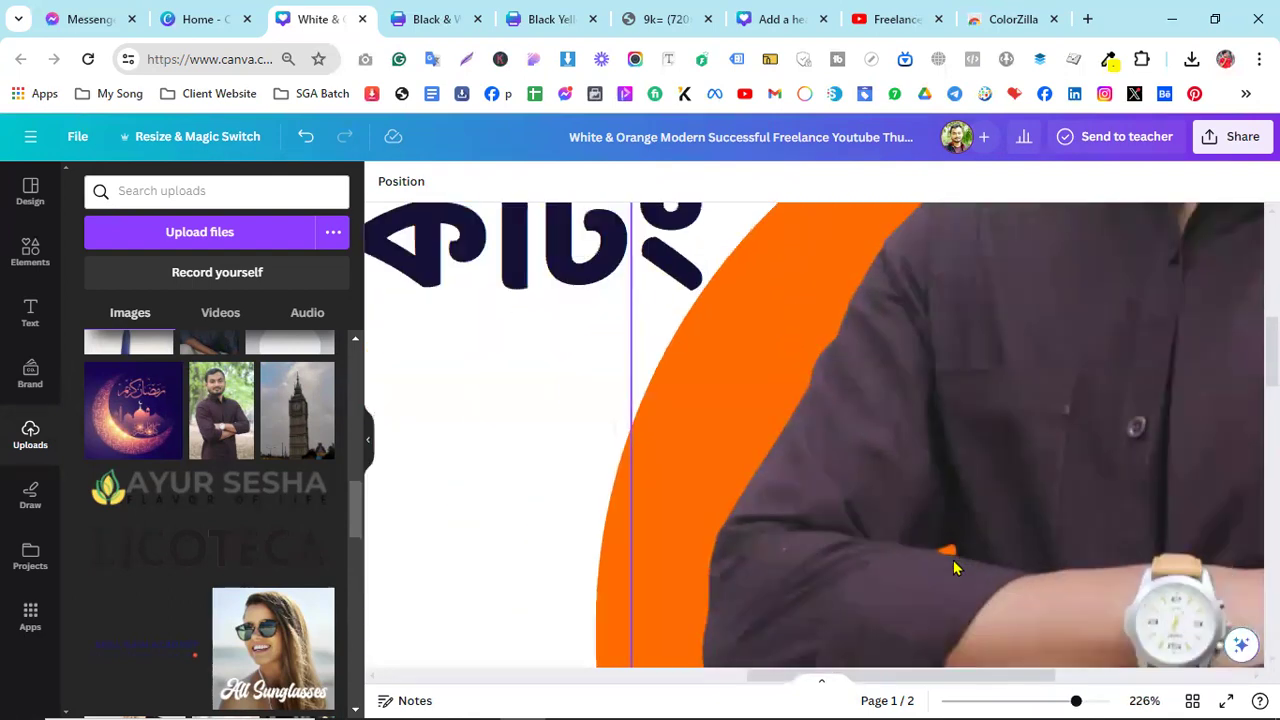
scroll(942, 558, "up", 3, "ctrl")
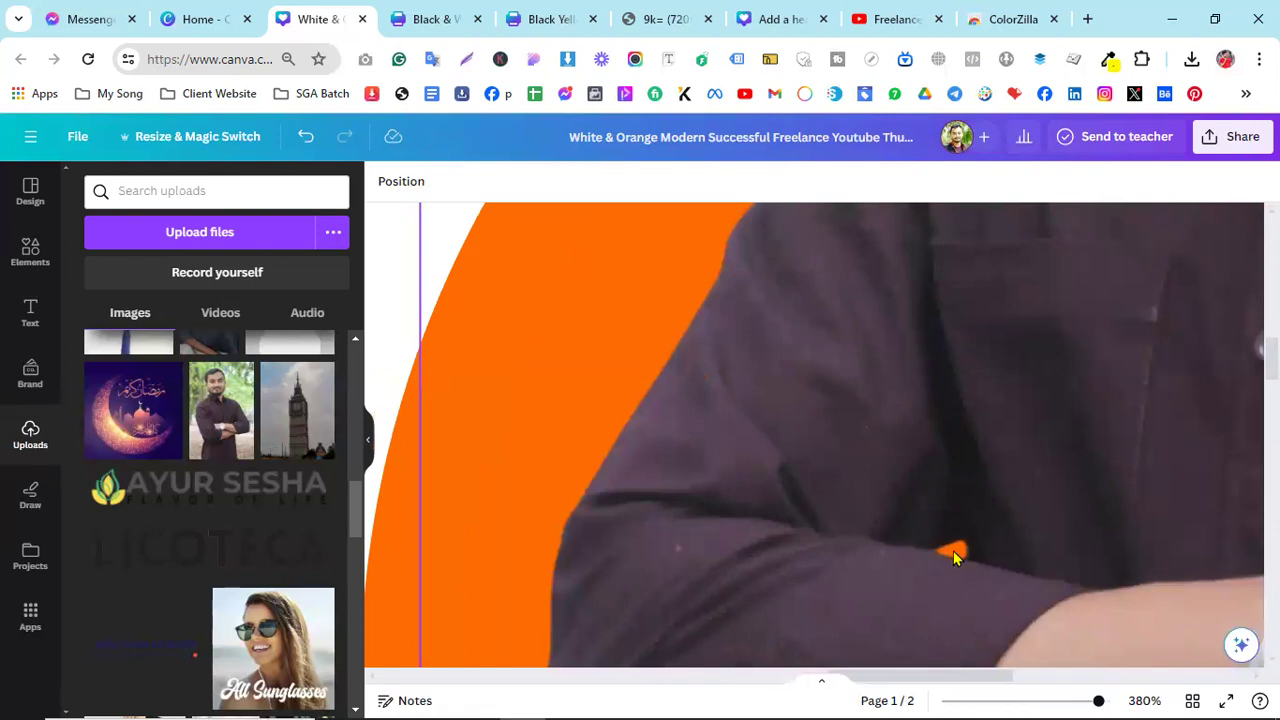
scroll(953, 557, "down", 6, "ctrl")
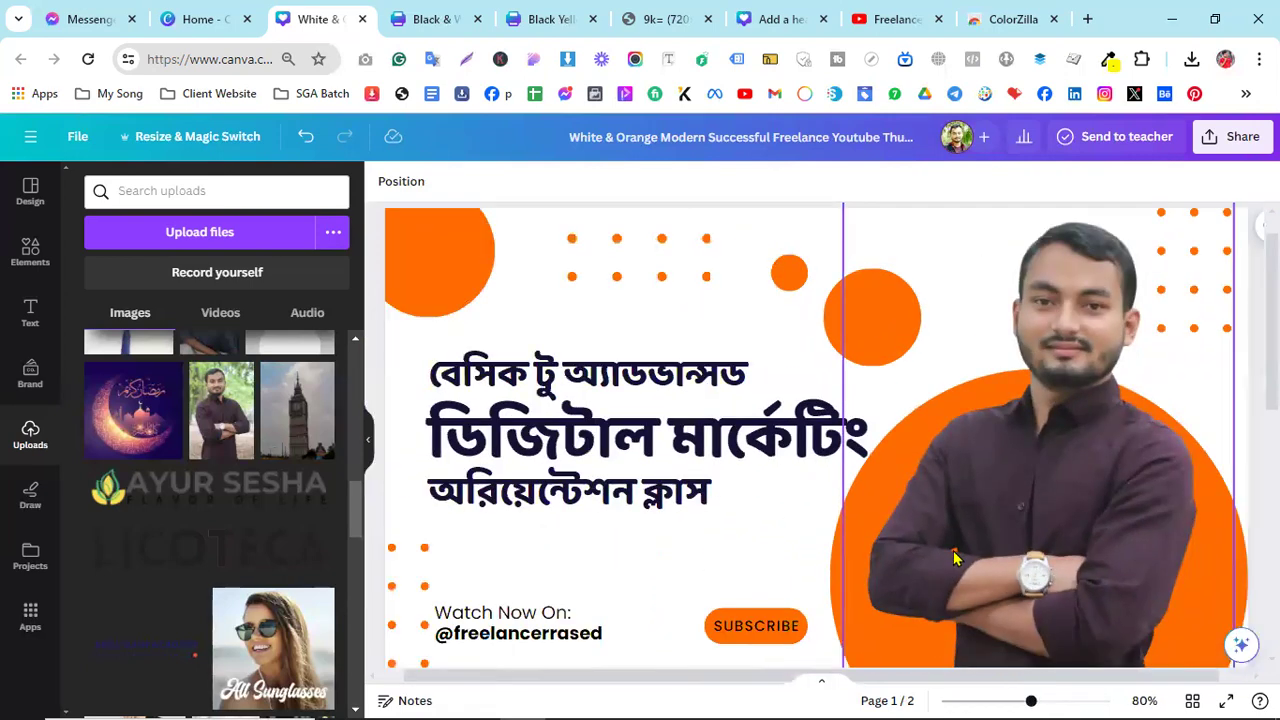
scroll(953, 557, "down", 2, "ctrl")
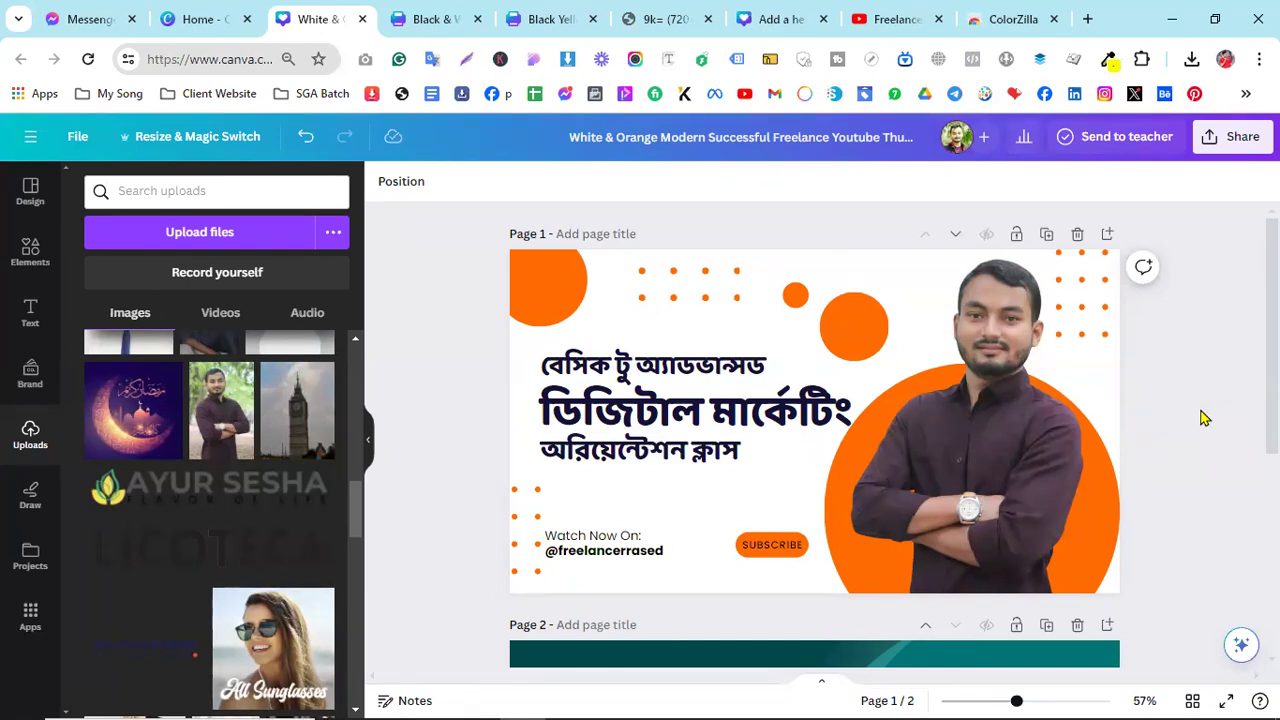
- Try the Fresco, Belvedere and Luna filters on the man's cut-out photo
left_click(1040, 400)
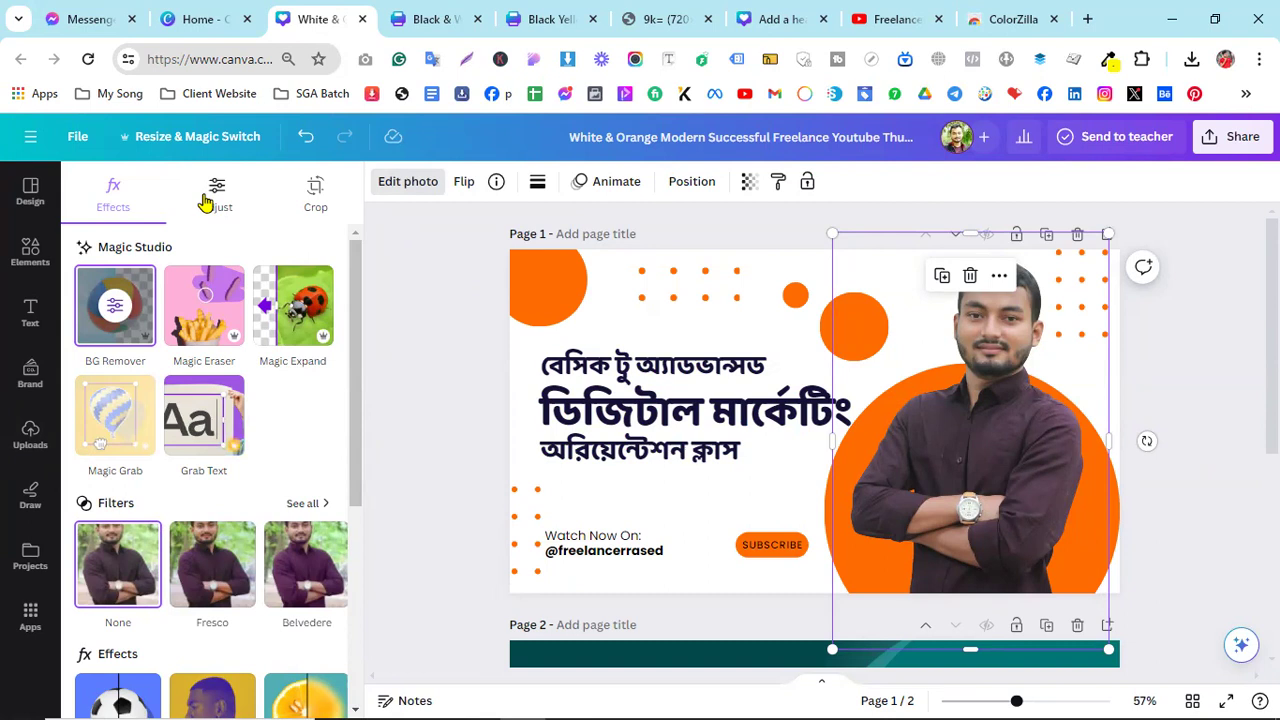
scroll(230, 470, "down", 1)
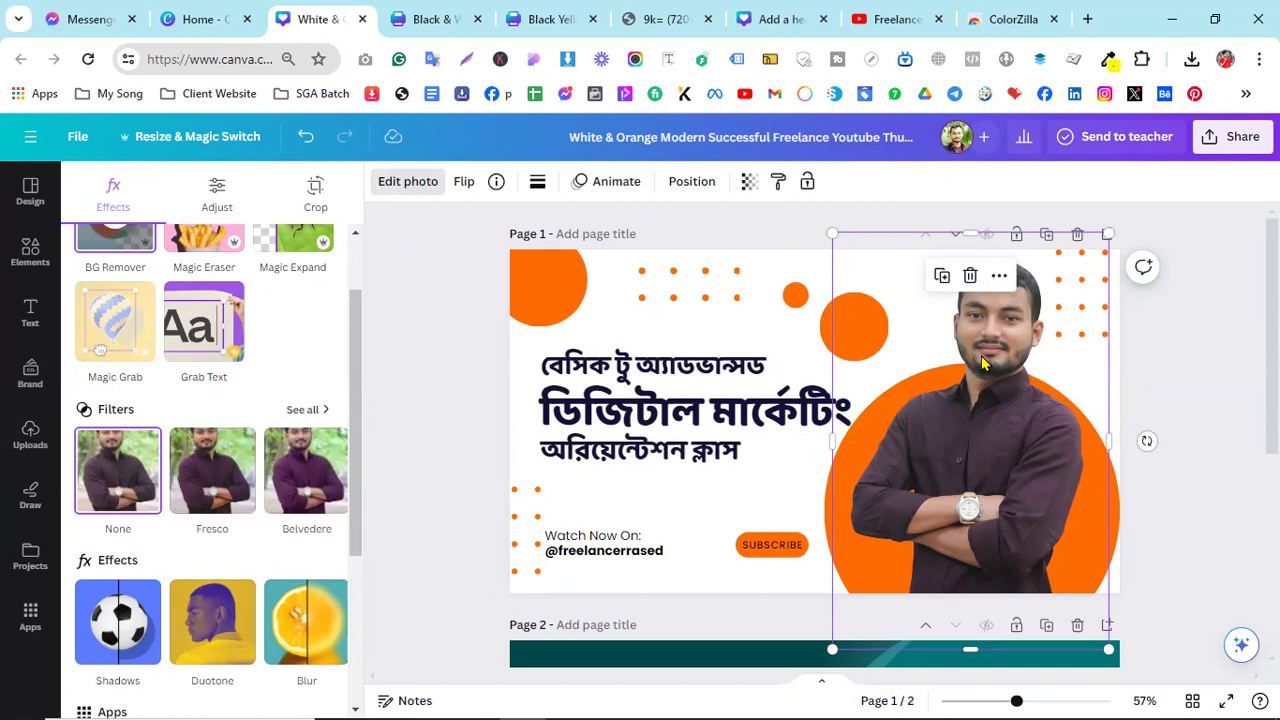
left_click(214, 483)
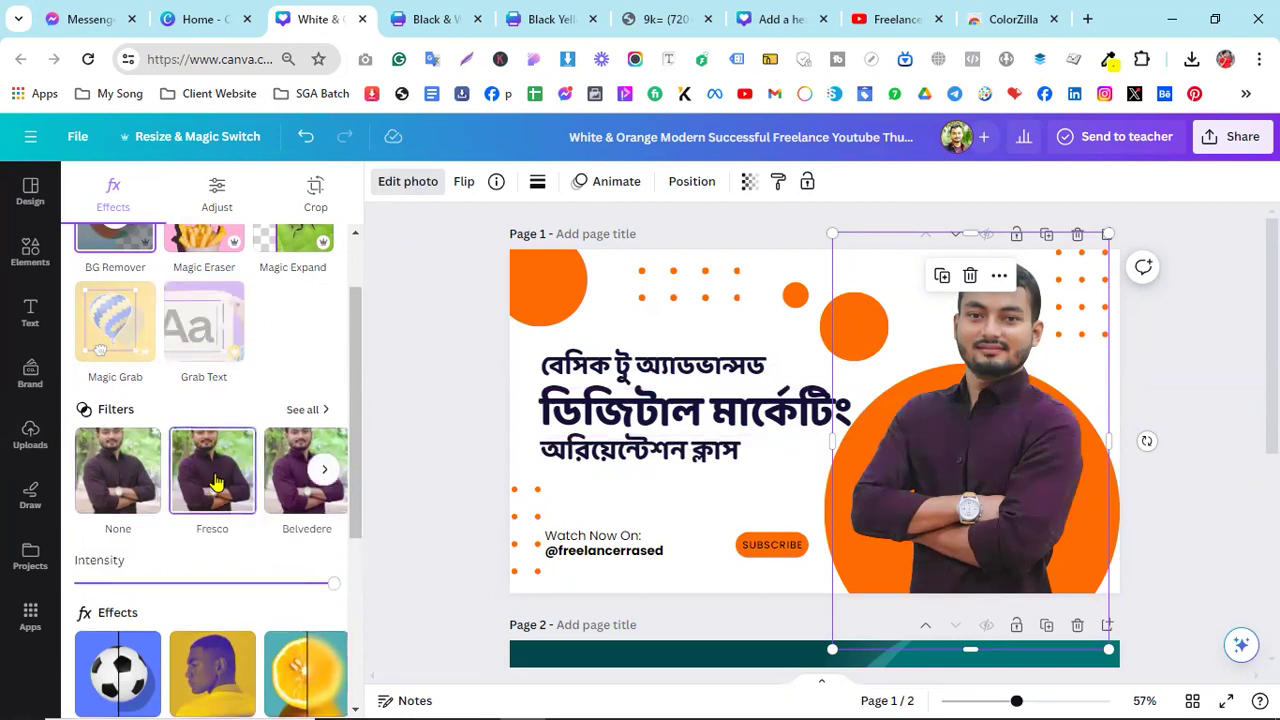
left_click(285, 477)
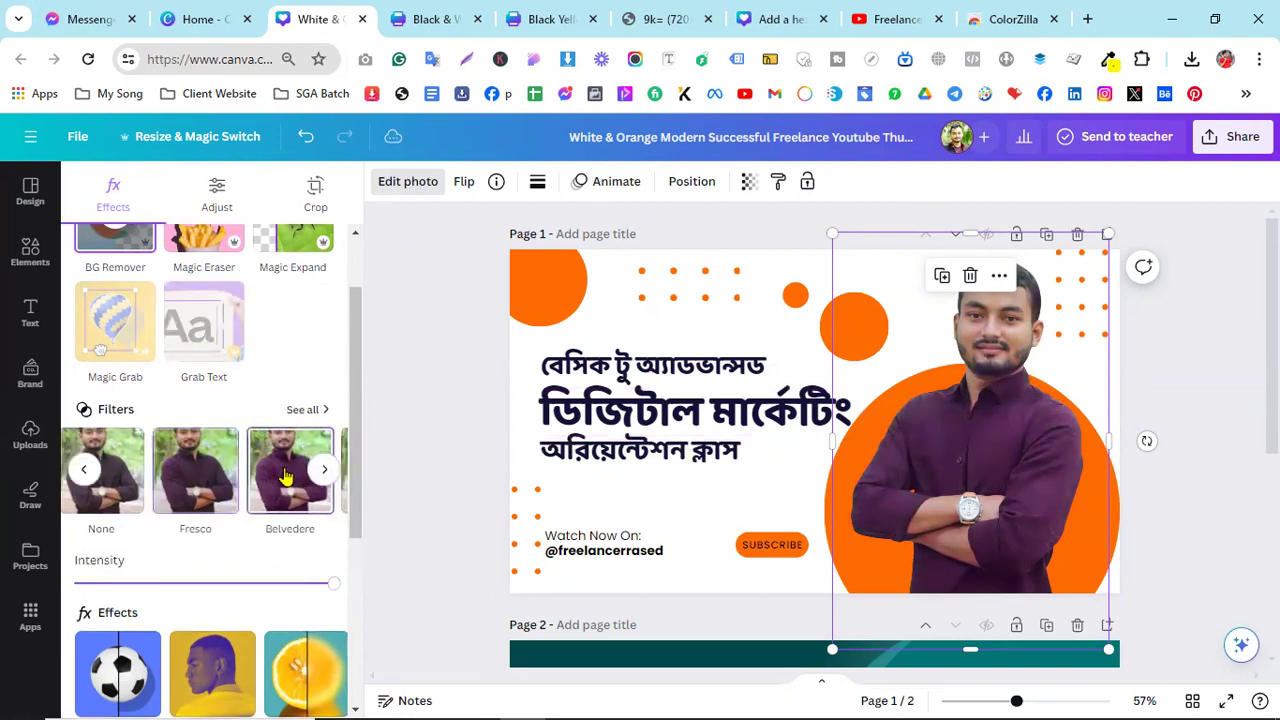
mouse_move(291, 468)
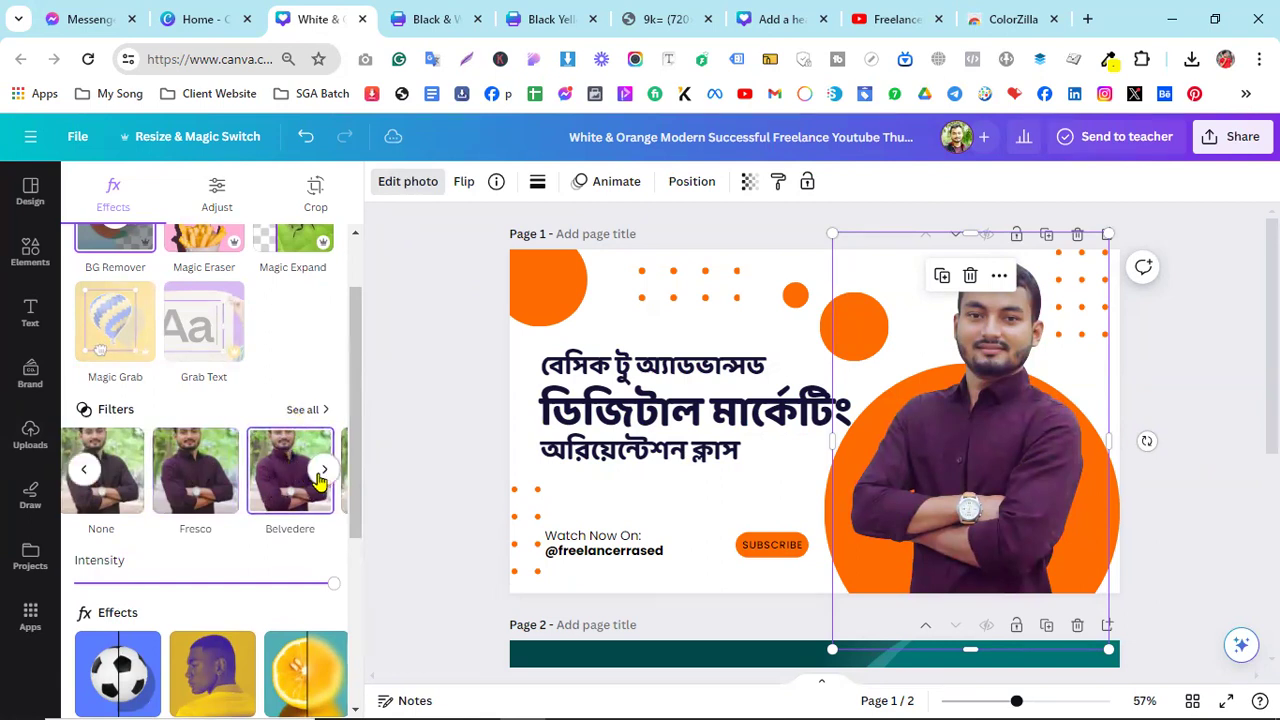
left_click(324, 470)
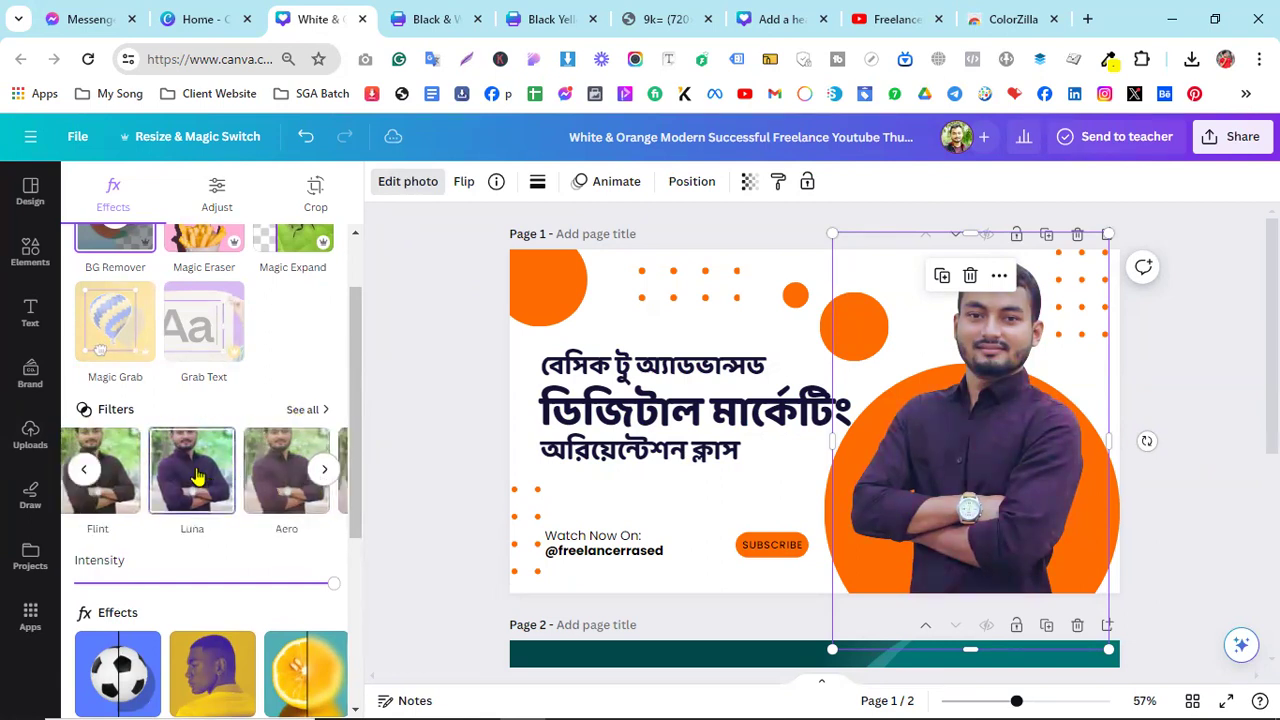
scroll(197, 477, "left", 2)
left_click(287, 484)
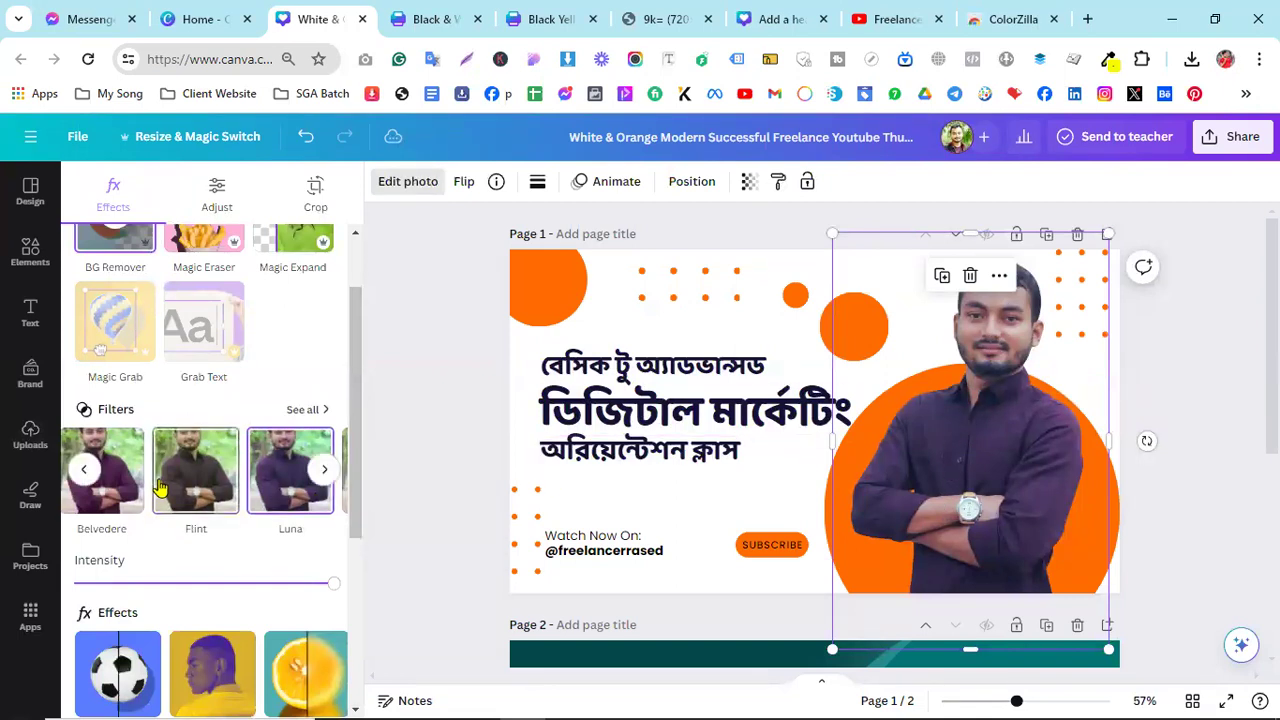
- Set the filter back to None and auto-adjust the photo's colours
left_click(325, 474)
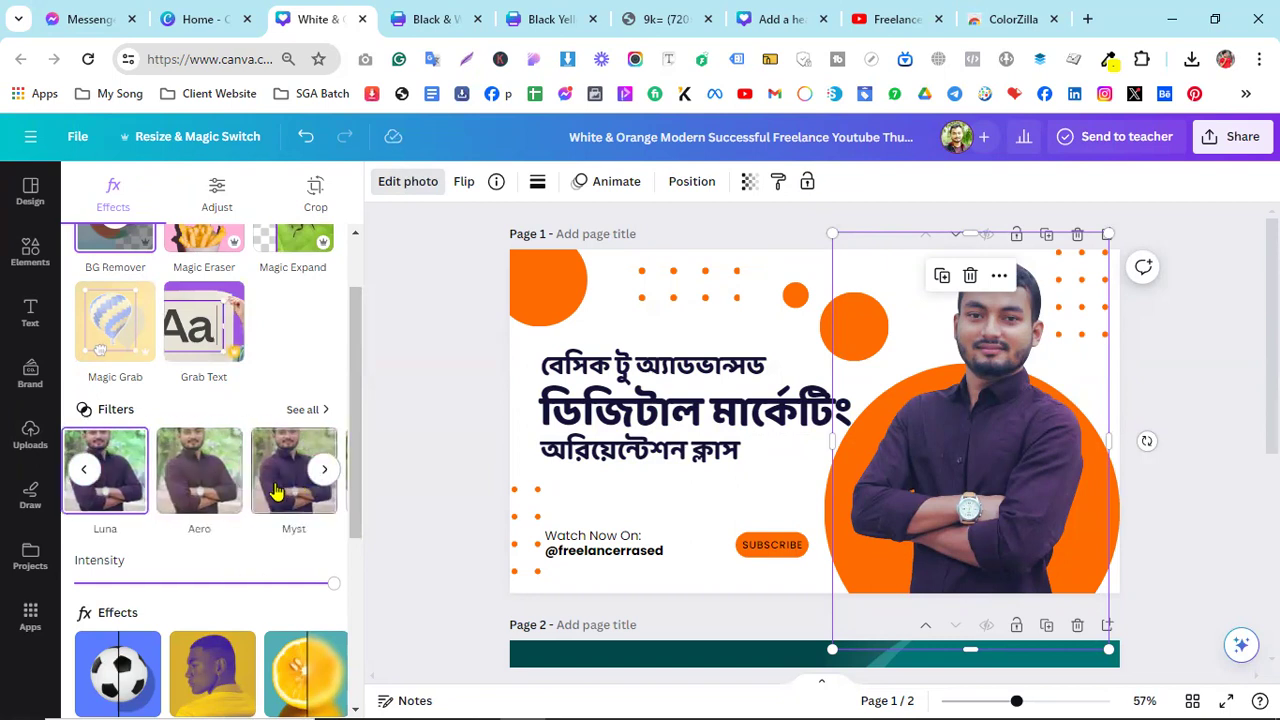
left_click(90, 476)
left_click(86, 470)
left_click(115, 475)
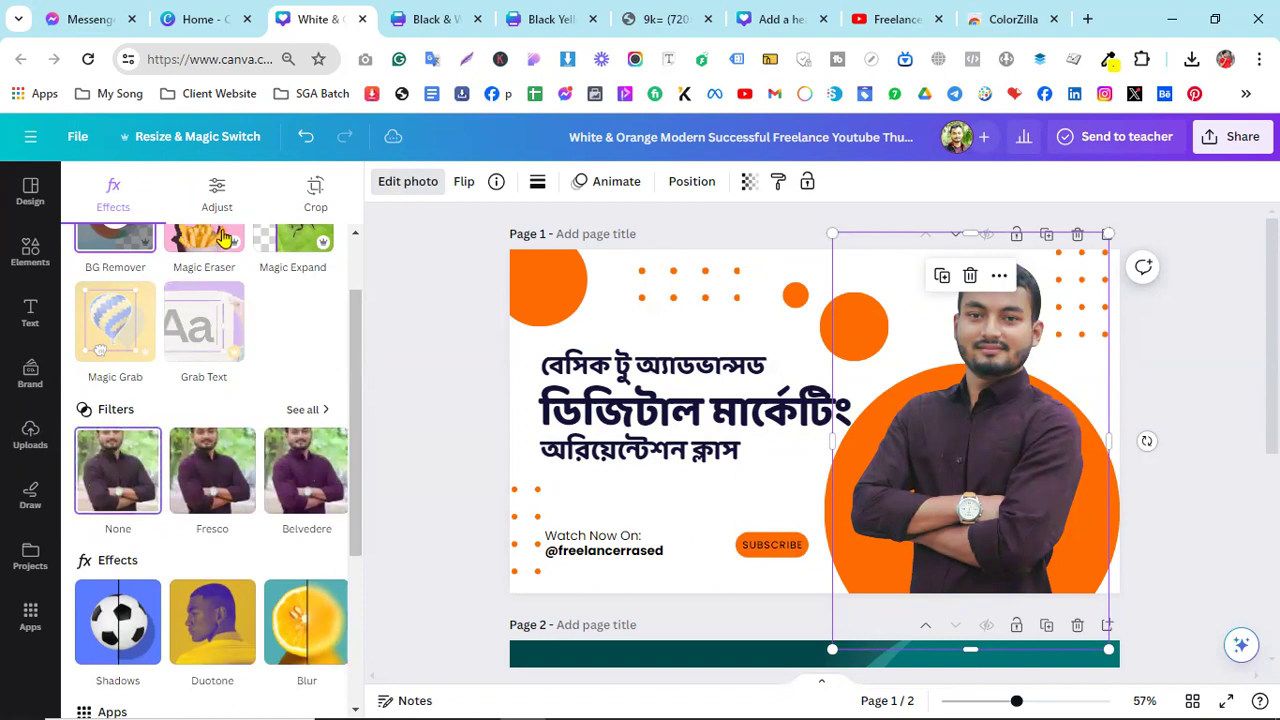
left_click(217, 192)
left_click(183, 262)
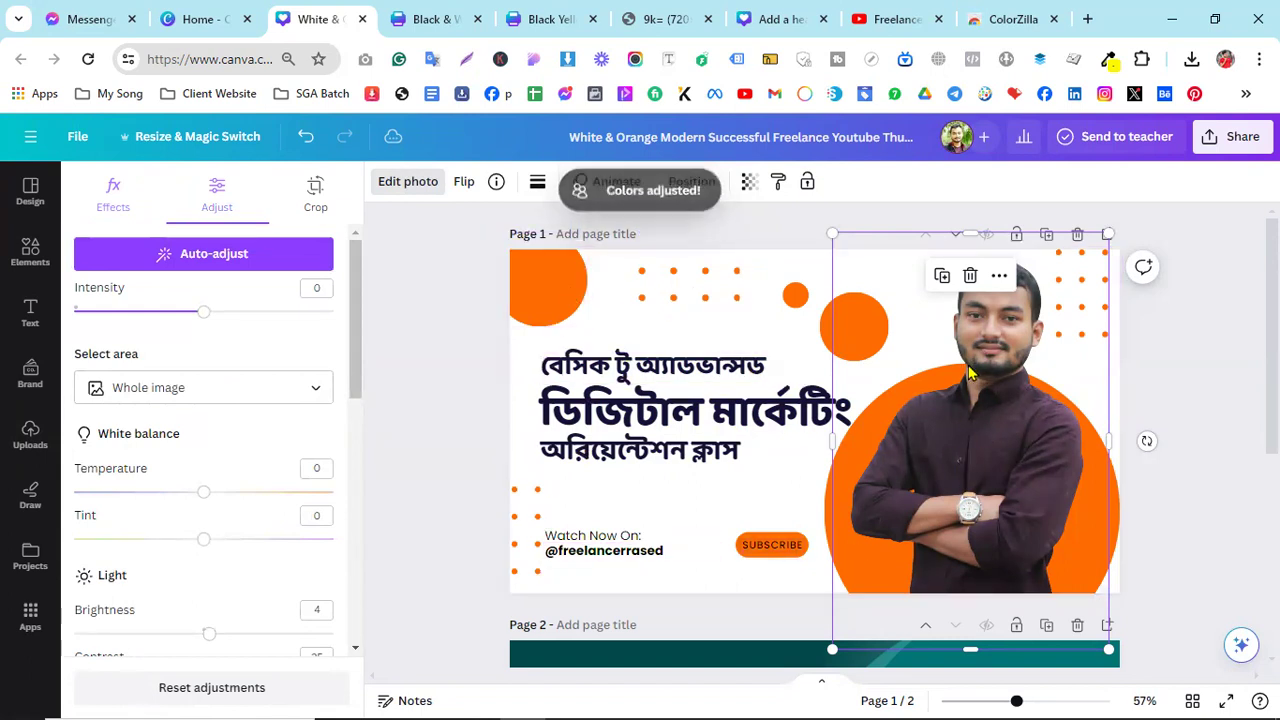
left_click(797, 331)
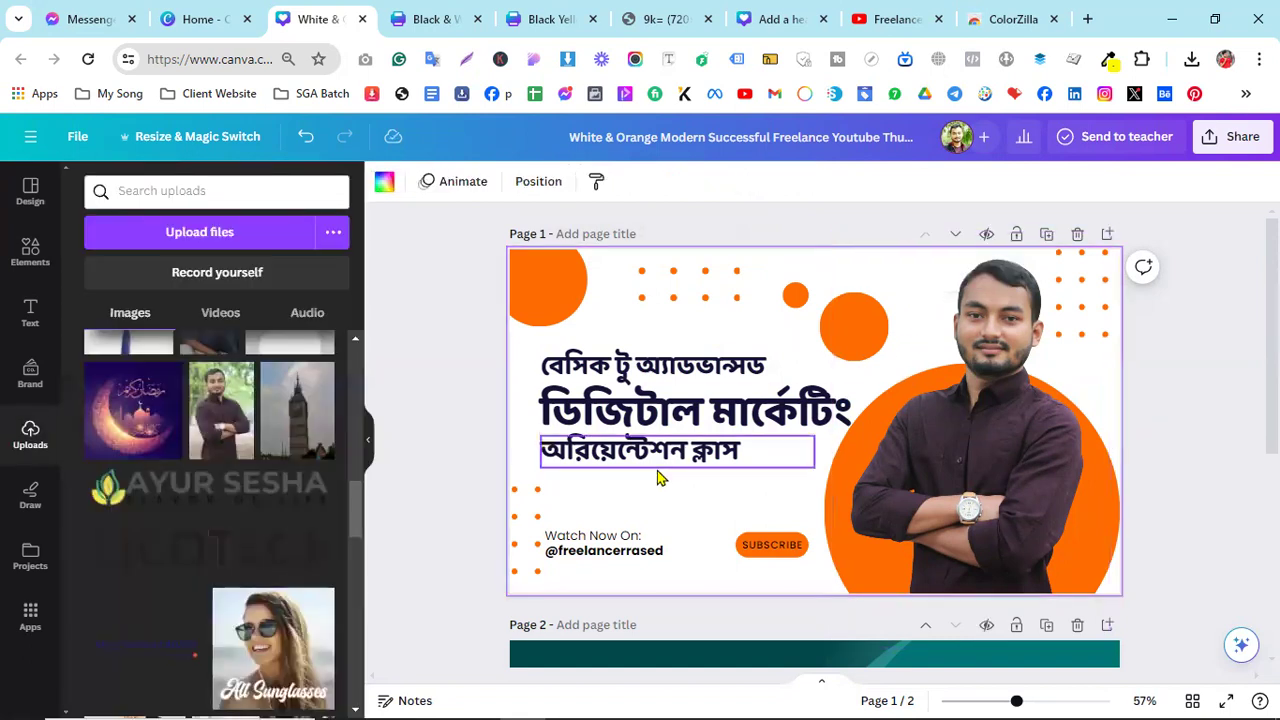
scroll(660, 477, "down", 3)
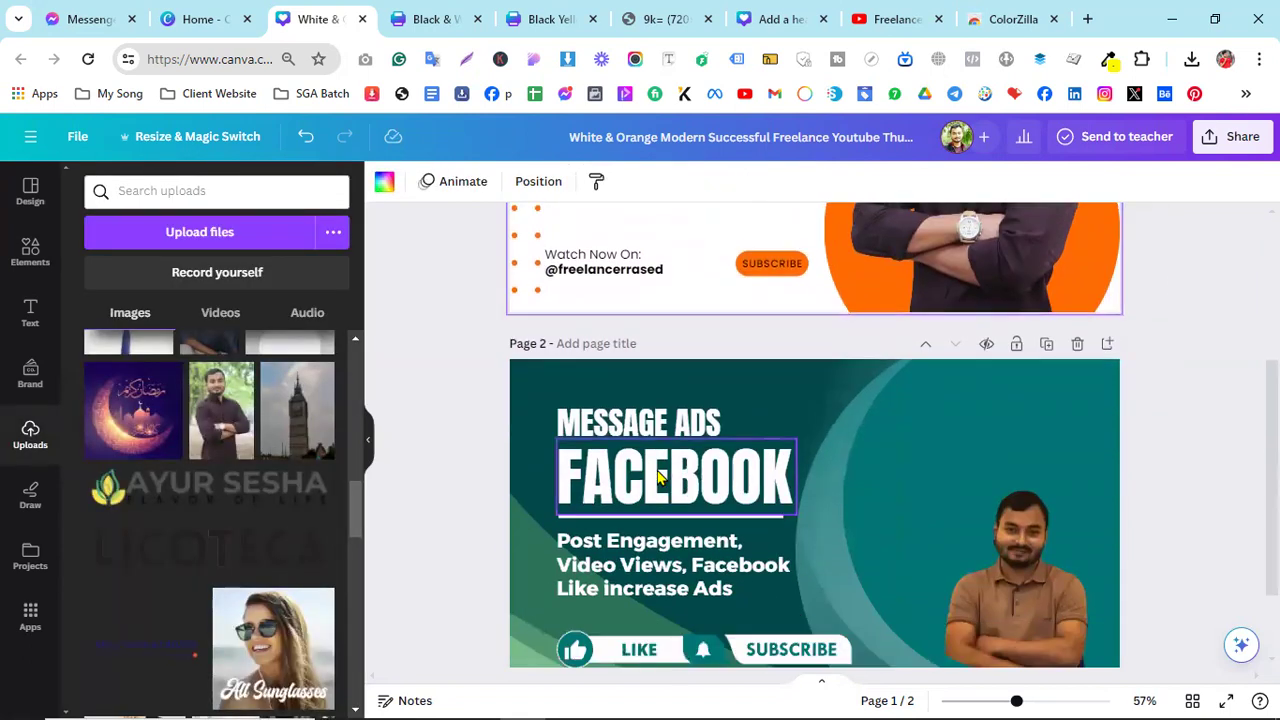
scroll(658, 477, "down", 2)
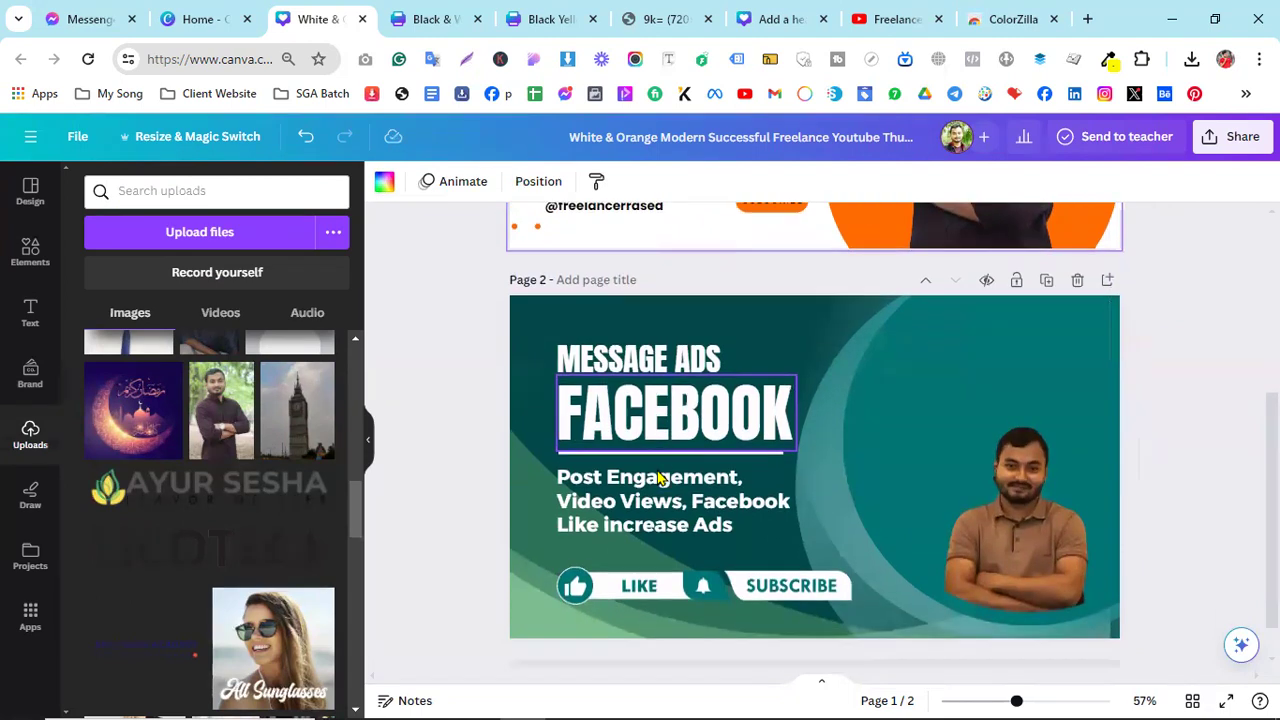
scroll(622, 503, "up", 5)
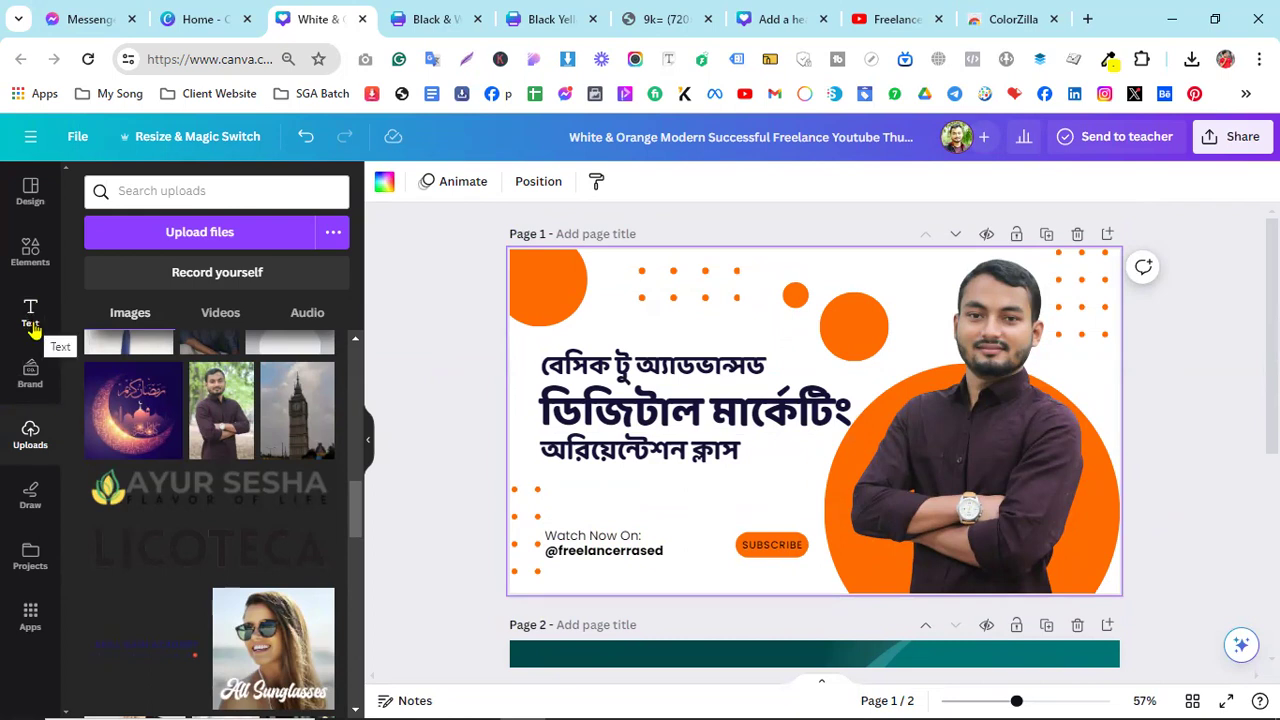
- Add a heading box above the Bengali title, then switch to the Messenger tab
left_click(31, 318)
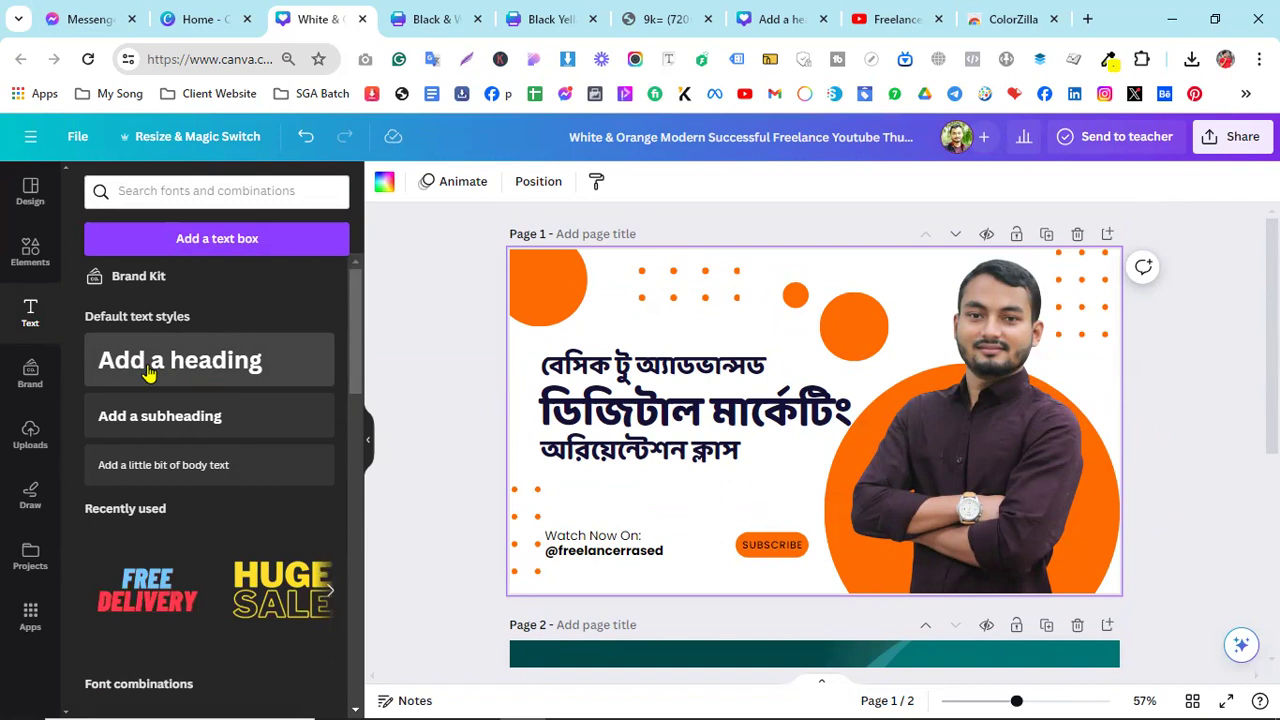
mouse_move(90, 19)
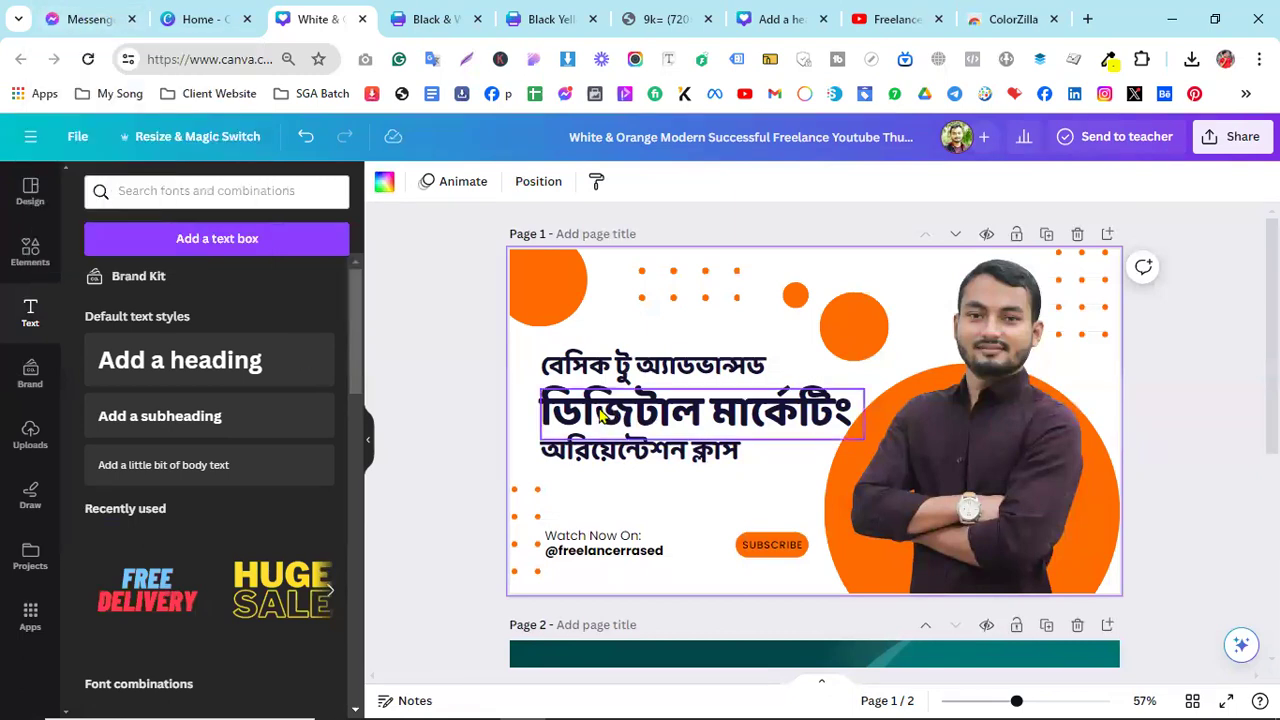
left_click(170, 372)
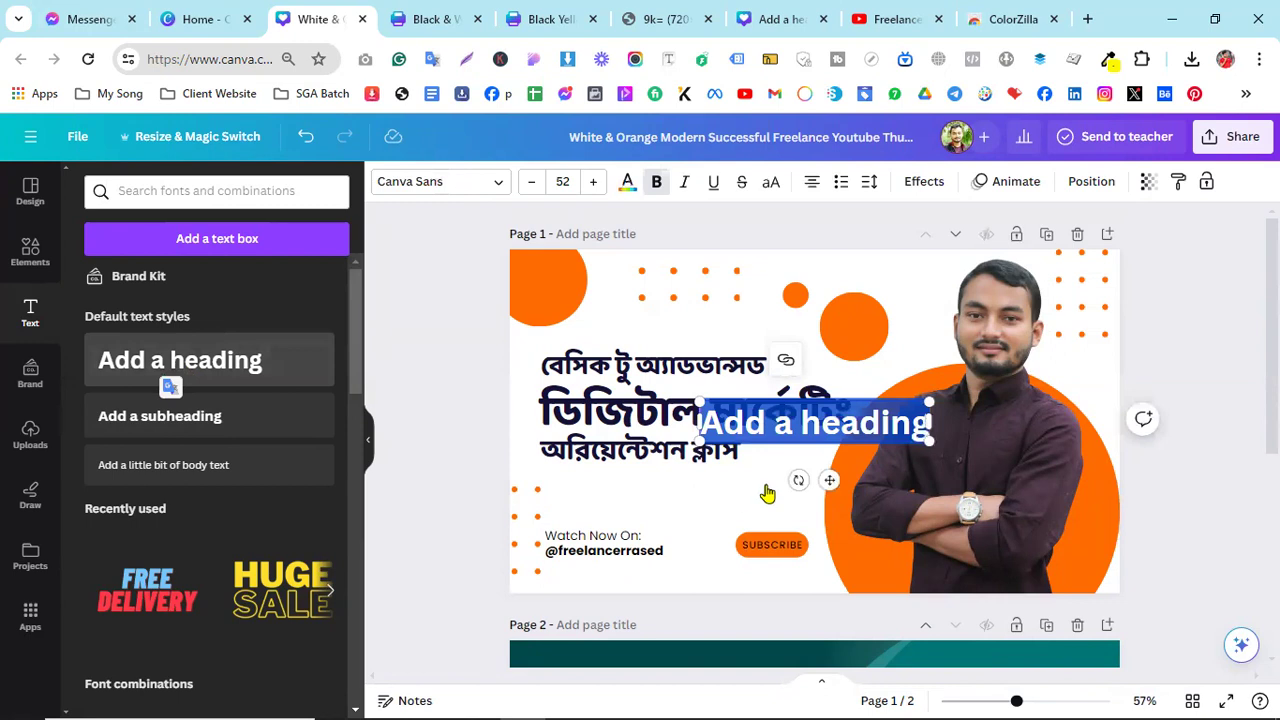
left_click_drag(830, 480, 750, 380)
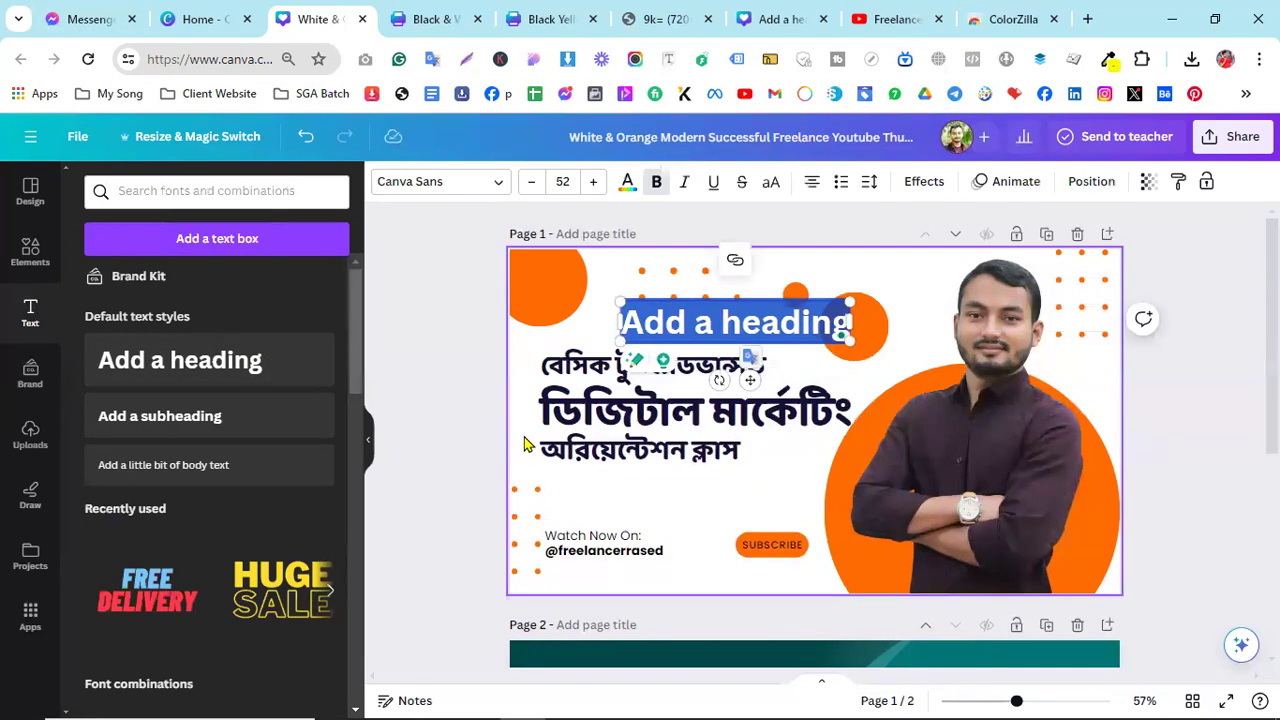
key("alt")
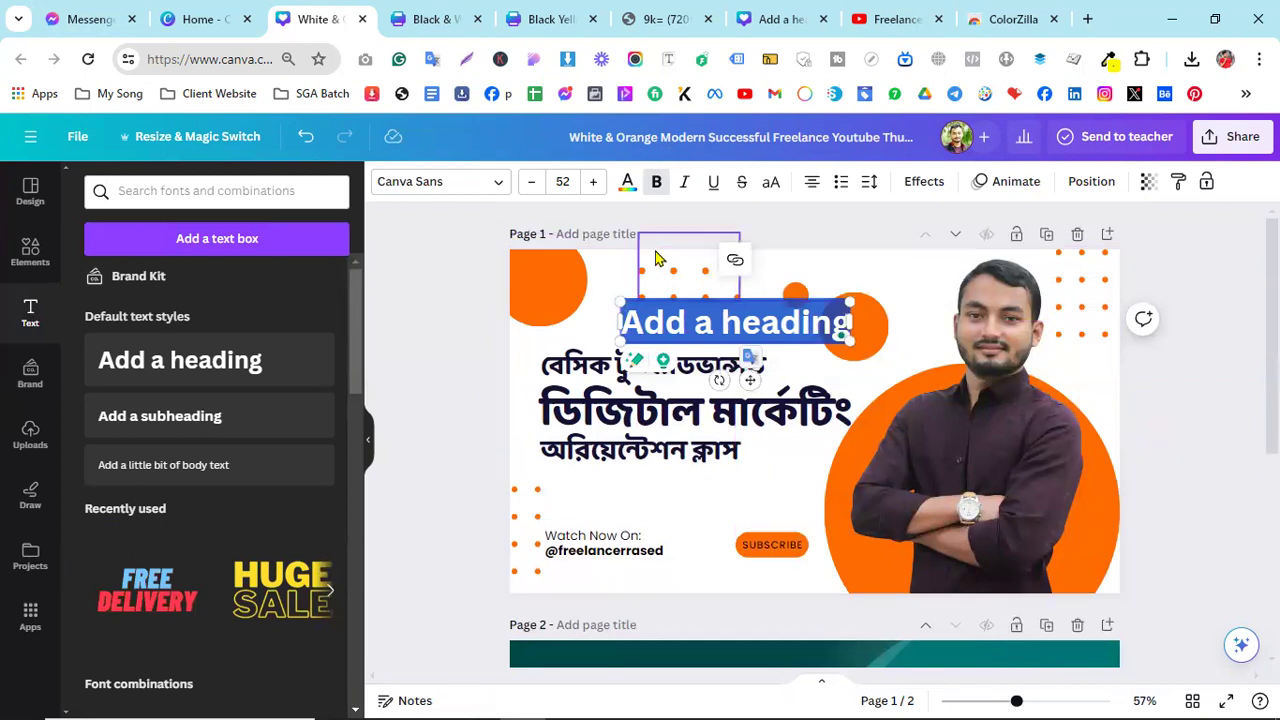
left_click(112, 12)
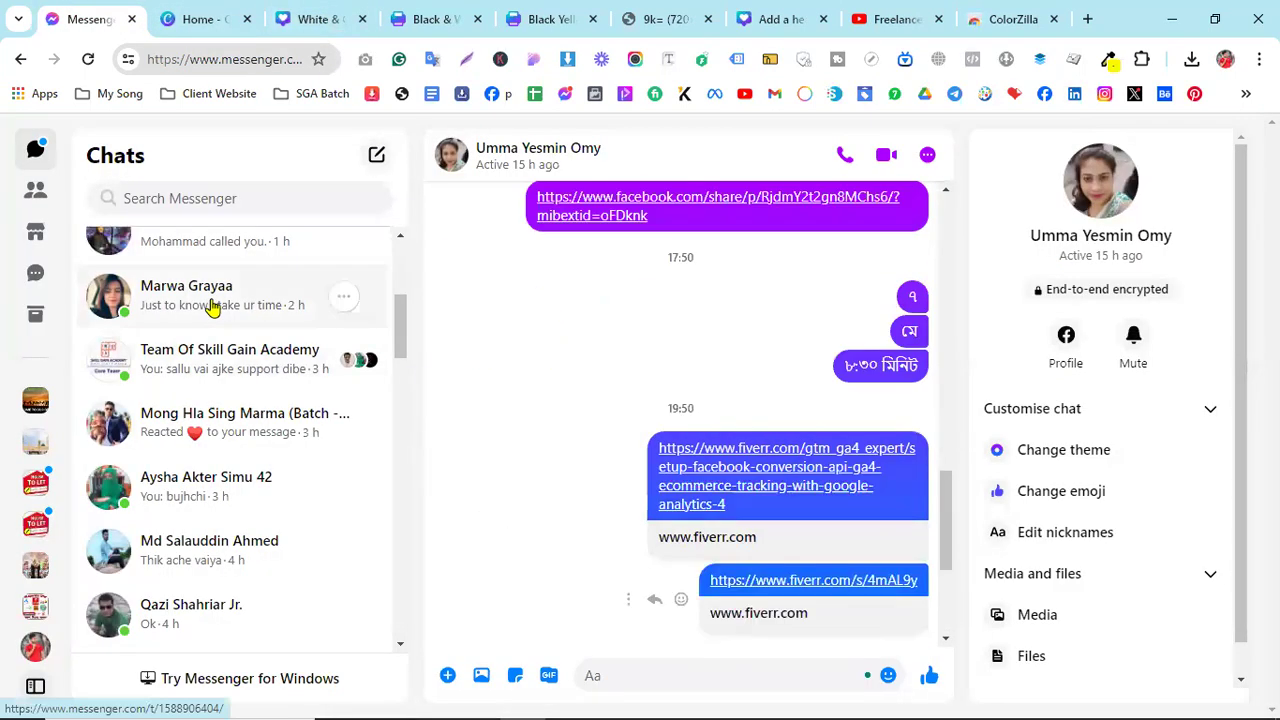
- Copy the ৮:৩০ মিনিট message text in Messenger
scroll(210, 330, "up", 4)
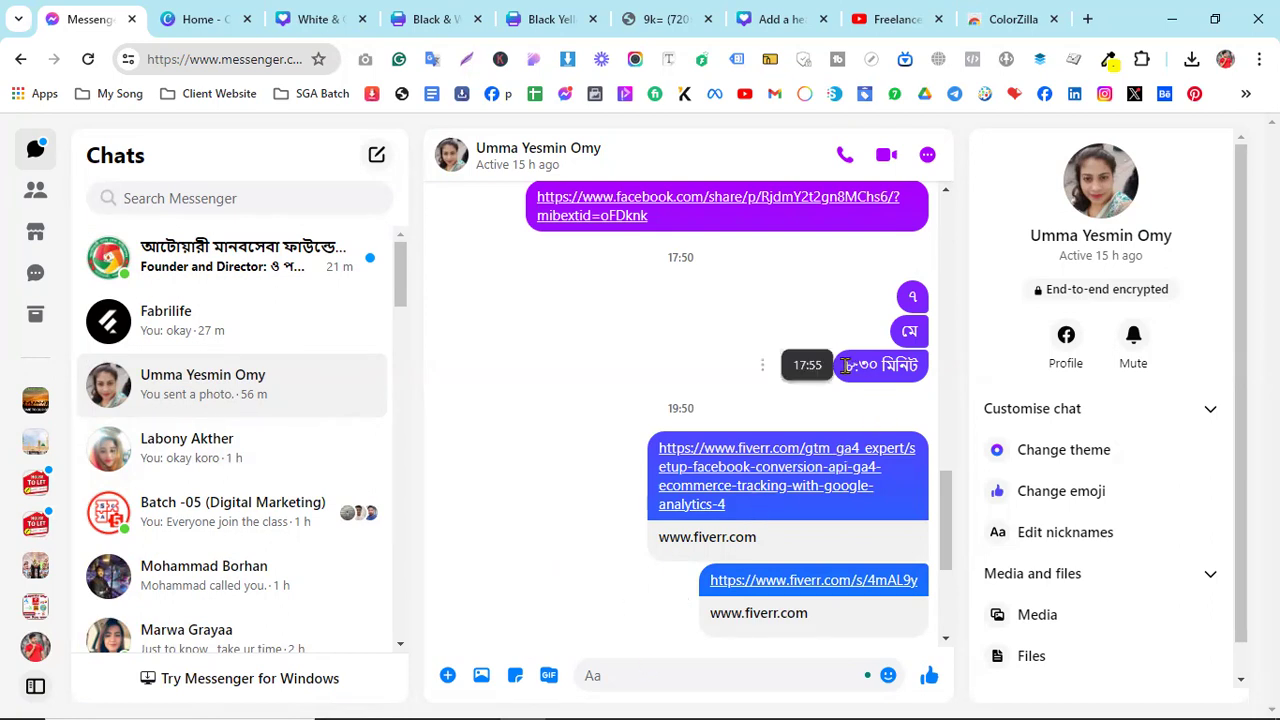
left_click_drag(860, 365, 918, 367)
key("ctrl+c")
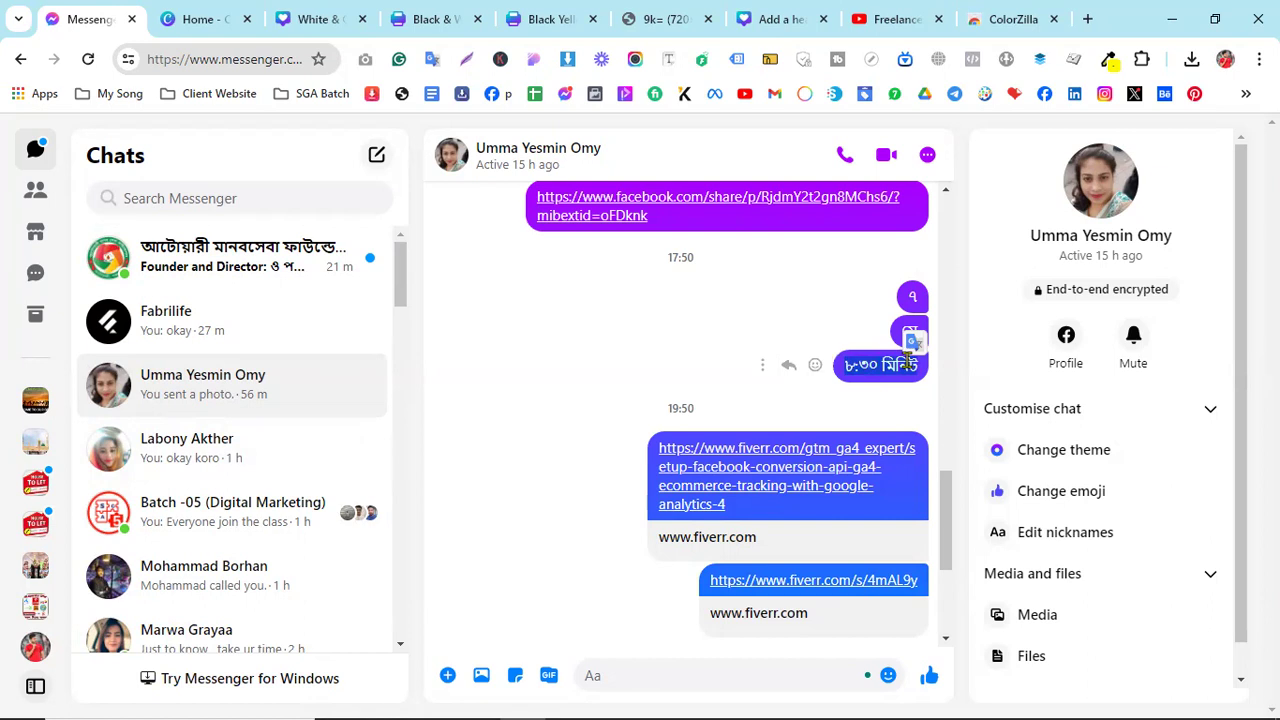
right_click(905, 370)
left_click(945, 381)
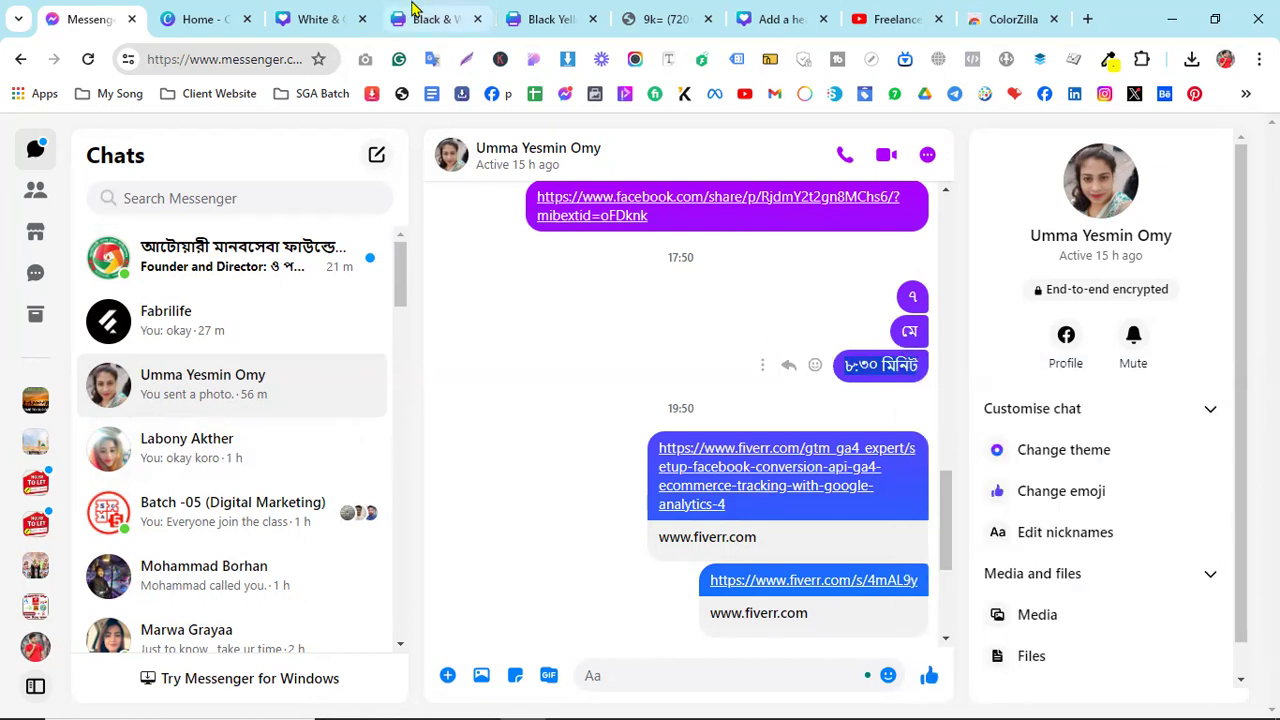
- Go back through the browser tabs to the White & Orange Canva design
left_click(420, 19)
left_click(512, 10)
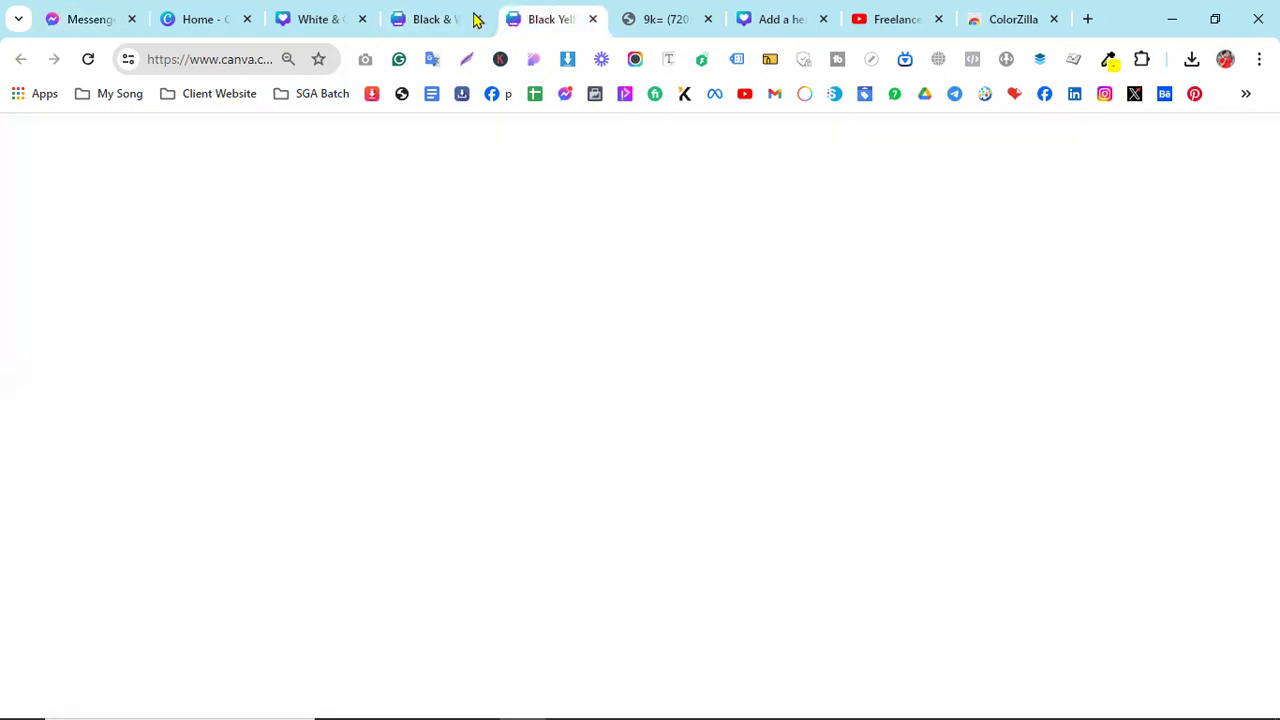
left_click(326, 12)
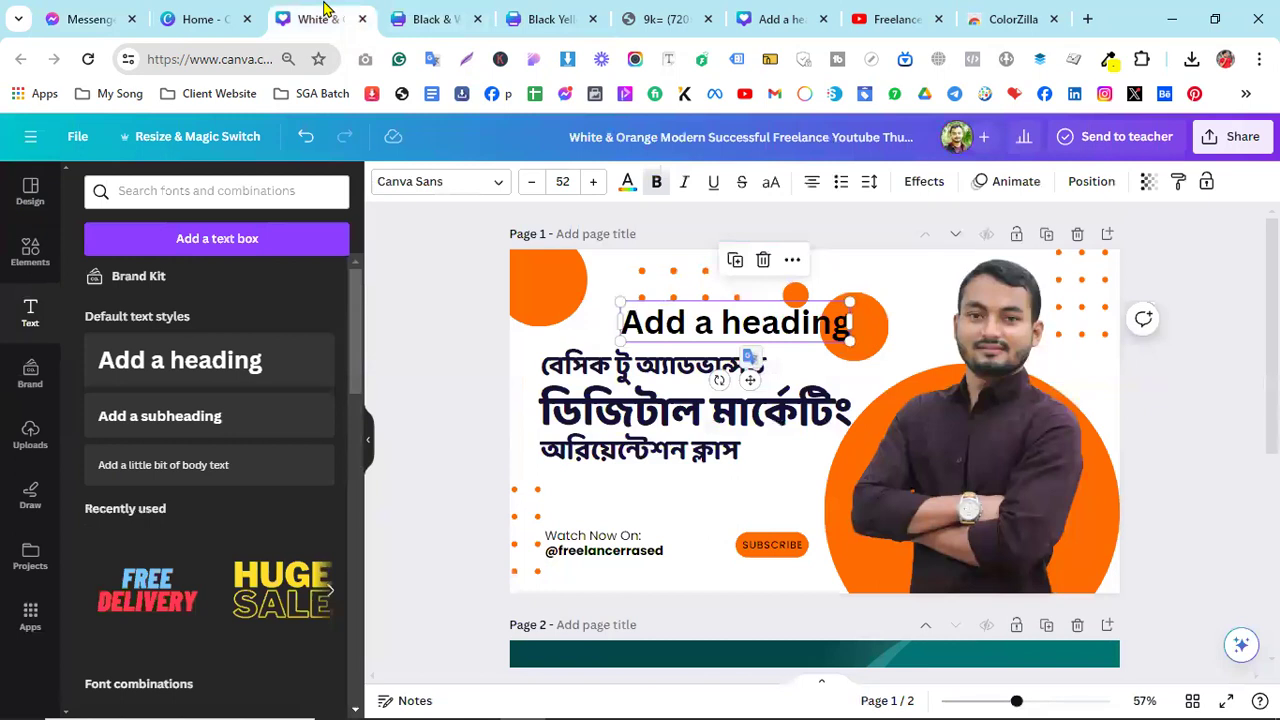
- Paste ৮:৩০ মিনিট into the placeholder heading, then delete that heading
double_click(684, 323)
right_click(684, 323)
left_click(762, 436)
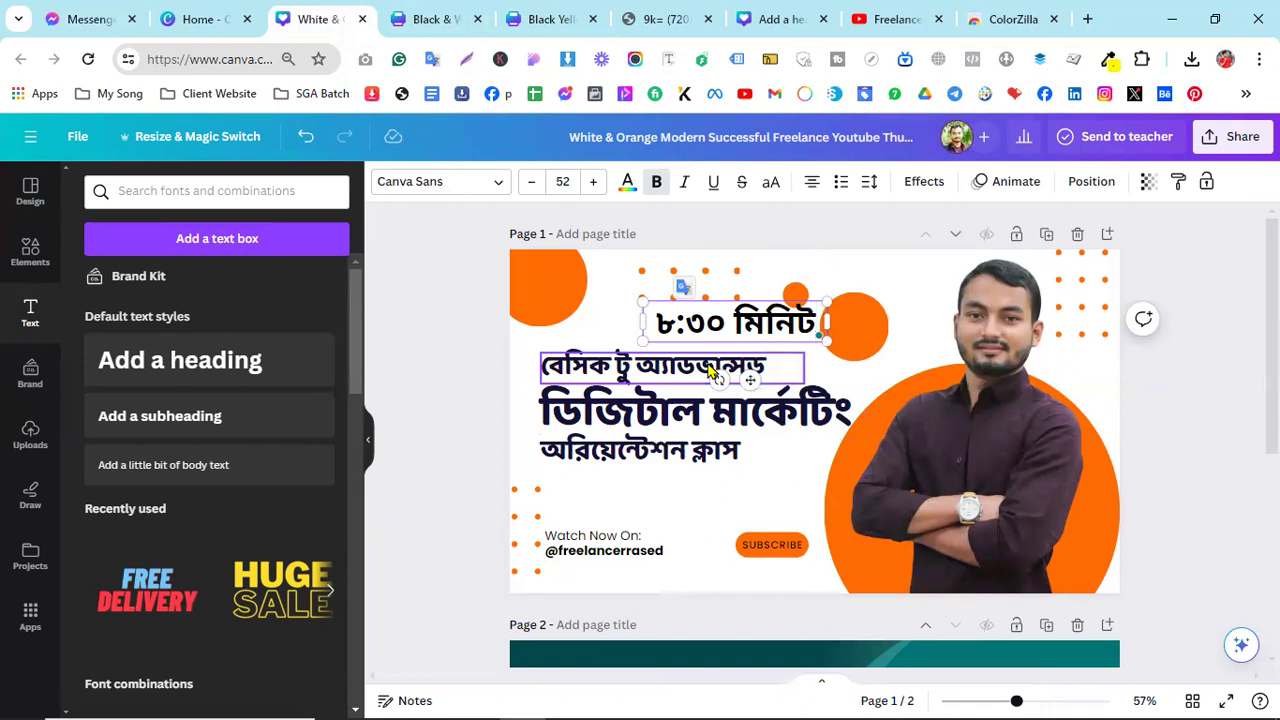
left_click(692, 320)
triple_click(694, 319)
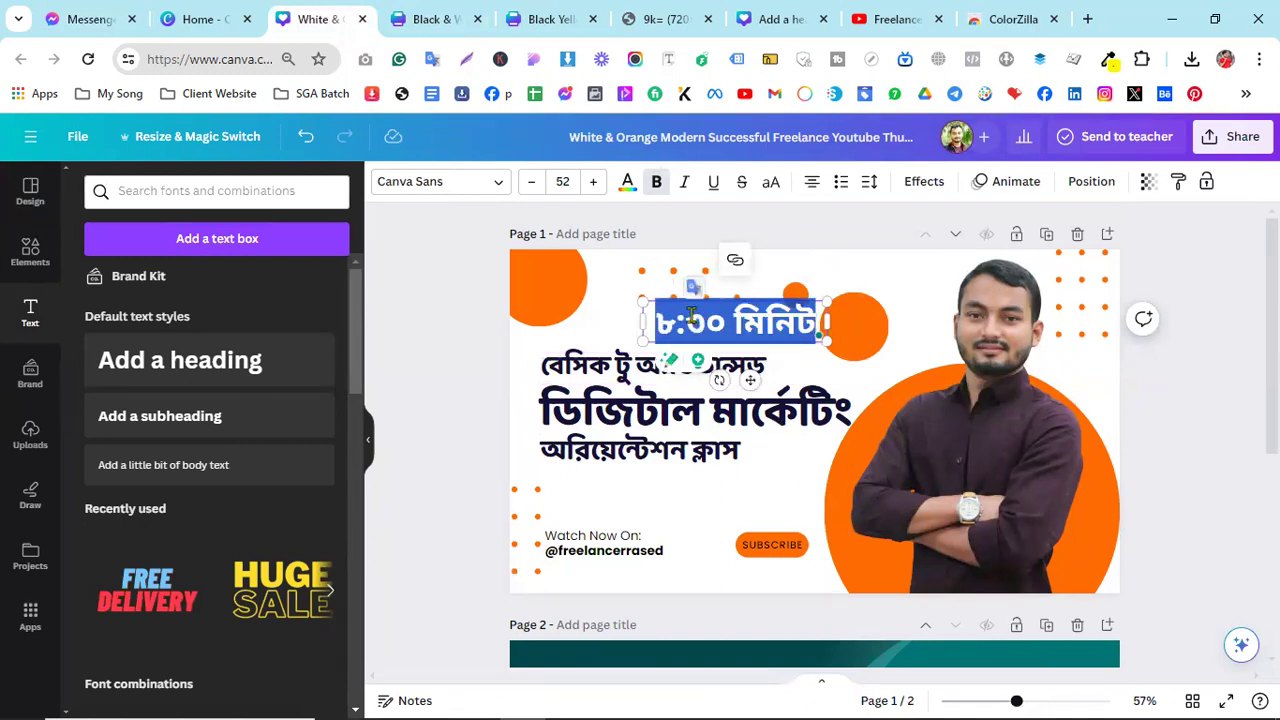
left_click(830, 360)
left_click(745, 330)
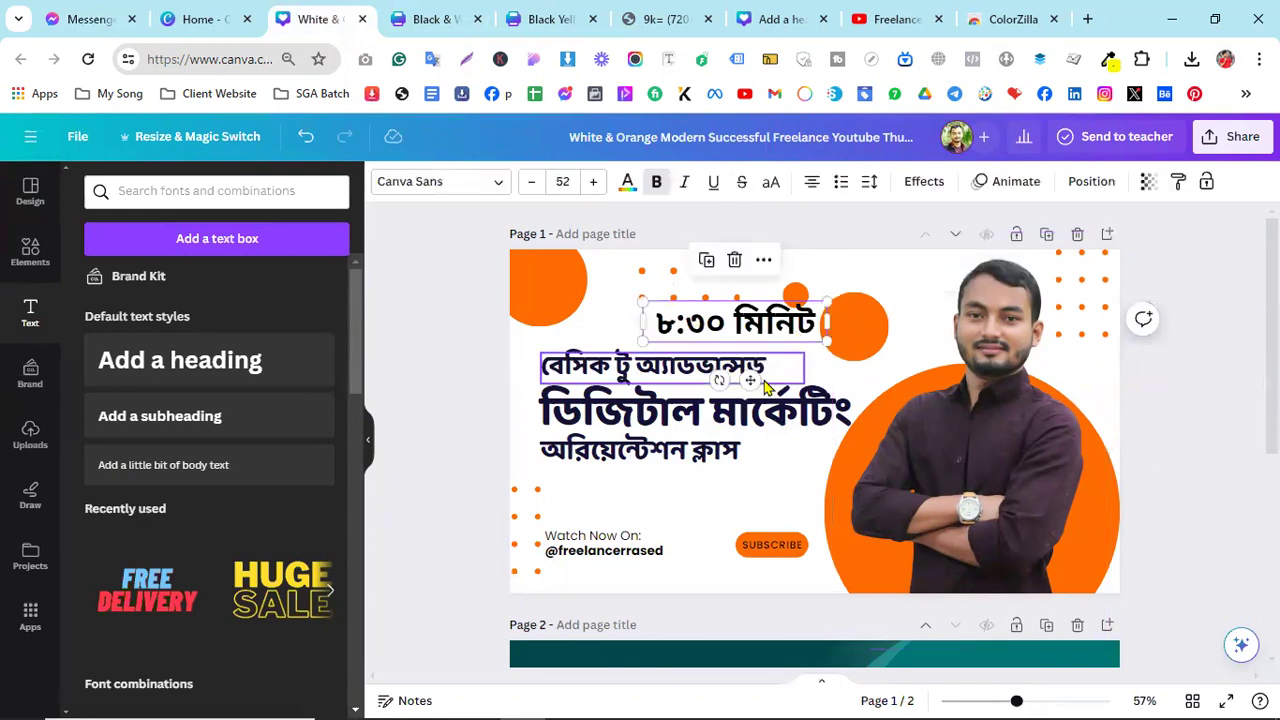
key("Delete")
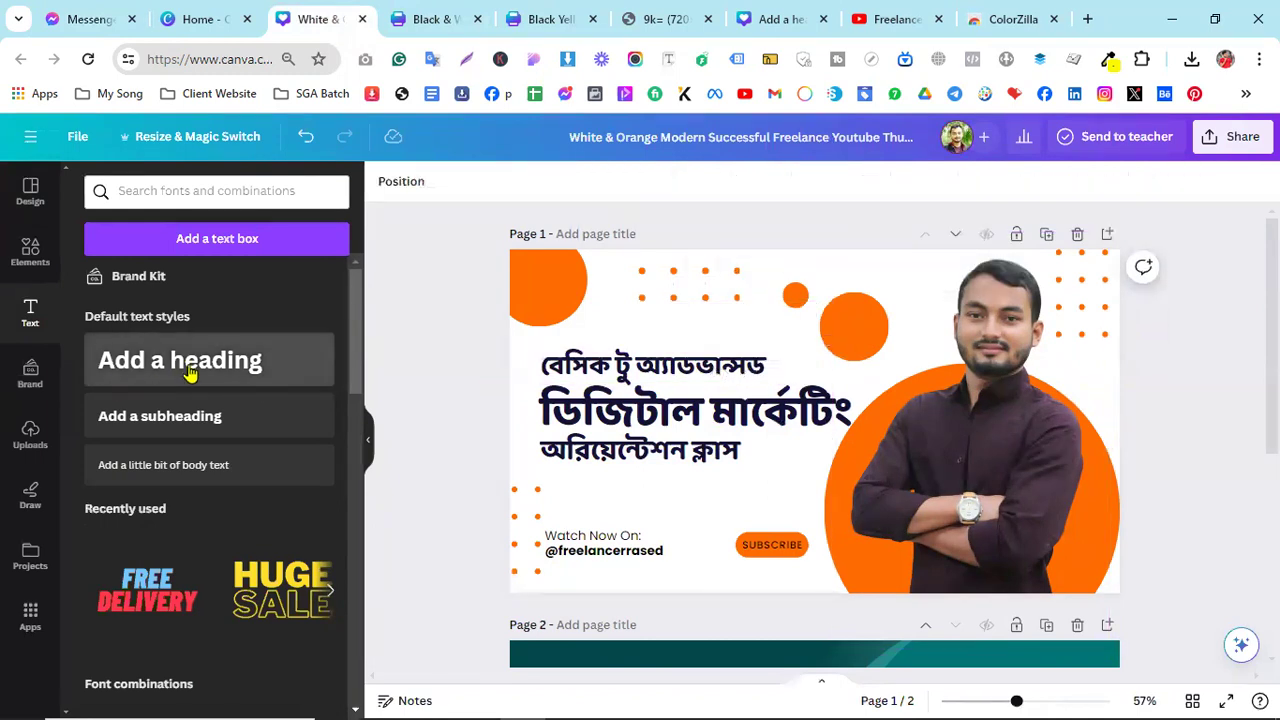
- Add a new heading reading 'স্কিল গেইন একাডেমি' above the Bengali title
left_click_drag(728, 370, 775, 362)
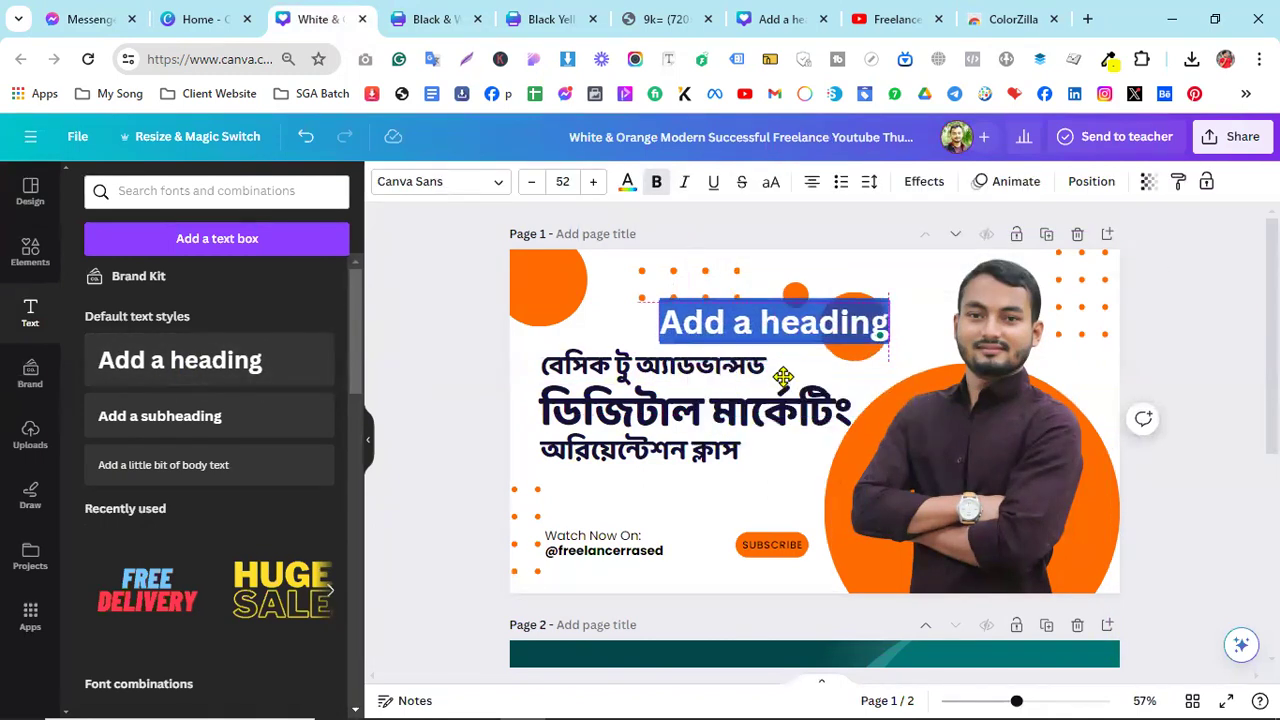
type("ফ")
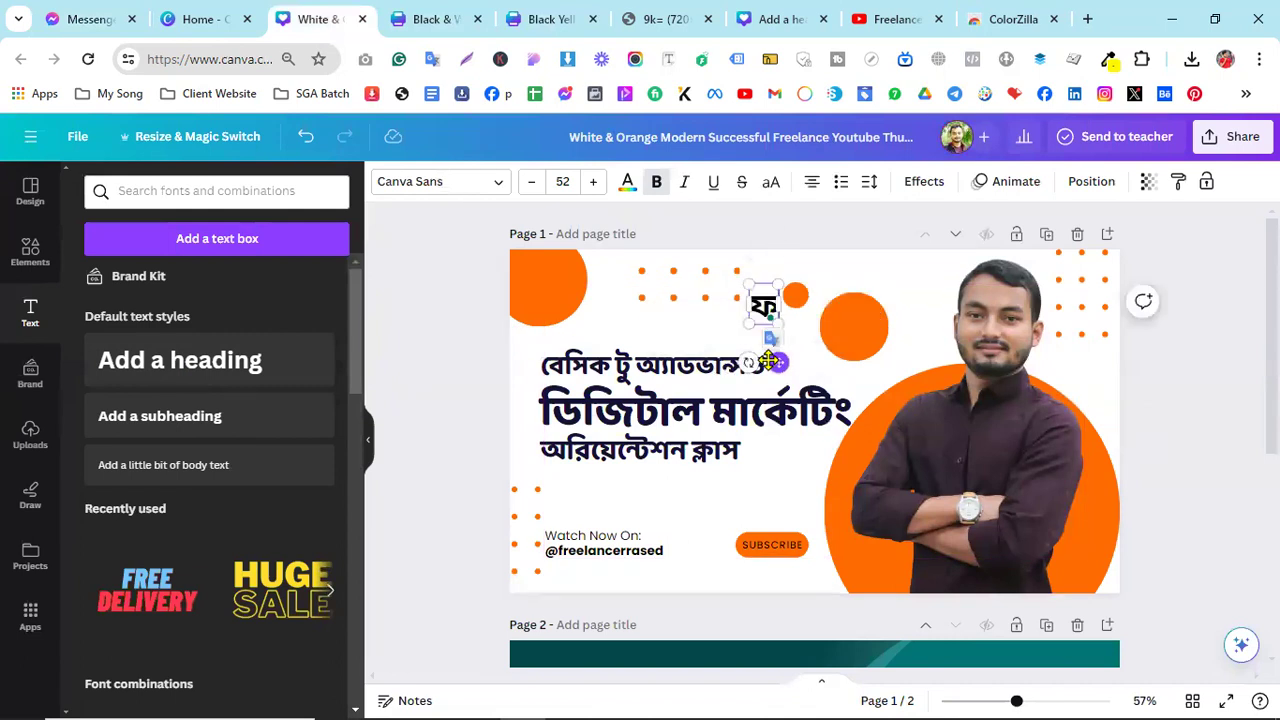
key("BackSpace")
type("রপসে")
key("BackSpace")
key("BackSpace")
key("BackSpace")
key("BackSpace")
type("সি")
key("BackSpace")
type("্কিলে")
key("BackSpace")
type("গেইন")
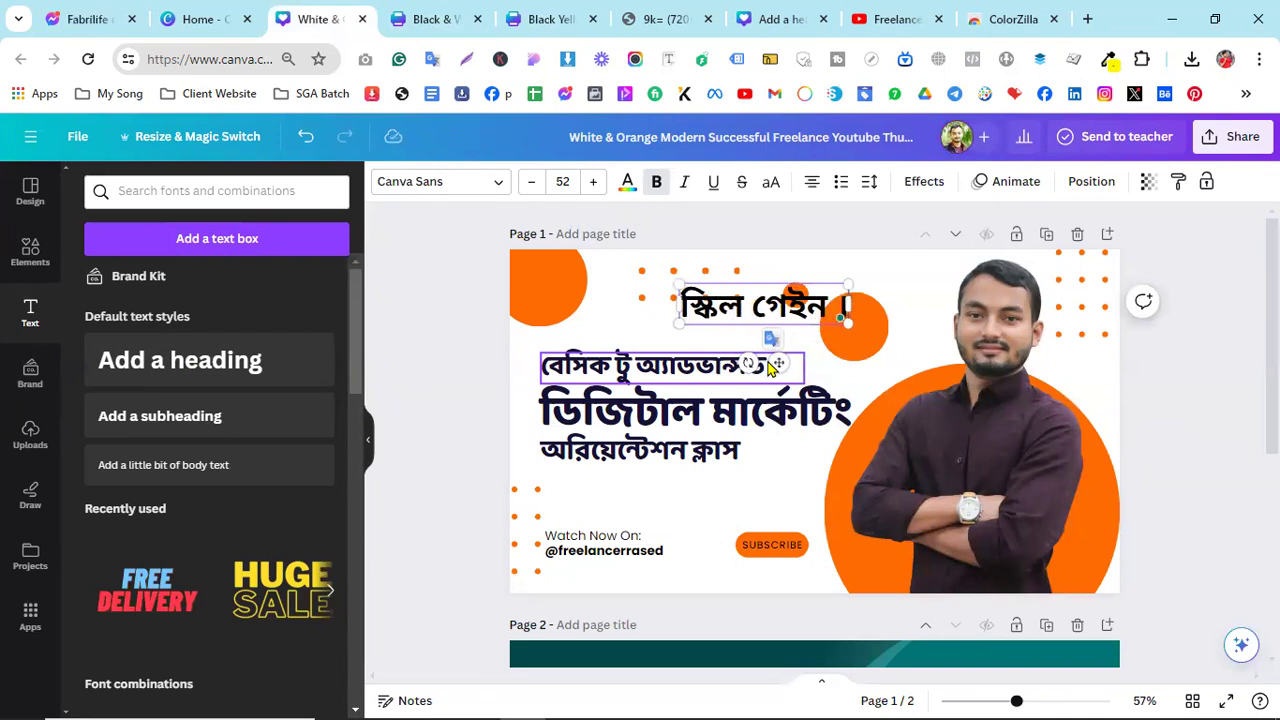
type("কে")
key("BackSpace")
key("BackSpace")
key("BackSpace")
key("BackSpace")
type("একাডেমি")
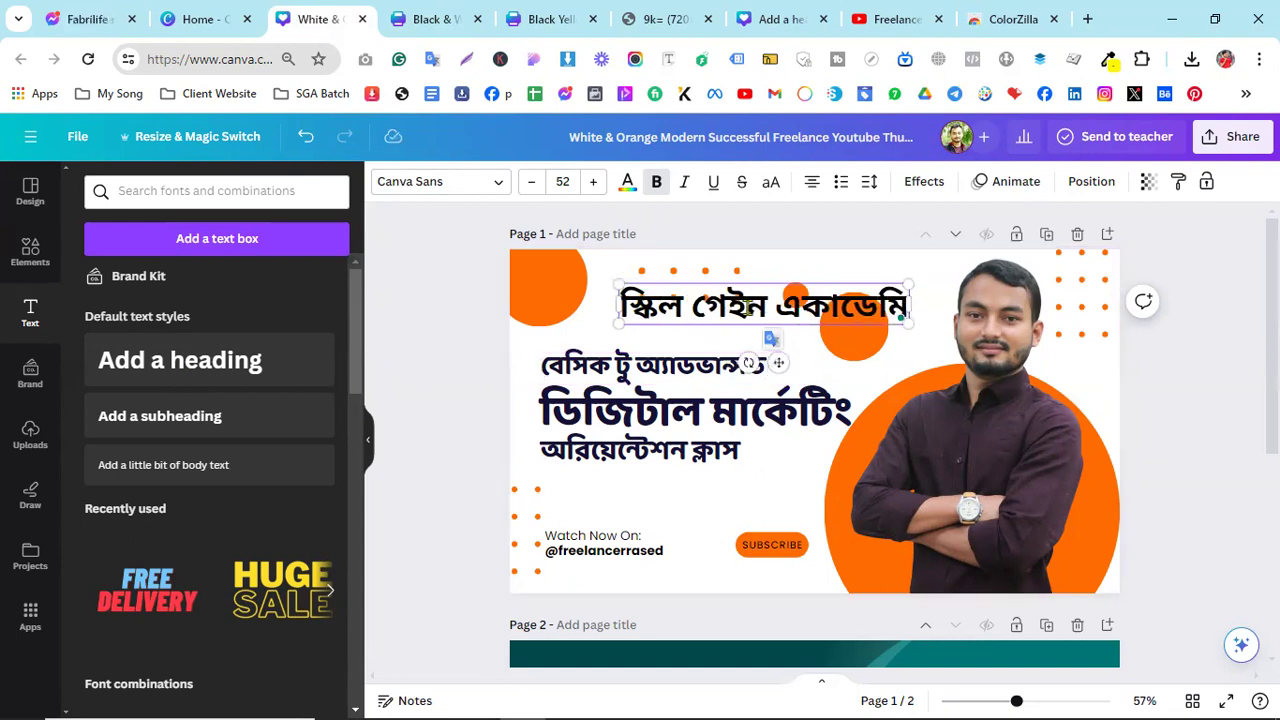
left_click_drag(777, 363, 751, 367)
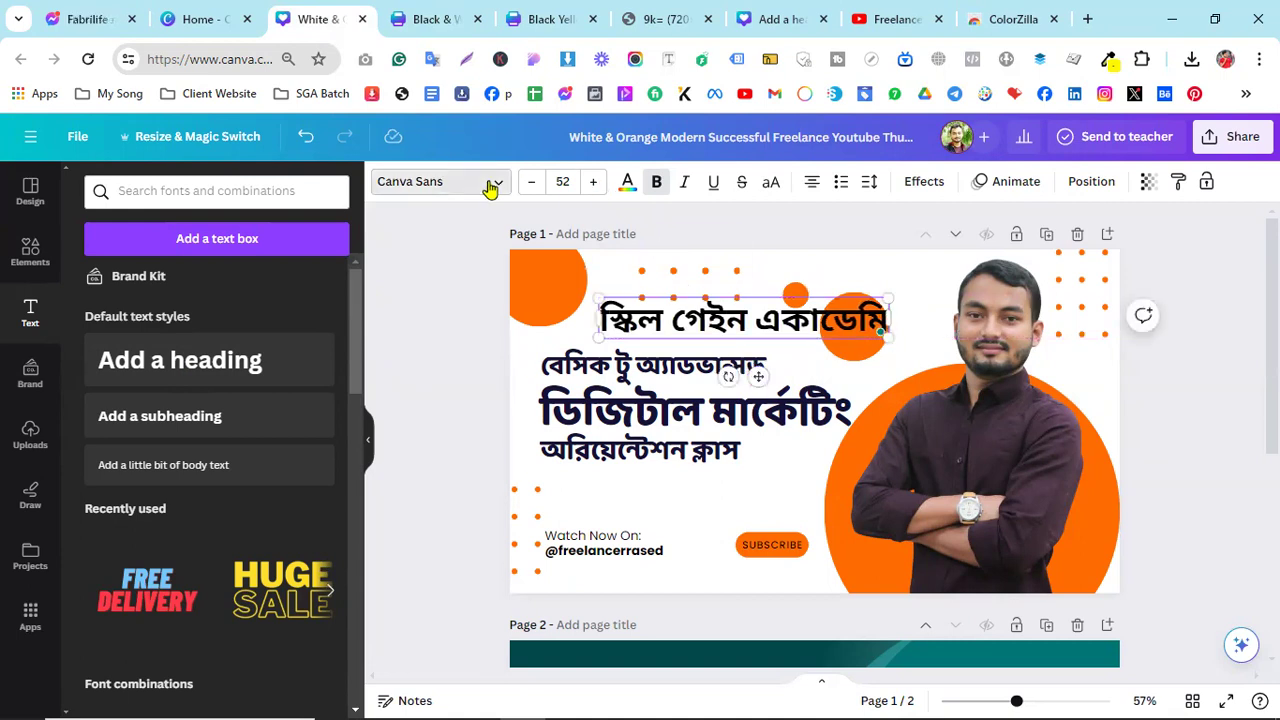
- Search the heading's font list for Bengali fonts
left_click(490, 185)
left_click(159, 232)
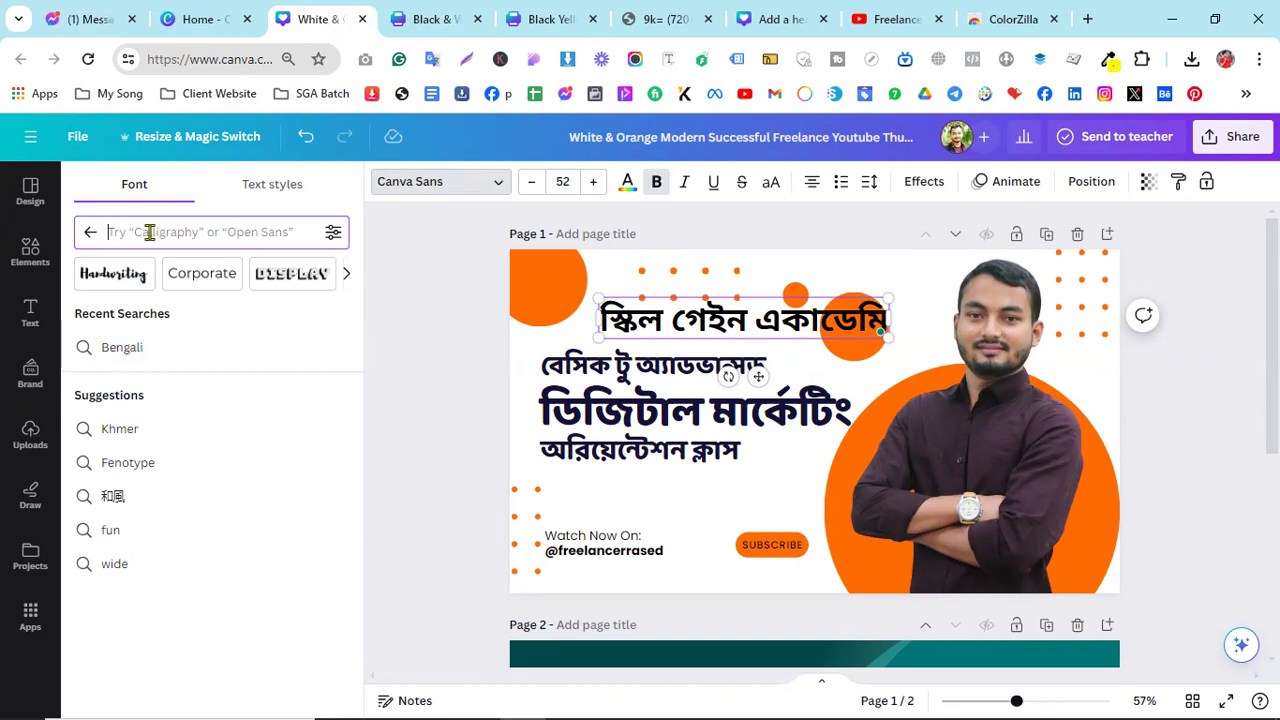
type("ক")
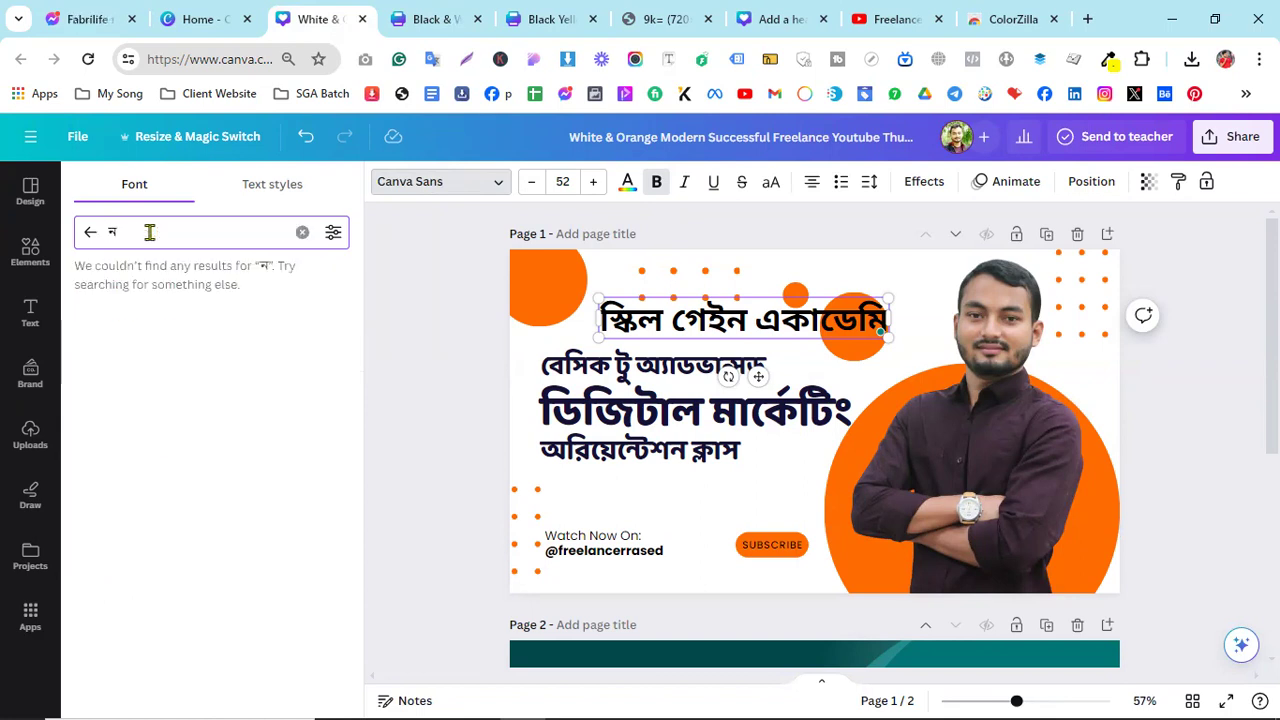
key("BackSpace")
type("bn")
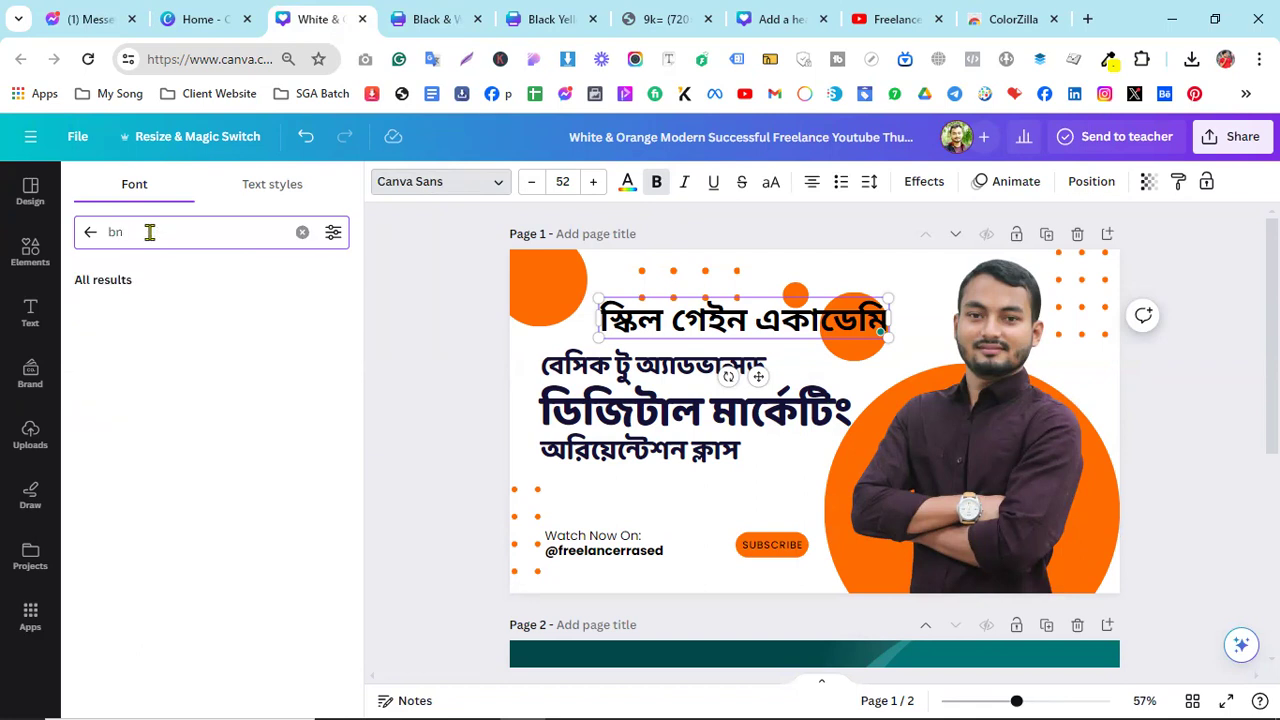
type("engl")
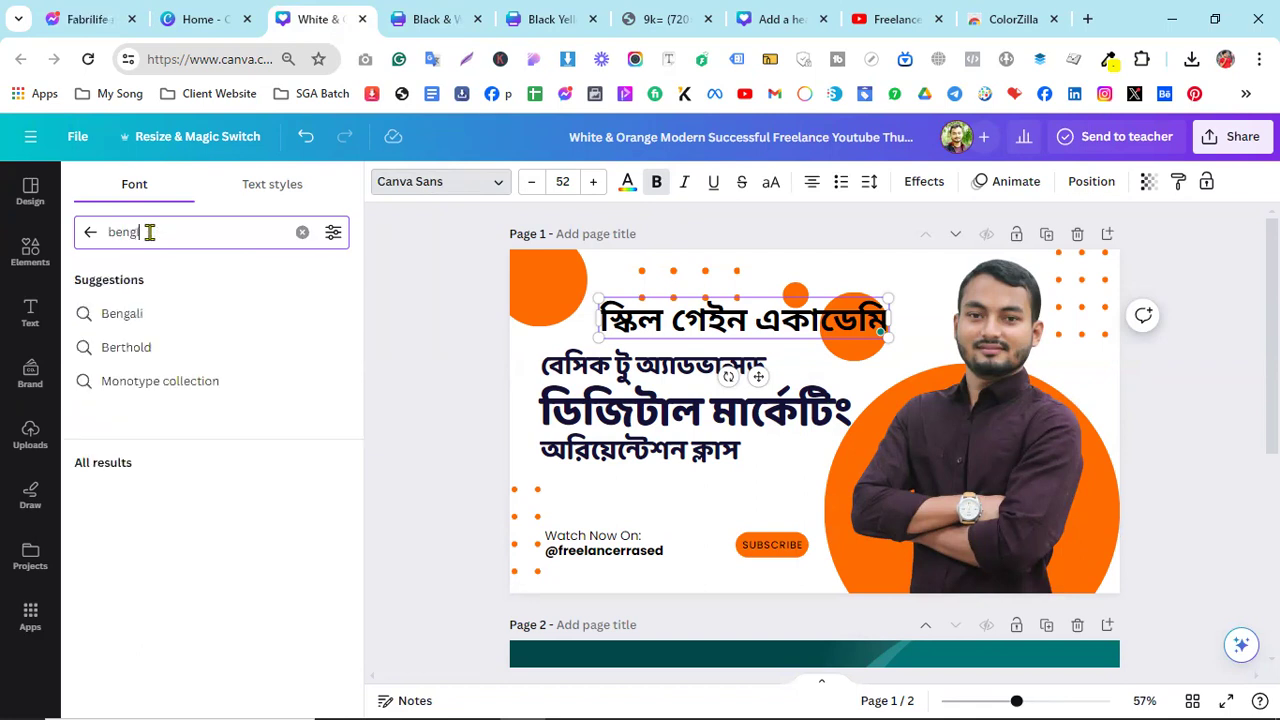
key("BackSpace")
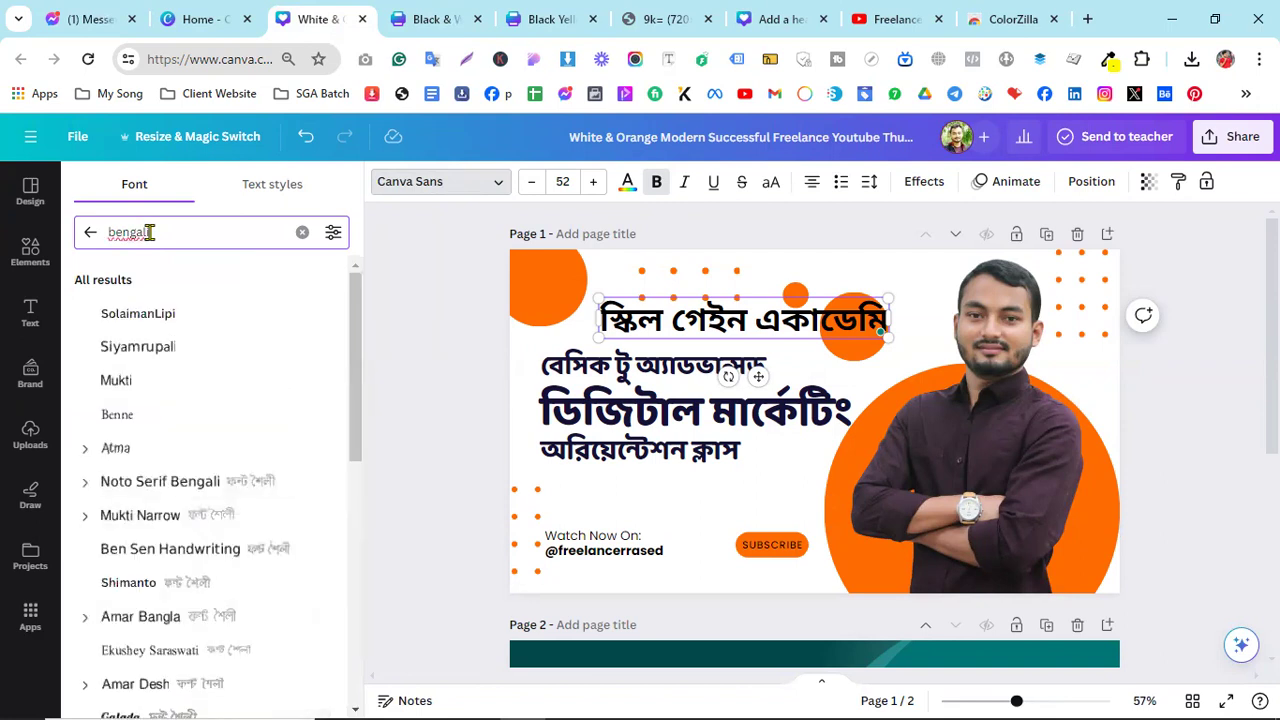
scroll(174, 571, "down", 2)
scroll(160, 556, "up", 2)
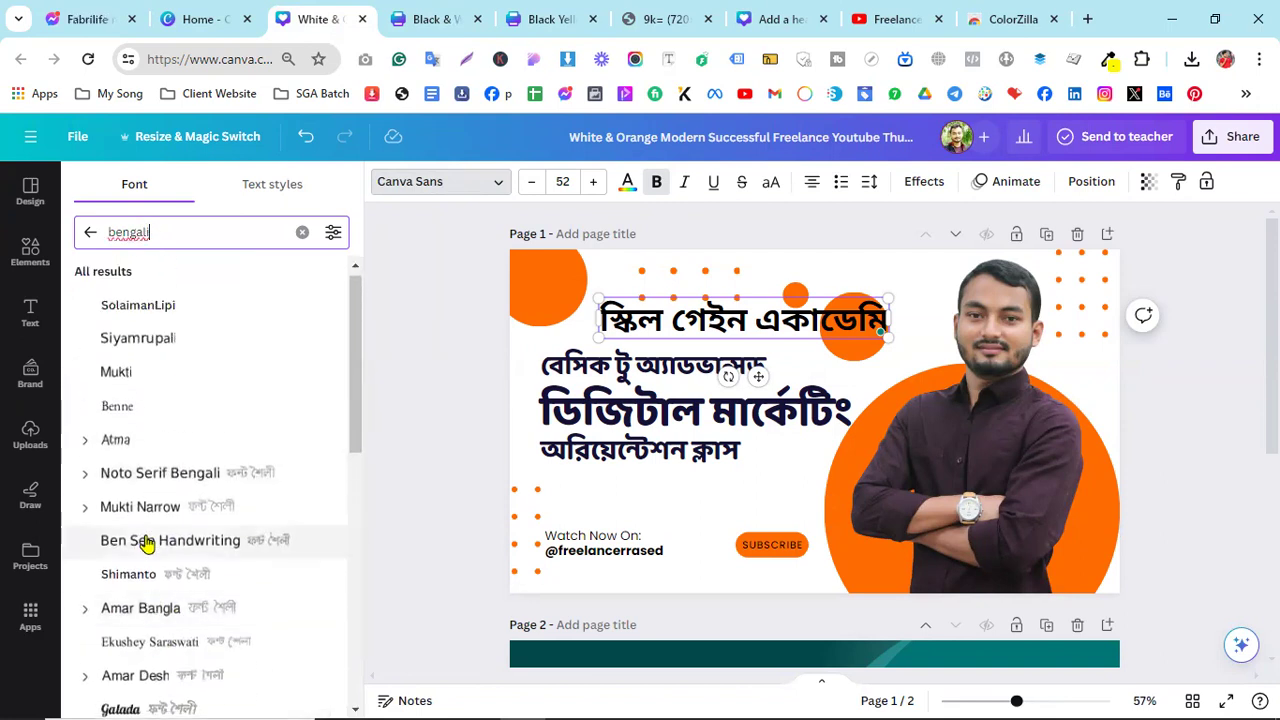
- Try SolaimanLipi, Siyamrupali, Mukti, Benne, Noto Serif Bengali, Mukti Narrow and Ben Sen Handwriting
left_click(155, 318)
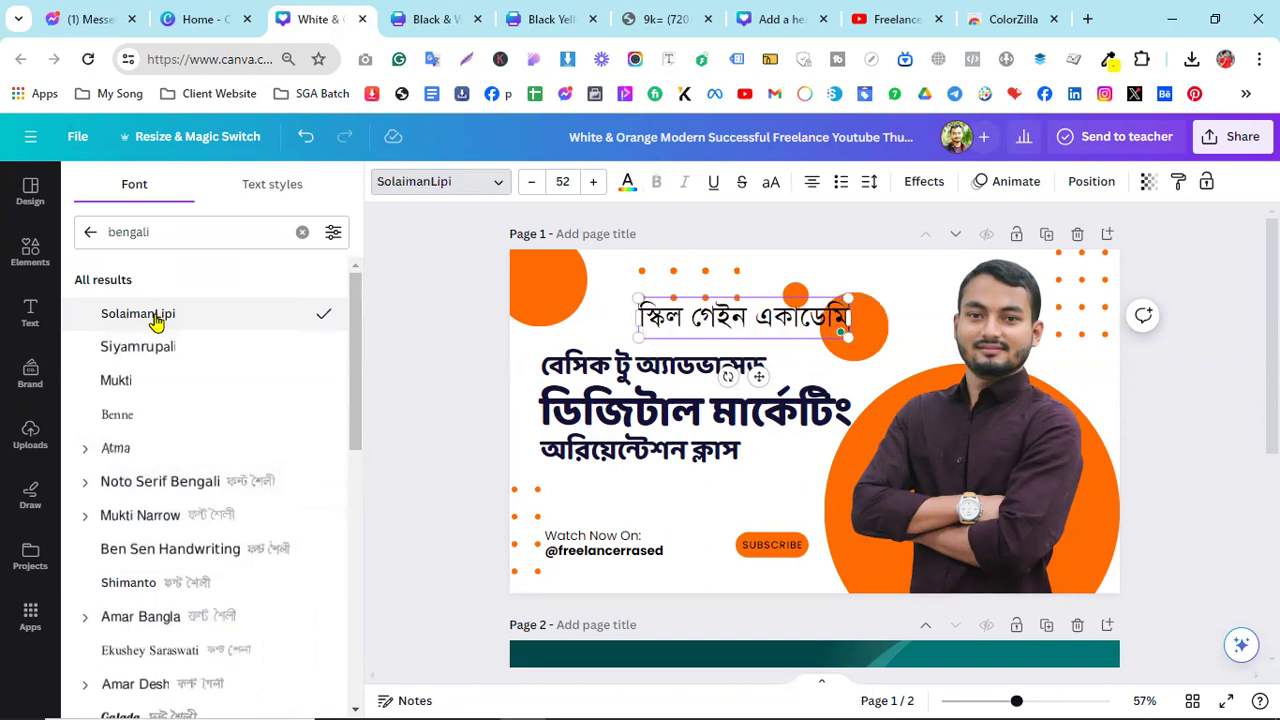
left_click(155, 346)
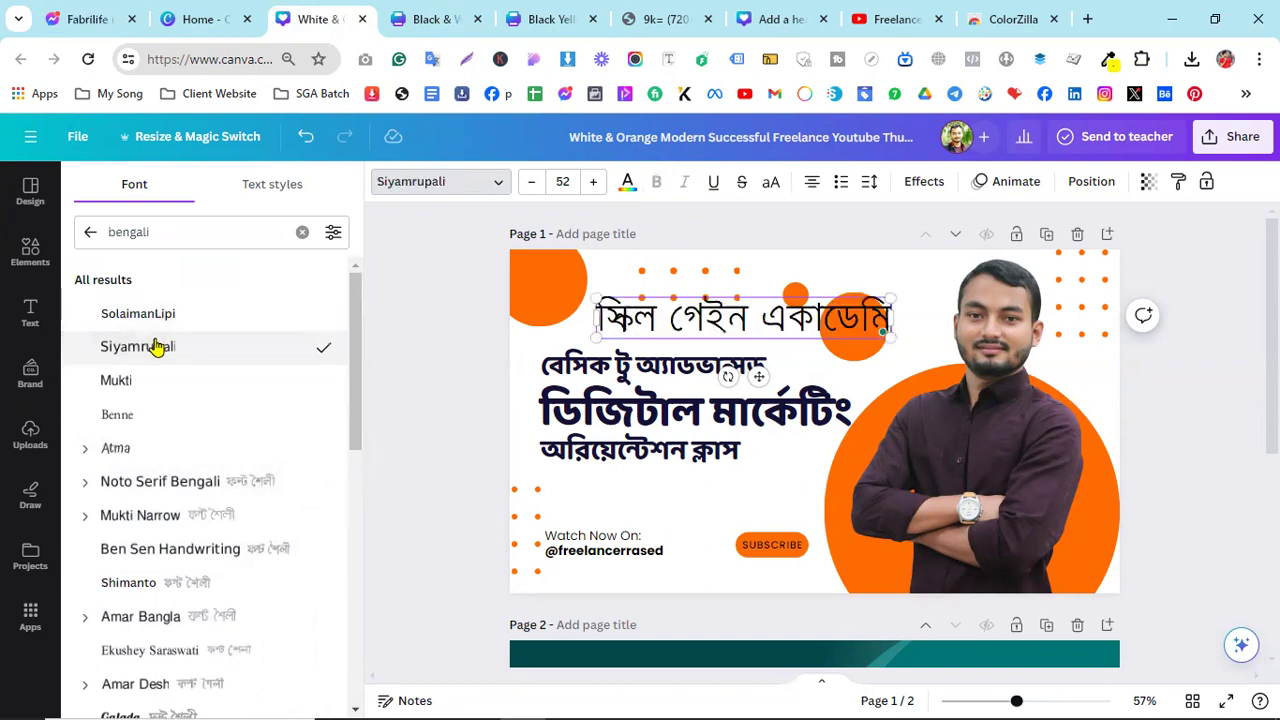
left_click(151, 384)
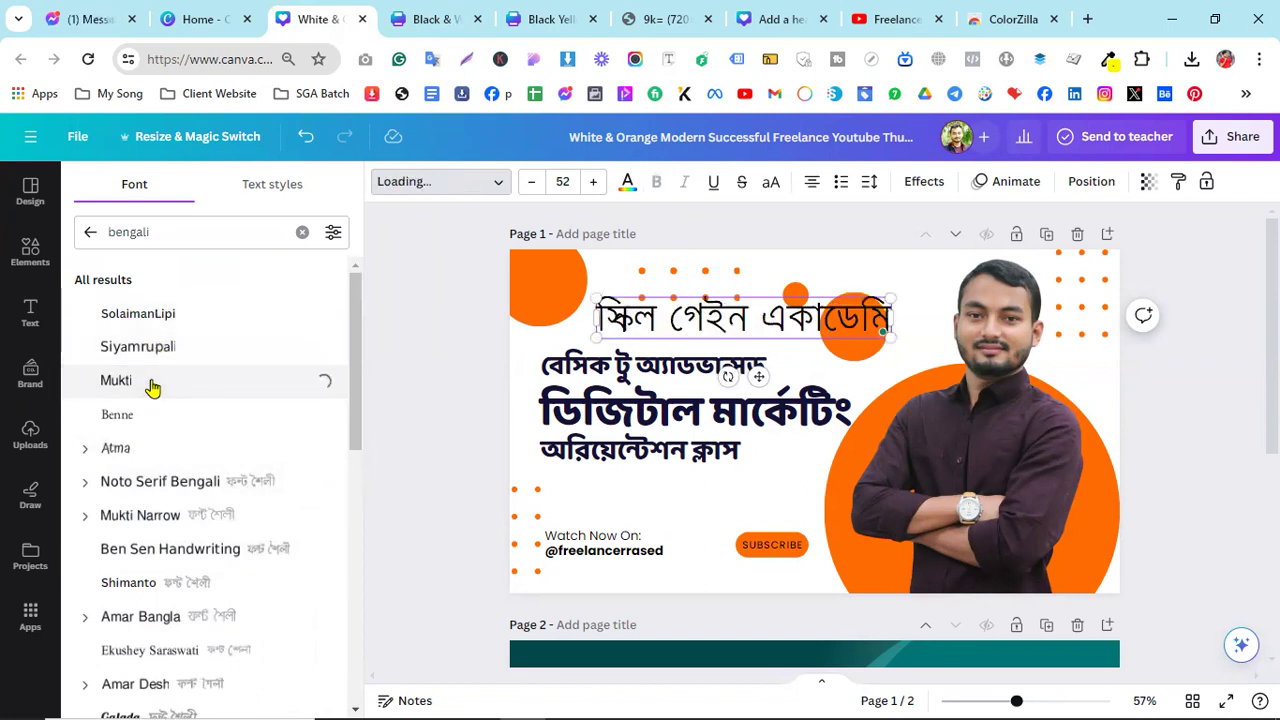
left_click(145, 431)
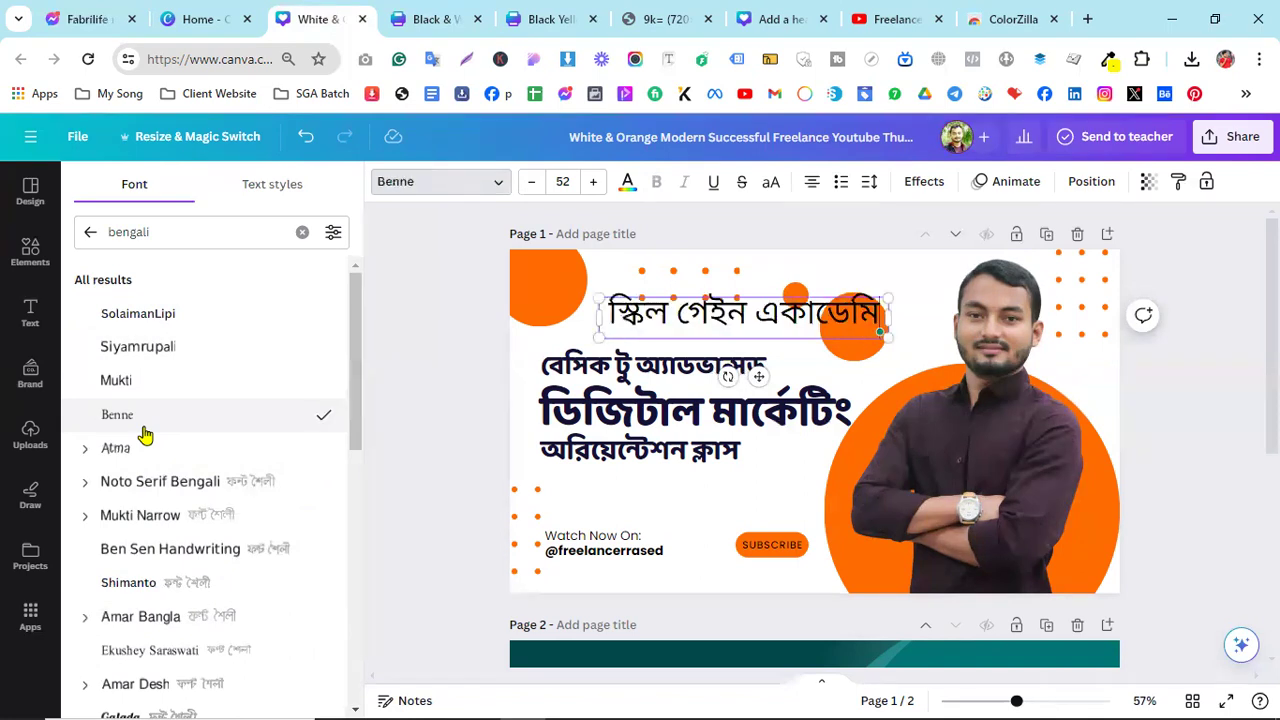
left_click(152, 483)
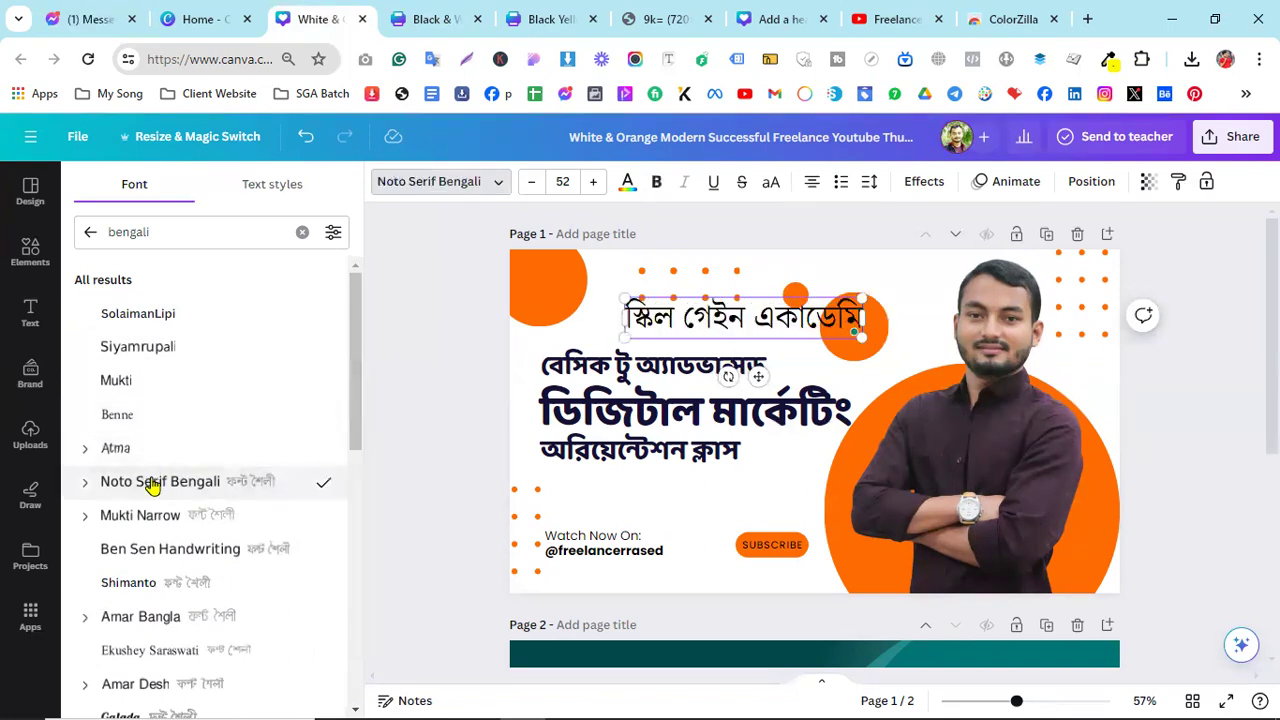
left_click(164, 520)
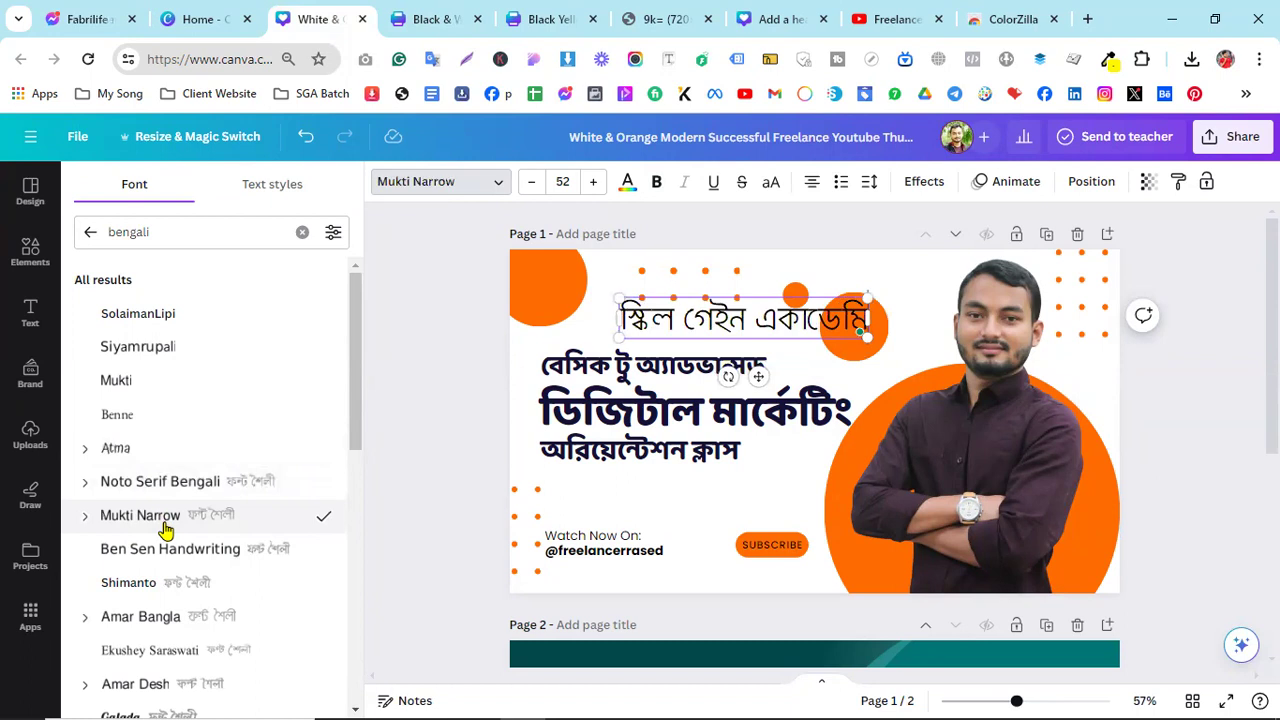
left_click(166, 549)
- Try Amar Bangla, Shimanto, Galada, the Ekushey fonts, Charukola and Charu Chandan Round Head
scroll(170, 550, "down", 1)
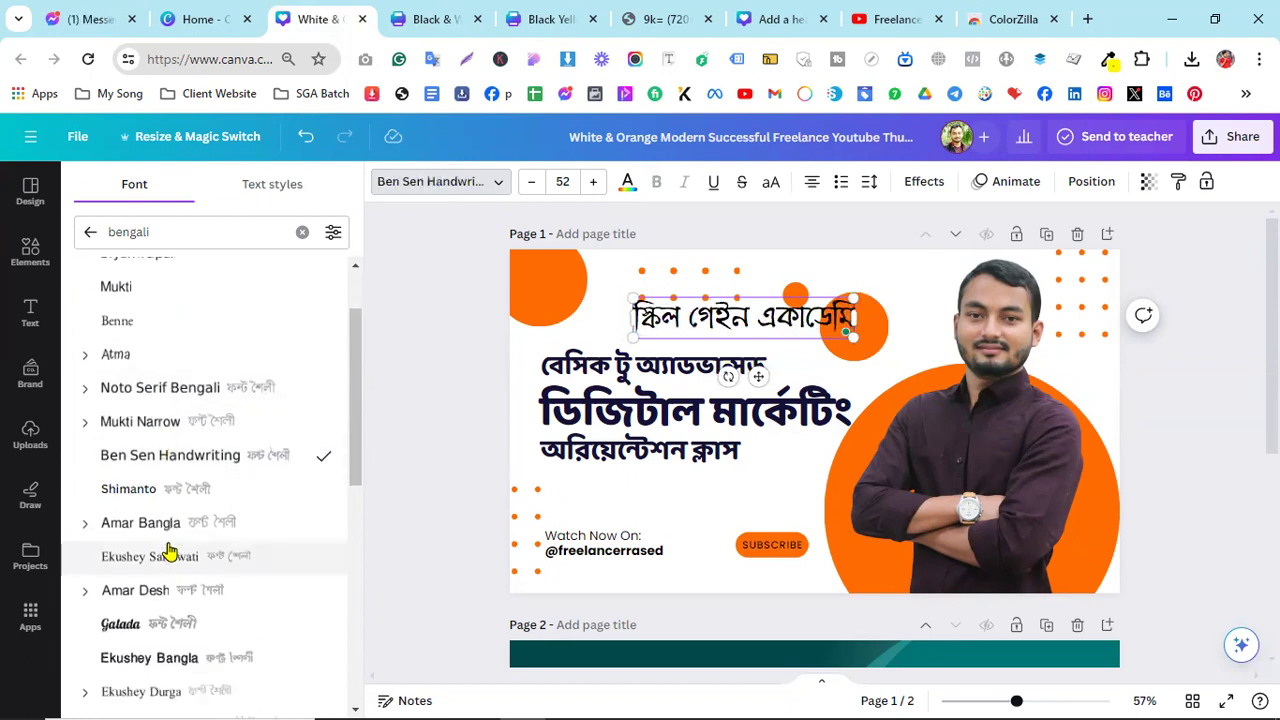
left_click(167, 543)
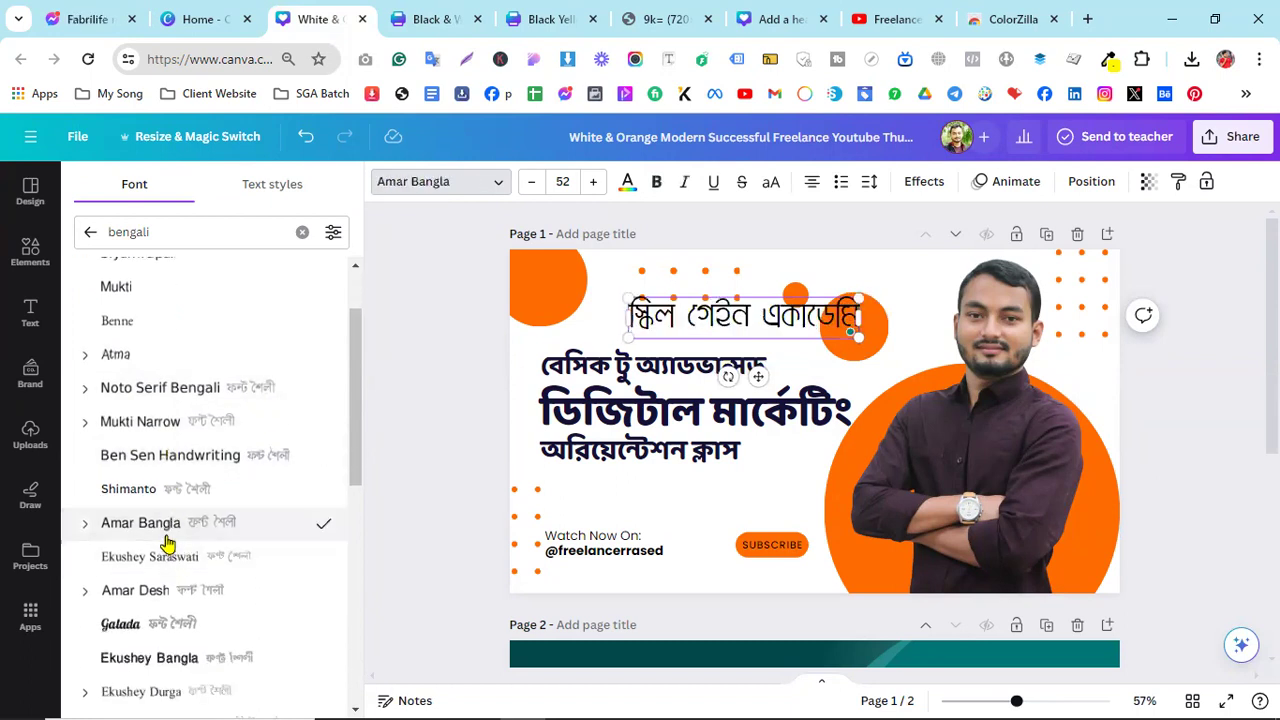
left_click(148, 497)
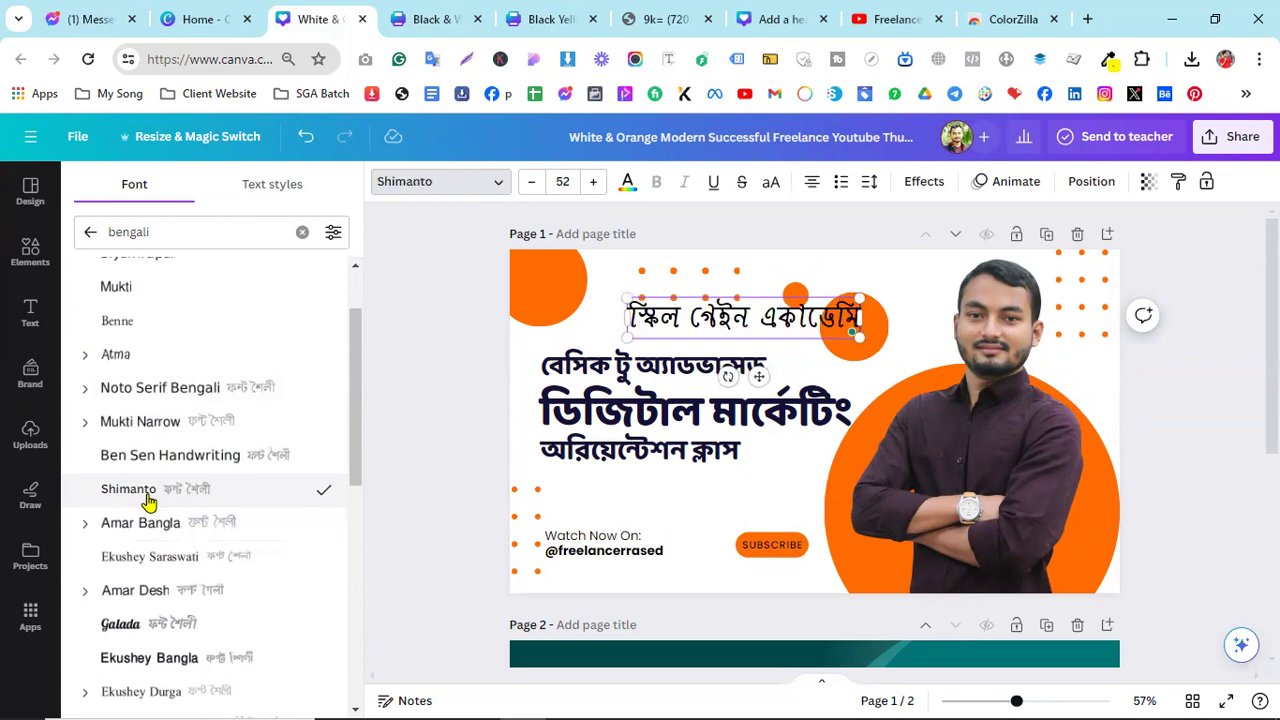
scroll(143, 503, "down", 3)
left_click(141, 346)
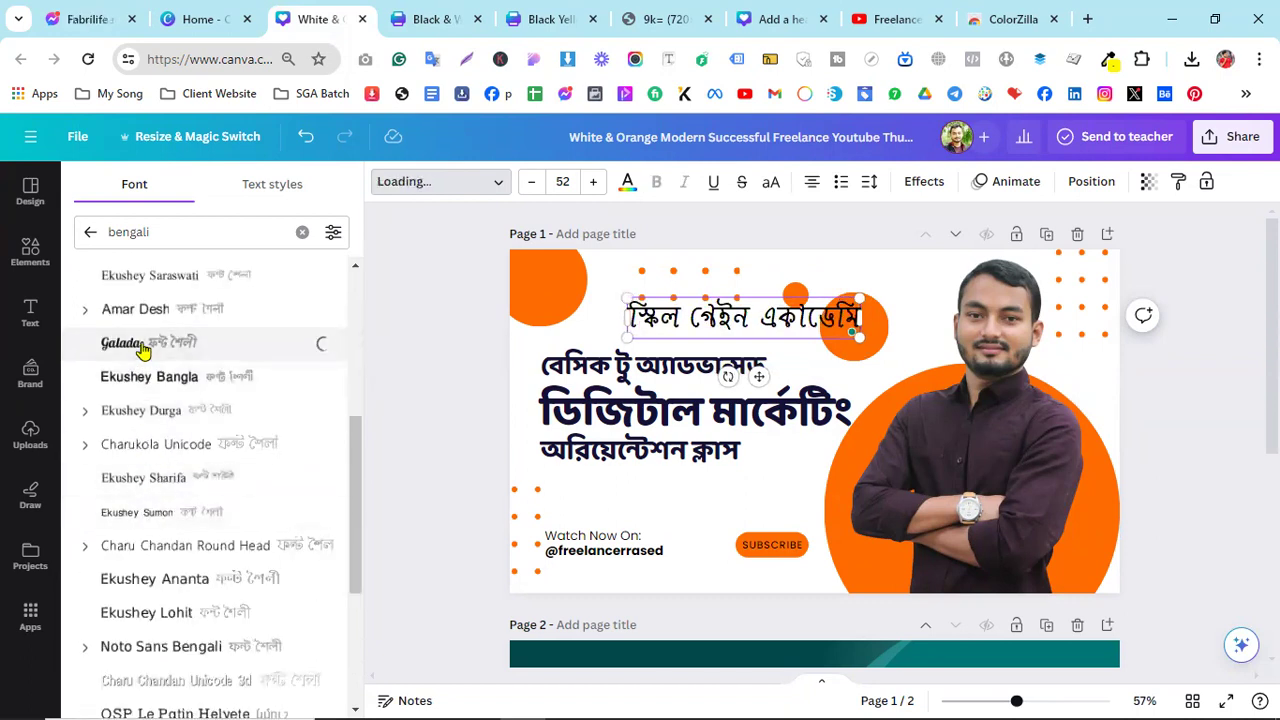
left_click(151, 387)
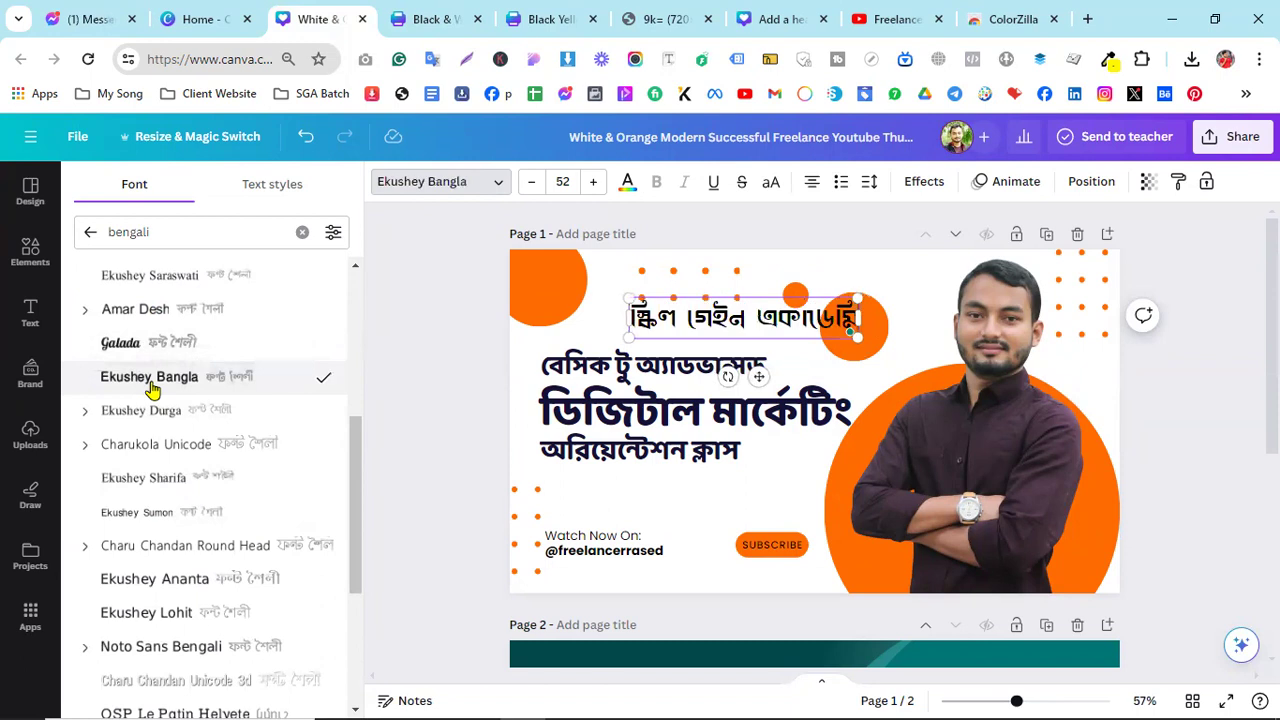
left_click(155, 418)
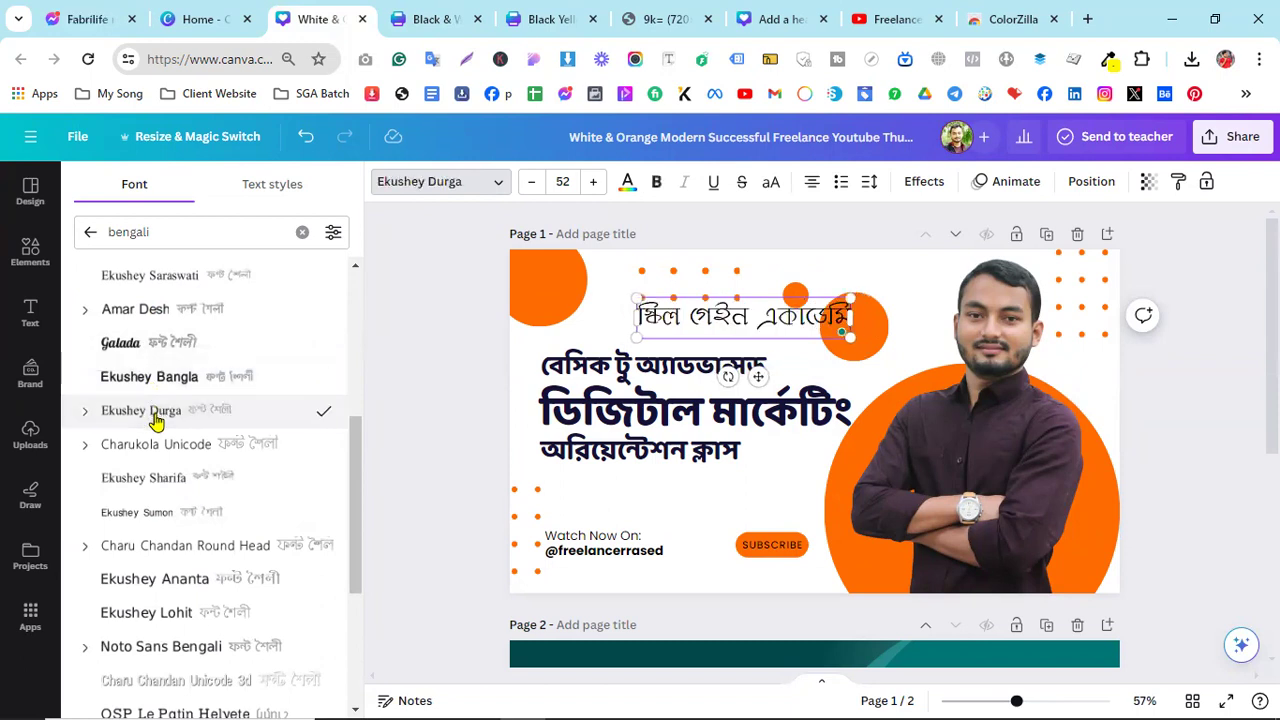
left_click(160, 443)
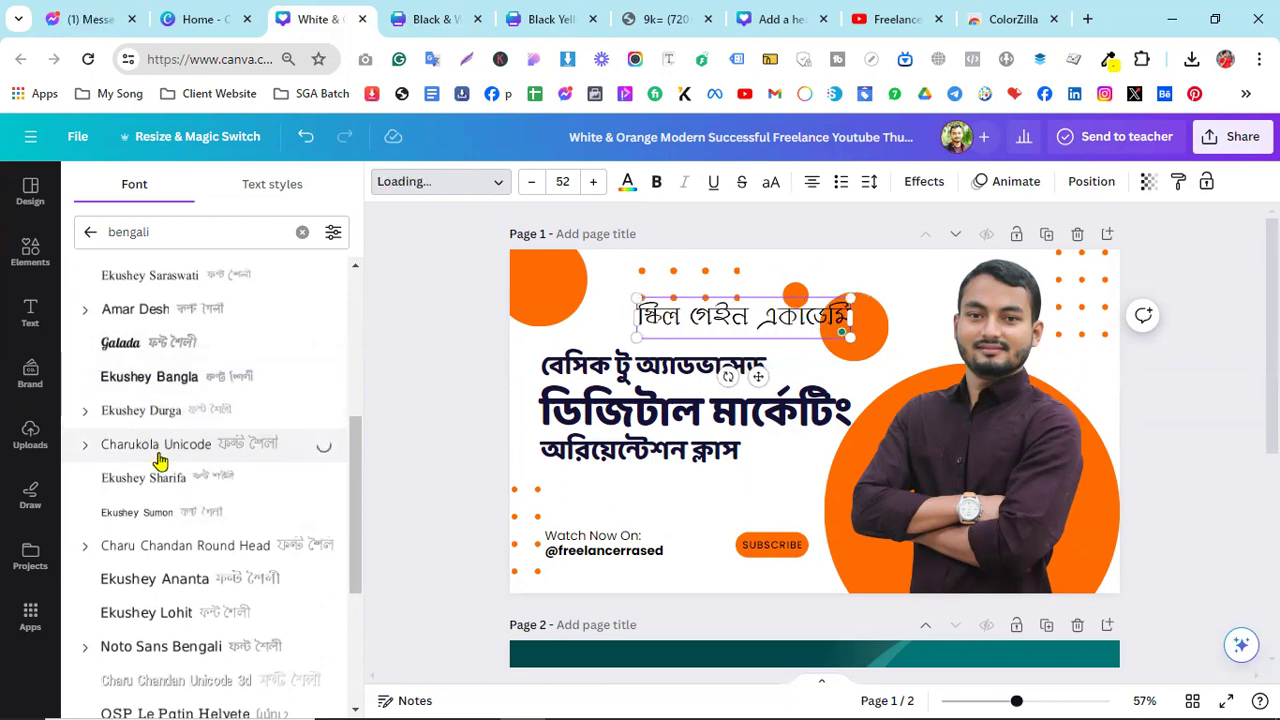
left_click(160, 497)
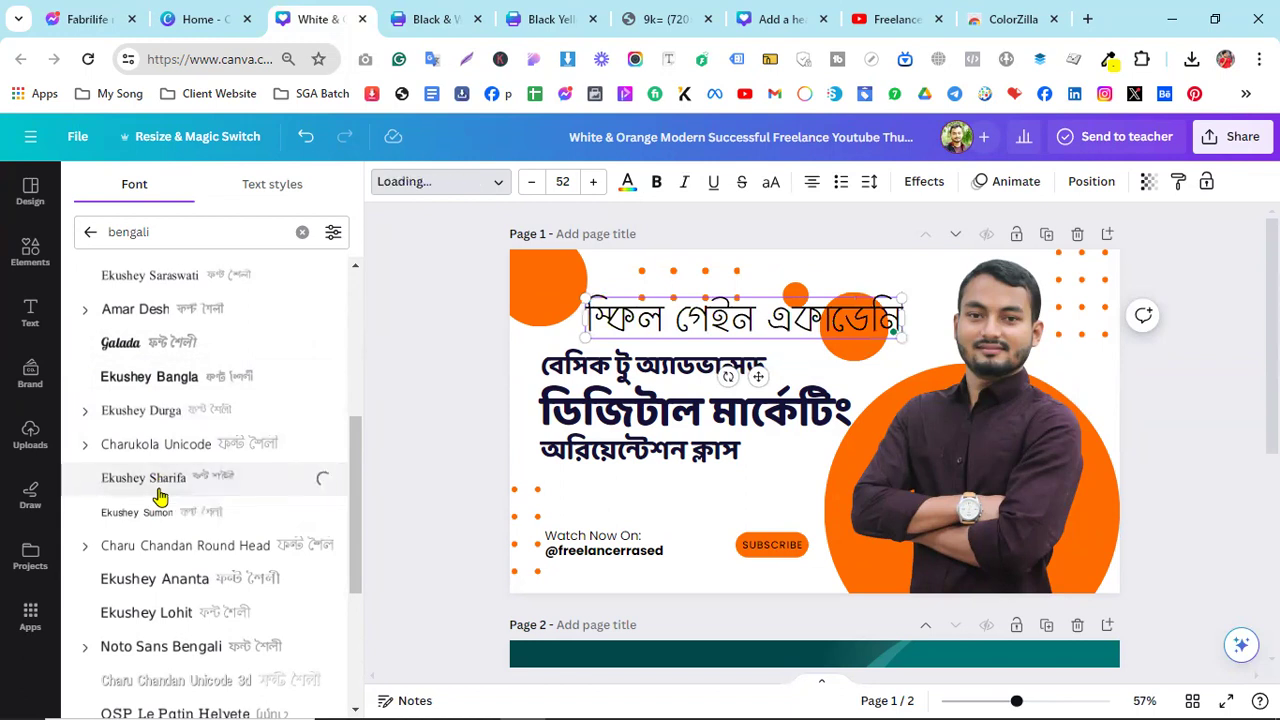
left_click(165, 516)
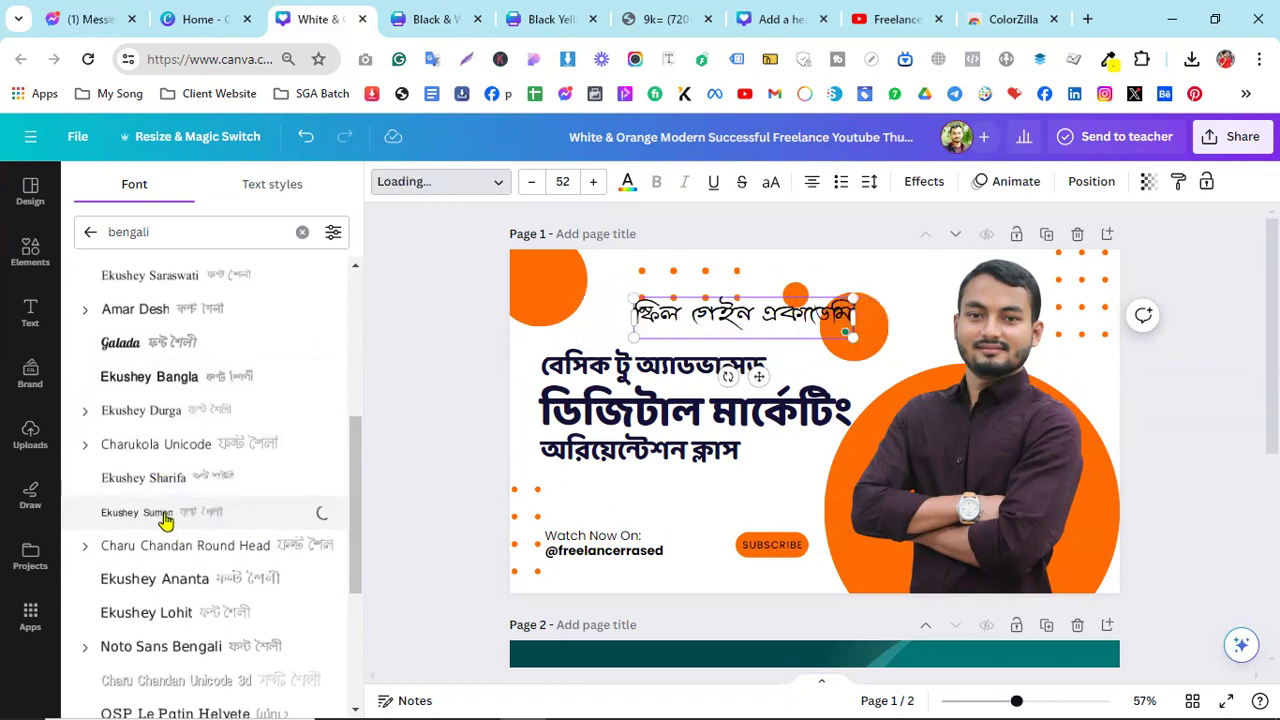
left_click(171, 560)
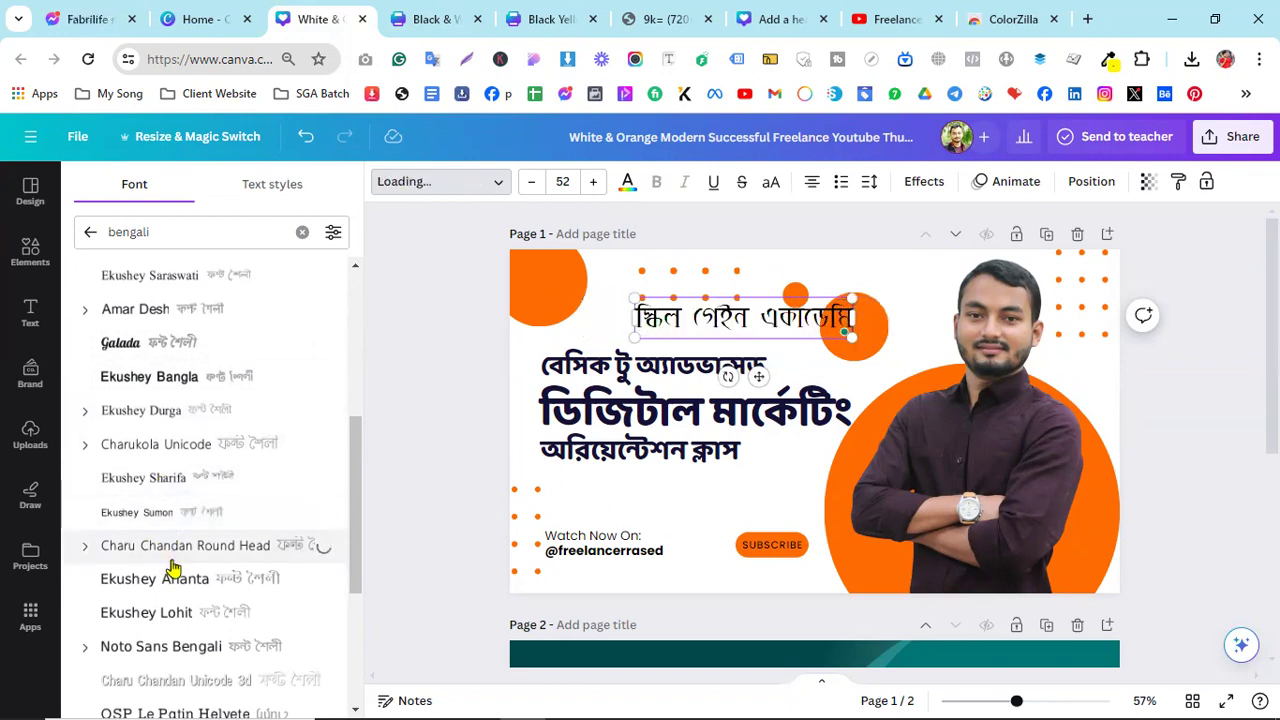
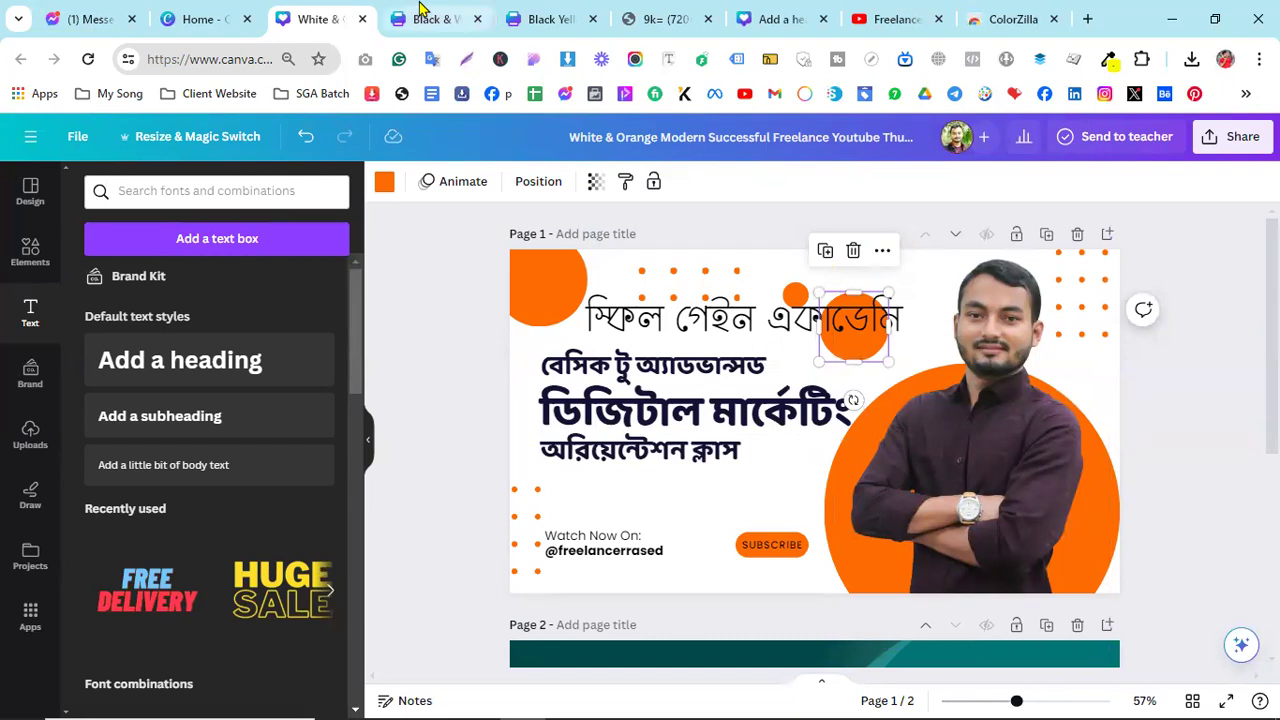
left_click(423, 12)
left_click(300, 12)
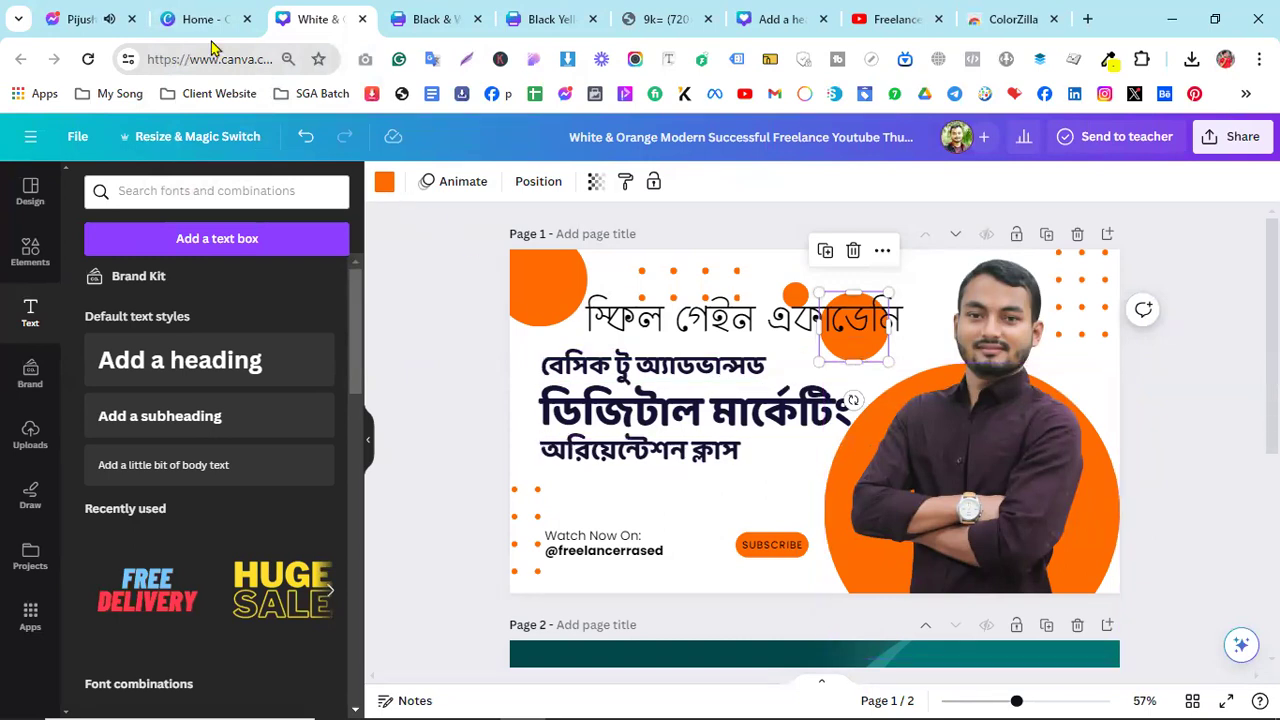
mouse_move(197, 10)
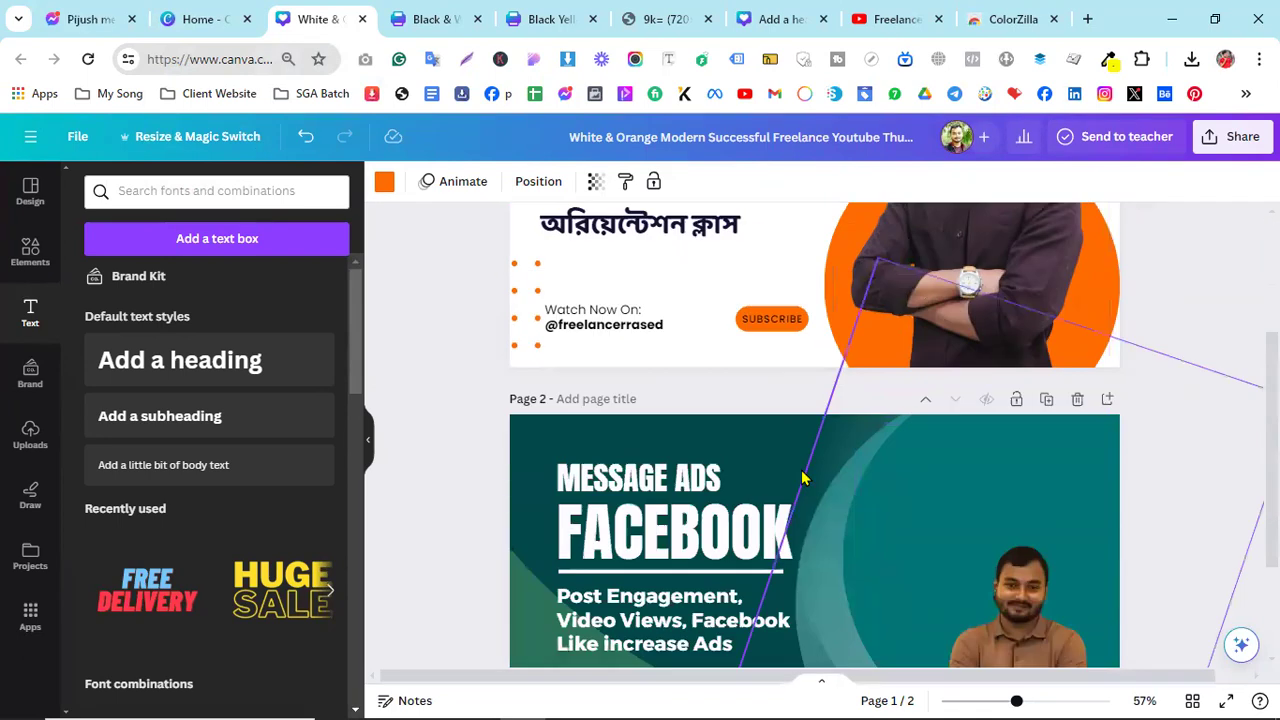
scroll(662, 514, "down", 3)
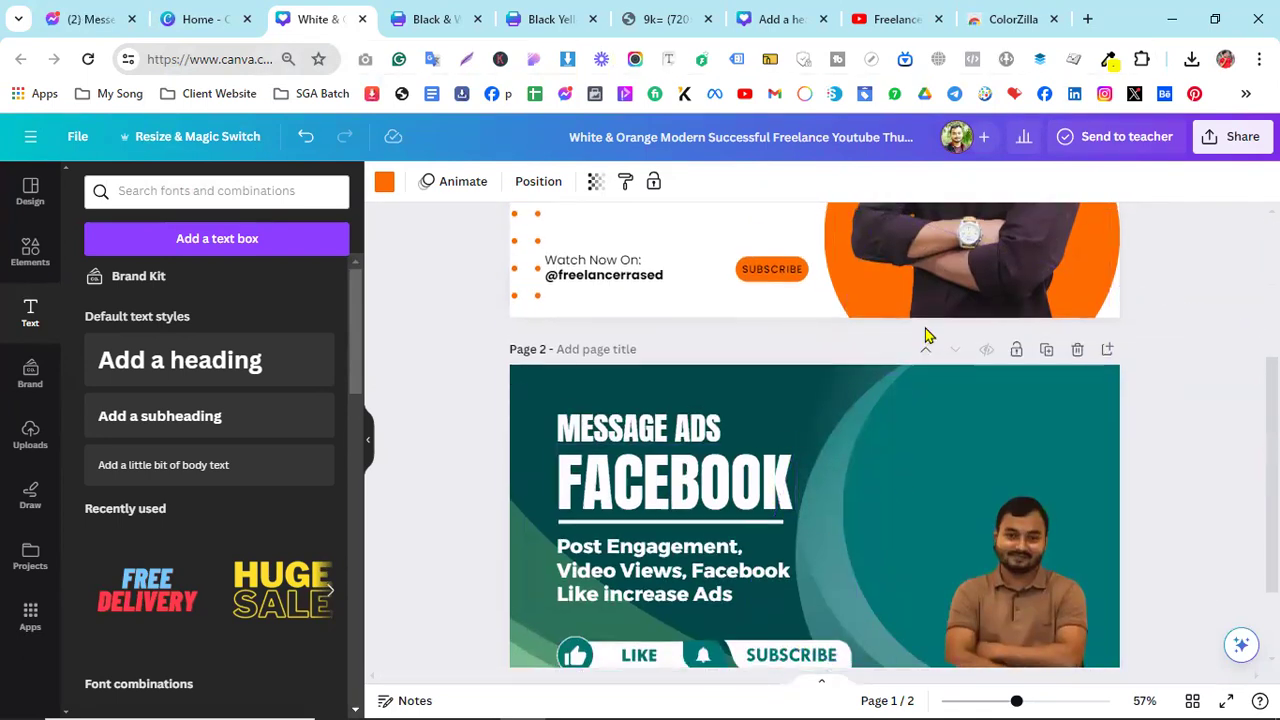
scroll(923, 334, "up", 3)
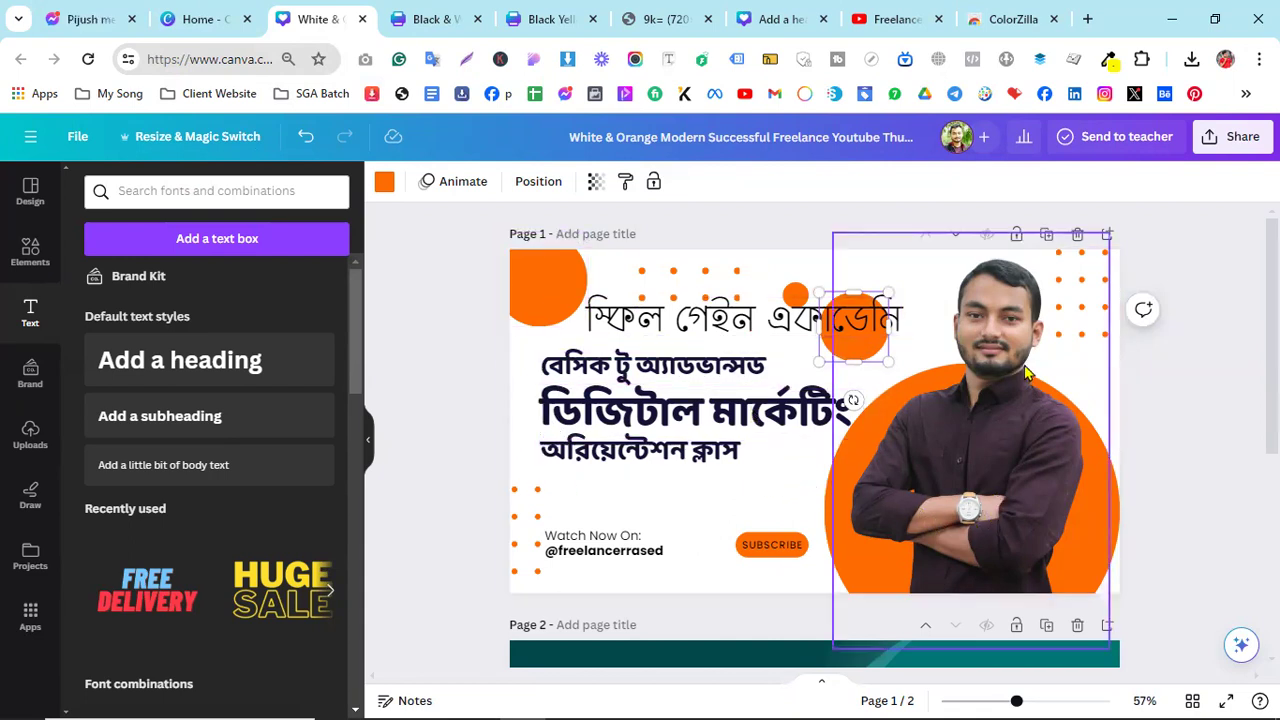
- Scroll through the thumbnail pages and select the Page 1 background instead of the orange circle
scroll(1154, 400, "down", 2)
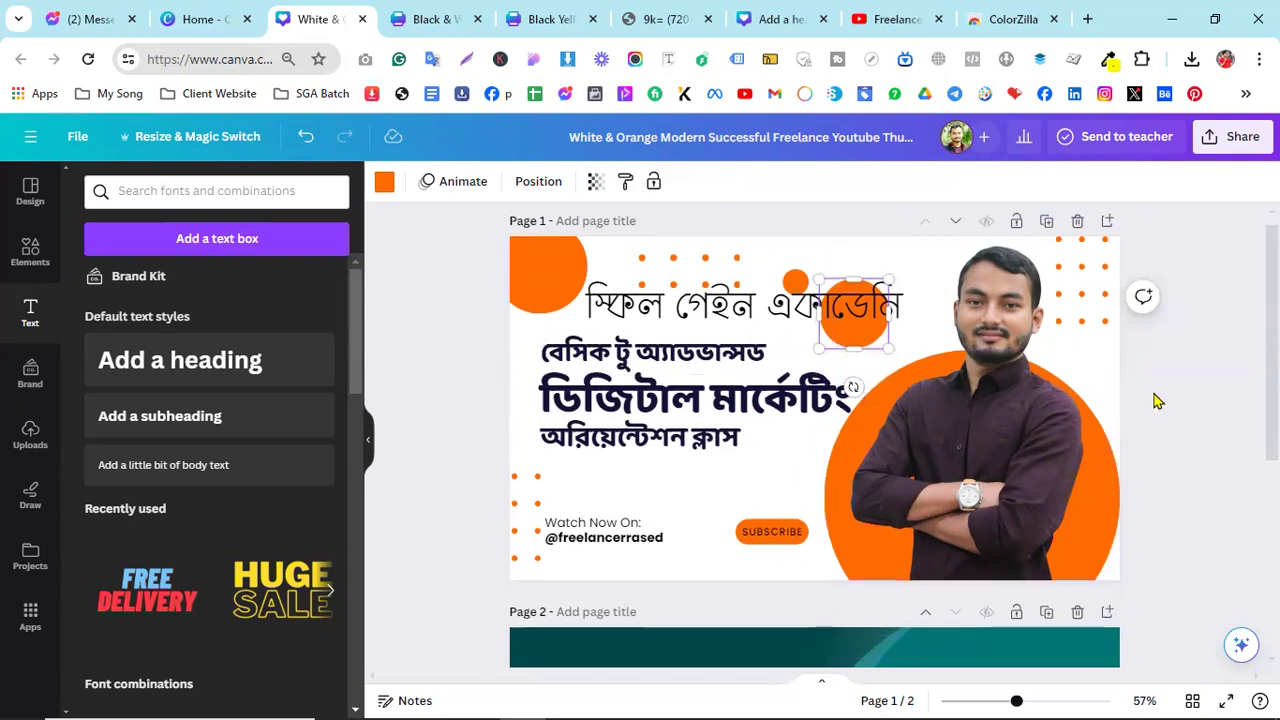
scroll(1154, 400, "up", 2)
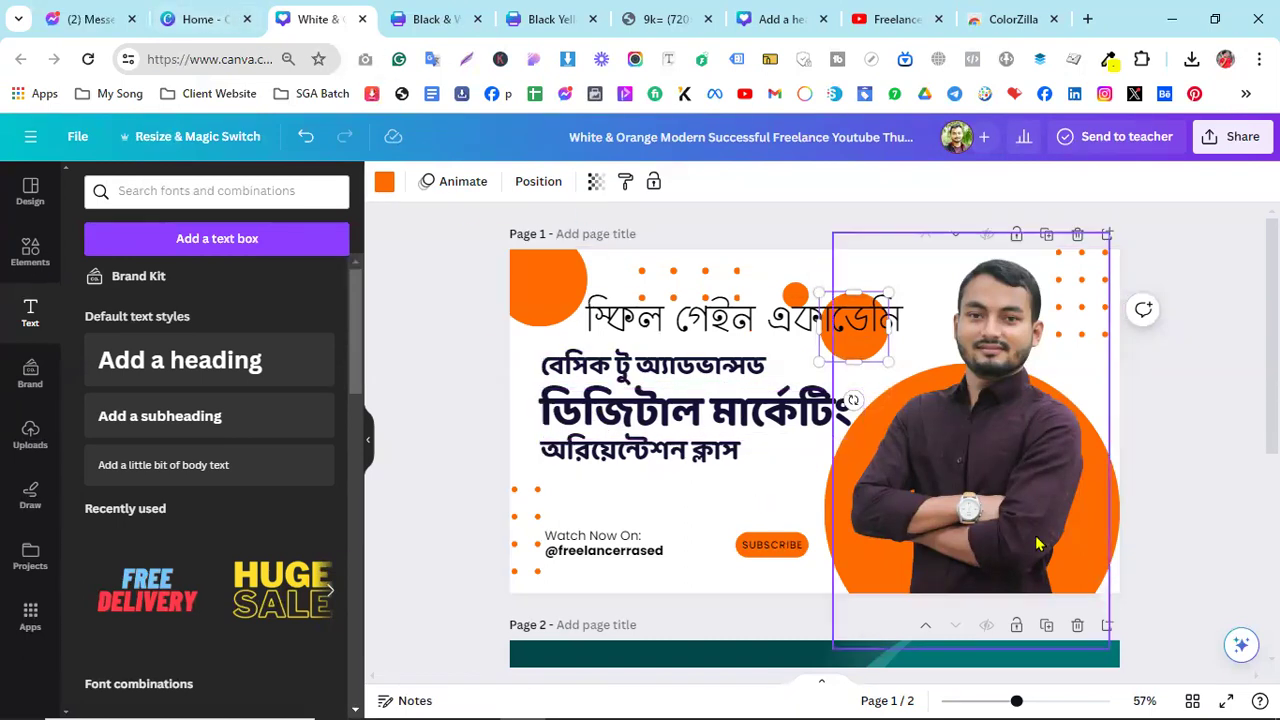
scroll(1056, 588, "down", 3)
scroll(1000, 500, "down", 1)
scroll(946, 438, "down", 1)
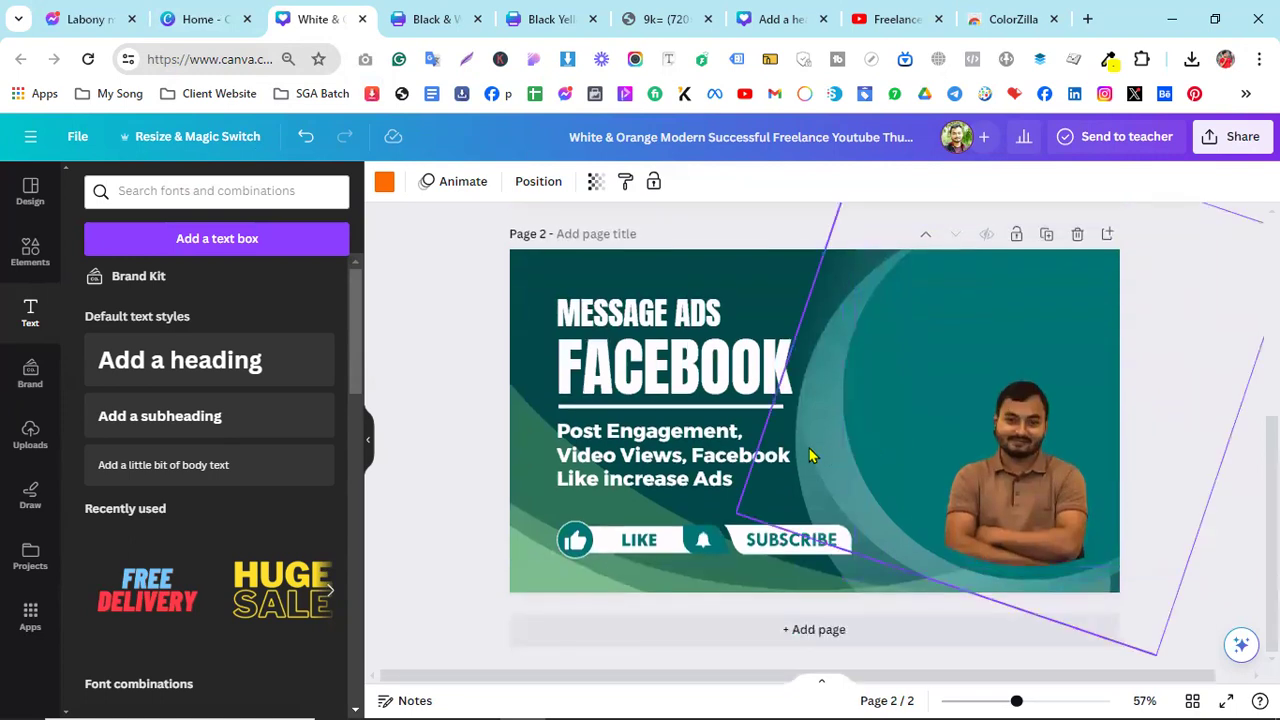
scroll(810, 450, "up", 5)
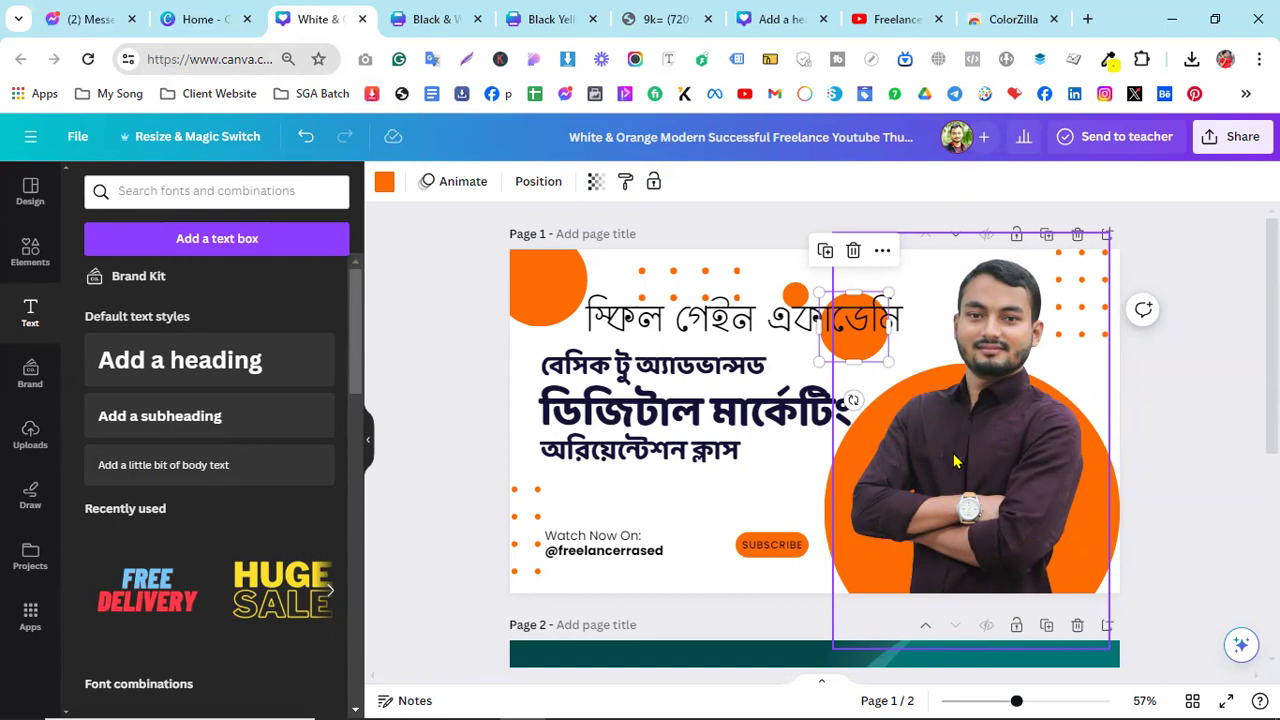
left_click(764, 506)
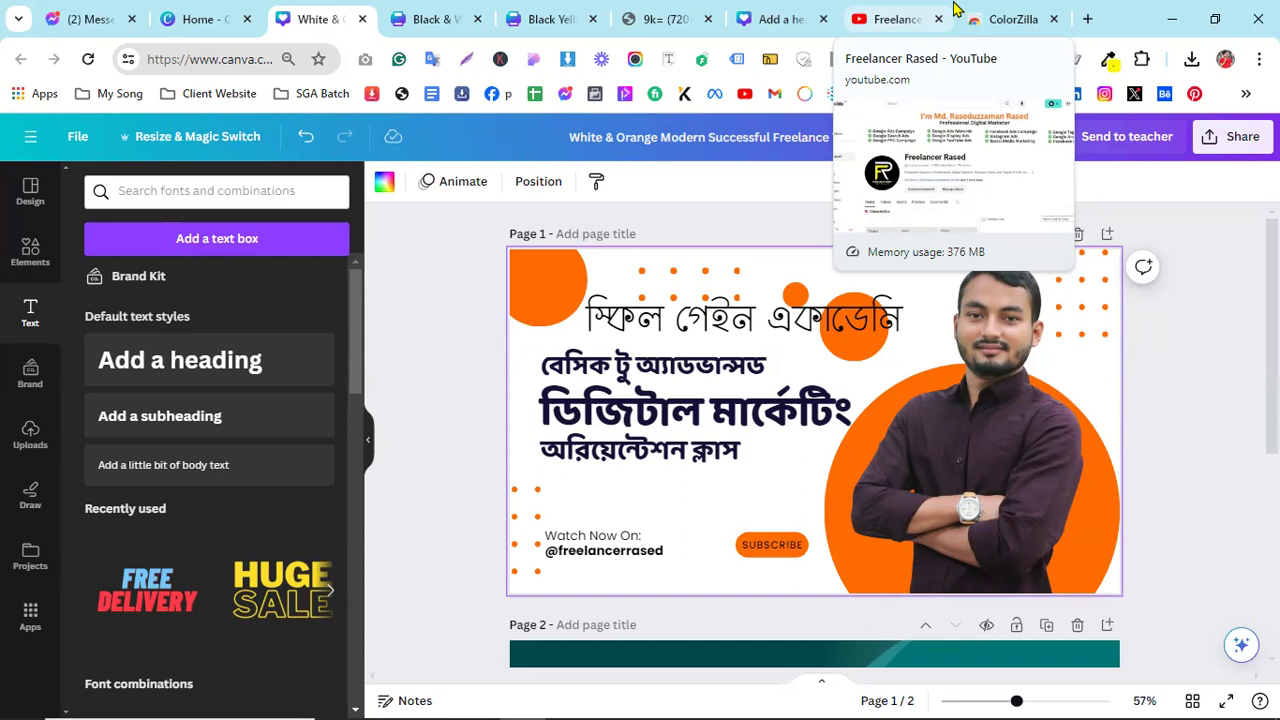
- Show the YouTube channel's Playlists tab
left_click(895, 19)
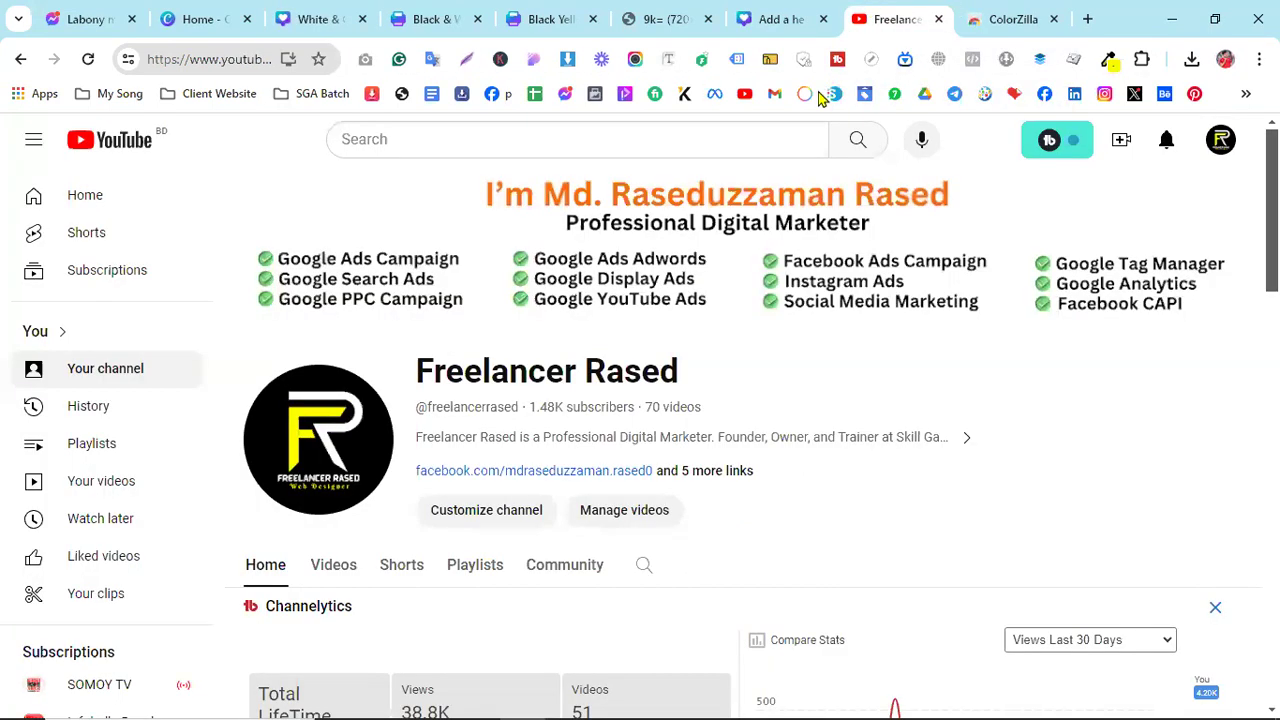
scroll(474, 491, "down", 3)
left_click(465, 287)
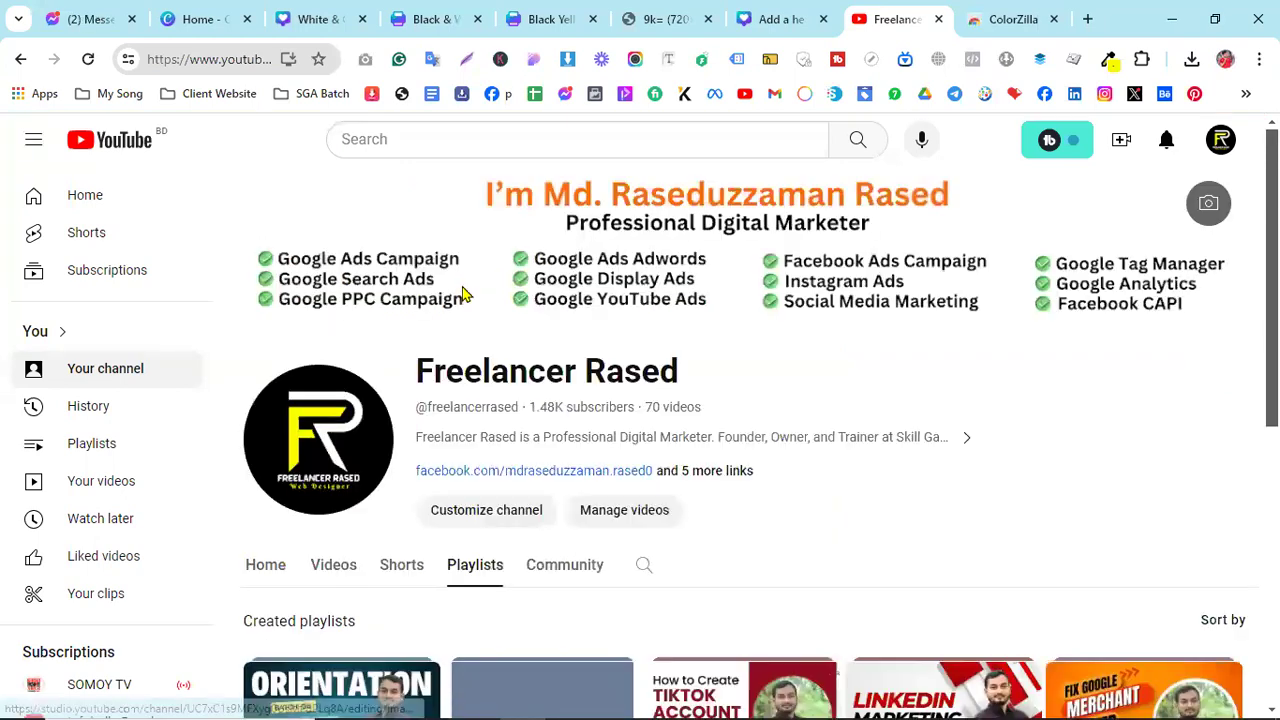
- Load the Skill Gain Academy website in a new browser tab
left_click(1088, 22)
type("sk")
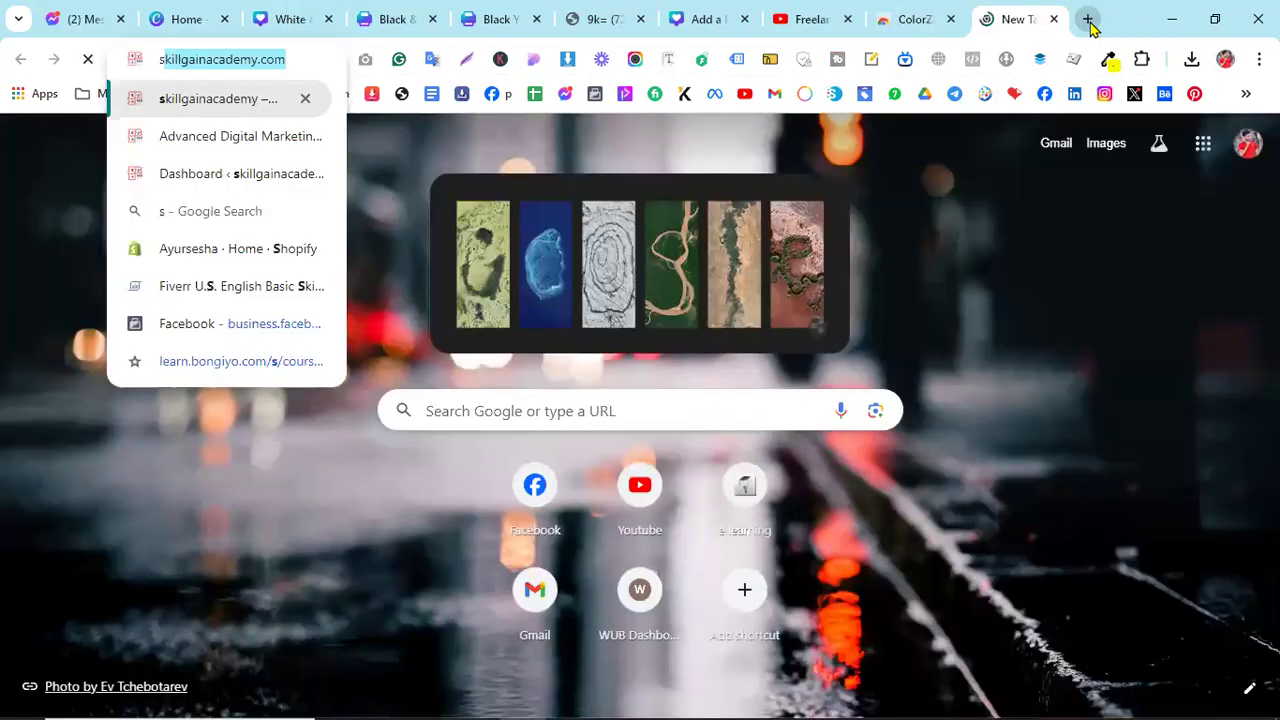
type("i")
key("Return")
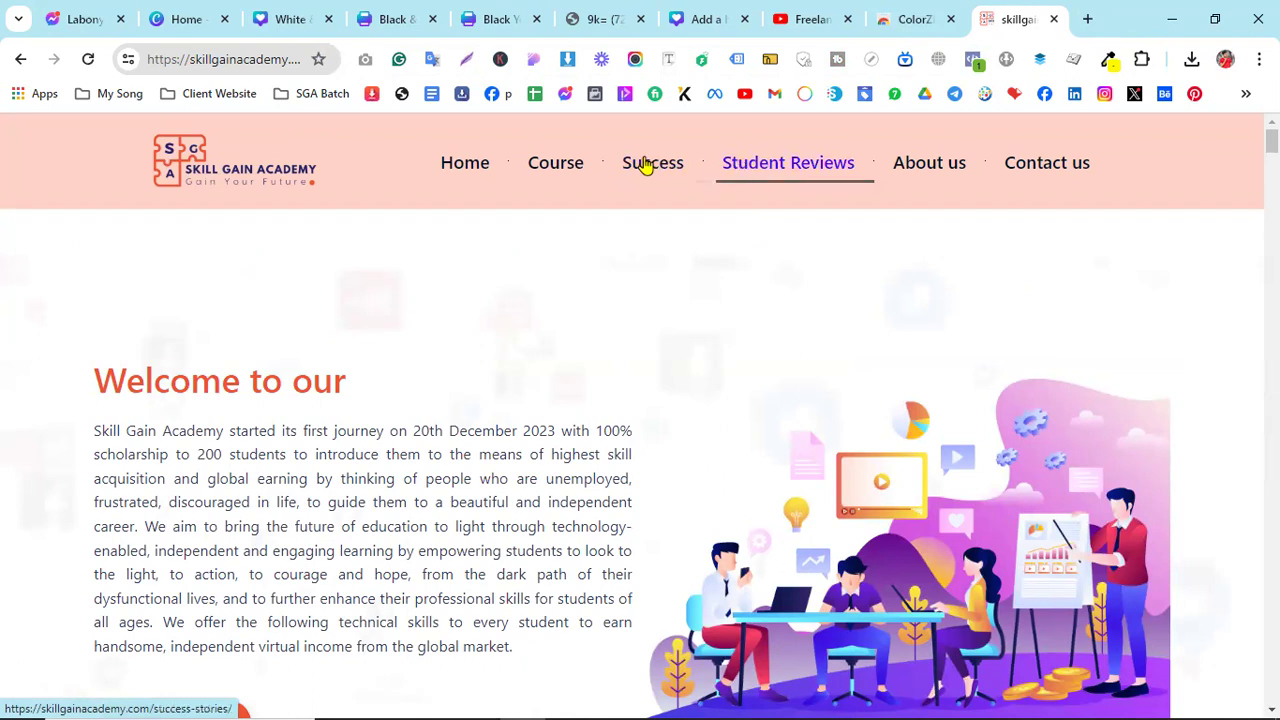
- Open the Advanced Digital Marketing course page from the Course menu and scroll its curriculum
left_click(565, 174)
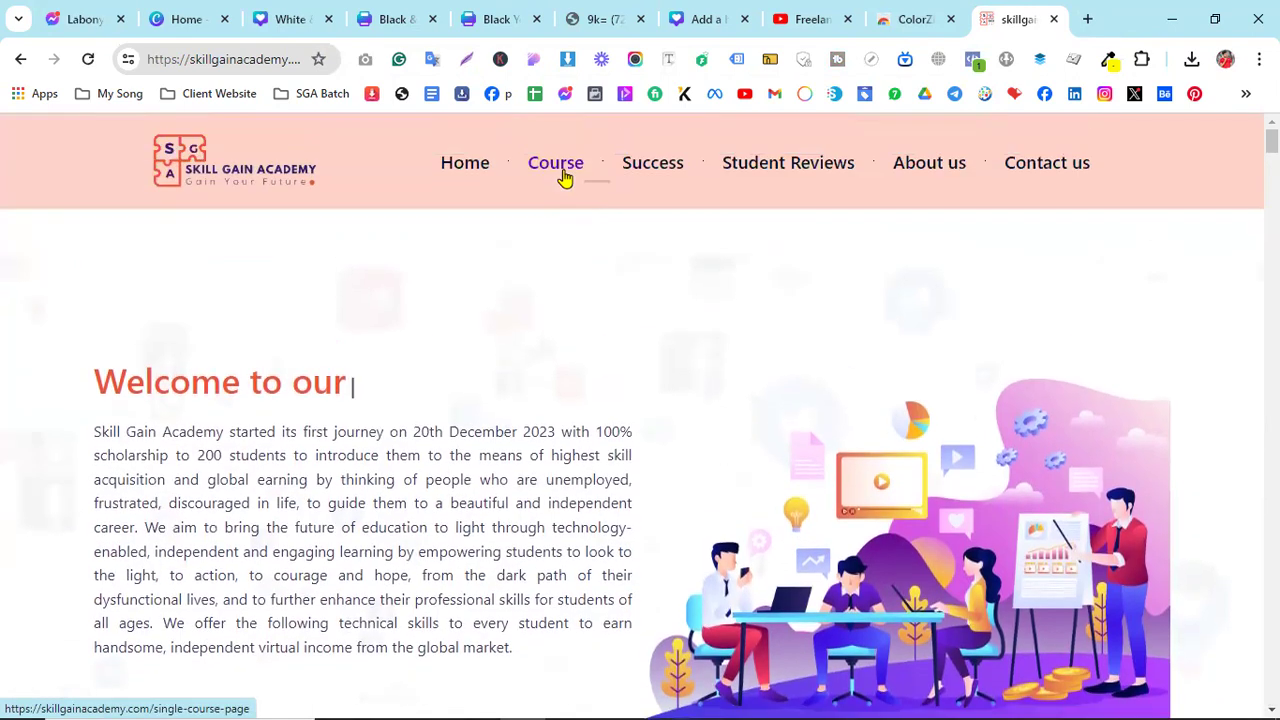
mouse_move(568, 168)
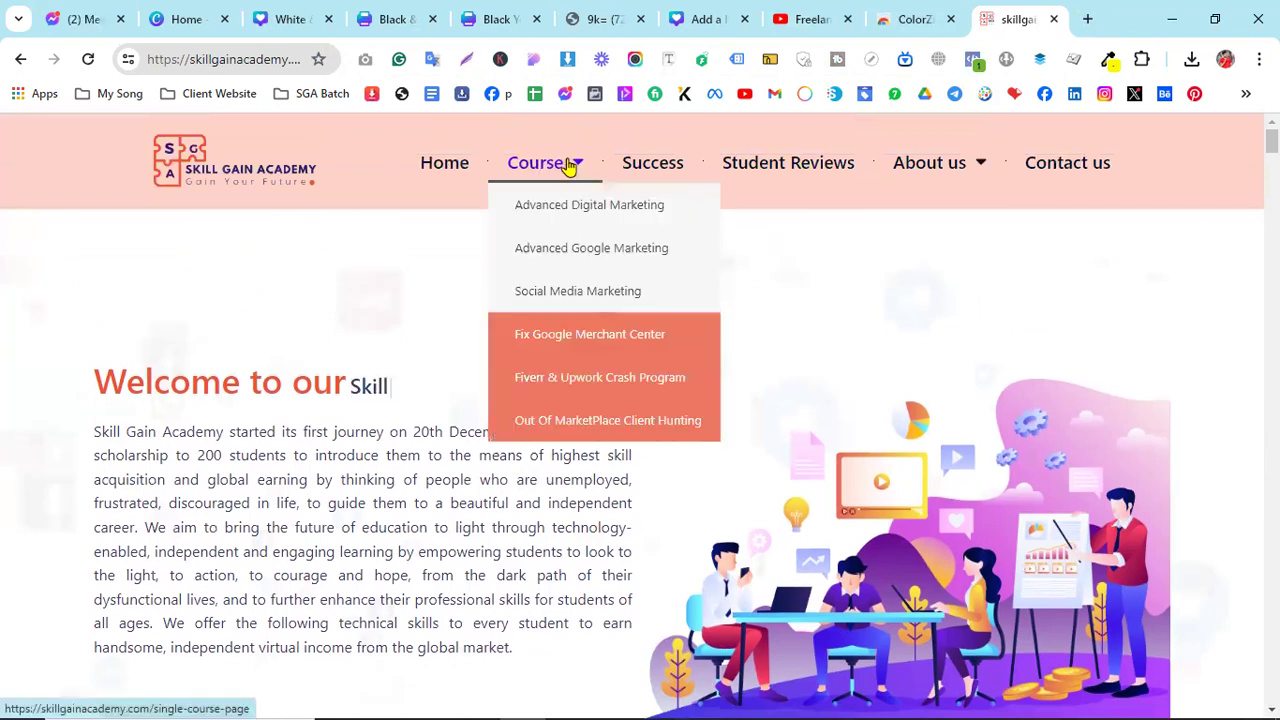
left_click(563, 222)
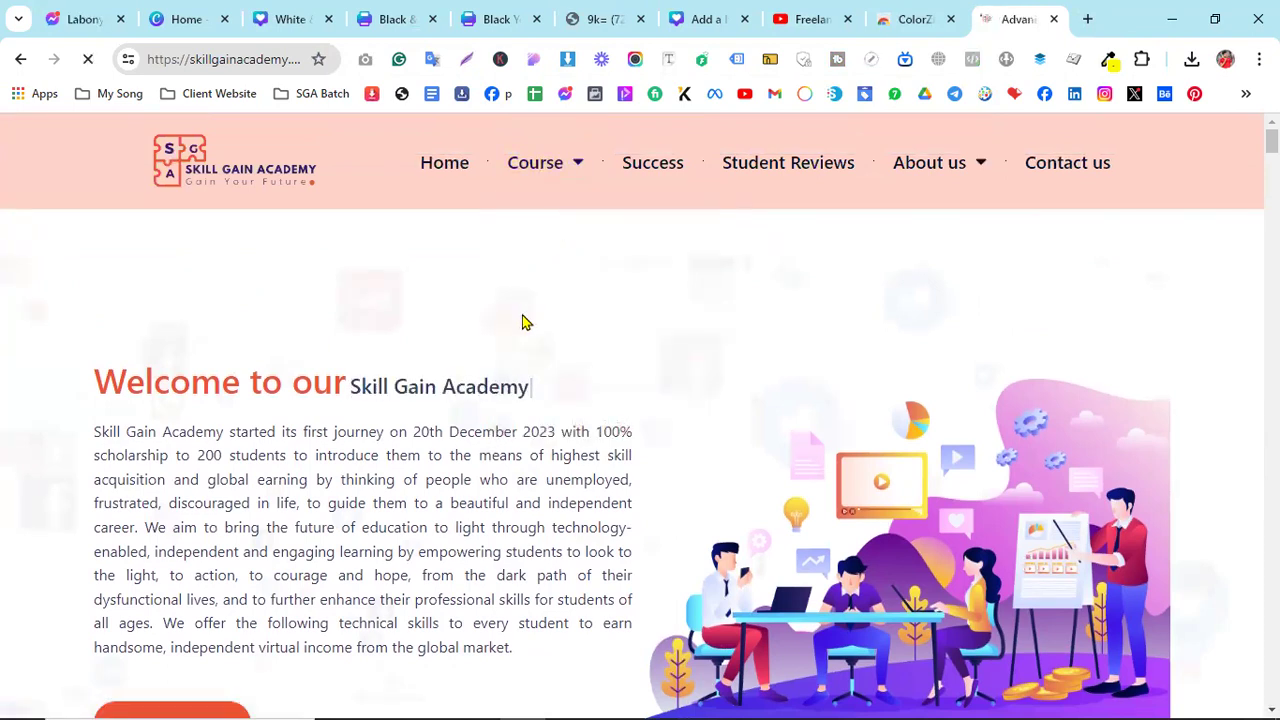
scroll(522, 322, "down", 15)
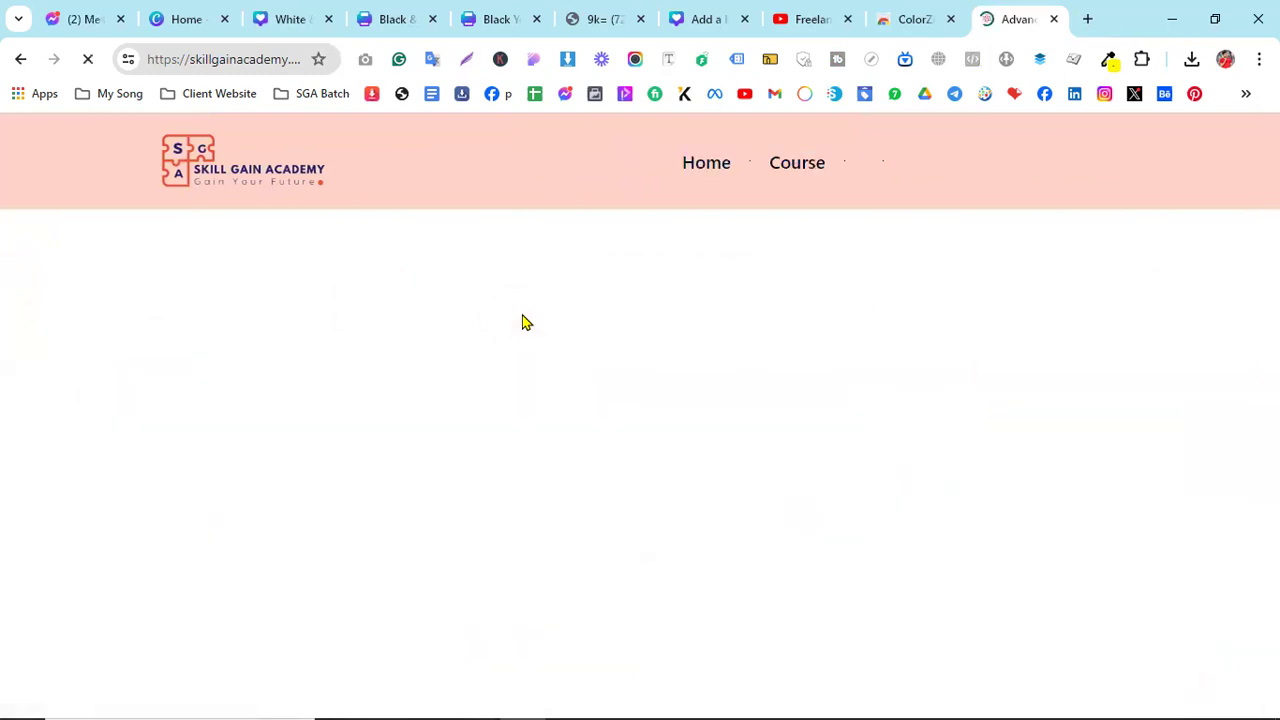
scroll(394, 432, "down", 20)
scroll(277, 432, "down", 20)
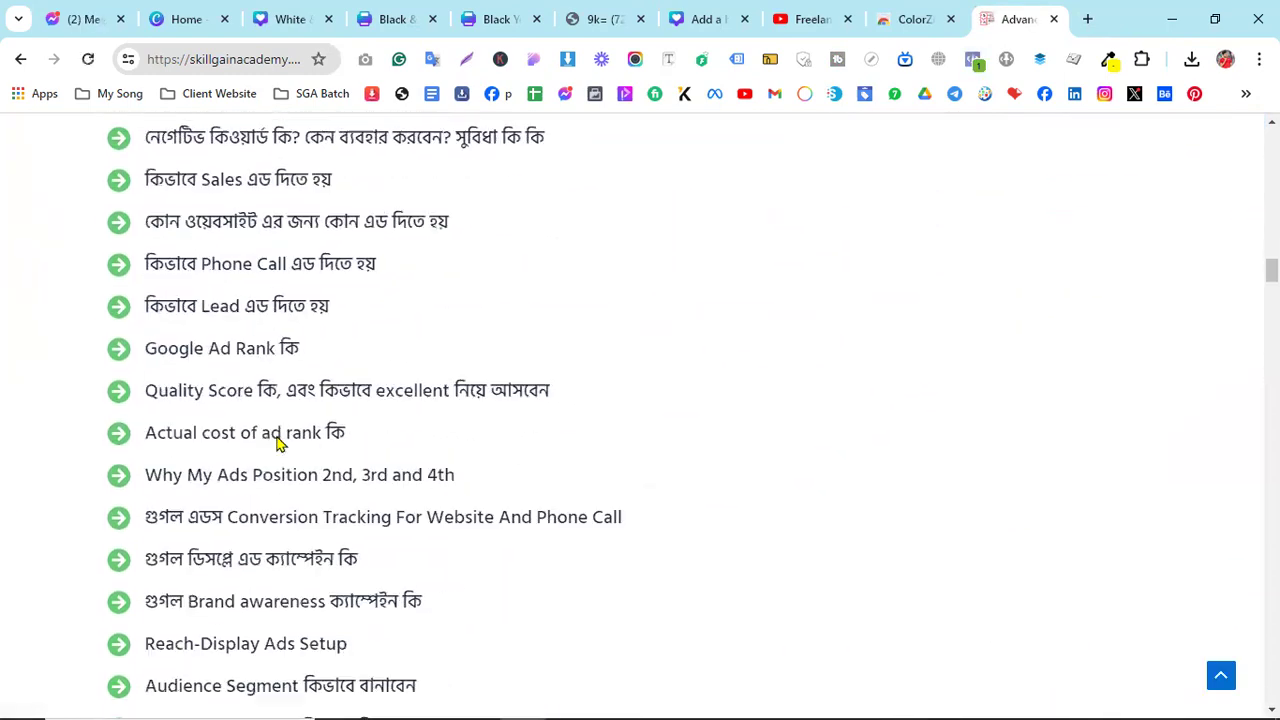
scroll(275, 432, "down", 3)
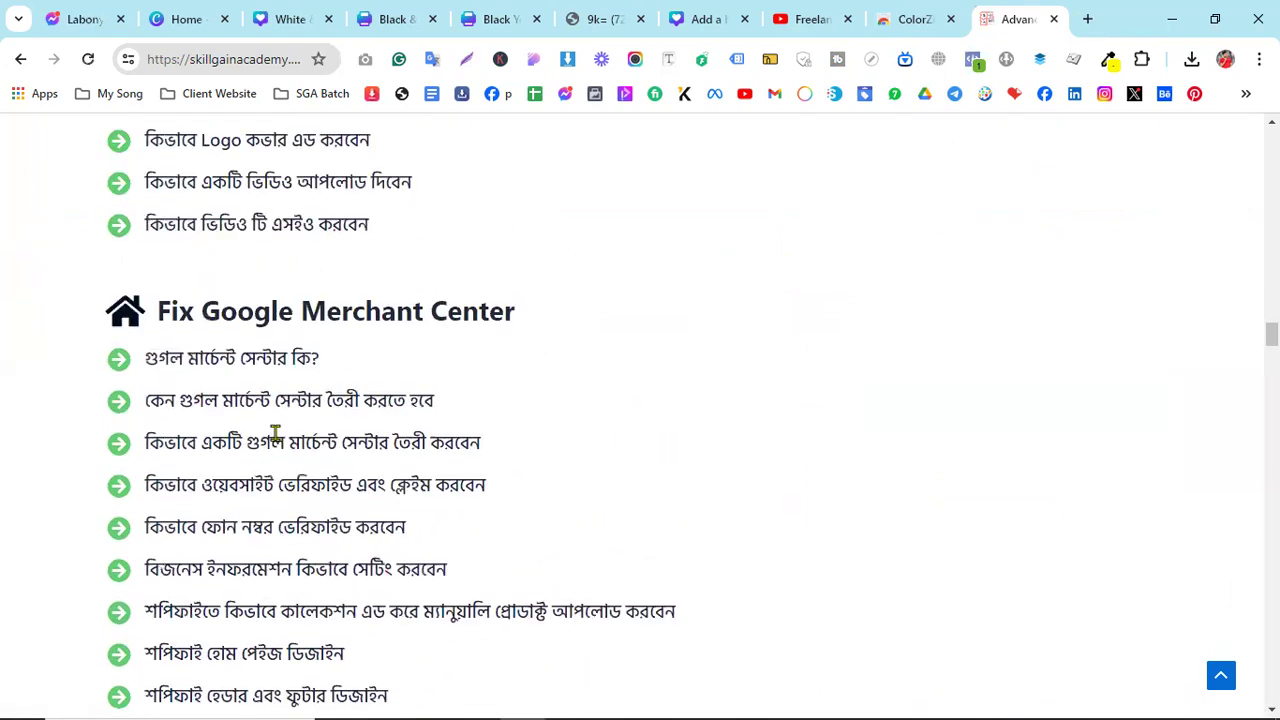
- Highlight the Fix Google Merchant Center heading and its topic list, then scroll around the page
left_click_drag(155, 140, 514, 142)
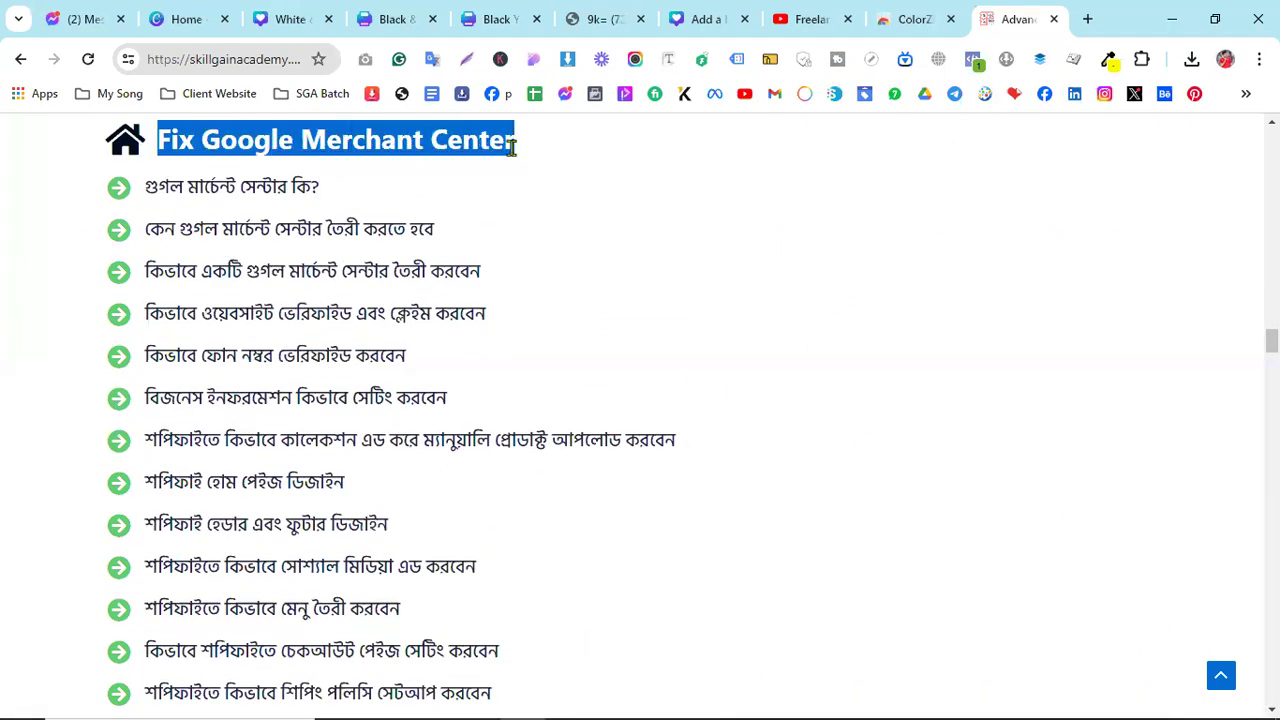
left_click(163, 178)
left_click_drag(145, 213, 597, 468)
scroll(223, 514, "down", 1)
scroll(366, 494, "down", 5)
scroll(508, 589, "down", 3)
scroll(597, 468, "up", 1)
scroll(597, 468, "up", 8)
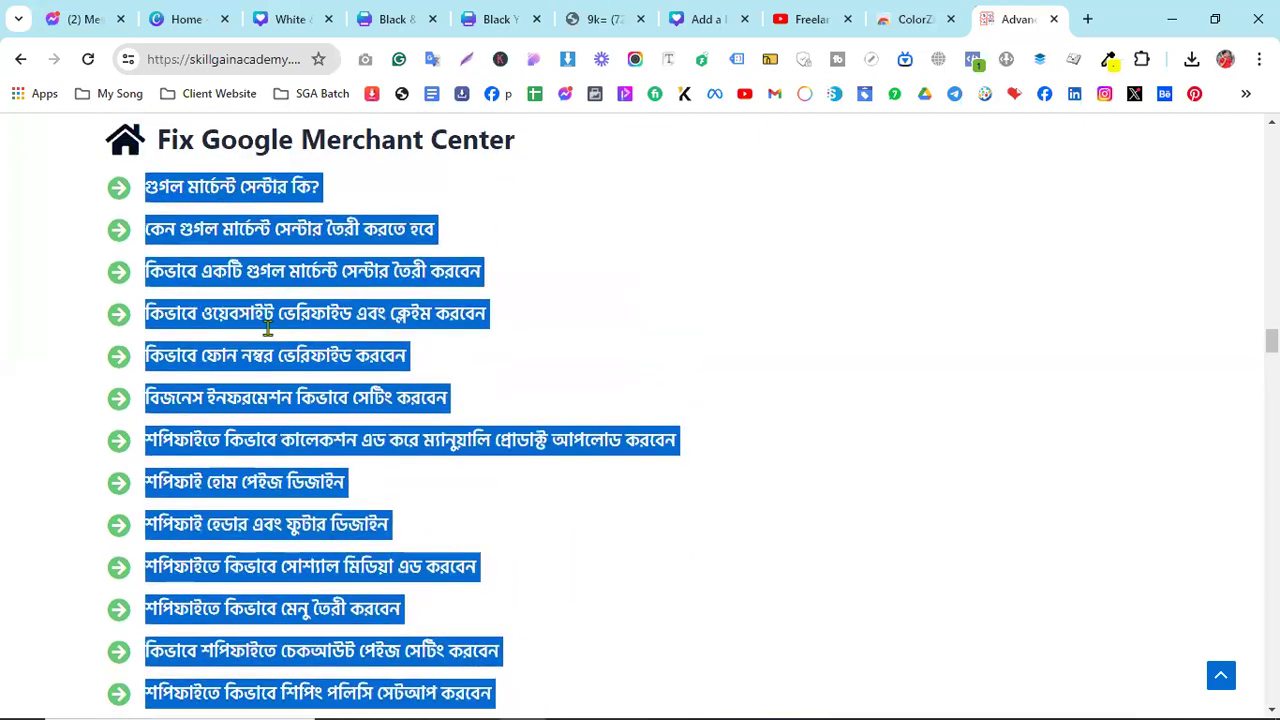
- Back on YouTube, play the Fix Google Merchant Center playlist from the Playlists tab
left_click(790, 14)
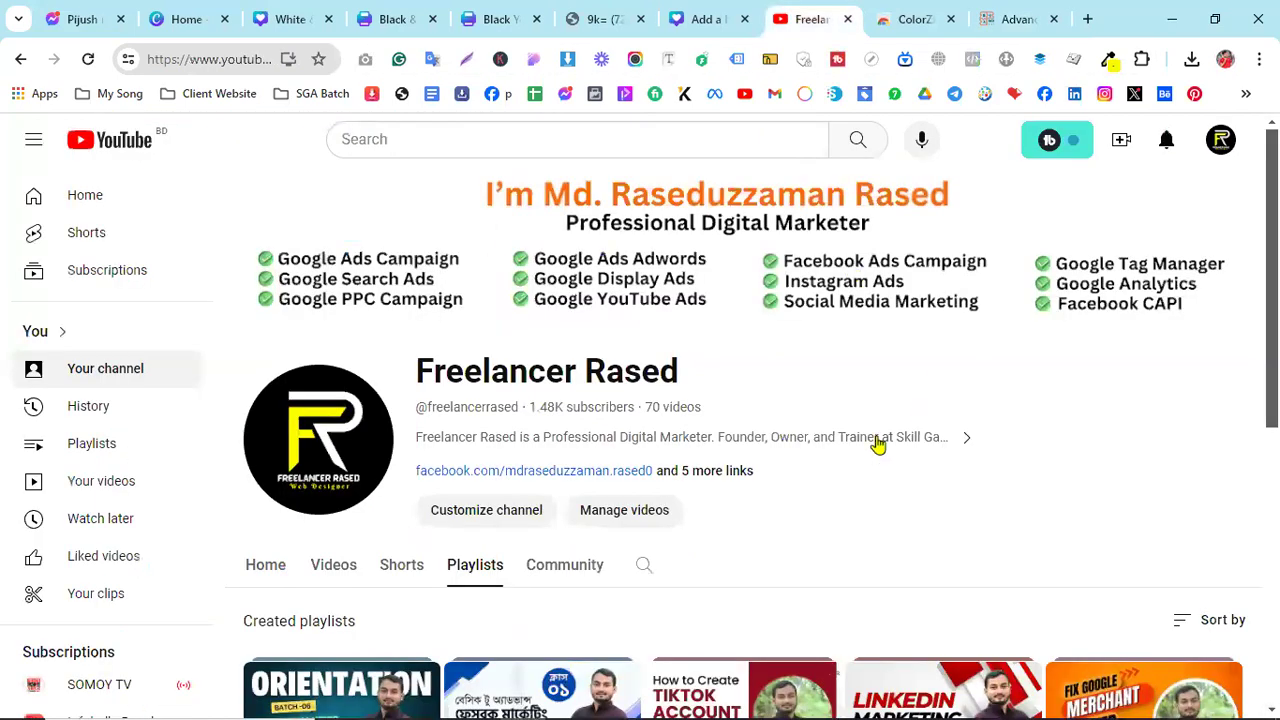
scroll(900, 440, "down", 3)
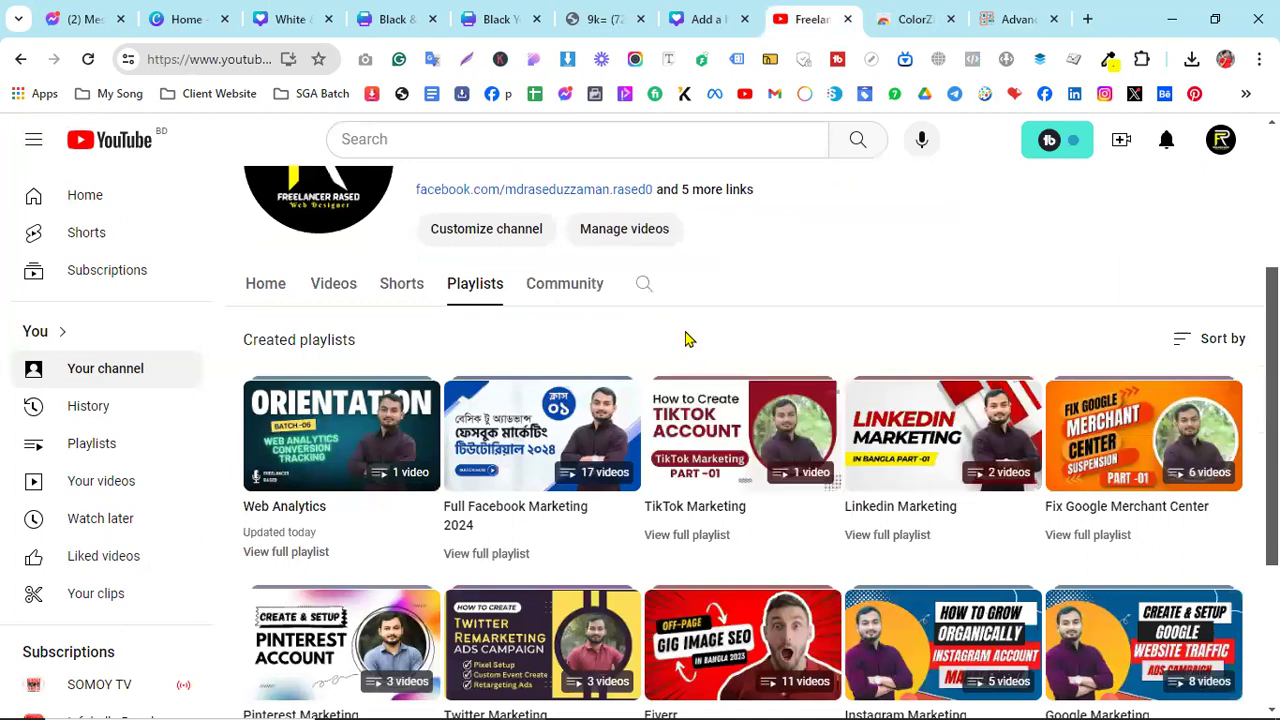
scroll(949, 303, "down", 1)
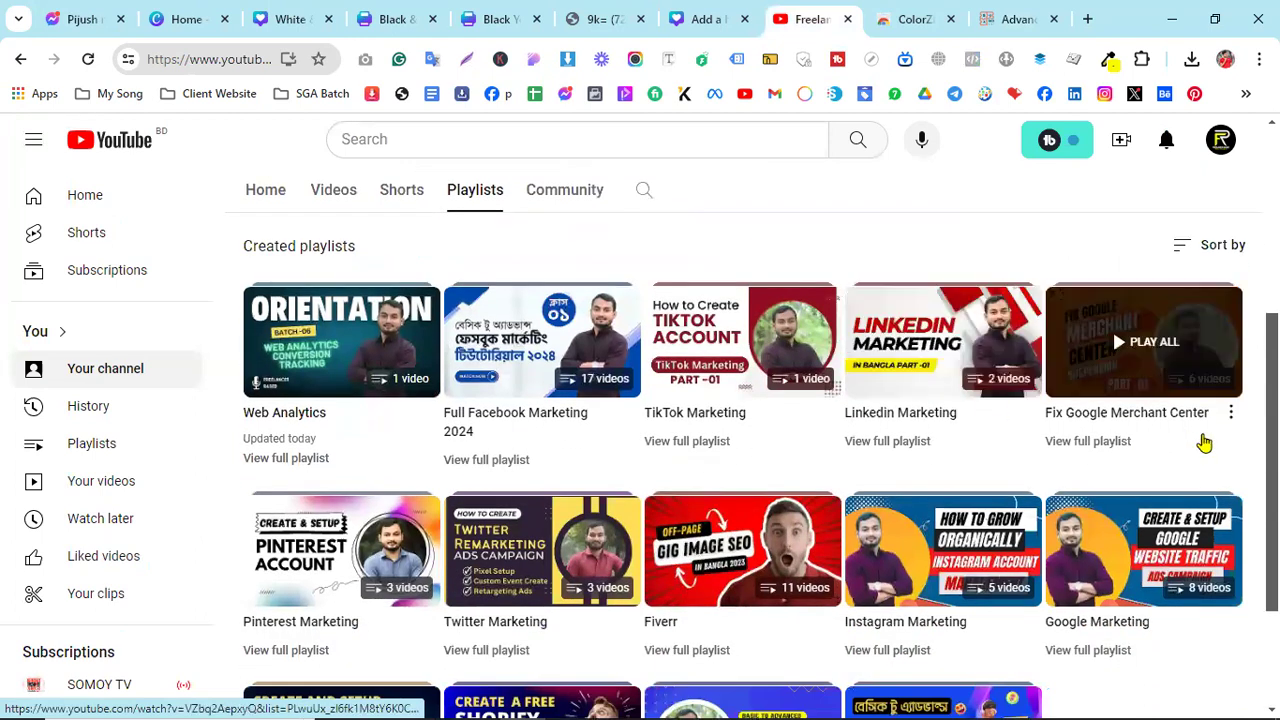
scroll(471, 269, "up", 4)
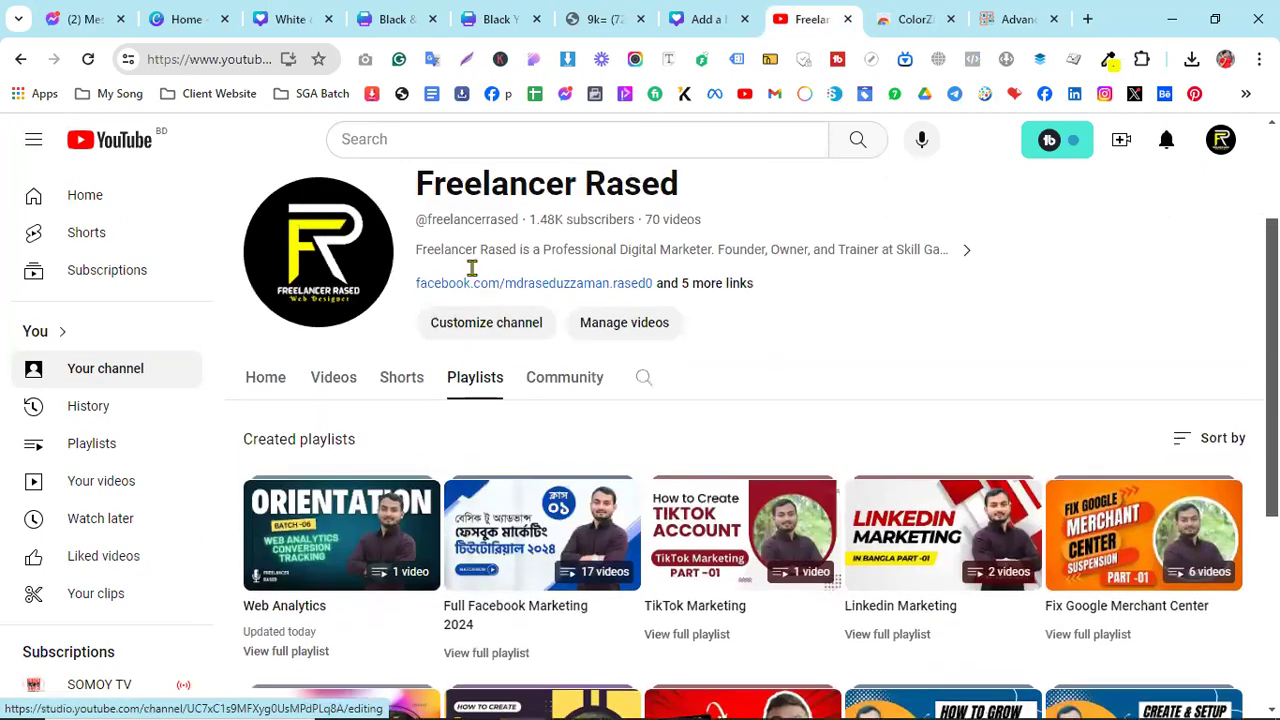
scroll(600, 580, "down", 2)
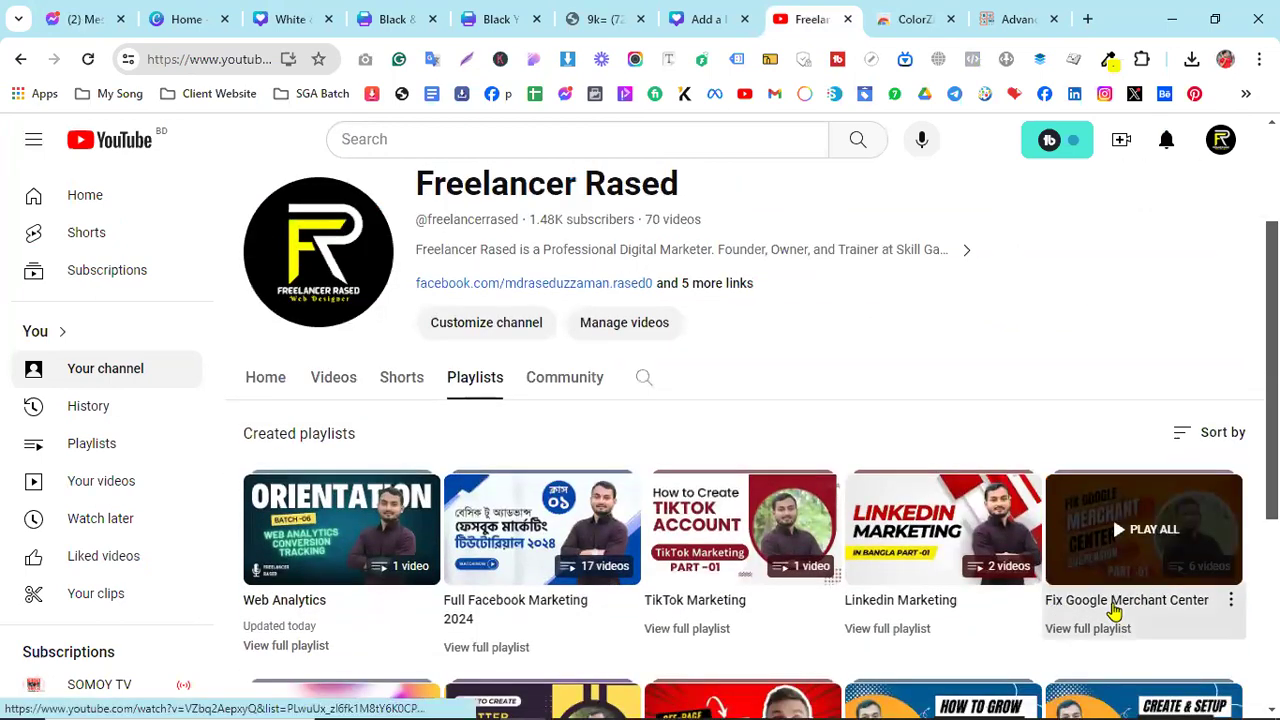
left_click(668, 484)
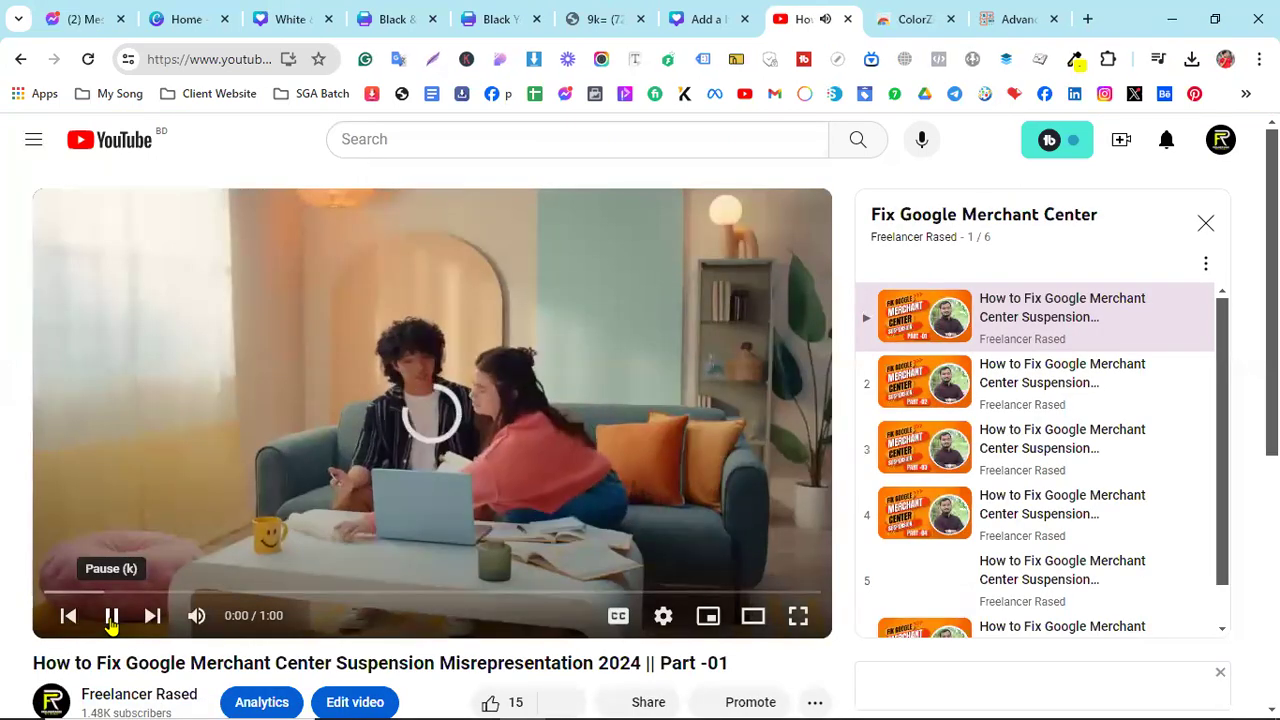
- Pause playback and scroll through the video's description and comments
left_click(112, 616)
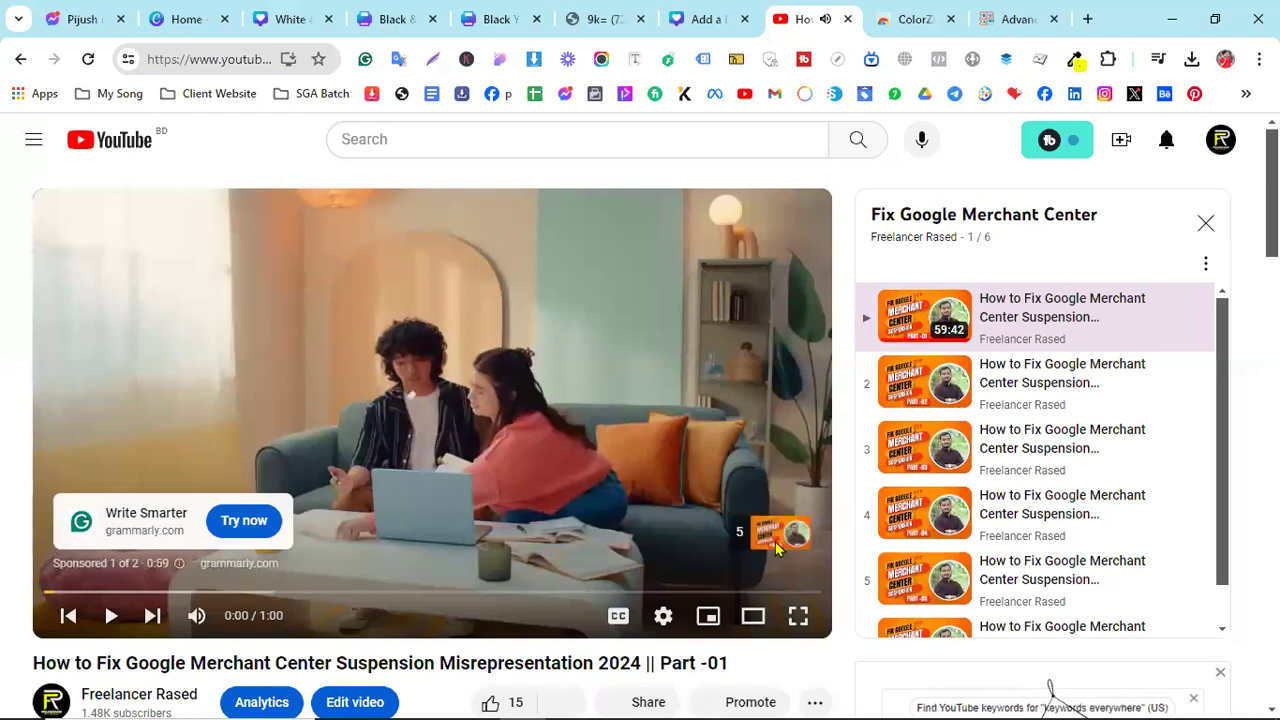
scroll(1088, 500, "down", 2)
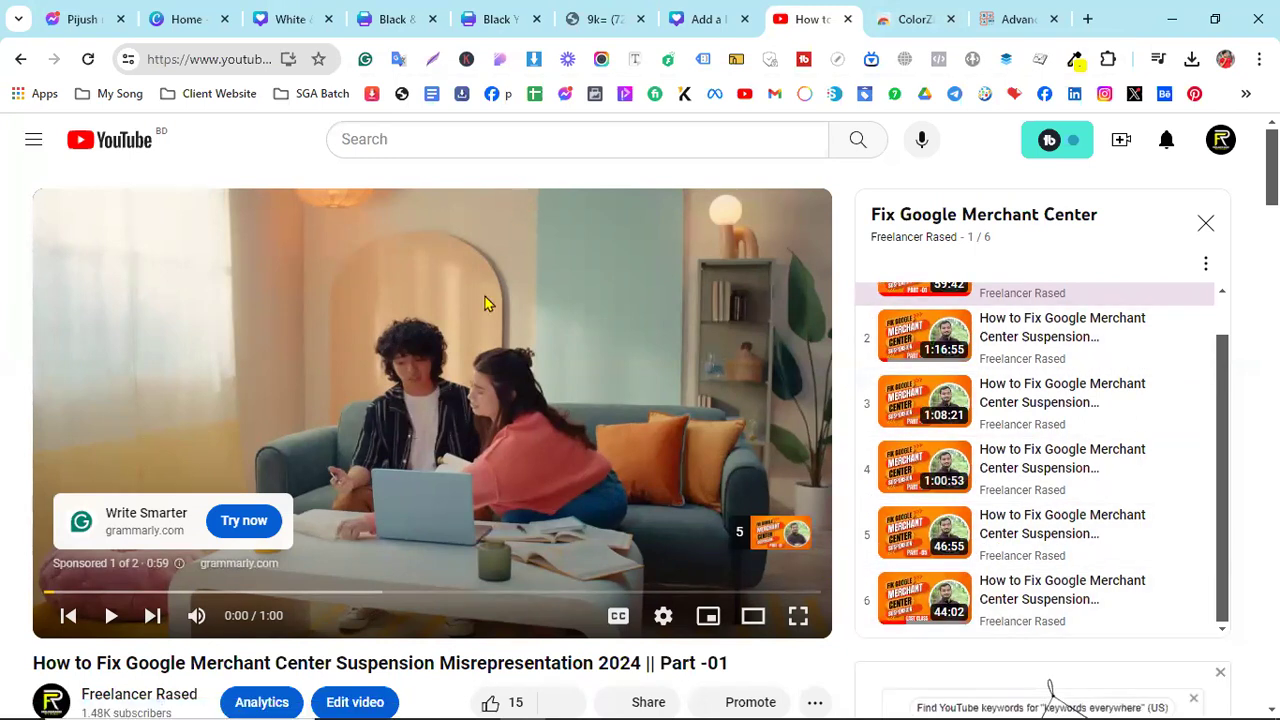
scroll(1029, 371, "up", 2)
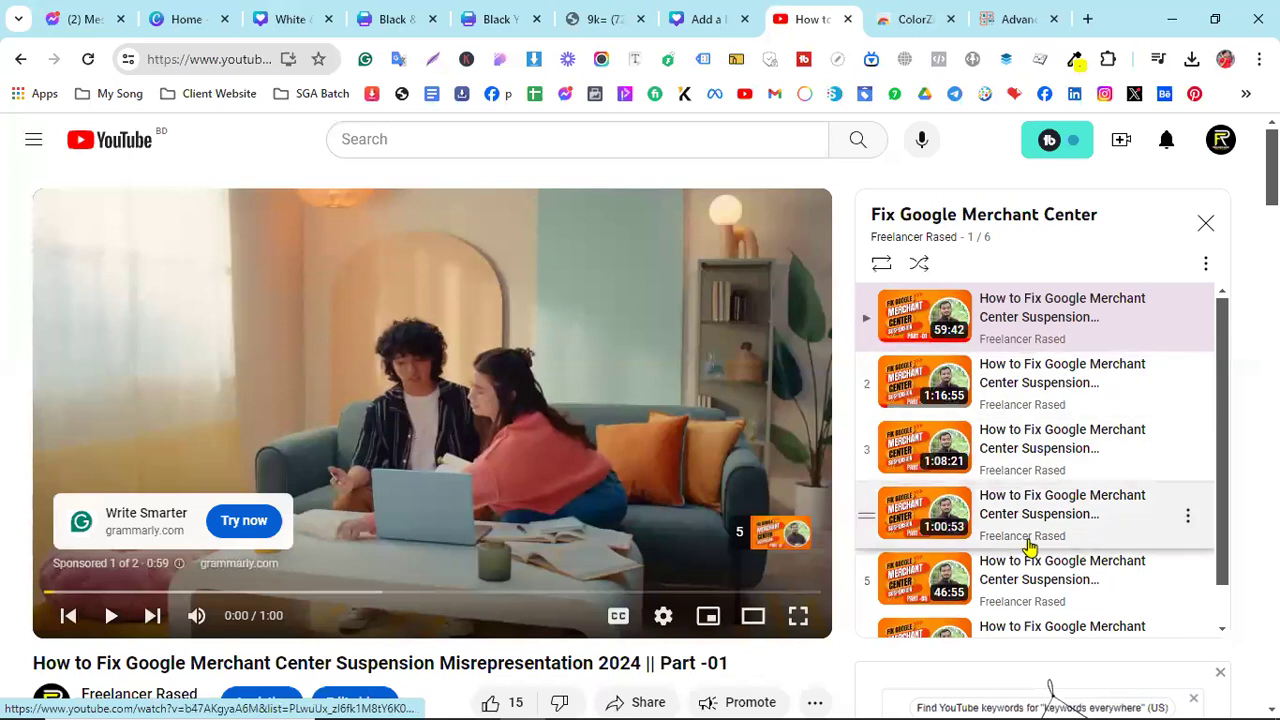
scroll(1029, 547, "down", 2)
scroll(651, 543, "down", 3)
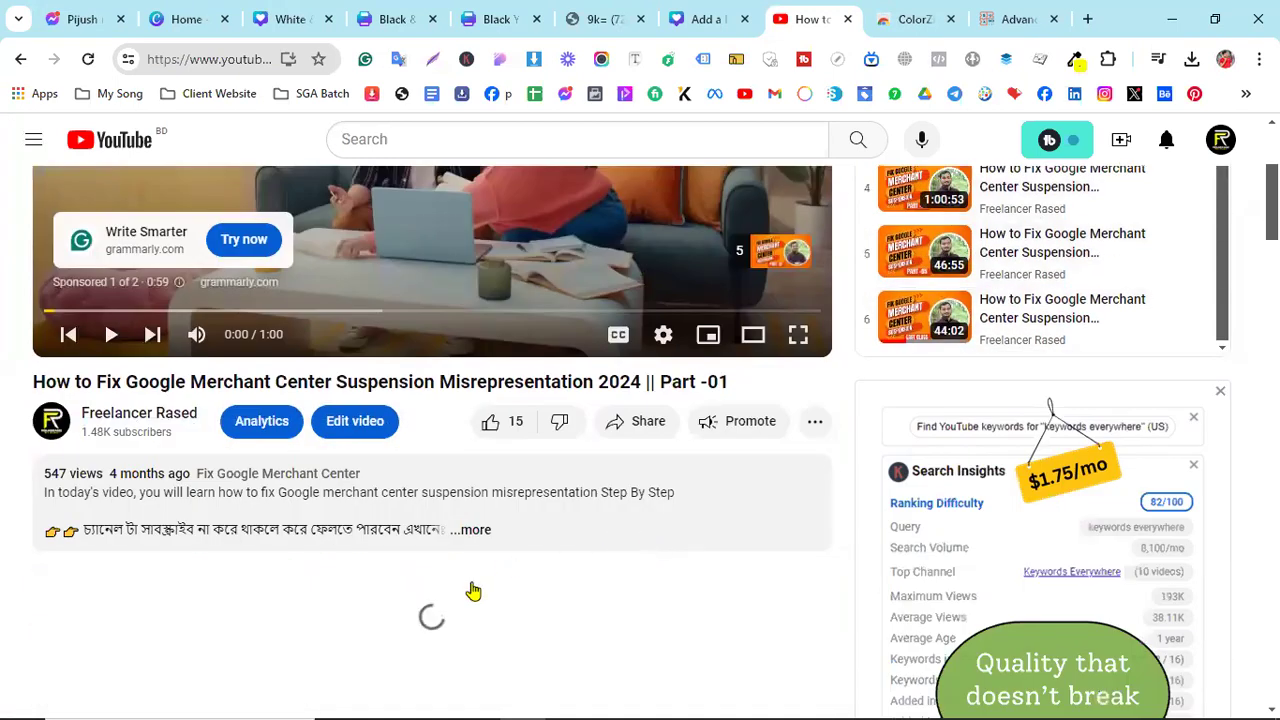
scroll(452, 578, "down", 2)
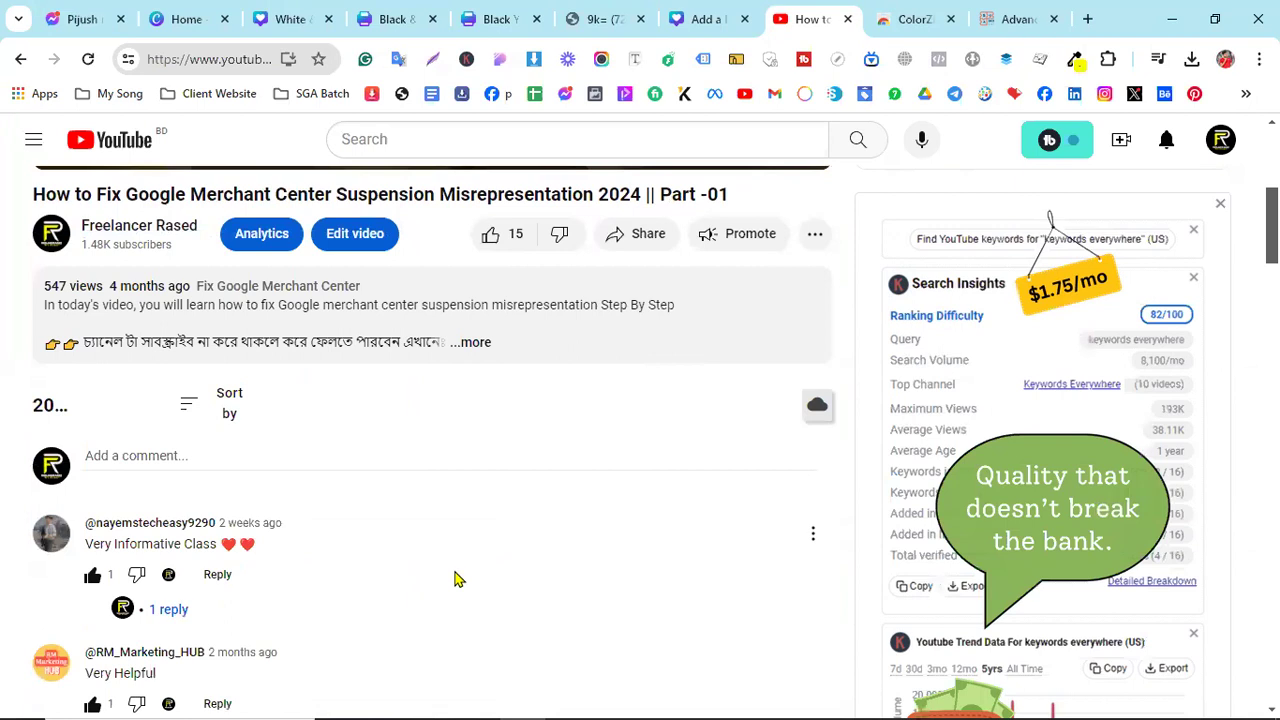
scroll(455, 578, "up", 5)
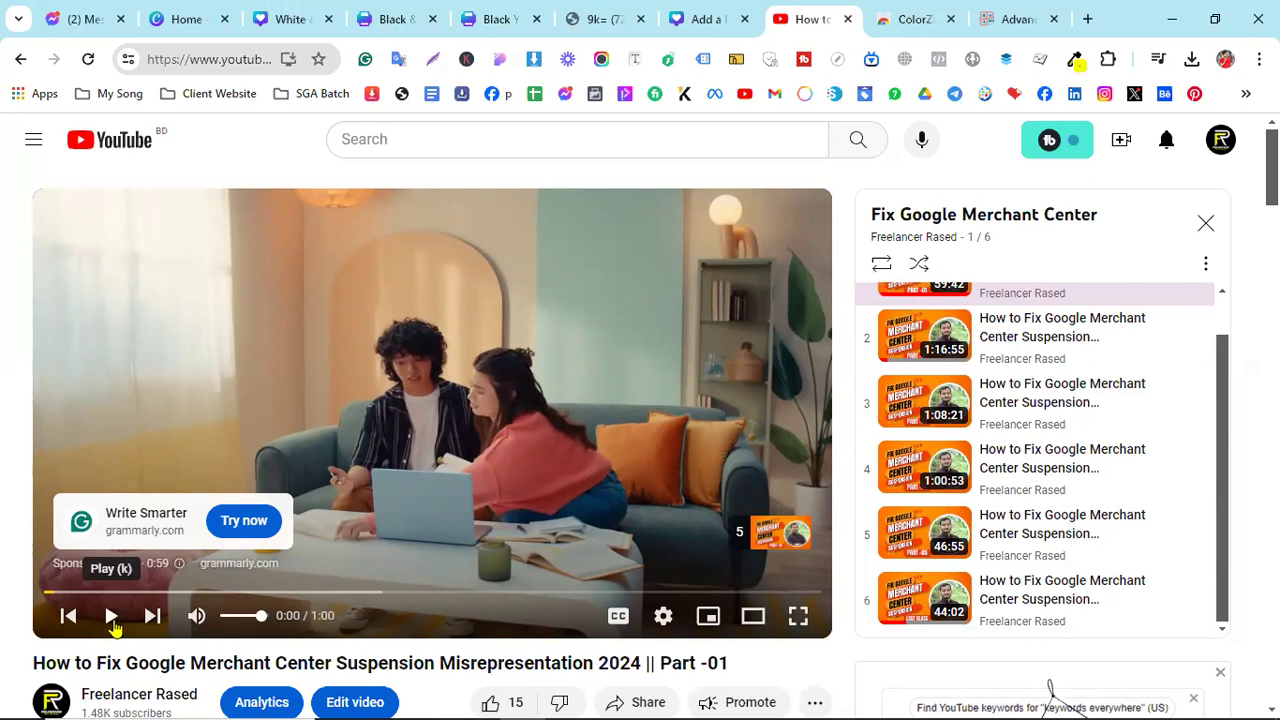
- Resume and re-pause the sponsored ad, leaving it paused at 0:05 of 1:00
left_click(112, 618)
left_click(110, 615)
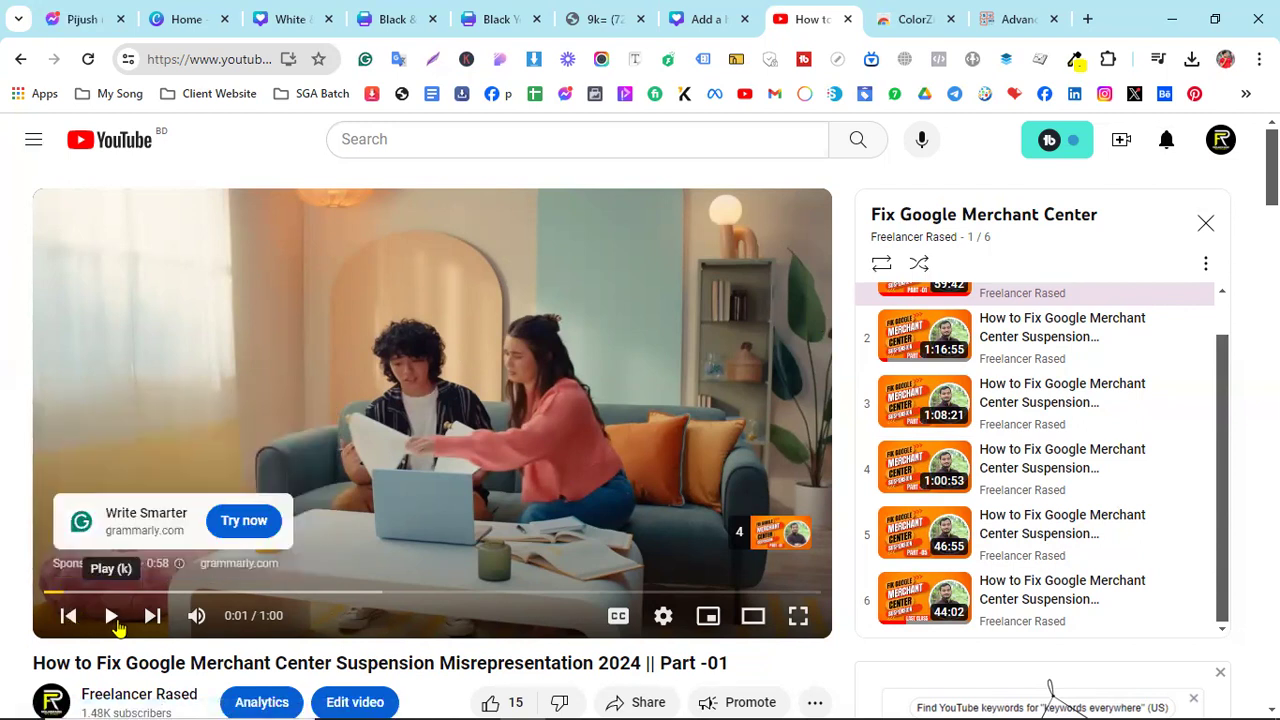
left_click(113, 617)
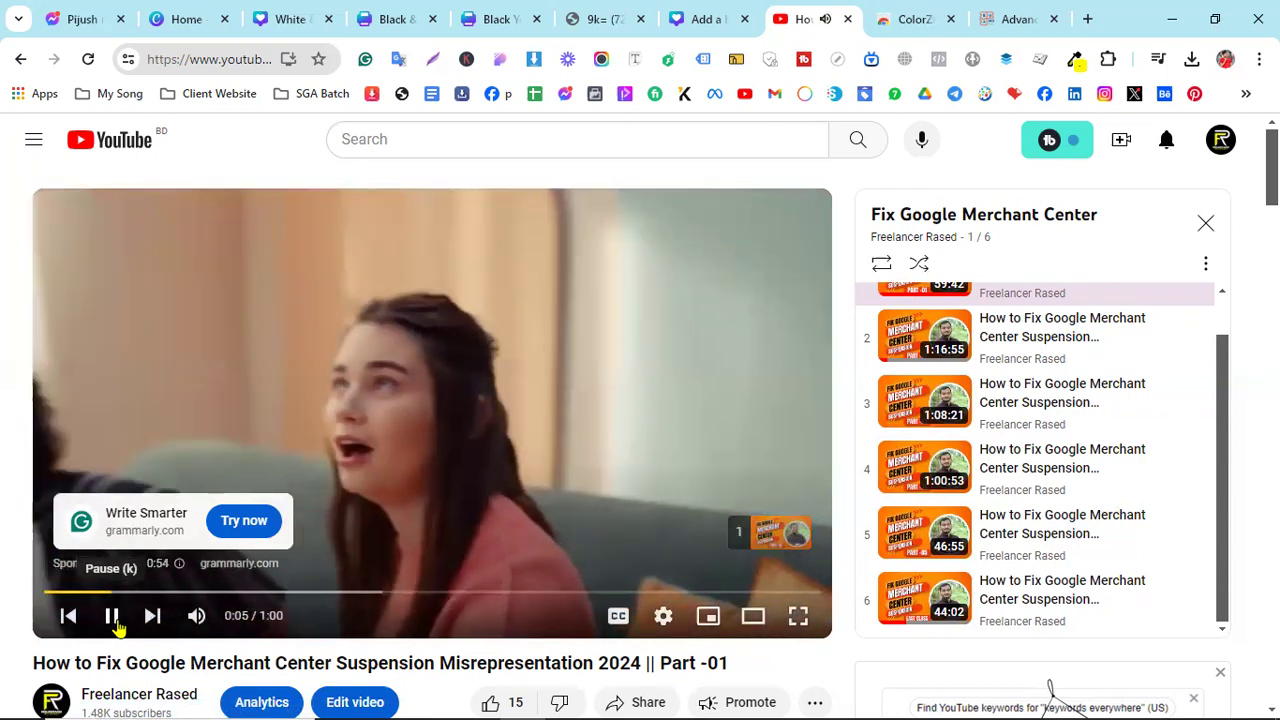
left_click(113, 617)
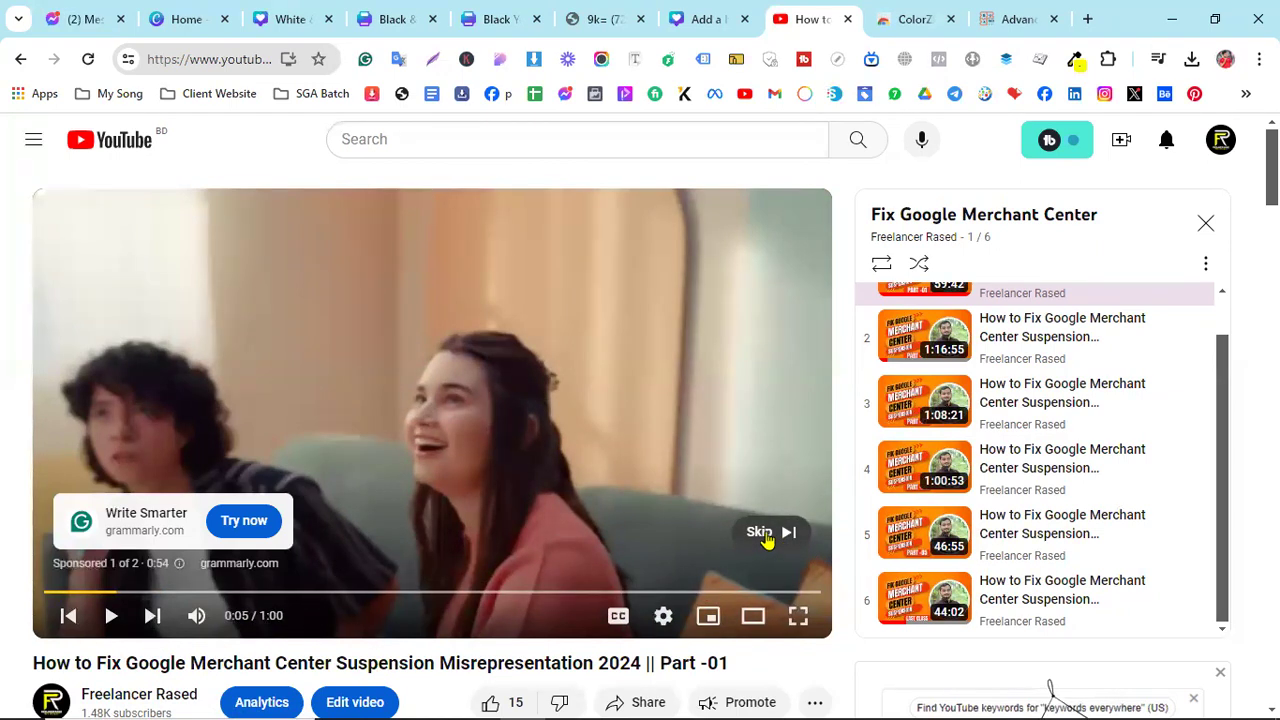
scroll(764, 538, "down", 9)
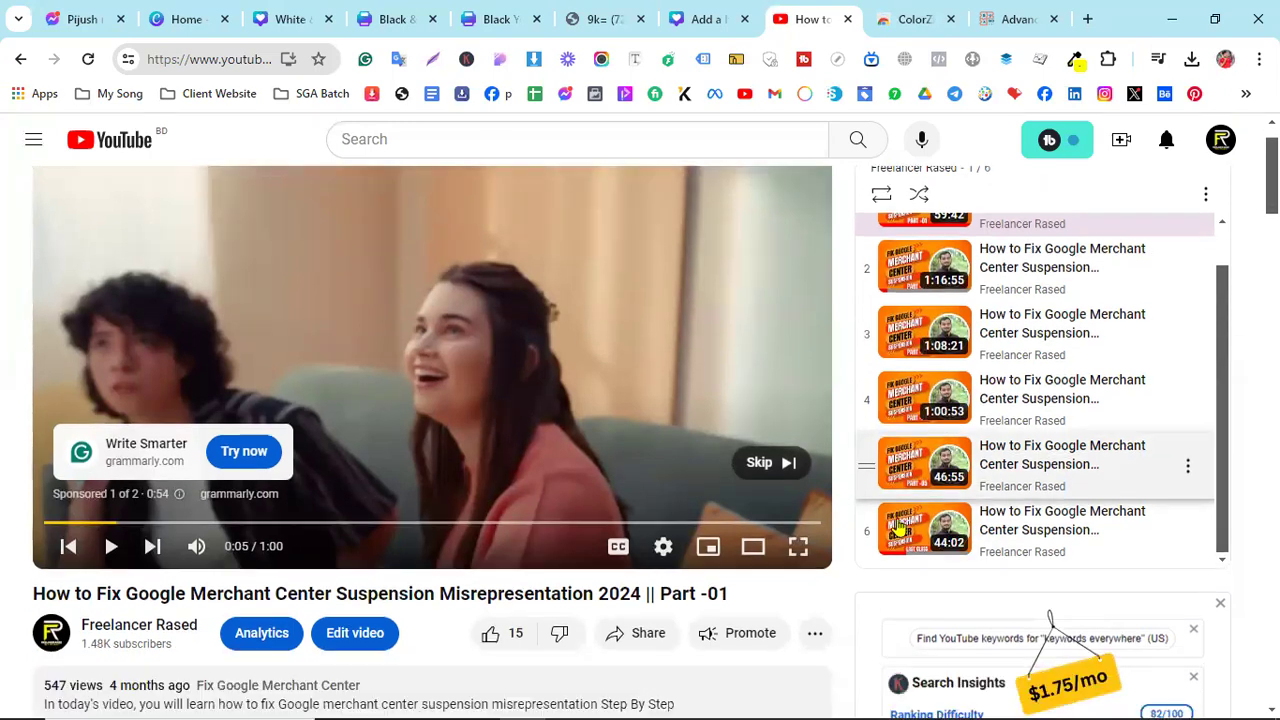
scroll(953, 600, "down", 10)
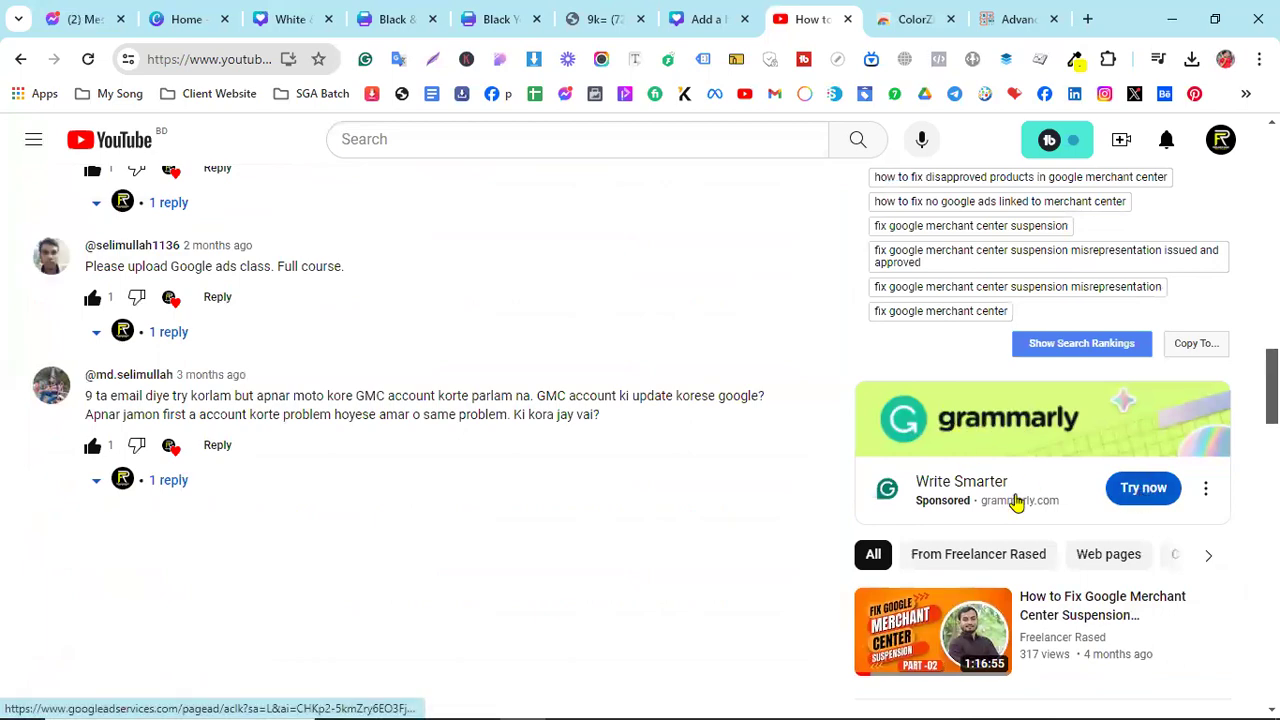
scroll(651, 457, "up", 18)
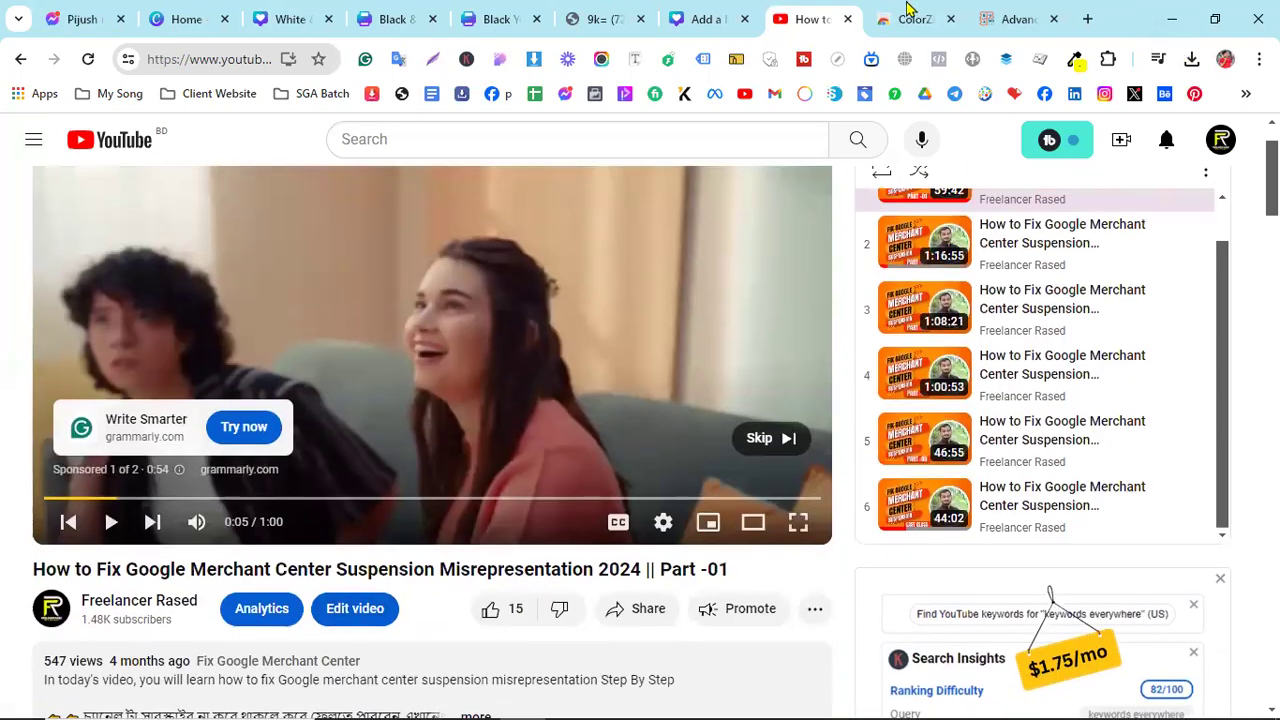
- Return to the Skill Gain Academy course page and highlight several YouTube Marketing lesson titles
left_click(1015, 19)
scroll(388, 491, "up", 5)
scroll(388, 491, "up", 3)
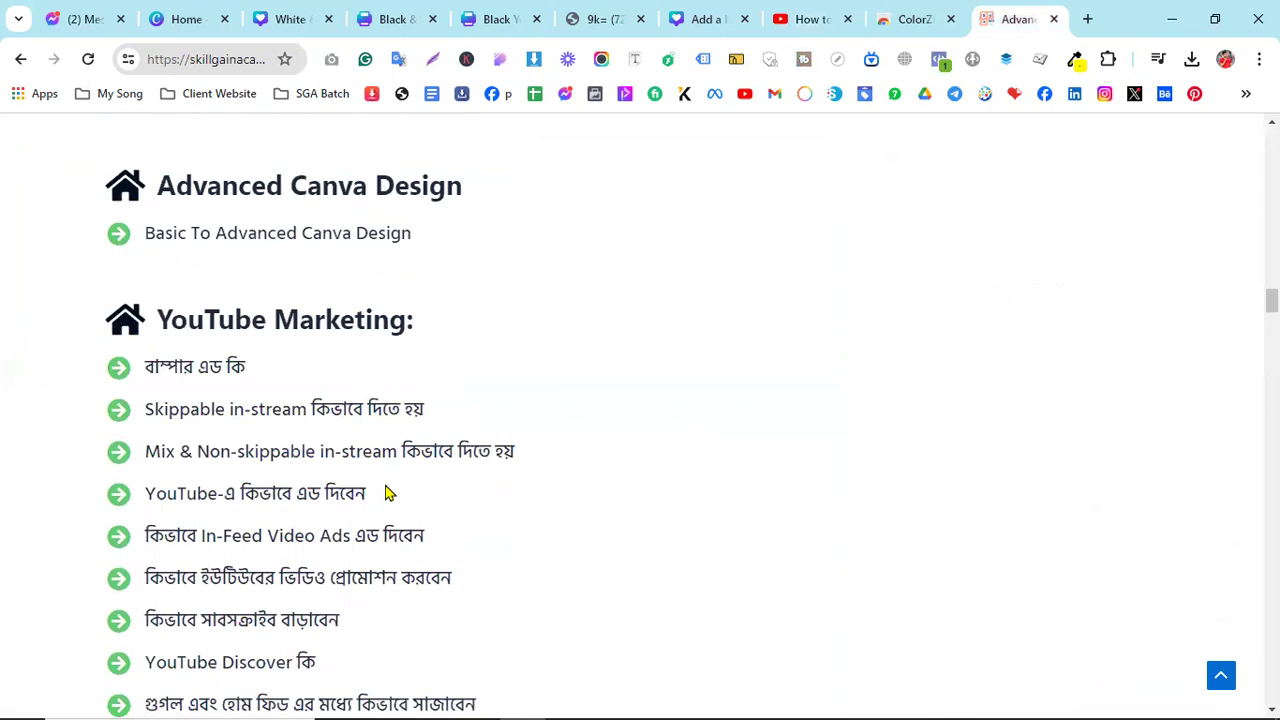
left_click_drag(160, 412, 229, 410)
left_click_drag(196, 451, 386, 442)
scroll(338, 513, "down", 1)
scroll(583, 508, "down", 1)
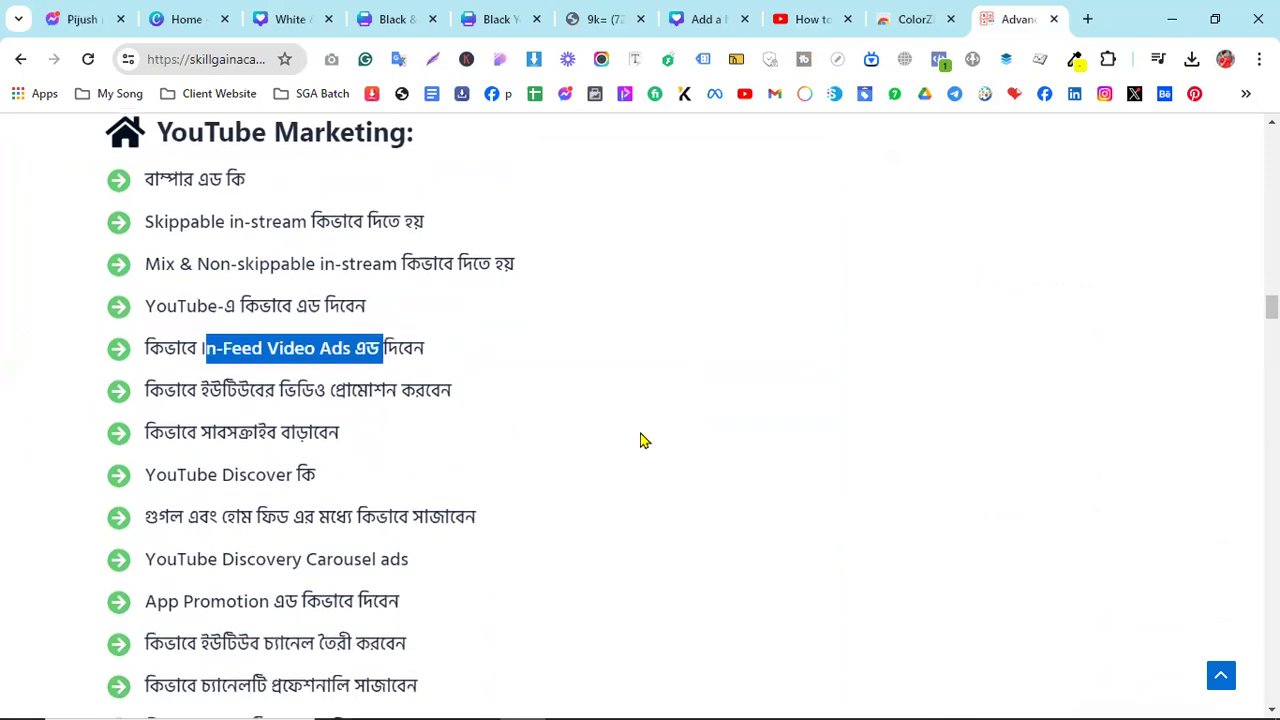
left_click_drag(168, 476, 296, 478)
scroll(600, 531, "down", 2)
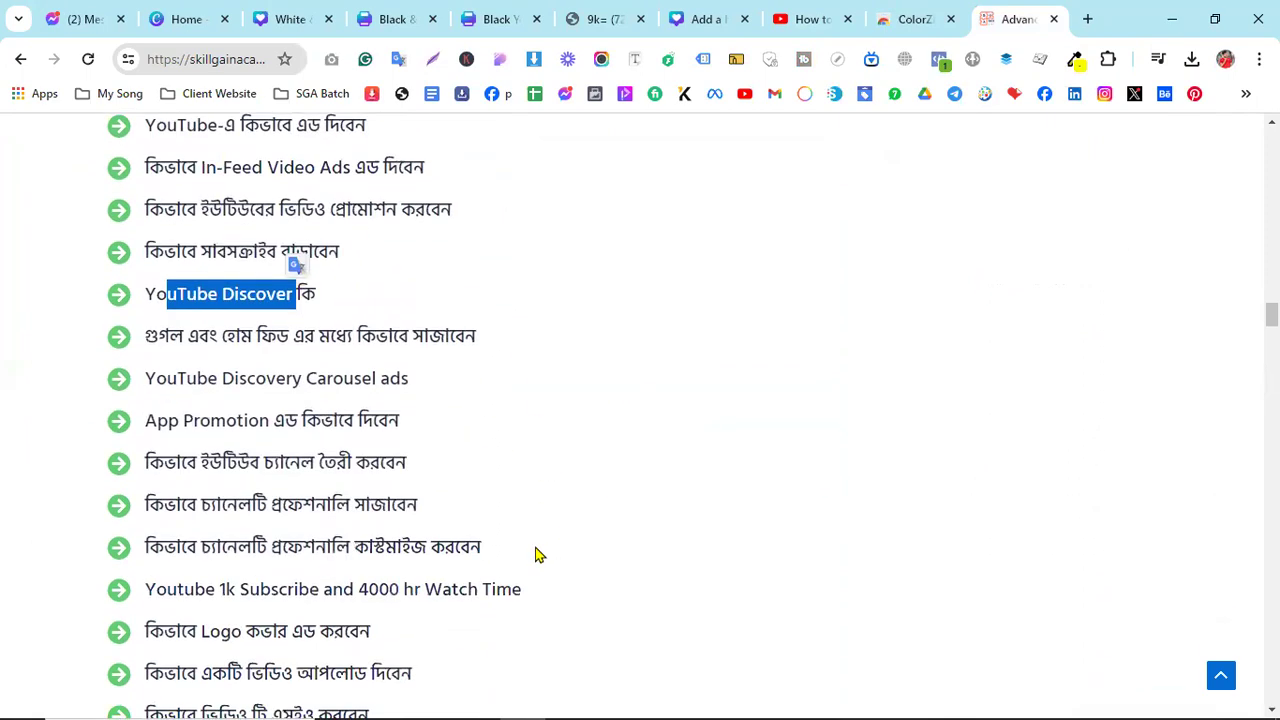
scroll(523, 551, "down", 2)
scroll(523, 551, "up", 10)
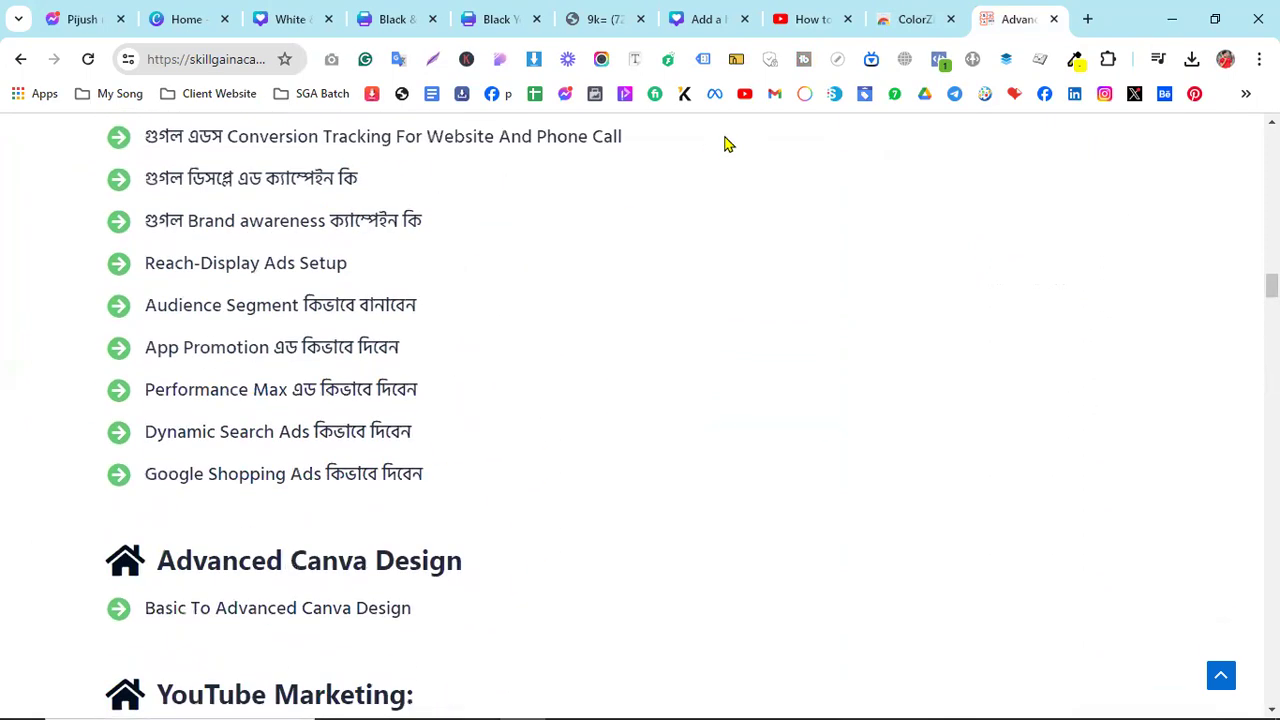
scroll(591, 254, "up", 2)
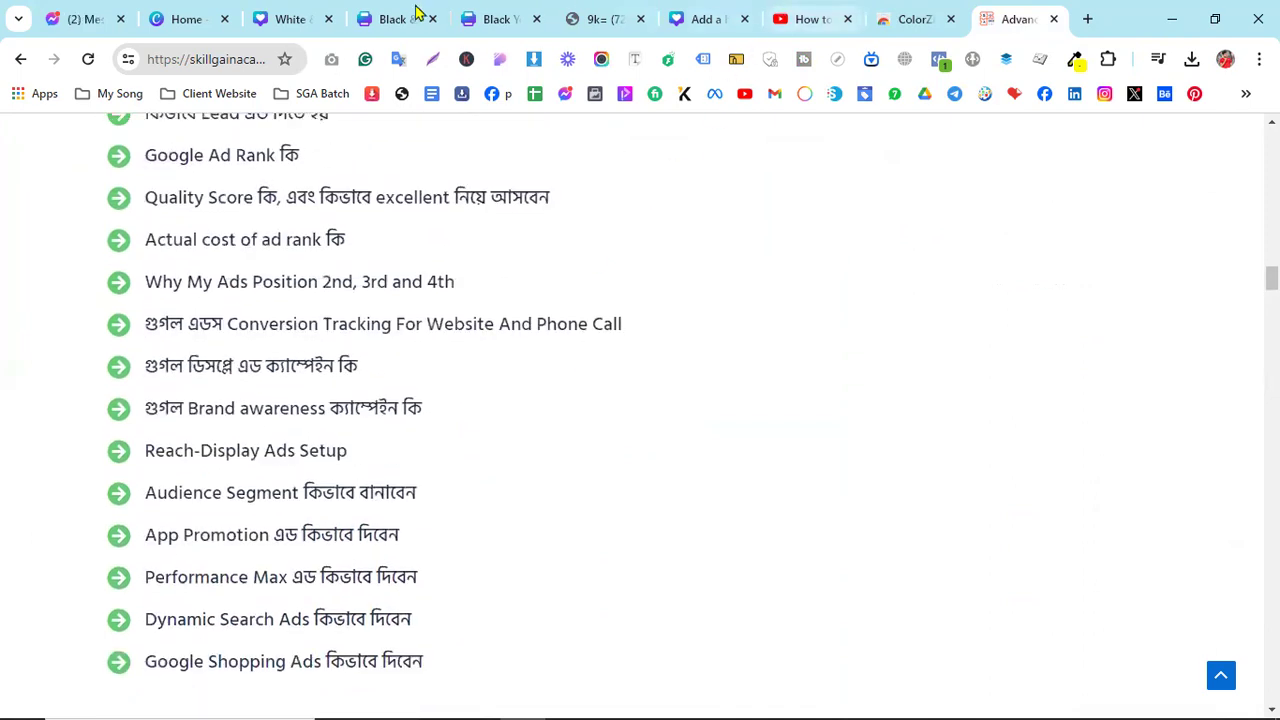